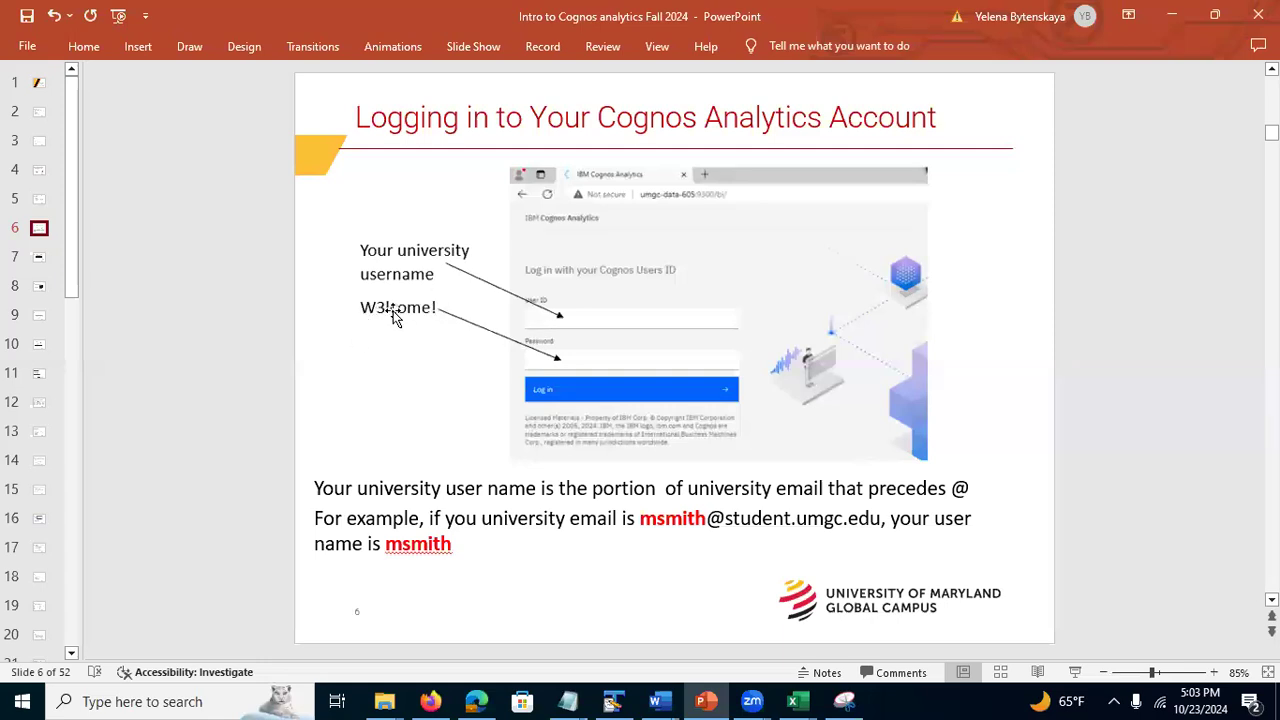
Highlight the example university email and then only its user name portion in the login slide's text
{"action": "left_click_drag", "start_coordinate": [641, 519], "coordinate": [877, 512]}
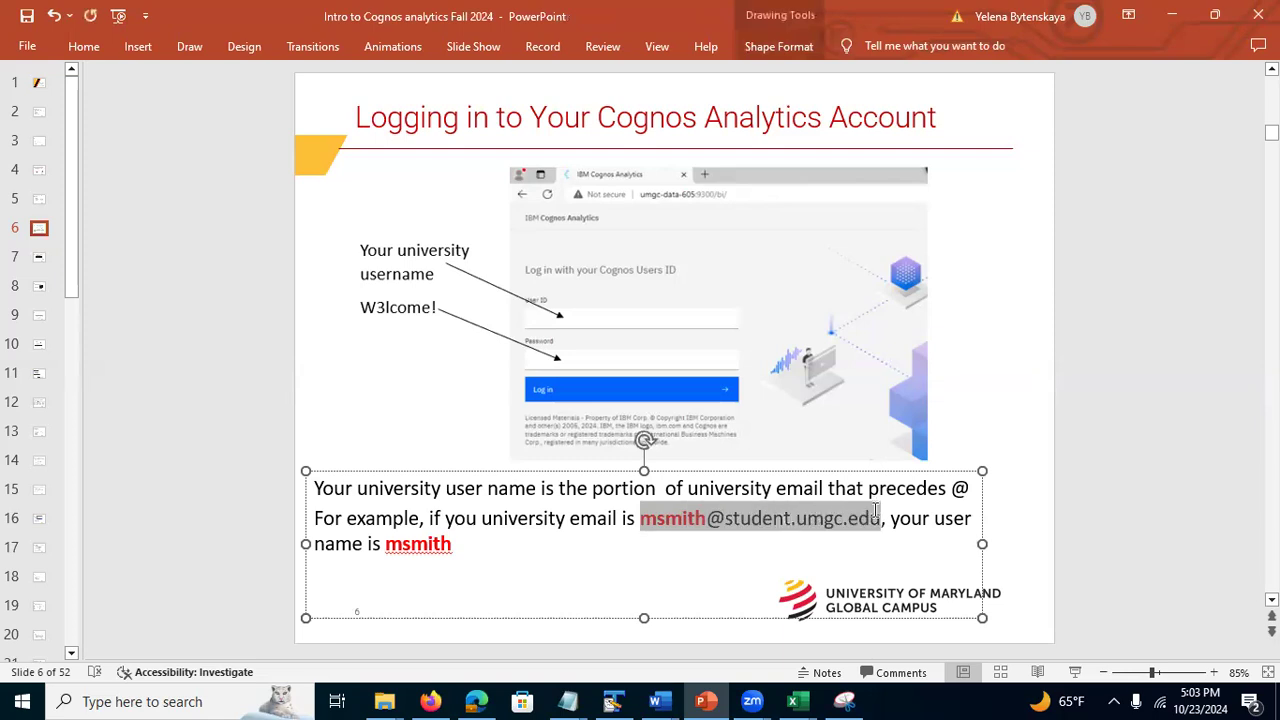
{"action": "left_click", "coordinate": [700, 518]}
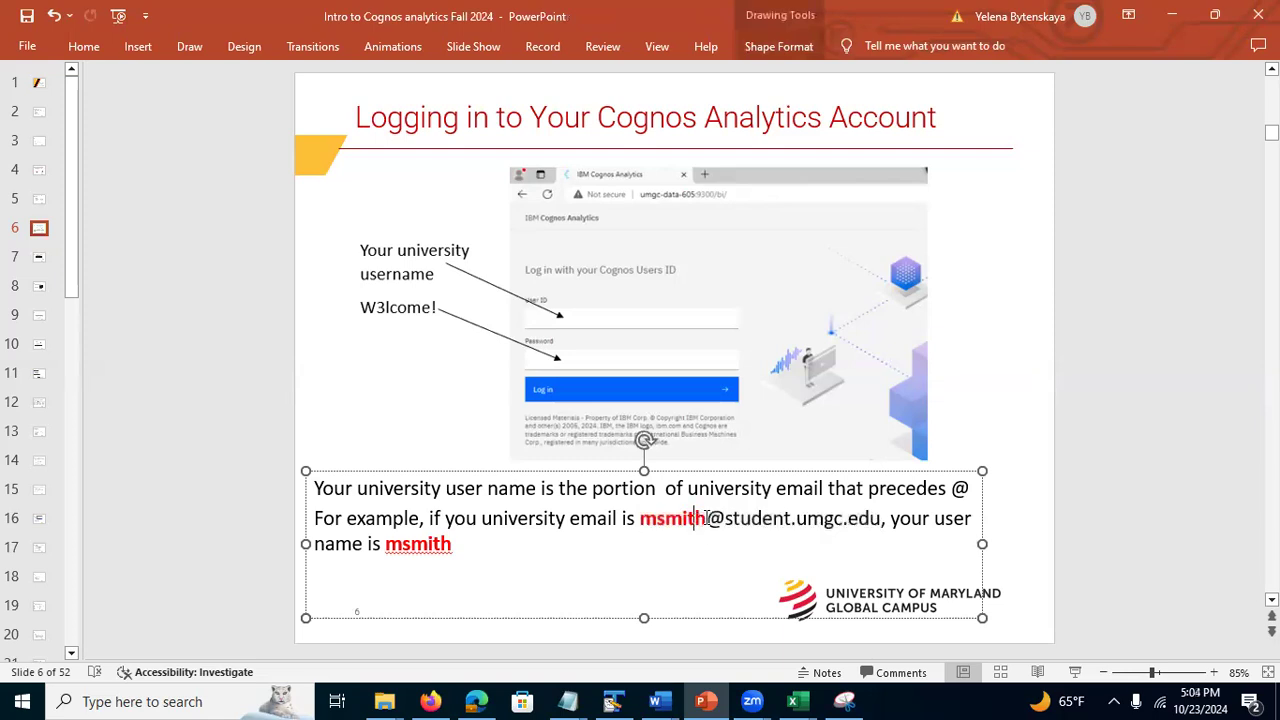
{"action": "left_click_drag", "start_coordinate": [706, 518], "coordinate": [642, 521]}
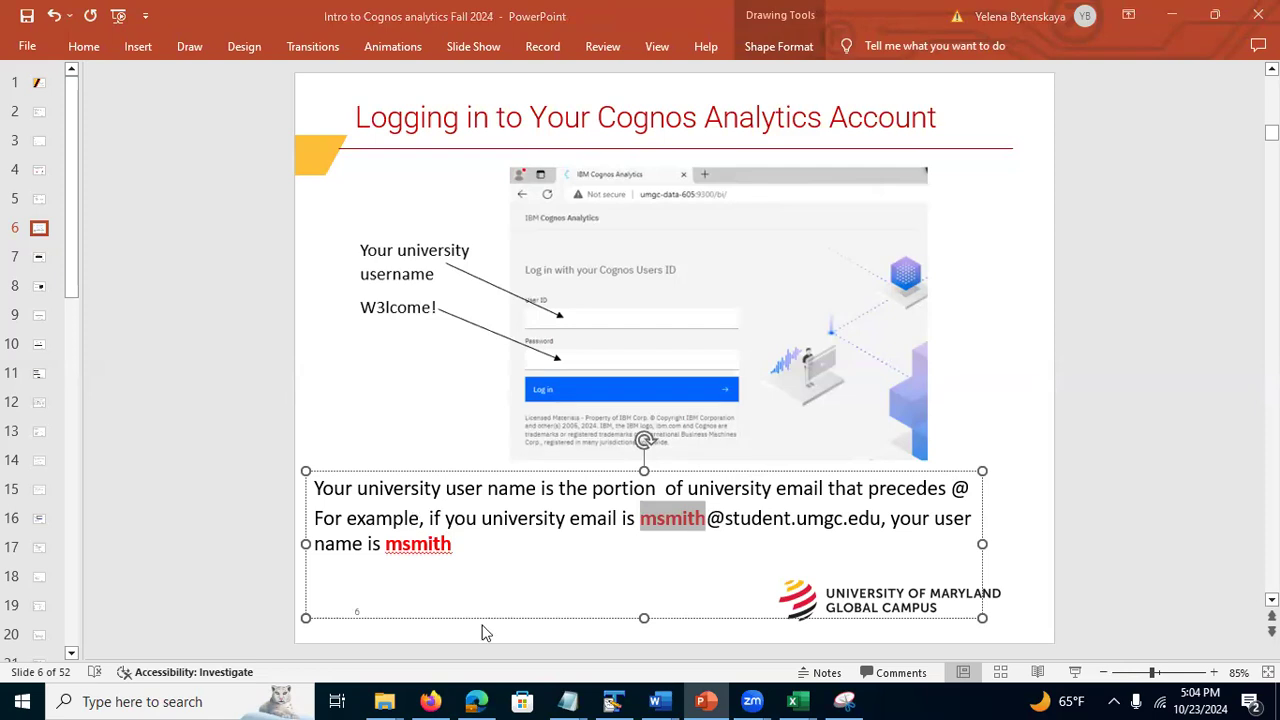
Switch to Edge and log in to Cognos Analytics with the second demo account's user ID and the saved account password
{"action": "left_click", "coordinate": [487, 700]}
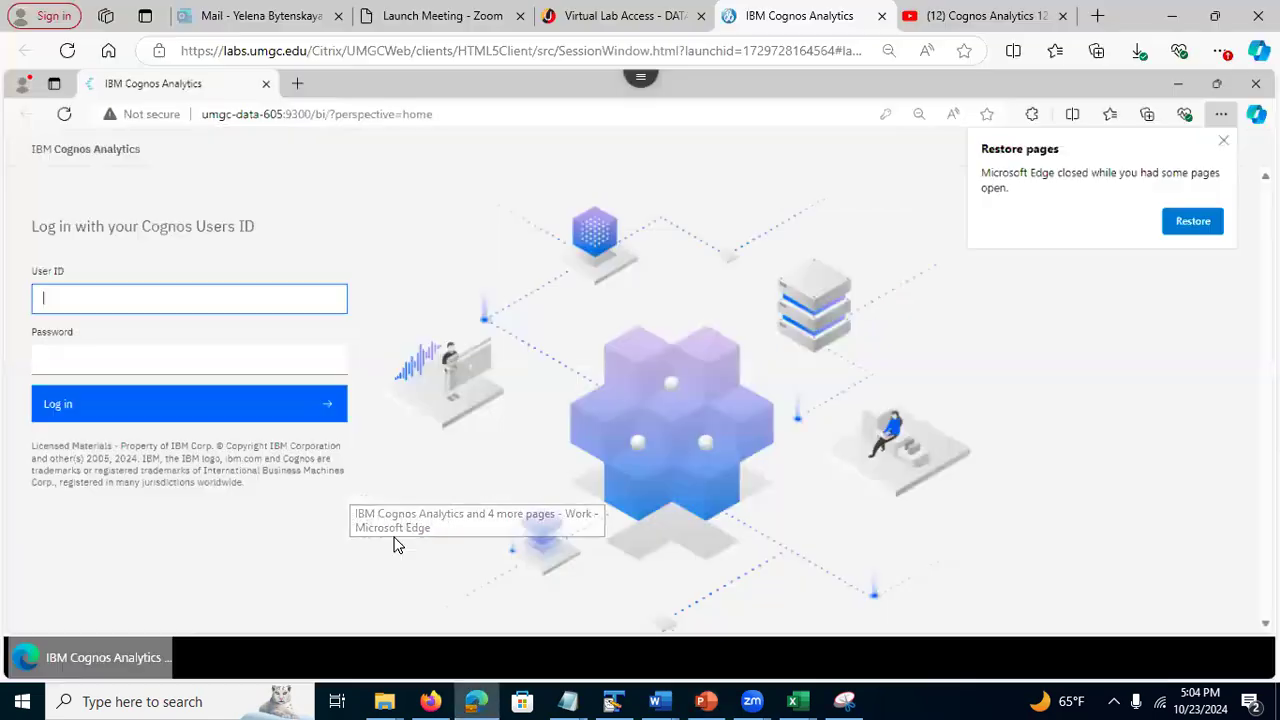
{"action": "left_click", "coordinate": [155, 294]}
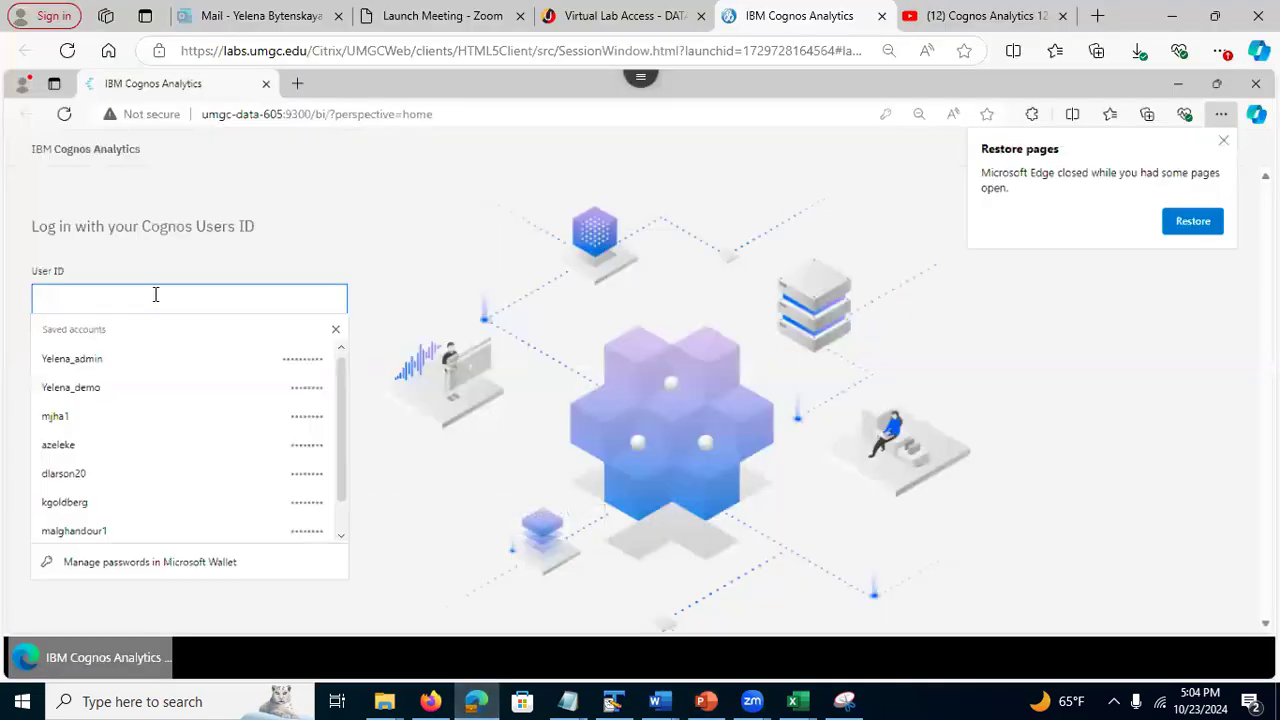
{"action": "left_click", "coordinate": [113, 382]}
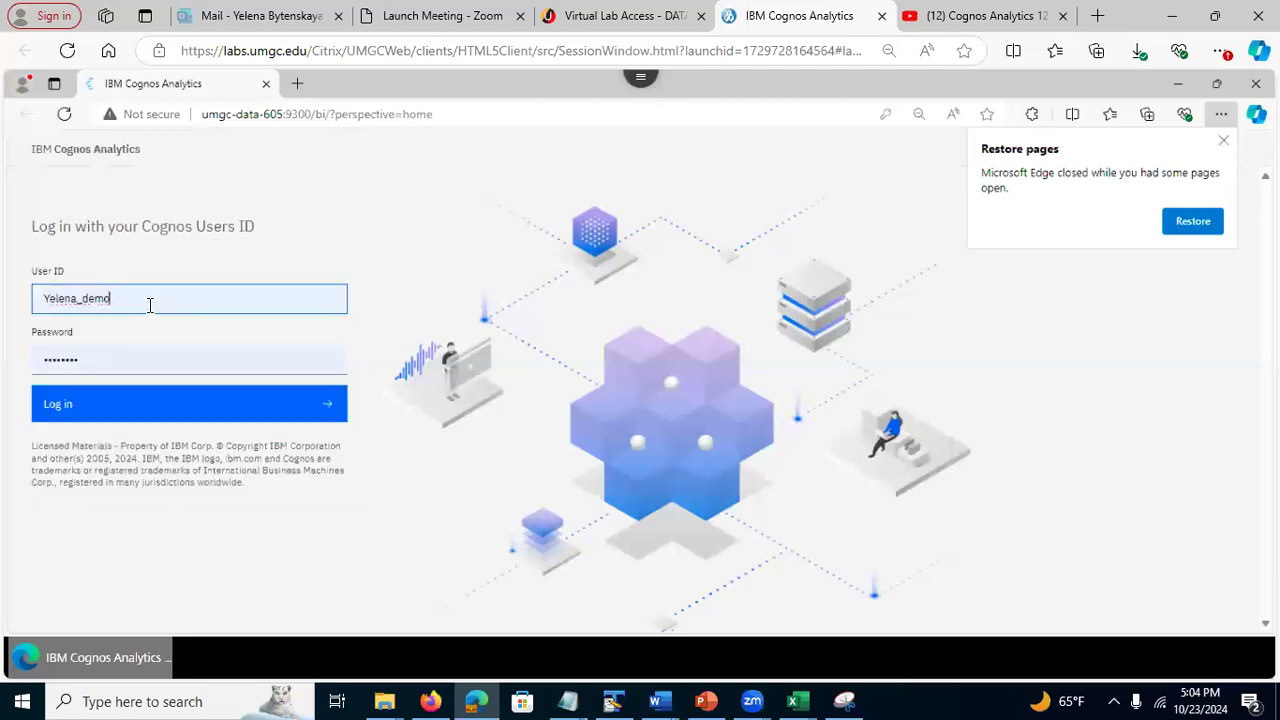
{"action": "type", "text": "2"}
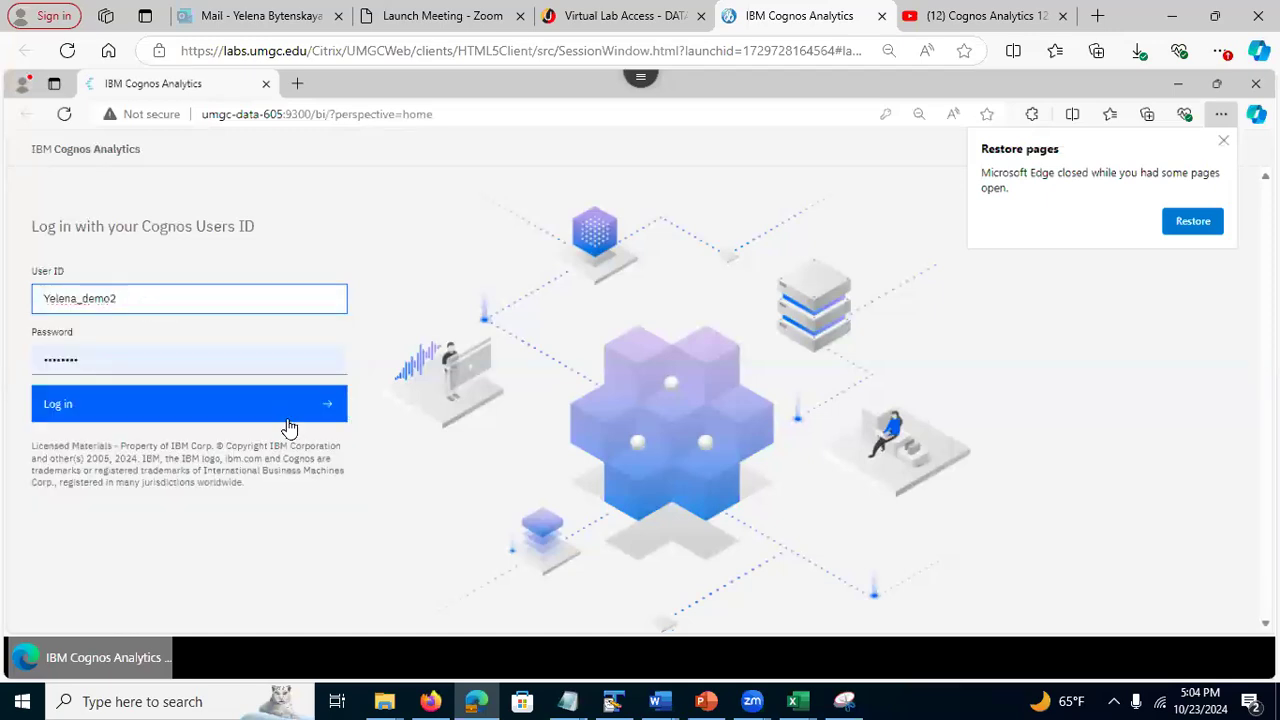
{"action": "left_click", "coordinate": [256, 405]}
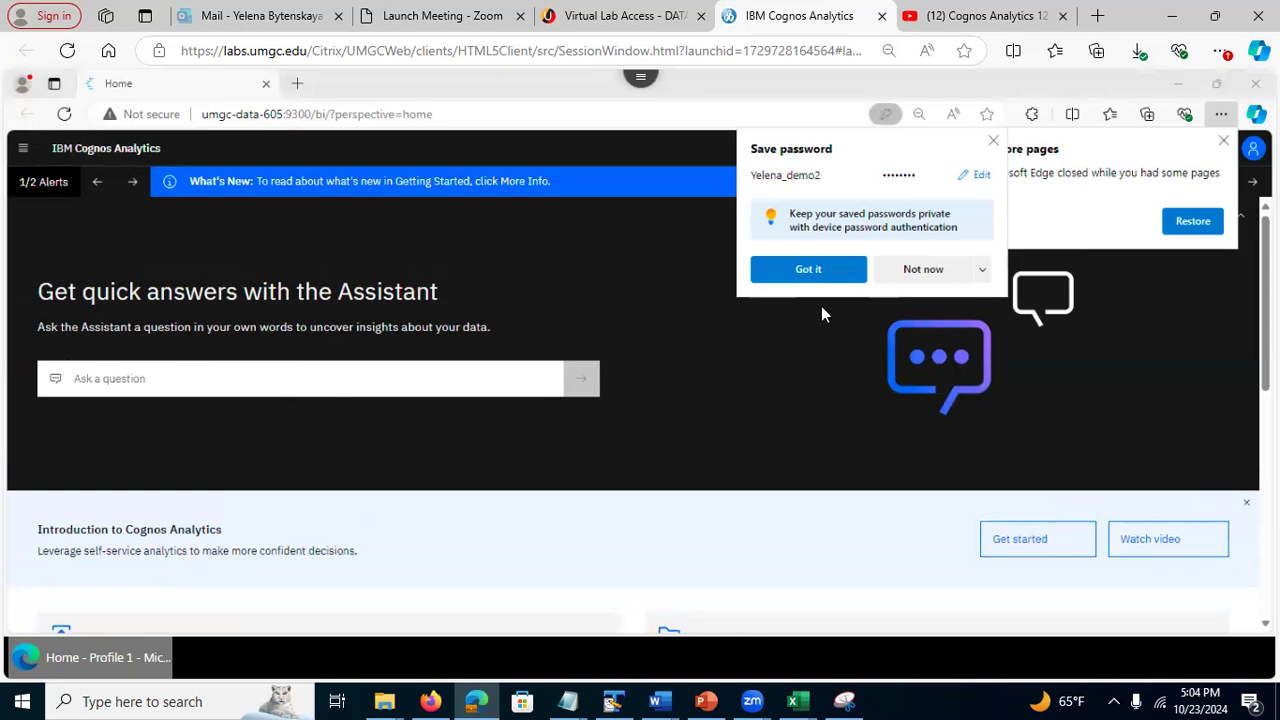
Look over the Cognos Analytics home page and open the Content area
{"action": "scroll", "coordinate": [640, 420], "scroll_direction": "down", "scroll_amount": 3}
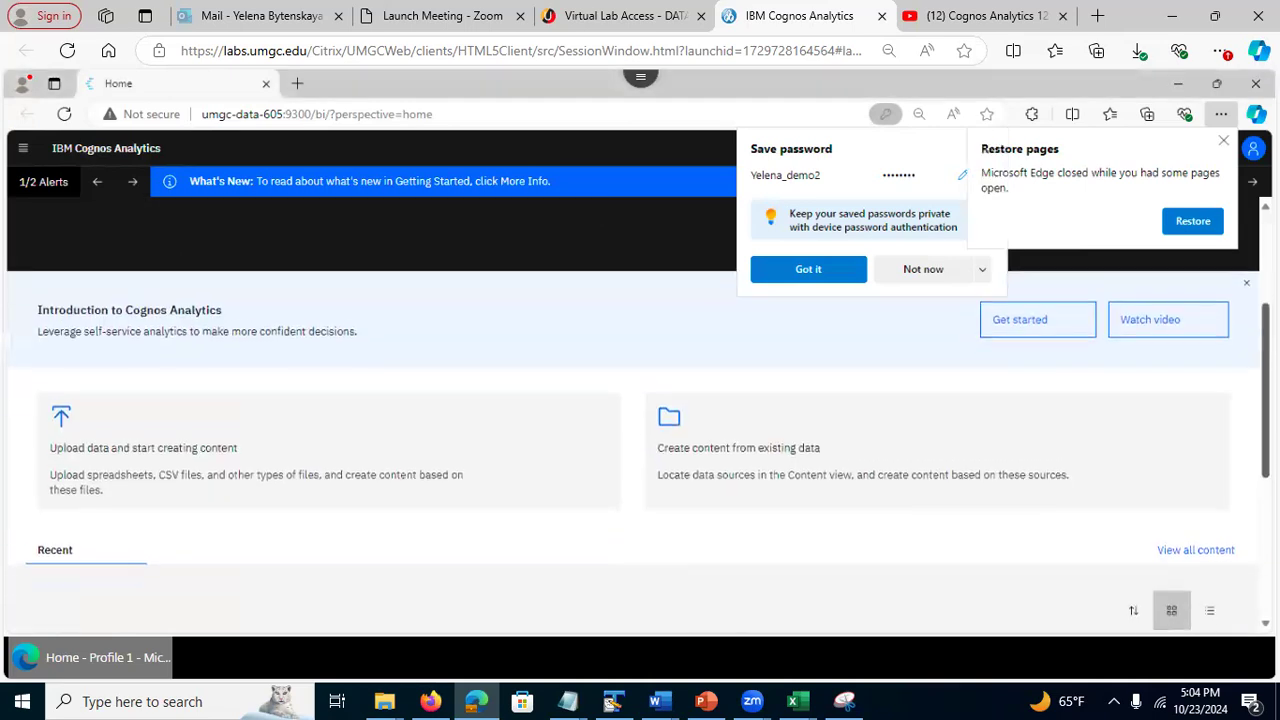
{"action": "scroll", "coordinate": [359, 434], "scroll_direction": "down", "scroll_amount": 1}
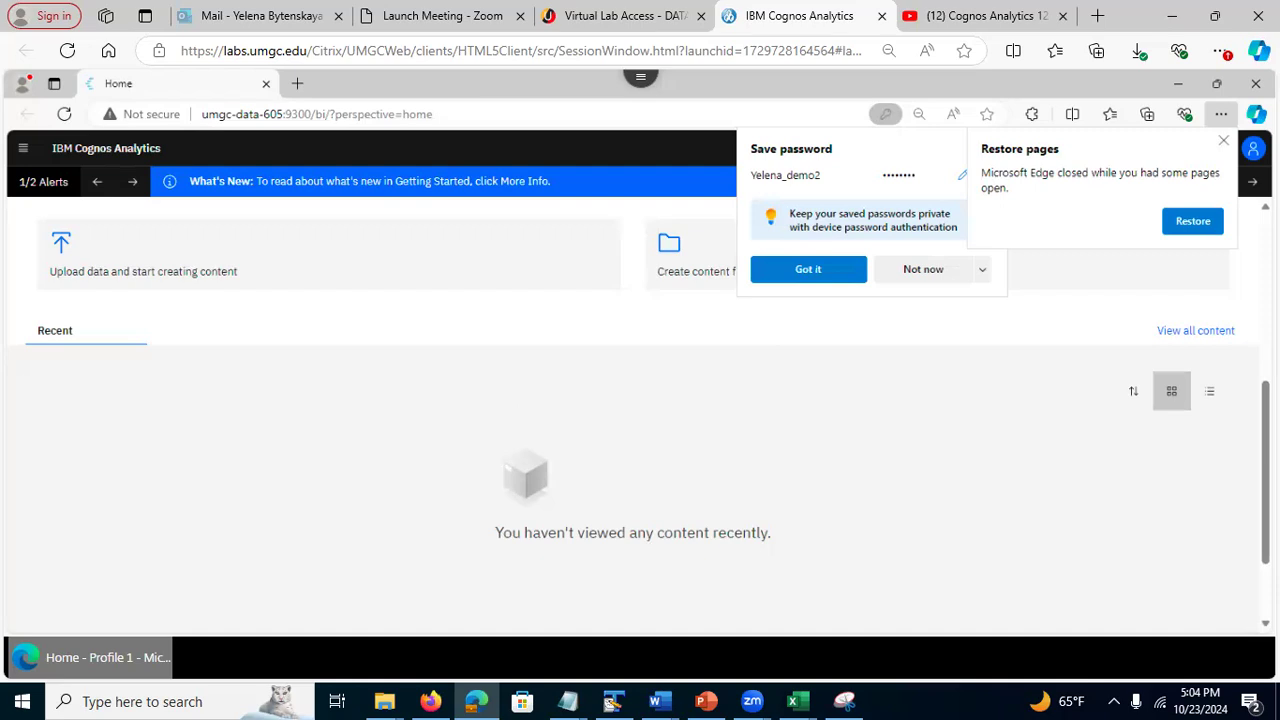
{"action": "scroll", "coordinate": [115, 270], "scroll_direction": "up", "scroll_amount": 3}
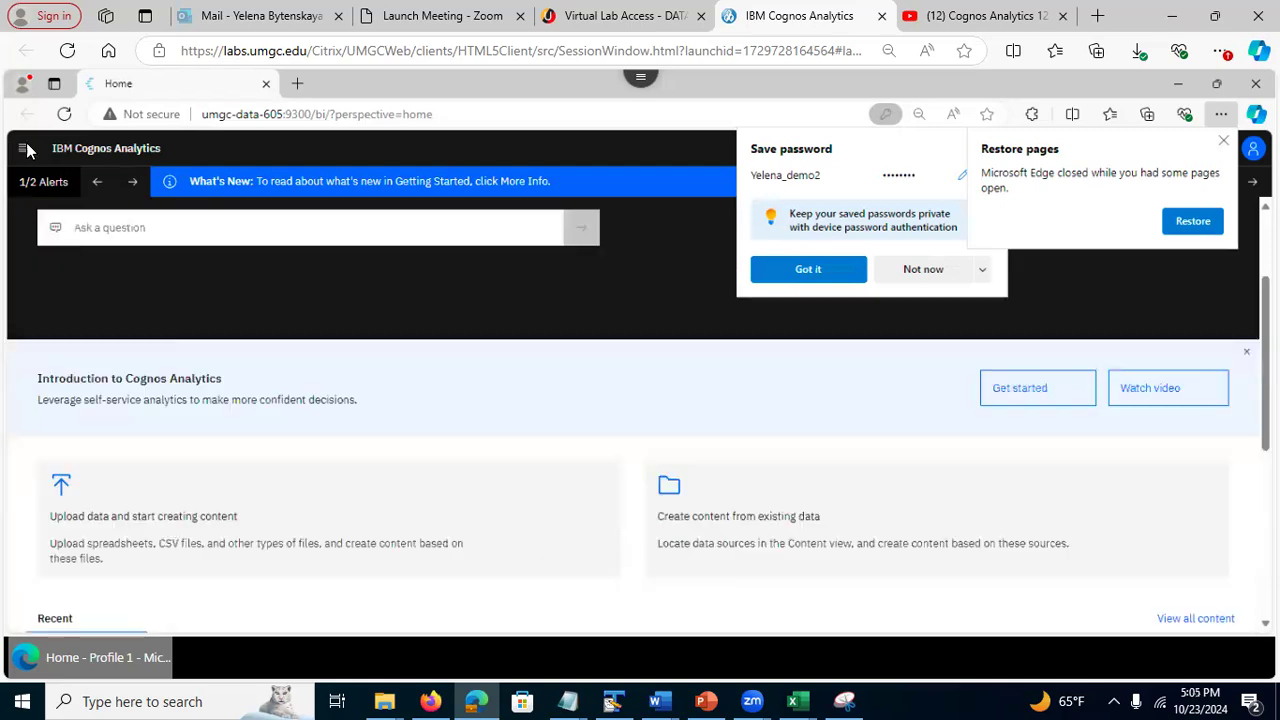
{"action": "left_click", "coordinate": [23, 150]}
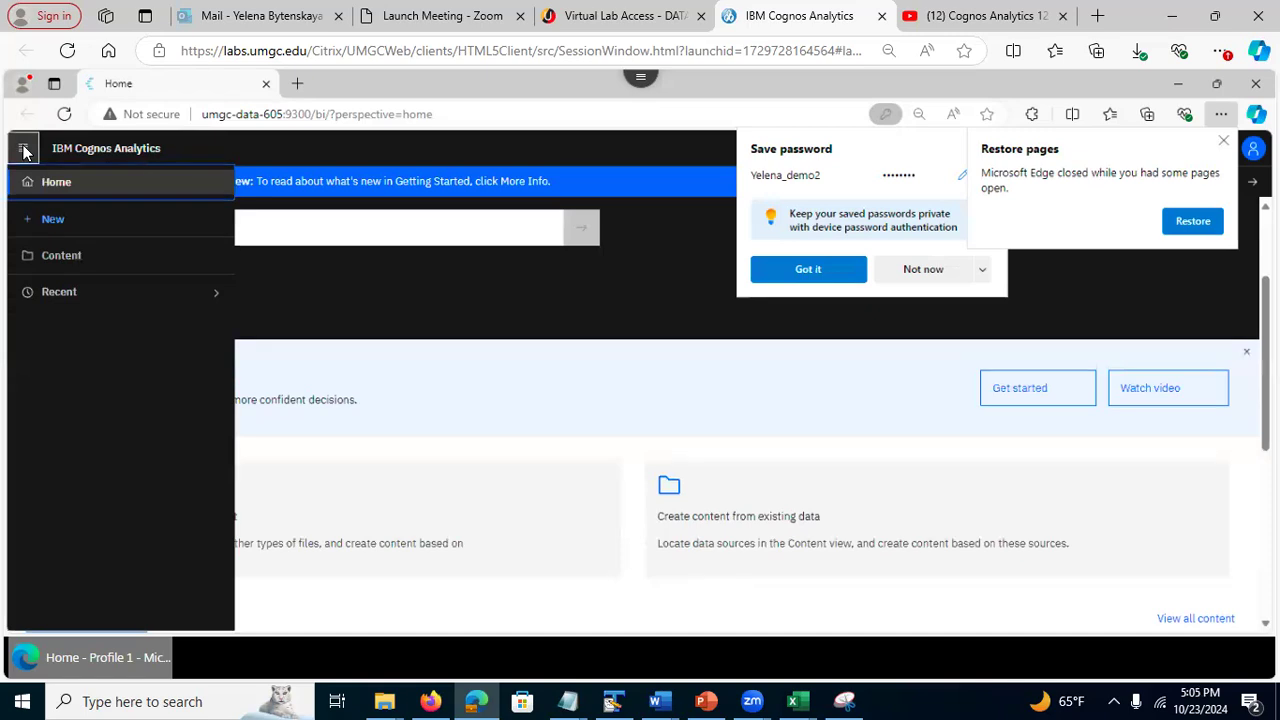
{"action": "left_click", "coordinate": [56, 258]}
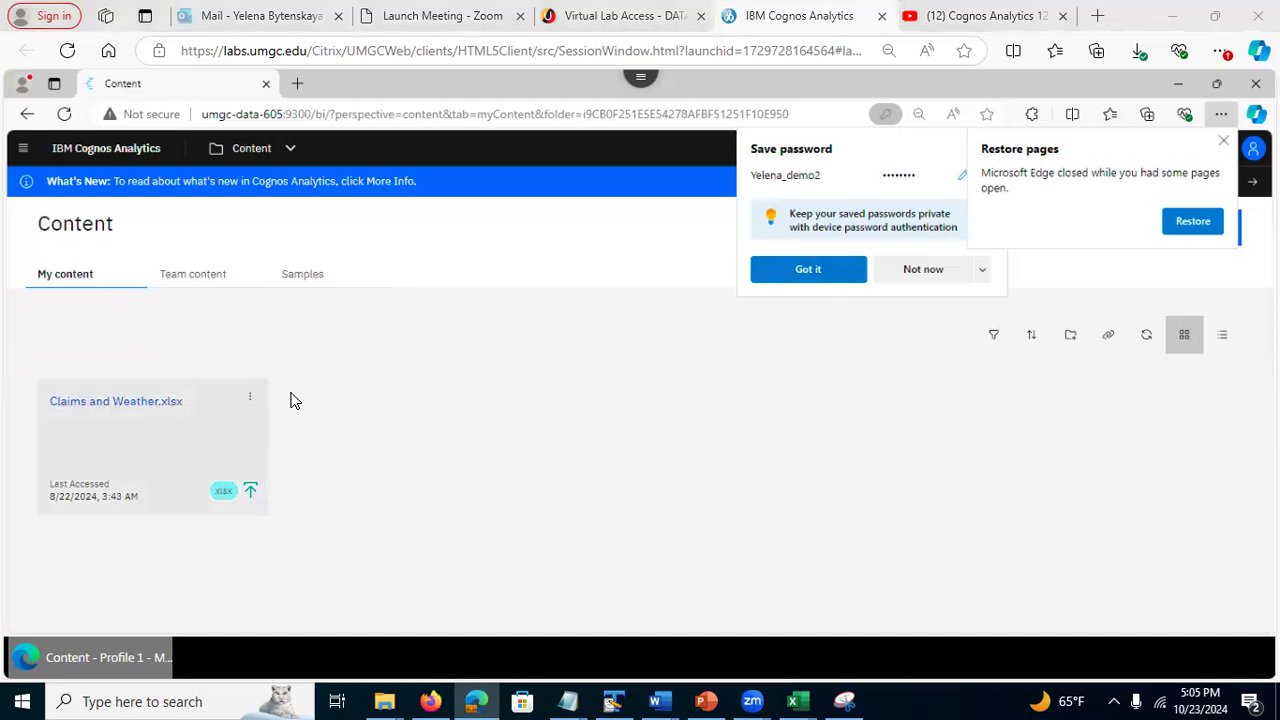
Open the Unit 2 Quiz and Assignment folder inside Data for DATA 605 Assignments in Team content
{"action": "left_click", "coordinate": [198, 284]}
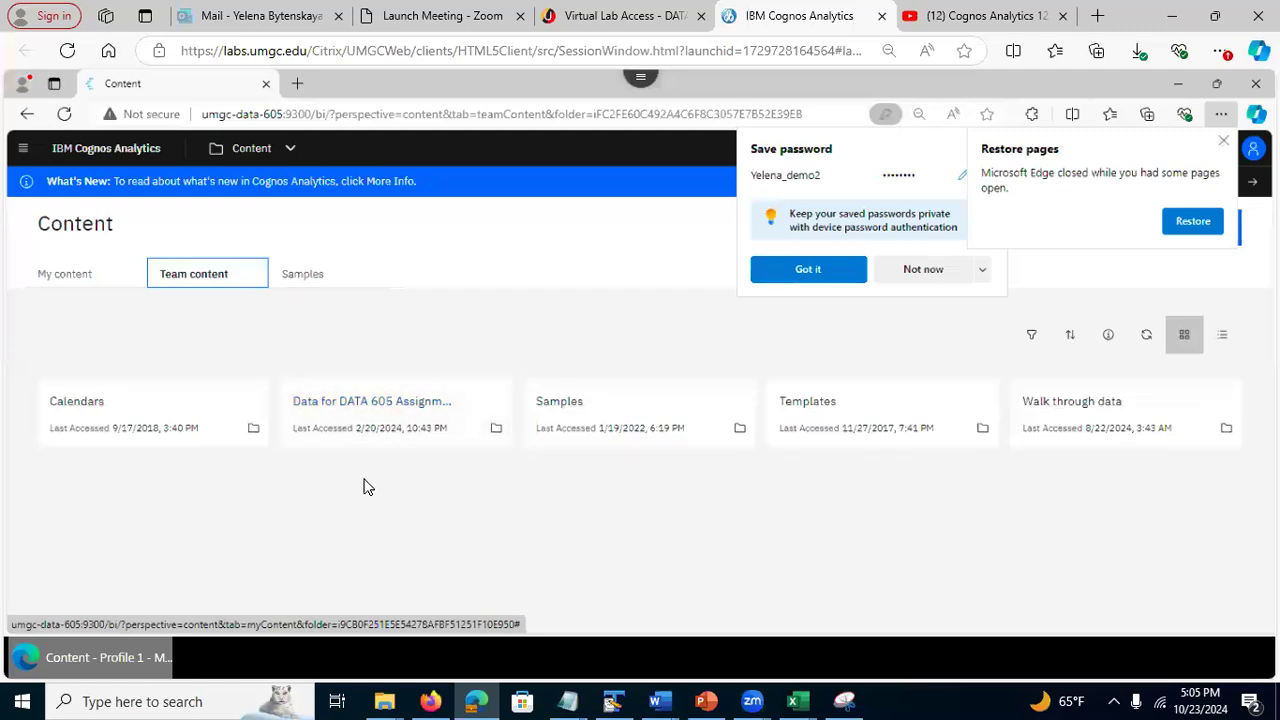
{"action": "left_click", "coordinate": [373, 404]}
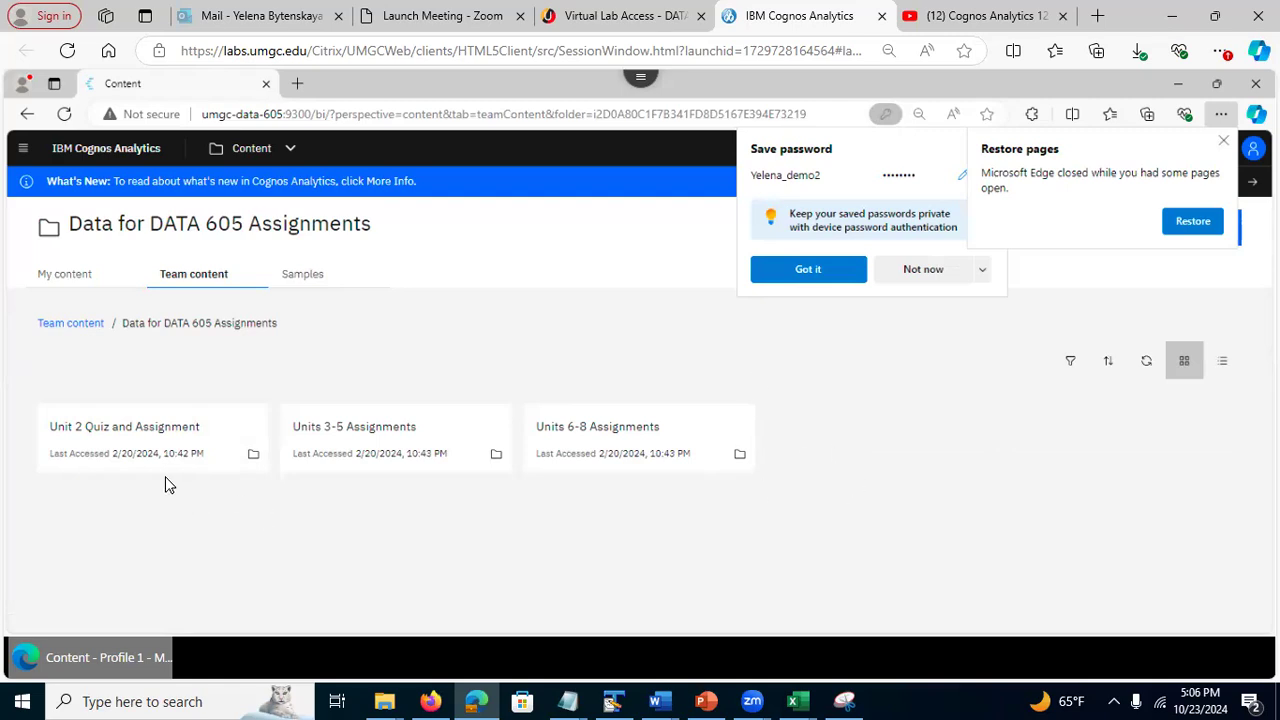
{"action": "left_click", "coordinate": [100, 434]}
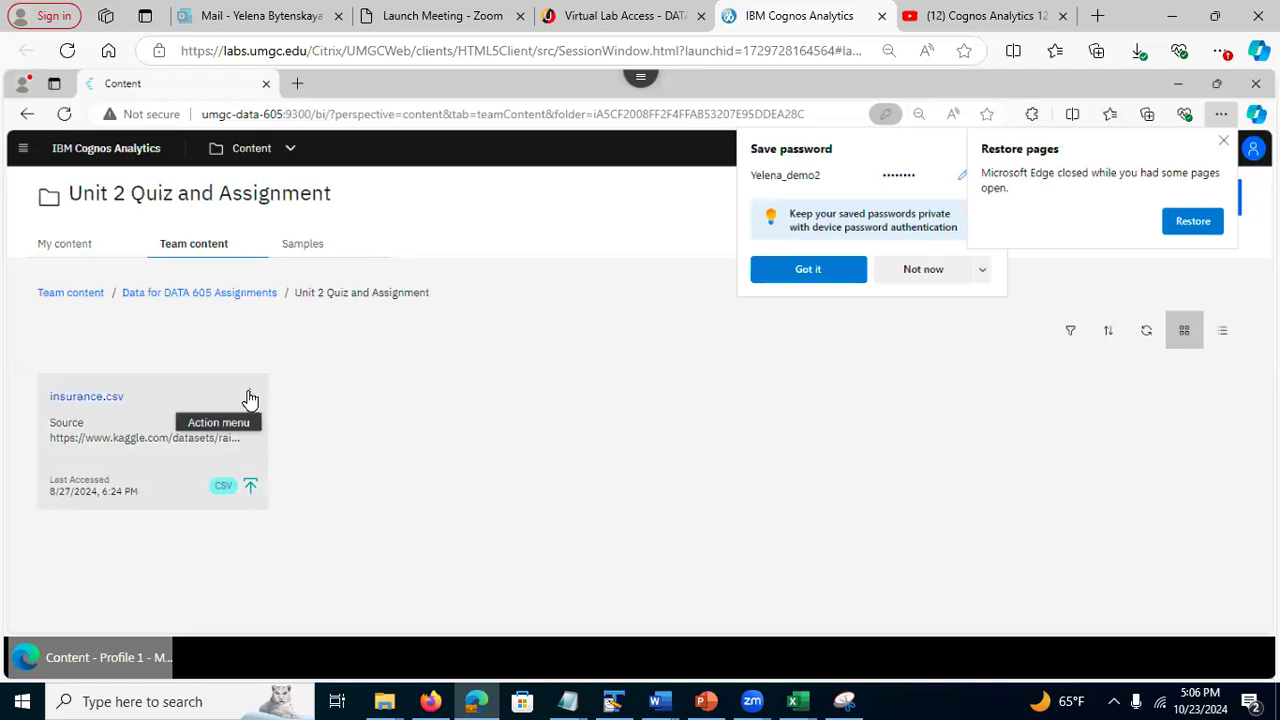
Copy insurance.csv from the Unit 2 Quiz and Assignment folder to My content
{"action": "left_click", "coordinate": [250, 396]}
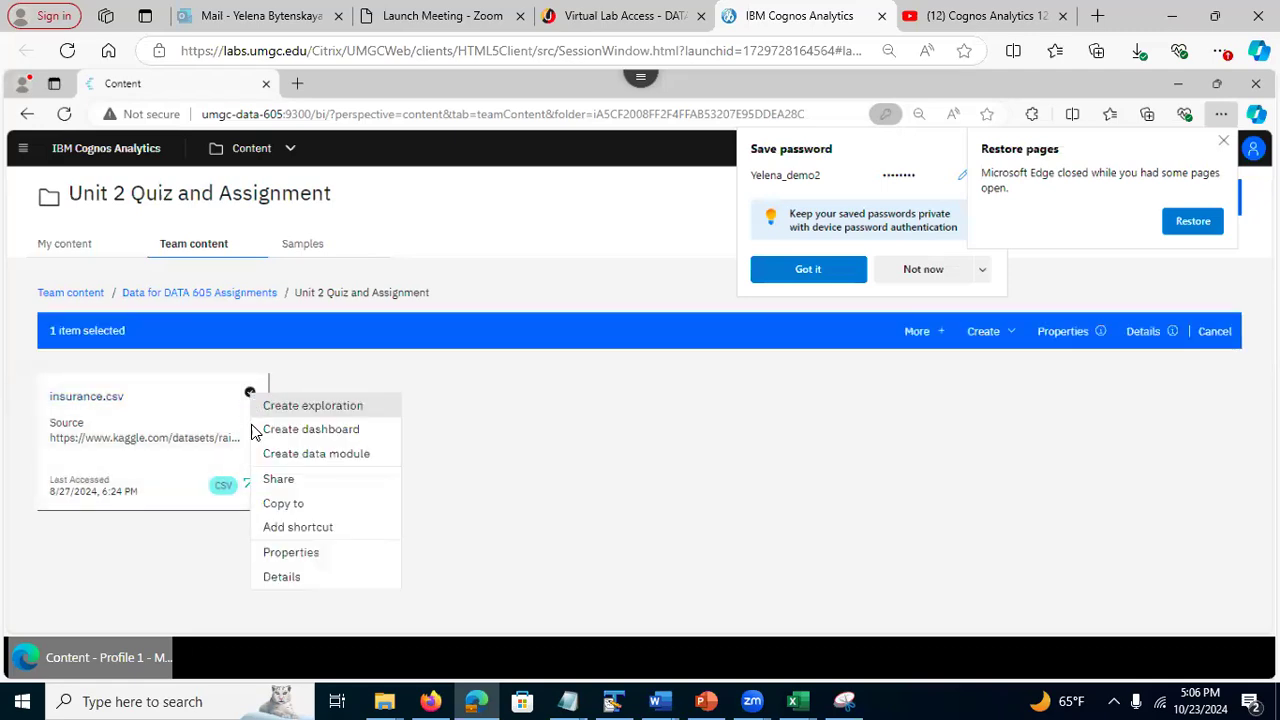
{"action": "left_click", "coordinate": [284, 505]}
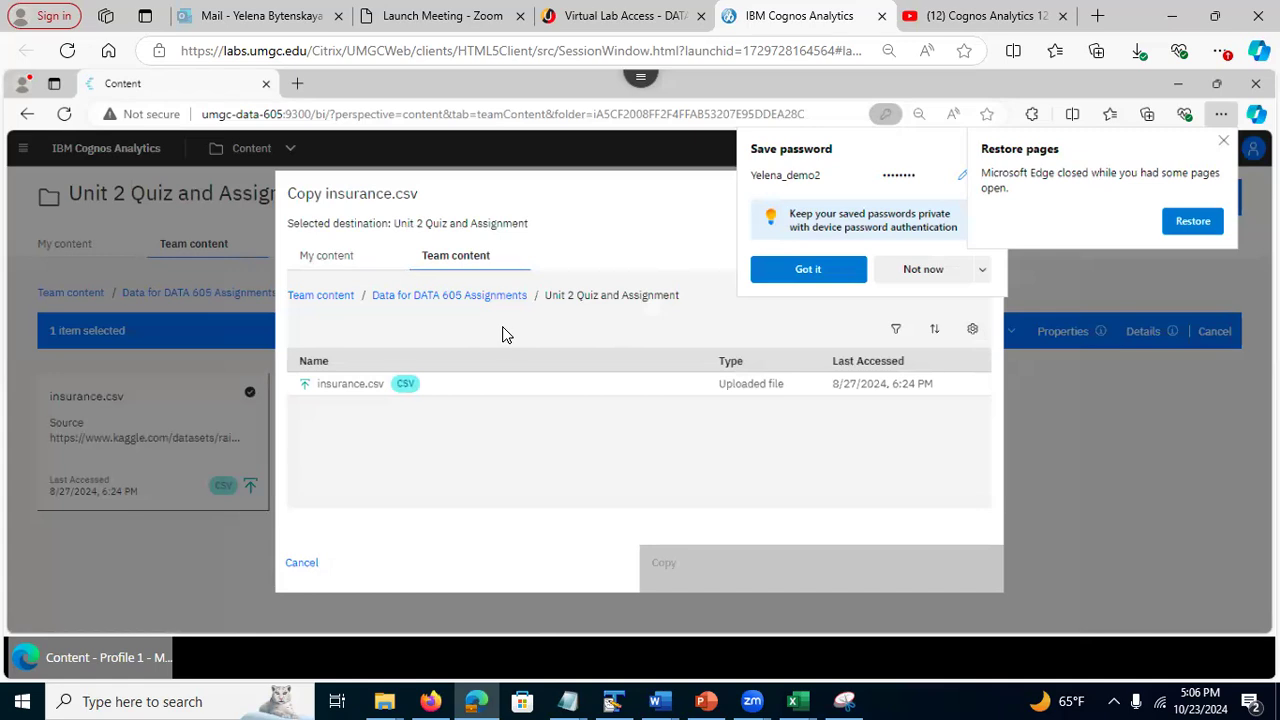
{"action": "left_click", "coordinate": [322, 266]}
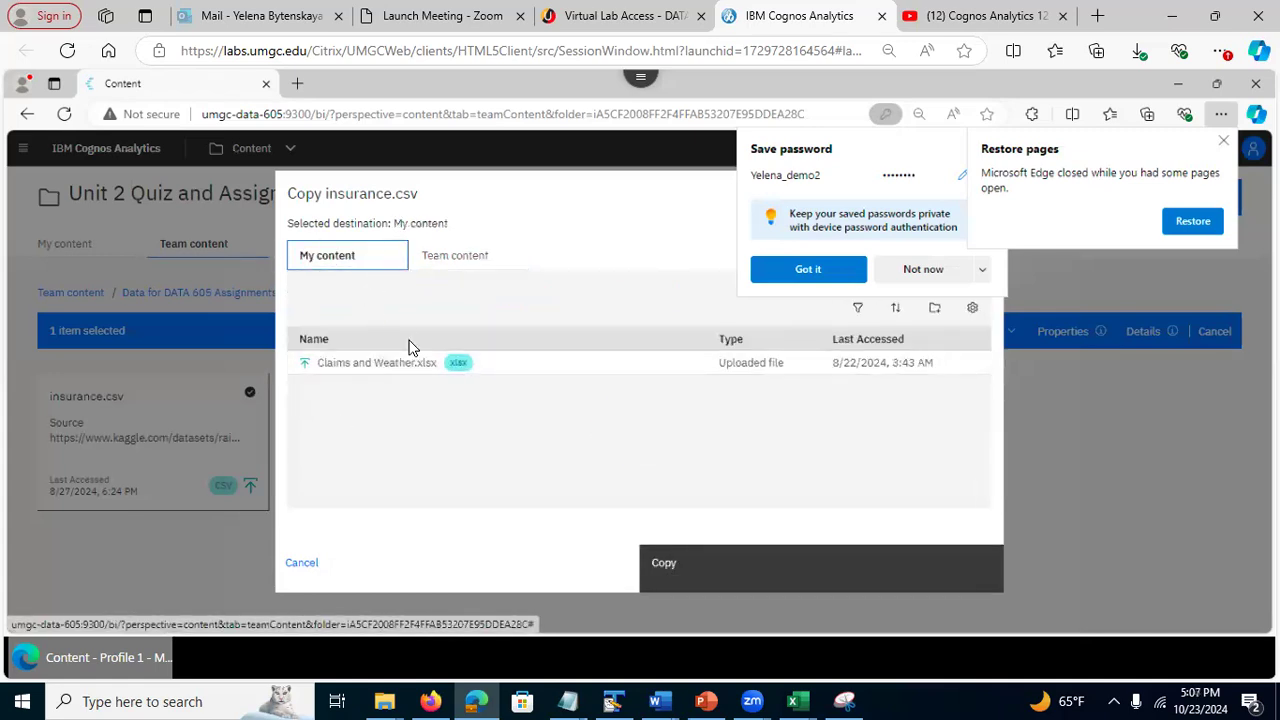
{"action": "left_click", "coordinate": [706, 570]}
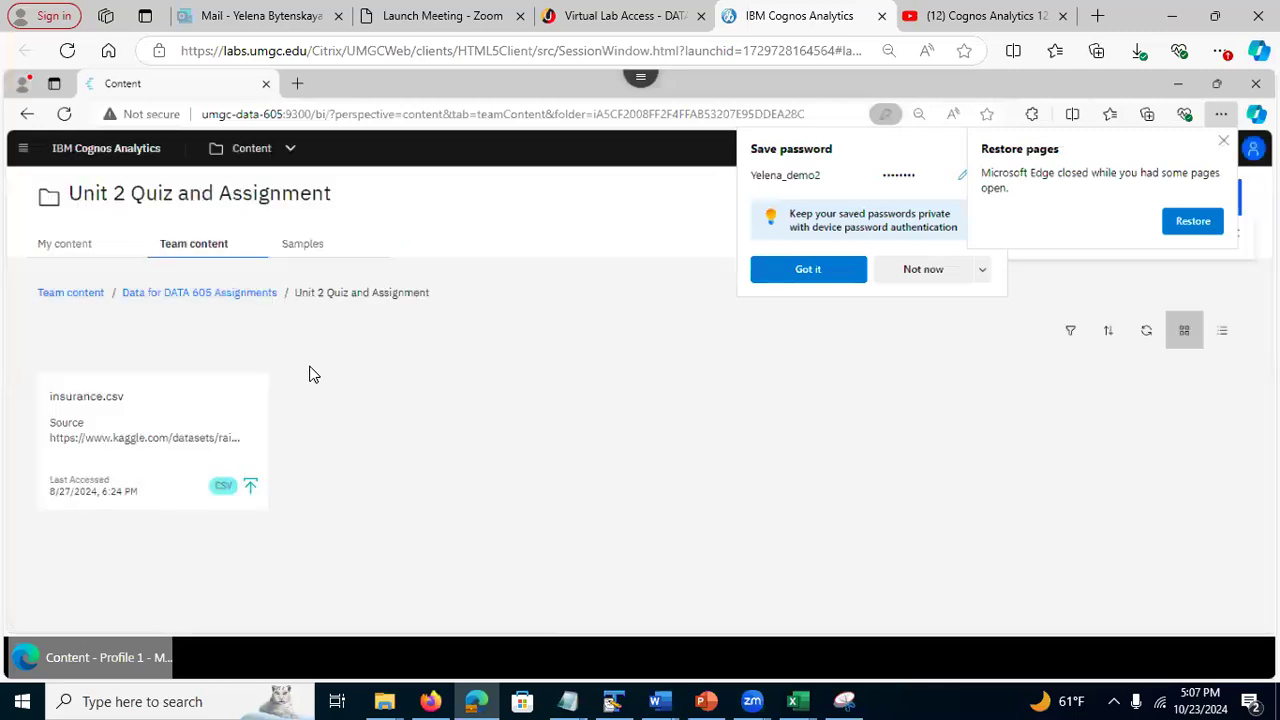
Show My content and view the actions available for the copied insurance.csv file
{"action": "left_click", "coordinate": [60, 252]}
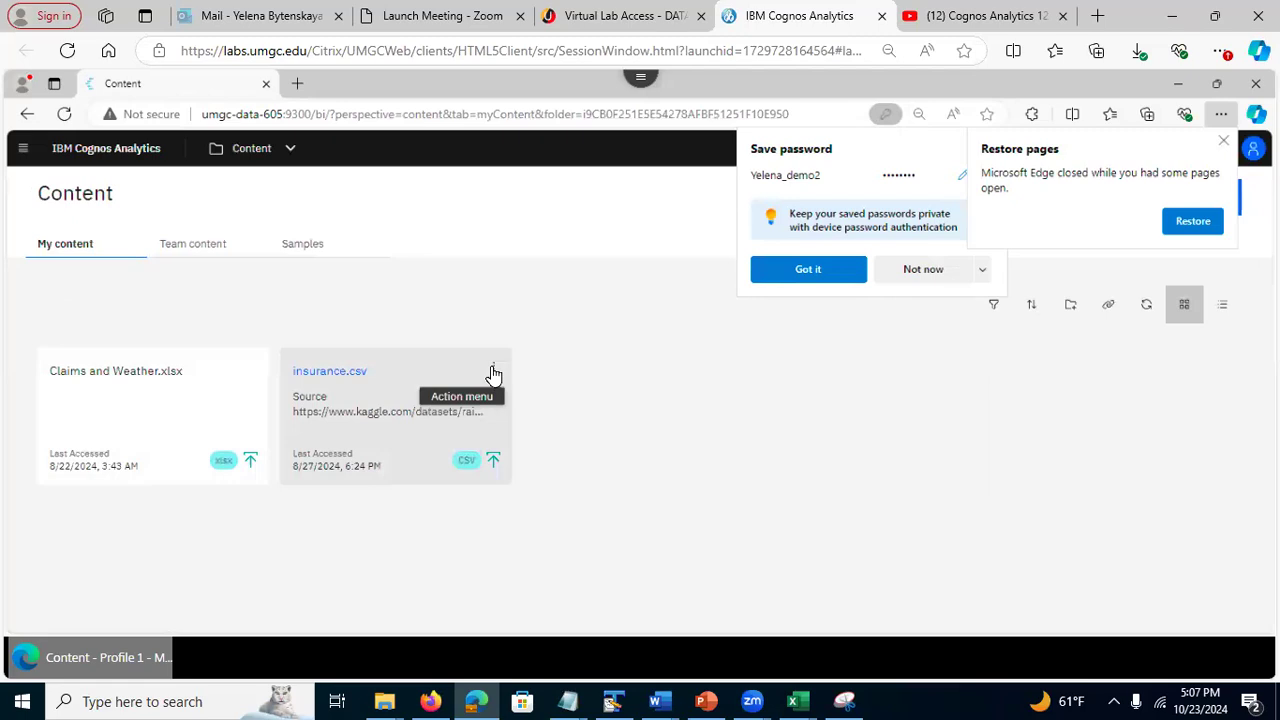
{"action": "left_click", "coordinate": [493, 370]}
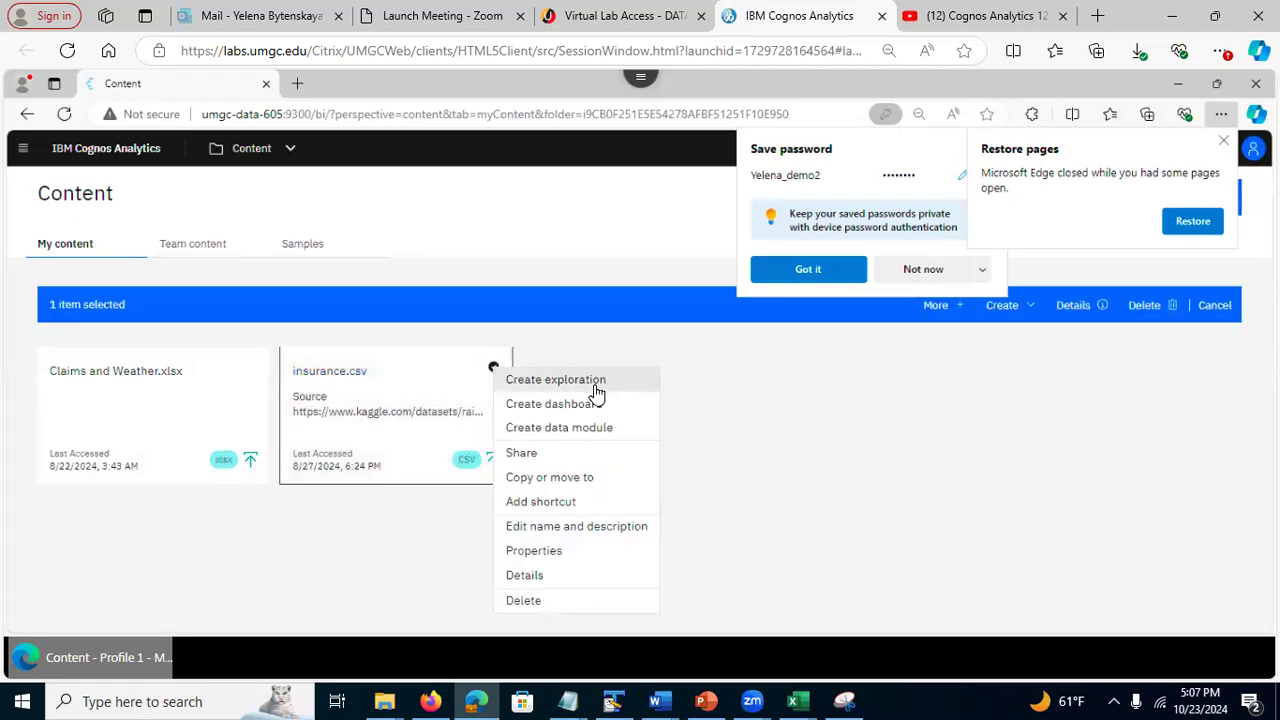
{"action": "left_click", "coordinate": [821, 439]}
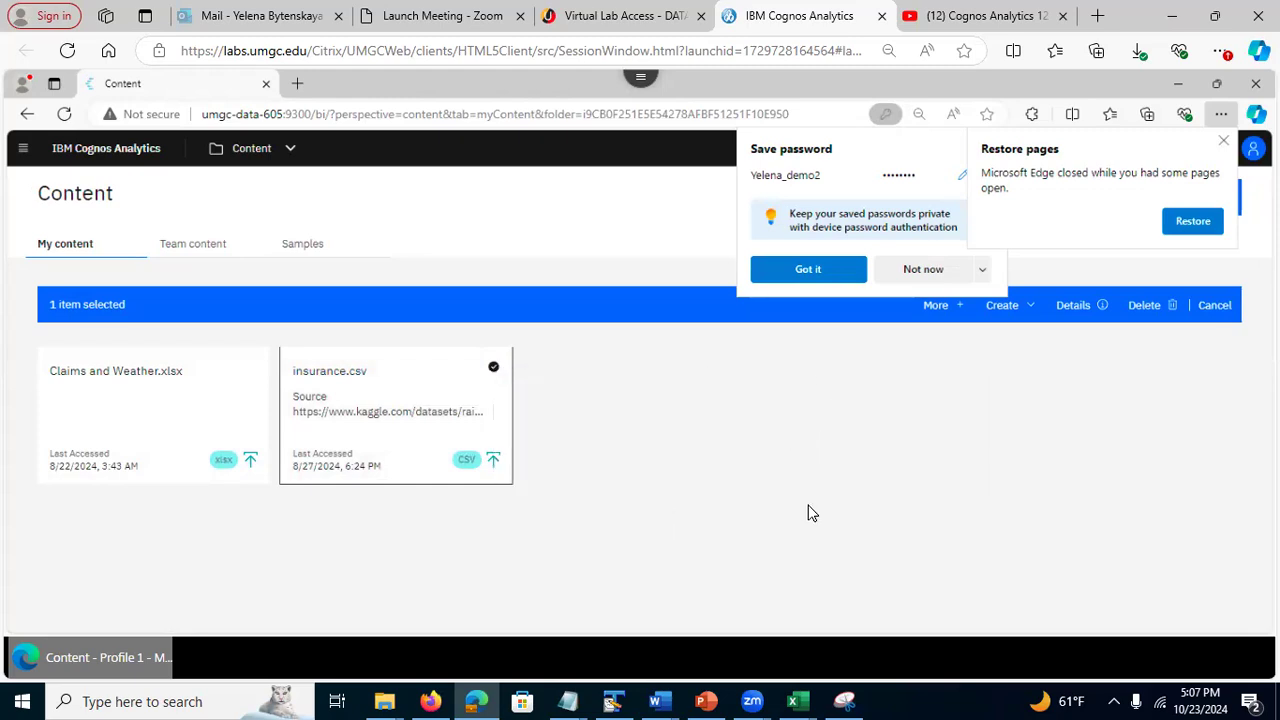
Switch to PowerPoint and review the Welcome Page, Open Menu and Content slides, numbers 7 to 9
{"action": "left_click", "coordinate": [706, 701]}
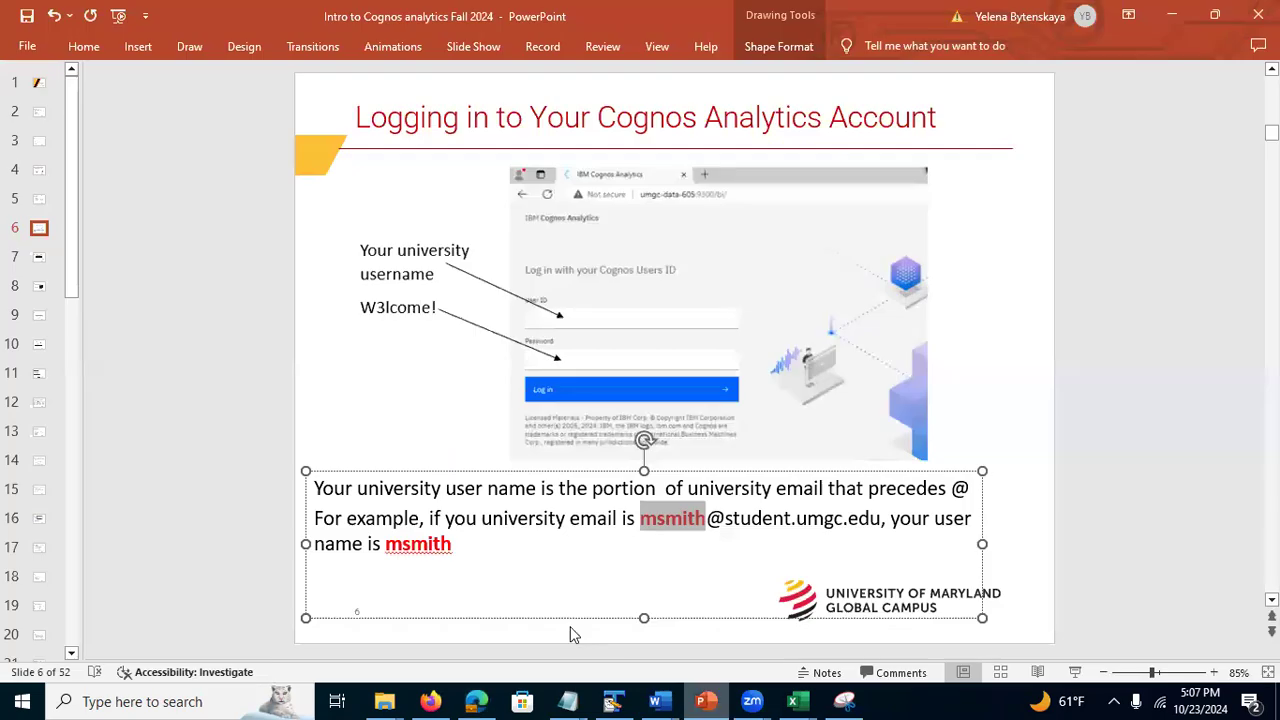
{"action": "left_click", "coordinate": [38, 259]}
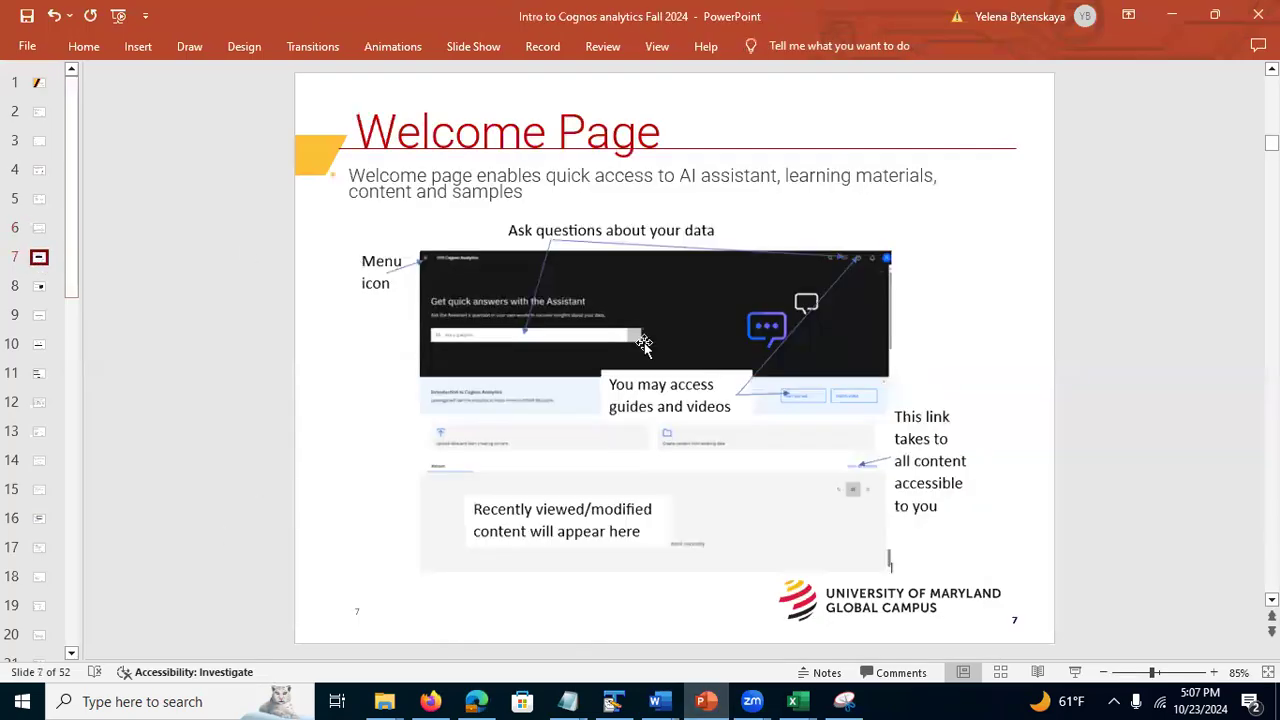
{"action": "left_click", "coordinate": [39, 287]}
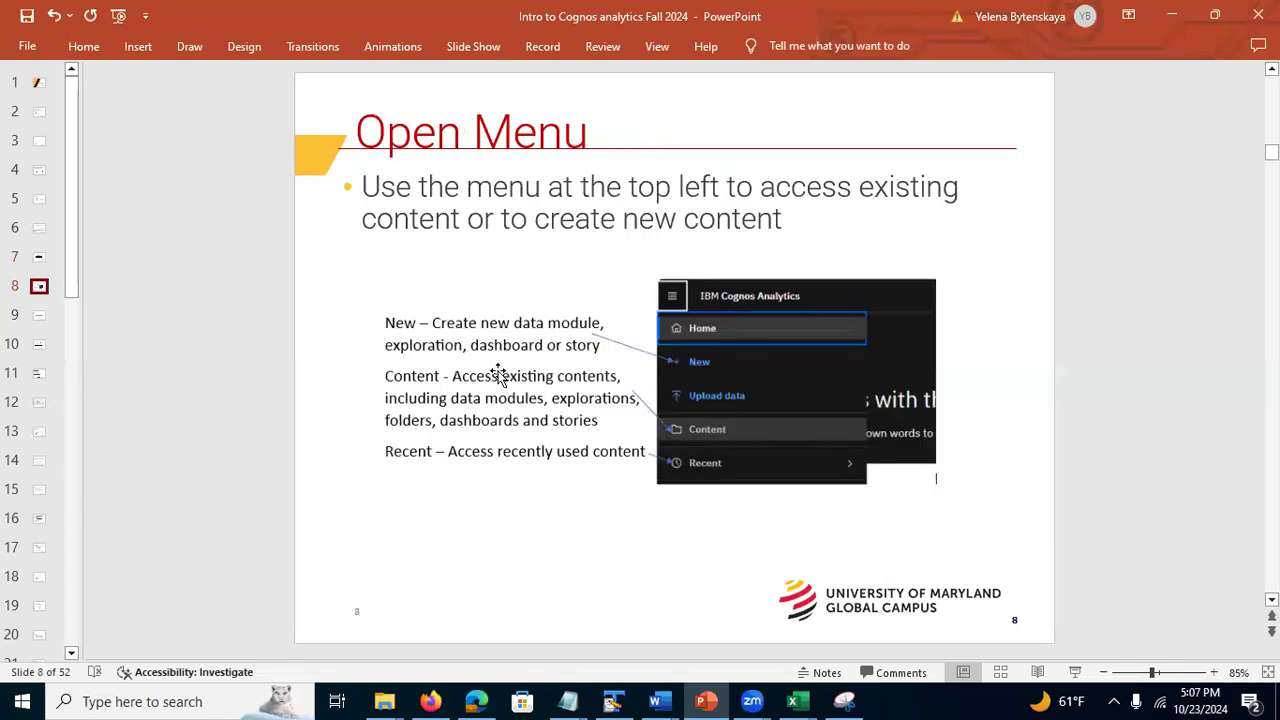
{"action": "left_click", "coordinate": [38, 316]}
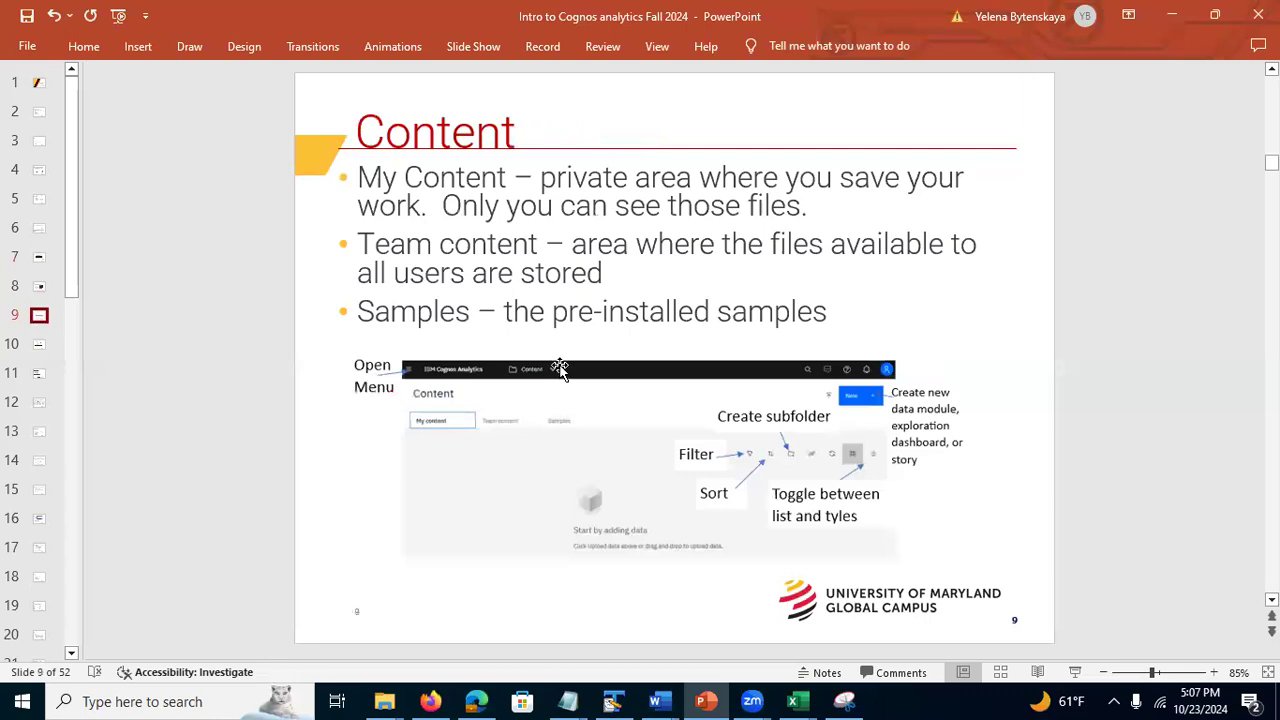
{"action": "left_click", "coordinate": [953, 215]}
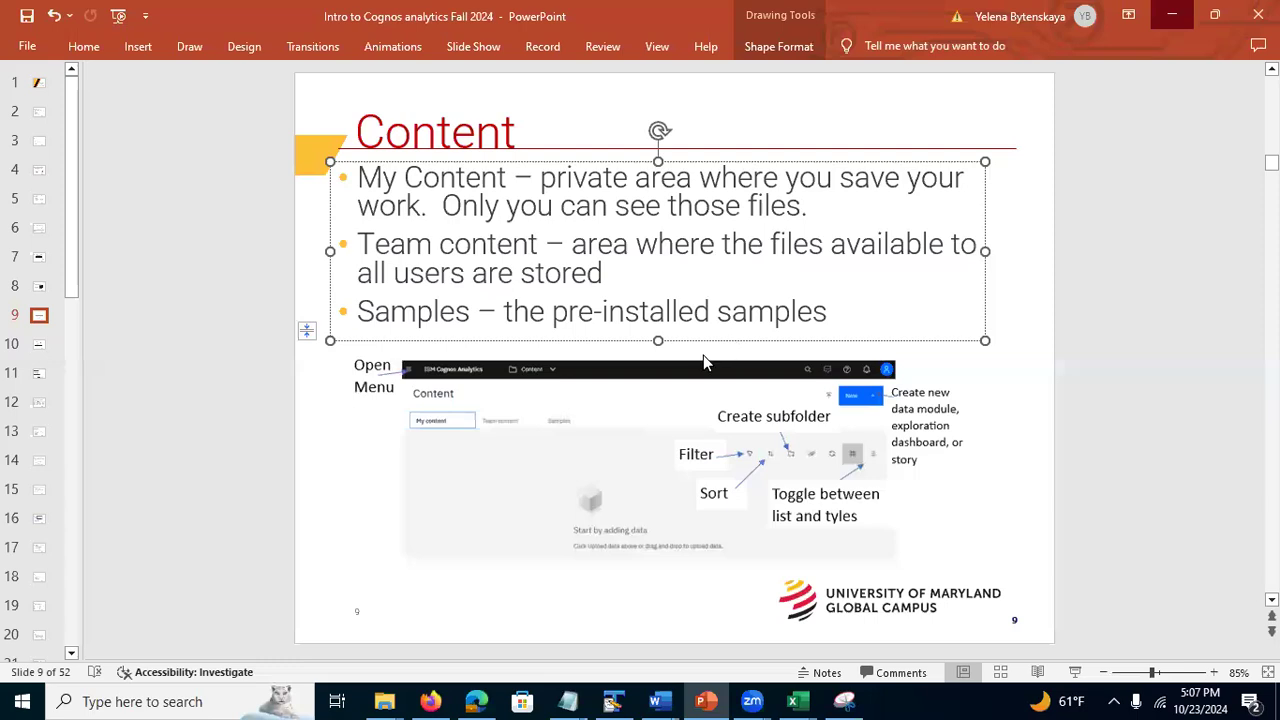
Switch back to Edge, check Team content, and display My content as a list and again as tiles
{"action": "key", "text": "alt+Tab"}
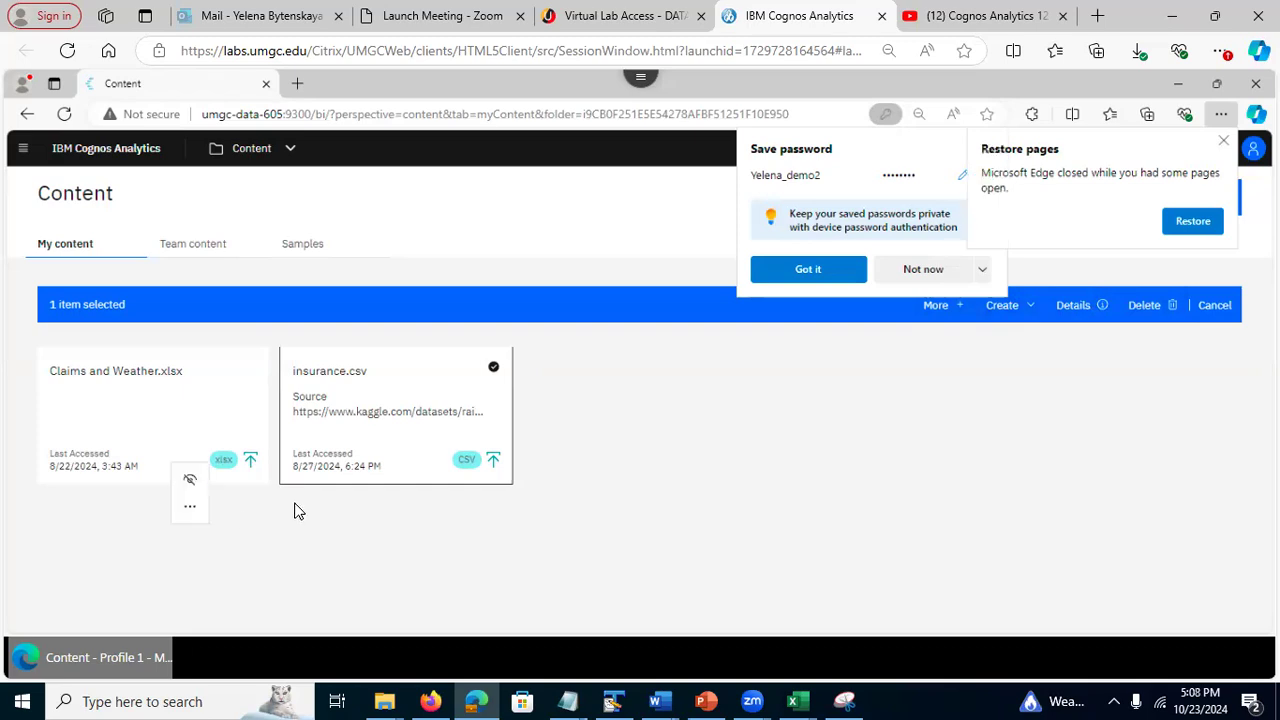
{"action": "left_click", "coordinate": [177, 250]}
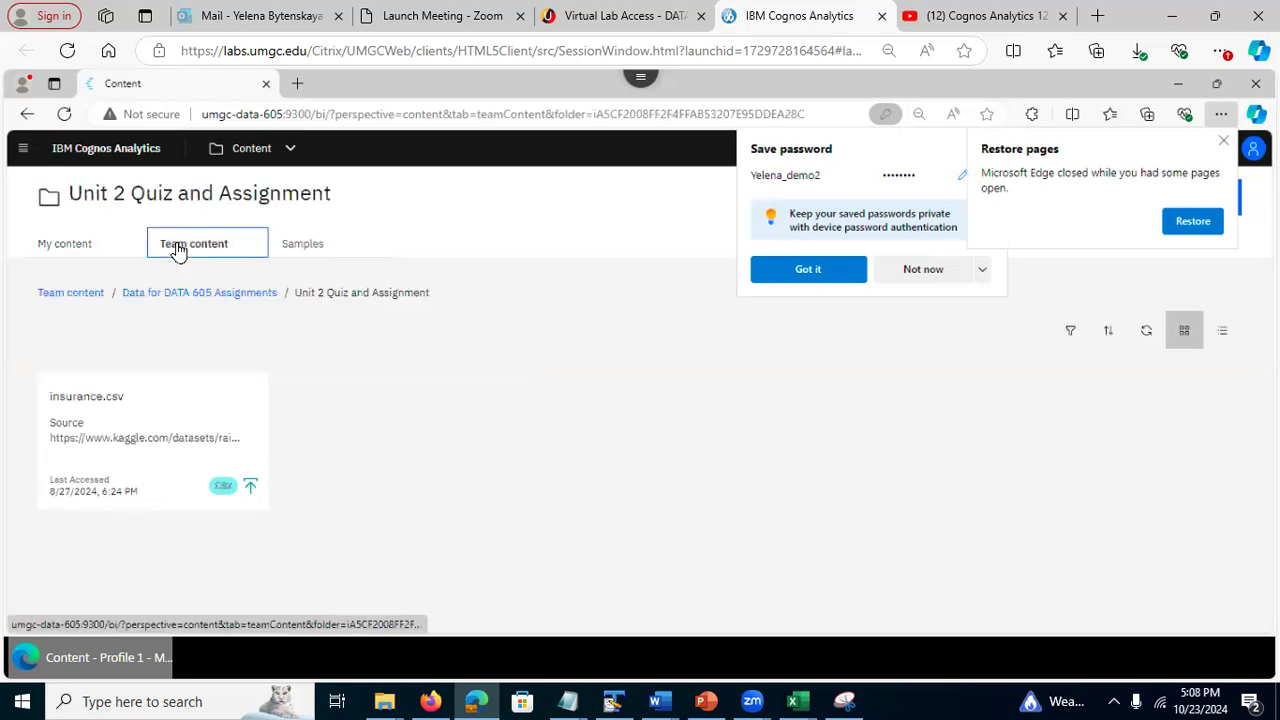
{"action": "left_click", "coordinate": [60, 247]}
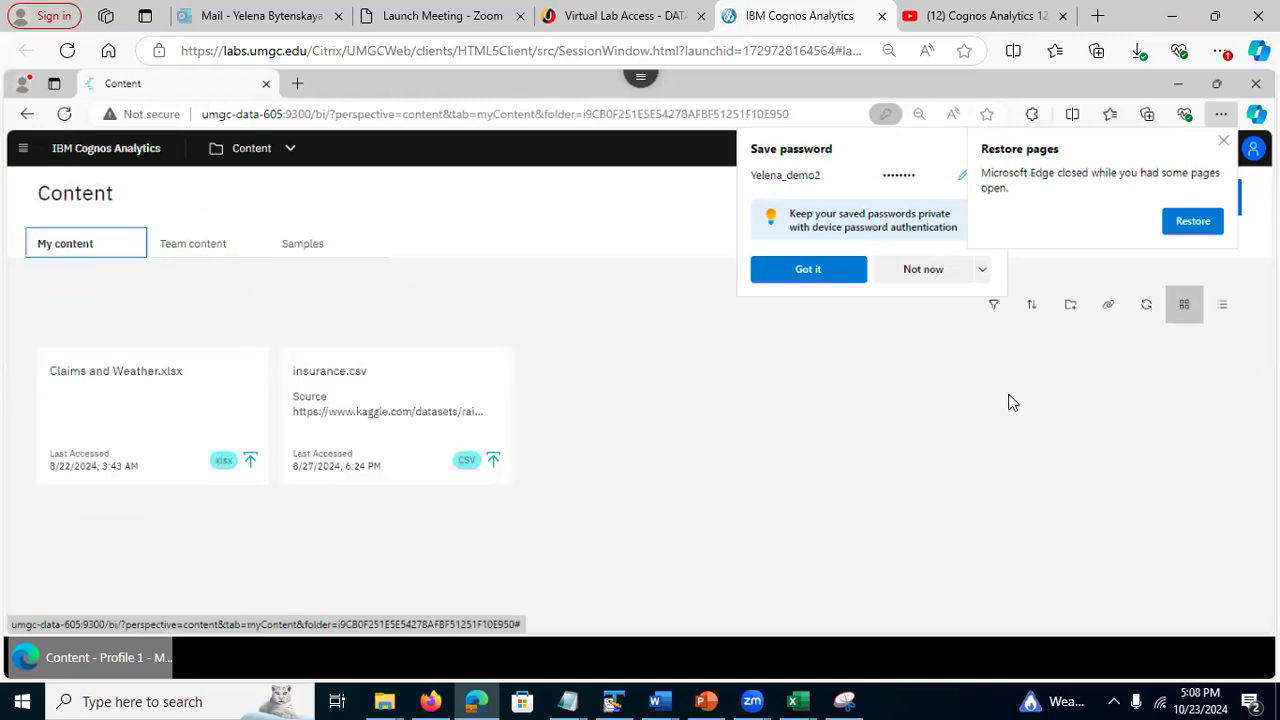
{"action": "left_click", "coordinate": [1224, 305]}
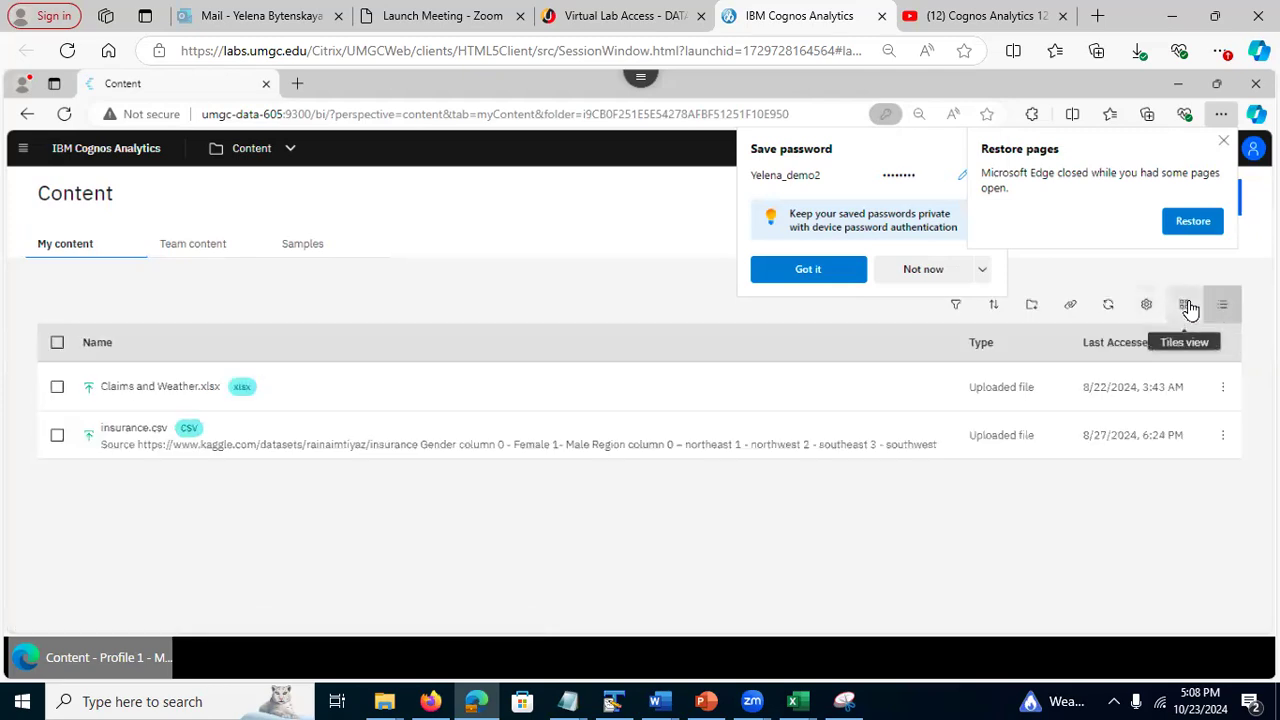
{"action": "left_click", "coordinate": [1185, 306]}
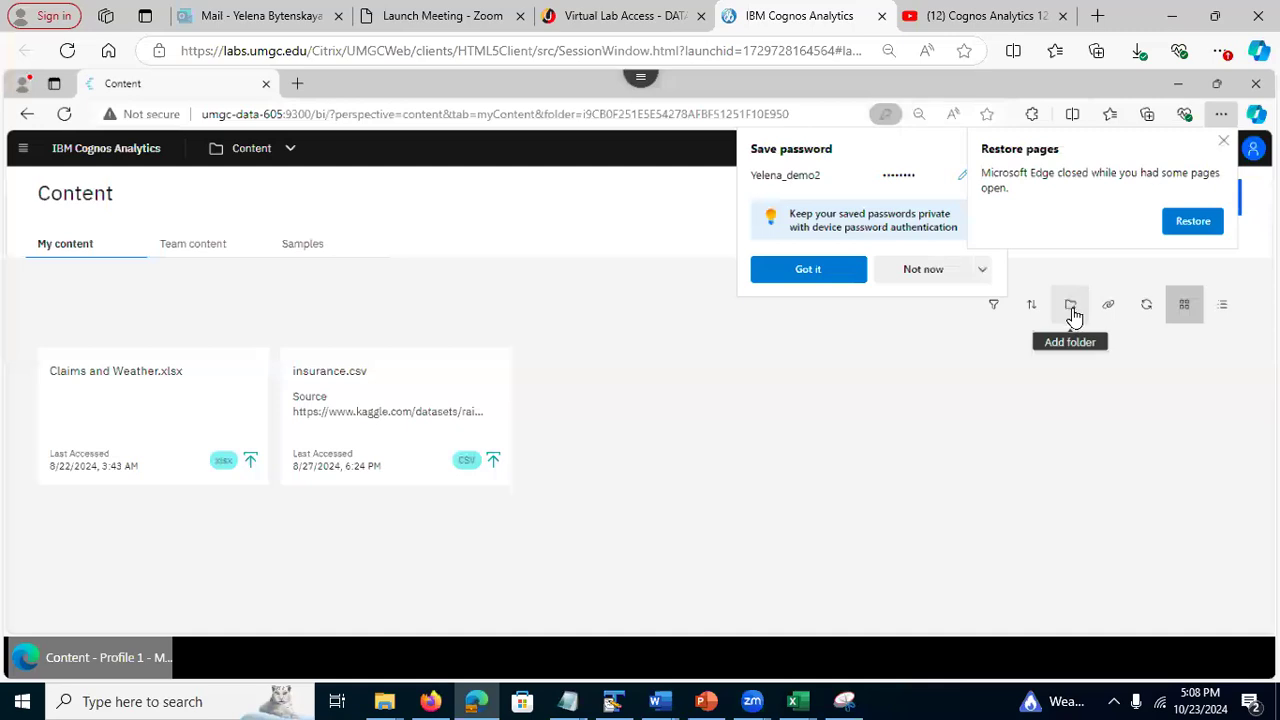
Show the filter options for My content and try the Data, Dashboards and Modified Today filters, restoring each one
{"action": "left_click", "coordinate": [996, 313]}
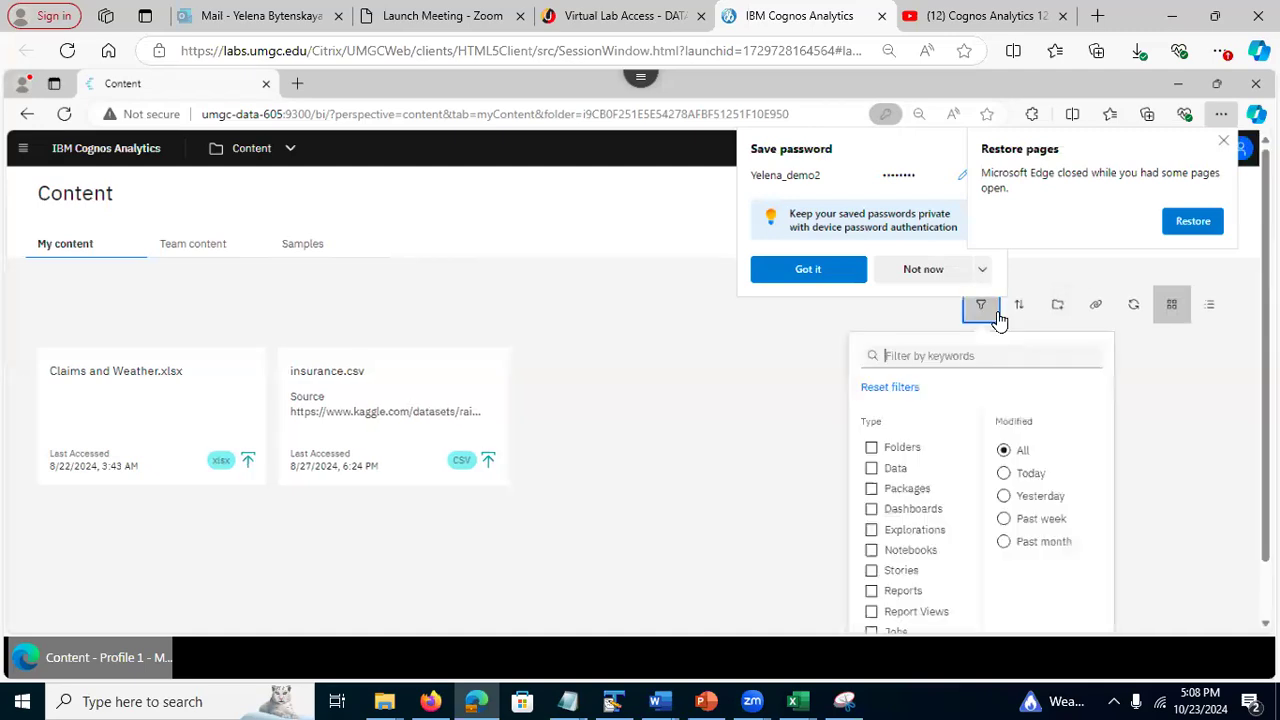
{"action": "left_click", "coordinate": [871, 468]}
{"action": "left_click", "coordinate": [871, 468]}
{"action": "left_click", "coordinate": [871, 509]}
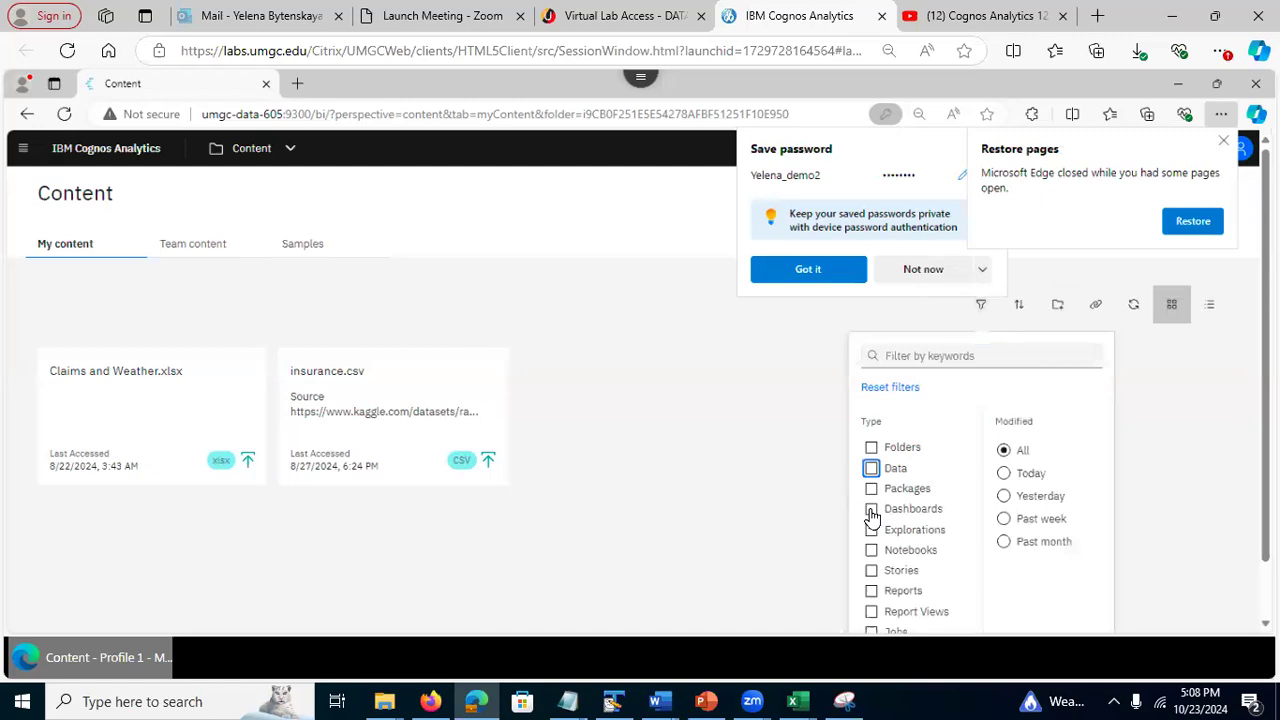
{"action": "left_click", "coordinate": [871, 509]}
{"action": "left_click", "coordinate": [1005, 474]}
{"action": "left_click", "coordinate": [1003, 450]}
{"action": "left_click", "coordinate": [1190, 398]}
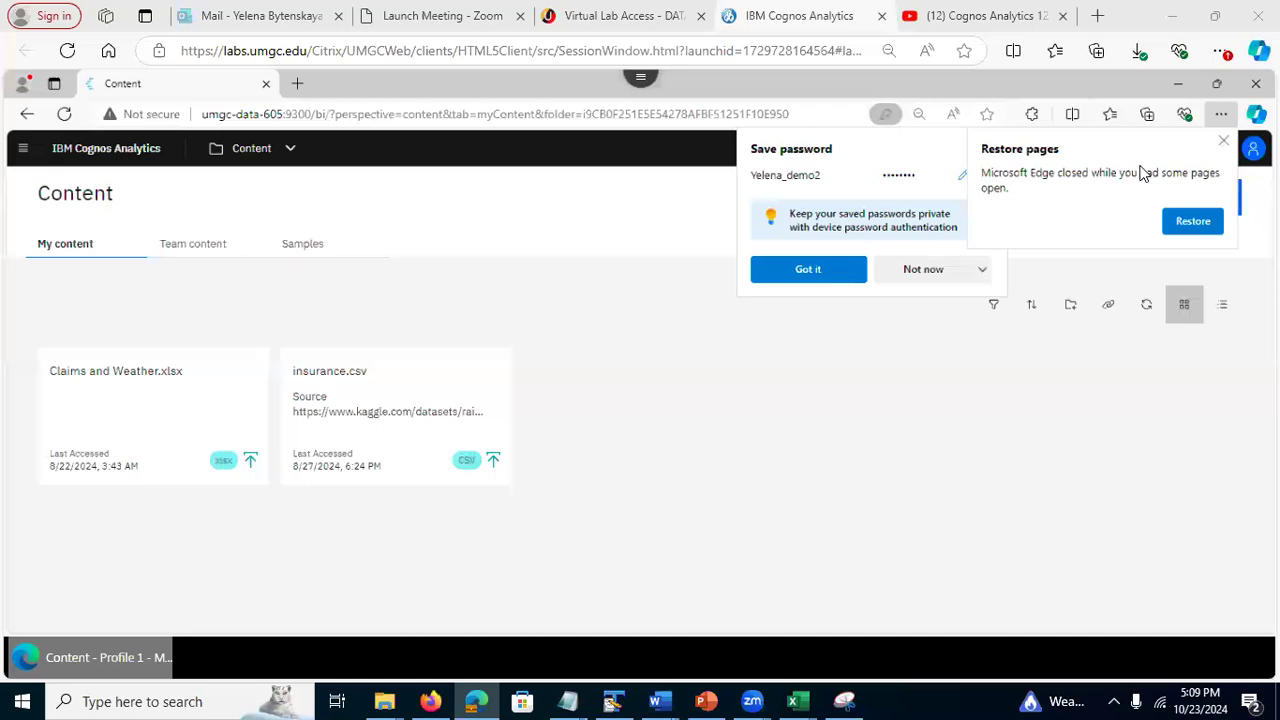
Dismiss the browser's Restore pages and Save password prompts without restoring or saving anything
{"action": "left_click", "coordinate": [1223, 141]}
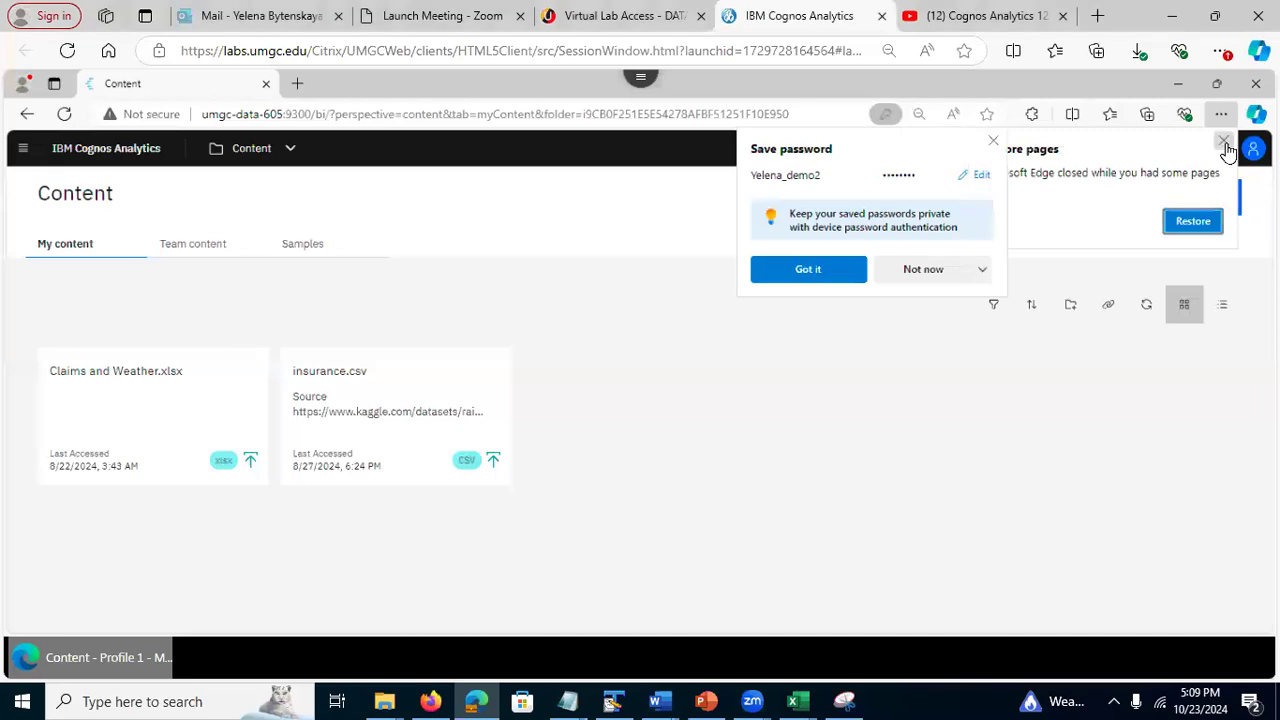
{"action": "left_click", "coordinate": [991, 142]}
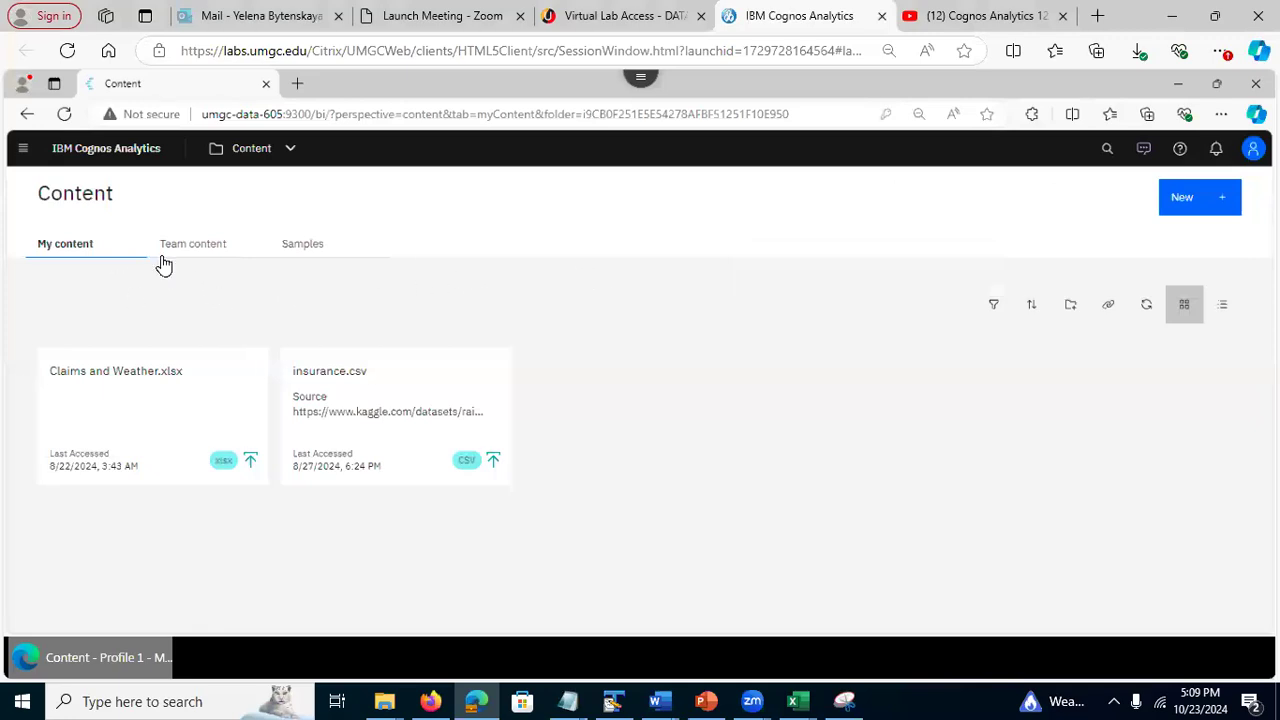
Switch to PowerPoint and review slides 10 to 12 on preloaded assignment data and the data source for tonight's demo
{"action": "left_click", "coordinate": [714, 700]}
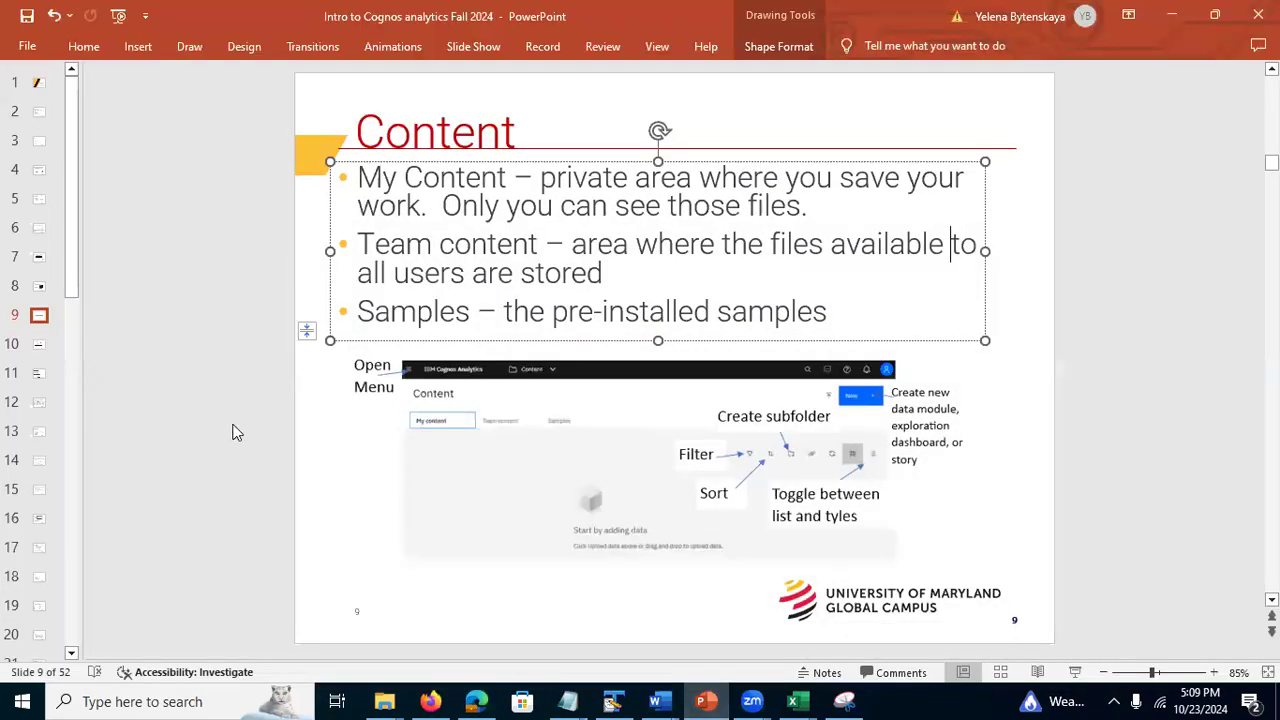
{"action": "left_click", "coordinate": [38, 345]}
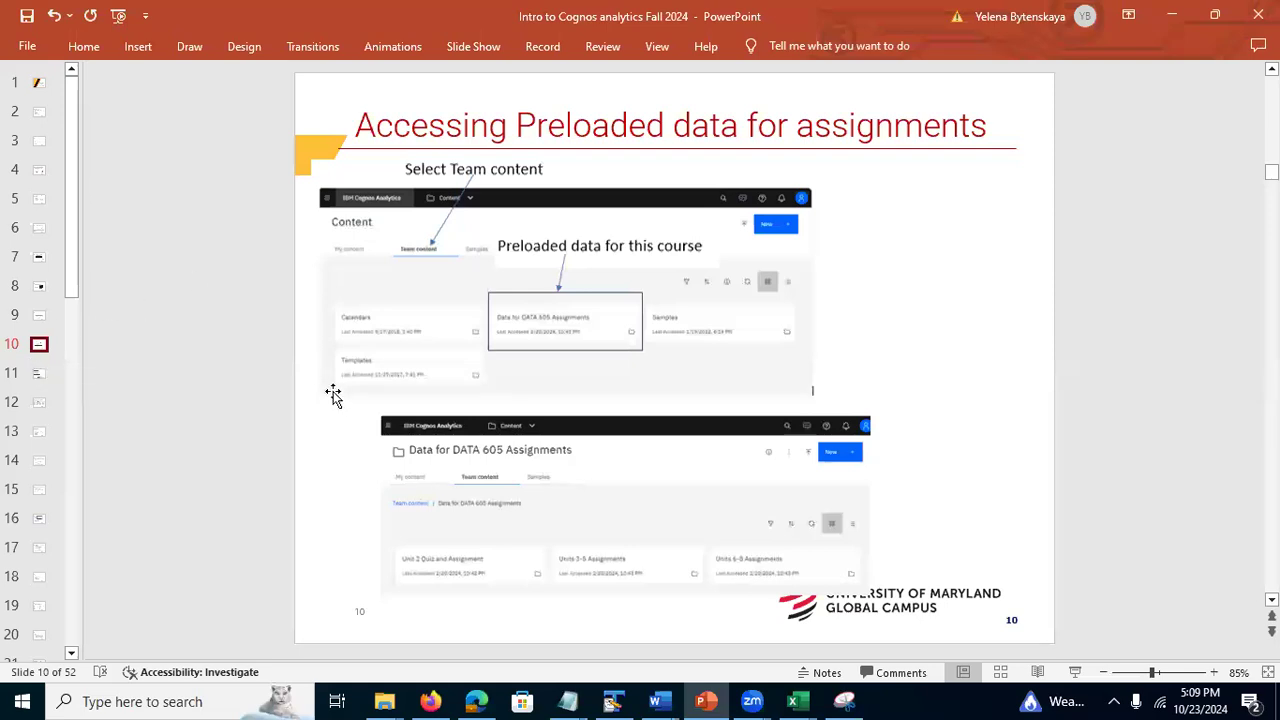
{"action": "left_click", "coordinate": [38, 374]}
{"action": "left_click", "coordinate": [38, 404]}
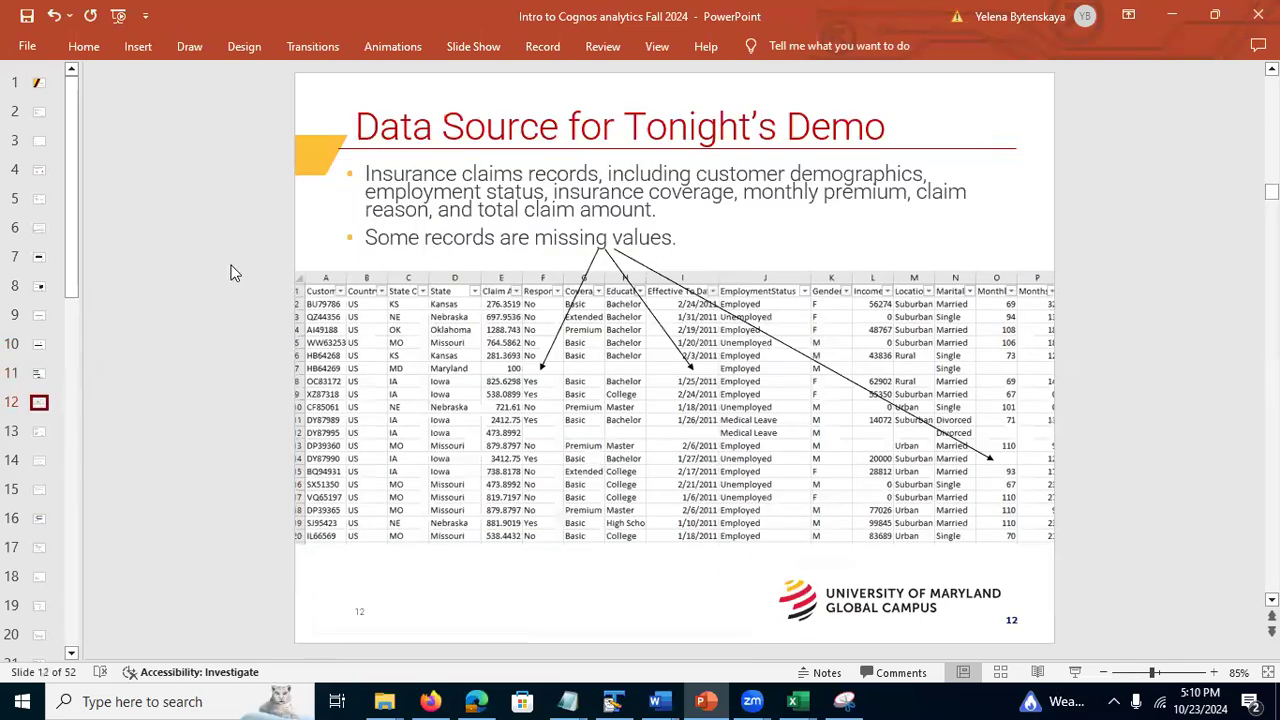
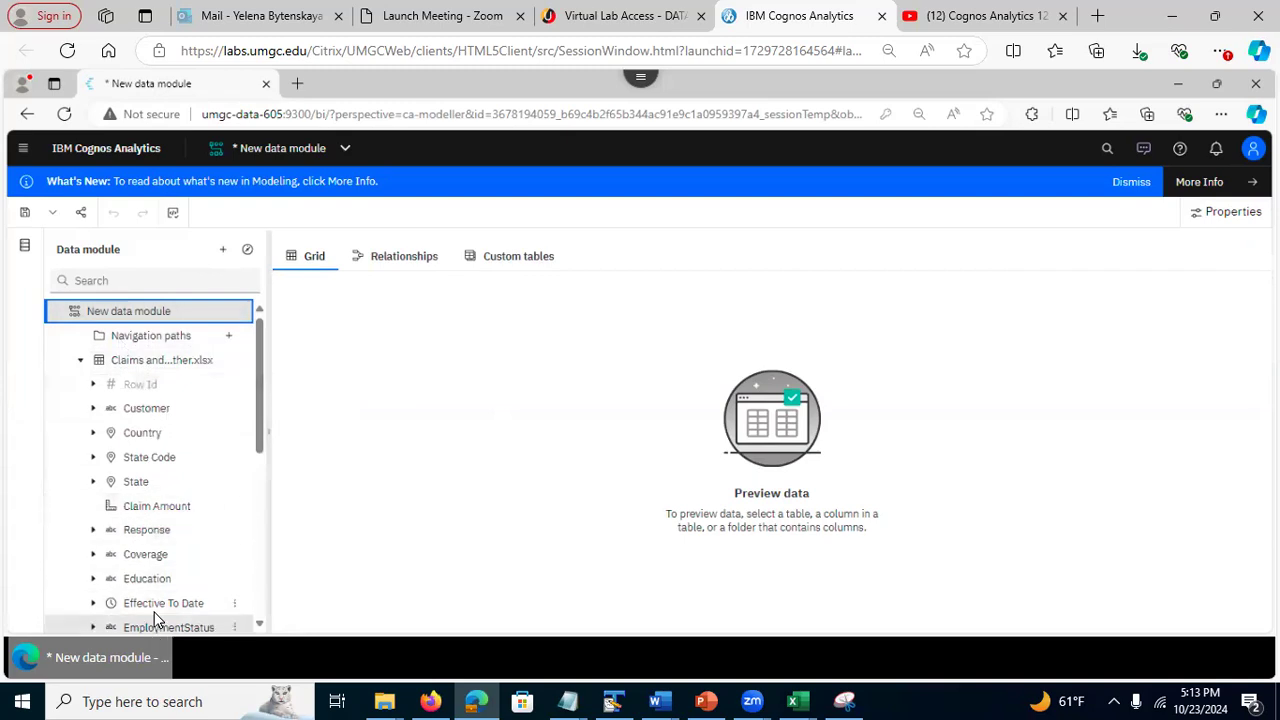
Preview the Claims and Weather.xlsx table in the data module grid and examine its columns for missing values
{"action": "left_click", "coordinate": [163, 362]}
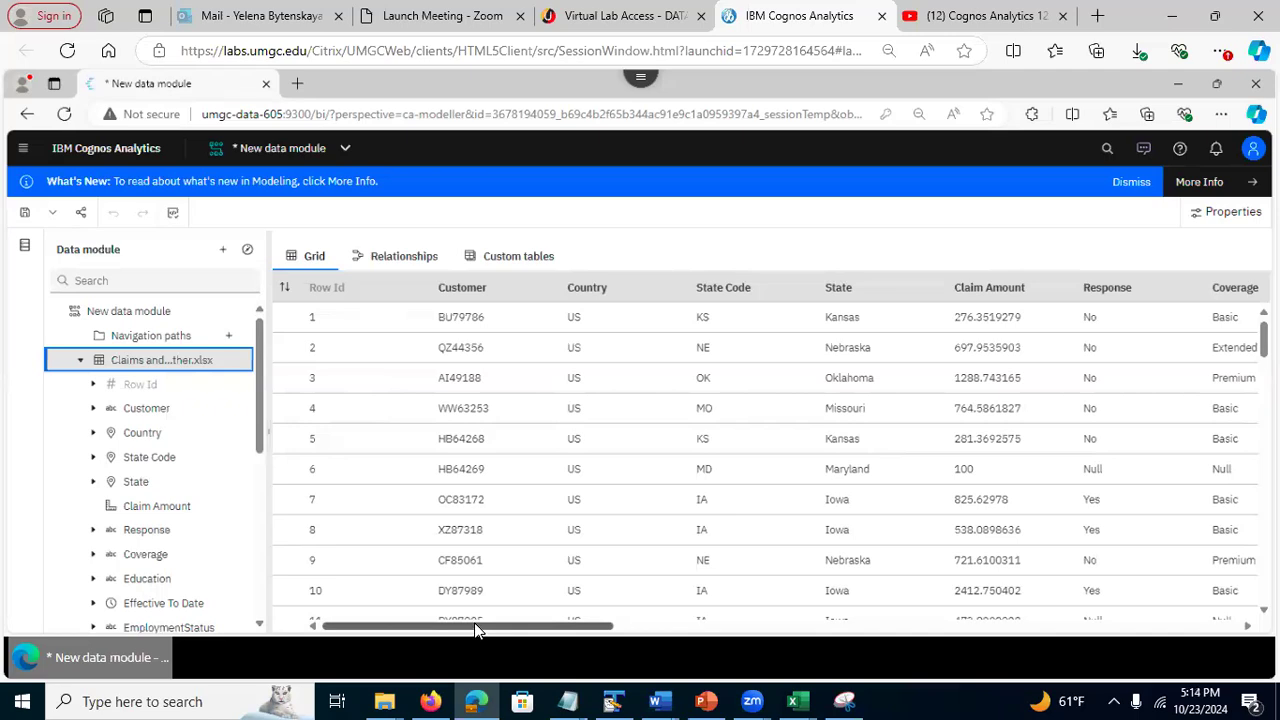
{"action": "left_click_drag", "start_coordinate": [477, 630], "coordinate": [622, 646]}
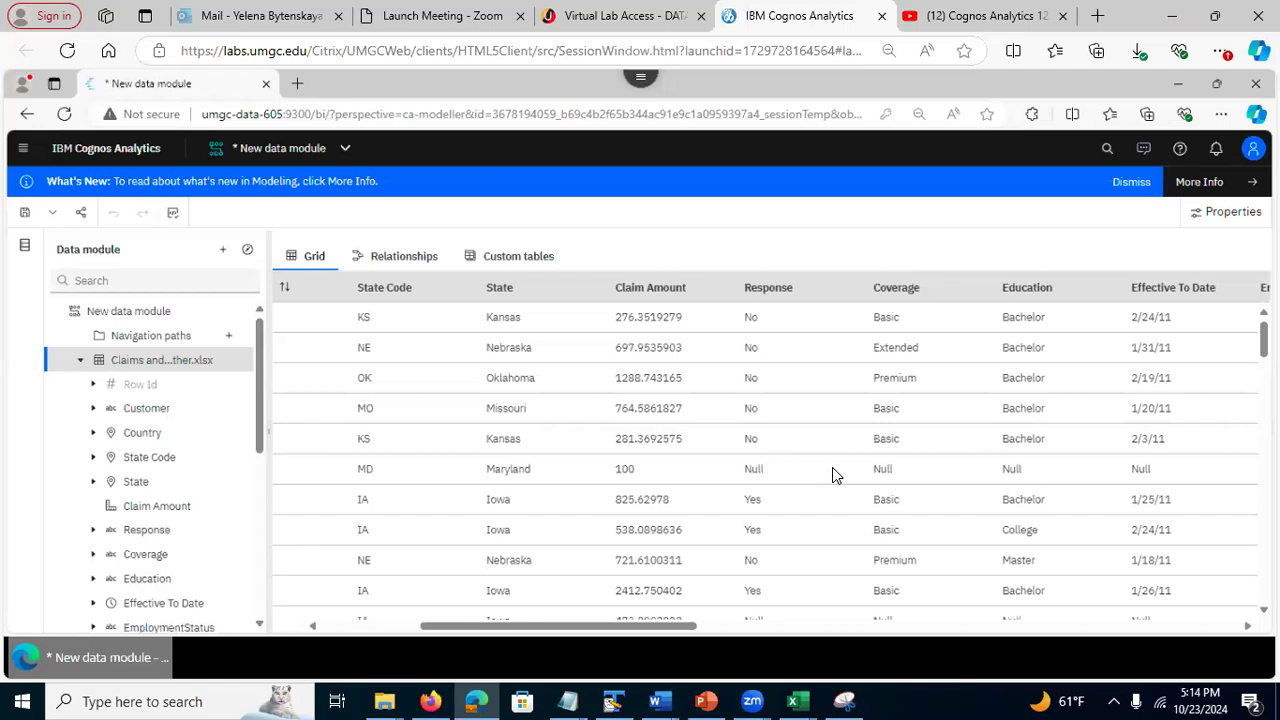
{"action": "left_click_drag", "start_coordinate": [622, 624], "coordinate": [733, 616]}
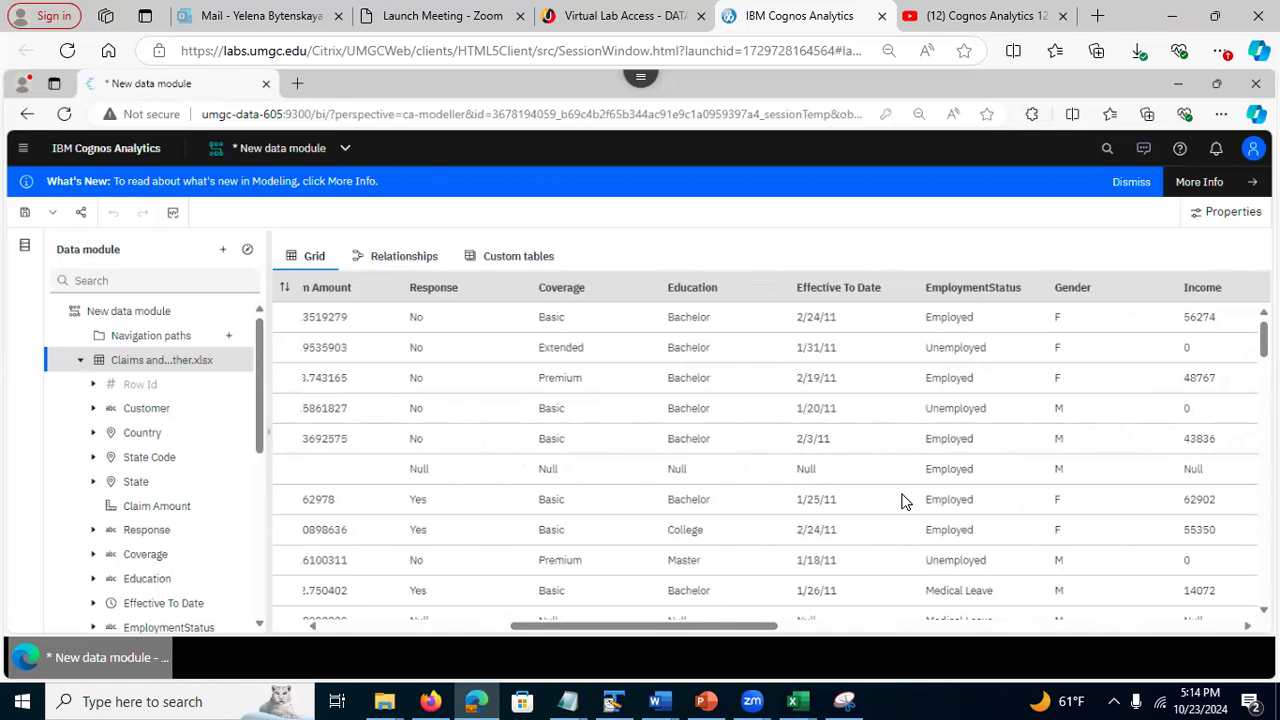
{"action": "left_click_drag", "start_coordinate": [680, 627], "coordinate": [323, 571]}
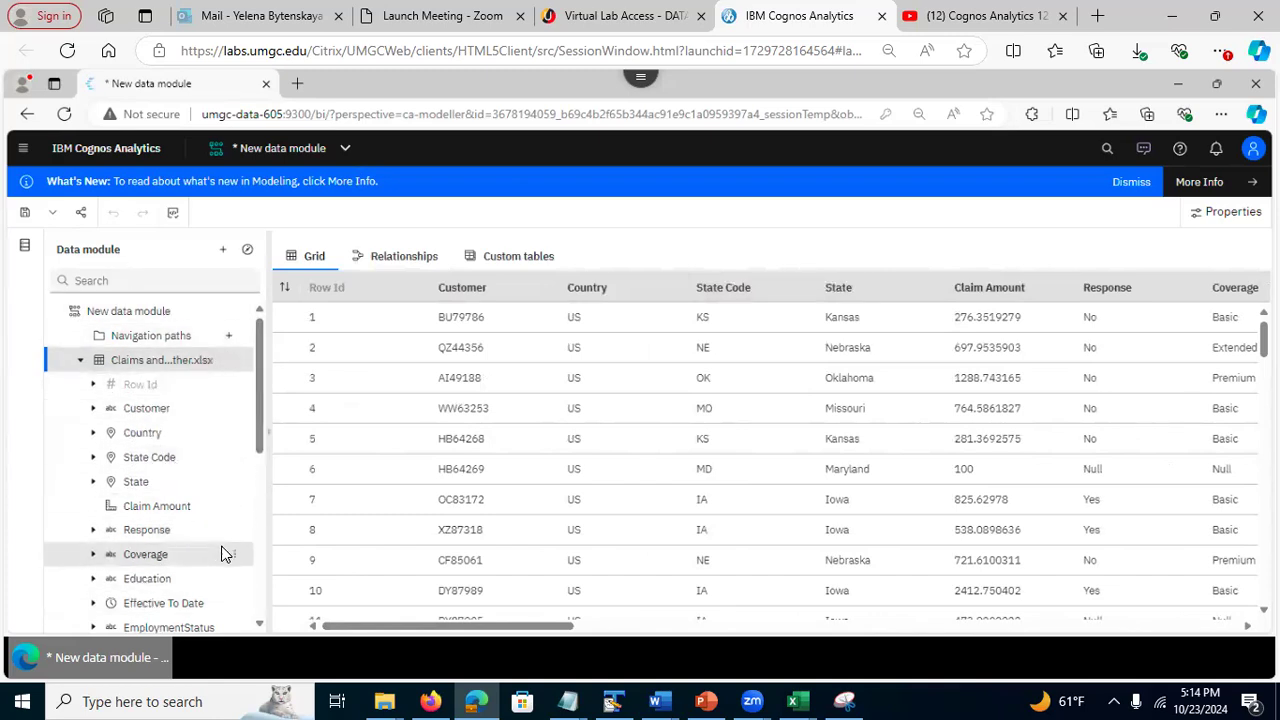
Set the Aggregate property of the Total Claim Amount column to Average
{"action": "left_click_drag", "start_coordinate": [265, 440], "coordinate": [255, 613]}
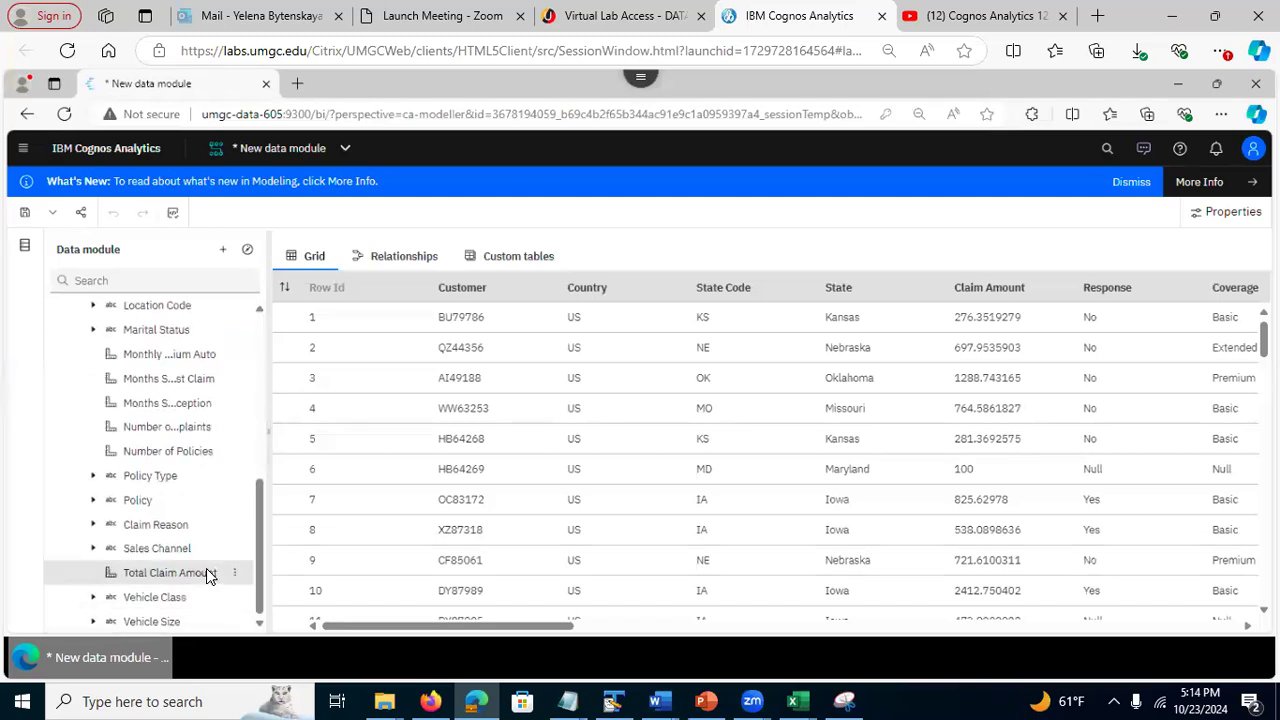
{"action": "left_click", "coordinate": [232, 574]}
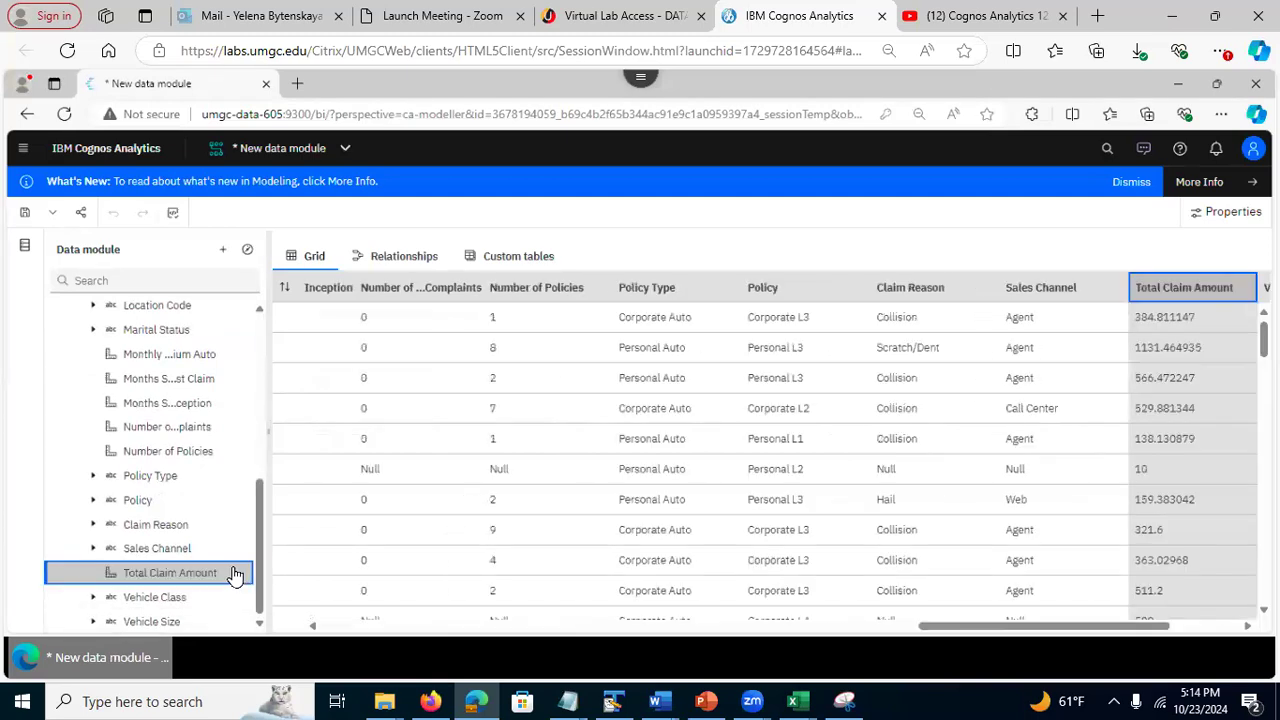
{"action": "right_click", "coordinate": [232, 574]}
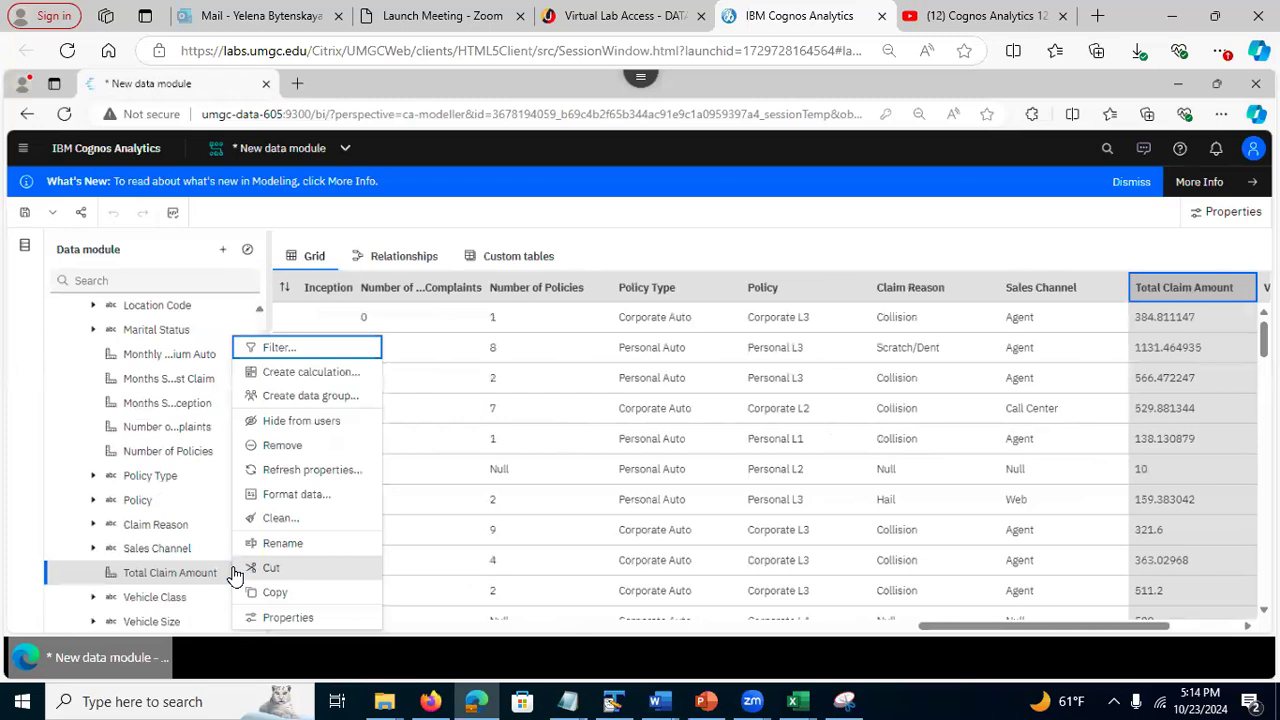
{"action": "left_click", "coordinate": [283, 618]}
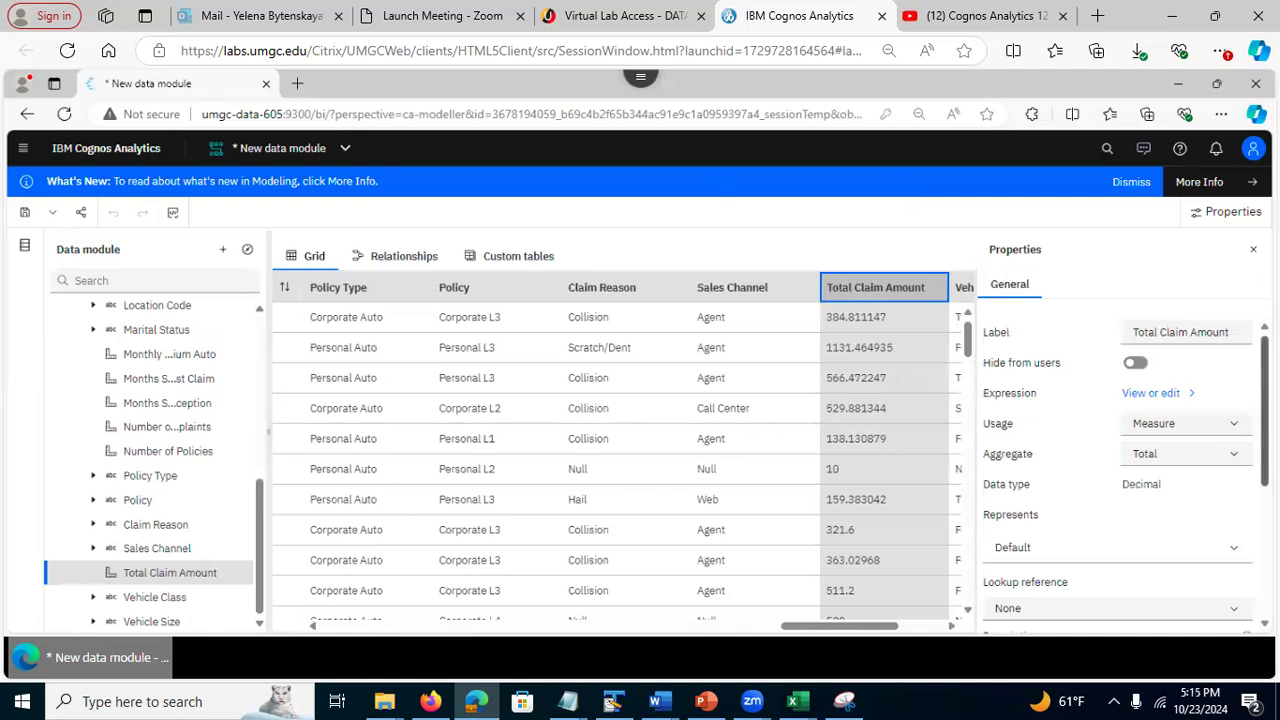
{"action": "left_click", "coordinate": [1187, 330]}
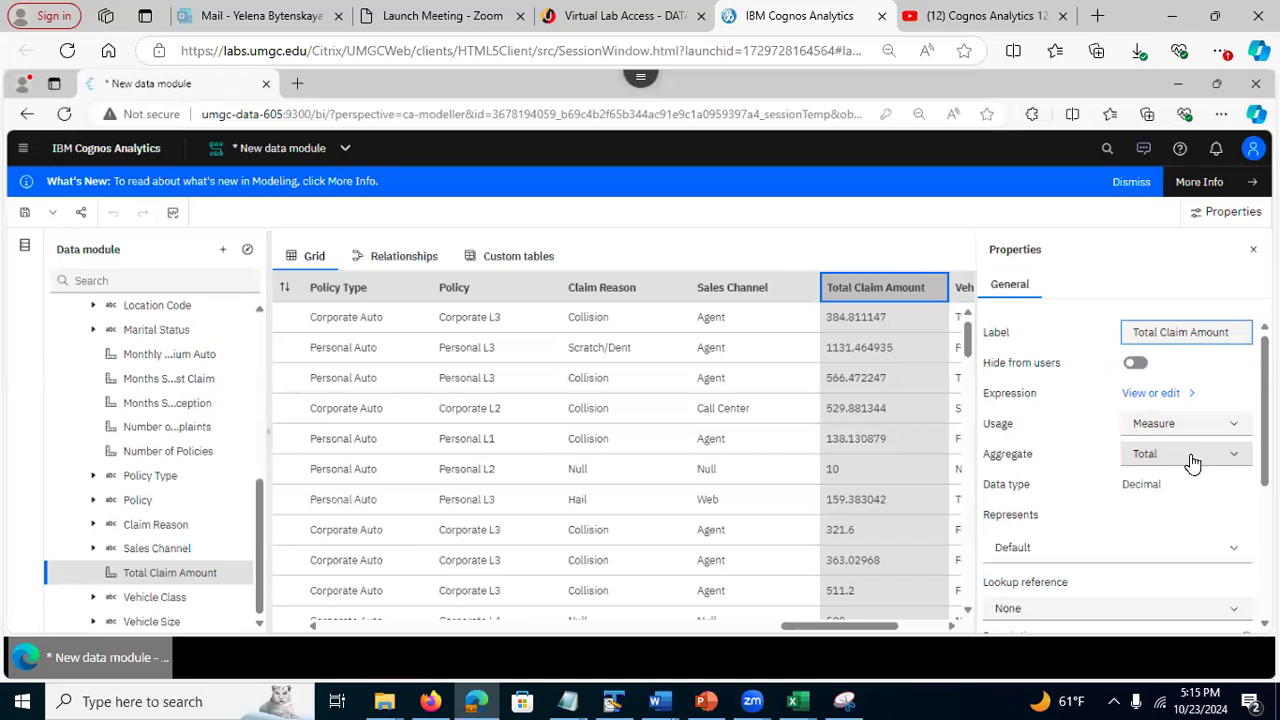
{"action": "left_click", "coordinate": [1237, 456]}
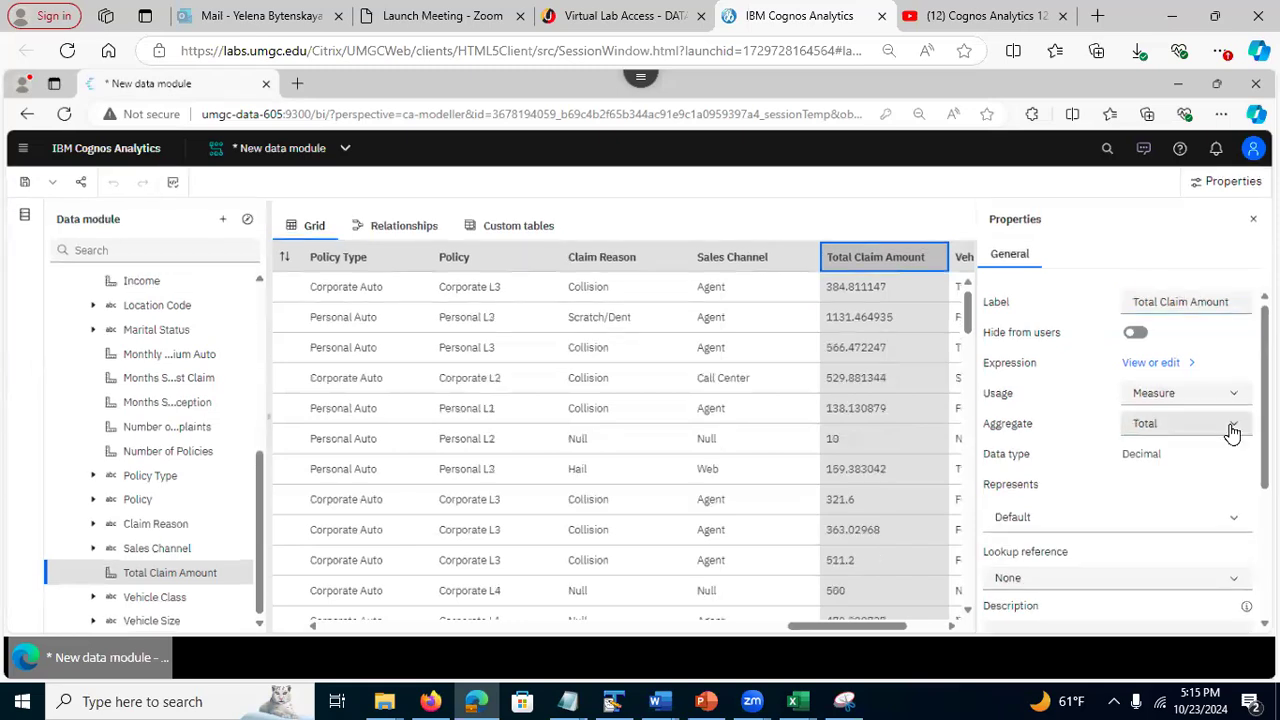
{"action": "left_click", "coordinate": [1232, 428]}
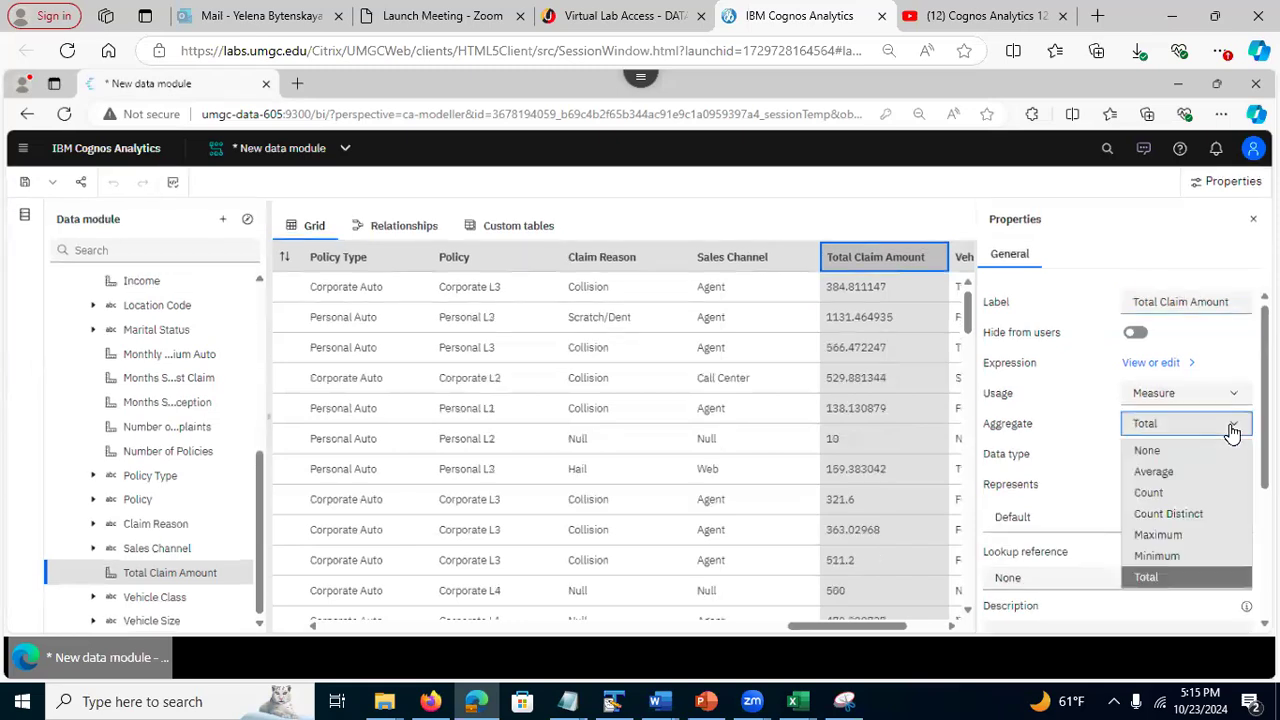
{"action": "left_click", "coordinate": [1203, 470]}
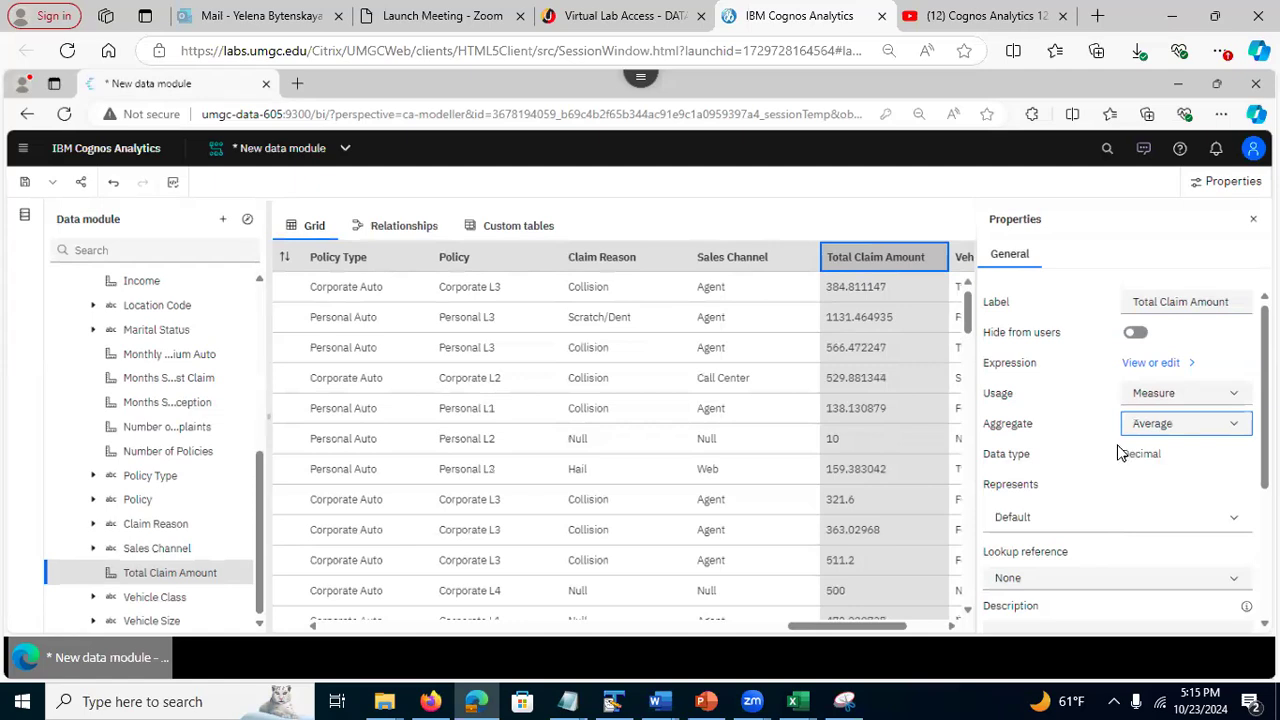
Examine the remaining and advanced properties of Total Claim Amount, close them, and look over the grid back to the Row Id column
{"action": "scroll", "coordinate": [1120, 450], "scroll_direction": "down", "scroll_amount": 3}
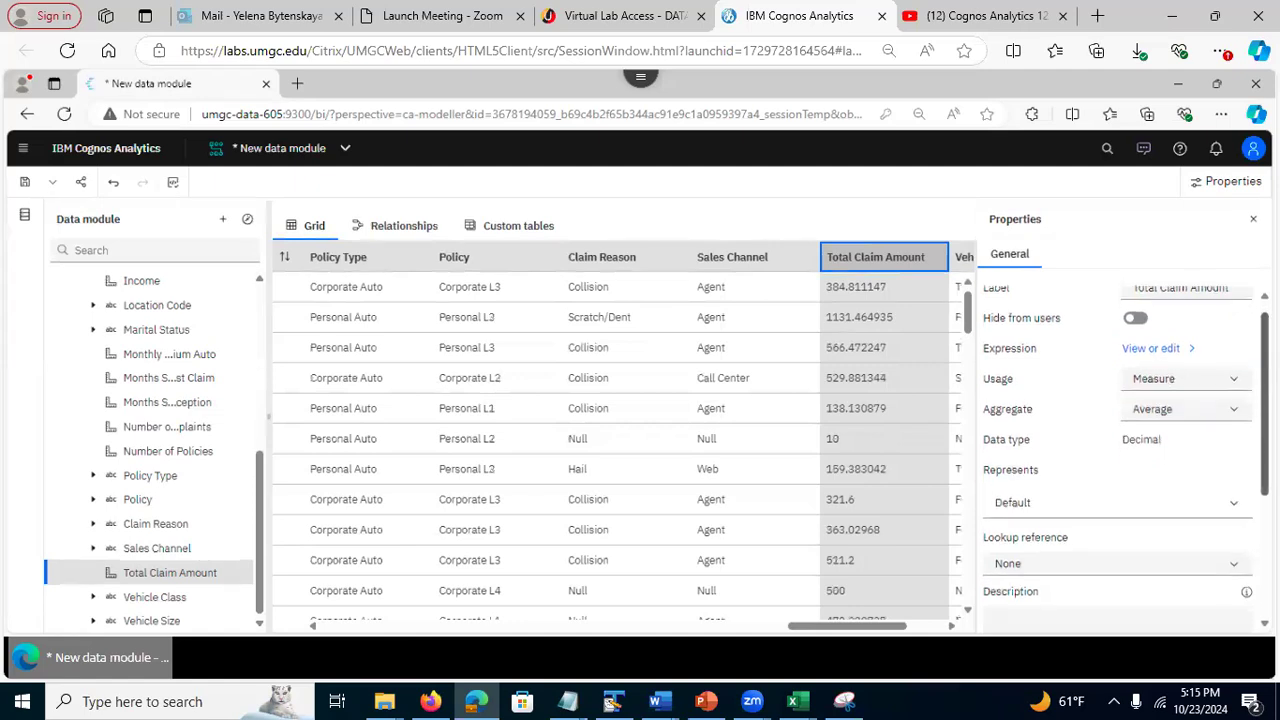
{"action": "scroll", "coordinate": [1149, 429], "scroll_direction": "down", "scroll_amount": 2}
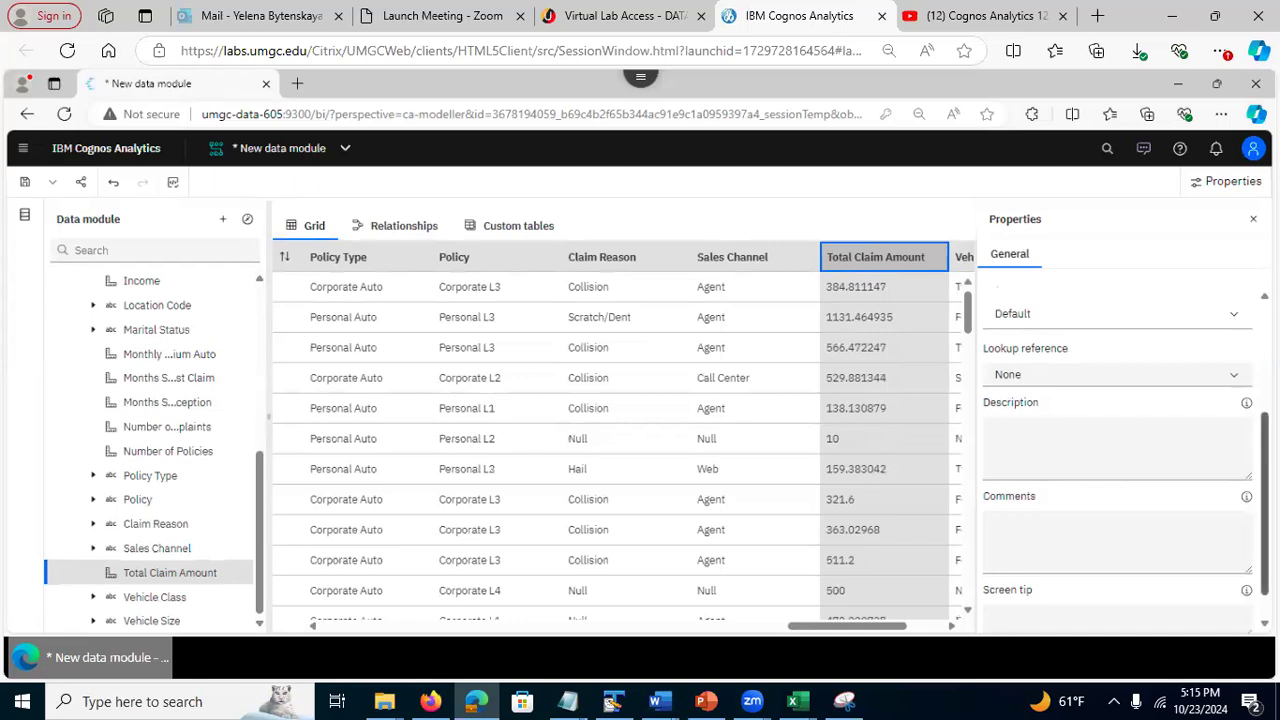
{"action": "scroll", "coordinate": [1100, 596], "scroll_direction": "down", "scroll_amount": 1}
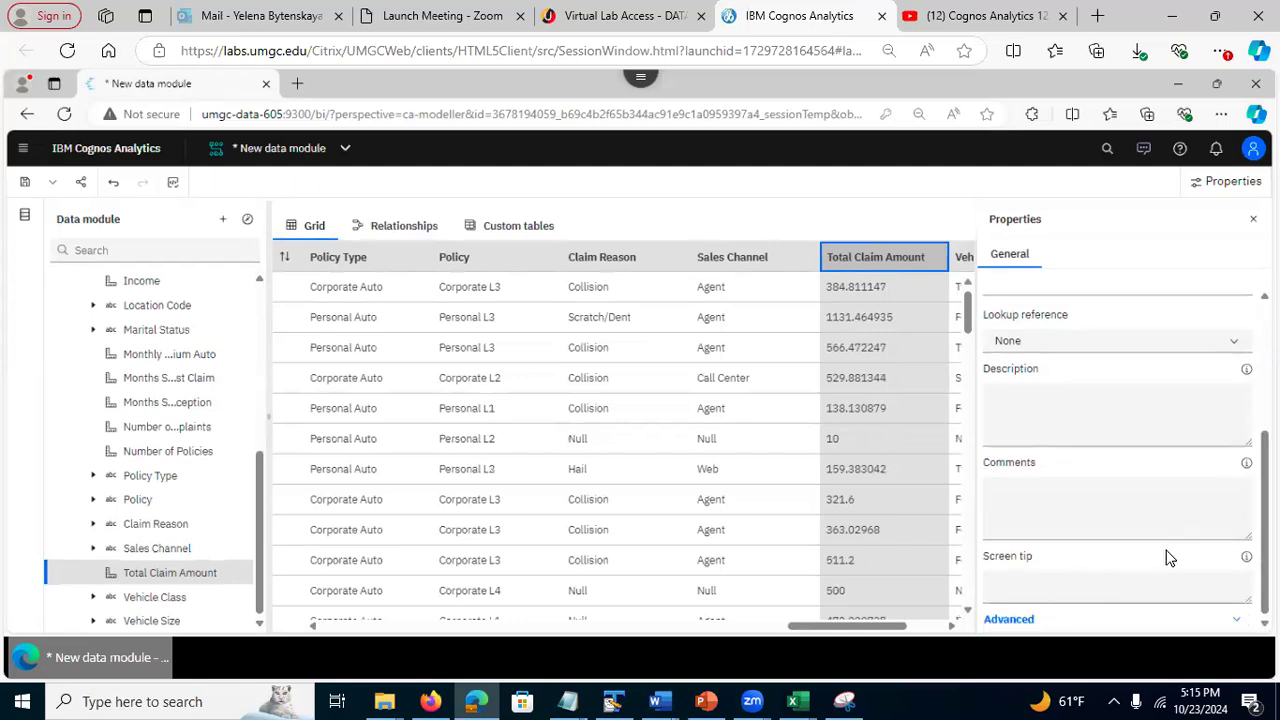
{"action": "left_click", "coordinate": [1010, 622]}
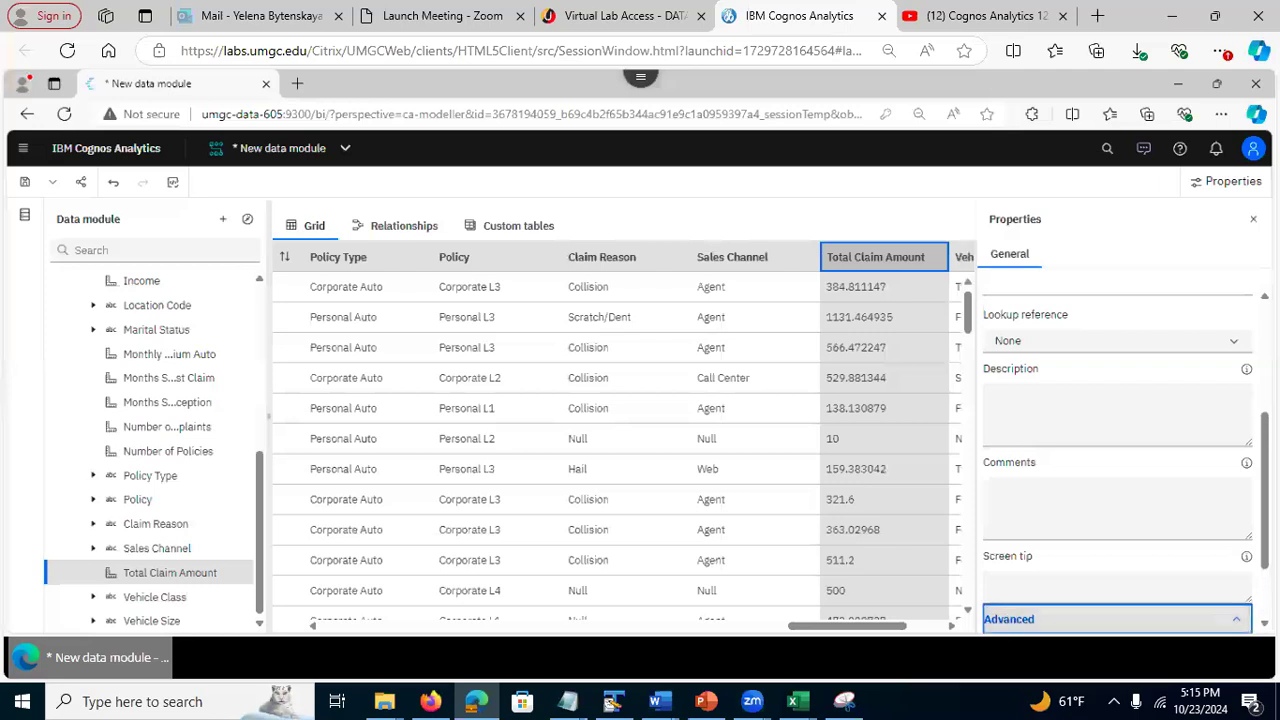
{"action": "scroll", "coordinate": [1085, 330], "scroll_direction": "up", "scroll_amount": 6}
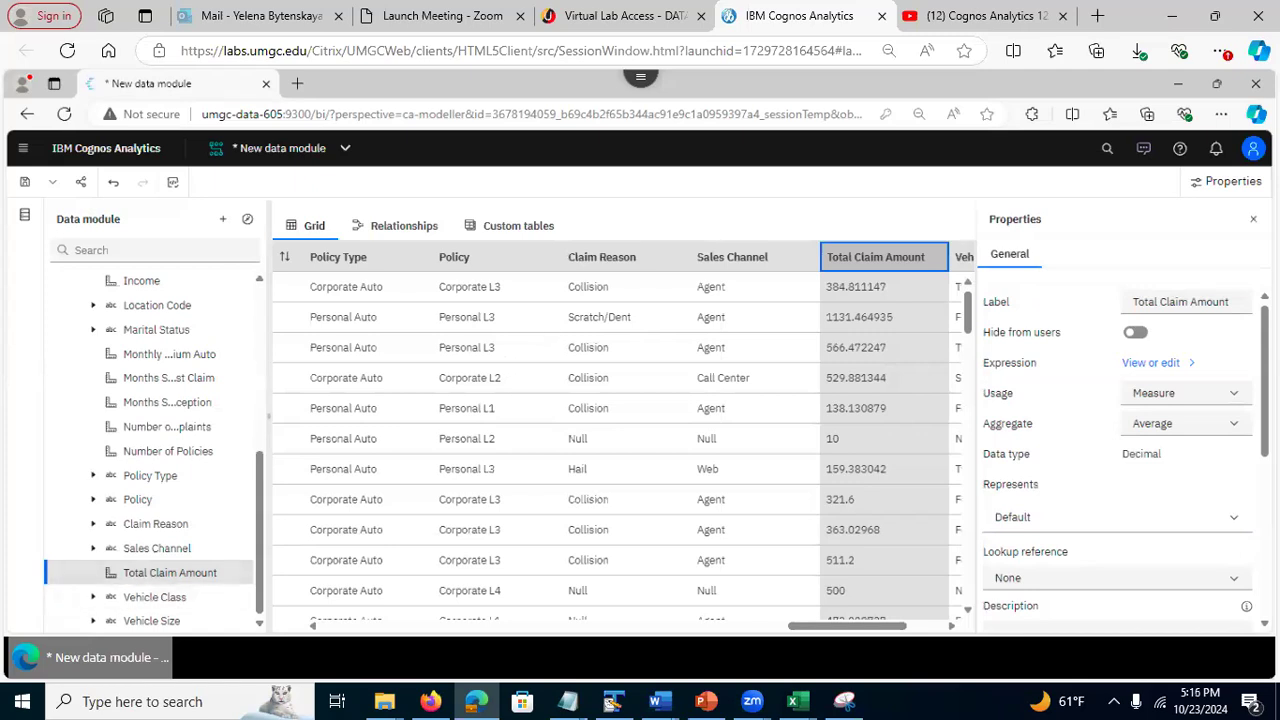
{"action": "left_click", "coordinate": [1253, 218]}
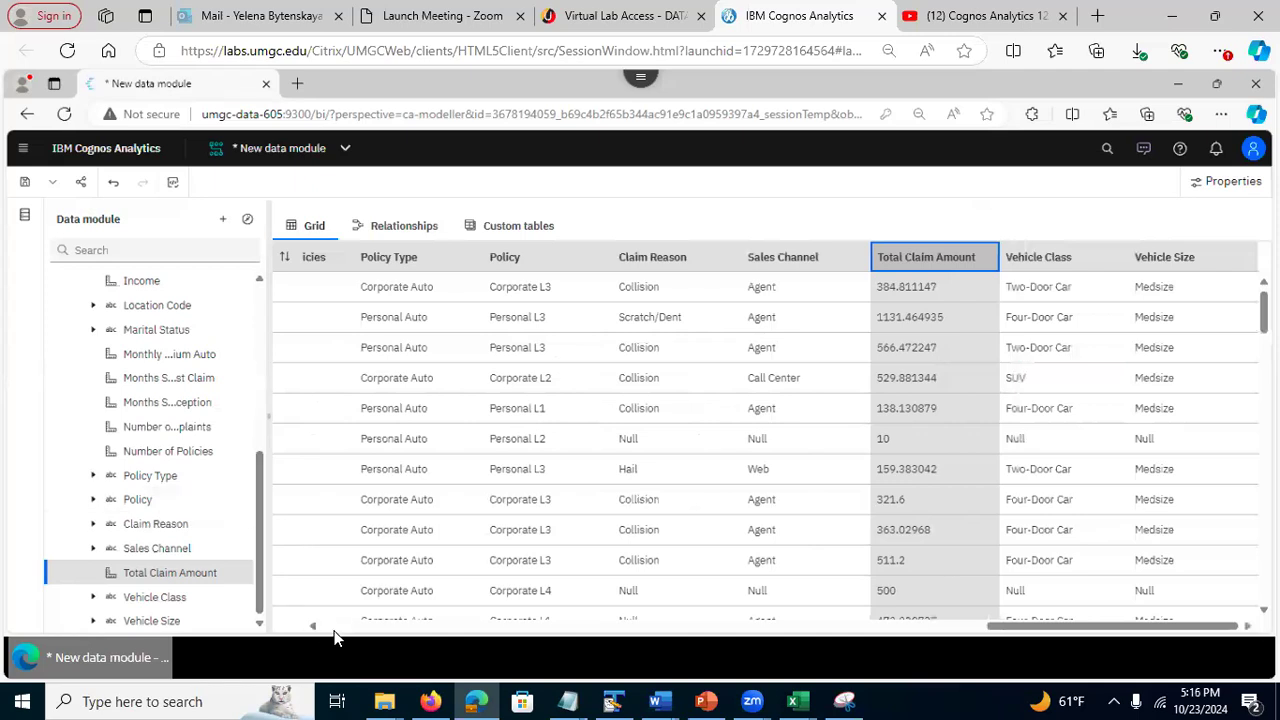
{"action": "scroll", "coordinate": [315, 628], "scroll_direction": "left", "scroll_amount": 10}
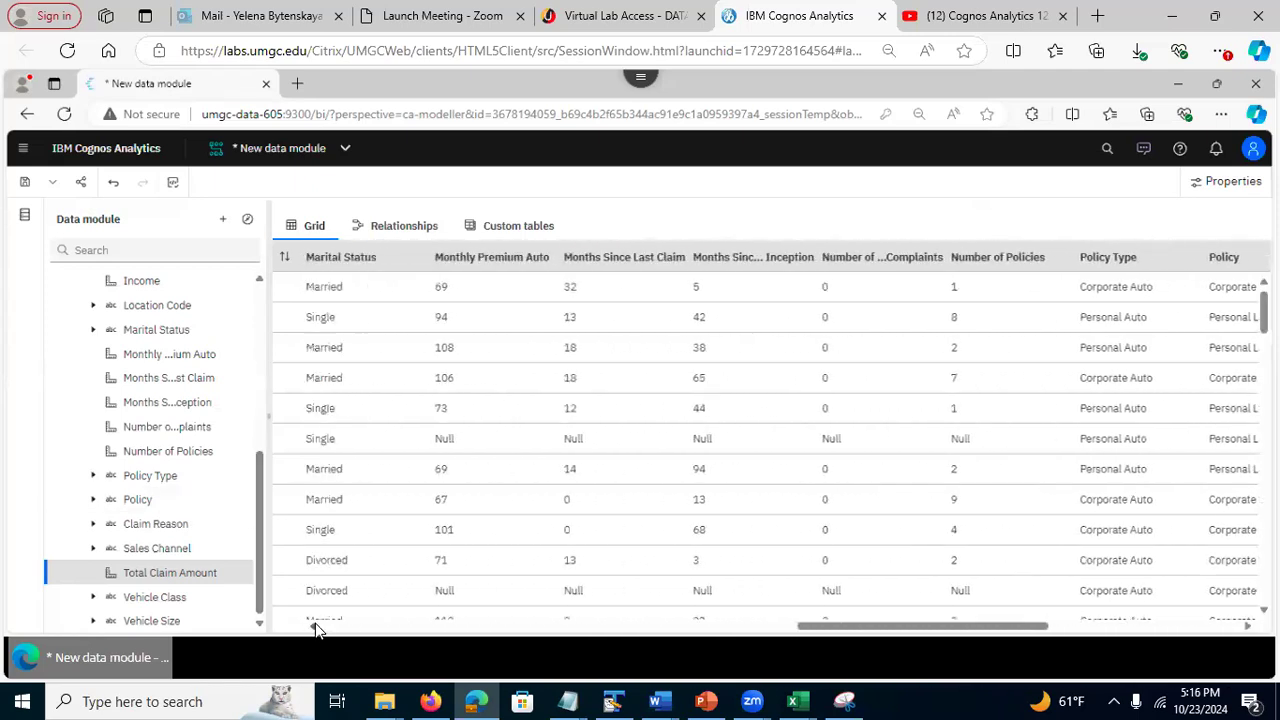
{"action": "scroll", "coordinate": [315, 626], "scroll_direction": "left", "scroll_amount": 10}
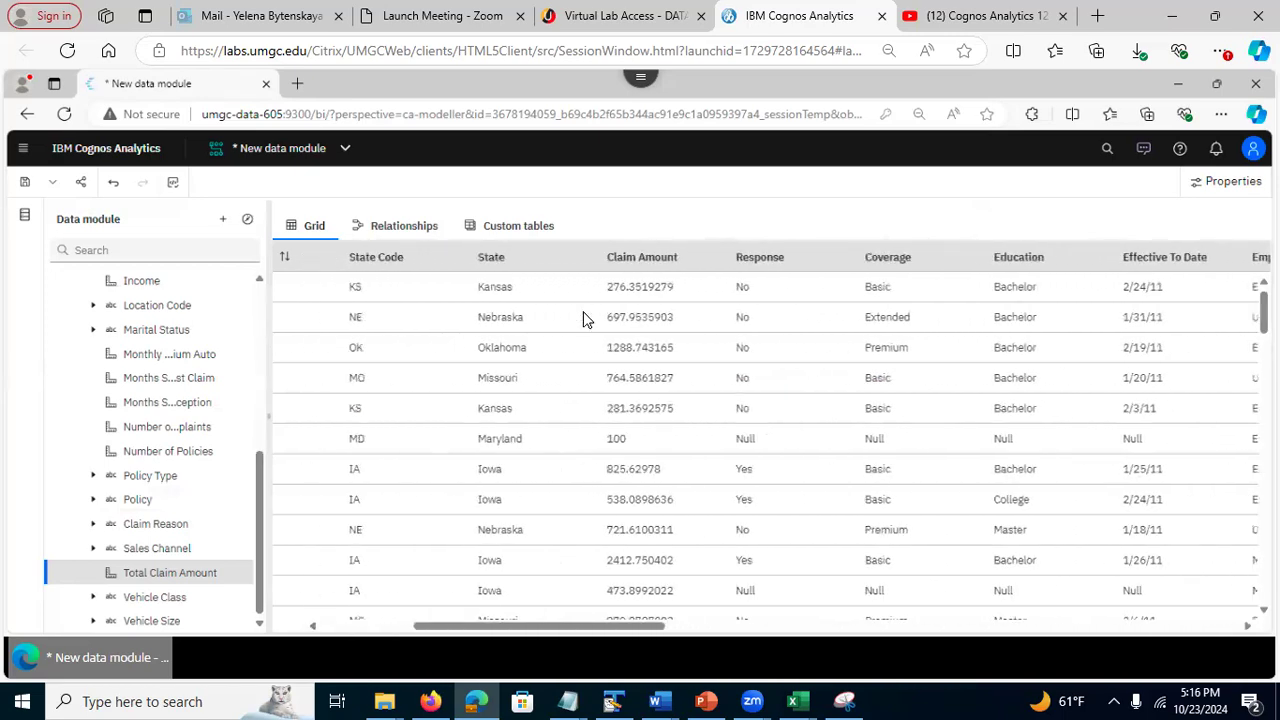
{"action": "scroll", "coordinate": [262, 622], "scroll_direction": "left", "scroll_amount": 5}
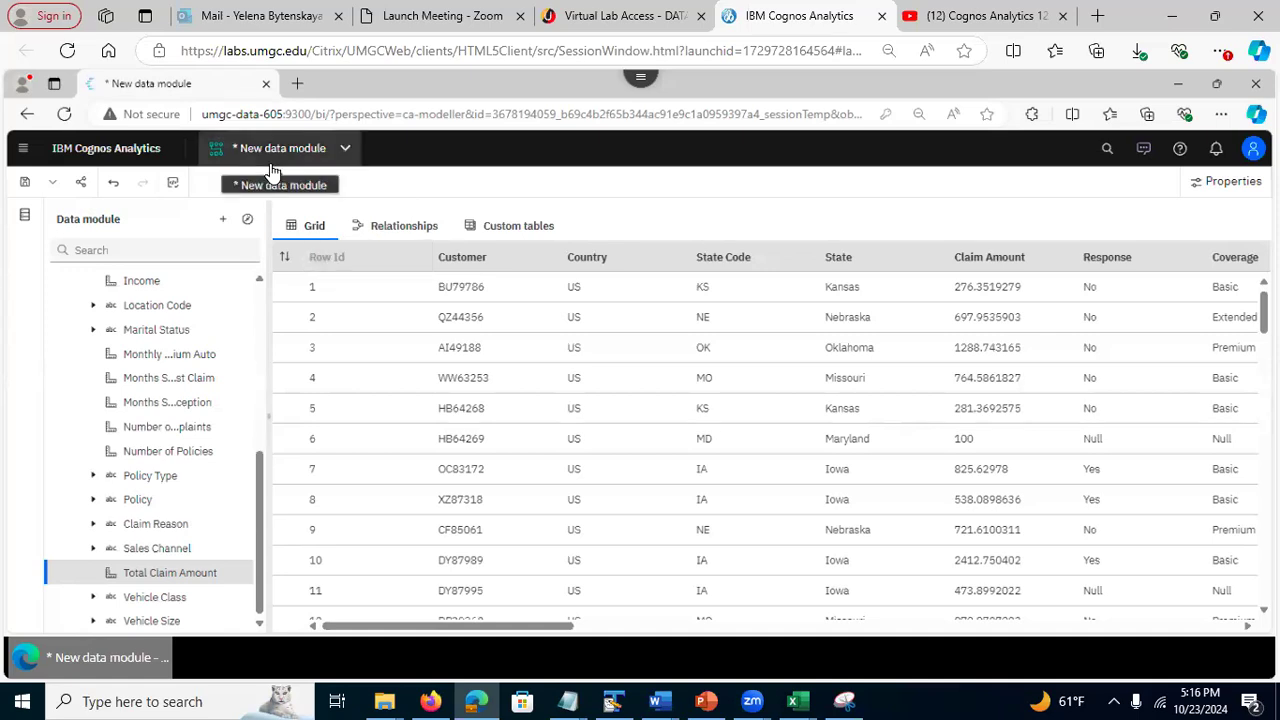
Save the new data module in My content under the name "Claims and weather data module"
{"action": "left_click", "coordinate": [26, 184]}
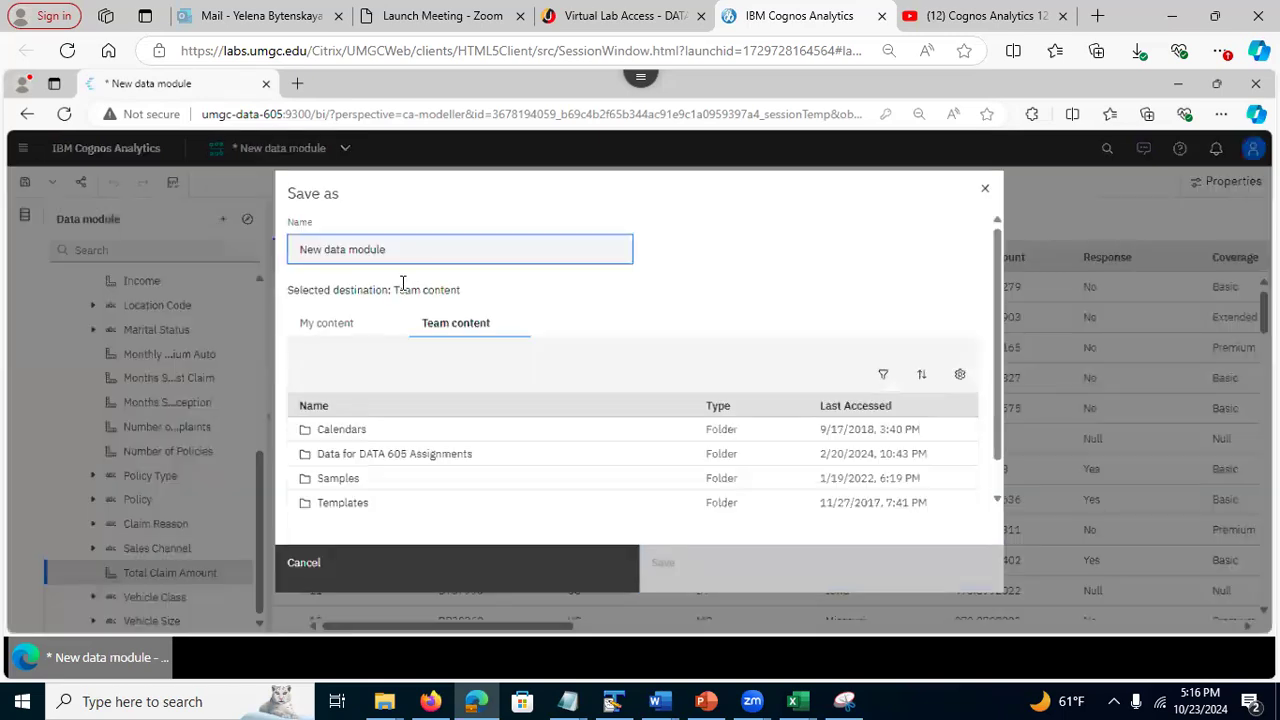
{"action": "left_click_drag", "start_coordinate": [414, 248], "coordinate": [223, 237]}
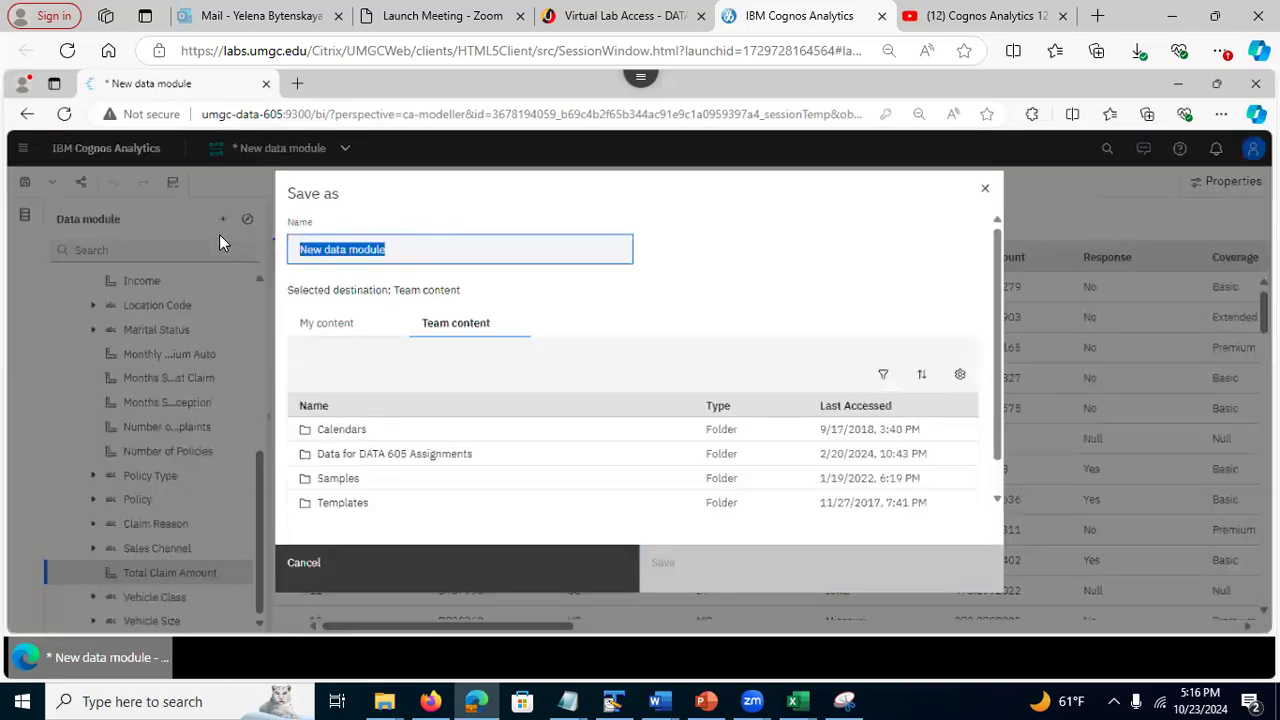
{"action": "type", "text": "Cla"}
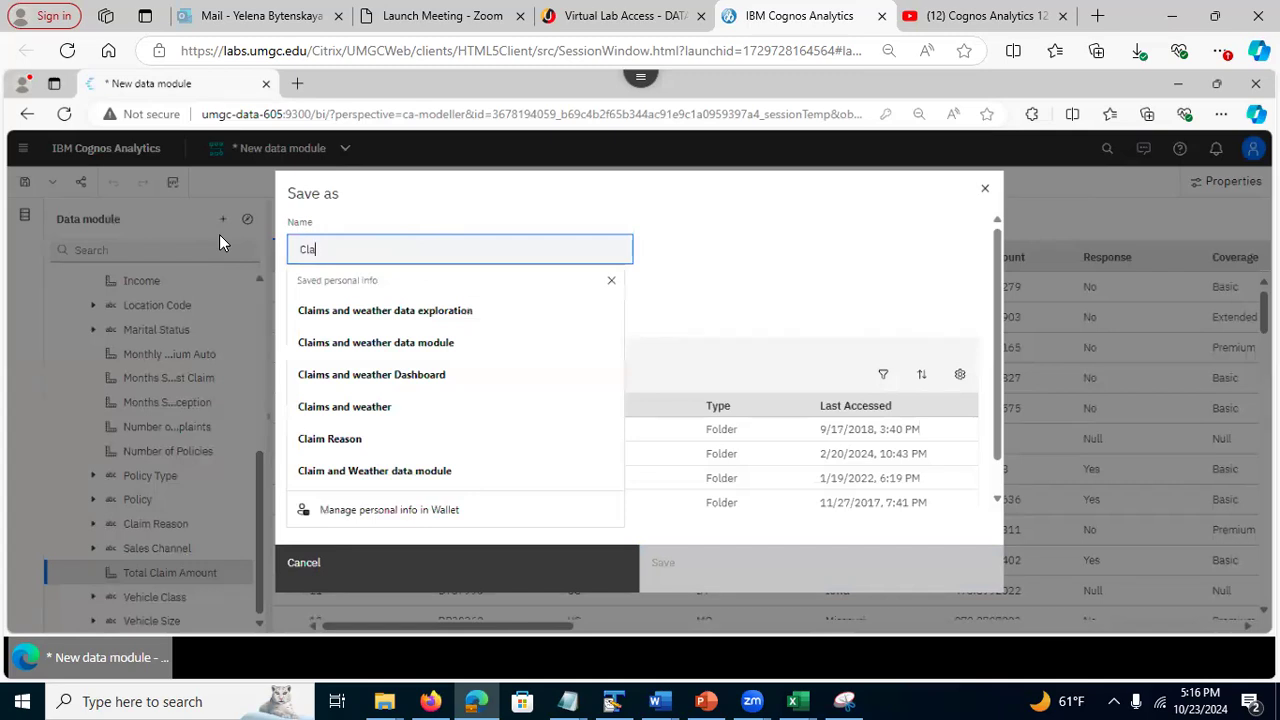
{"action": "type", "text": "ims"}
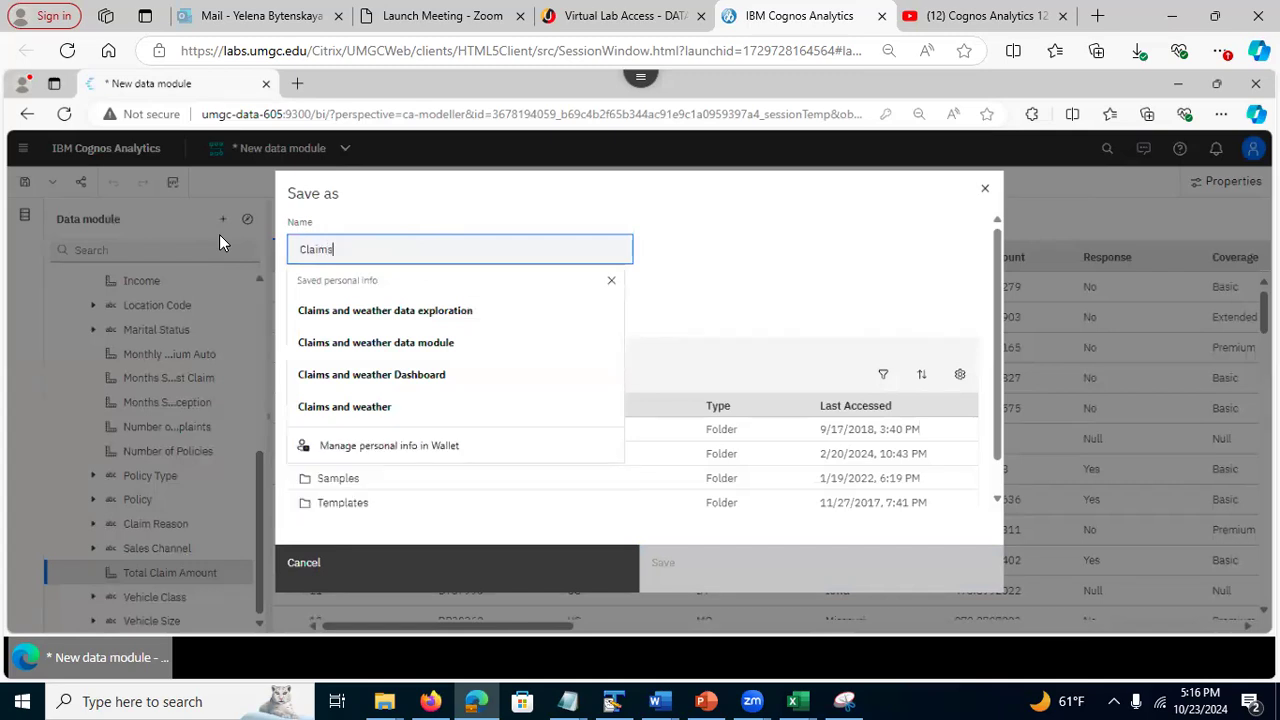
{"action": "type", "text": " and weat"}
{"action": "type", "text": "her deat m"}
{"action": "key", "text": "BackSpace"}
{"action": "key", "text": "BackSpace"}
{"action": "key", "text": "BackSpace"}
{"action": "key", "text": "BackSpace"}
{"action": "key", "text": "BackSpace"}
{"action": "type", "text": "ata m"}
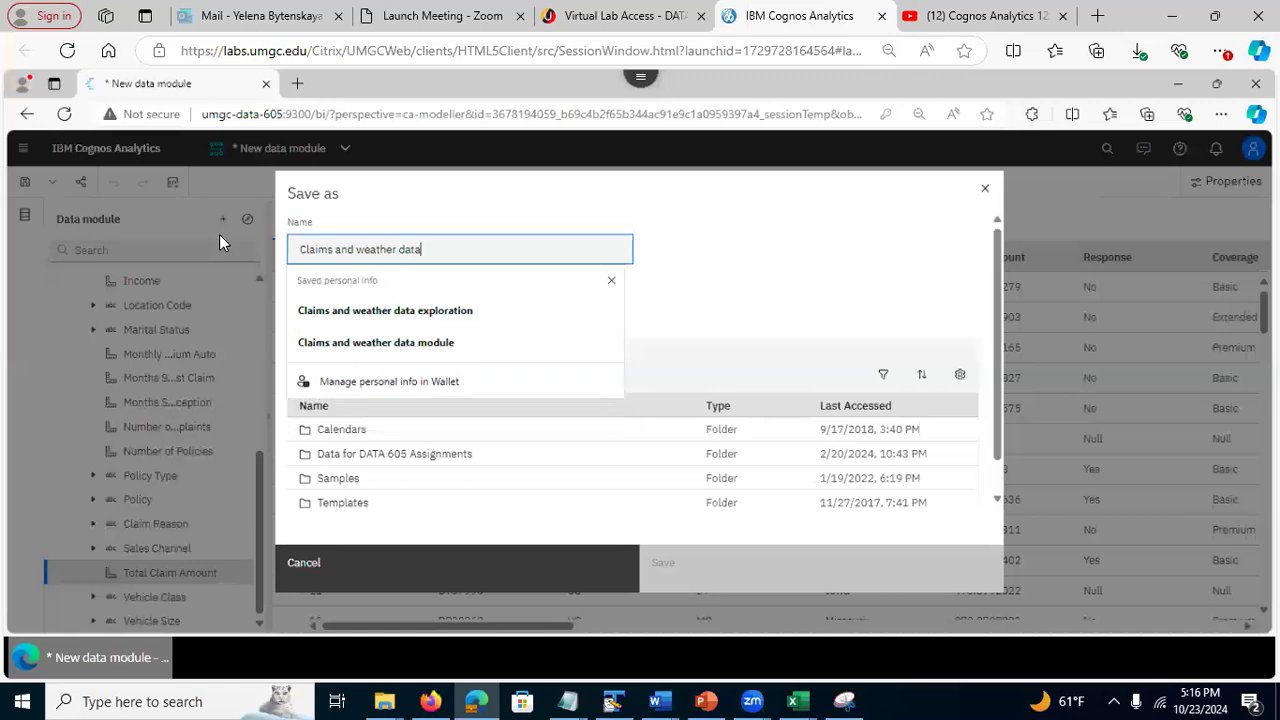
{"action": "key", "text": "Tab"}
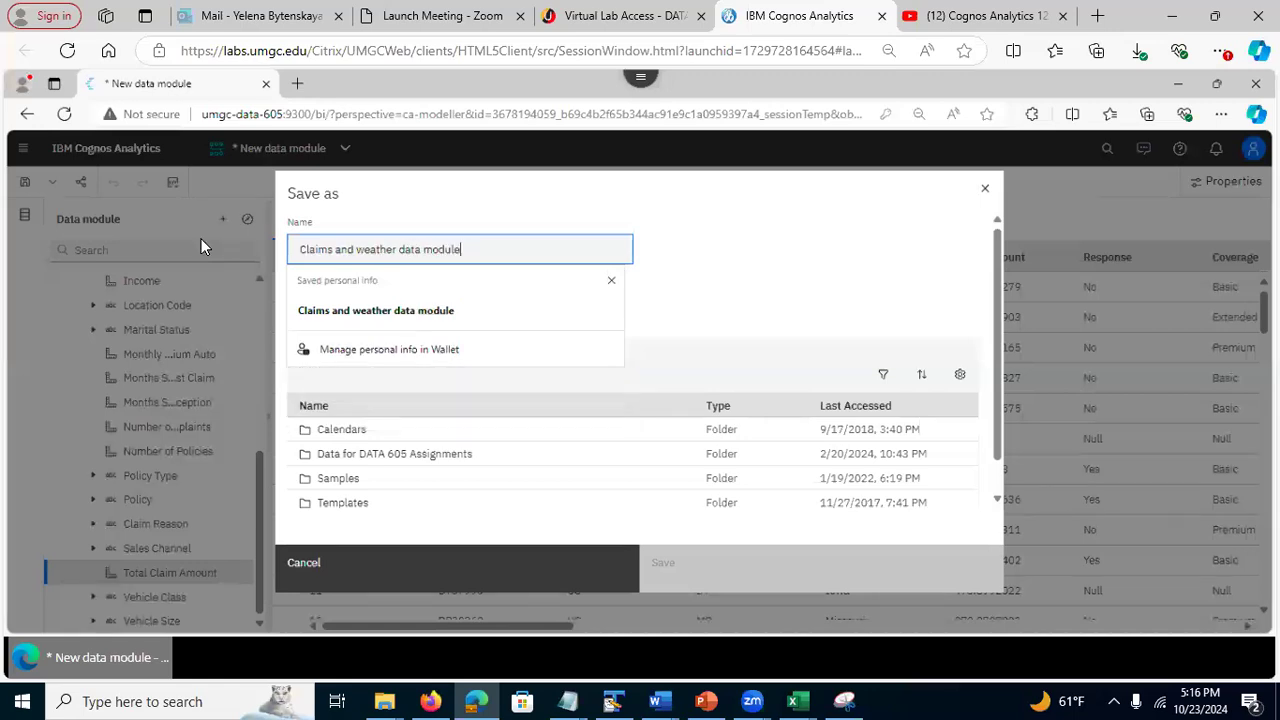
{"action": "left_click", "coordinate": [750, 273]}
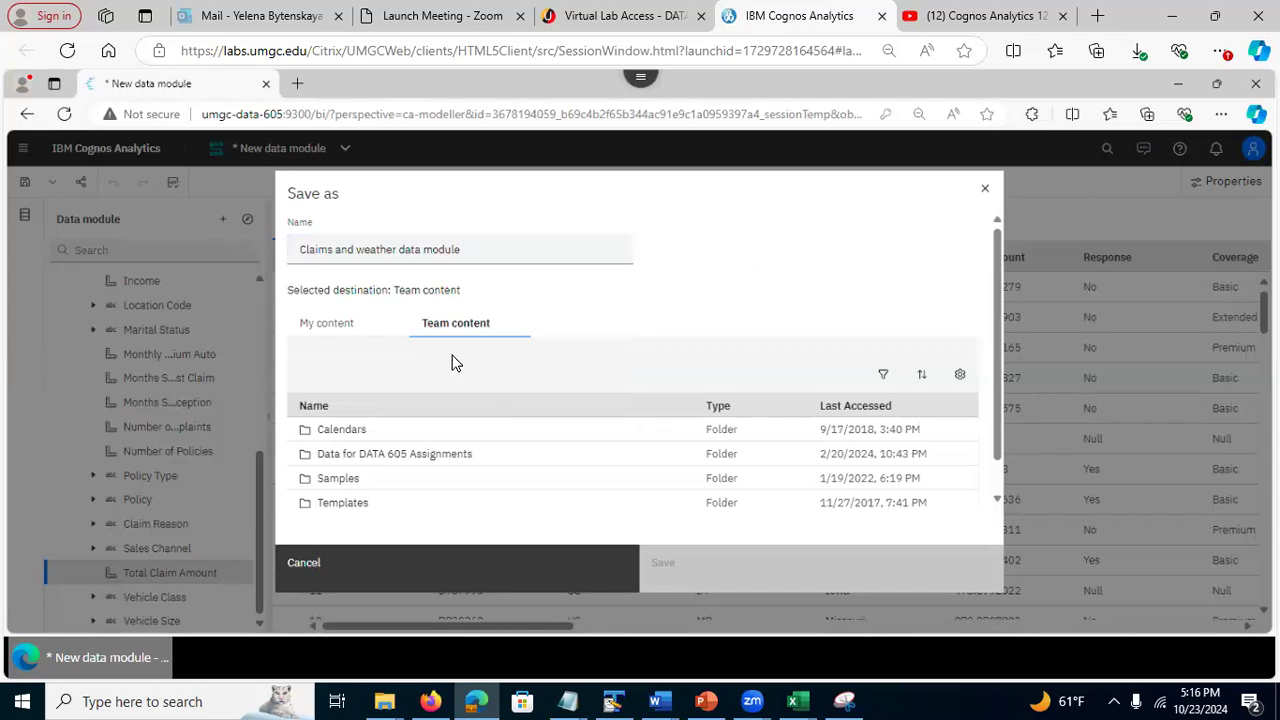
{"action": "left_click", "coordinate": [323, 332]}
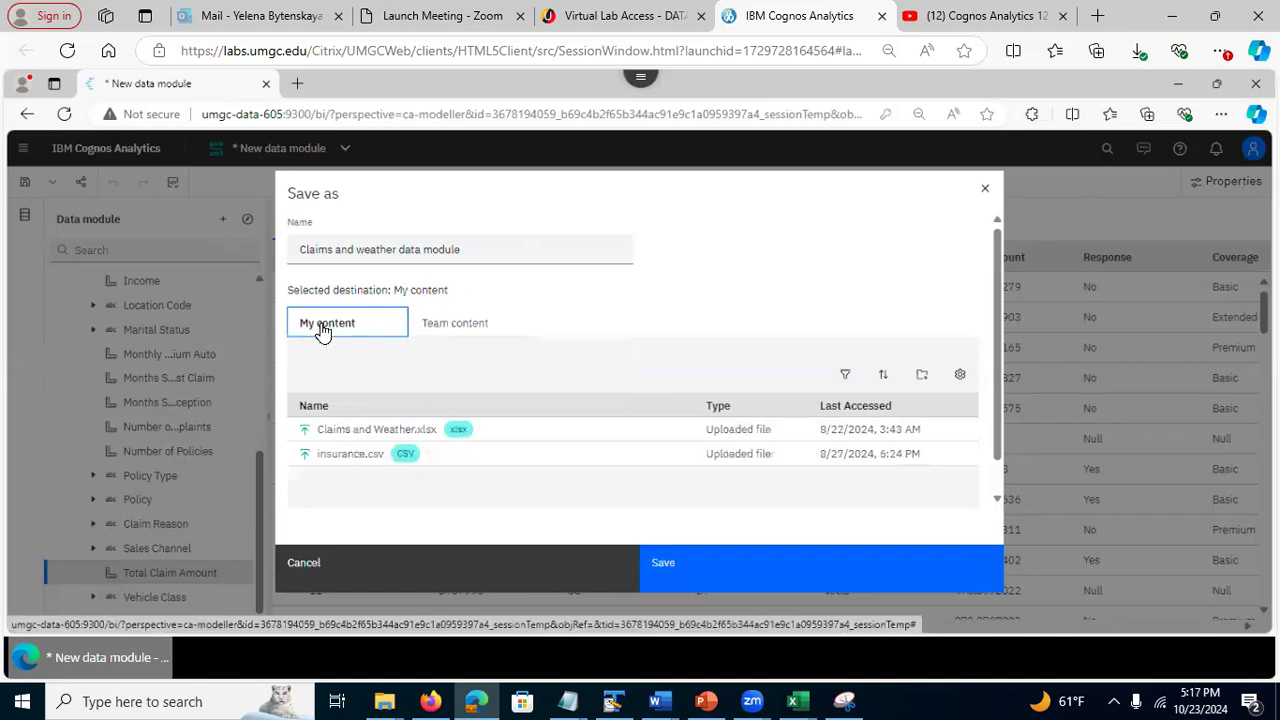
{"action": "left_click", "coordinate": [731, 569]}
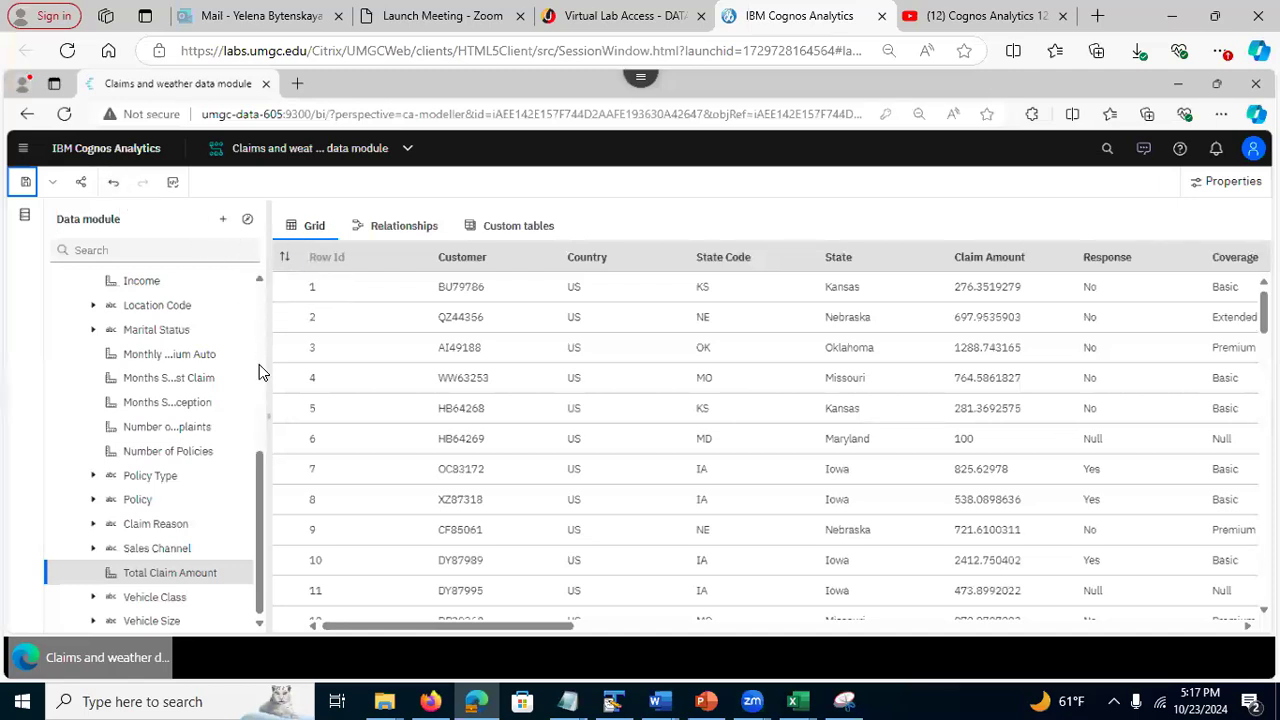
Hide the Customer column from users and make it visible to users again
{"action": "left_click_drag", "start_coordinate": [257, 486], "coordinate": [285, 224]}
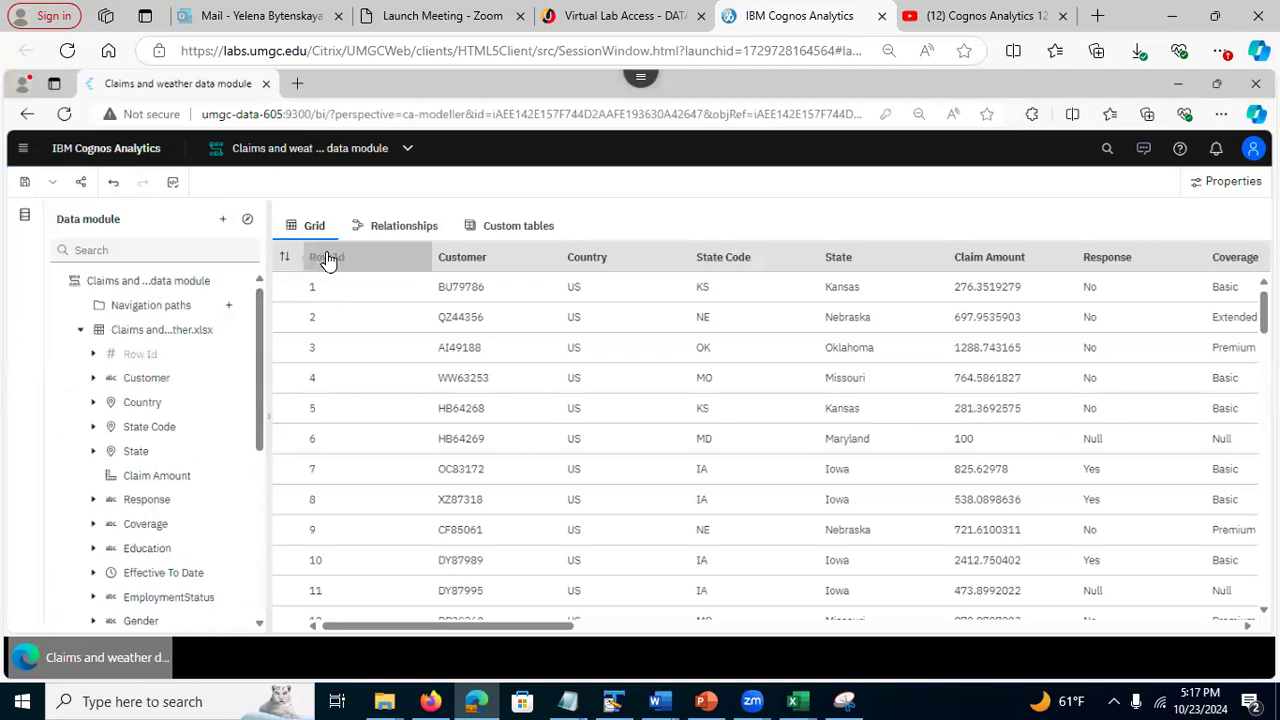
{"action": "left_click", "coordinate": [471, 262]}
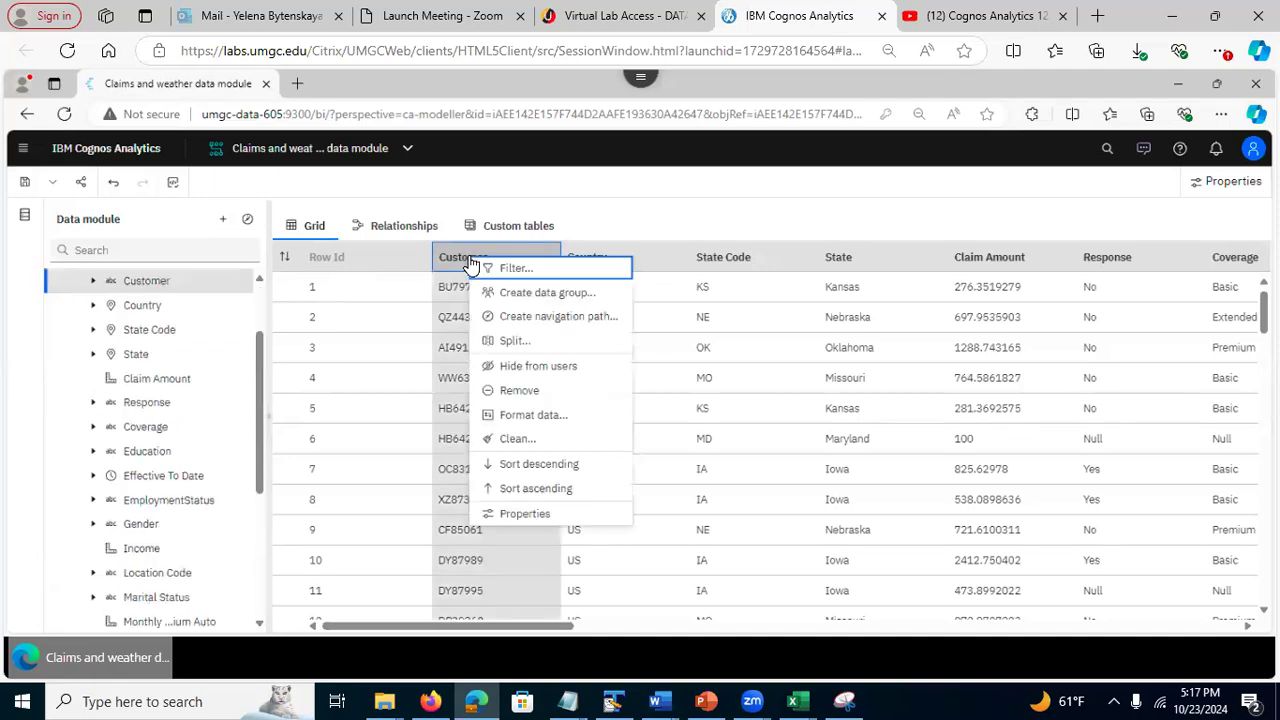
{"action": "left_click", "coordinate": [505, 368]}
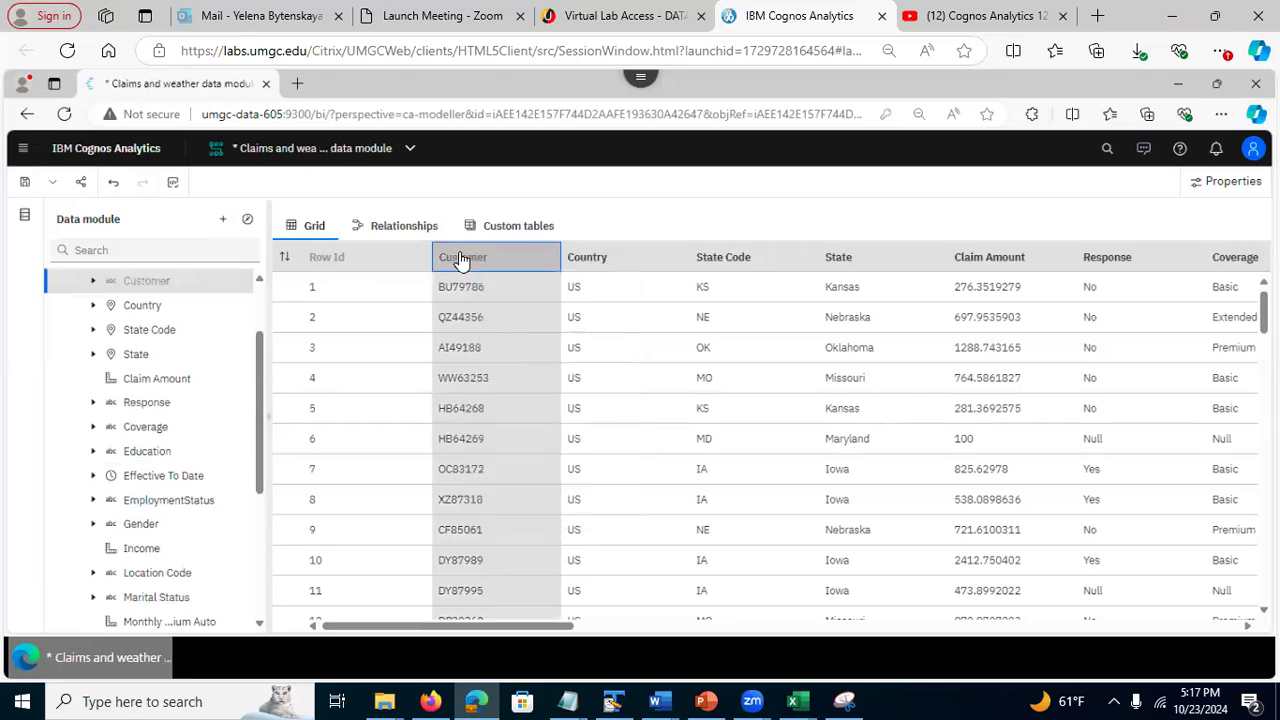
{"action": "left_click", "coordinate": [461, 262]}
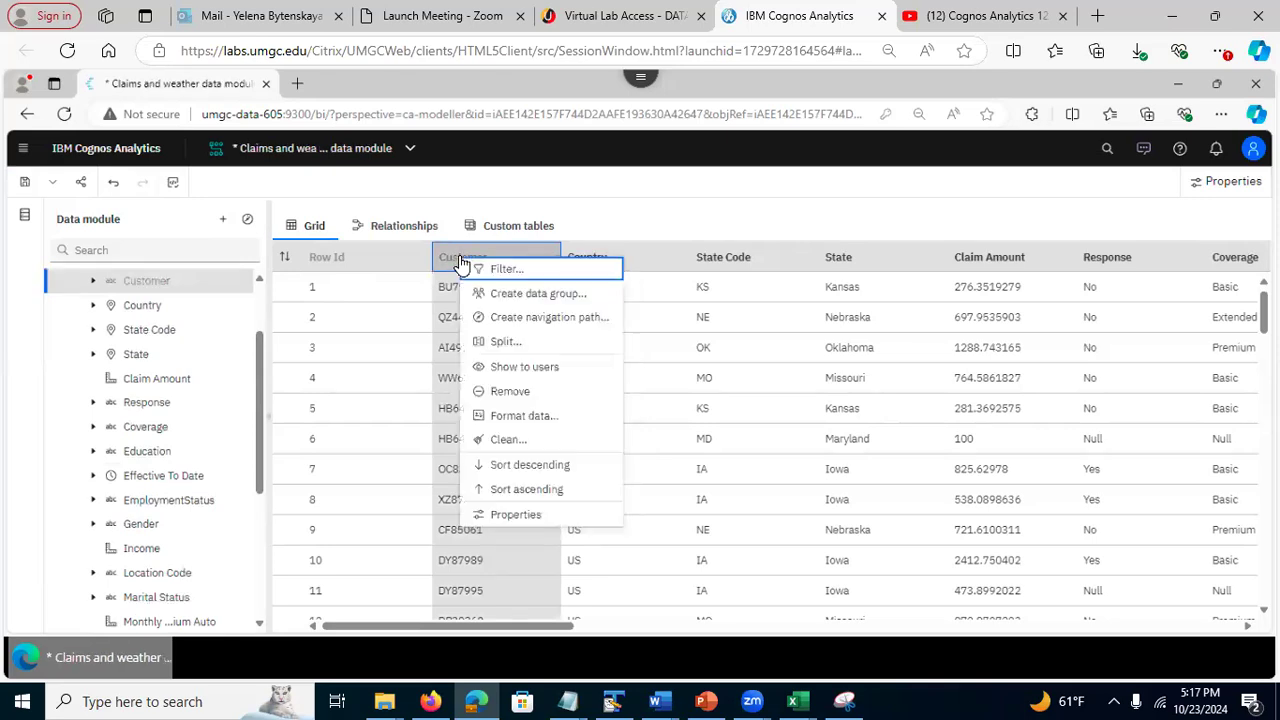
{"action": "left_click", "coordinate": [482, 365]}
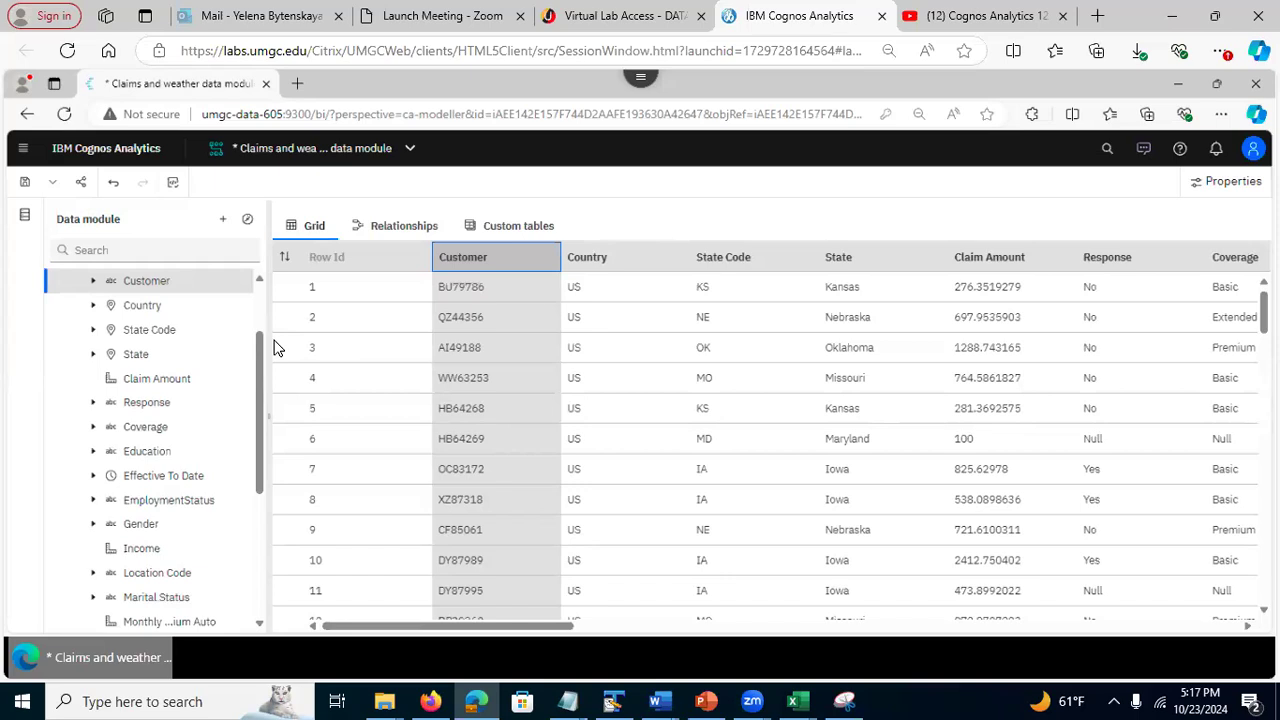
Save the Claims and weather data module and return to the beginning of its column list
{"action": "left_click", "coordinate": [25, 181]}
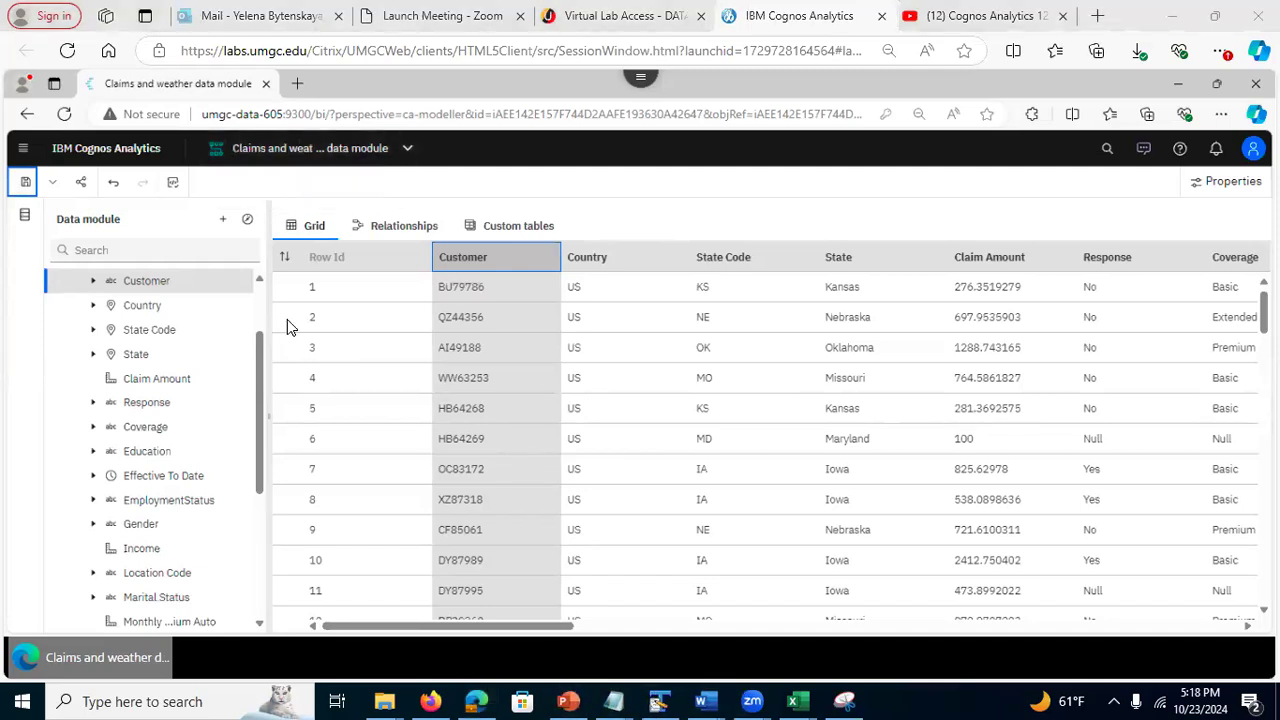
{"action": "left_click_drag", "start_coordinate": [260, 378], "coordinate": [256, 281]}
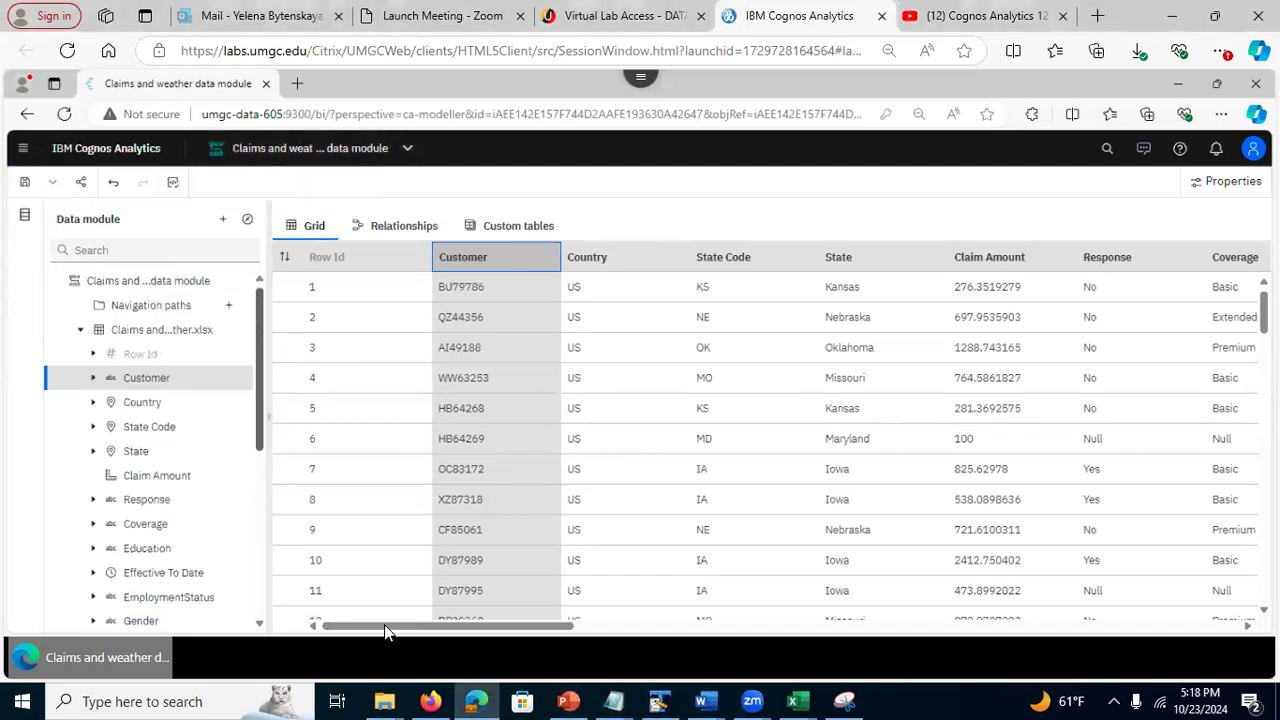
Switch to PowerPoint and review slides 14 to 18 on creating and saving data modules, column properties and data preparation
{"action": "left_click", "coordinate": [567, 701]}
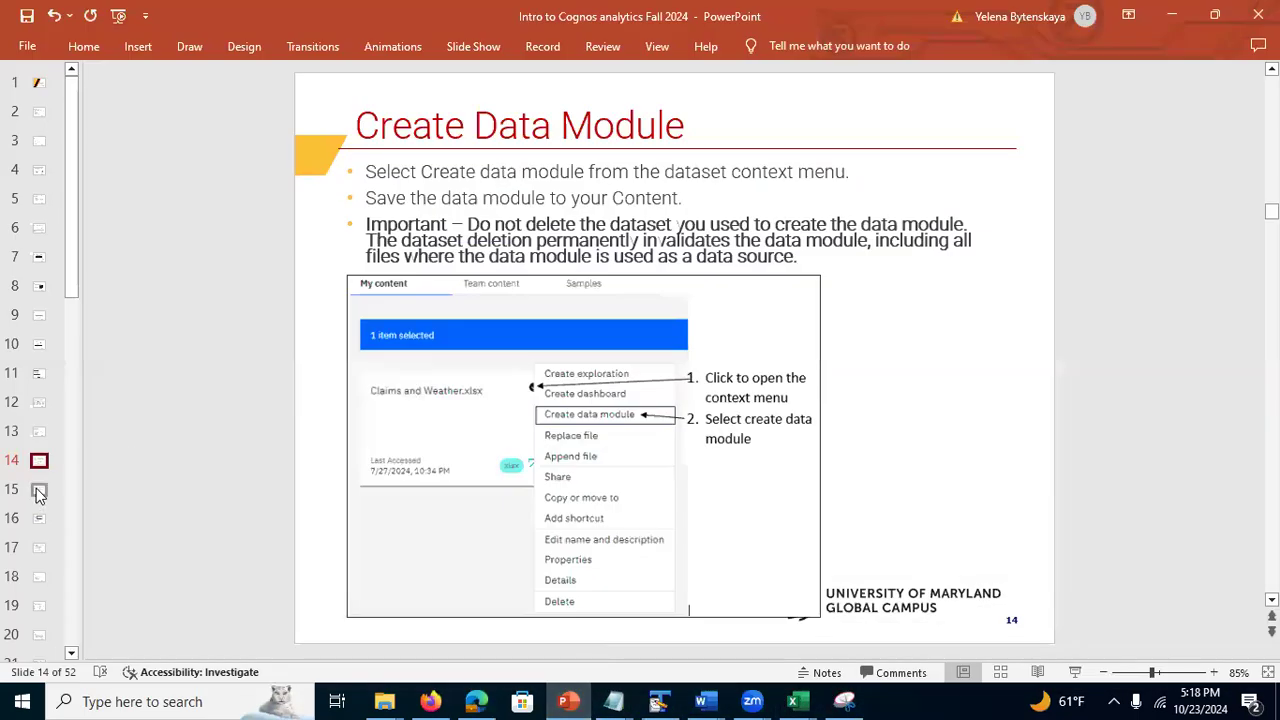
{"action": "left_click", "coordinate": [39, 489]}
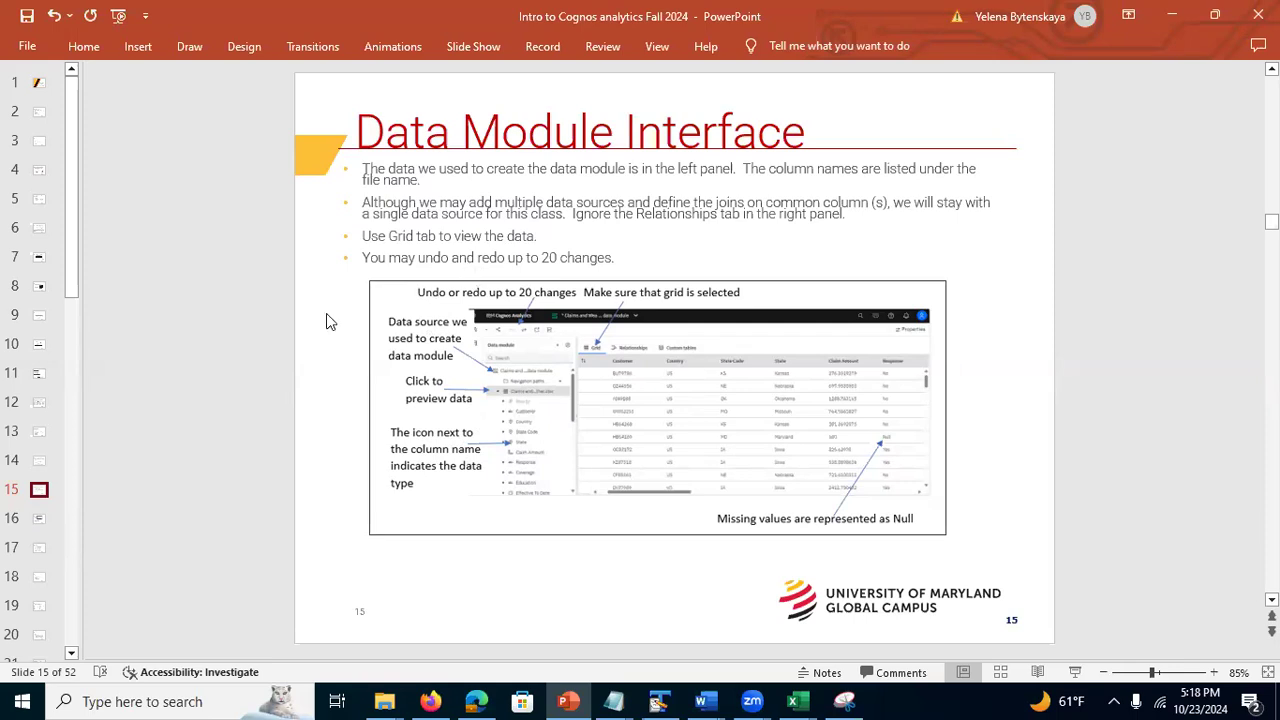
{"action": "left_click", "coordinate": [38, 522]}
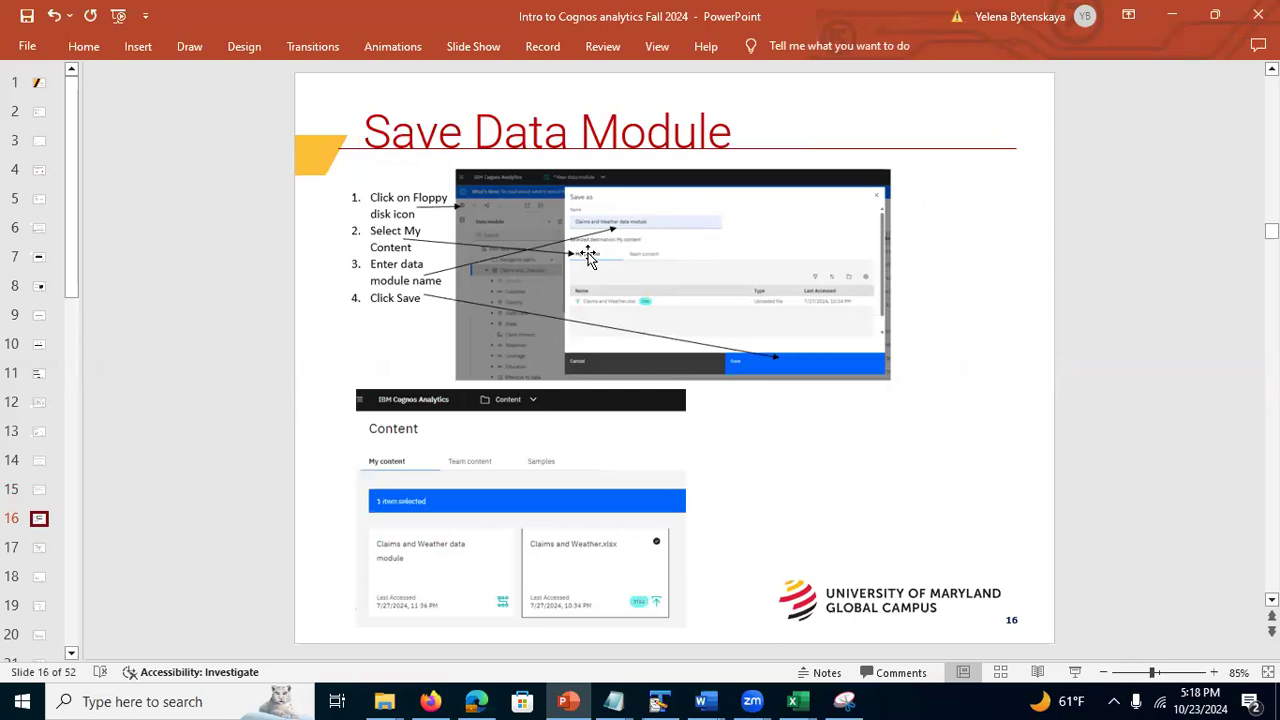
{"action": "left_click", "coordinate": [40, 552]}
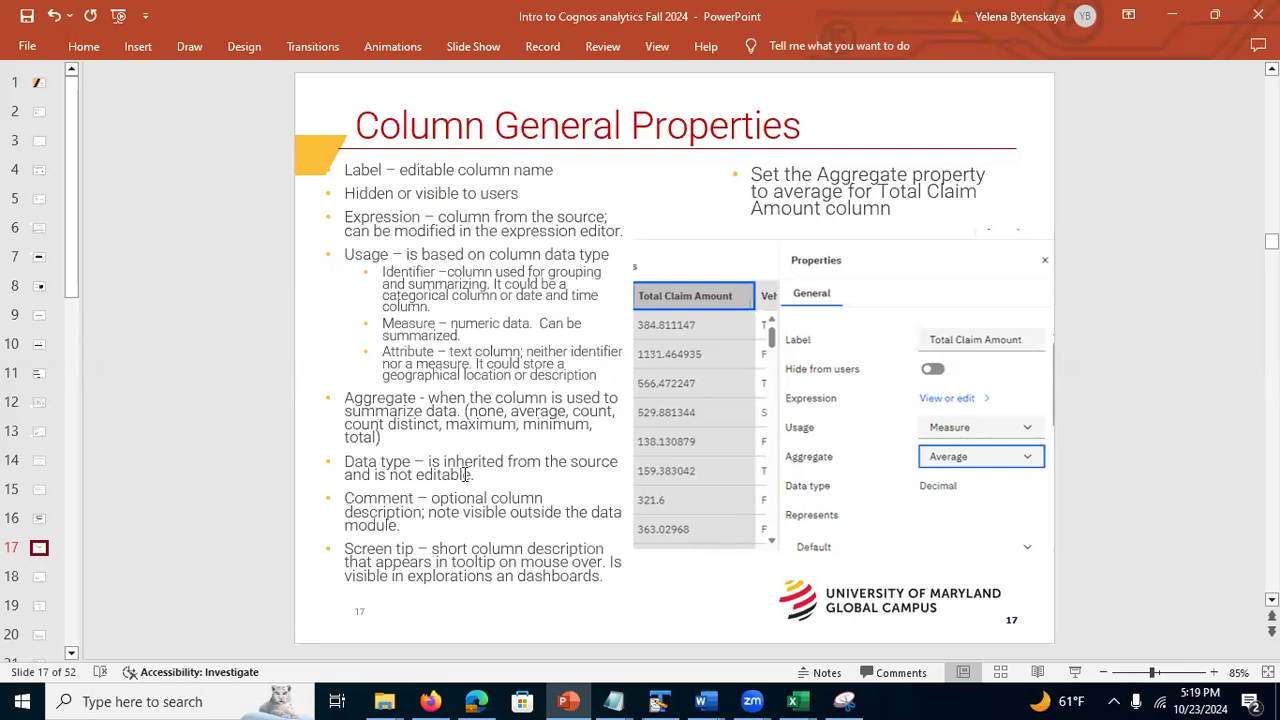
{"action": "left_click", "coordinate": [40, 580]}
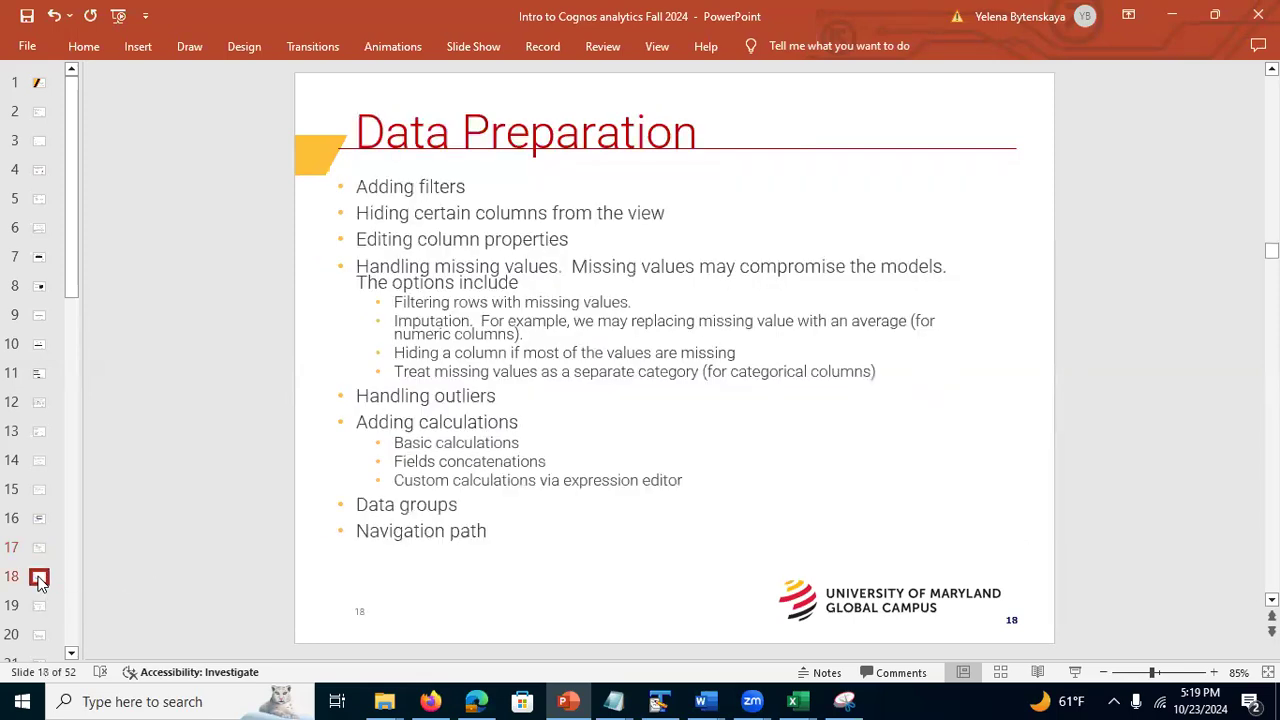
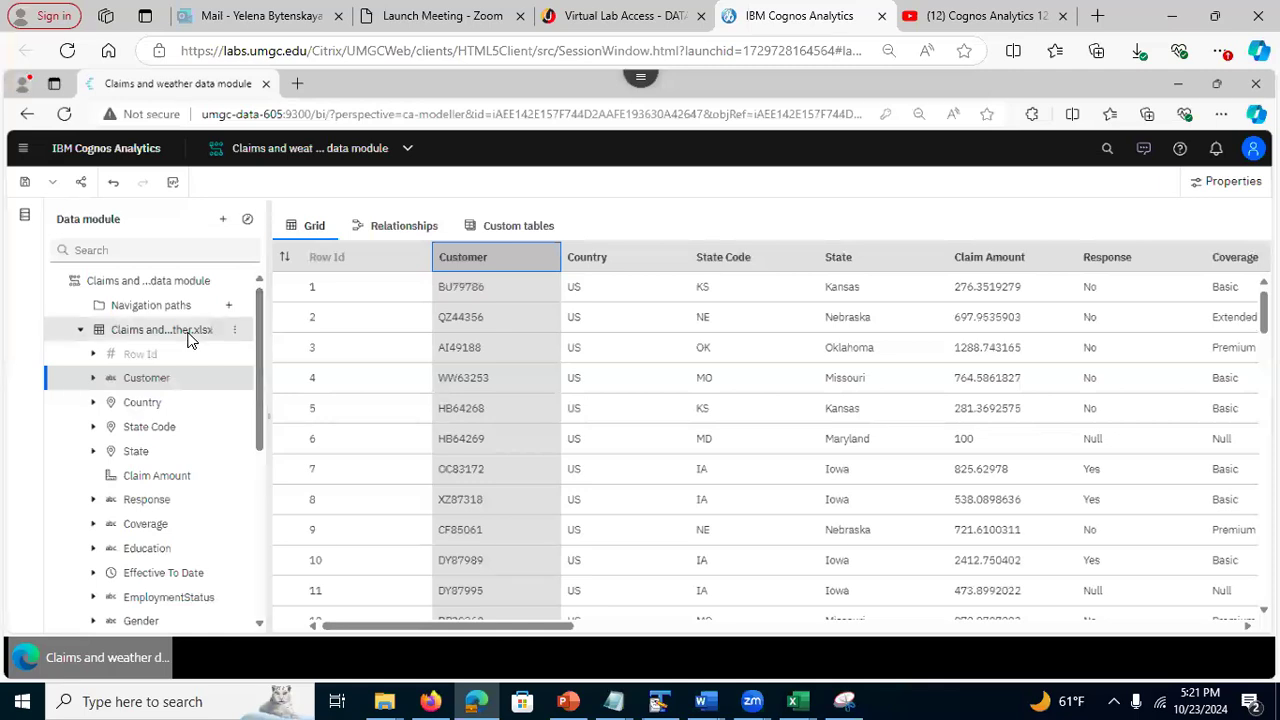
Switch back to Cognos Analytics and start a new filter on the Claims and Weather.xlsx table via the expression editor
{"action": "left_click", "coordinate": [192, 333]}
{"action": "left_click", "coordinate": [236, 337]}
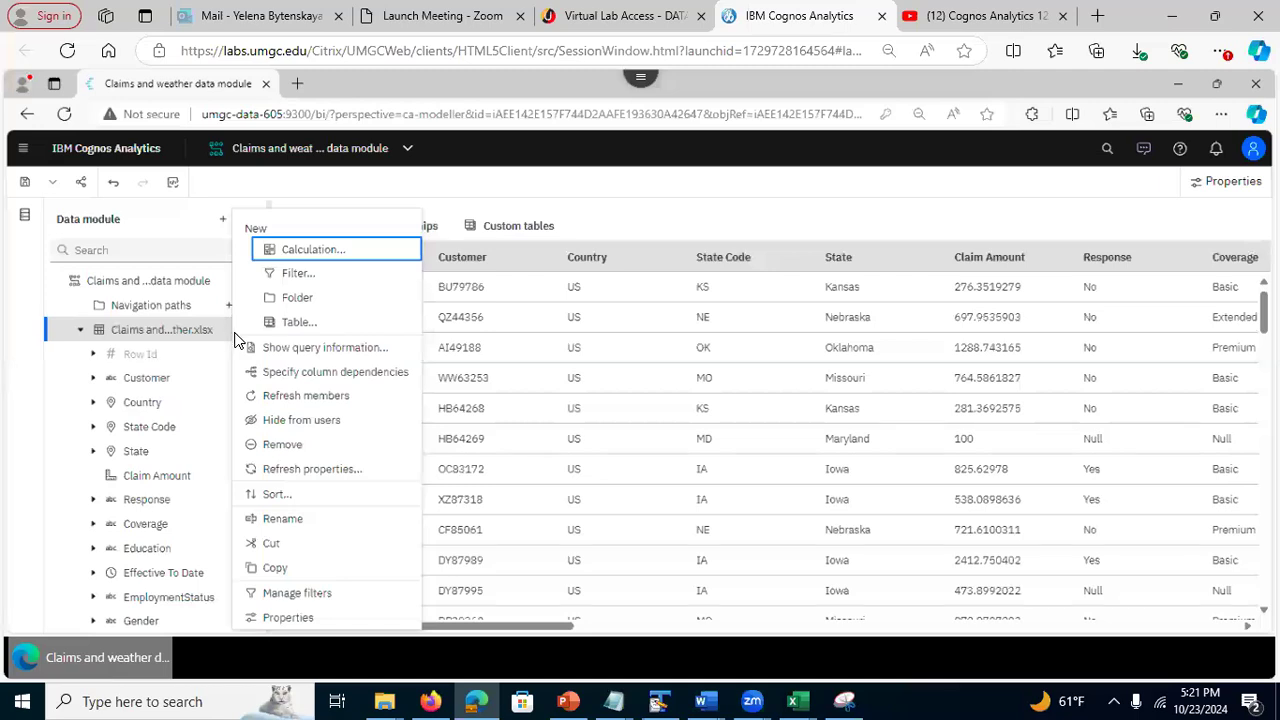
{"action": "left_click", "coordinate": [287, 618]}
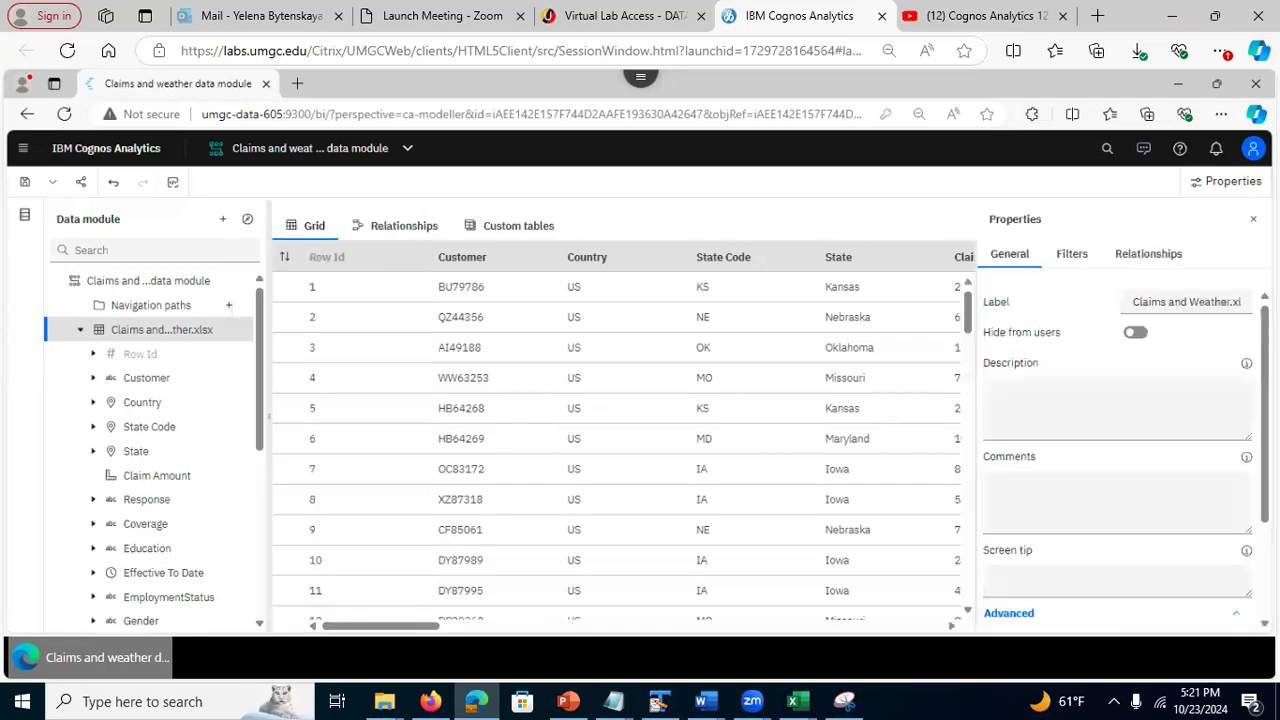
{"action": "left_click", "coordinate": [1071, 256]}
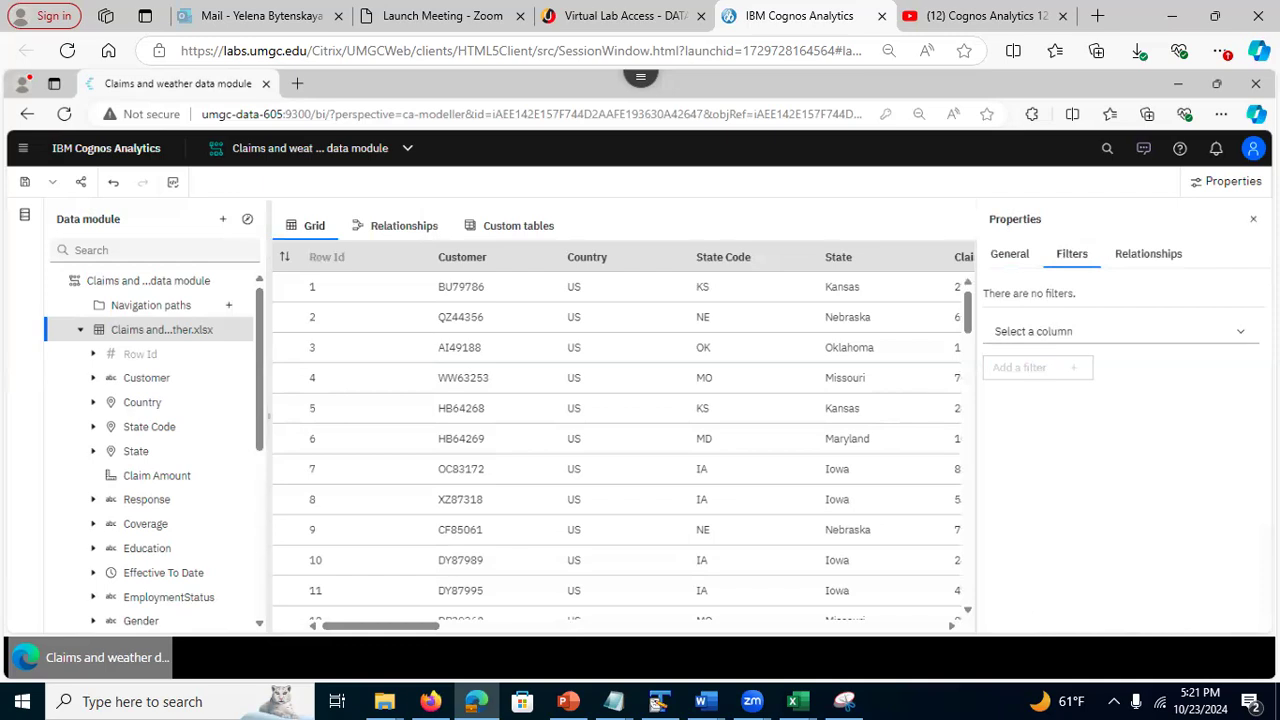
{"action": "left_click", "coordinate": [1245, 335]}
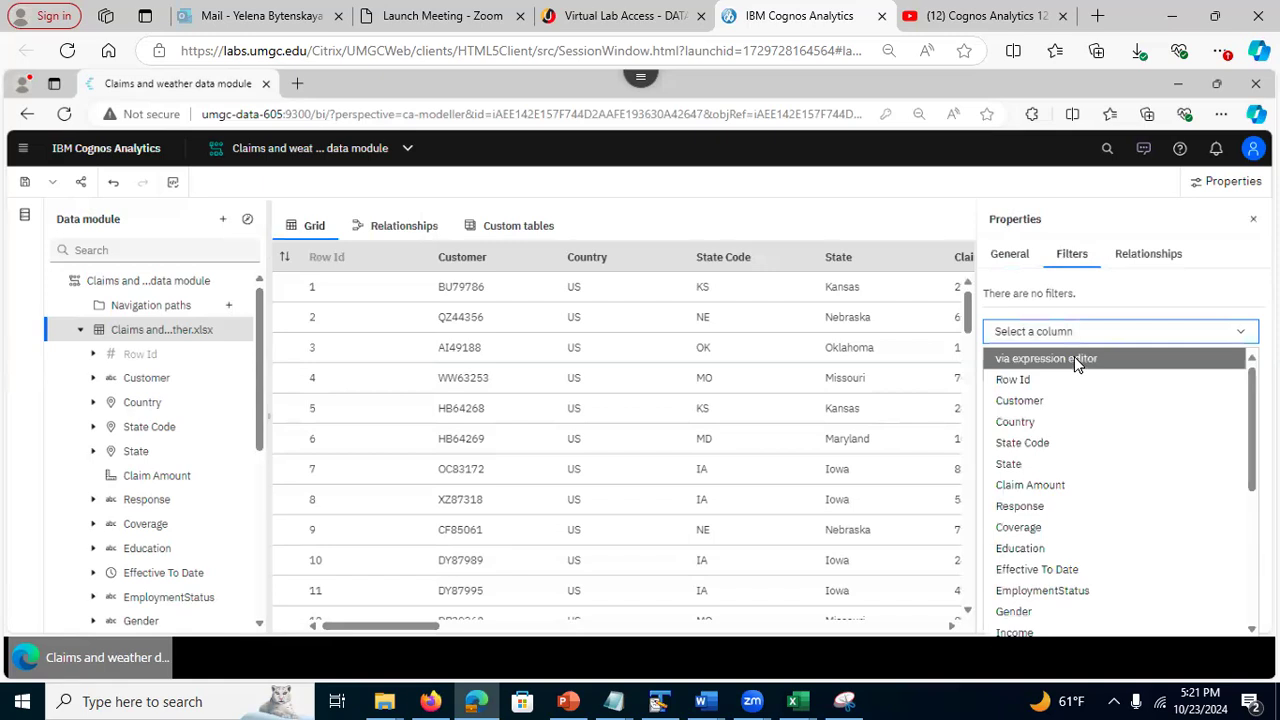
{"action": "left_click", "coordinate": [1074, 358]}
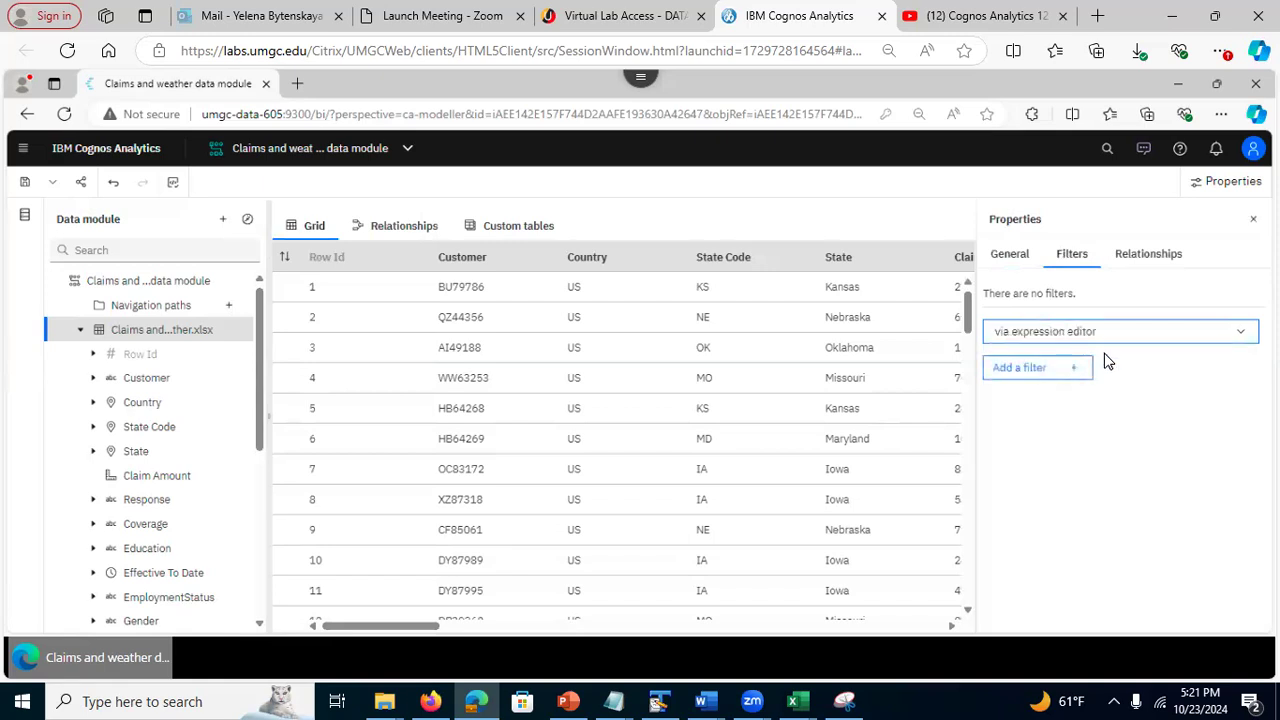
{"action": "left_click", "coordinate": [1048, 377]}
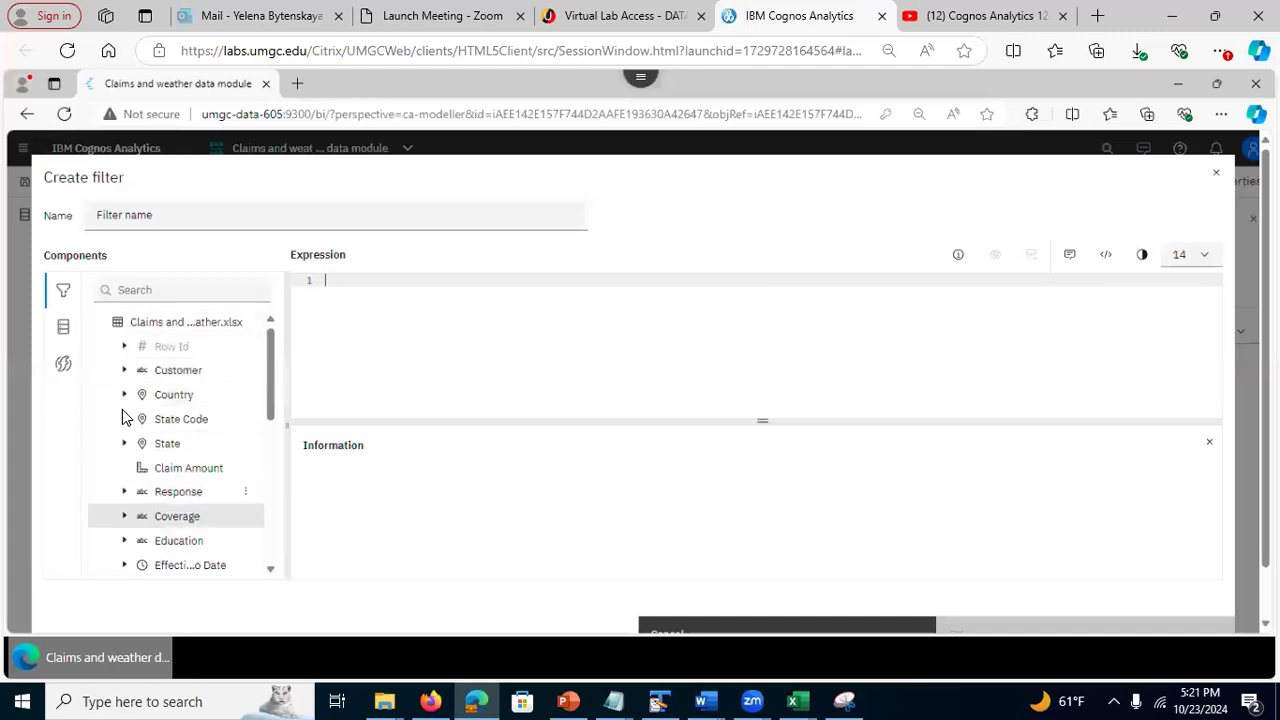
Examine the filter's available components, including the data module source, Operators and Constructs, and return to the table's column list
{"action": "left_click", "coordinate": [62, 330]}
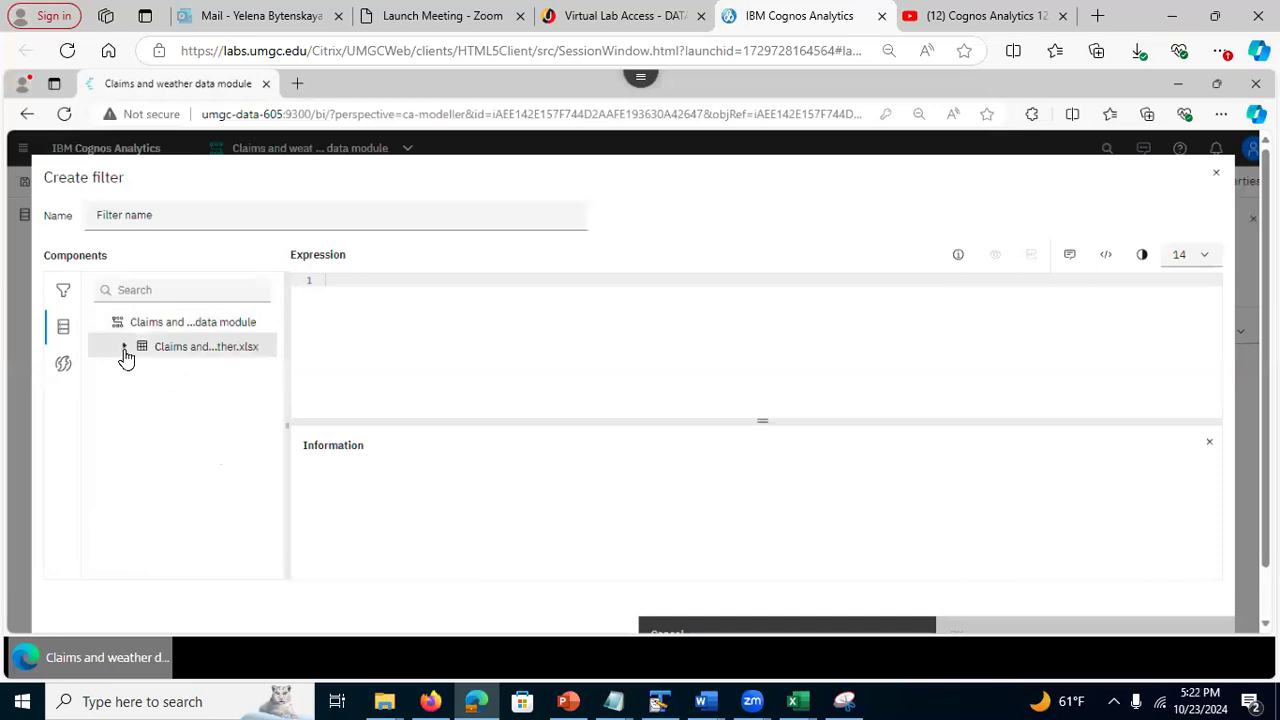
{"action": "left_click", "coordinate": [122, 347]}
{"action": "left_click", "coordinate": [58, 336]}
{"action": "left_click", "coordinate": [63, 363]}
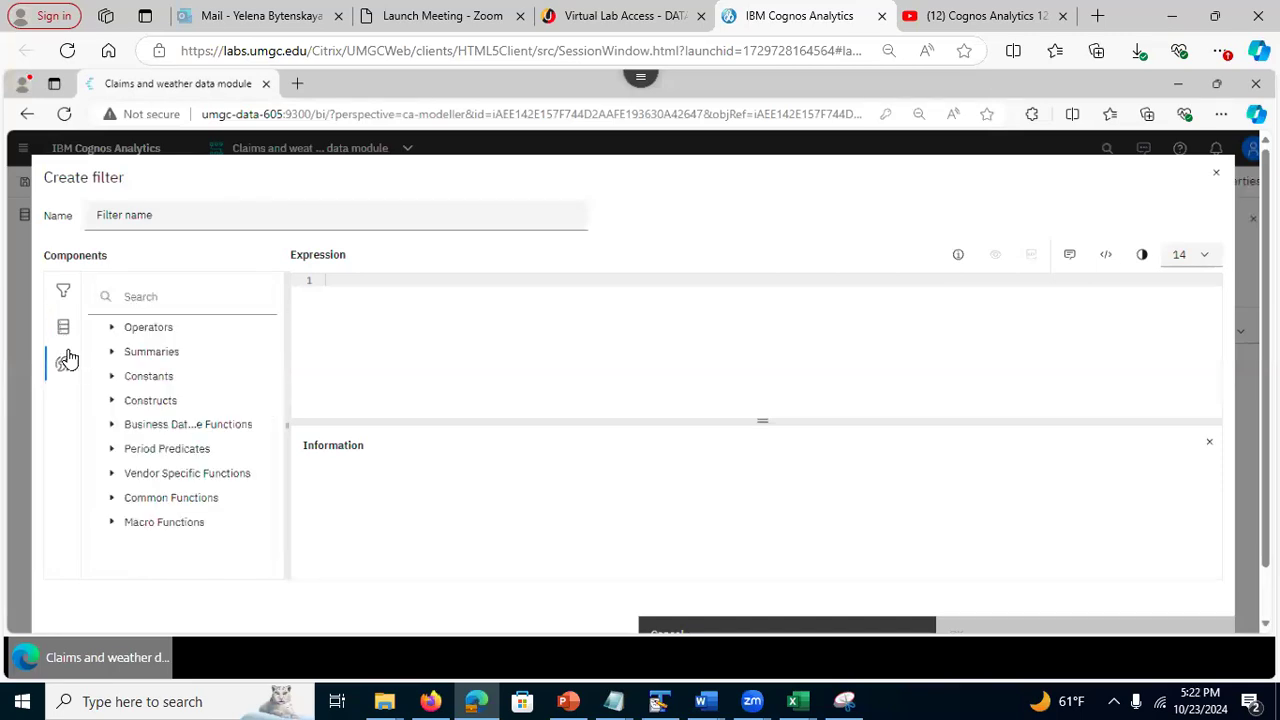
{"action": "left_click", "coordinate": [110, 333]}
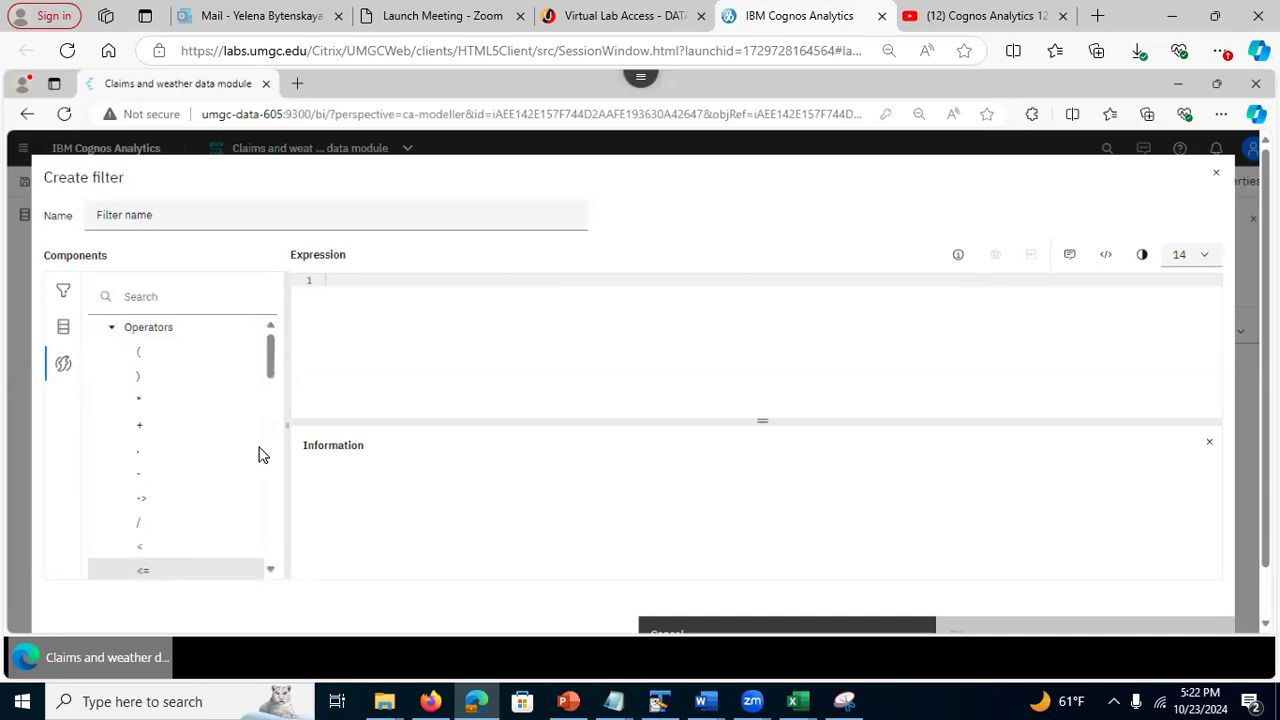
{"action": "scroll", "coordinate": [274, 364], "scroll_direction": "down", "scroll_amount": 2}
{"action": "scroll", "coordinate": [249, 463], "scroll_direction": "down", "scroll_amount": 6}
{"action": "scroll", "coordinate": [249, 451], "scroll_direction": "up", "scroll_amount": 4}
{"action": "scroll", "coordinate": [241, 424], "scroll_direction": "up", "scroll_amount": 2}
{"action": "scroll", "coordinate": [242, 450], "scroll_direction": "down", "scroll_amount": 3}
{"action": "scroll", "coordinate": [242, 470], "scroll_direction": "down", "scroll_amount": 3}
{"action": "scroll", "coordinate": [240, 380], "scroll_direction": "up", "scroll_amount": 12}
{"action": "scroll", "coordinate": [249, 341], "scroll_direction": "up", "scroll_amount": 1}
{"action": "left_click", "coordinate": [112, 328]}
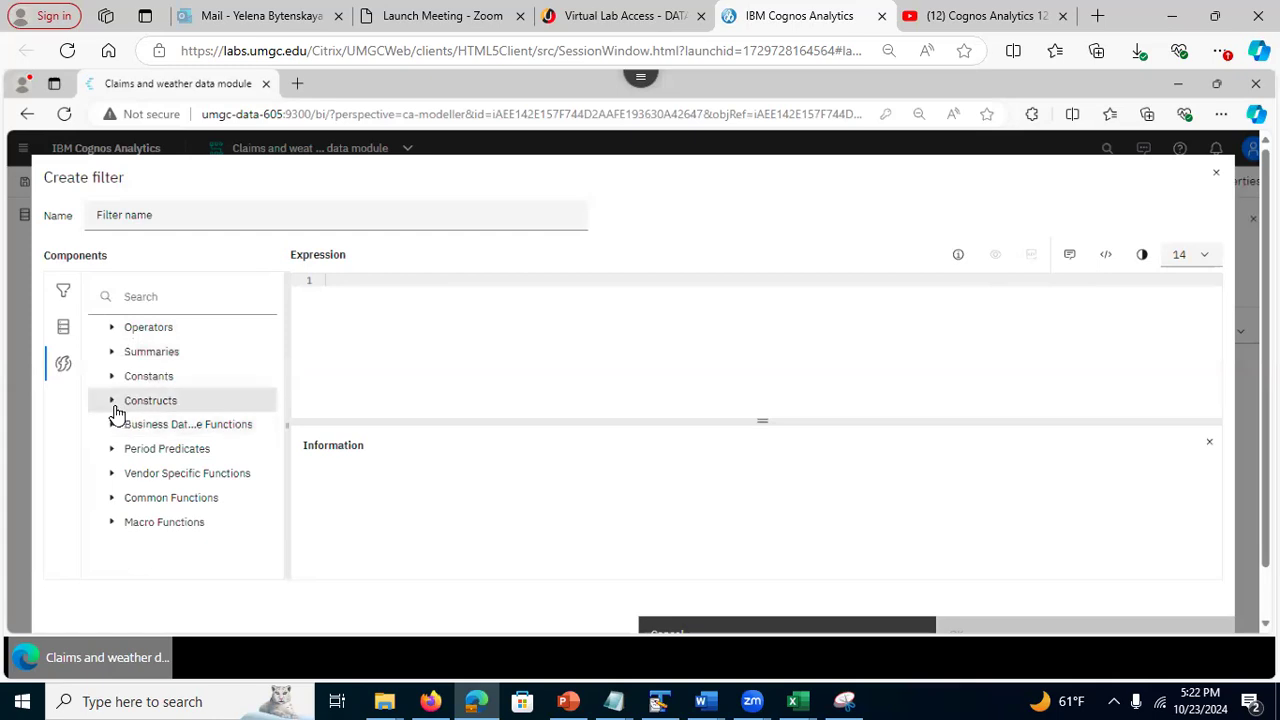
{"action": "left_click", "coordinate": [113, 406]}
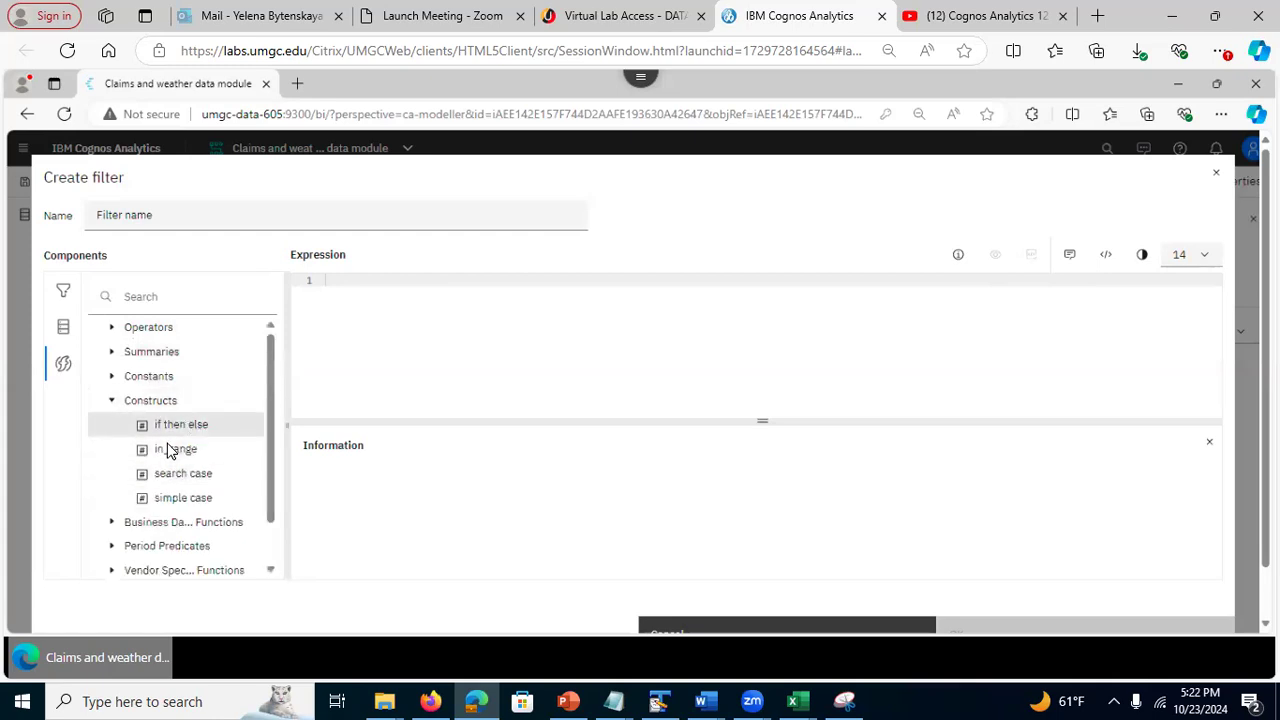
{"action": "left_click", "coordinate": [117, 401]}
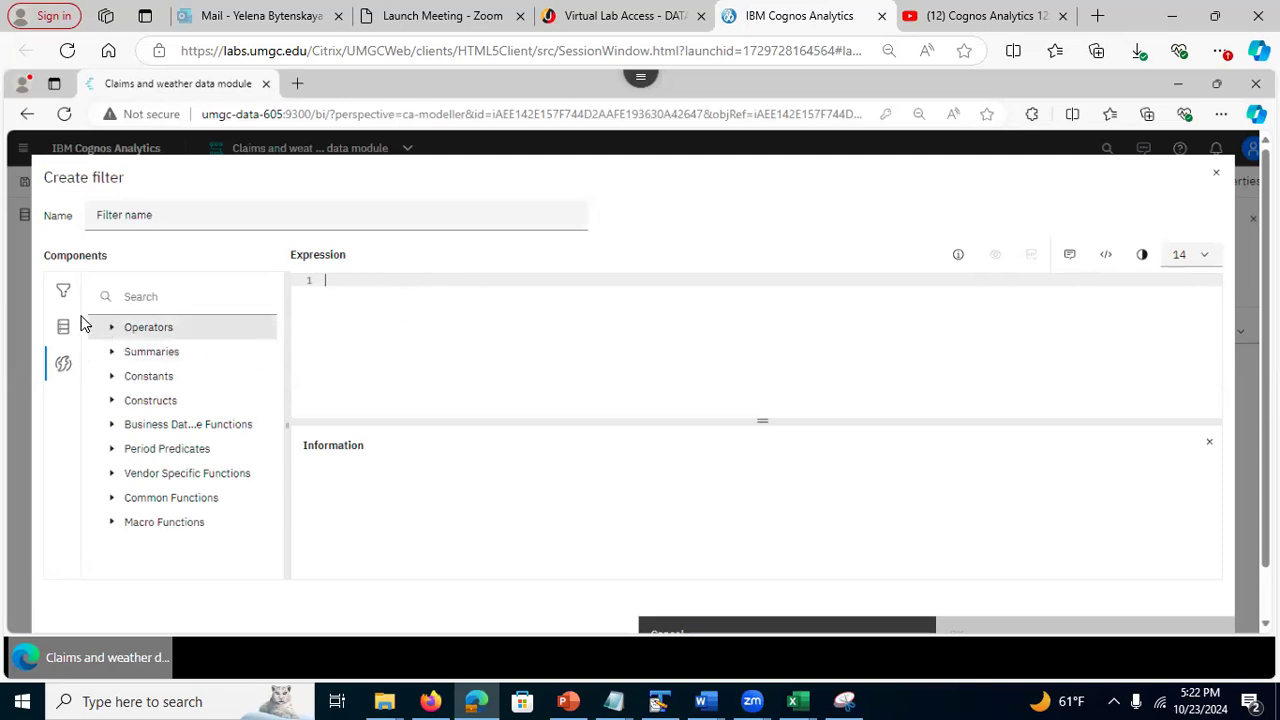
{"action": "left_click", "coordinate": [63, 290]}
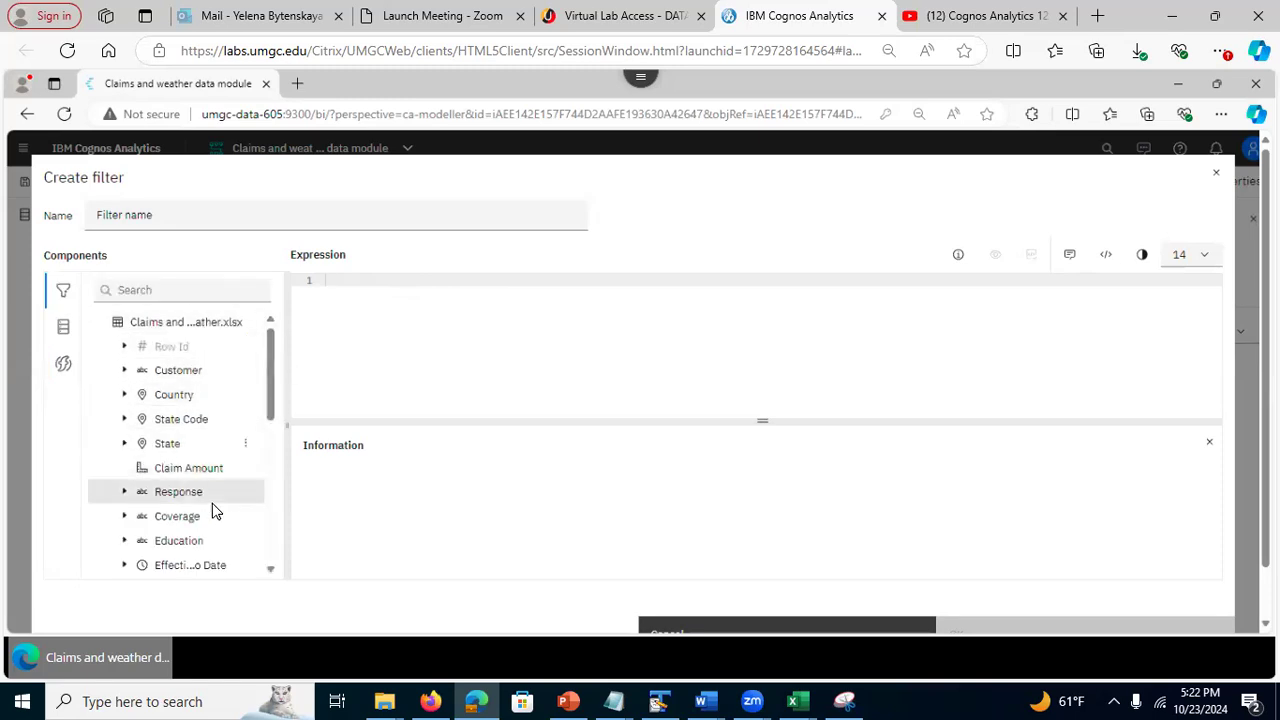
Build the filter expression from the Effective To Date column and the "is not missing" operator
{"action": "left_click_drag", "start_coordinate": [178, 560], "coordinate": [331, 283]}
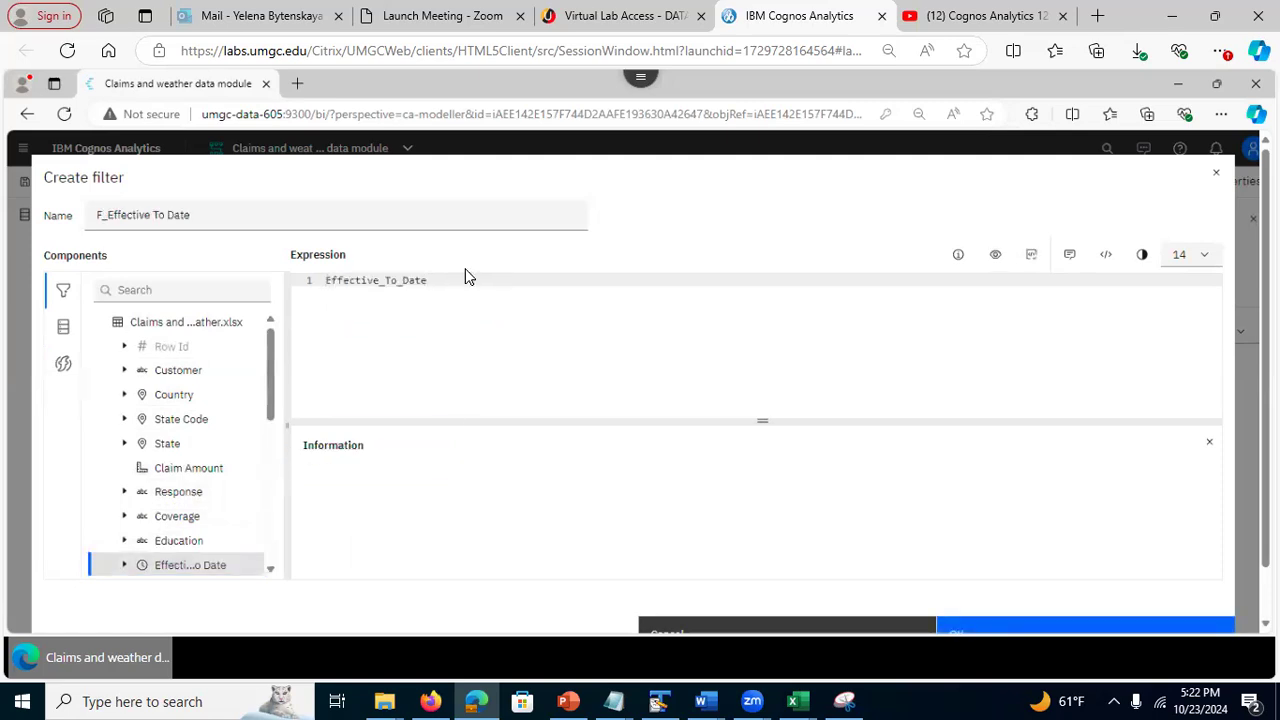
{"action": "left_click", "coordinate": [63, 365]}
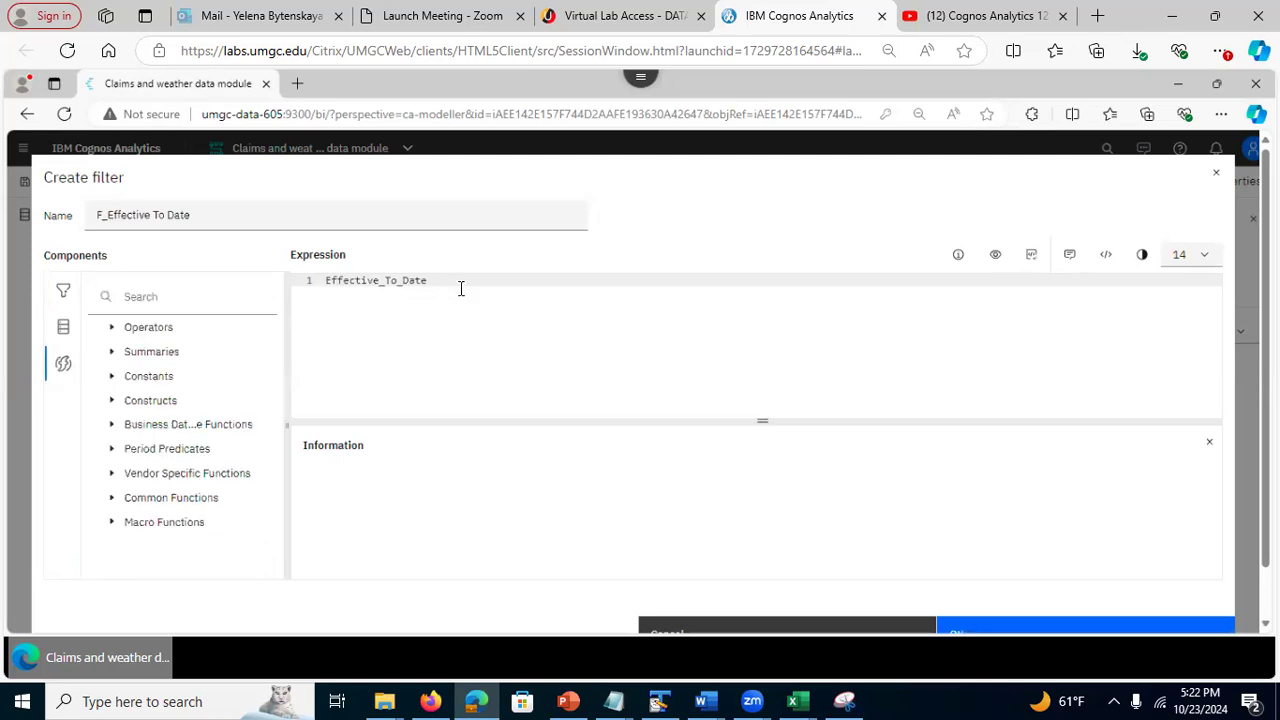
{"action": "left_click", "coordinate": [113, 330]}
{"action": "left_click_drag", "start_coordinate": [272, 364], "coordinate": [283, 452]}
{"action": "scroll", "coordinate": [279, 413], "scroll_direction": "down", "scroll_amount": 1}
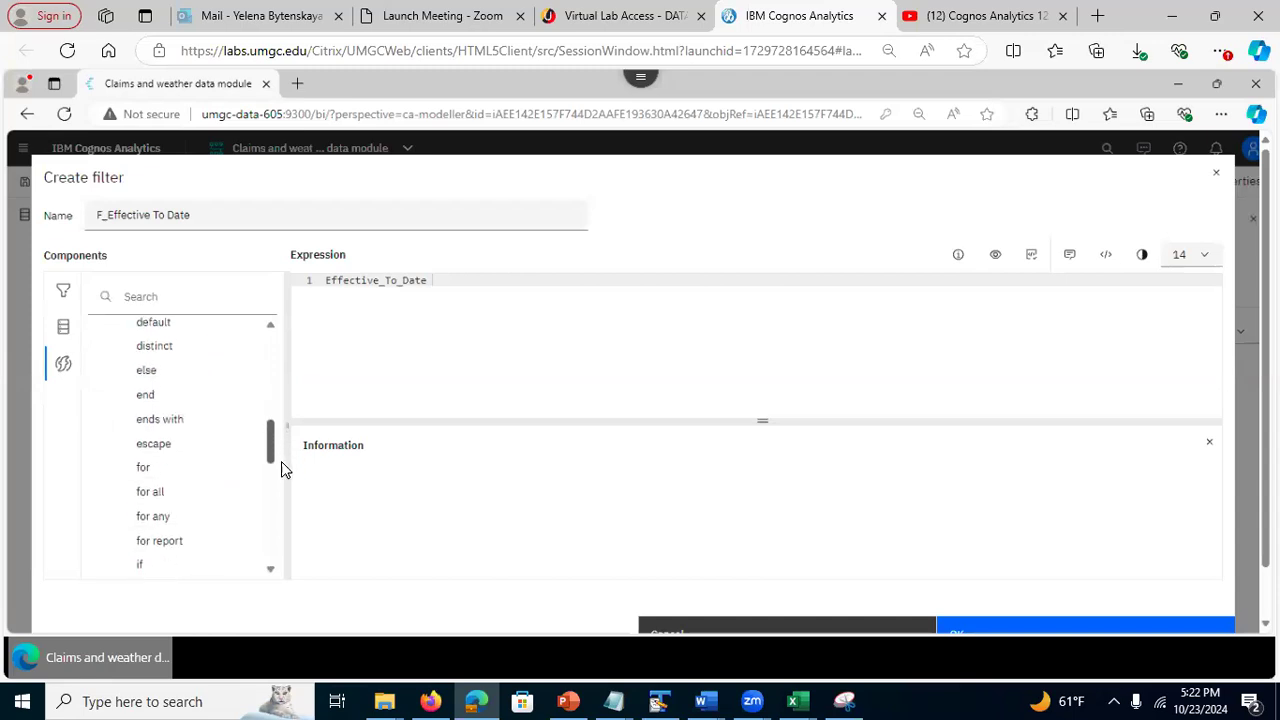
{"action": "scroll", "coordinate": [281, 464], "scroll_direction": "down", "scroll_amount": 4}
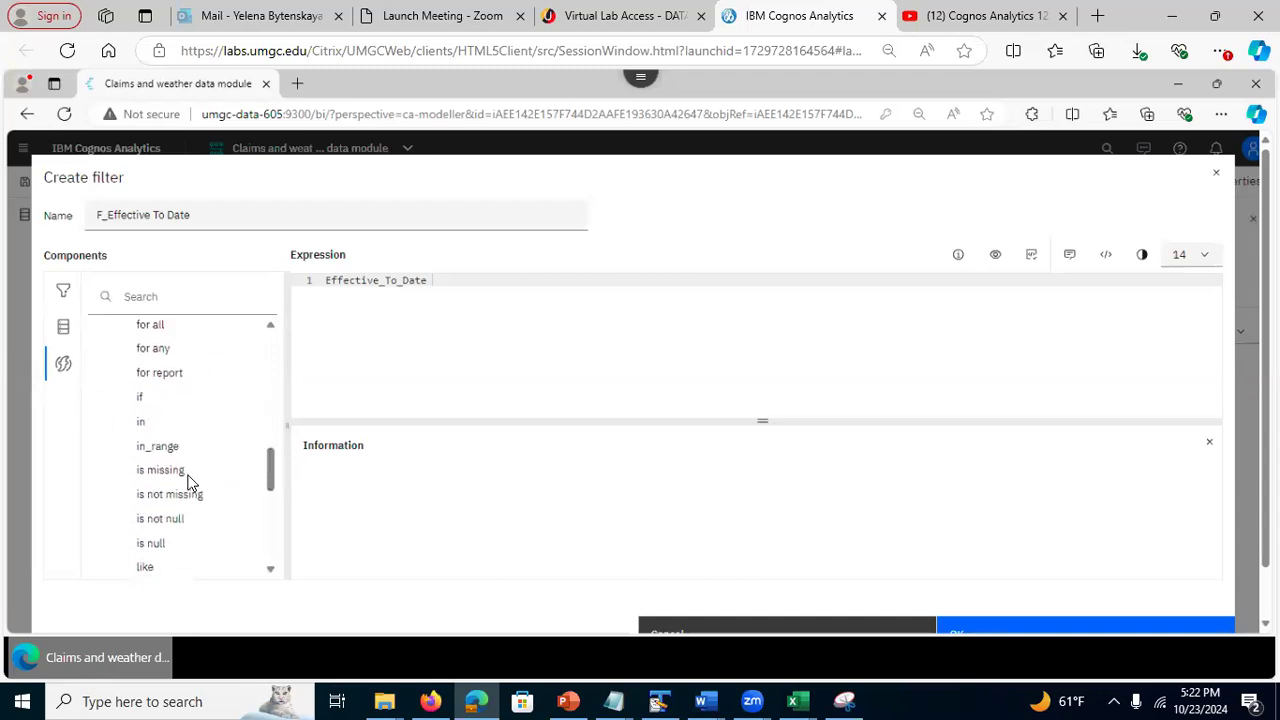
{"action": "left_click_drag", "start_coordinate": [167, 495], "coordinate": [464, 281]}
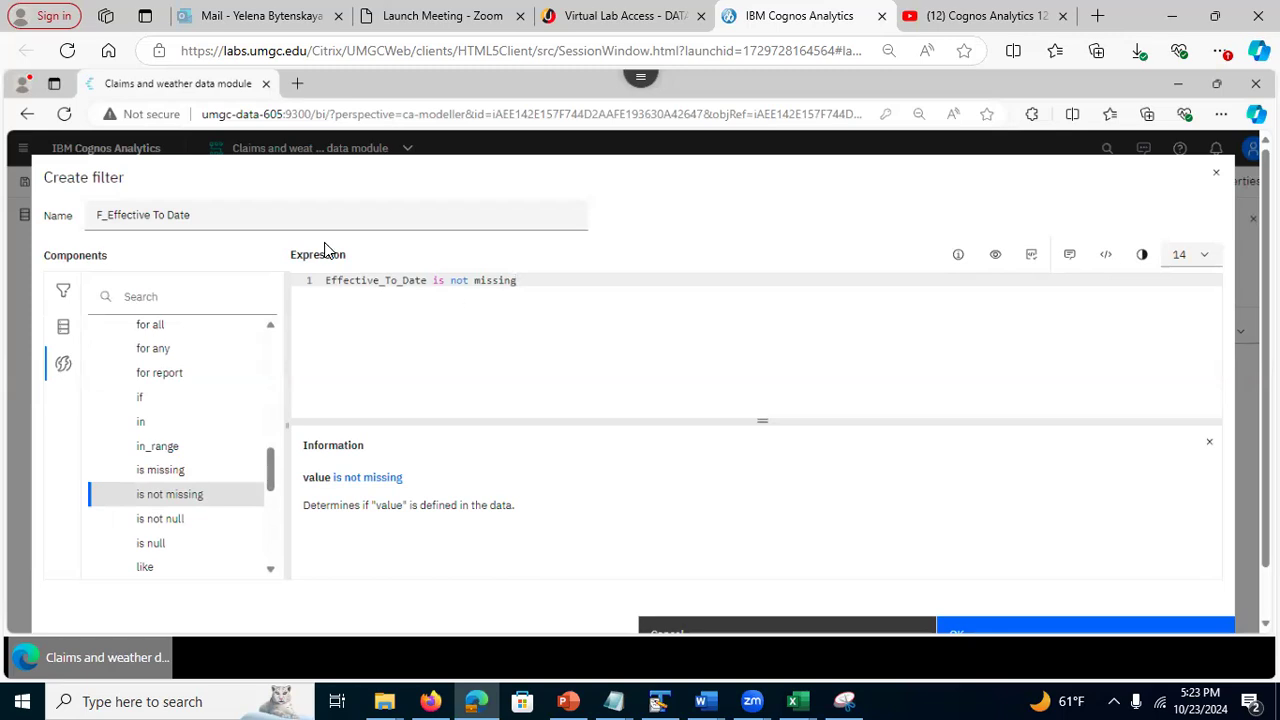
Name the filter "F_Effective To Date is not missing"
{"action": "left_click", "coordinate": [260, 215]}
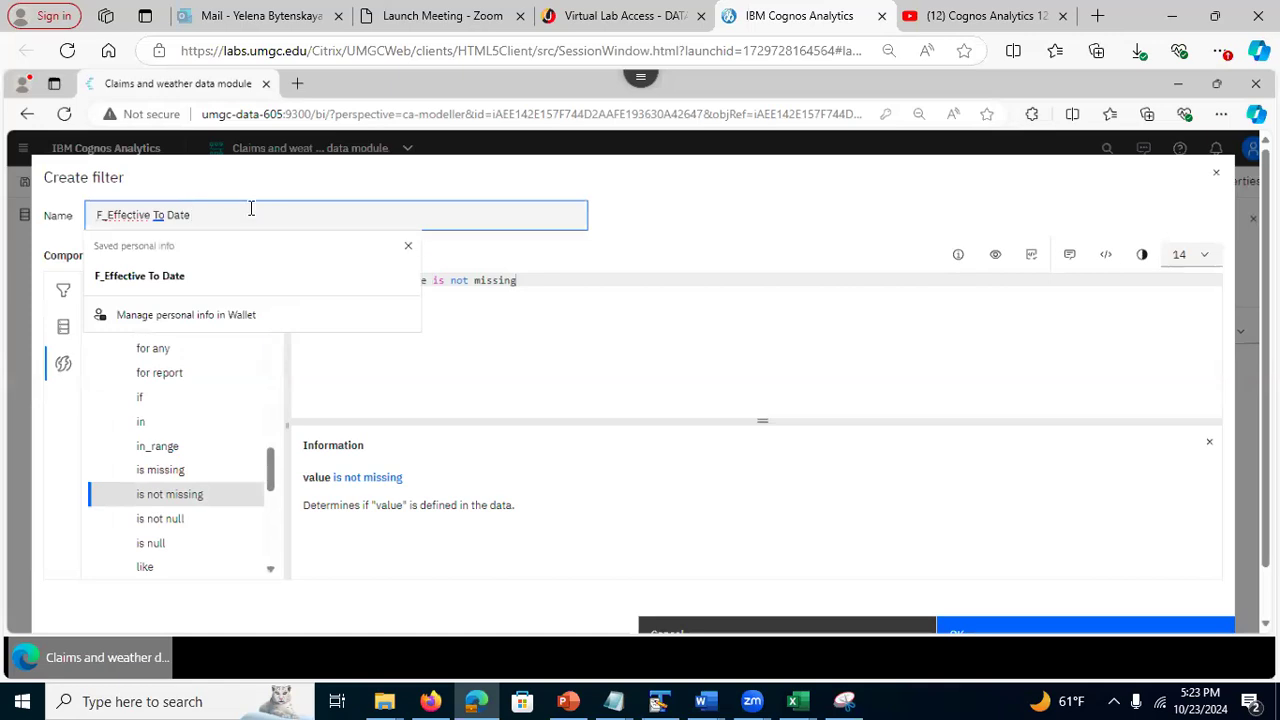
{"action": "left_click", "coordinate": [110, 214]}
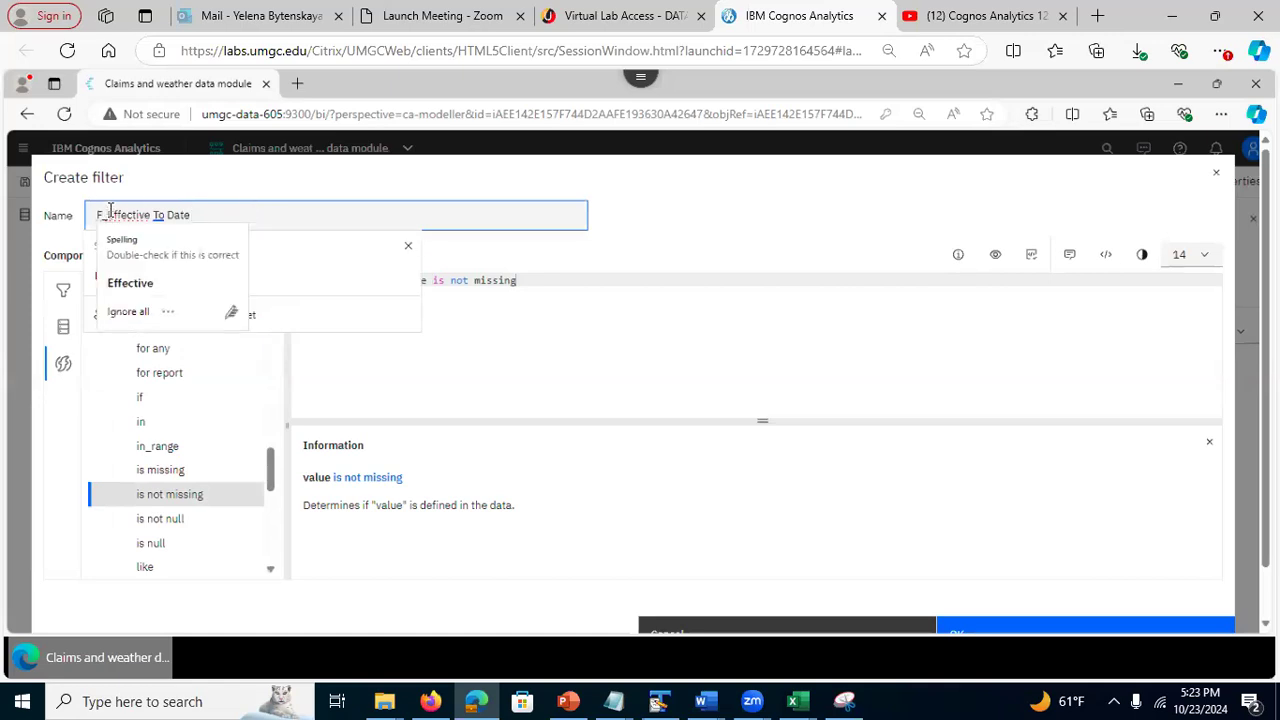
{"action": "left_click", "coordinate": [234, 214]}
{"action": "type", "text": "is"}
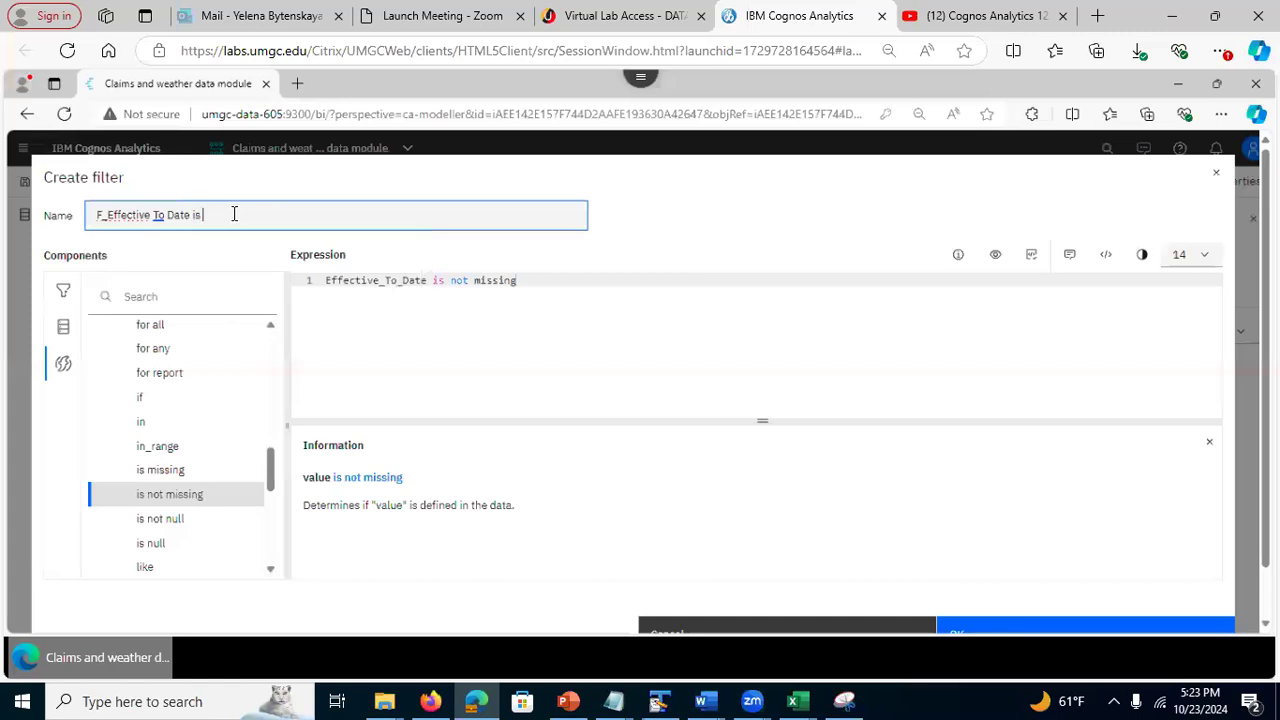
{"action": "type", "text": " not missing"}
Validate the Effective To Date filter expression and format its code
{"action": "left_click", "coordinate": [530, 294]}
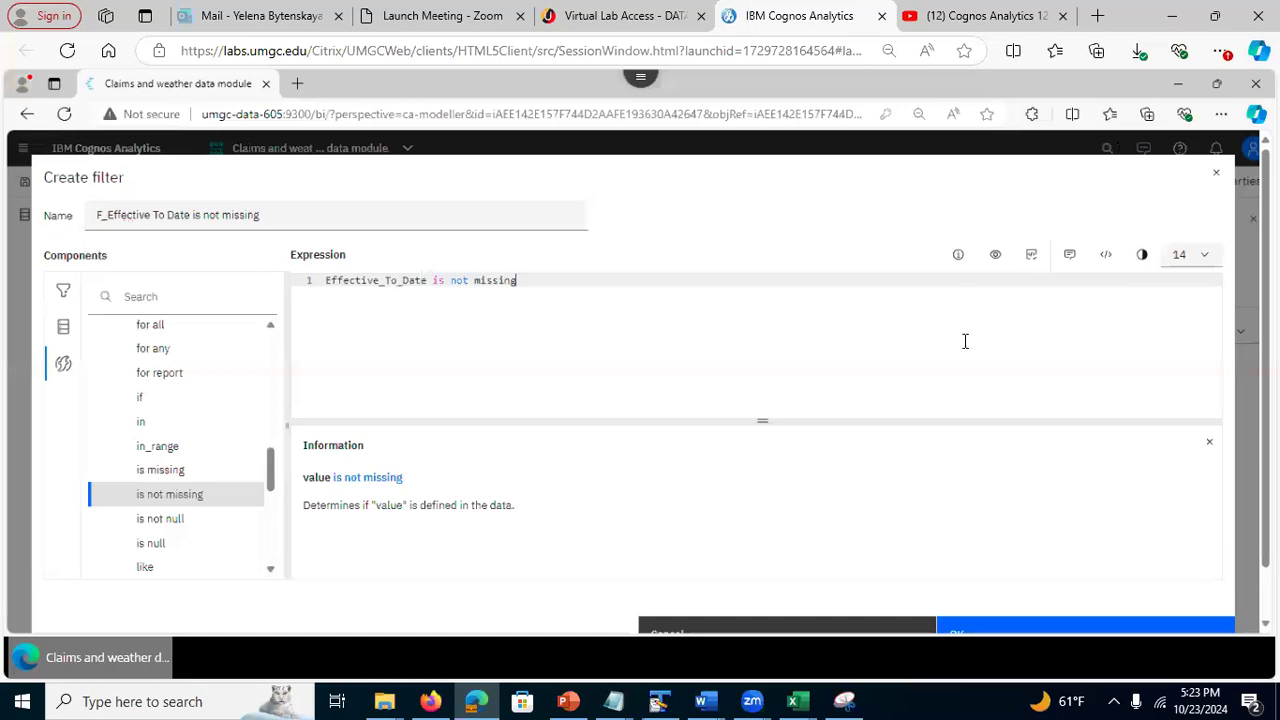
{"action": "left_click", "coordinate": [1032, 262]}
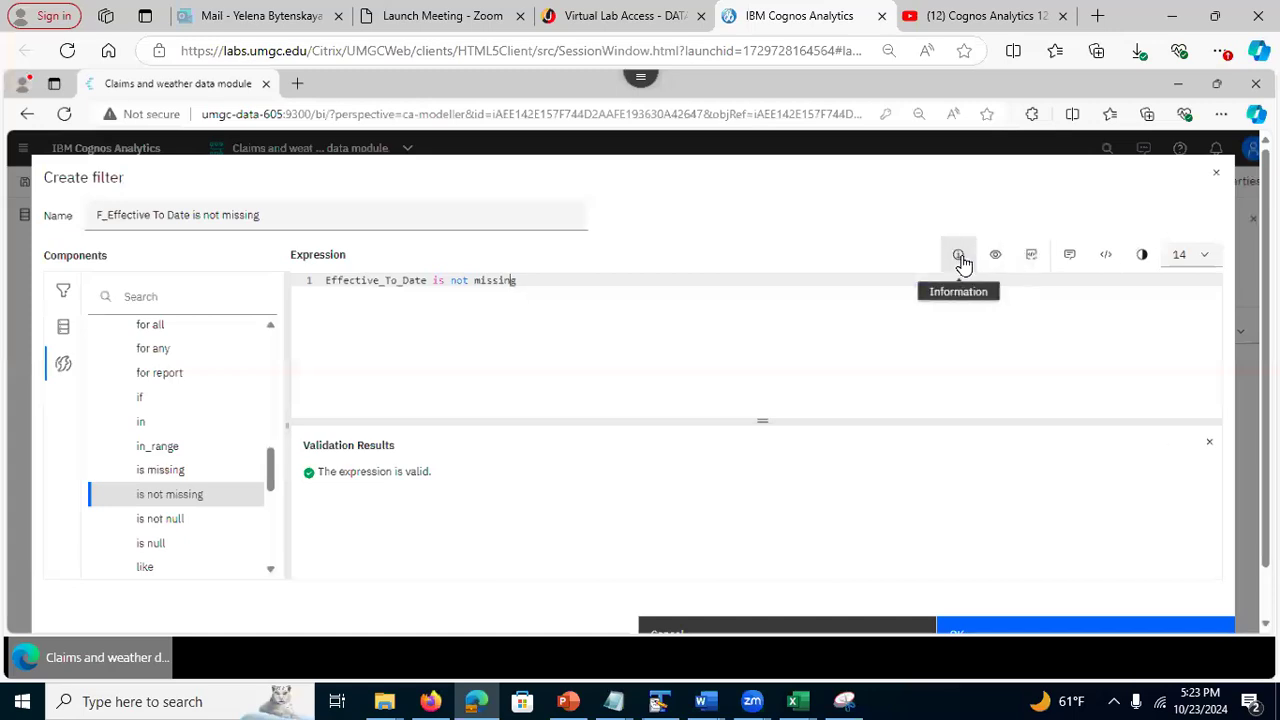
{"action": "left_click", "coordinate": [1106, 262]}
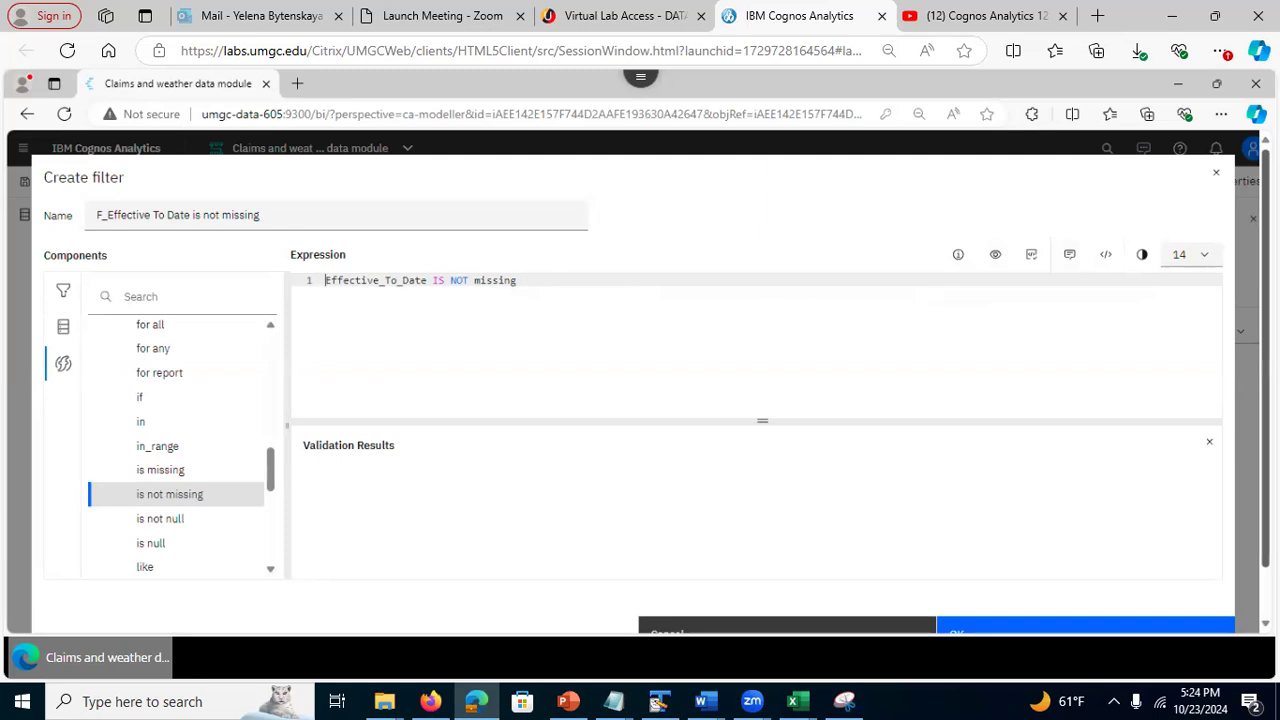
Apply the finished filter to the Claims and Weather.xlsx table and save the data module
{"action": "scroll", "coordinate": [650, 380], "scroll_direction": "down", "scroll_amount": 1}
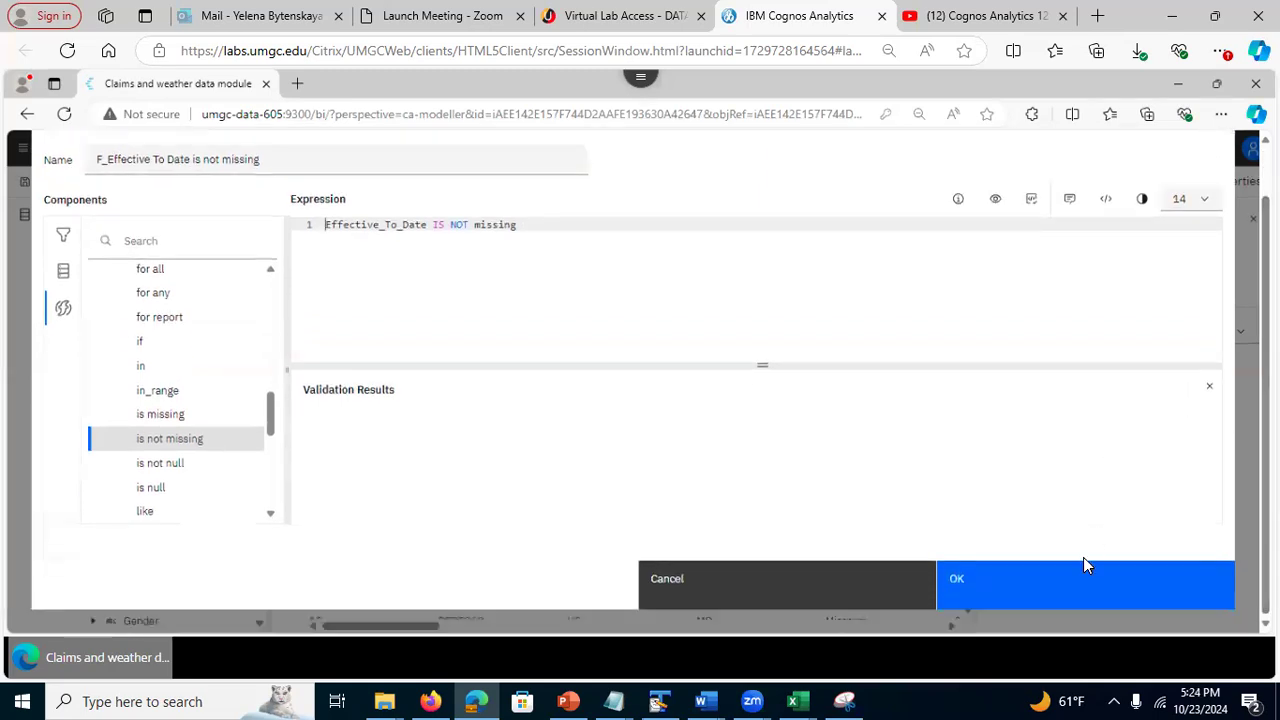
{"action": "left_click", "coordinate": [1078, 584]}
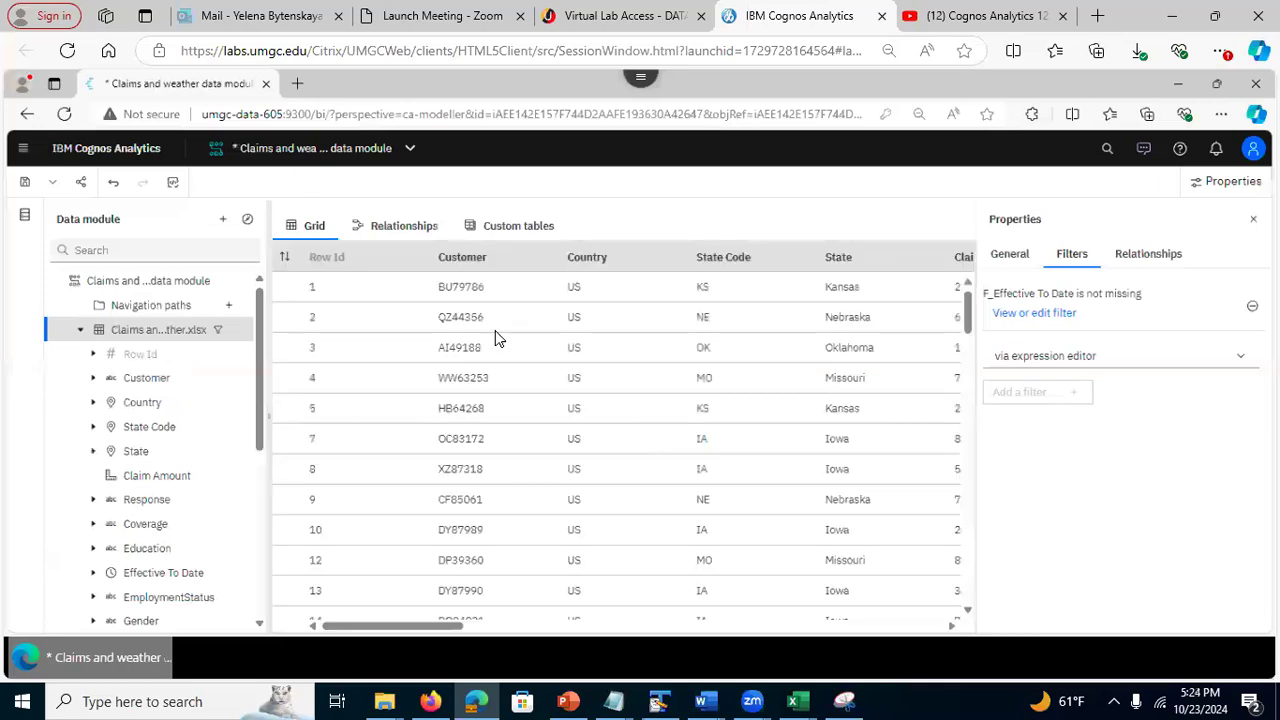
{"action": "left_click", "coordinate": [24, 186]}
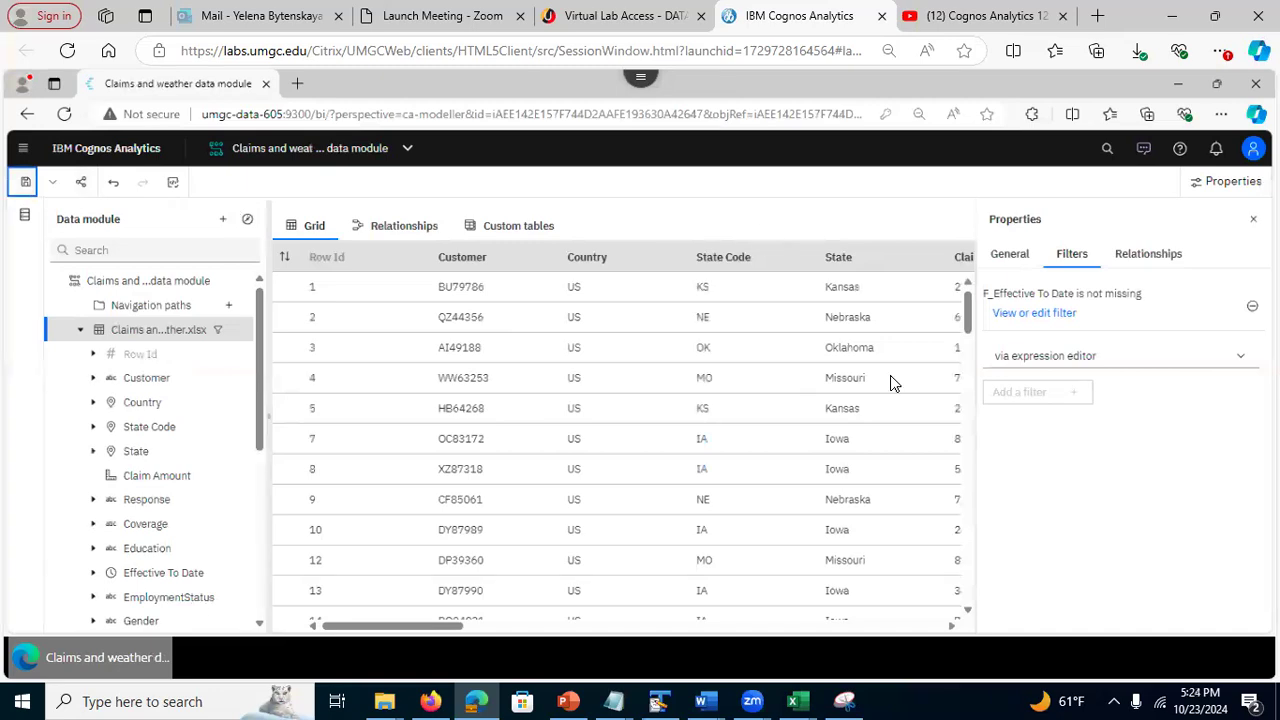
Check the Effective To Date column in the filtered grid and switch to PowerPoint's Adding Filters slide
{"action": "left_click_drag", "start_coordinate": [443, 624], "coordinate": [623, 586]}
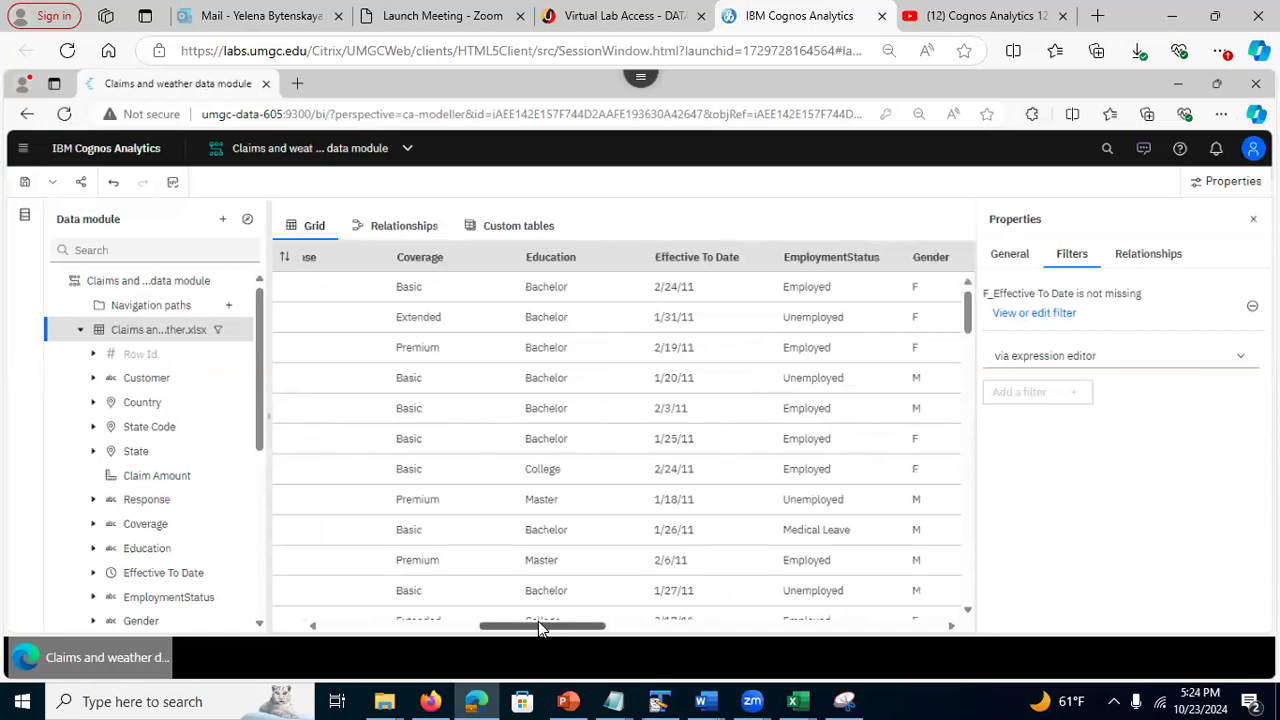
{"action": "left_click_drag", "start_coordinate": [536, 626], "coordinate": [397, 603]}
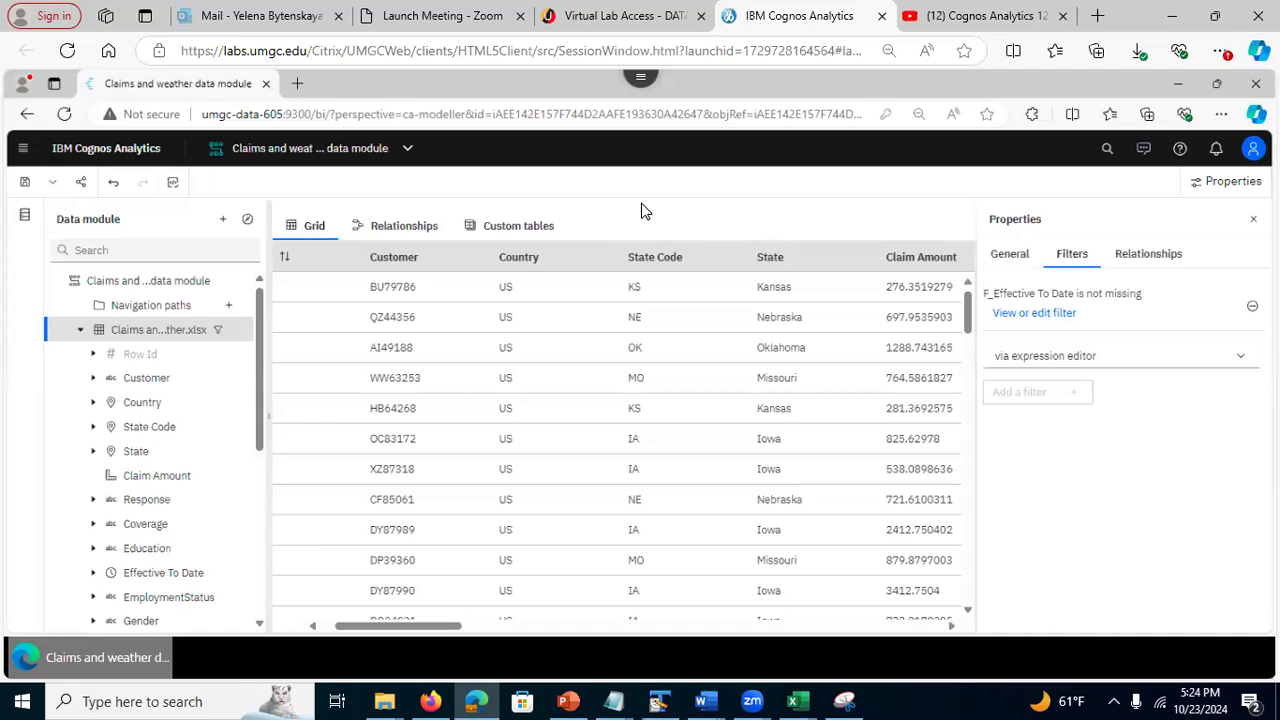
{"action": "left_click", "coordinate": [567, 701]}
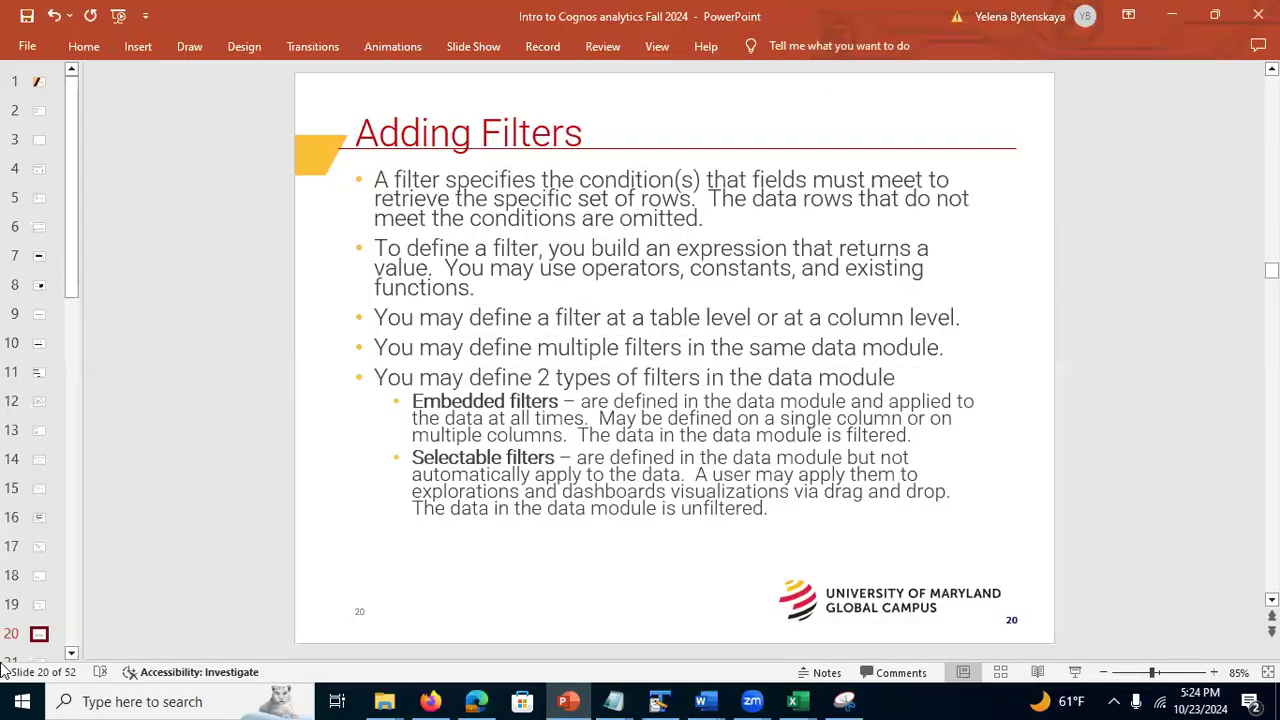
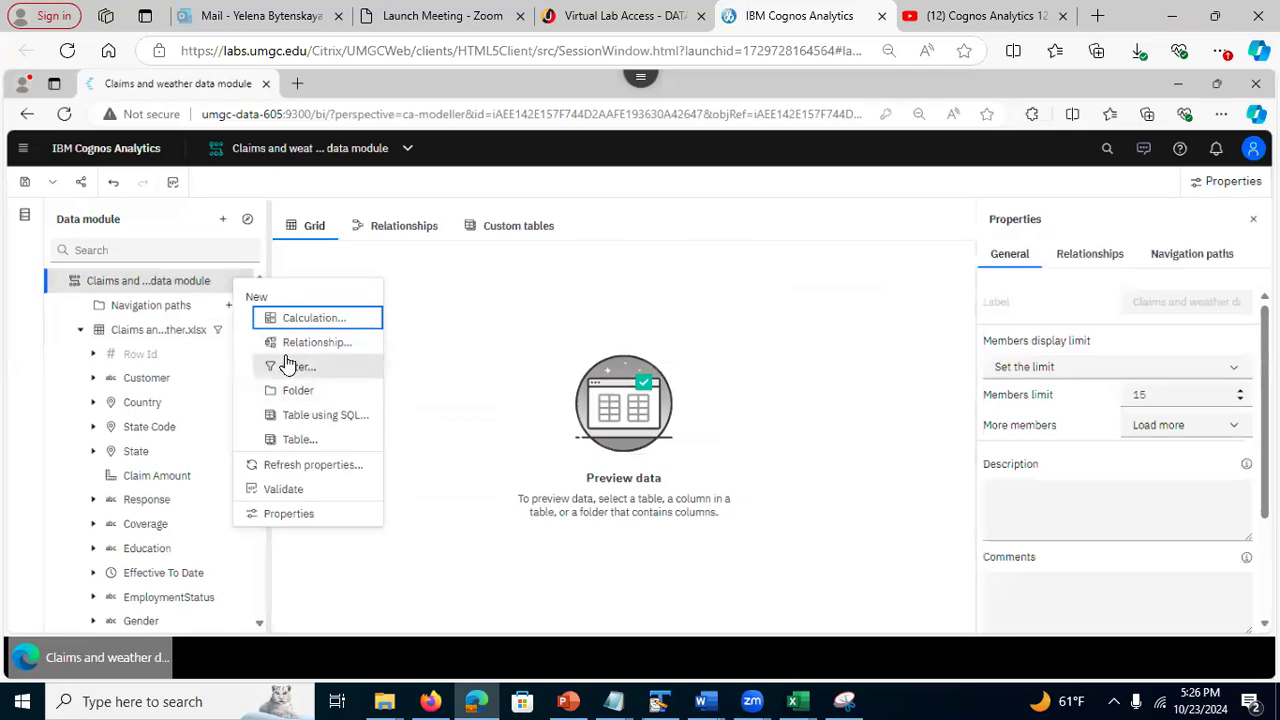
Start a new filter at the data module level in Cognos Analytics and name it "Personal Coverage for the small cars"
{"action": "left_click", "coordinate": [287, 366]}
{"action": "left_click", "coordinate": [372, 292]}
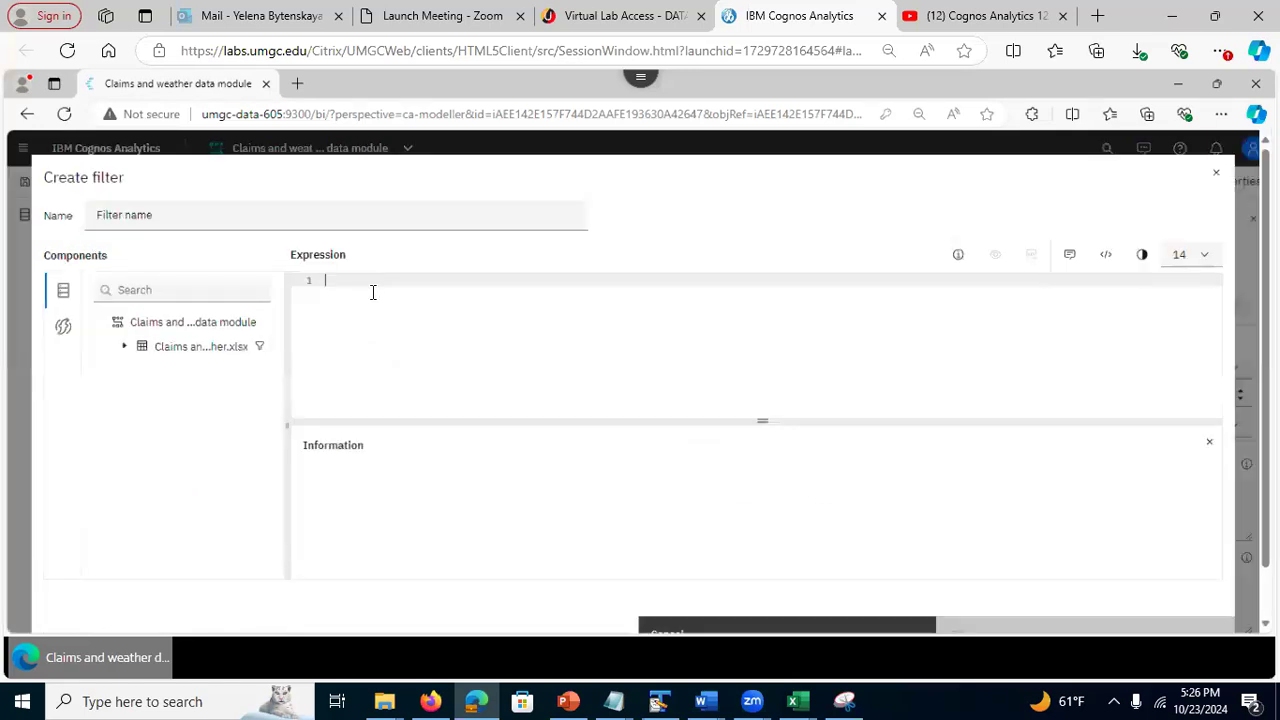
{"action": "left_click", "coordinate": [184, 212]}
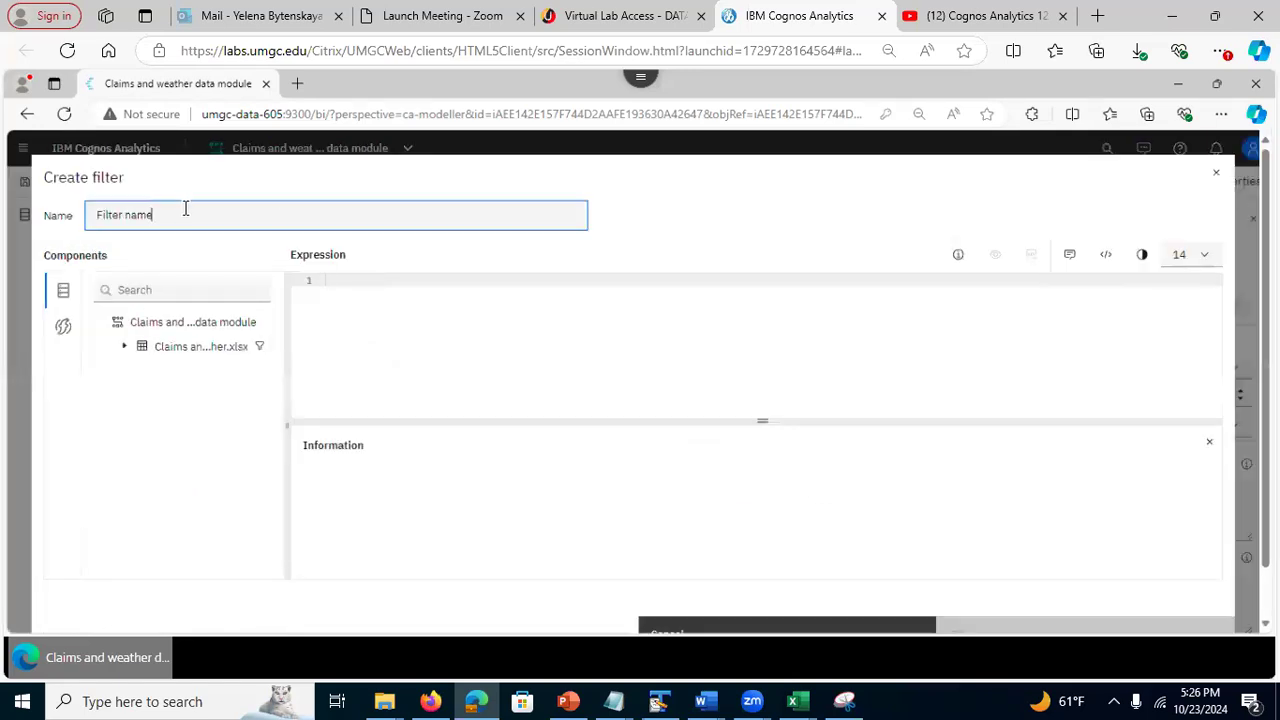
{"action": "key", "text": "ctrl+a"}
{"action": "type", "text": "P"}
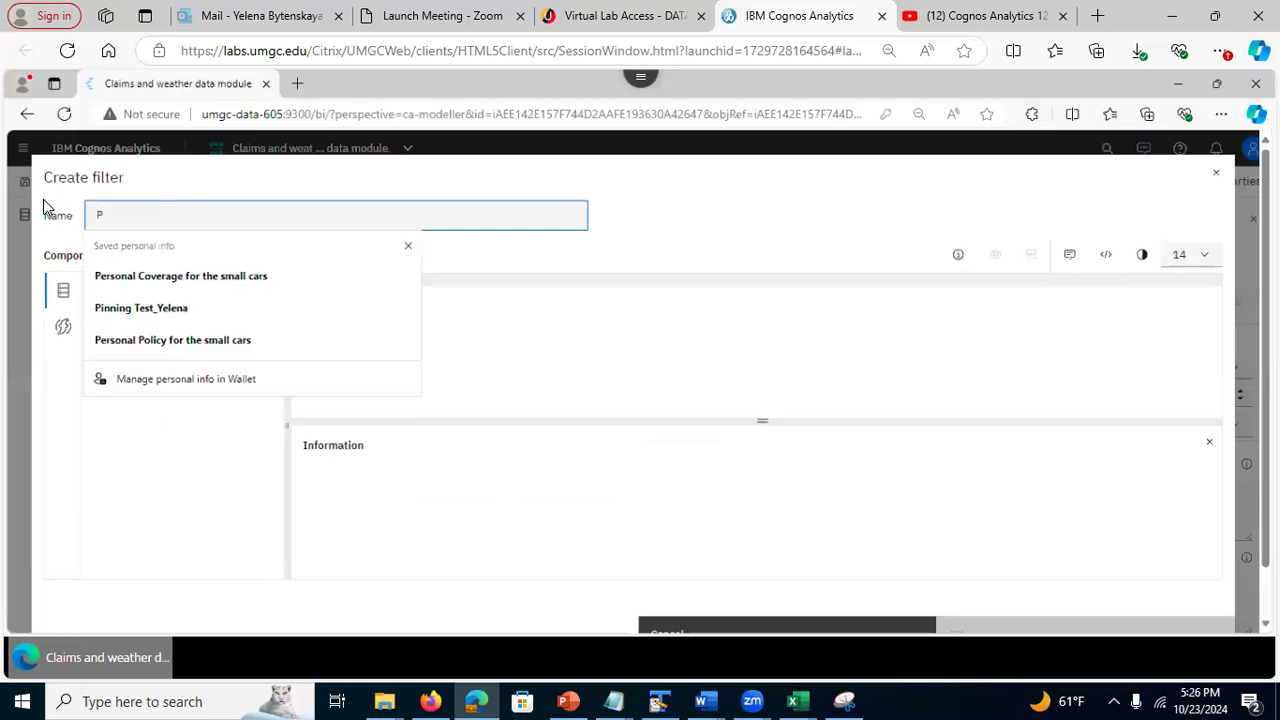
{"action": "left_click", "coordinate": [127, 275]}
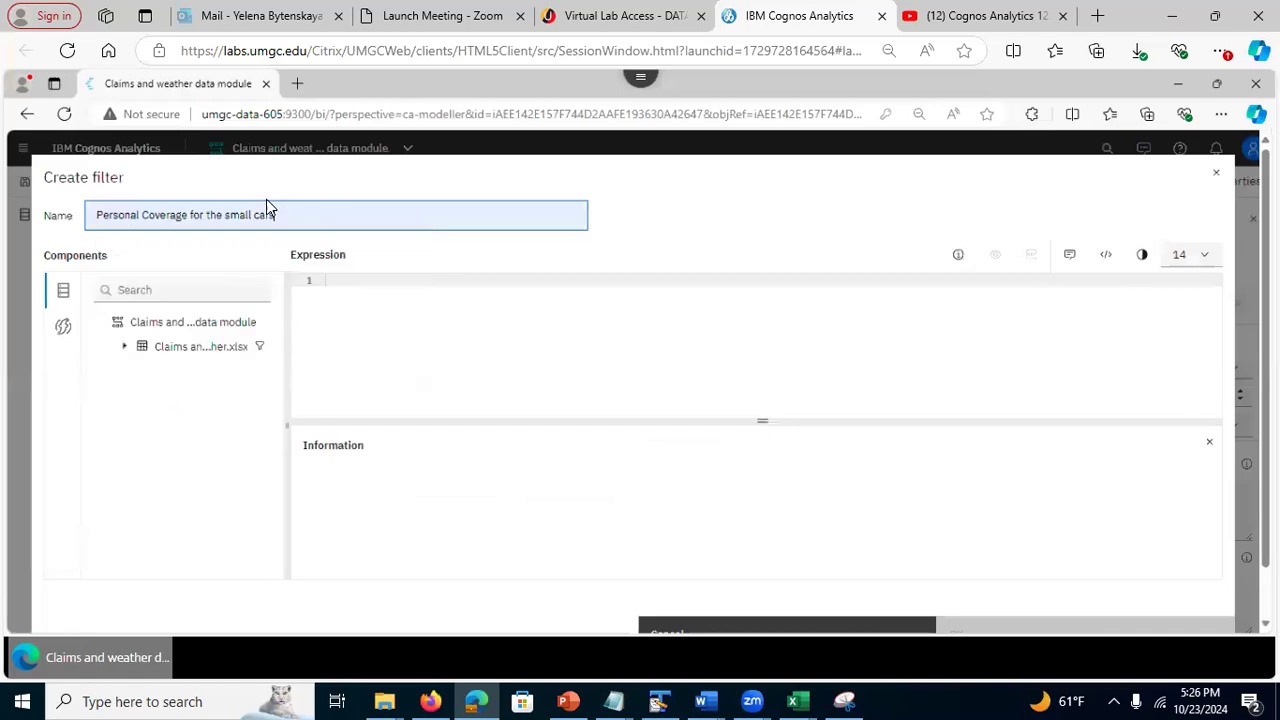
Enter "PacificWestCampaign_Copy.Policy_Type contains ('Personal') and PacificWestCampaign_Copy.Vehicle_Size contains ('Small')" as the filter expression, with three blank lines above it
{"action": "left_click", "coordinate": [328, 285]}
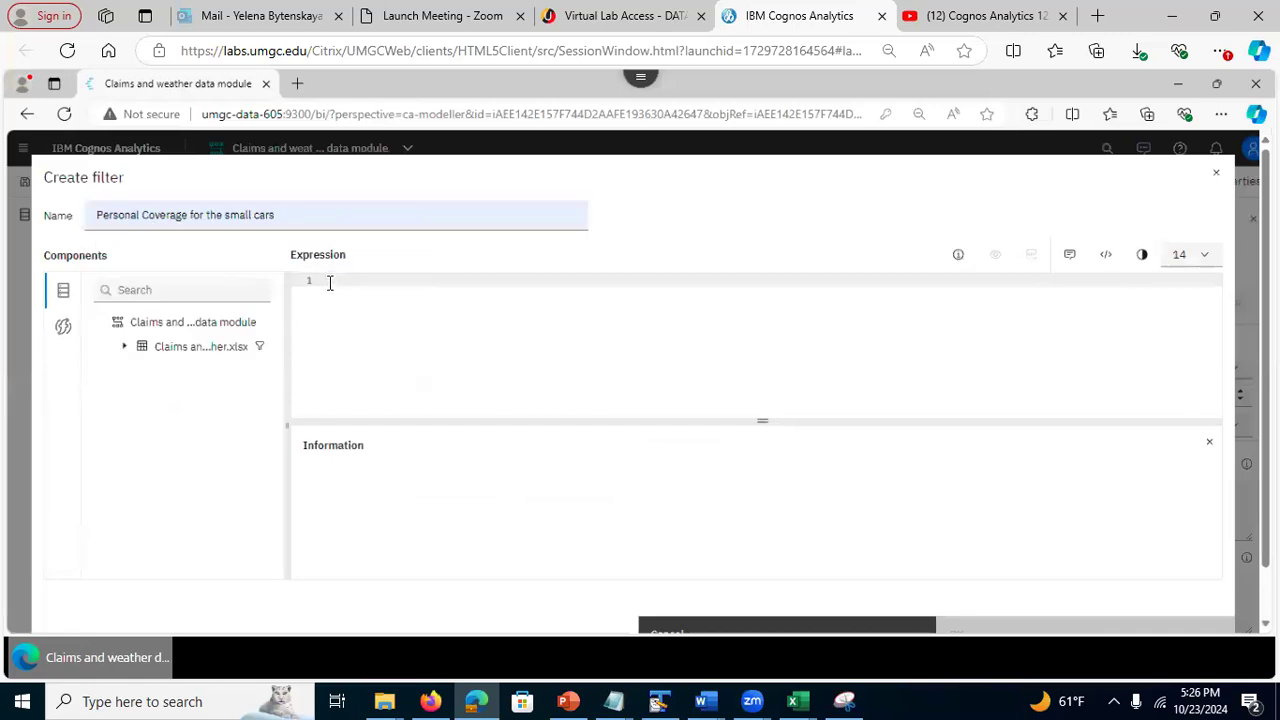
{"action": "type", "text": "PacificWestCampaign_Copy.Policy_Type contains ('Personal') and PacificWestCampaign_Copy.Vehicle_Size contains ('Small')"}
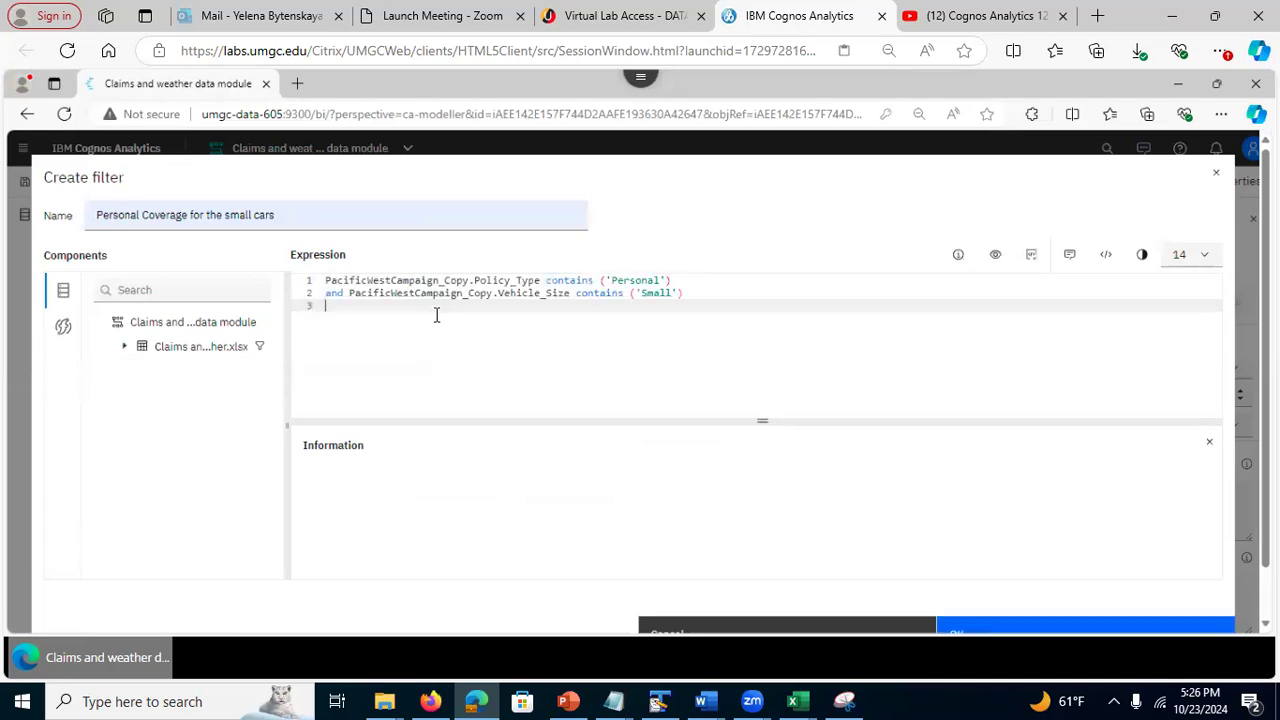
{"action": "left_click", "coordinate": [325, 281]}
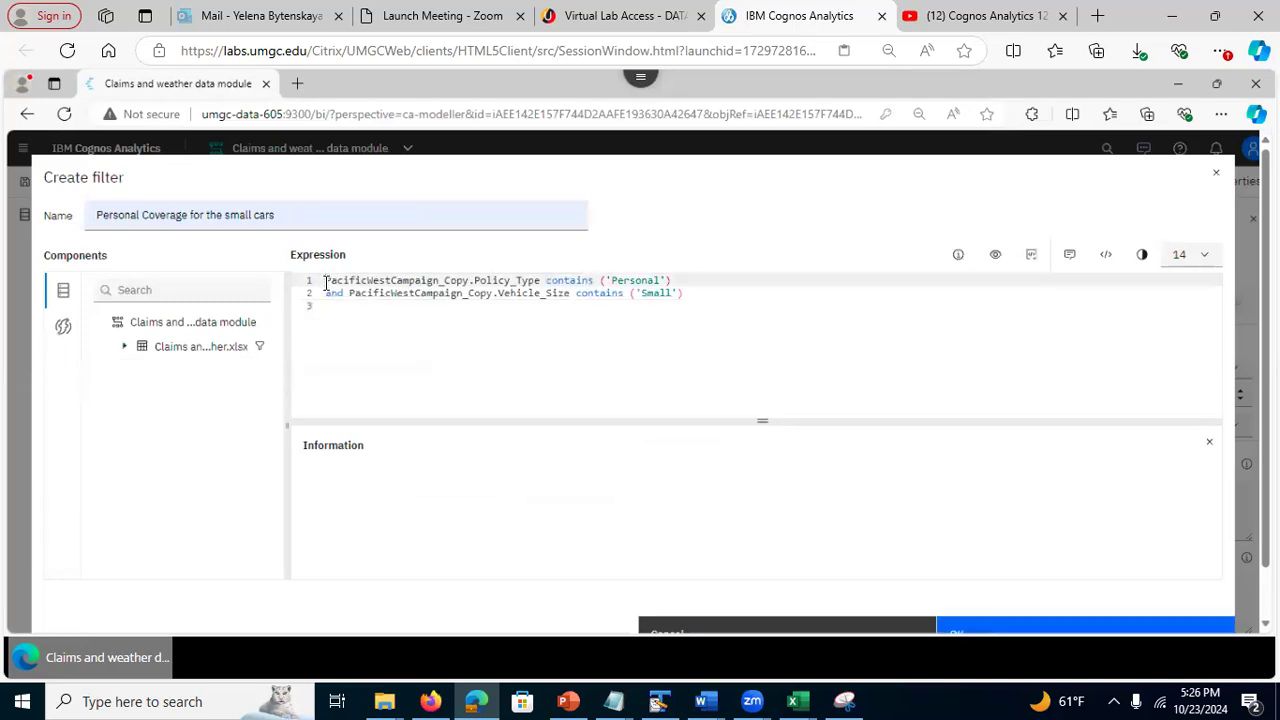
{"action": "key", "text": "Return"}
{"action": "key", "text": "Return"}
{"action": "key", "text": "Return"}
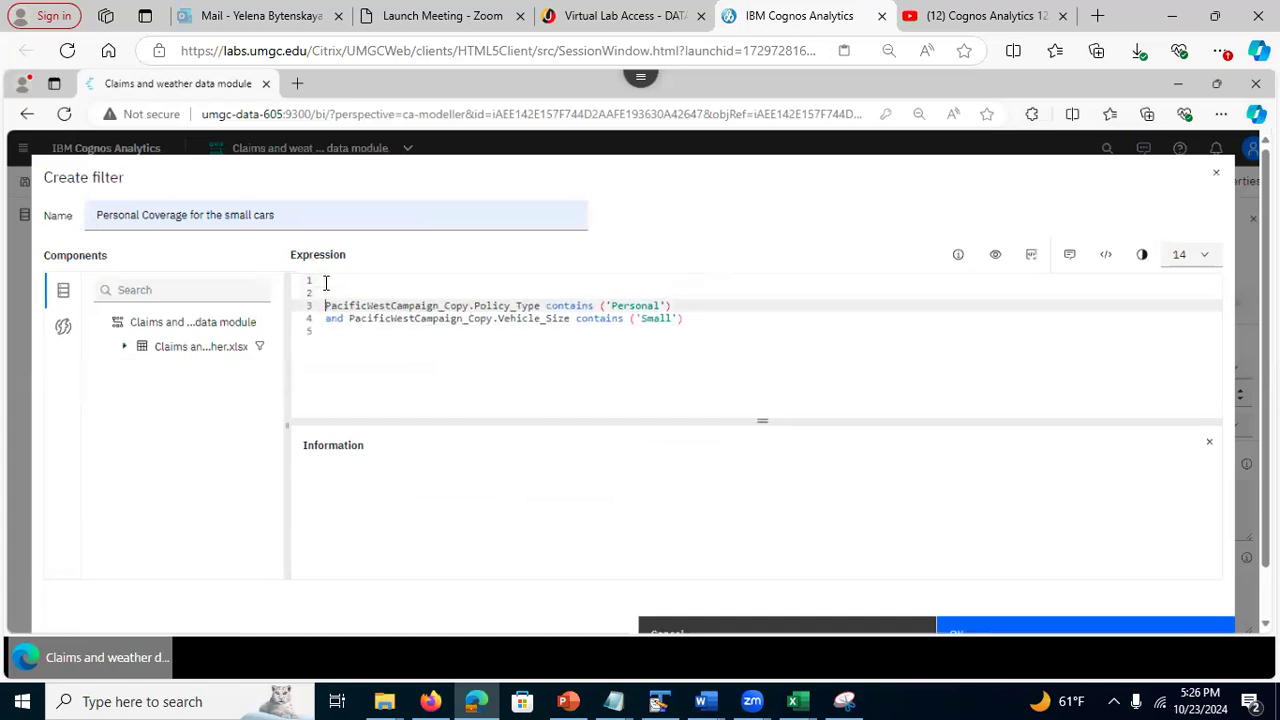
{"action": "left_click", "coordinate": [345, 283]}
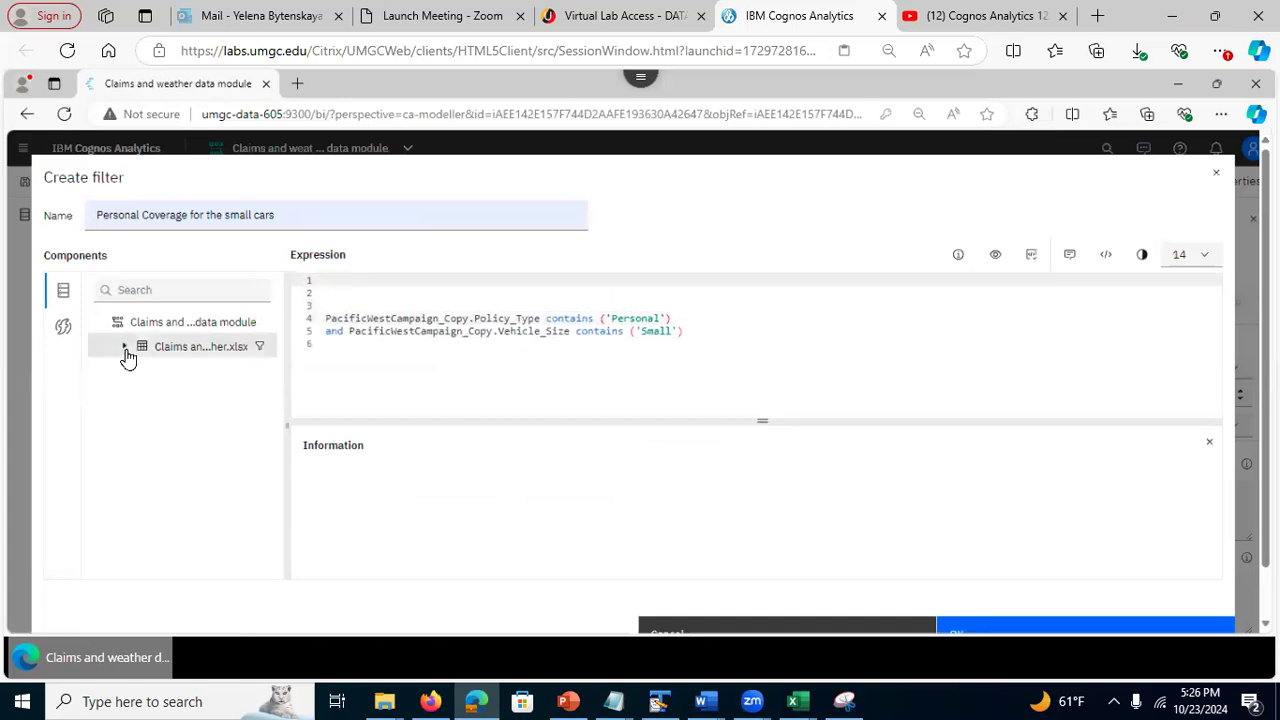
Search the data module's columns for "poli" and insert Policy Type on a blank line above the pasted expression
{"action": "left_click", "coordinate": [124, 349]}
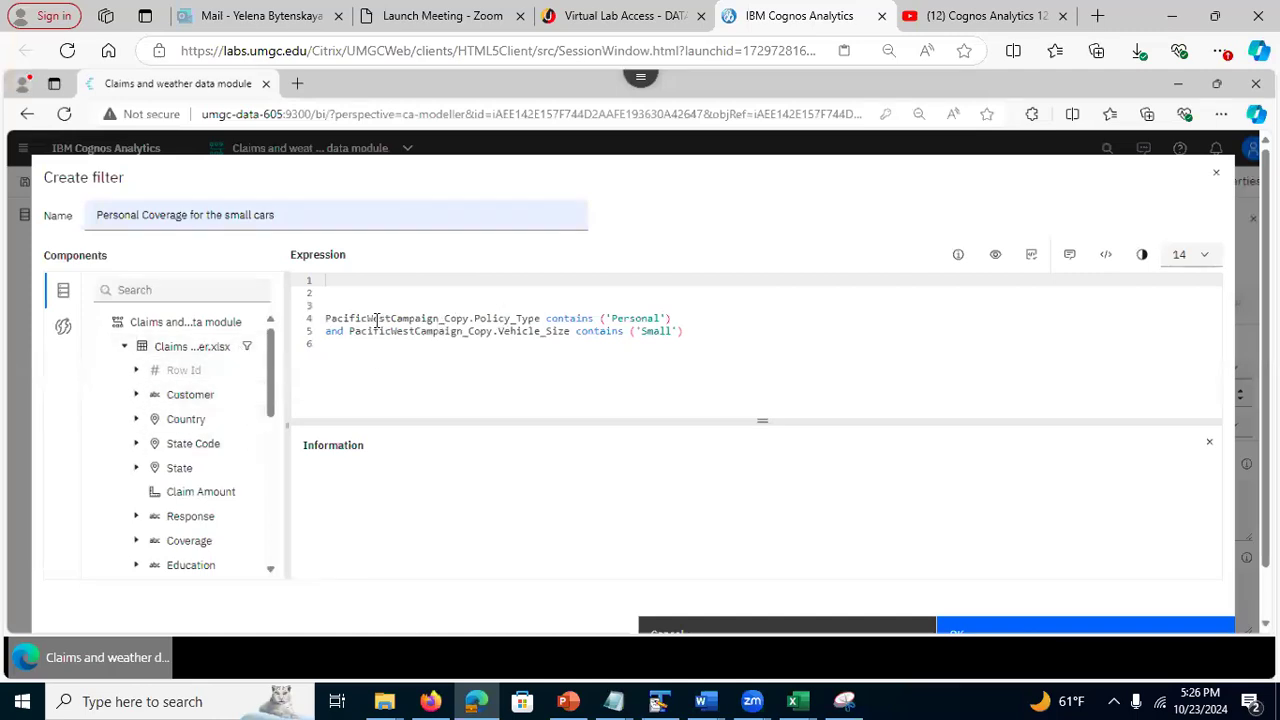
{"action": "left_click_drag", "start_coordinate": [270, 392], "coordinate": [278, 448]}
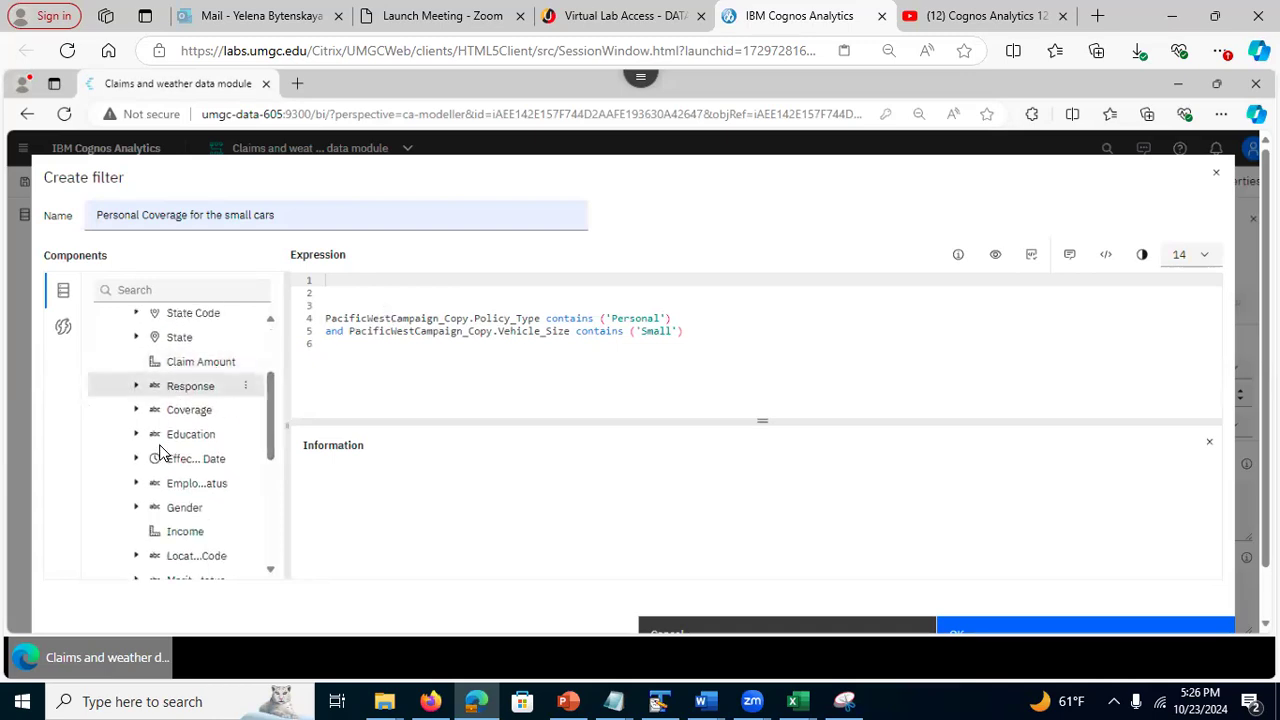
{"action": "left_click_drag", "start_coordinate": [268, 416], "coordinate": [266, 456]}
{"action": "scroll", "coordinate": [251, 392], "scroll_direction": "up", "scroll_amount": 4}
{"action": "left_click", "coordinate": [138, 290]}
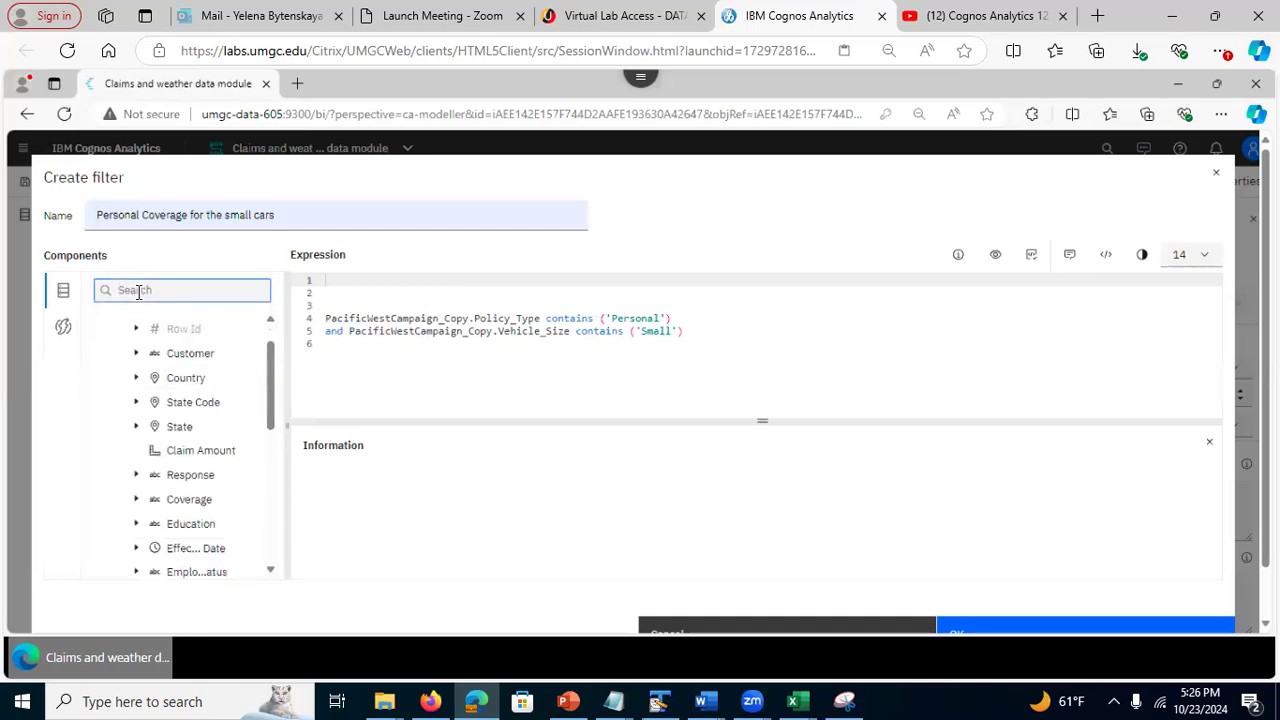
{"action": "type", "text": "pol"}
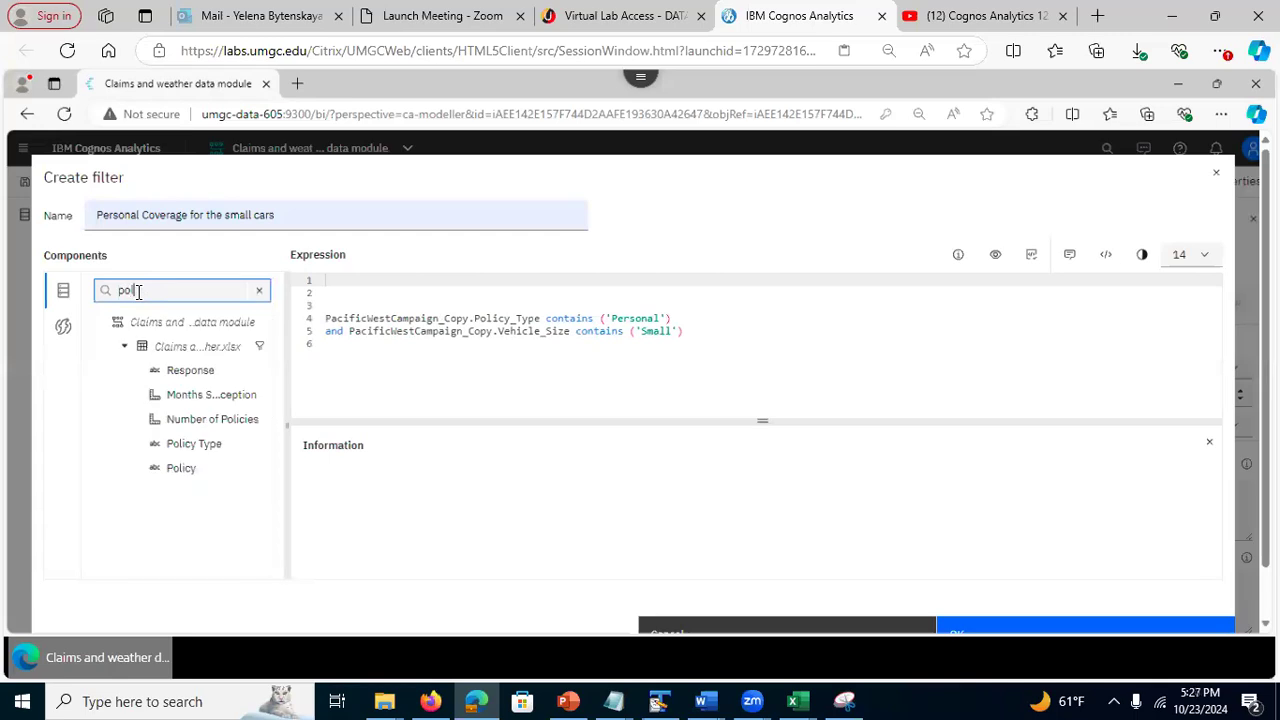
{"action": "type", "text": "i"}
{"action": "left_click_drag", "start_coordinate": [180, 419], "coordinate": [327, 290]}
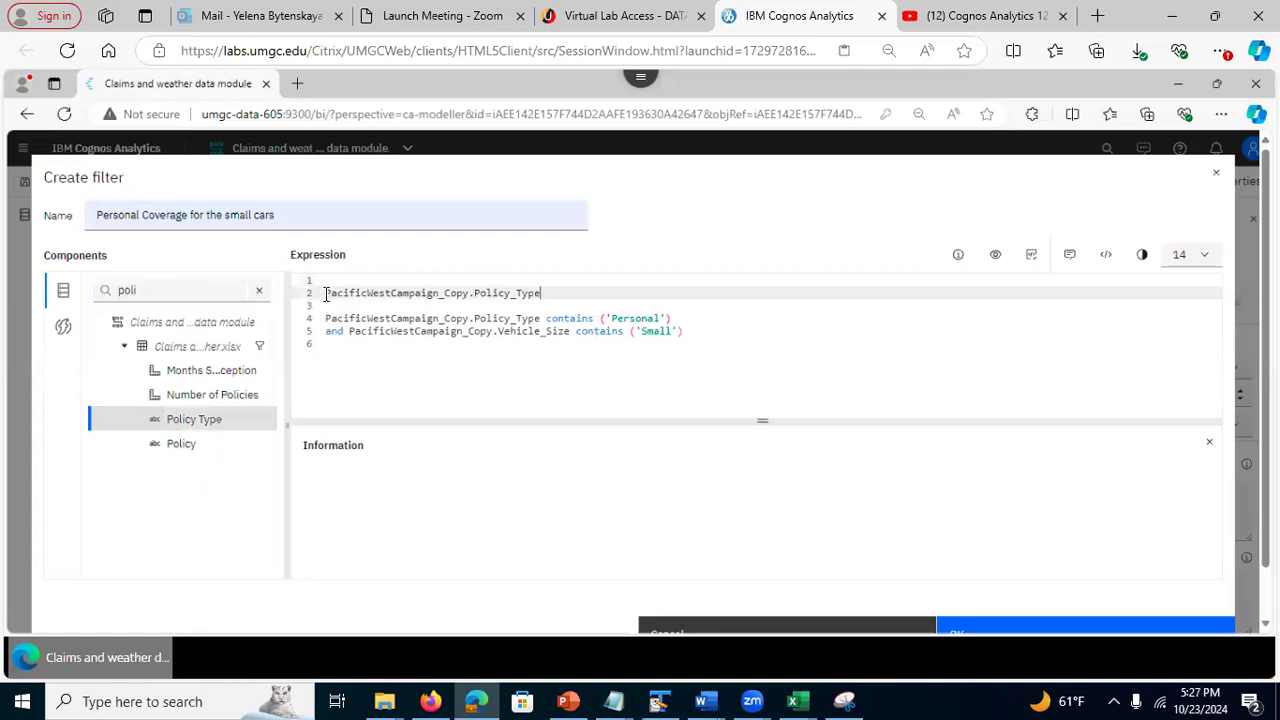
Remove the inserted Policy Type reference and the blank lines above the filter expression so the expression starts on line 1
{"action": "left_click_drag", "start_coordinate": [326, 293], "coordinate": [474, 293]}
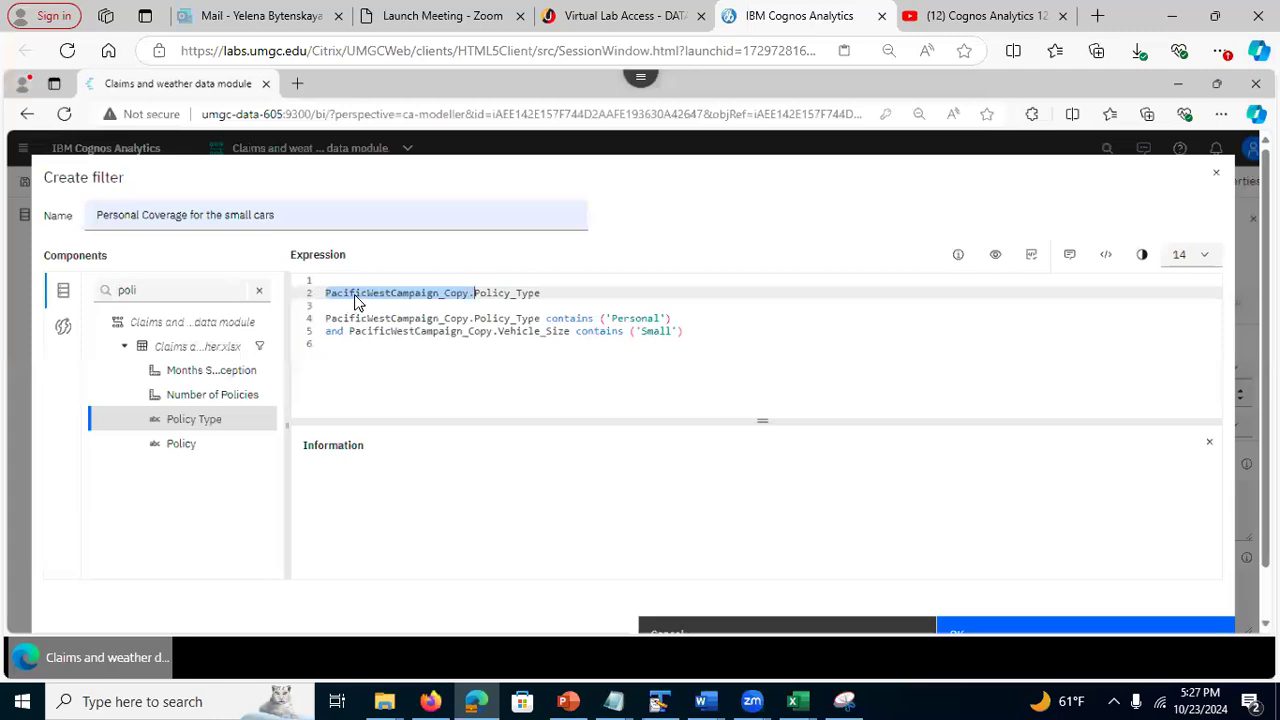
{"action": "left_click", "coordinate": [500, 292]}
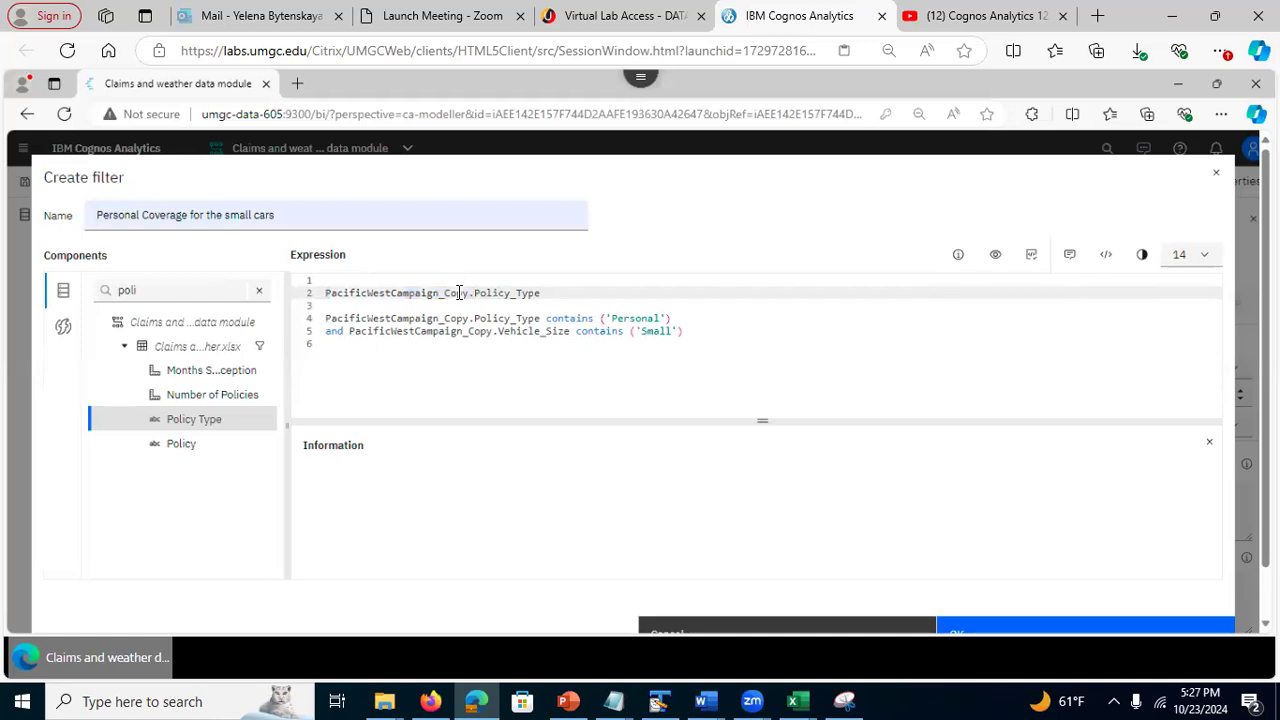
{"action": "left_click_drag", "start_coordinate": [570, 299], "coordinate": [314, 290]}
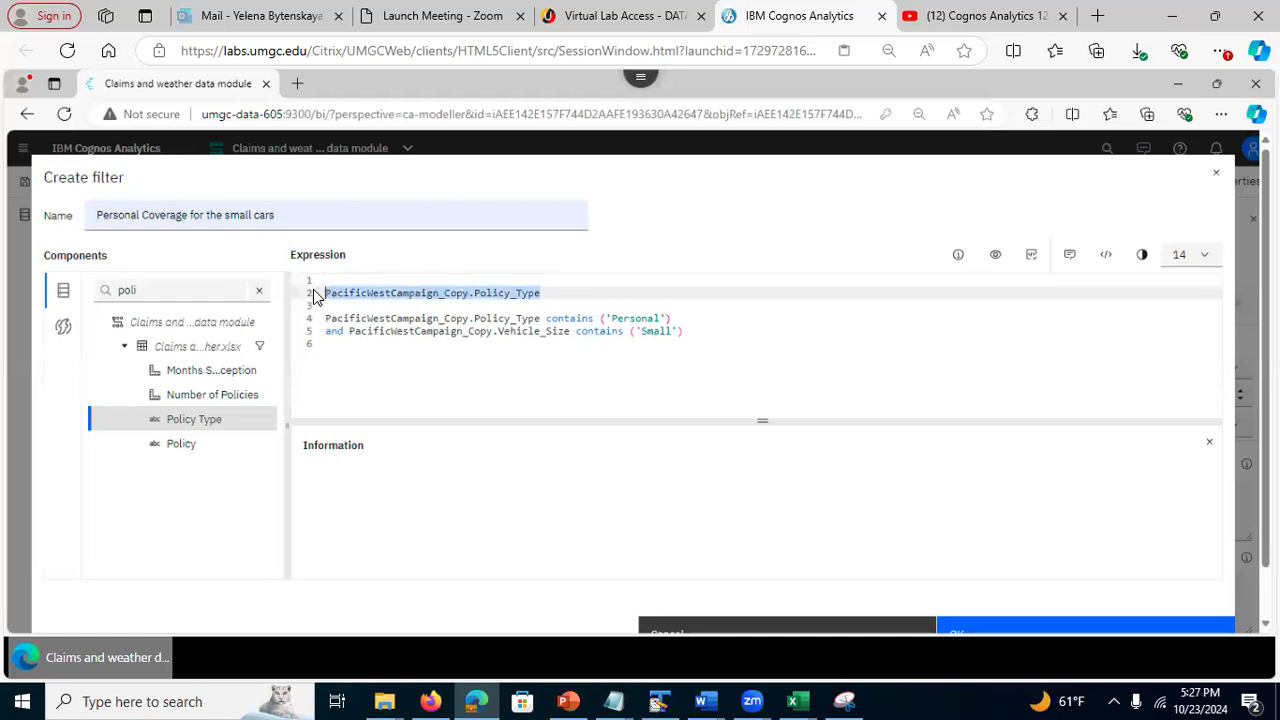
{"action": "key", "text": "BackSpace"}
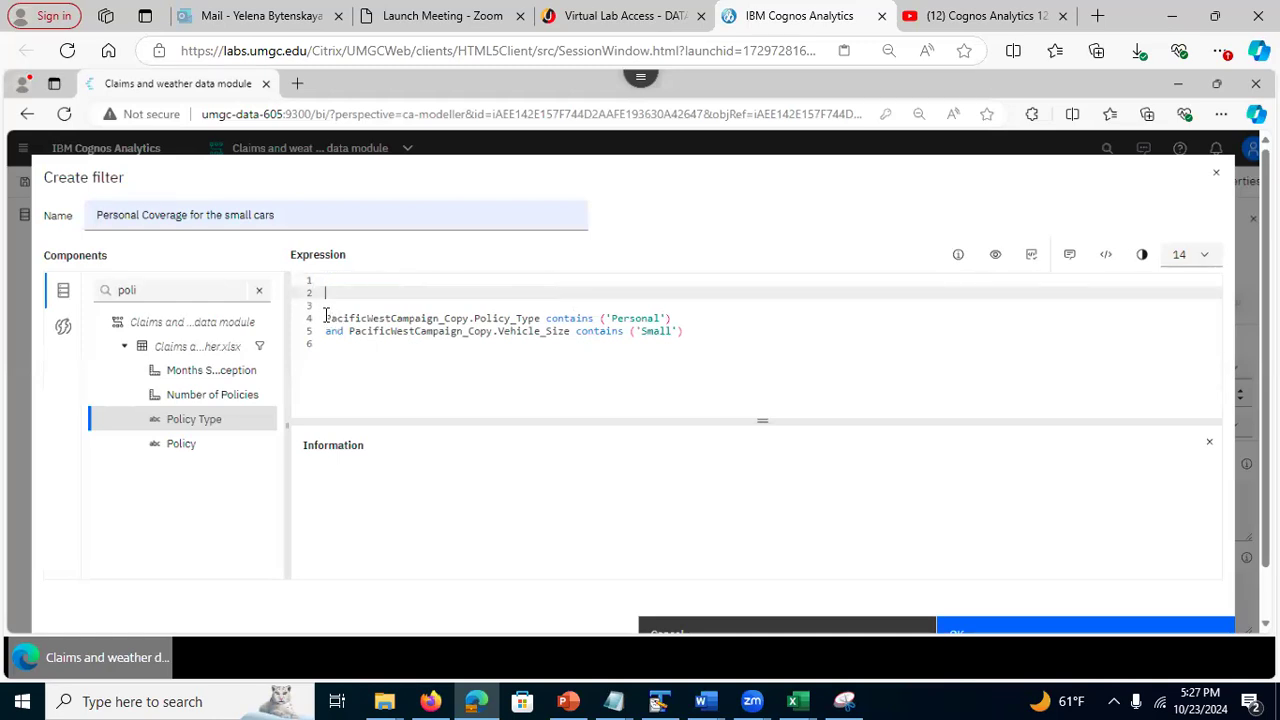
{"action": "left_click", "coordinate": [325, 316]}
{"action": "key", "text": "BackSpace"}
{"action": "key", "text": "BackSpace"}
{"action": "key", "text": "BackSpace"}
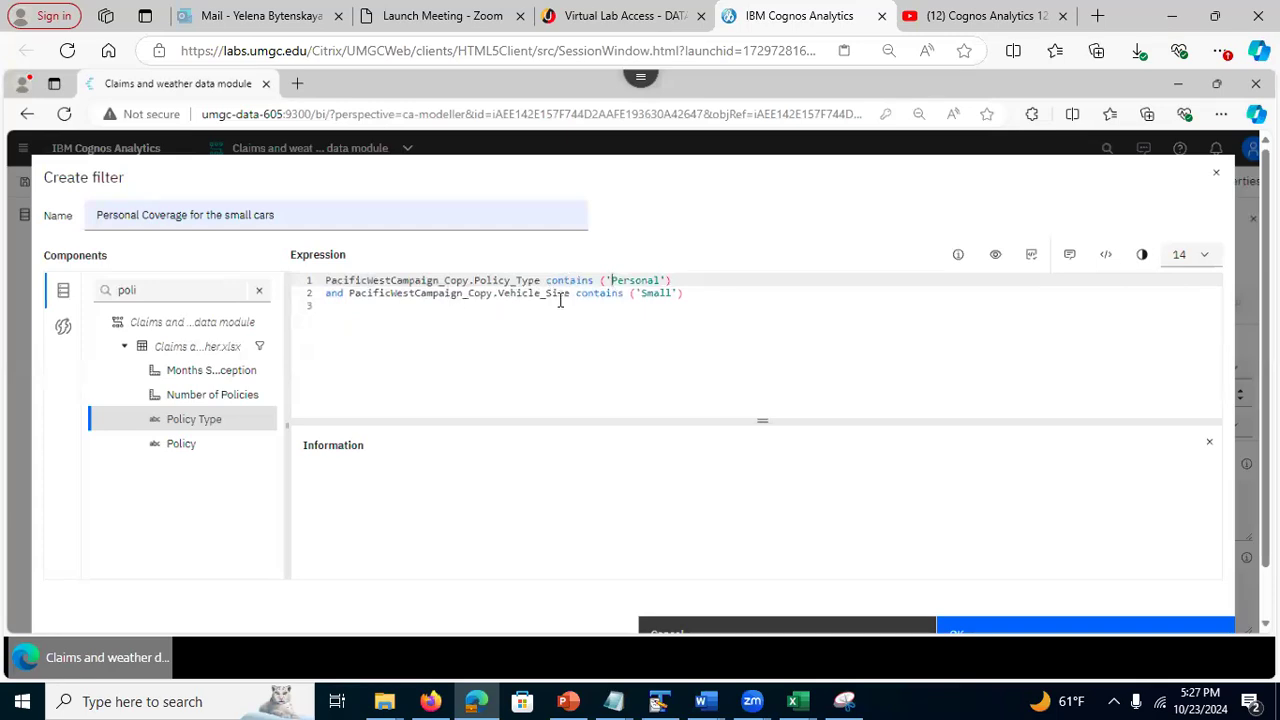
Check the 'Small' criterion and the filter name, and confirm the Personal Coverage for the small cars filter
{"action": "left_click", "coordinate": [641, 292]}
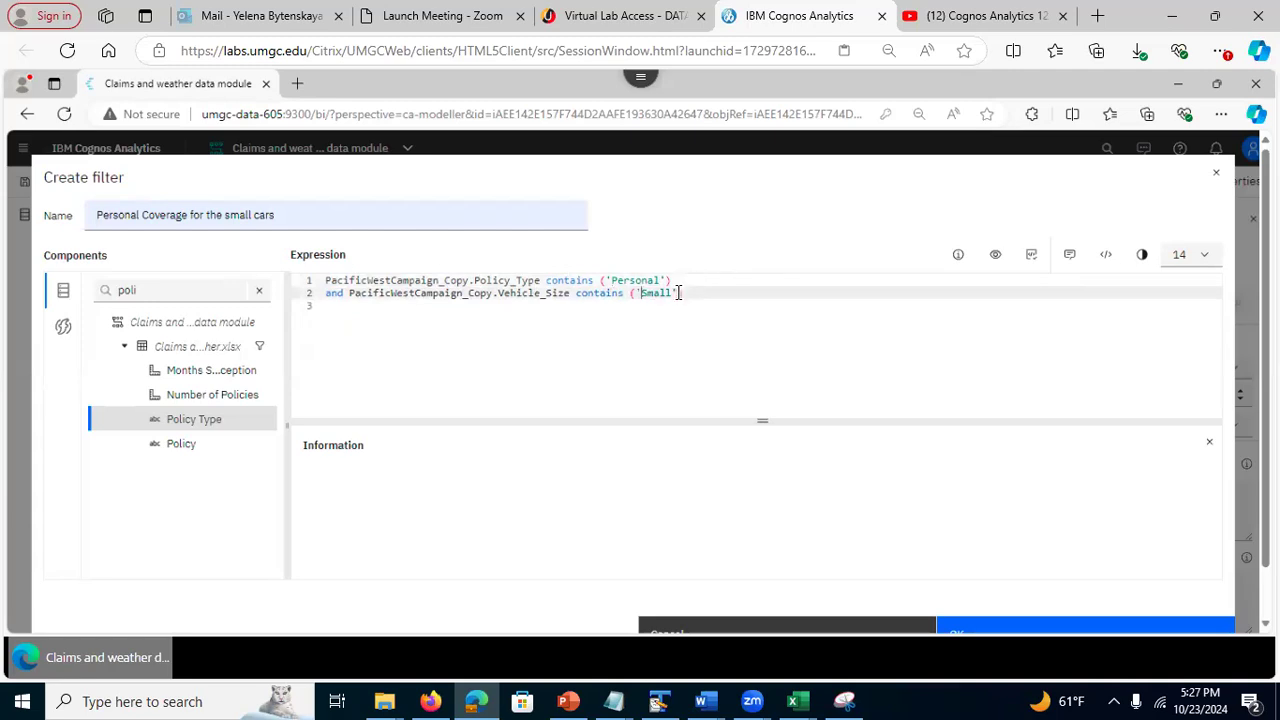
{"action": "left_click", "coordinate": [284, 214]}
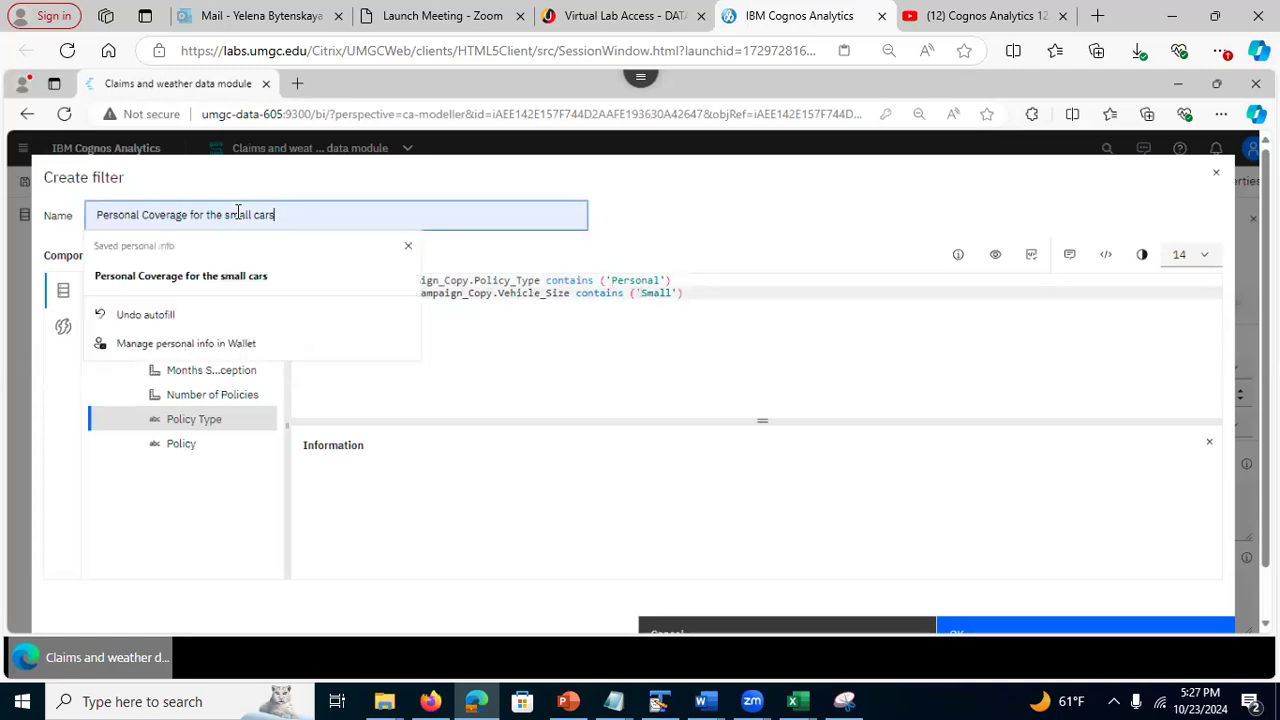
{"action": "left_click", "coordinate": [777, 326]}
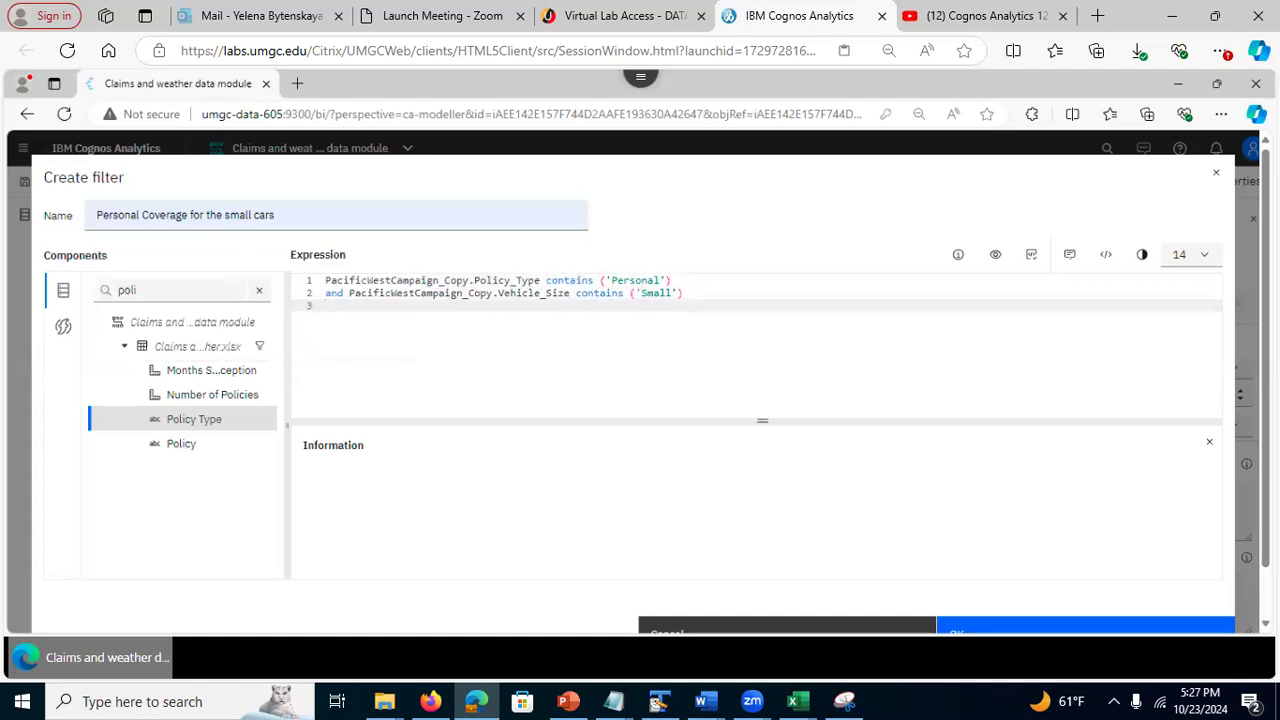
{"action": "left_click_drag", "start_coordinate": [1266, 400], "coordinate": [1266, 447]}
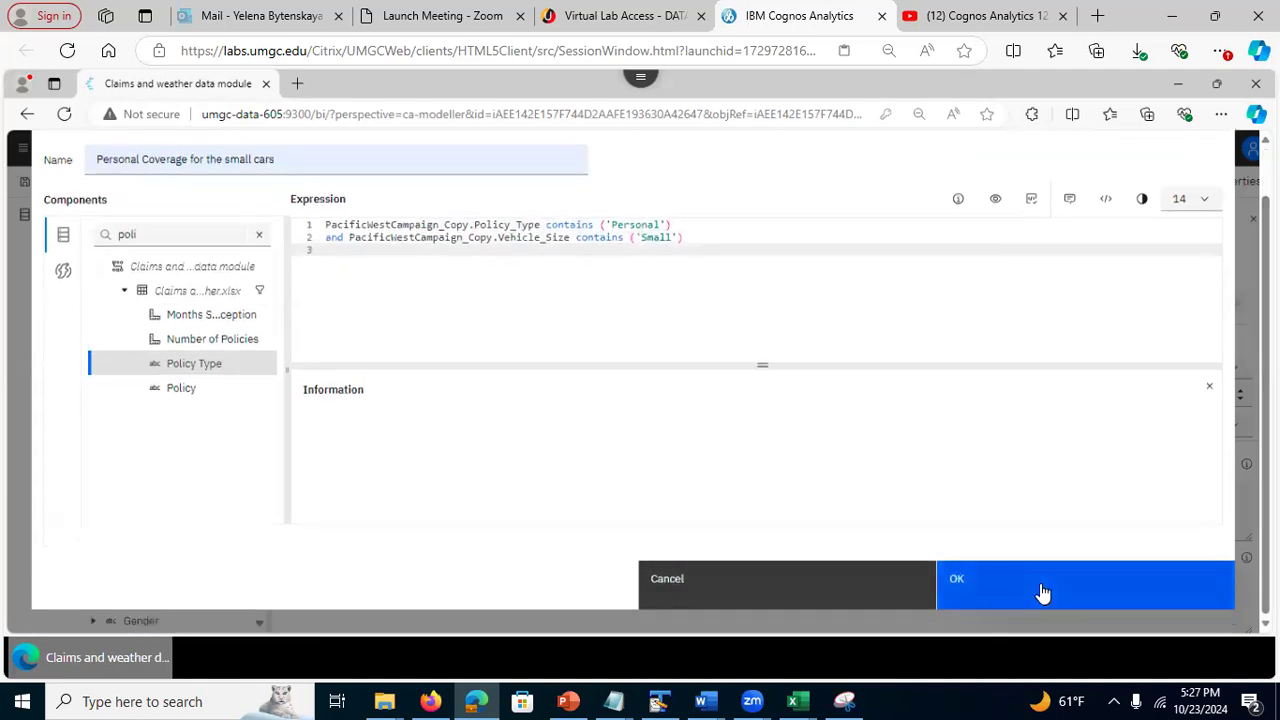
{"action": "left_click", "coordinate": [1043, 591]}
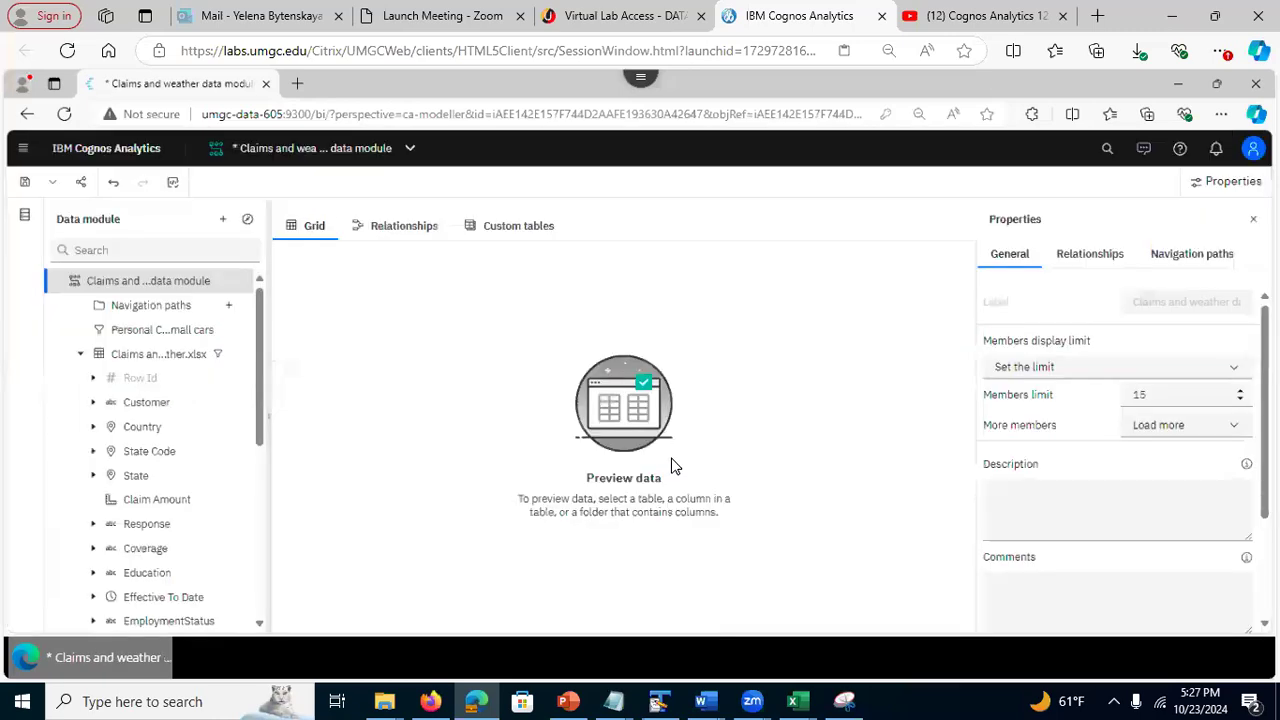
Preview the policy columns of the Claims and Weather.xlsx table in the grid and save the data module
{"action": "left_click", "coordinate": [160, 360]}
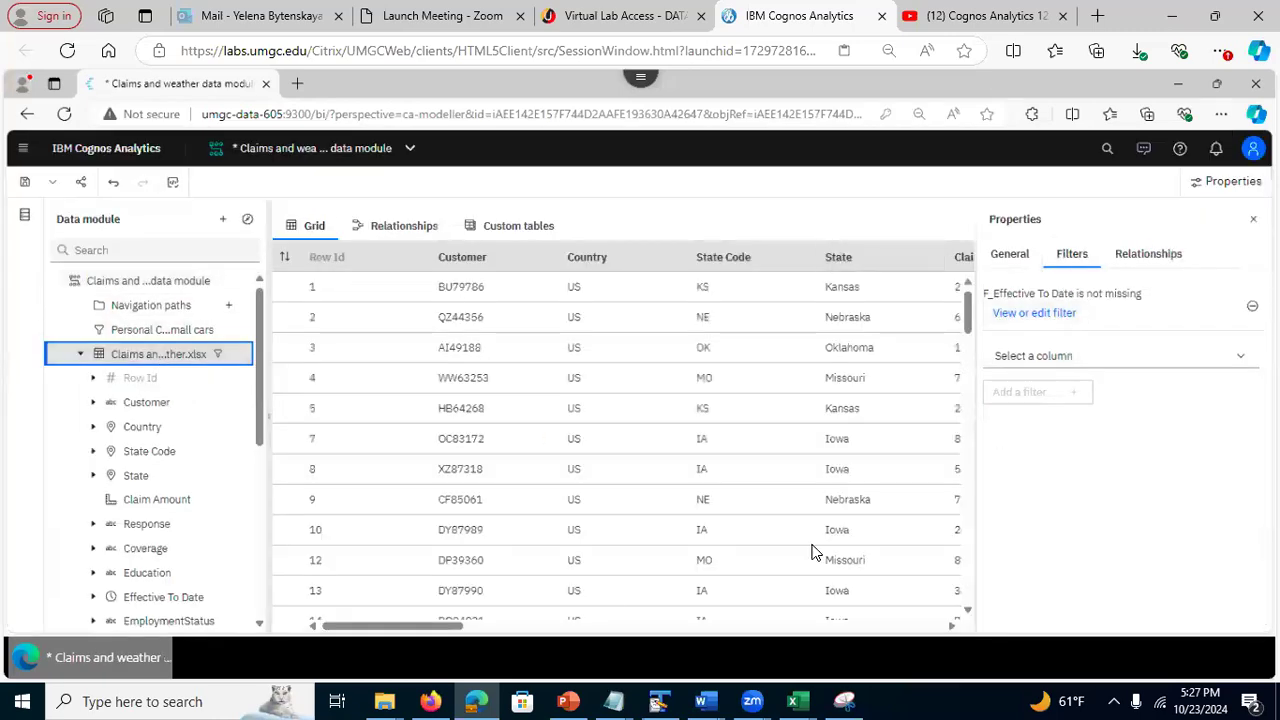
{"action": "left_click_drag", "start_coordinate": [390, 630], "coordinate": [877, 626]}
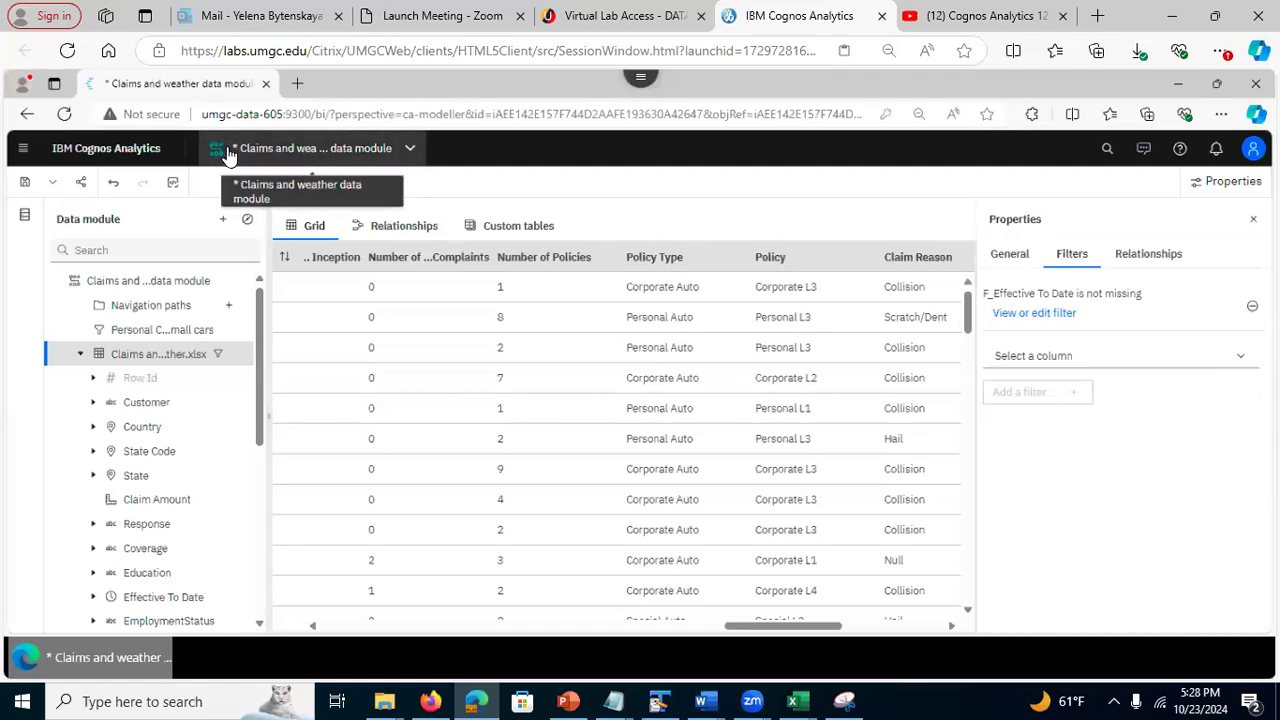
{"action": "left_click", "coordinate": [24, 187]}
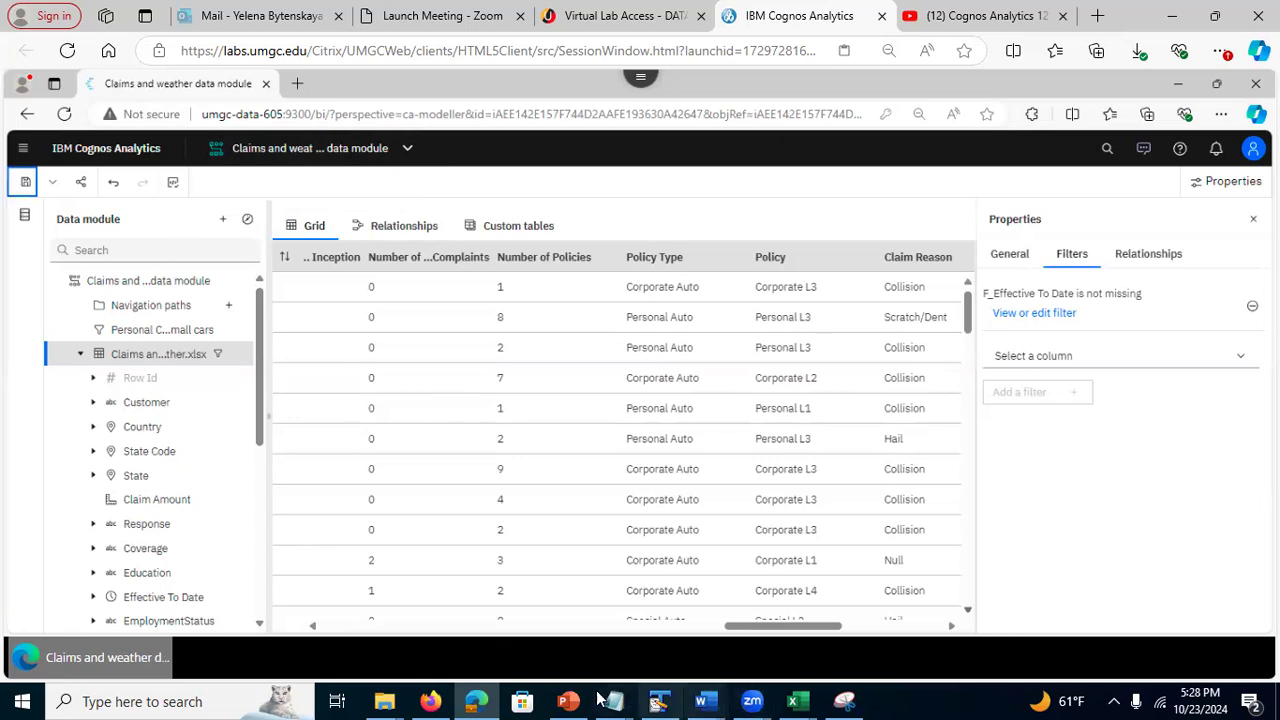
Switch to PowerPoint, consult the slide on filling in missing income values with an average income, and return to Cognos Analytics
{"action": "left_click", "coordinate": [568, 700]}
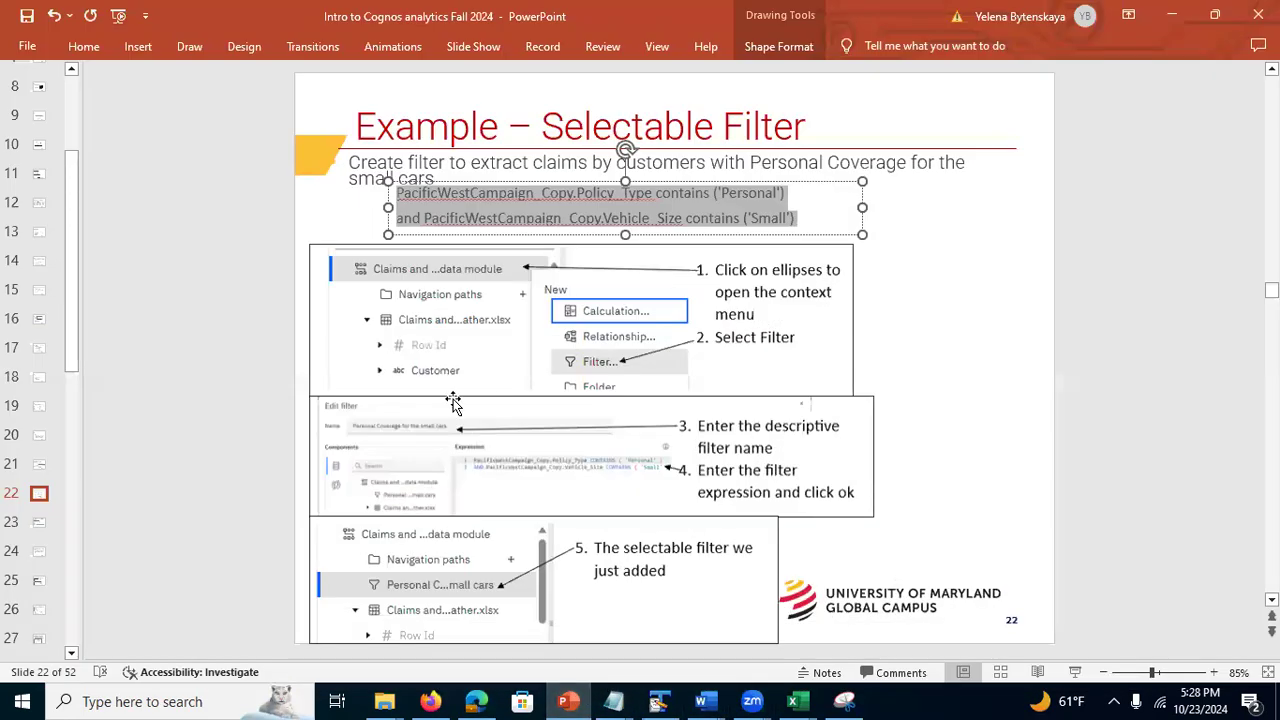
{"action": "left_click", "coordinate": [38, 524]}
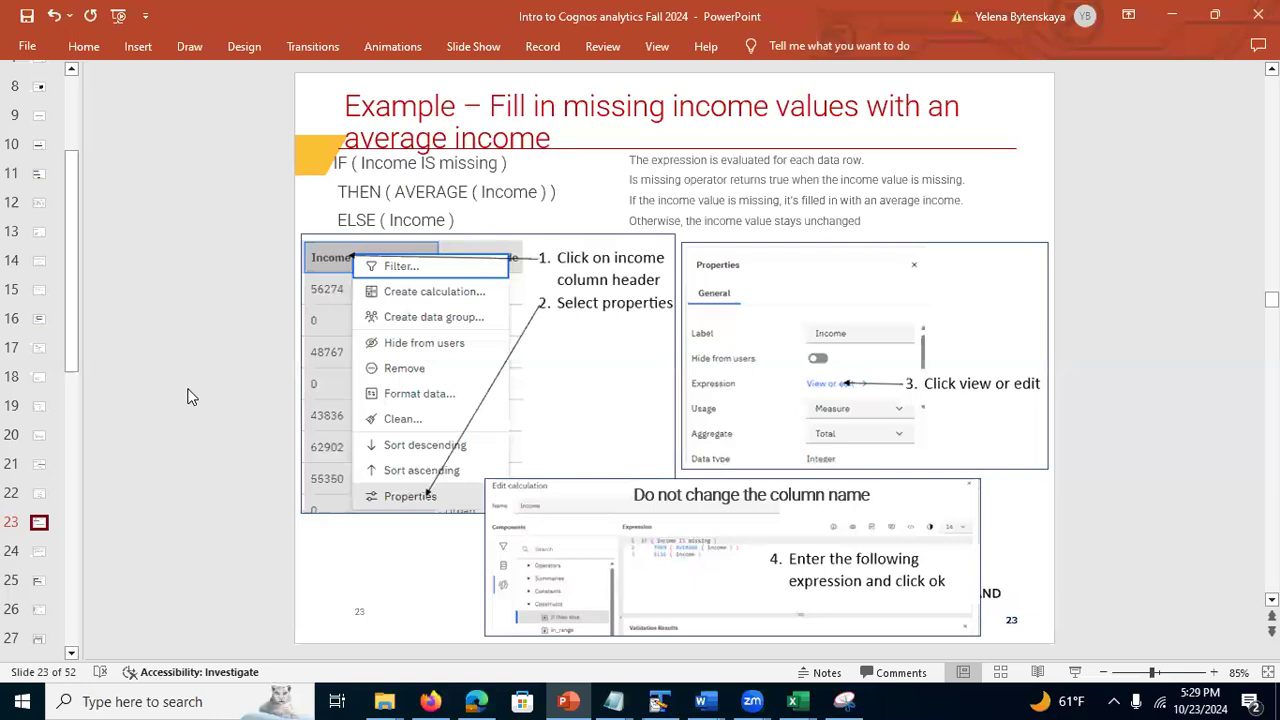
{"action": "left_click", "coordinate": [1172, 20]}
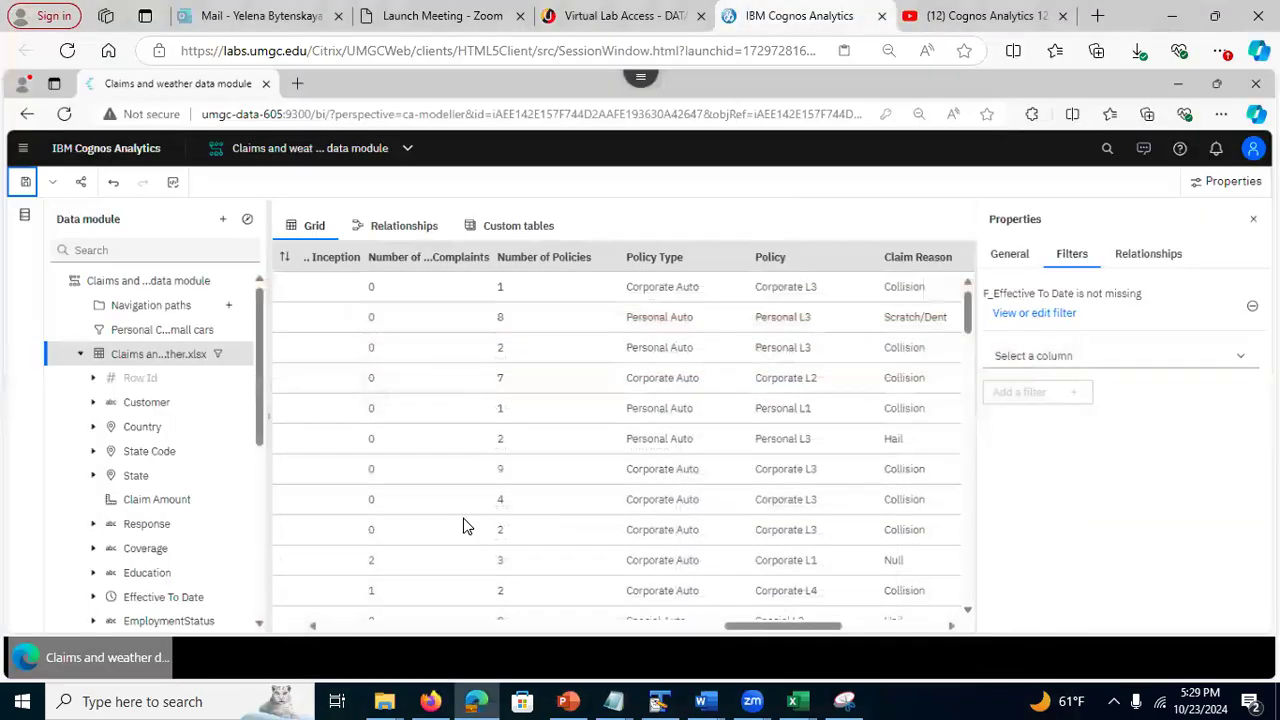
Find the Income column in the data module and open its expression for editing from its properties
{"action": "left_click_drag", "start_coordinate": [744, 619], "coordinate": [939, 630]}
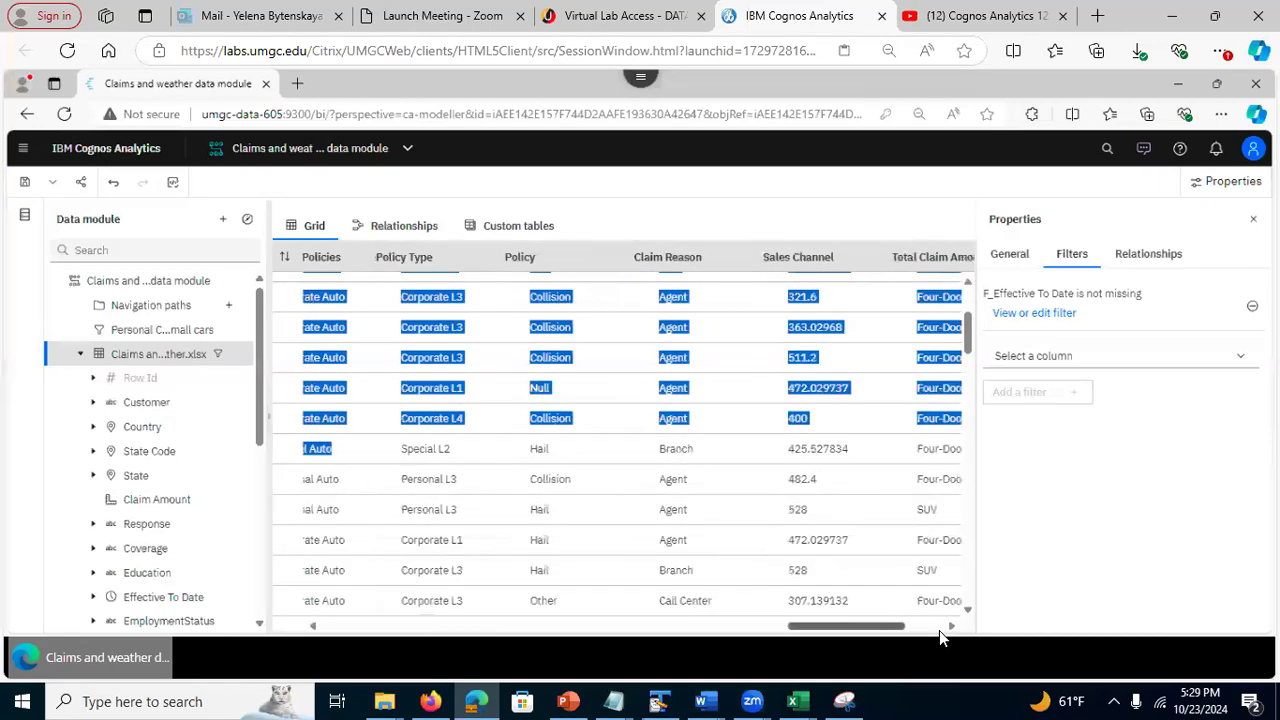
{"action": "left_click", "coordinate": [852, 512]}
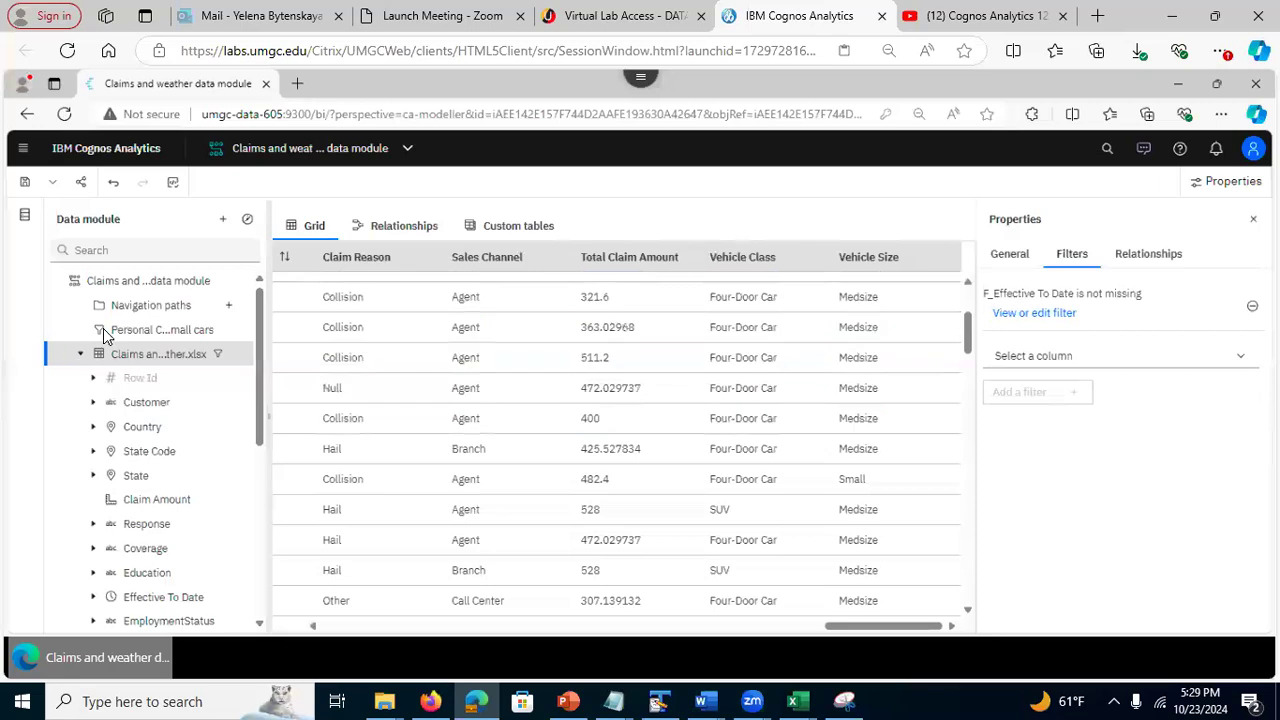
{"action": "left_click_drag", "start_coordinate": [257, 367], "coordinate": [255, 437]}
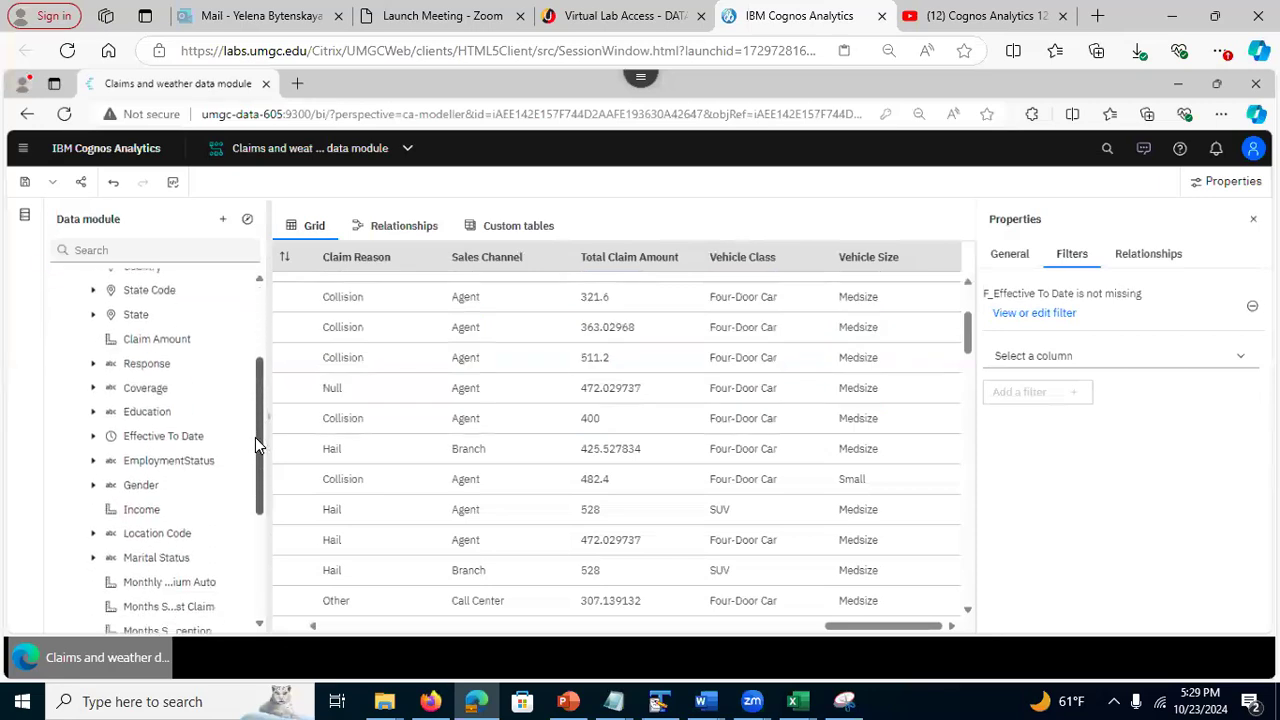
{"action": "left_click", "coordinate": [236, 512]}
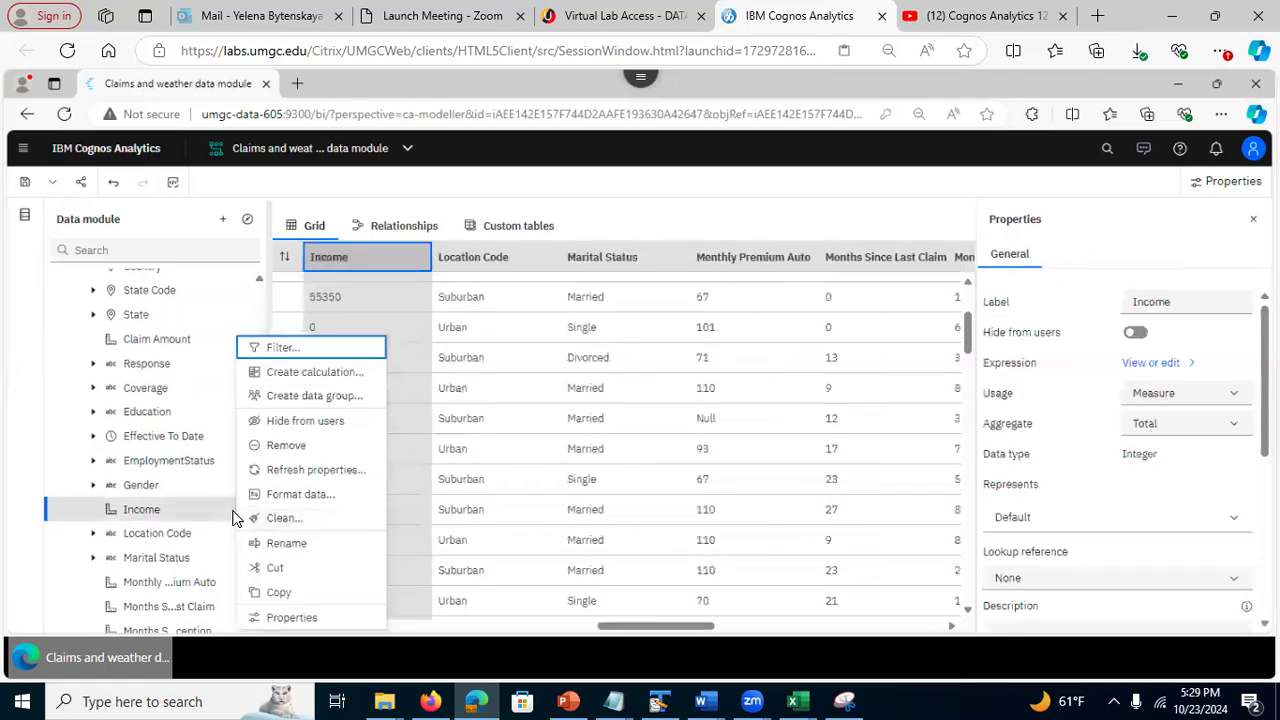
{"action": "left_click", "coordinate": [270, 614]}
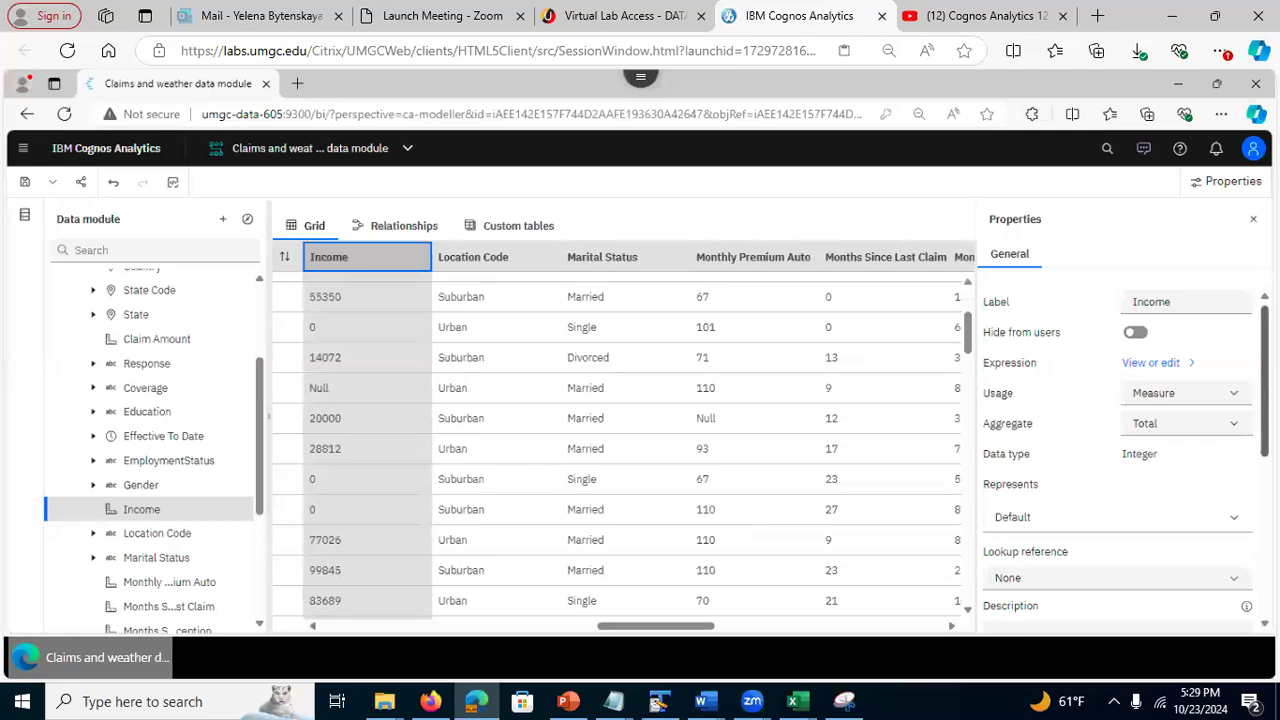
{"action": "left_click", "coordinate": [1146, 367]}
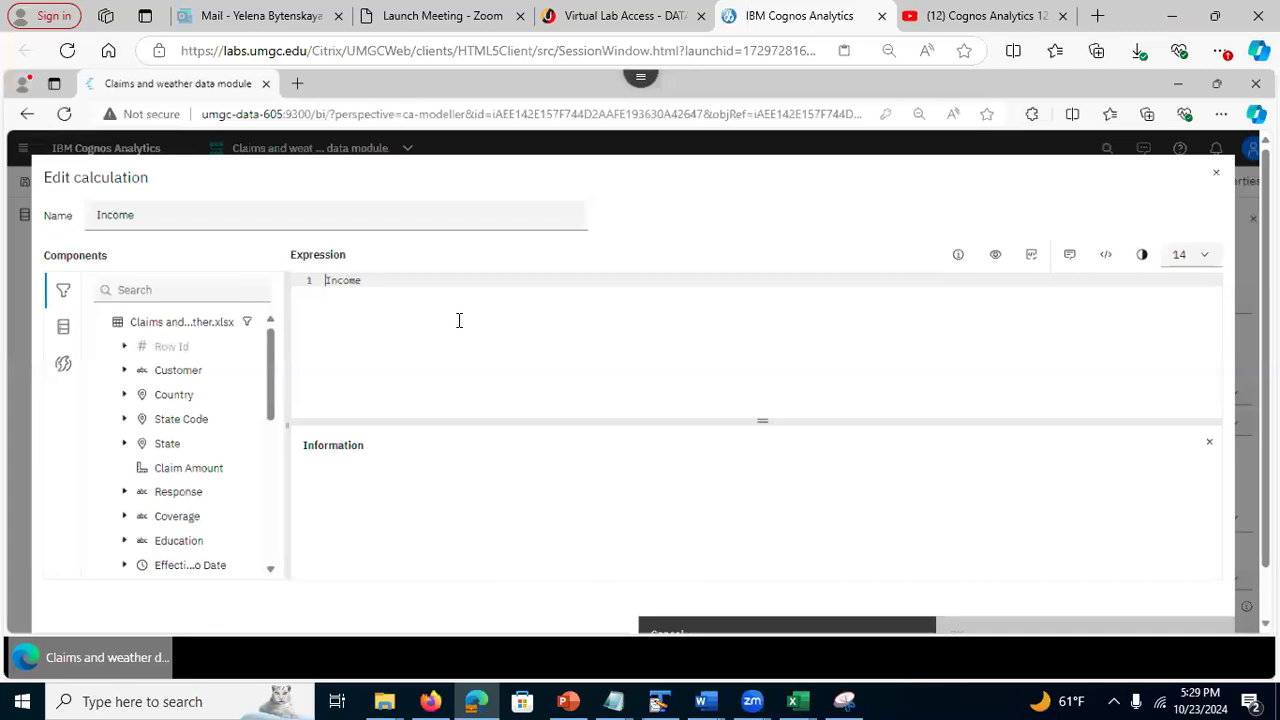
Insert an if then else construct on the first line of the Income expression, two lines above the existing Income reference
{"action": "key", "text": "Return"}
{"action": "key", "text": "Return"}
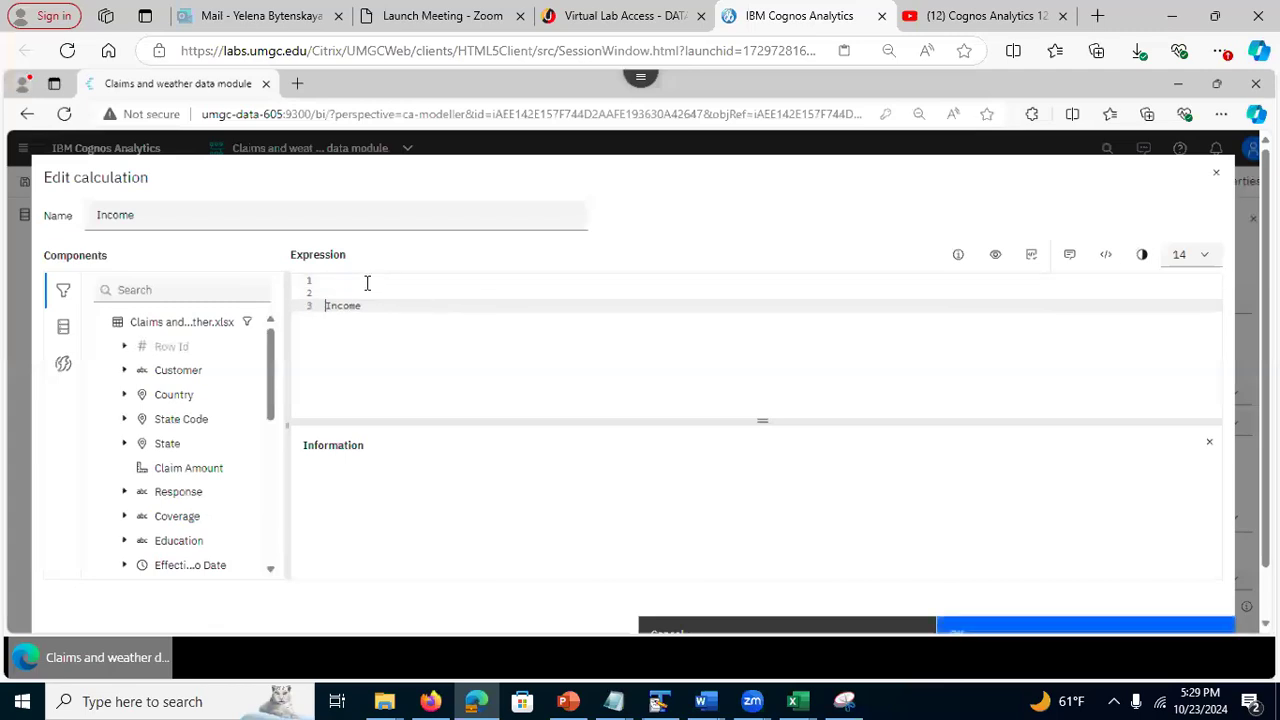
{"action": "left_click", "coordinate": [329, 280]}
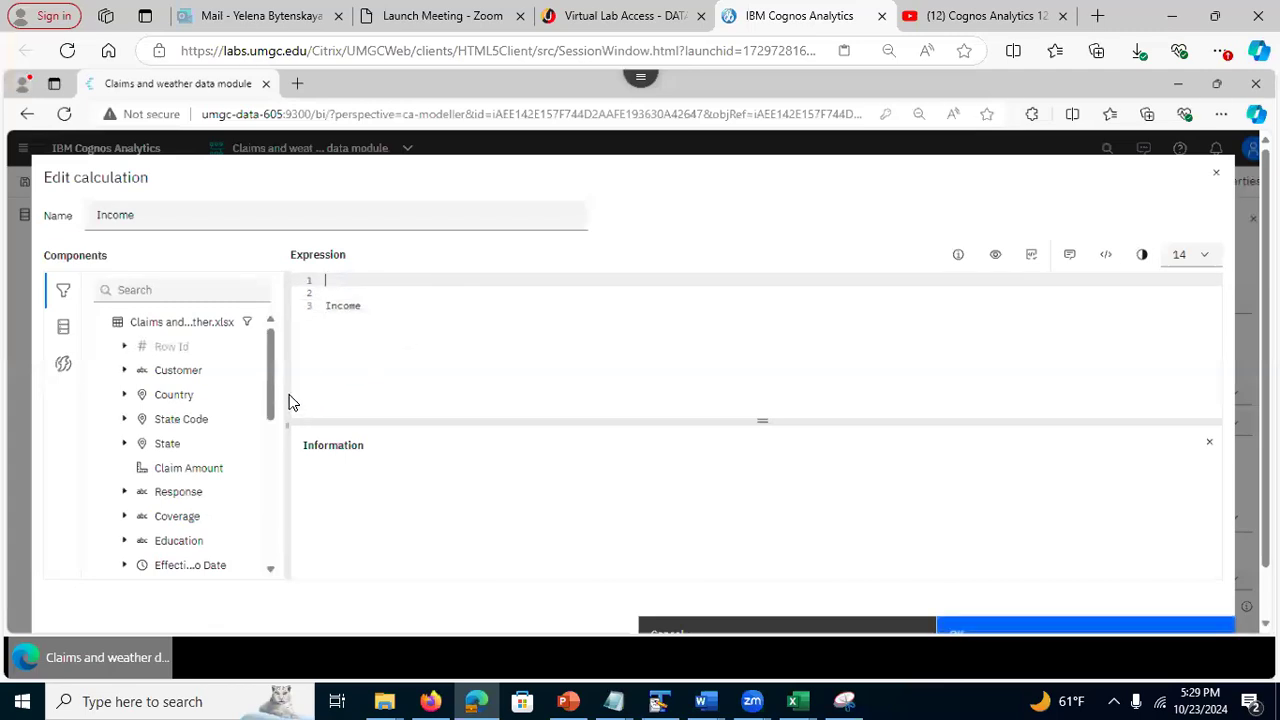
{"action": "left_click", "coordinate": [60, 370]}
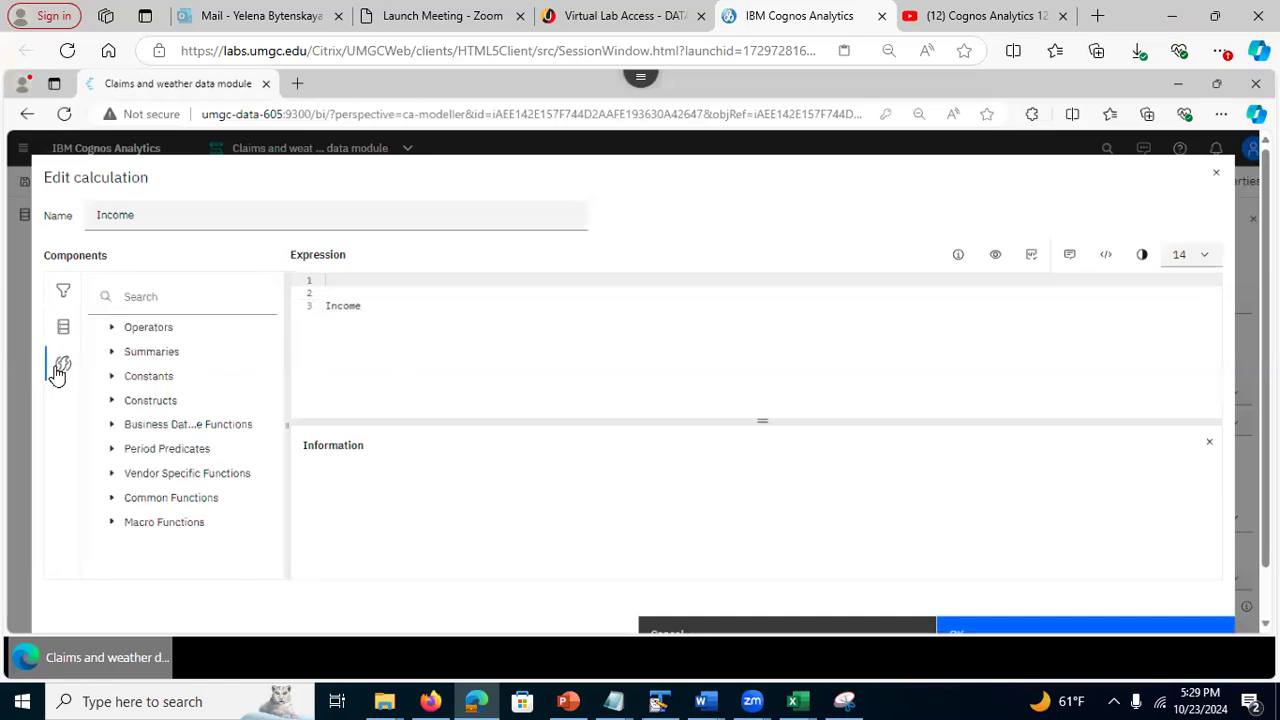
{"action": "left_click", "coordinate": [111, 400]}
{"action": "left_click_drag", "start_coordinate": [193, 433], "coordinate": [338, 281]}
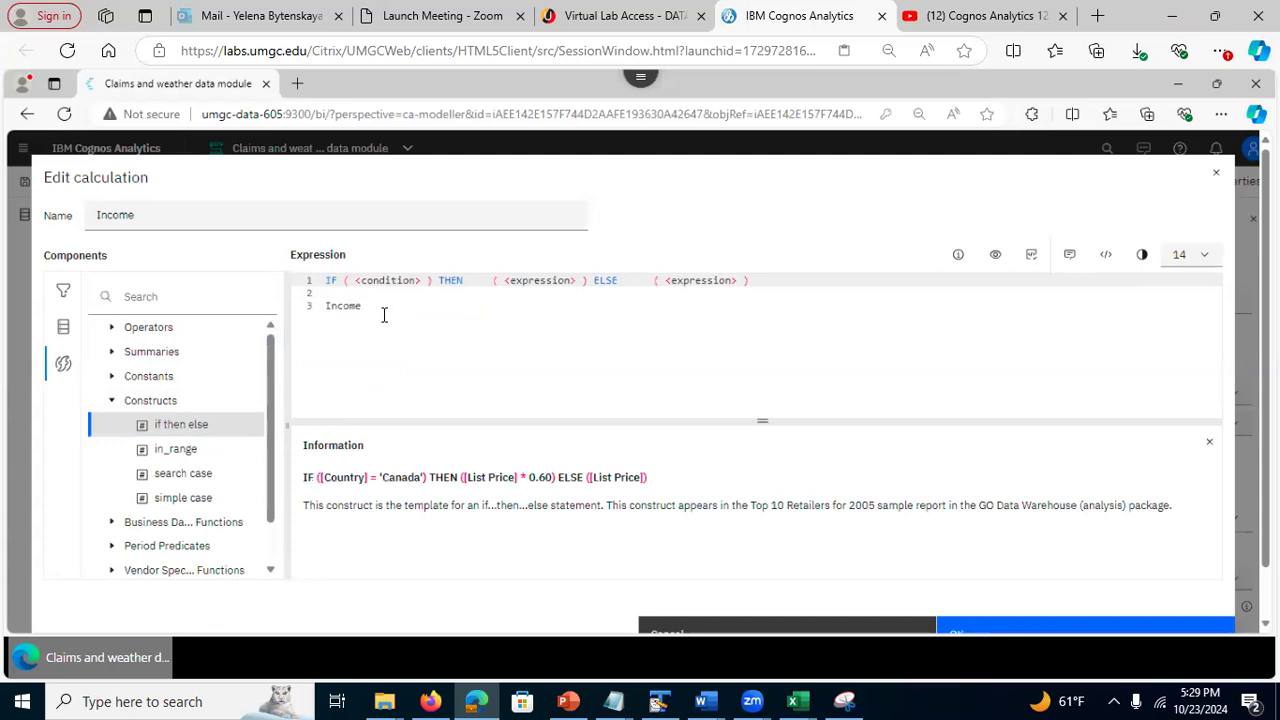
Move the Income reference from line 3 into the ELSE branch, replacing its expression placeholder
{"action": "left_click_drag", "start_coordinate": [362, 306], "coordinate": [320, 310]}
{"action": "key", "text": "ctrl+x"}
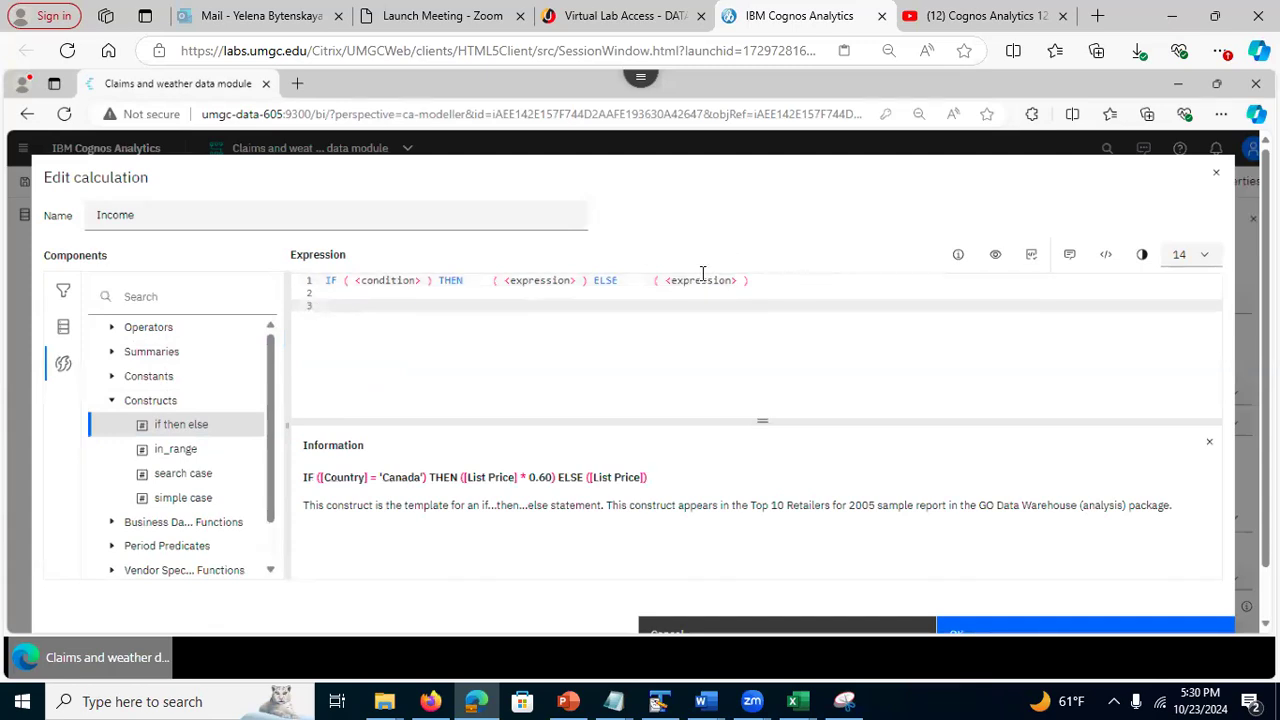
{"action": "left_click_drag", "start_coordinate": [666, 280], "coordinate": [738, 278]}
{"action": "key", "text": "ctrl+v"}
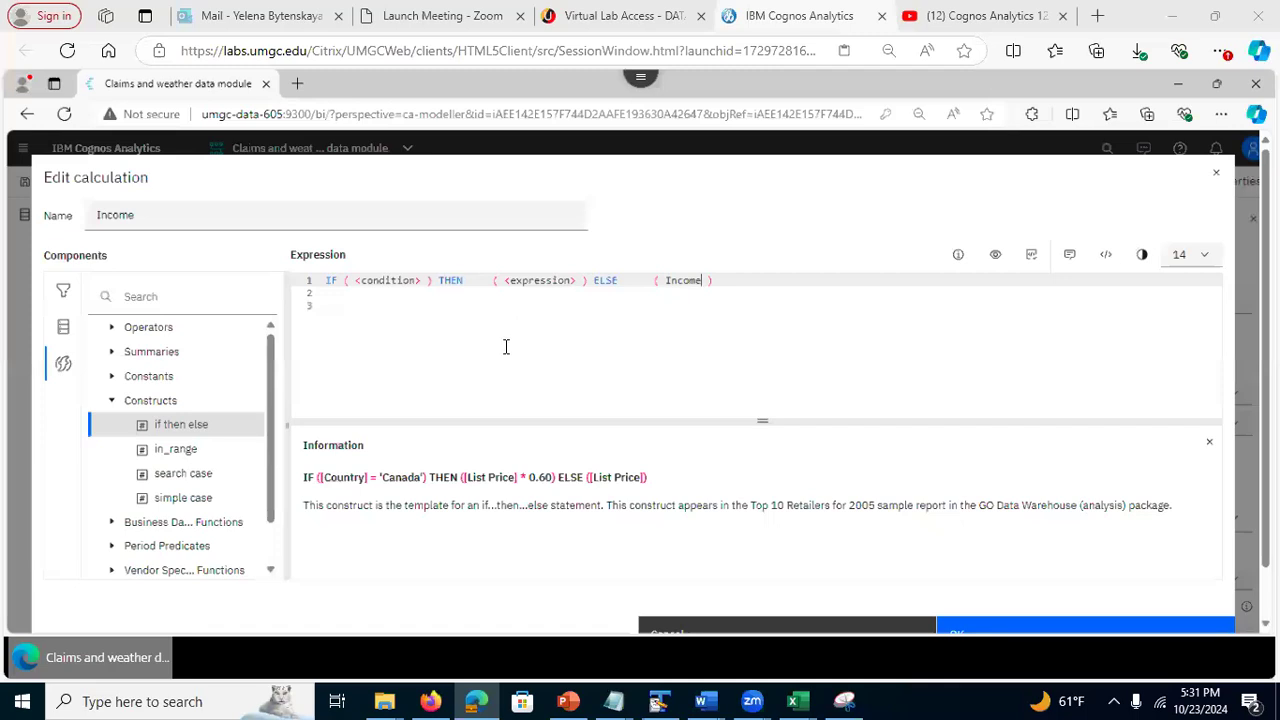
Replace the IF condition placeholder with "Income is missing"
{"action": "left_click_drag", "start_coordinate": [356, 280], "coordinate": [424, 280]}
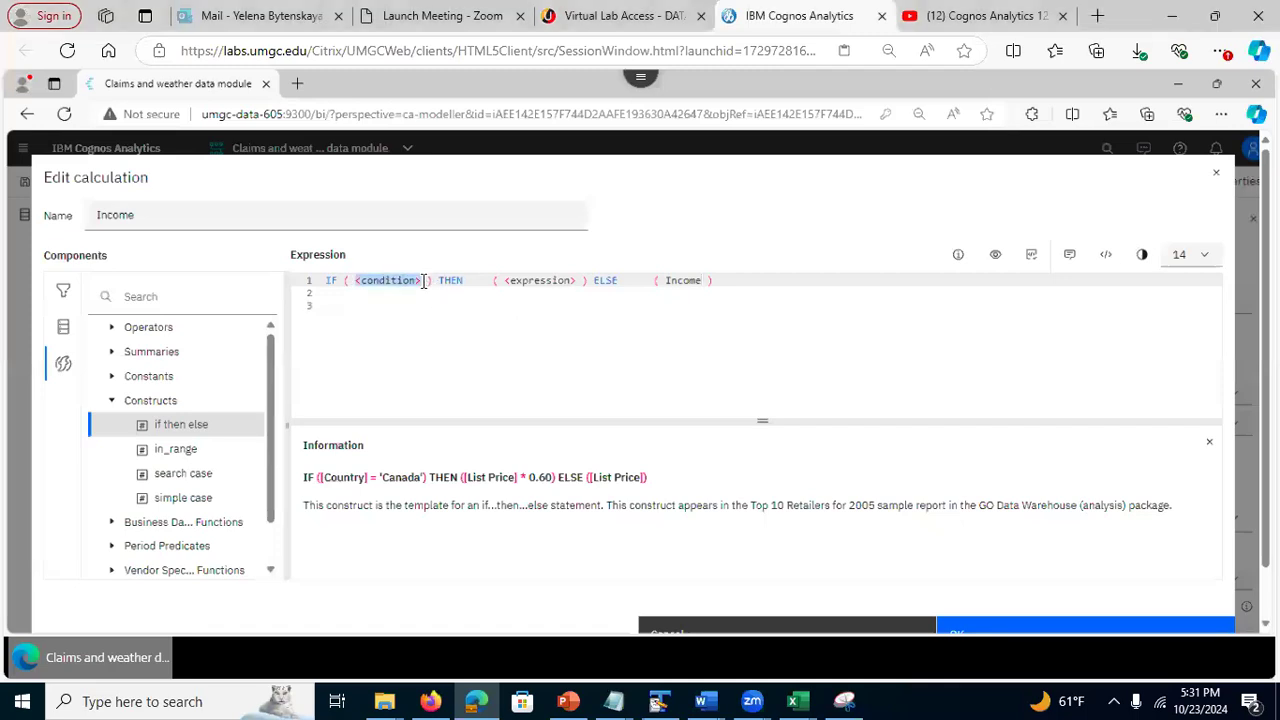
{"action": "type", "text": "Income i"}
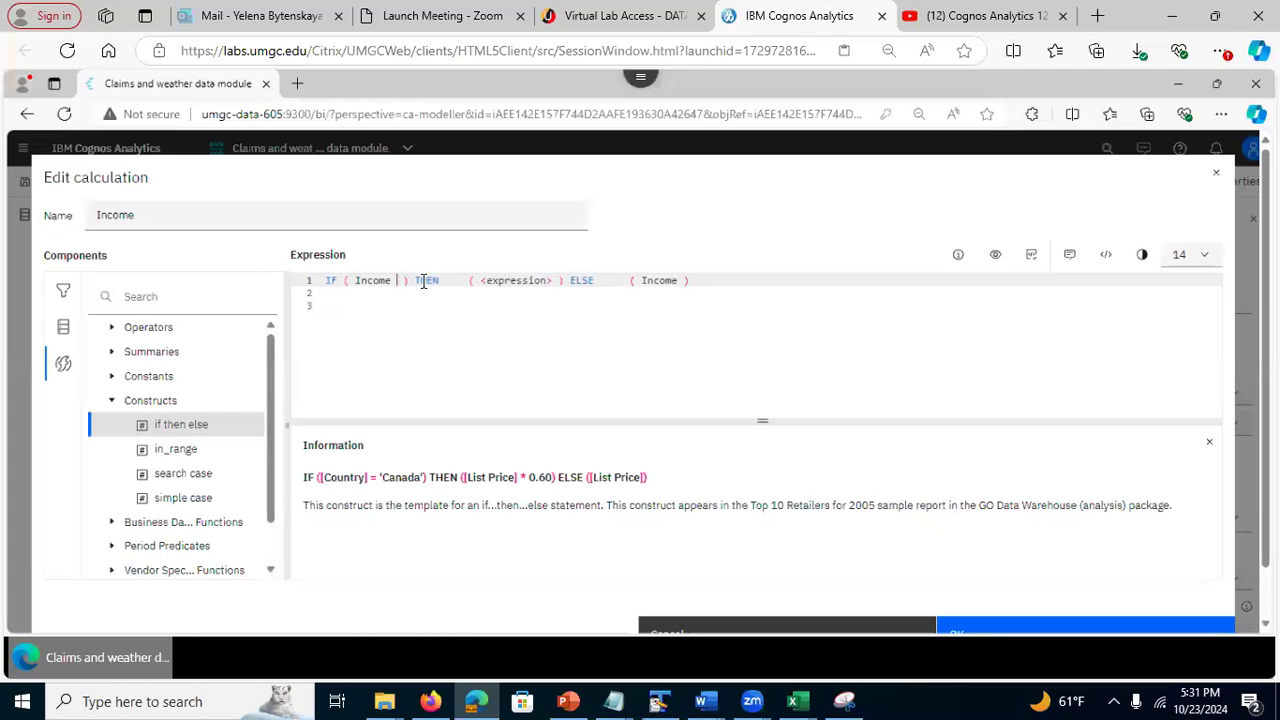
{"action": "type", "text": "d"}
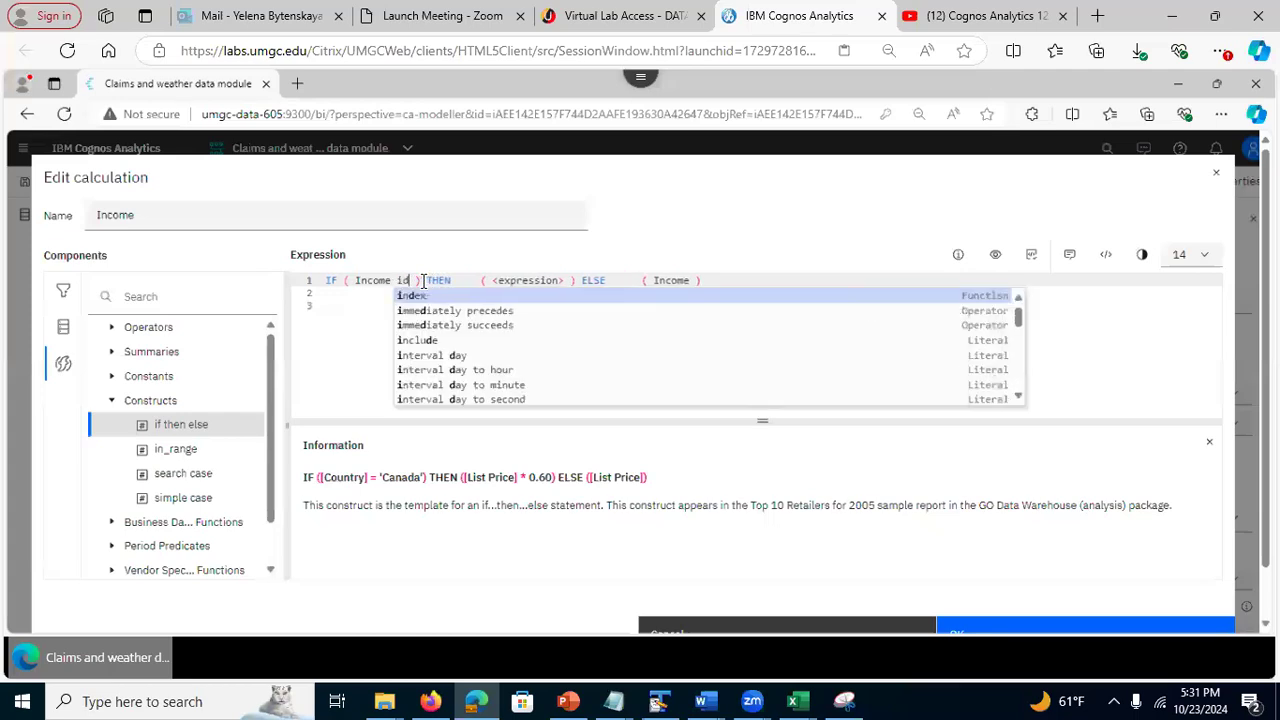
{"action": "key", "text": "BackSpace"}
{"action": "type", "text": "s m"}
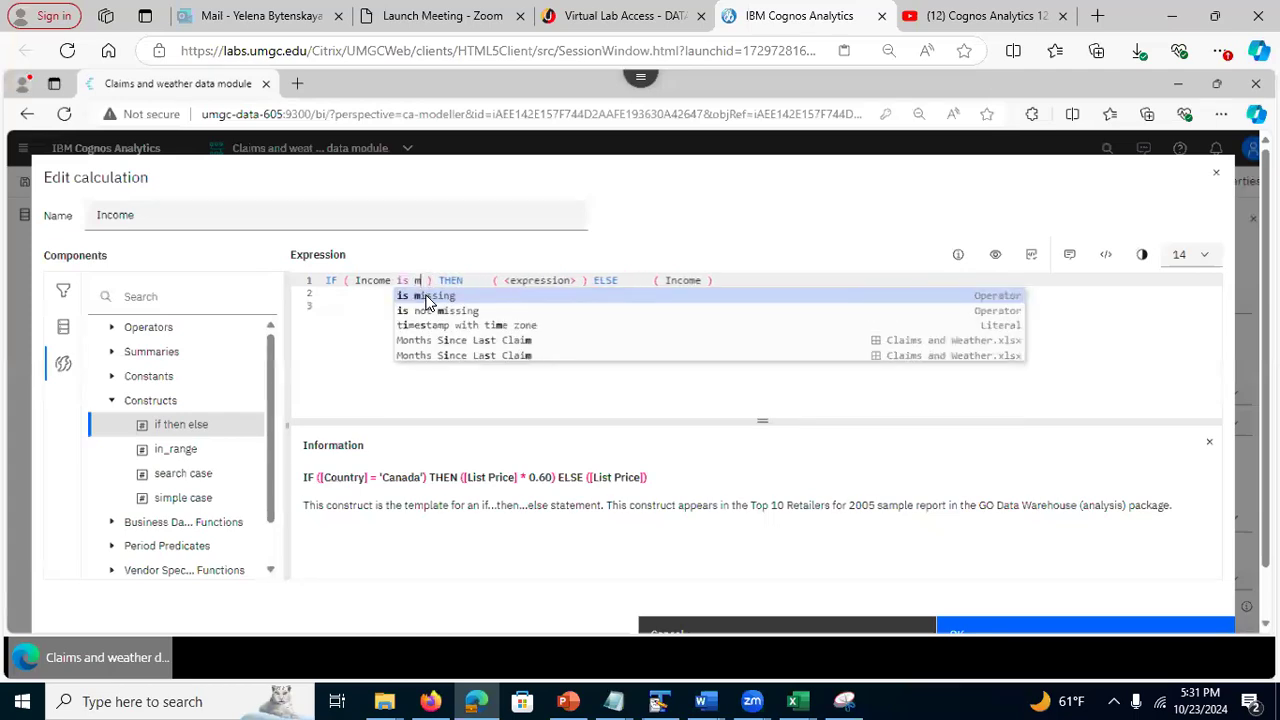
{"action": "left_click", "coordinate": [428, 297]}
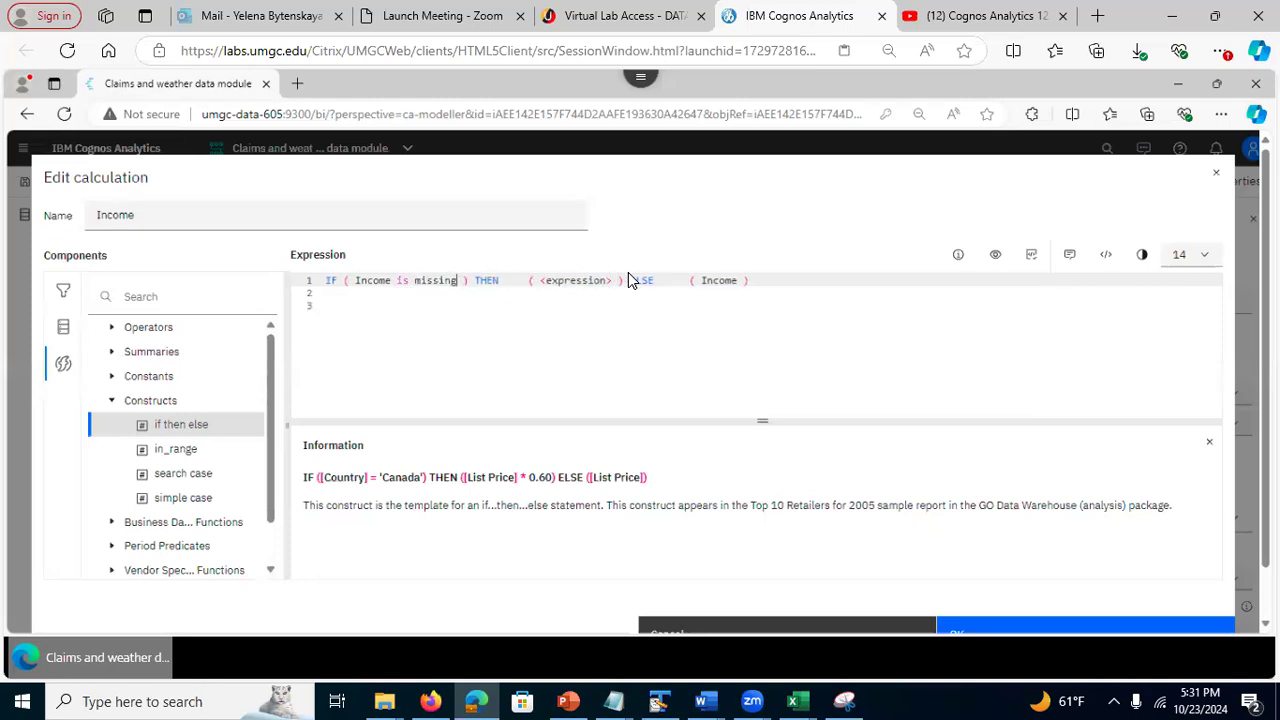
{"action": "left_click_drag", "start_coordinate": [614, 278], "coordinate": [542, 282]}
{"action": "left_click", "coordinate": [112, 328]}
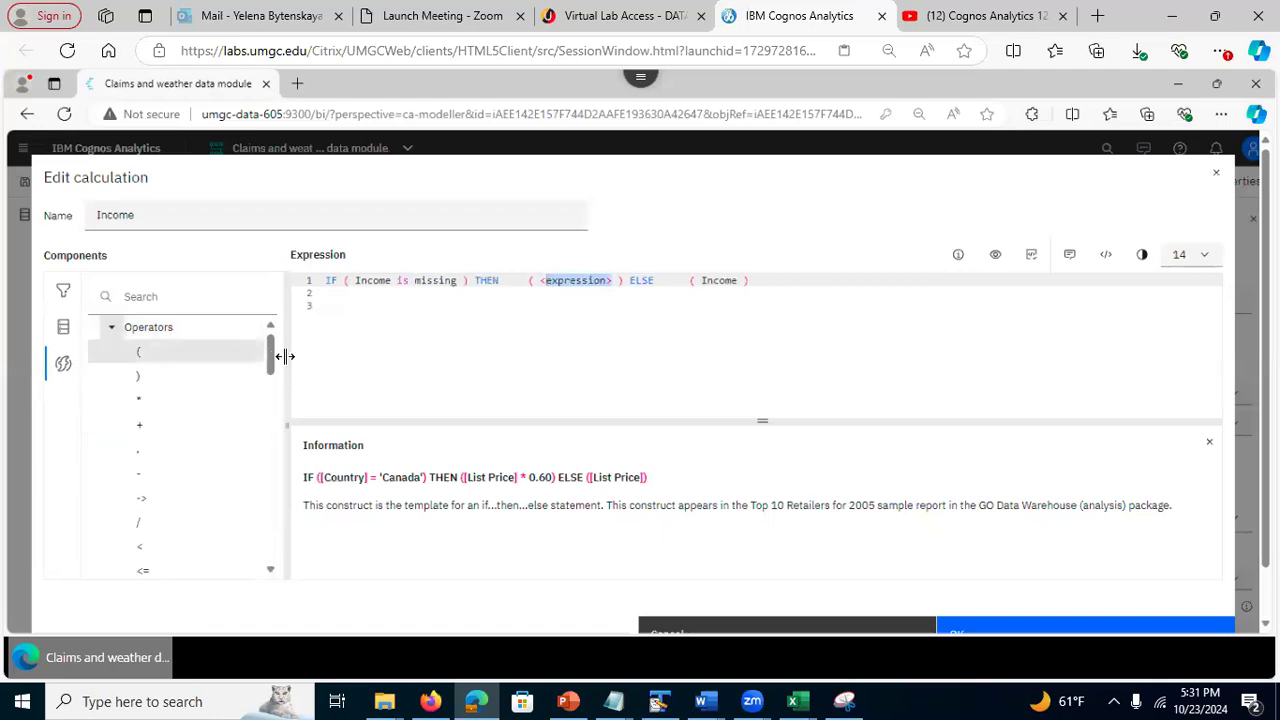
{"action": "scroll", "coordinate": [271, 391], "scroll_direction": "down", "scroll_amount": 4}
{"action": "scroll", "coordinate": [268, 405], "scroll_direction": "up", "scroll_amount": 1}
{"action": "left_click_drag", "start_coordinate": [265, 405], "coordinate": [262, 447]}
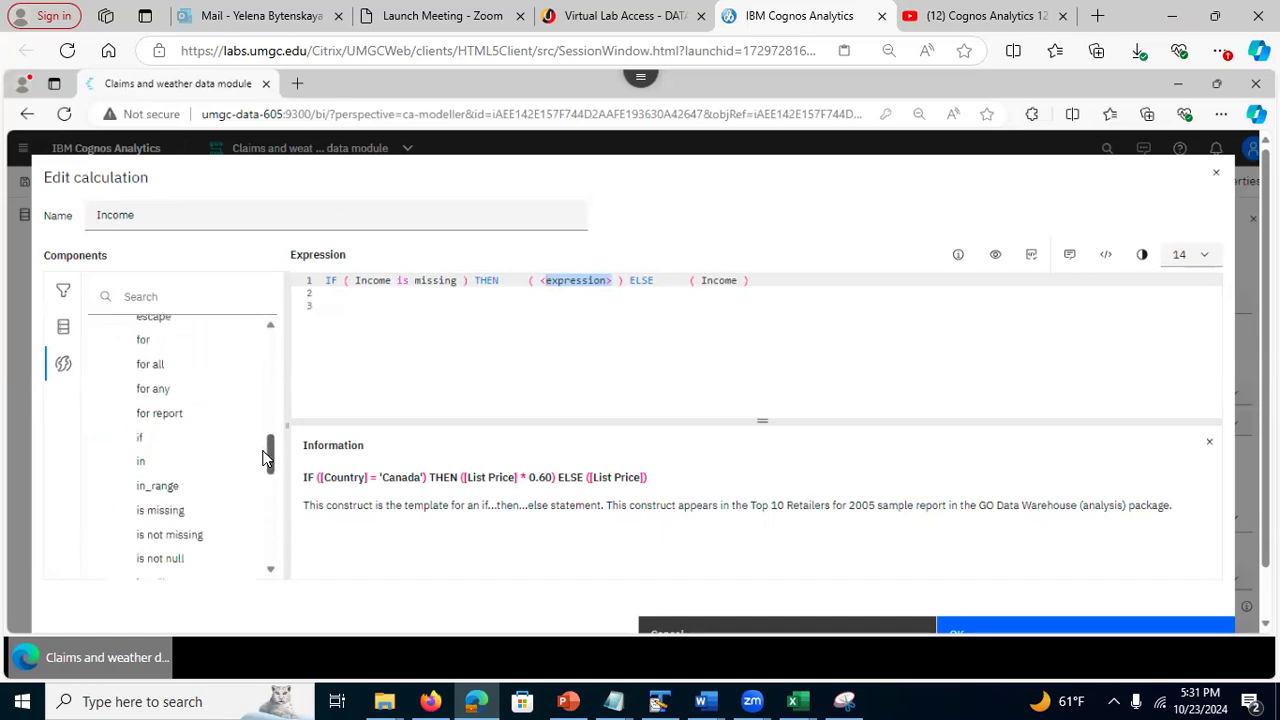
Replace the THEN expression placeholder in the Income calculation with "average (Income)"
{"action": "left_click", "coordinate": [610, 280]}
{"action": "left_click_drag", "start_coordinate": [570, 274], "coordinate": [546, 283]}
{"action": "type", "text": "a"}
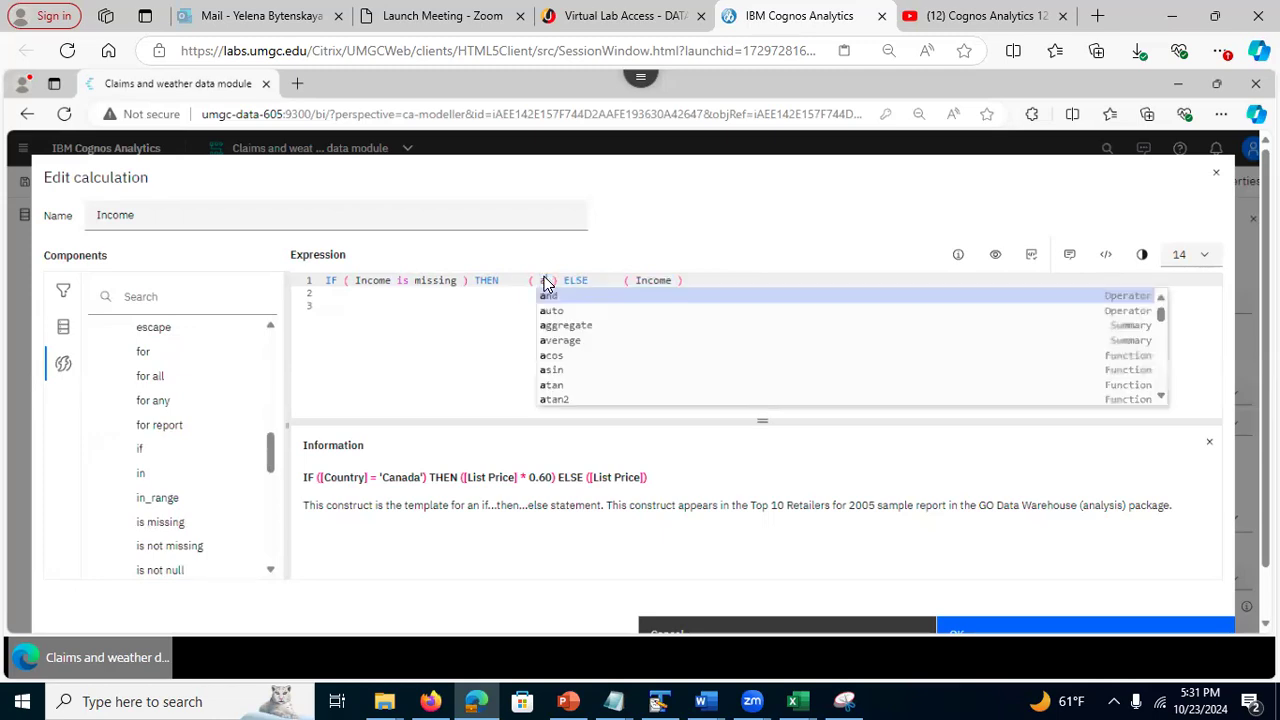
{"action": "type", "text": "ve"}
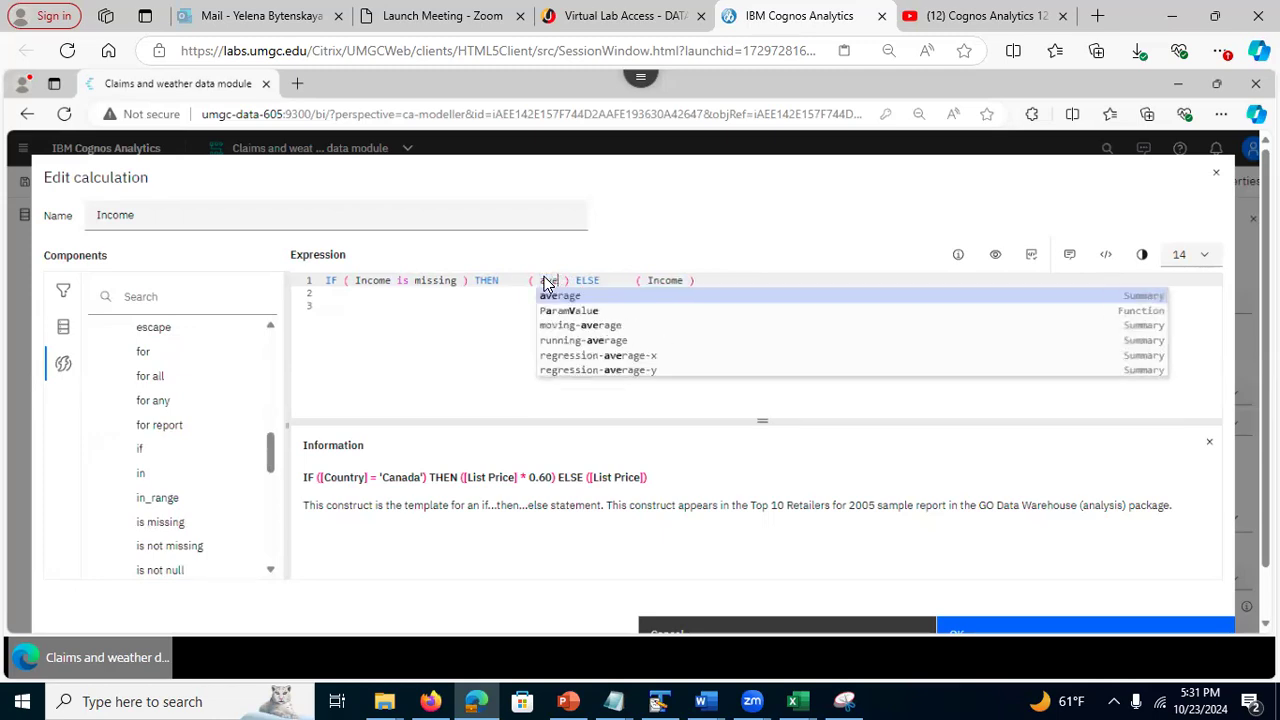
{"action": "left_click", "coordinate": [565, 297]}
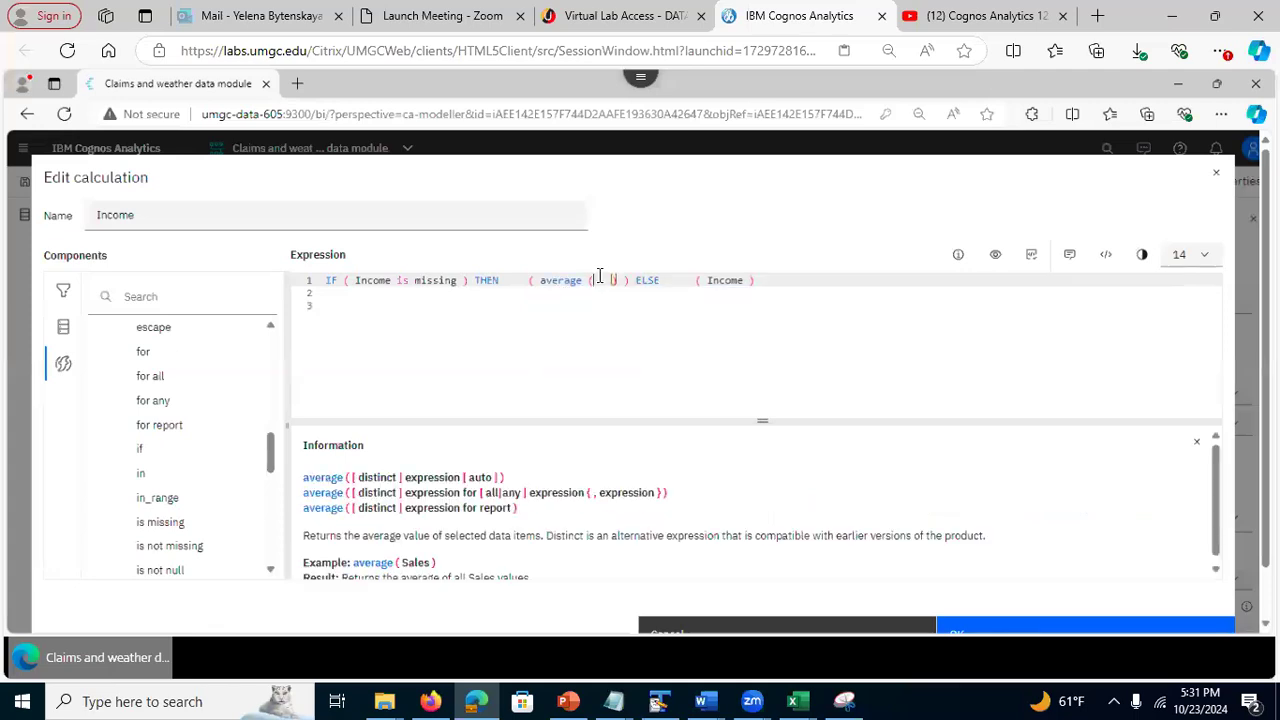
{"action": "key", "text": "ctrl+v"}
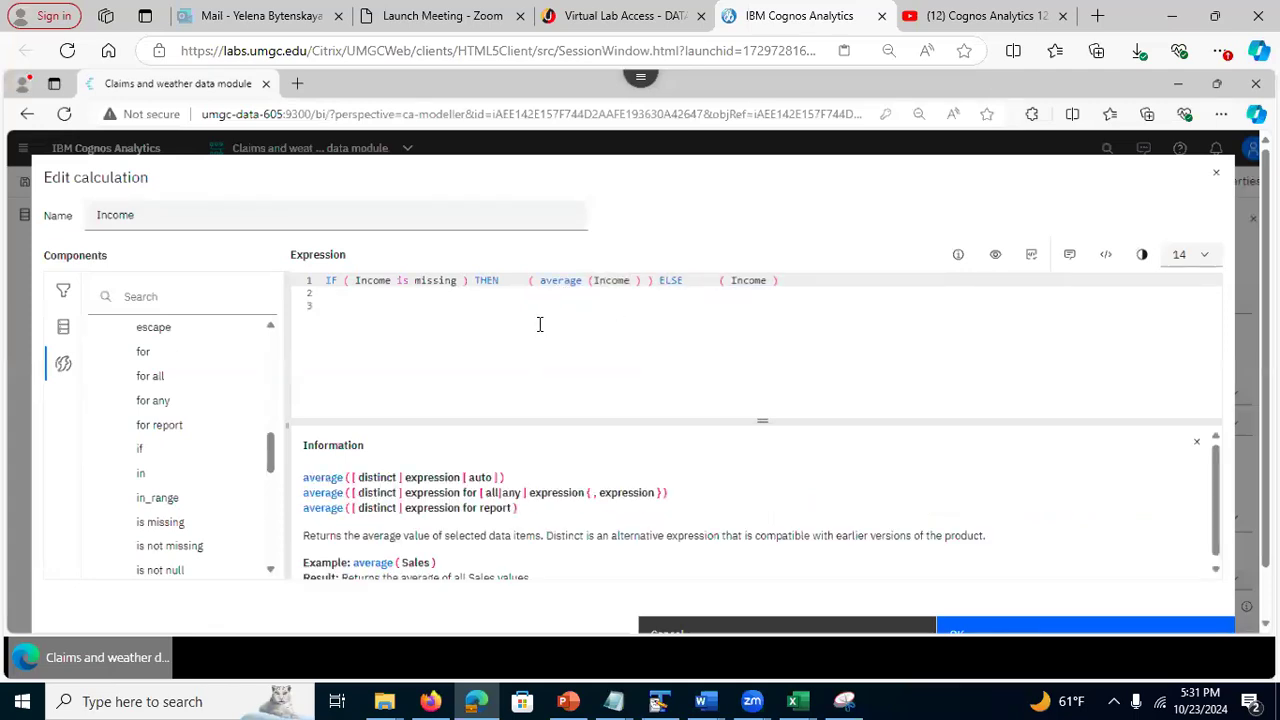
{"action": "left_click", "coordinate": [491, 320]}
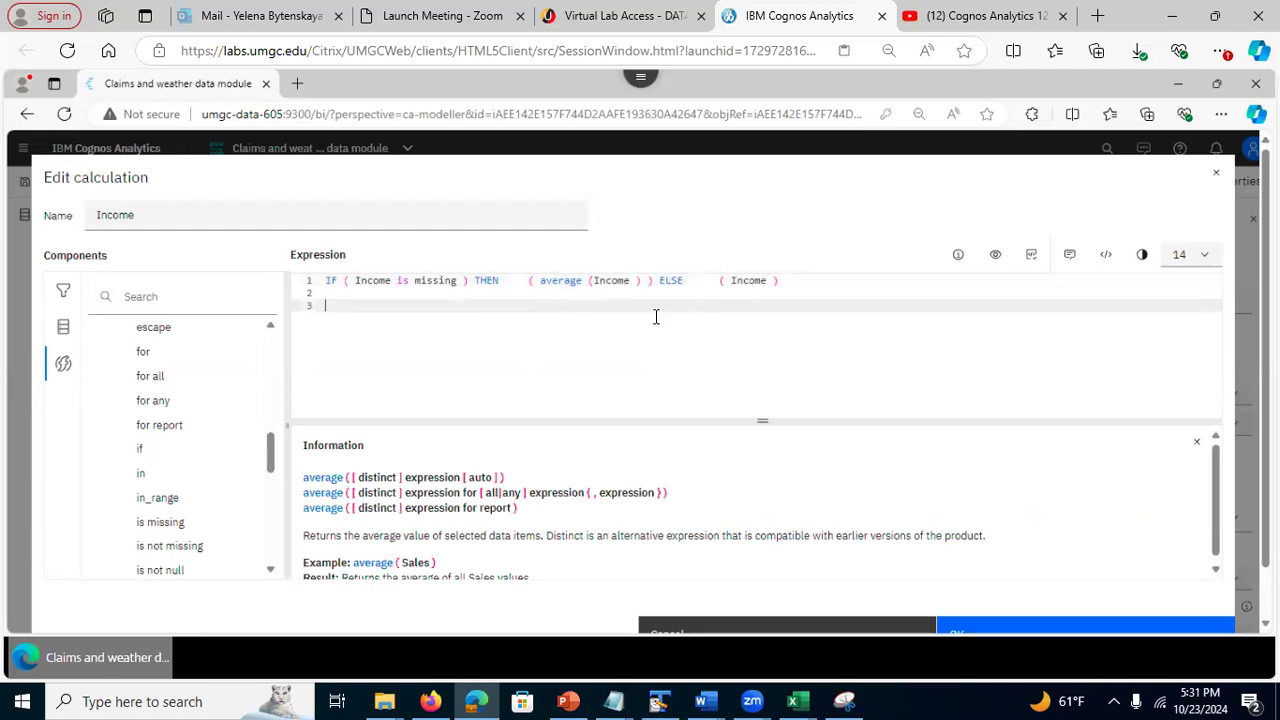
{"action": "left_click", "coordinate": [574, 290]}
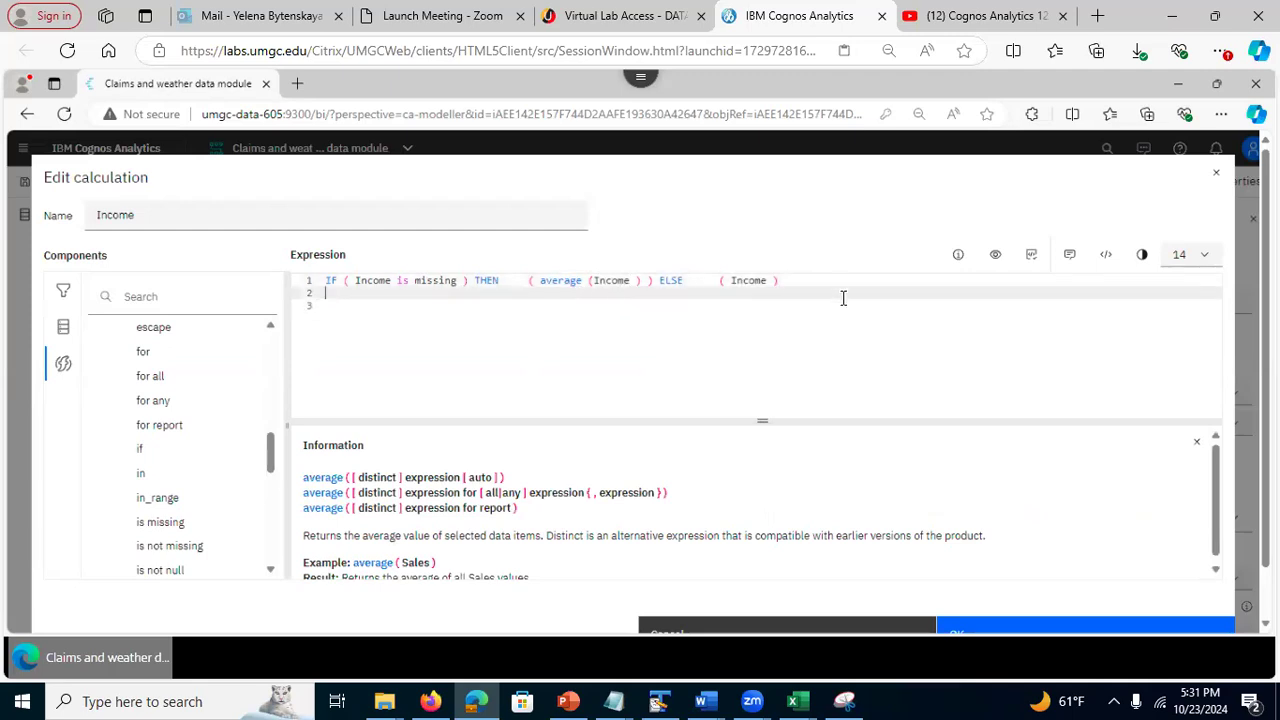
{"action": "left_click", "coordinate": [729, 283]}
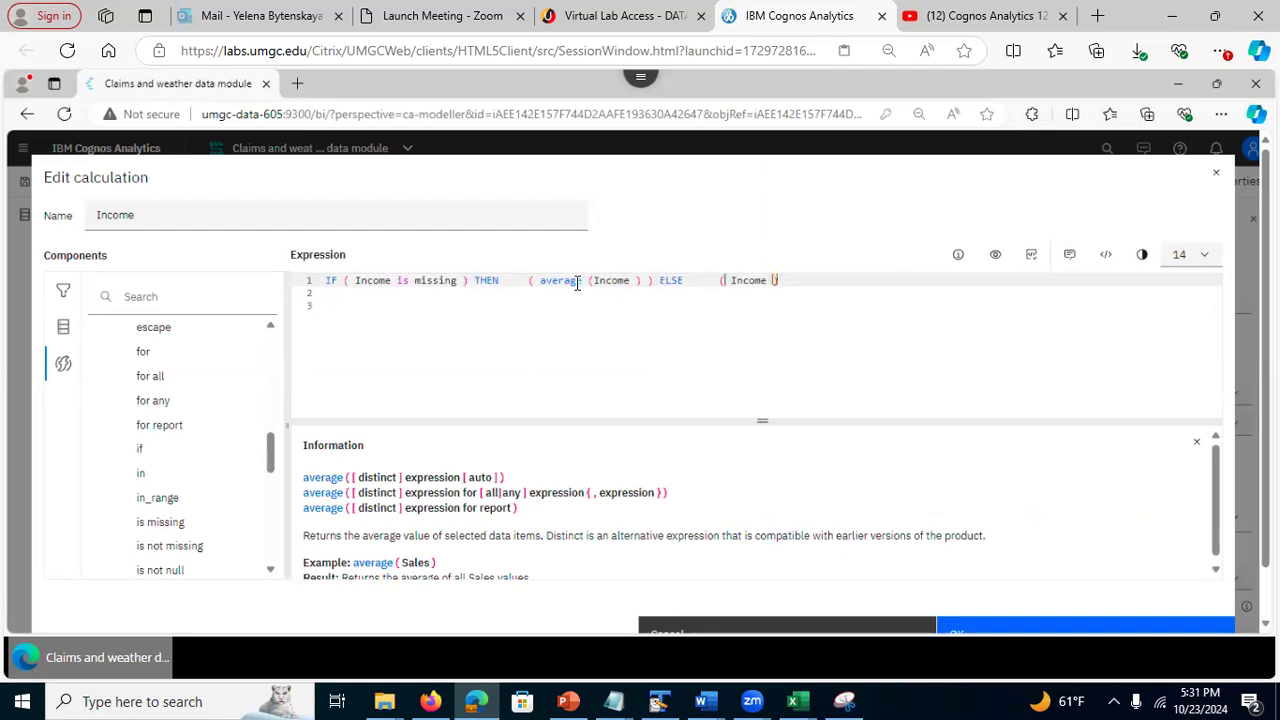
Validate and prettify the Income if-then-else expression, and apply it to the column
{"action": "left_click", "coordinate": [1035, 257]}
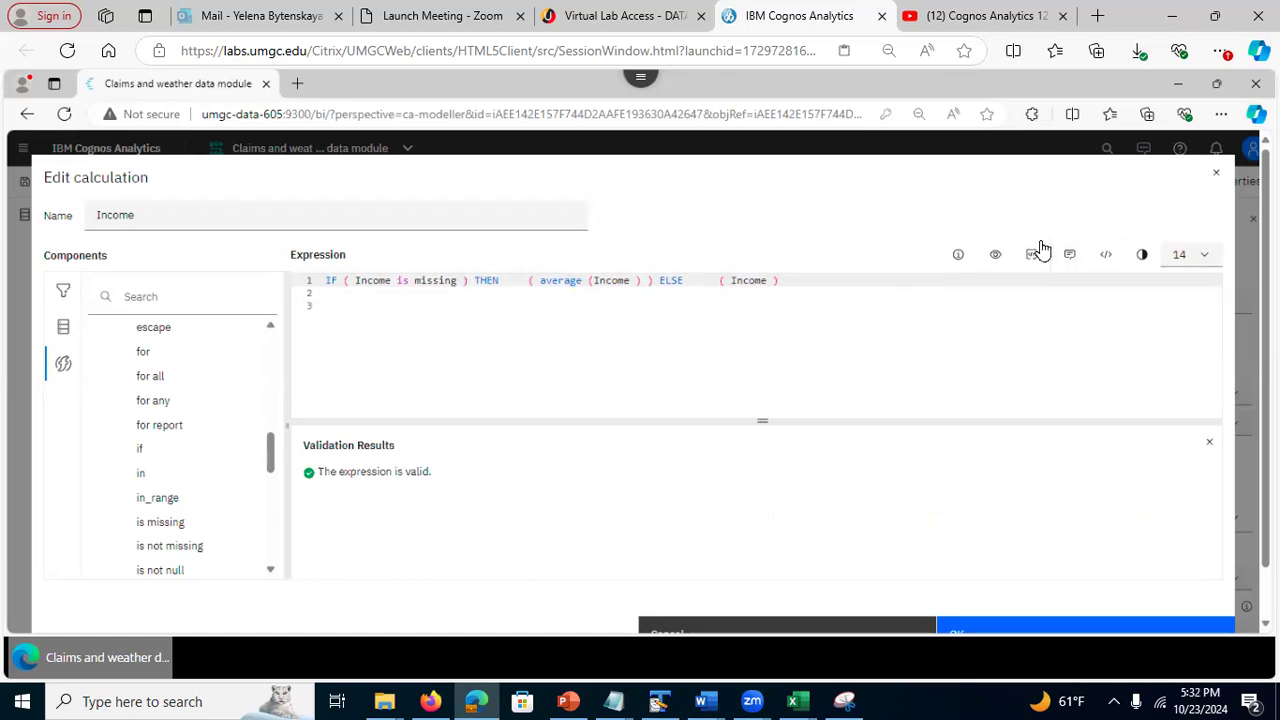
{"action": "left_click", "coordinate": [1105, 256]}
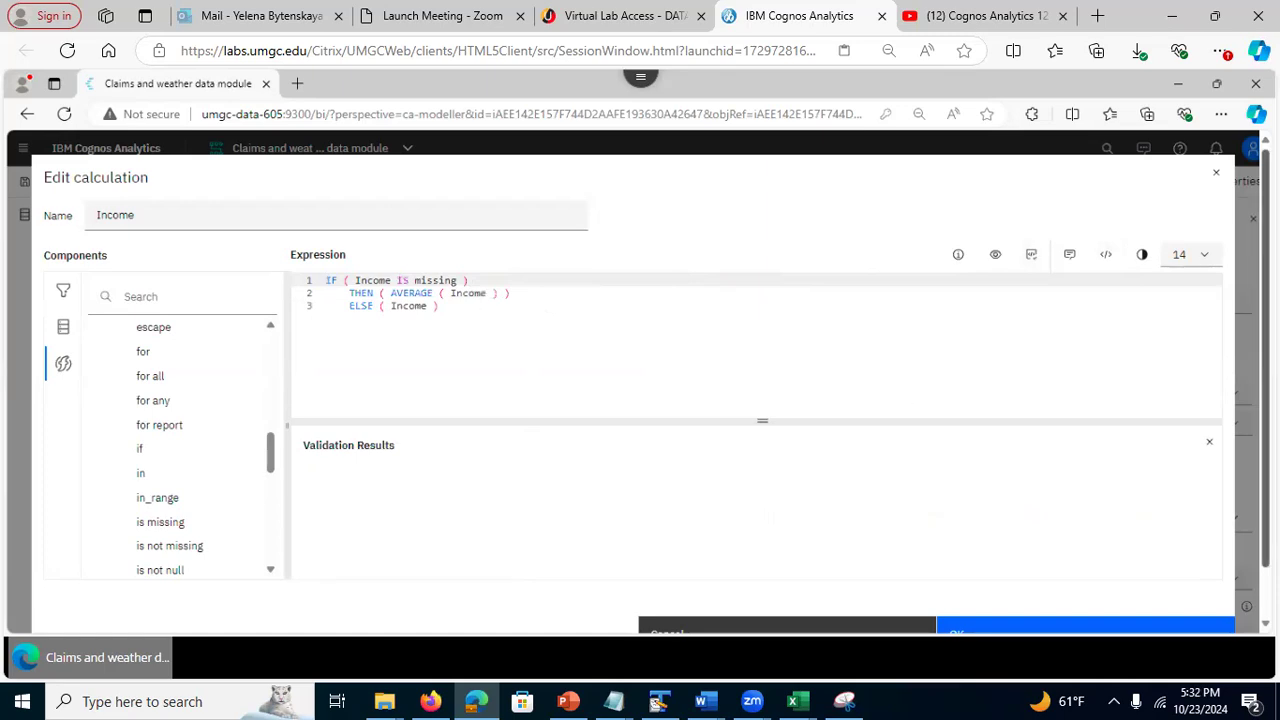
{"action": "scroll", "coordinate": [650, 388], "scroll_direction": "down", "scroll_amount": 1}
{"action": "left_click", "coordinate": [1045, 597]}
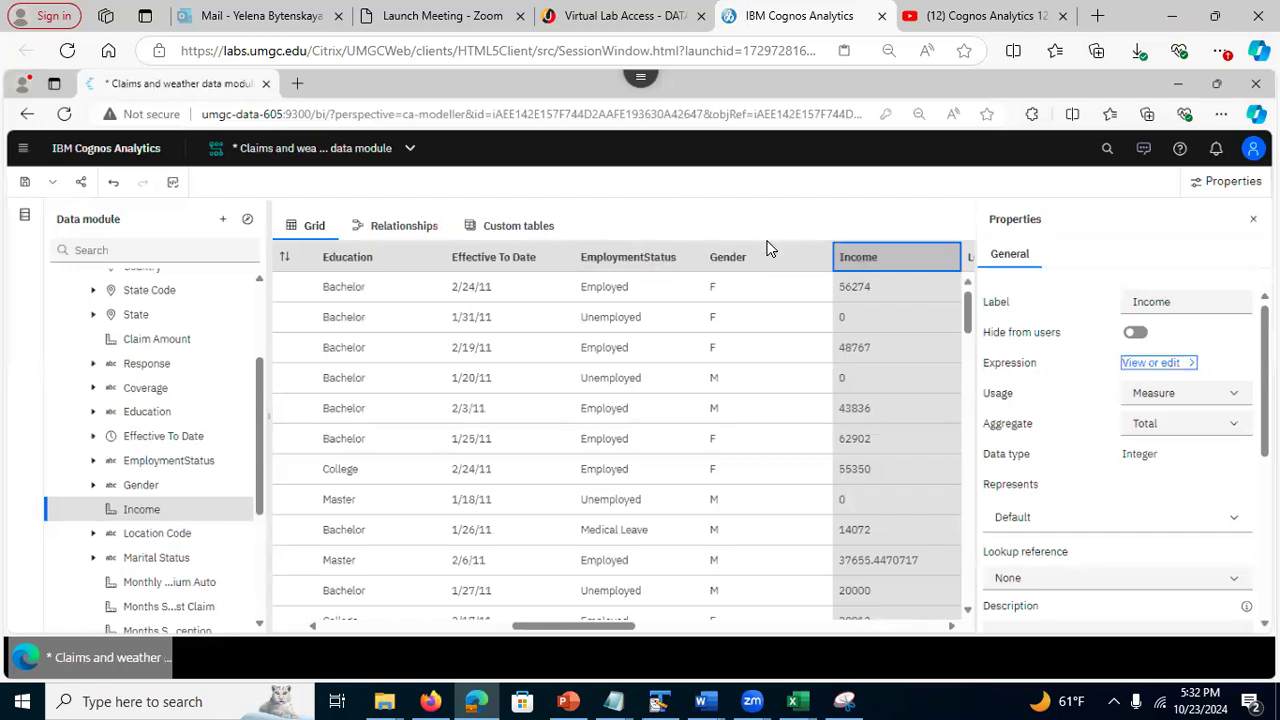
Switch to YouTube and look through the Cognos Analytics 12 how-to playlist for videos on data modules, missing values and filters
{"action": "left_click", "coordinate": [971, 18]}
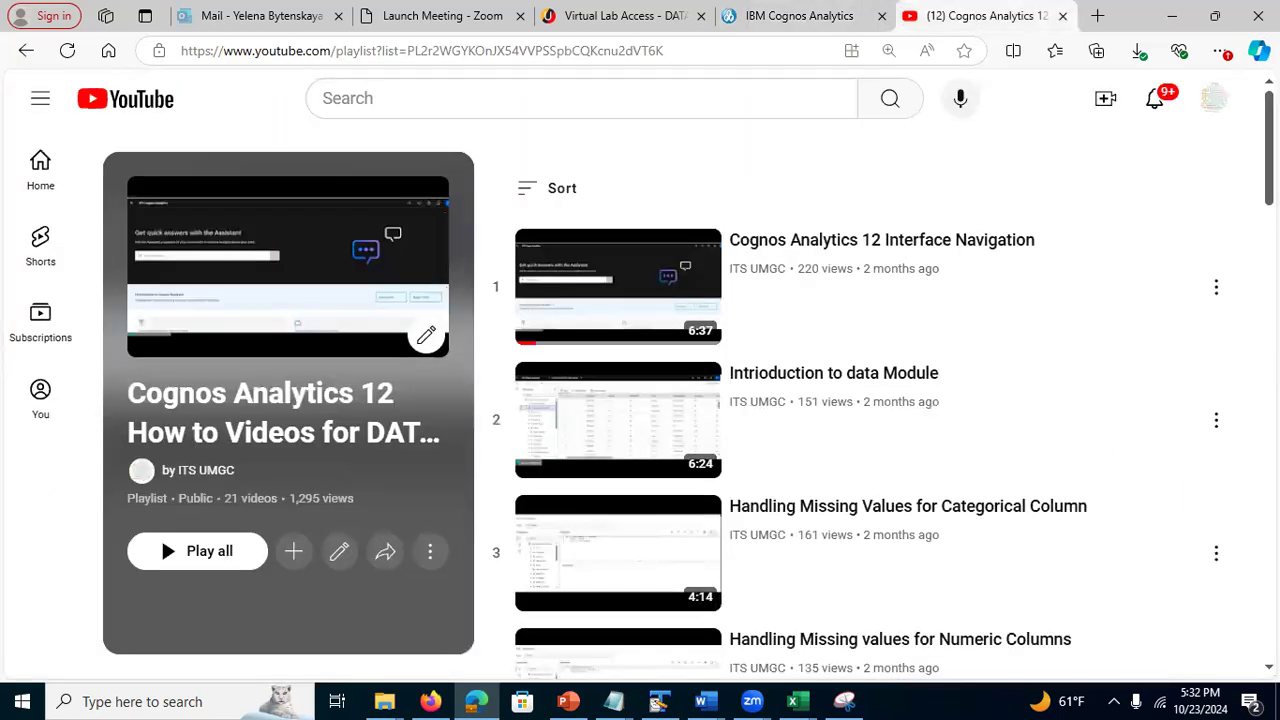
{"action": "scroll", "coordinate": [883, 386], "scroll_direction": "down", "scroll_amount": 2}
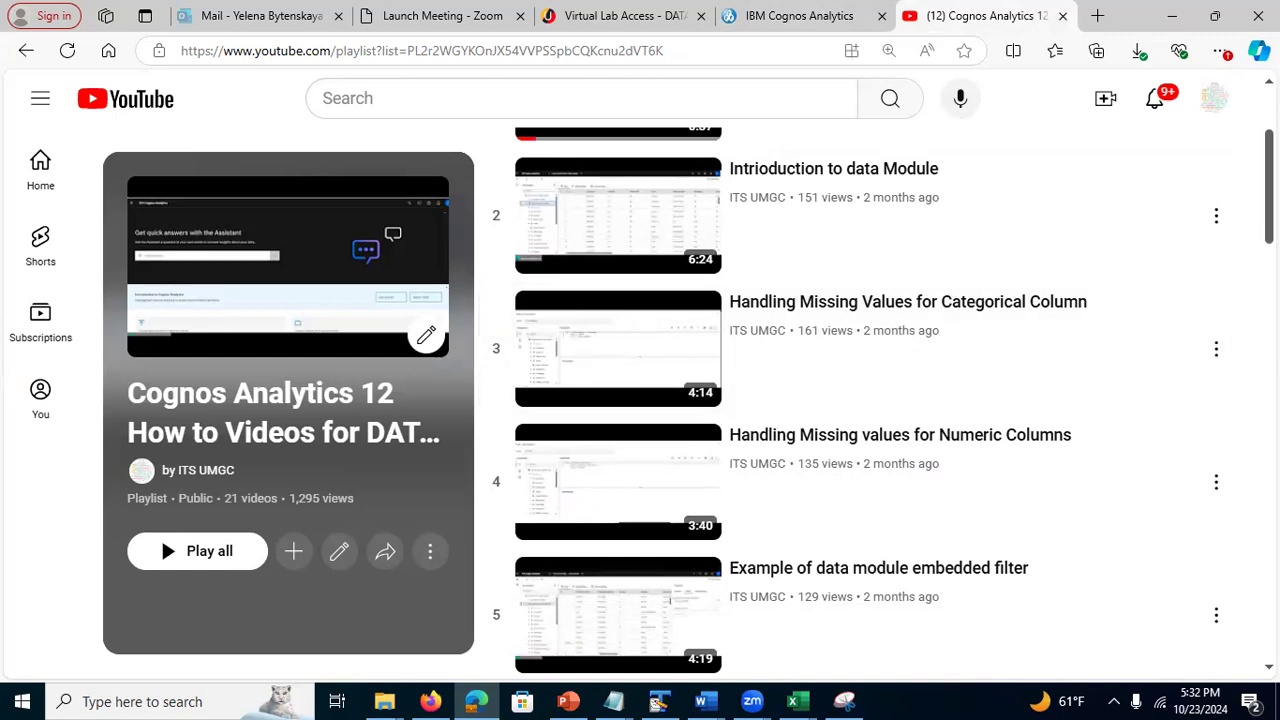
{"action": "scroll", "coordinate": [860, 400], "scroll_direction": "up", "scroll_amount": 1}
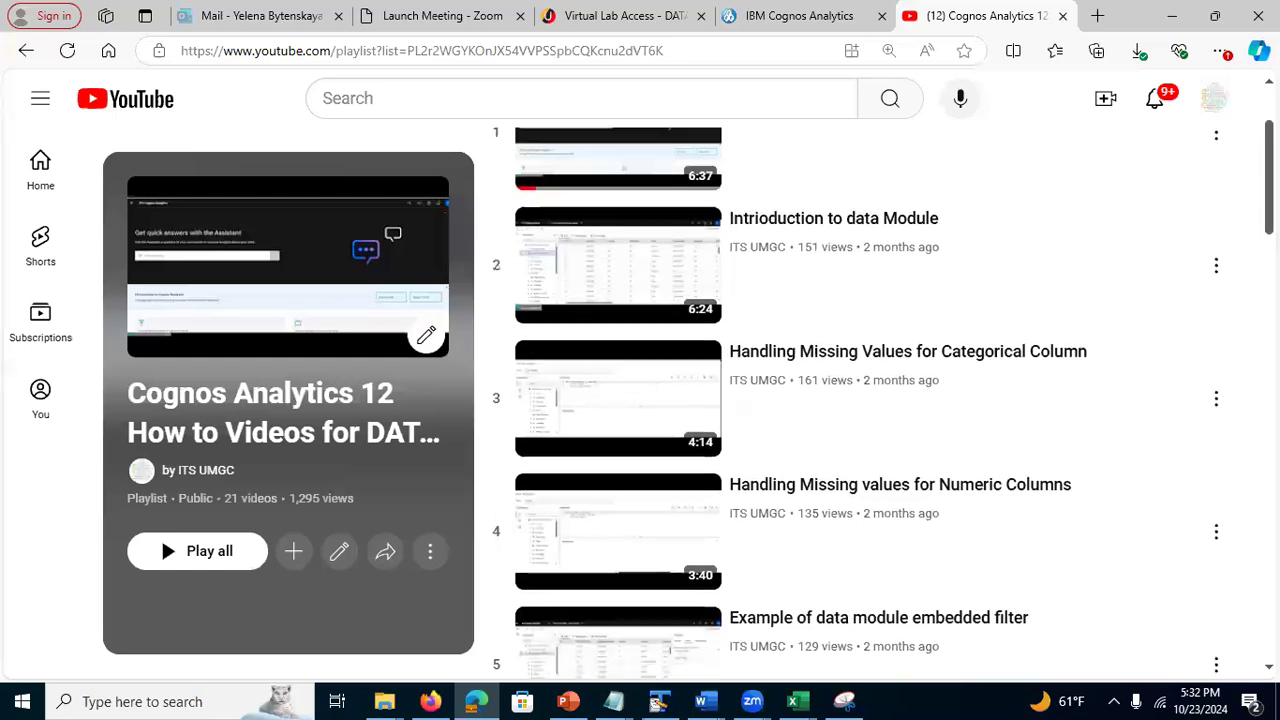
{"action": "scroll", "coordinate": [860, 400], "scroll_direction": "up", "scroll_amount": 1}
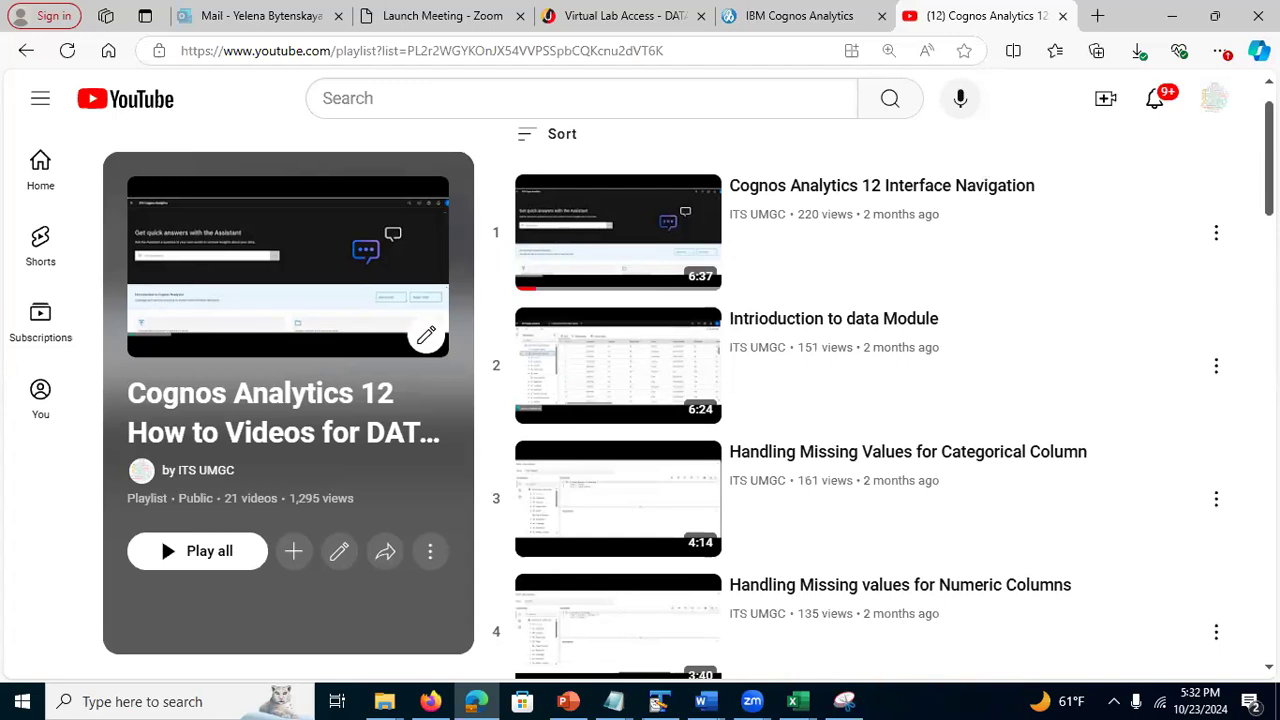
{"action": "scroll", "coordinate": [883, 477], "scroll_direction": "down", "scroll_amount": 1}
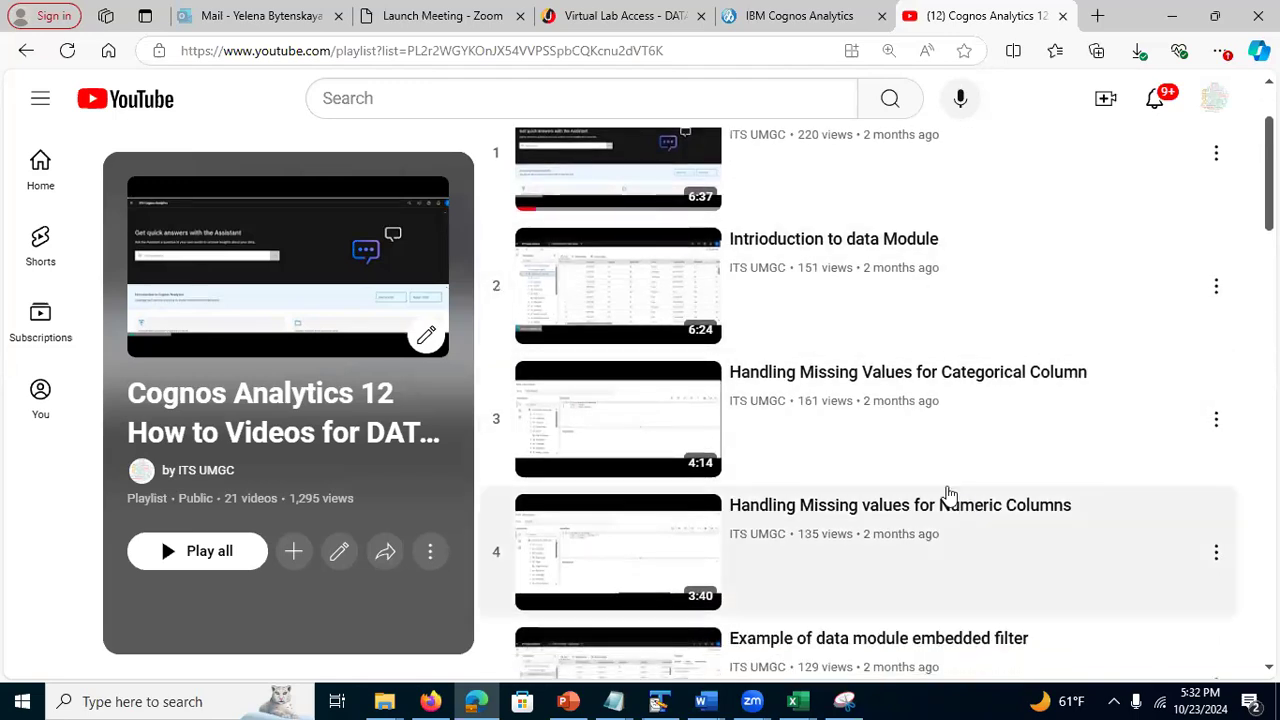
{"action": "scroll", "coordinate": [992, 403], "scroll_direction": "down", "scroll_amount": 2}
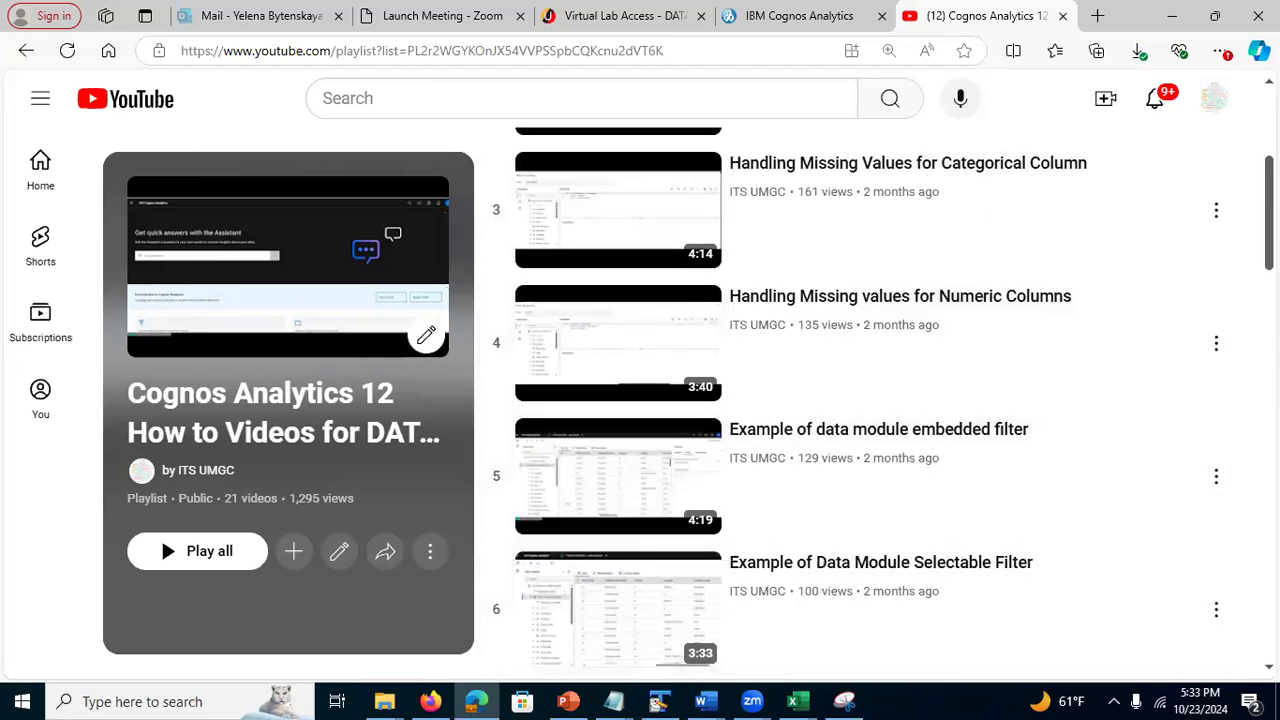
{"action": "scroll", "coordinate": [883, 403], "scroll_direction": "down", "scroll_amount": 1}
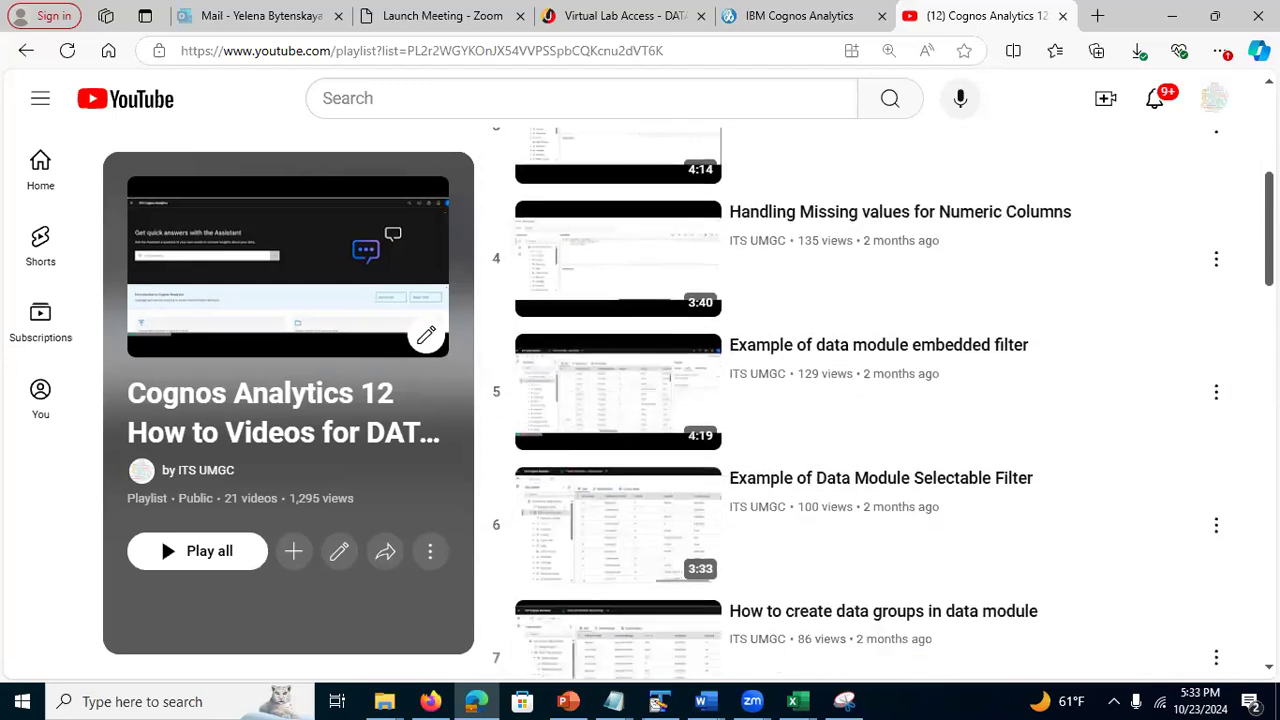
{"action": "scroll", "coordinate": [1238, 400], "scroll_direction": "up", "scroll_amount": 3}
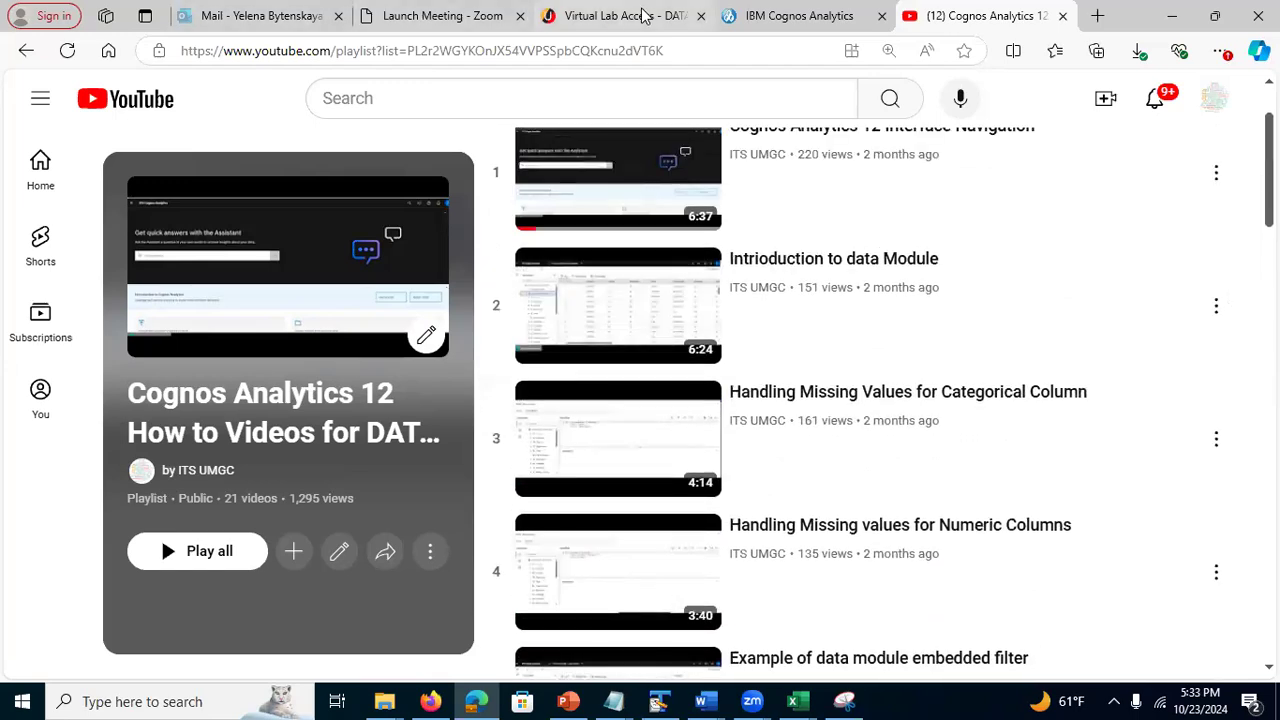
Switch to the Intro to Cognos analytics presentation in PowerPoint, read the Calculation slide, and return to the Cognos Analytics data module
{"action": "left_click", "coordinate": [776, 18]}
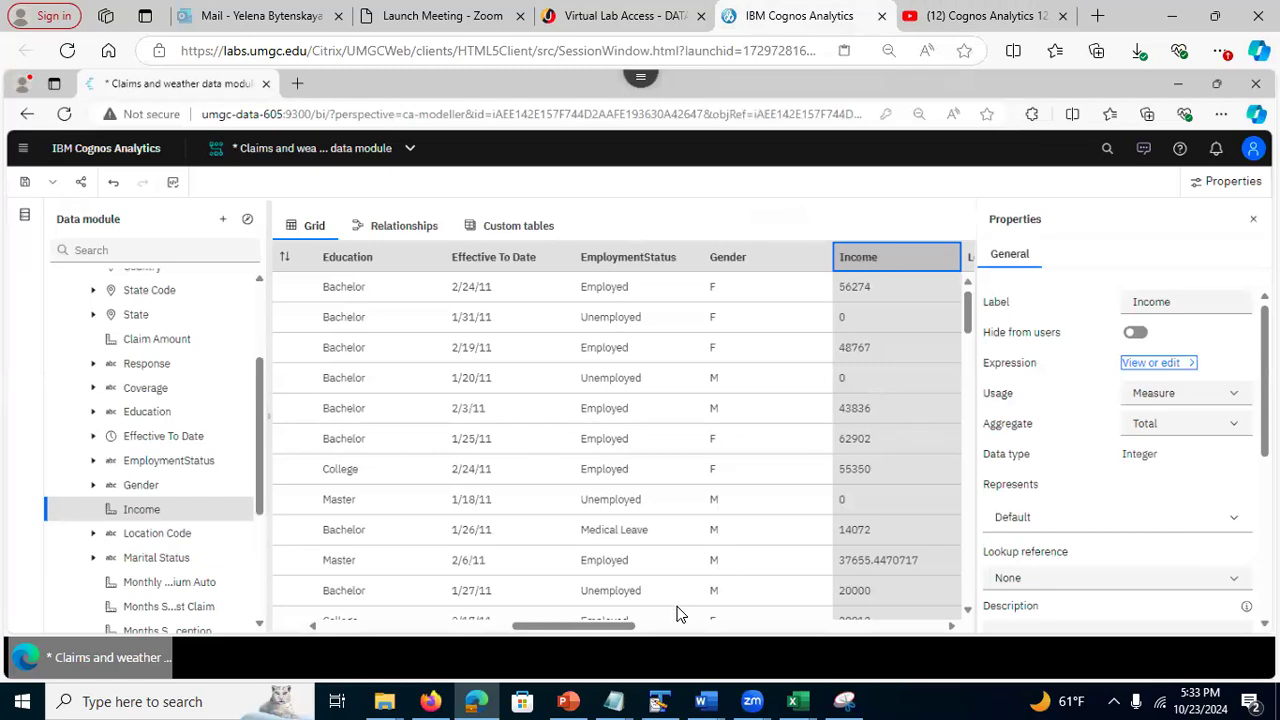
{"action": "left_click", "coordinate": [582, 700]}
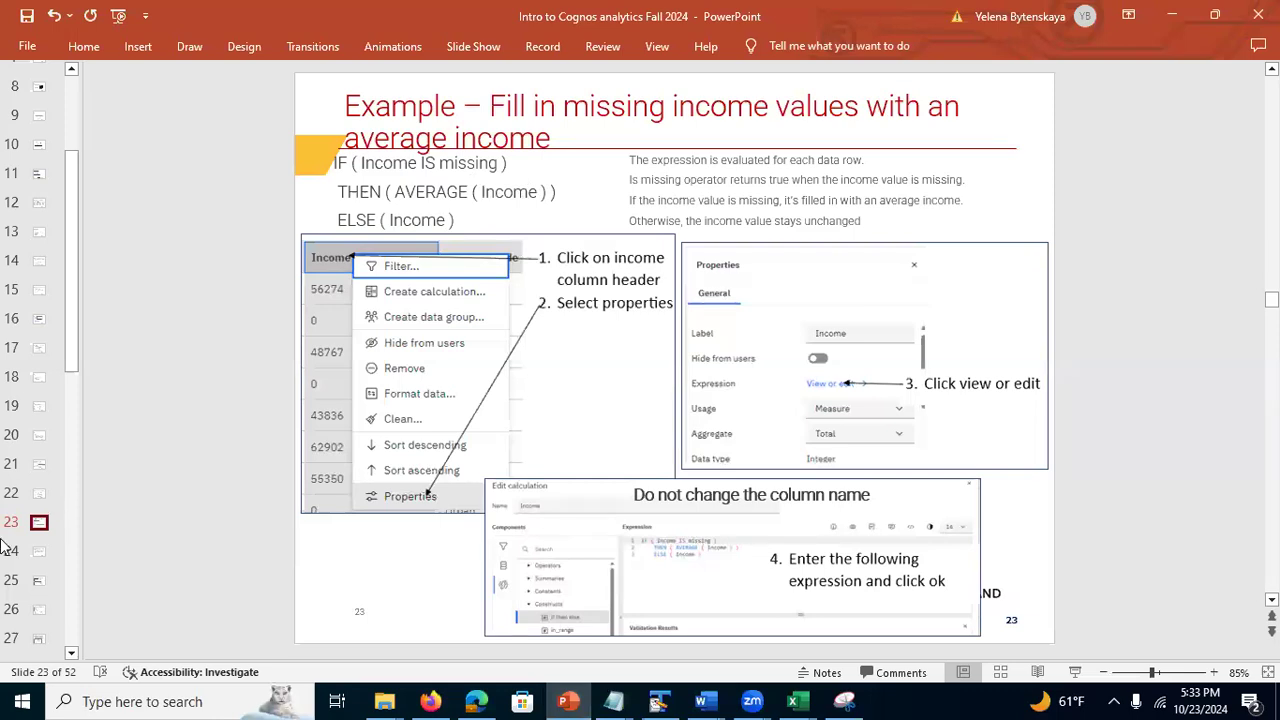
{"action": "left_click", "coordinate": [38, 556]}
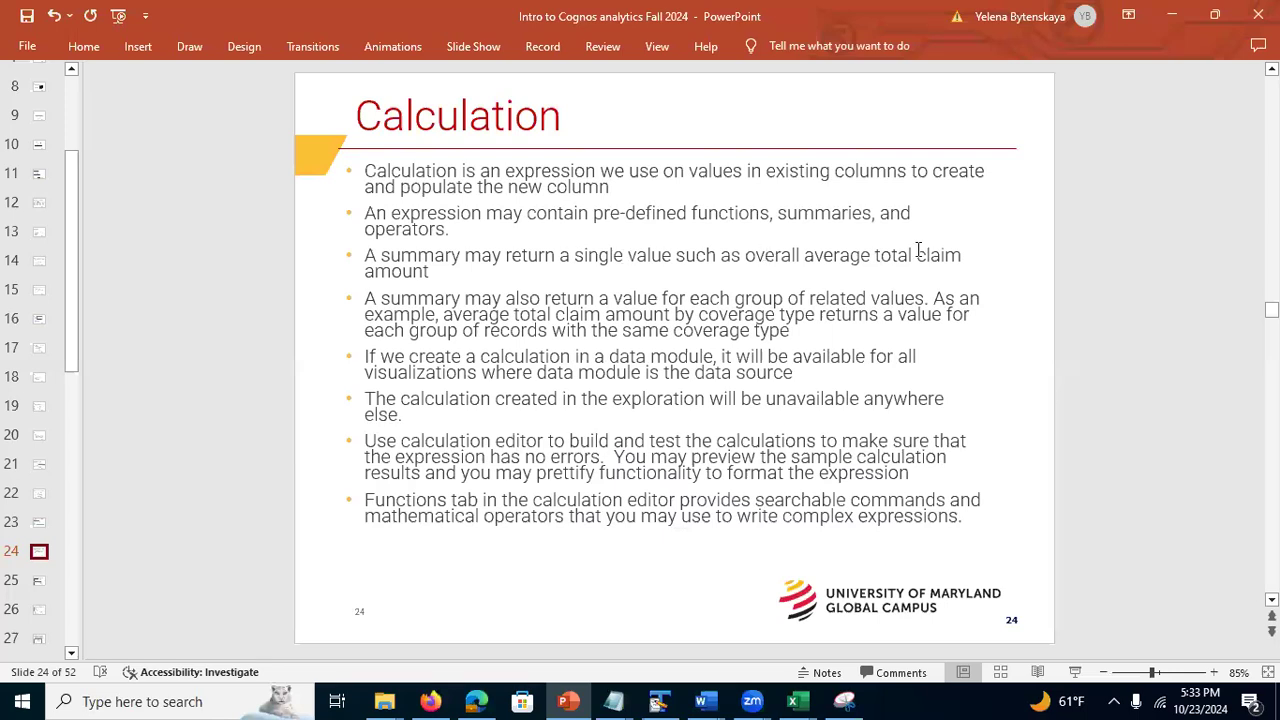
{"action": "left_click", "coordinate": [1184, 12]}
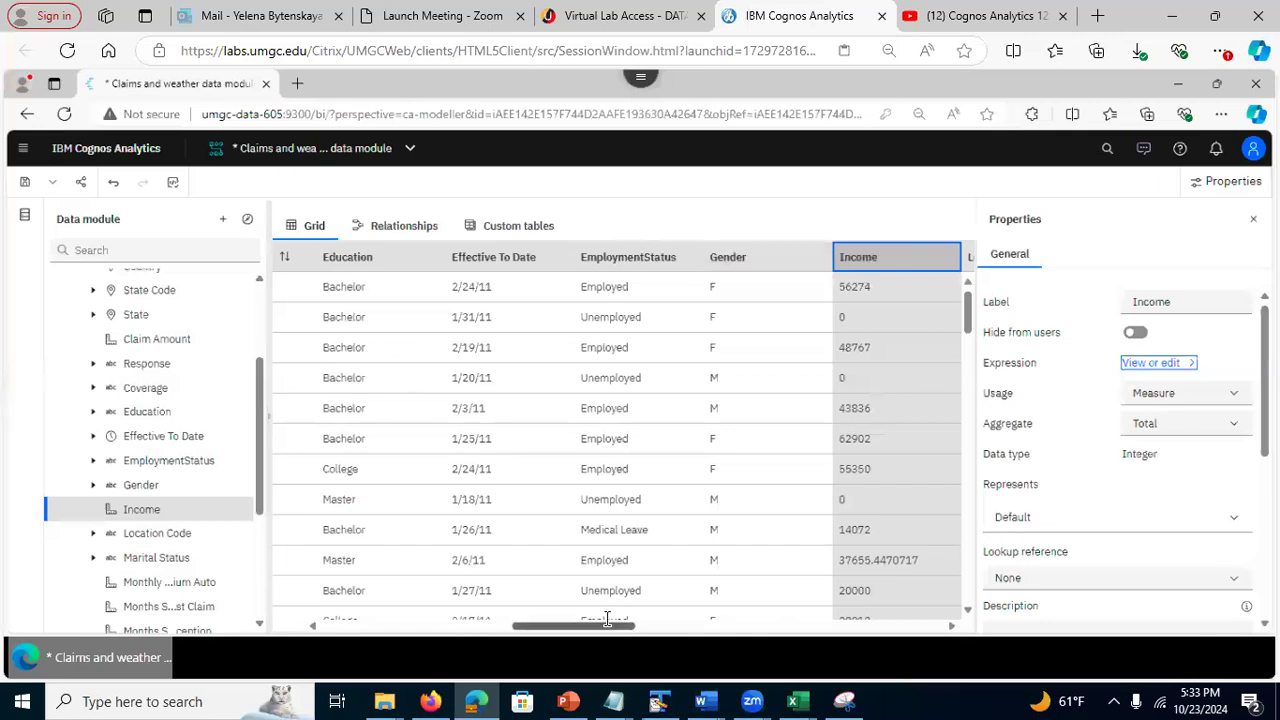
Close the Income properties and start a new calculation from the Monthly Premium Auto column in the full calculation editor
{"action": "left_click_drag", "start_coordinate": [605, 619], "coordinate": [742, 623]}
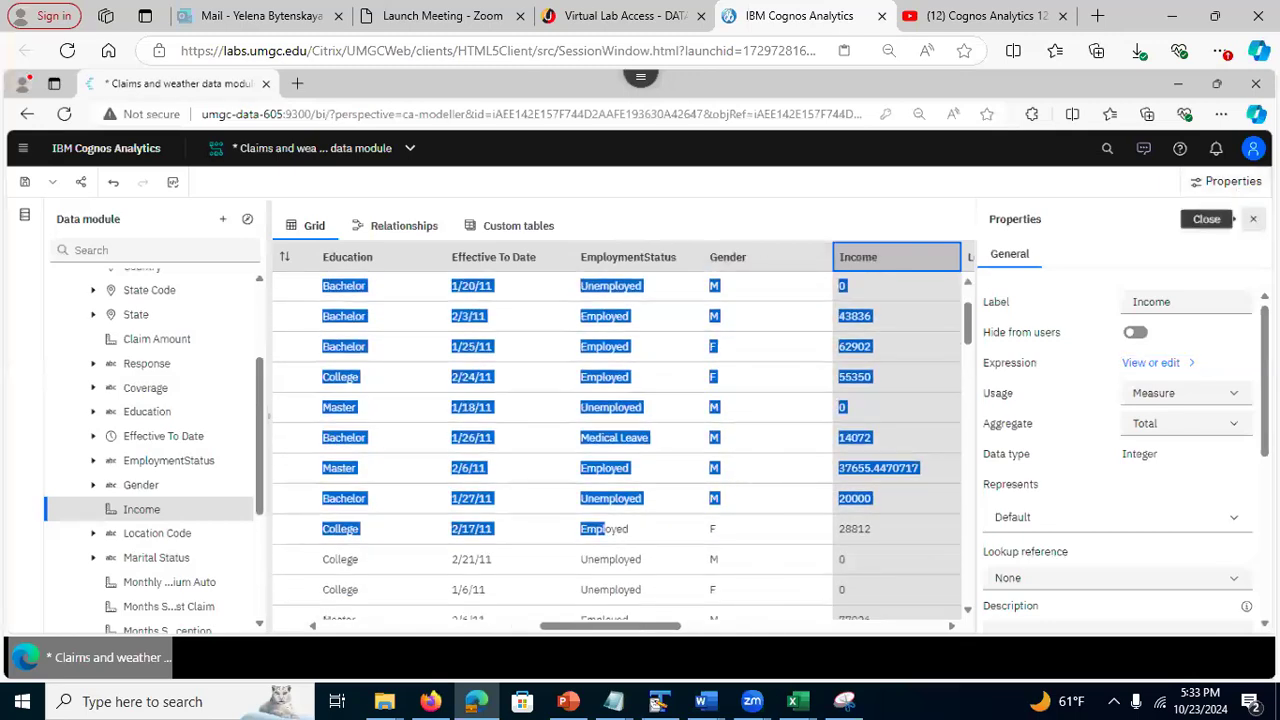
{"action": "left_click", "coordinate": [1252, 220]}
{"action": "left_click_drag", "start_coordinate": [766, 623], "coordinate": [922, 617]}
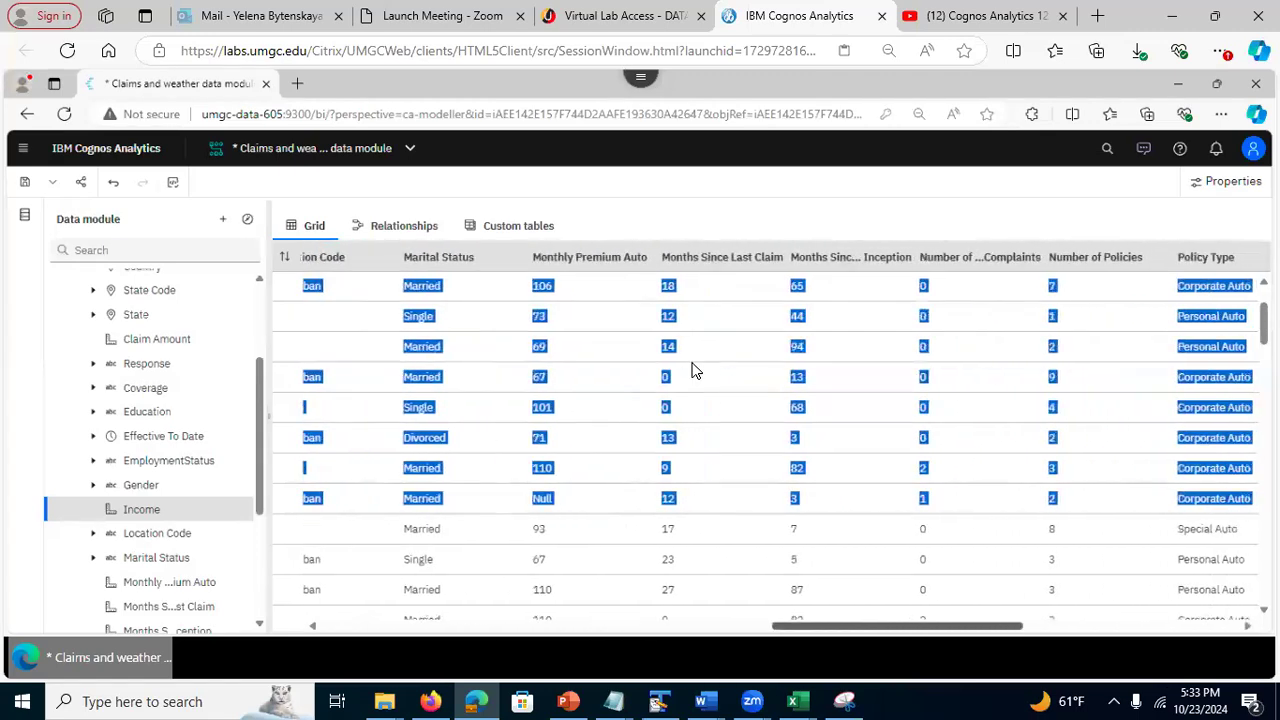
{"action": "left_click", "coordinate": [682, 191]}
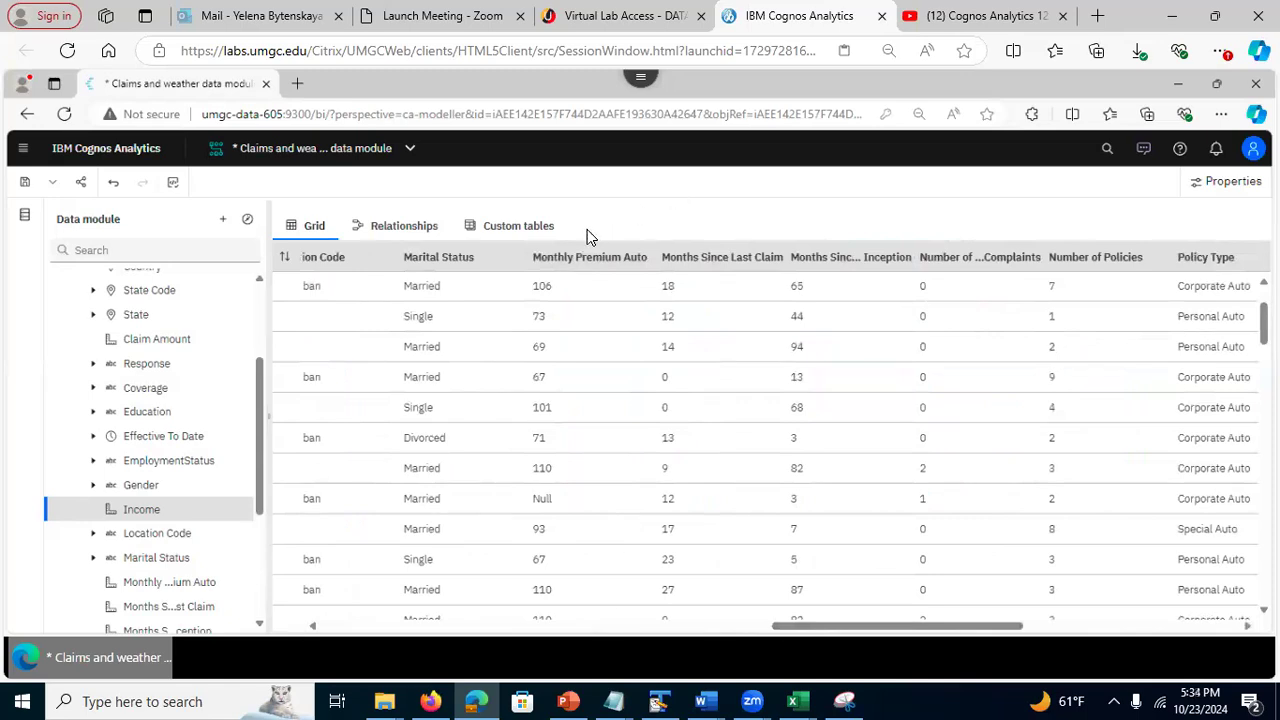
{"action": "left_click", "coordinate": [575, 263]}
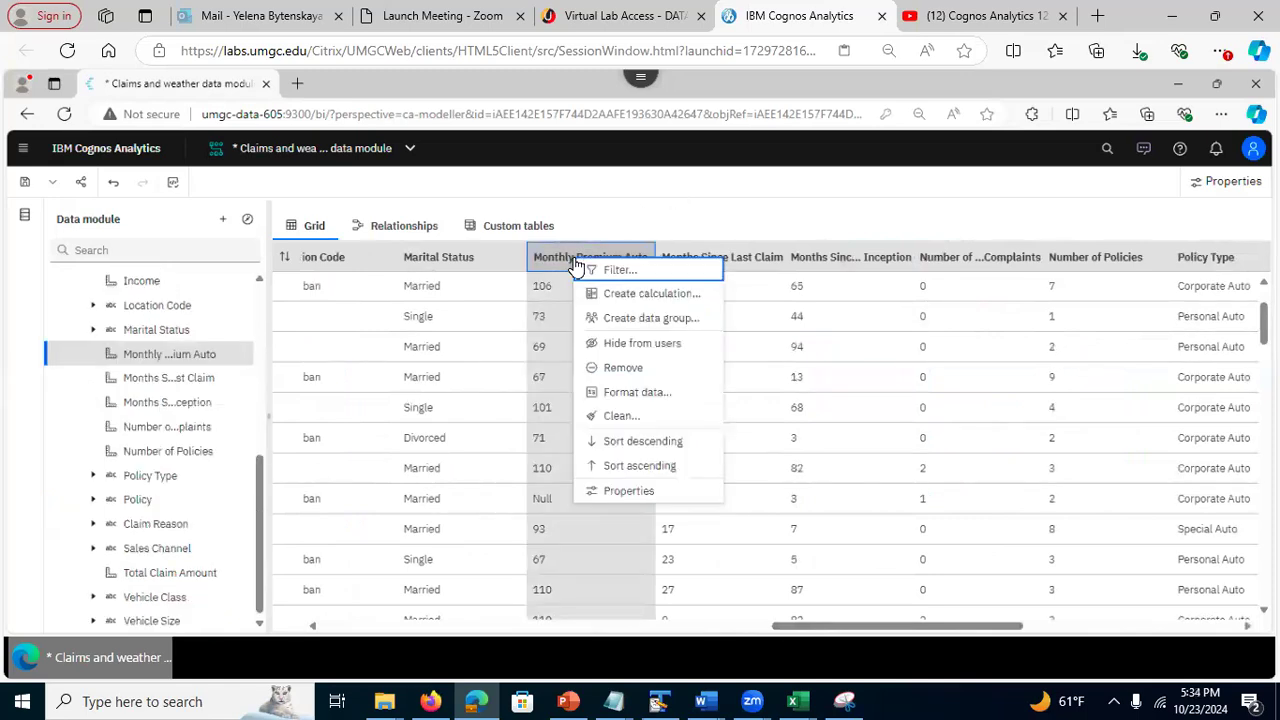
{"action": "left_click", "coordinate": [612, 294]}
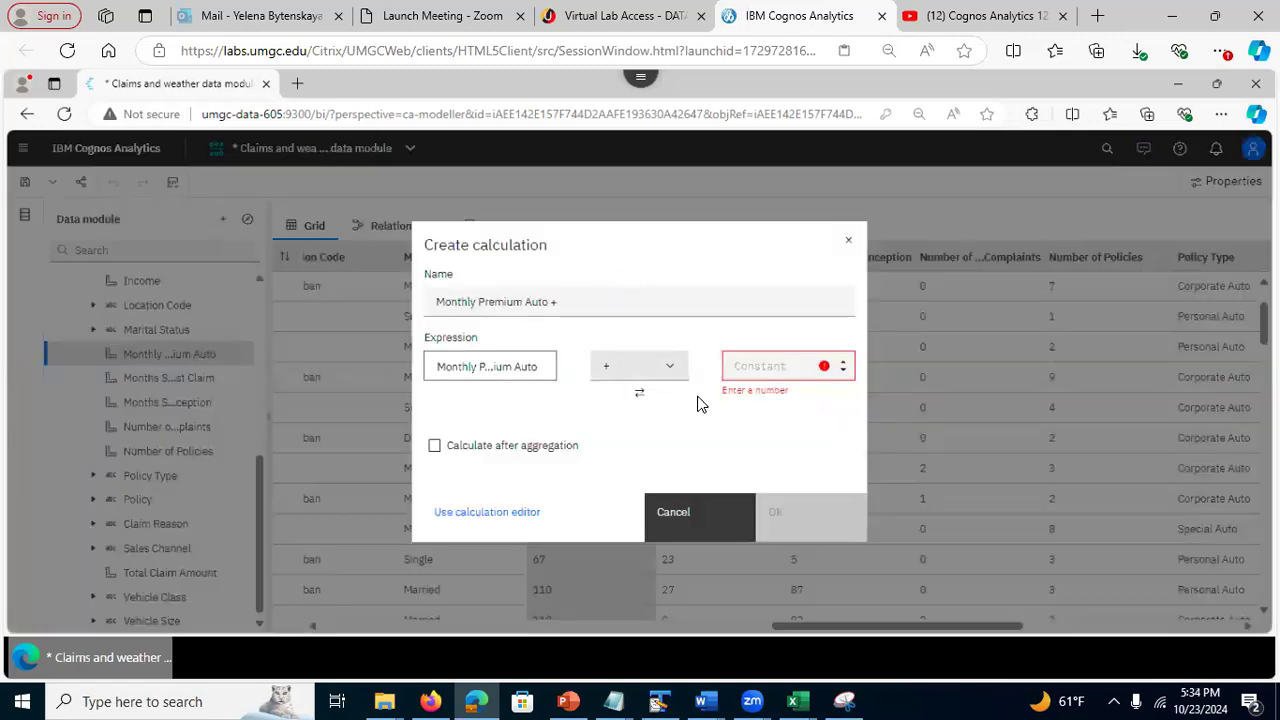
{"action": "left_click", "coordinate": [499, 518]}
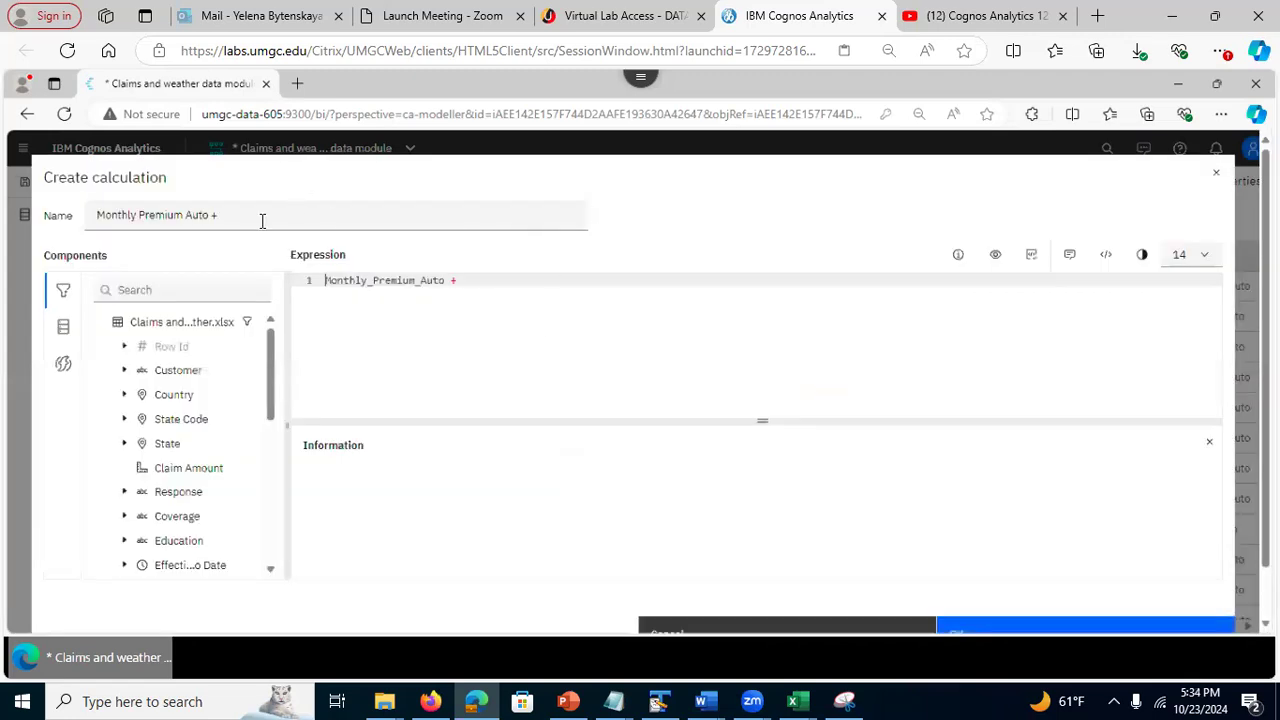
Name the new calculation "Annual Premium Auto"
{"action": "left_click_drag", "start_coordinate": [137, 215], "coordinate": [42, 220]}
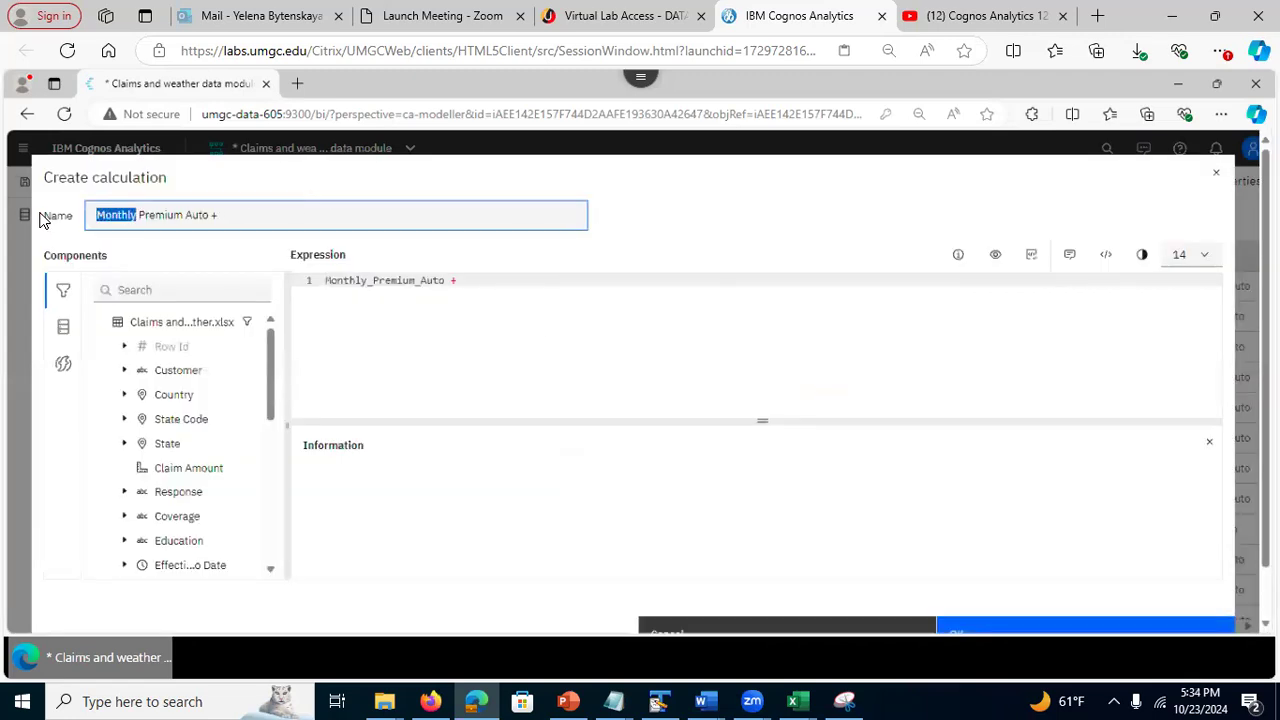
{"action": "type", "text": "Annua"}
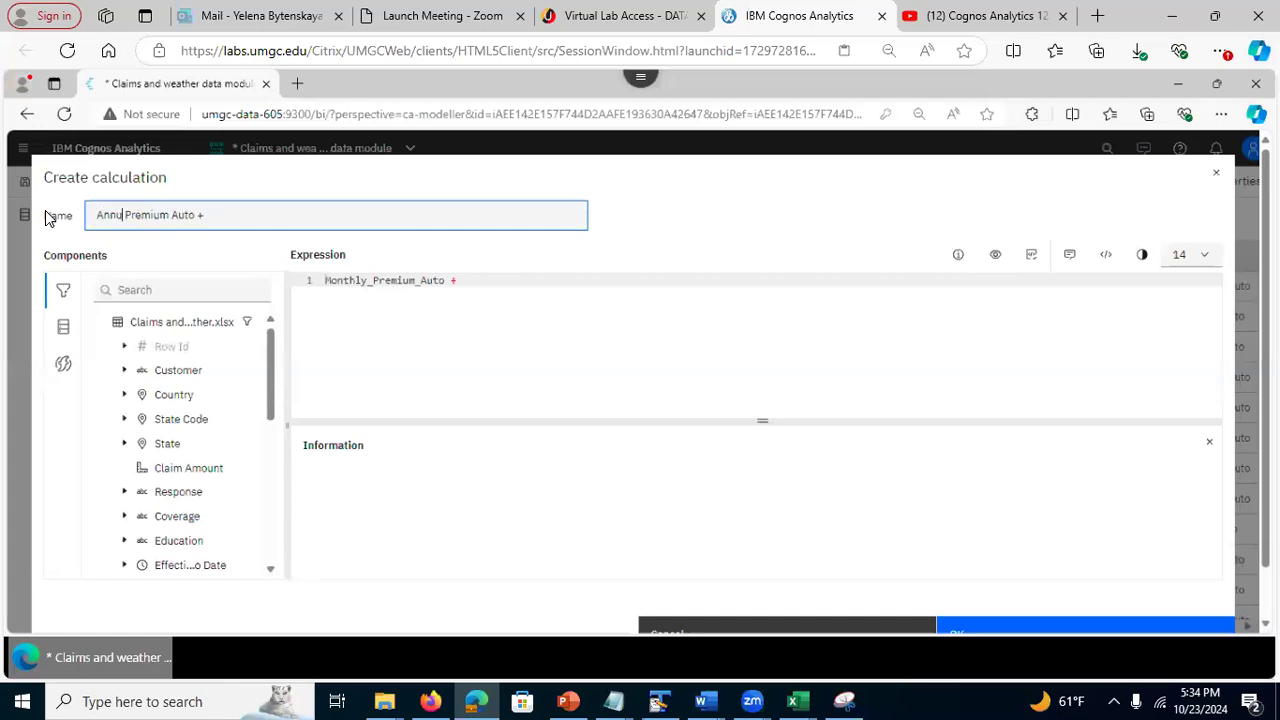
{"action": "type", "text": "l"}
{"action": "key", "text": "BackSpace"}
{"action": "key", "text": "BackSpace"}
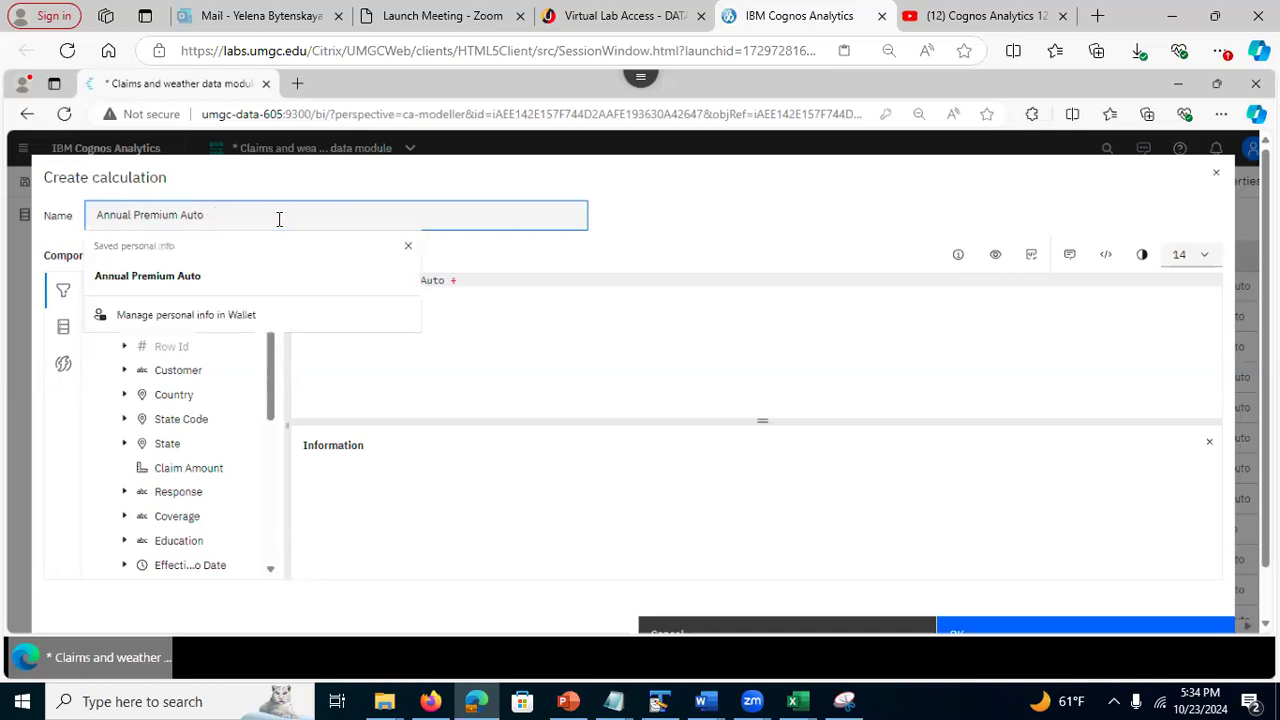
Replace the plus operator so that the calculation's expression reads "Monthly_Premium_Auto *12"
{"action": "left_click", "coordinate": [509, 287]}
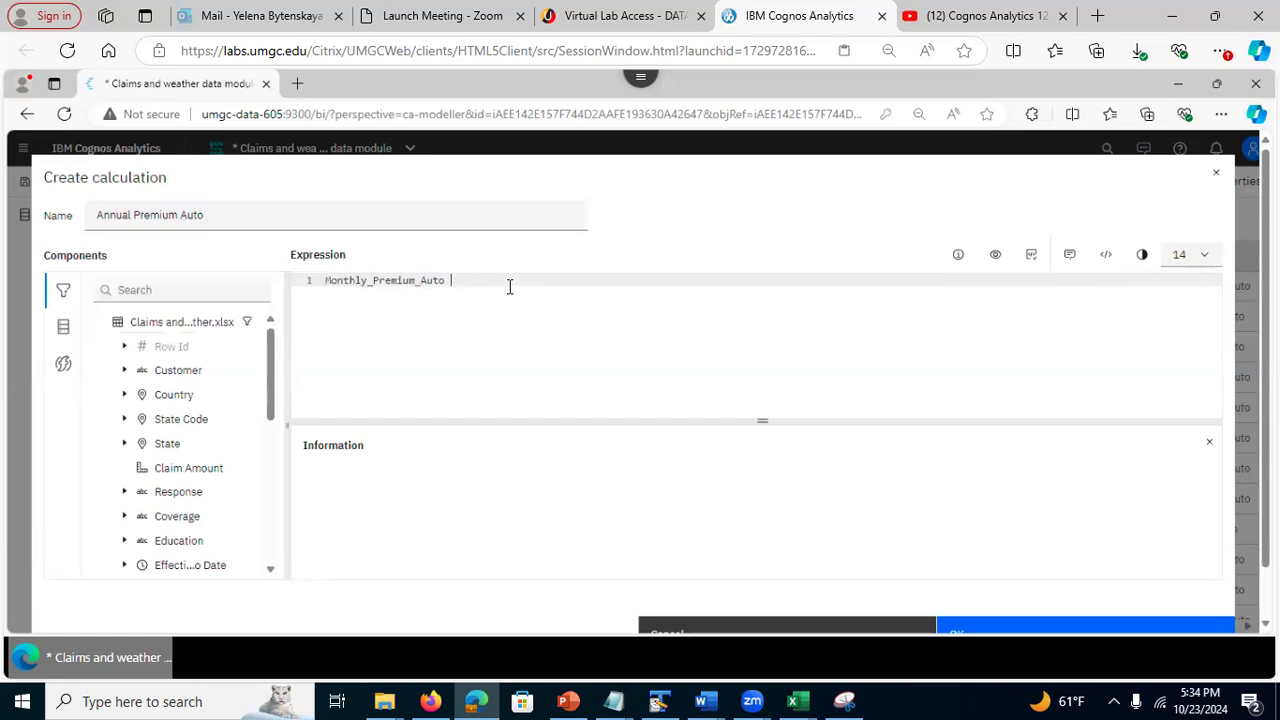
{"action": "type", "text": "12"}
{"action": "scroll", "coordinate": [1240, 420], "scroll_direction": "down", "scroll_amount": 1}
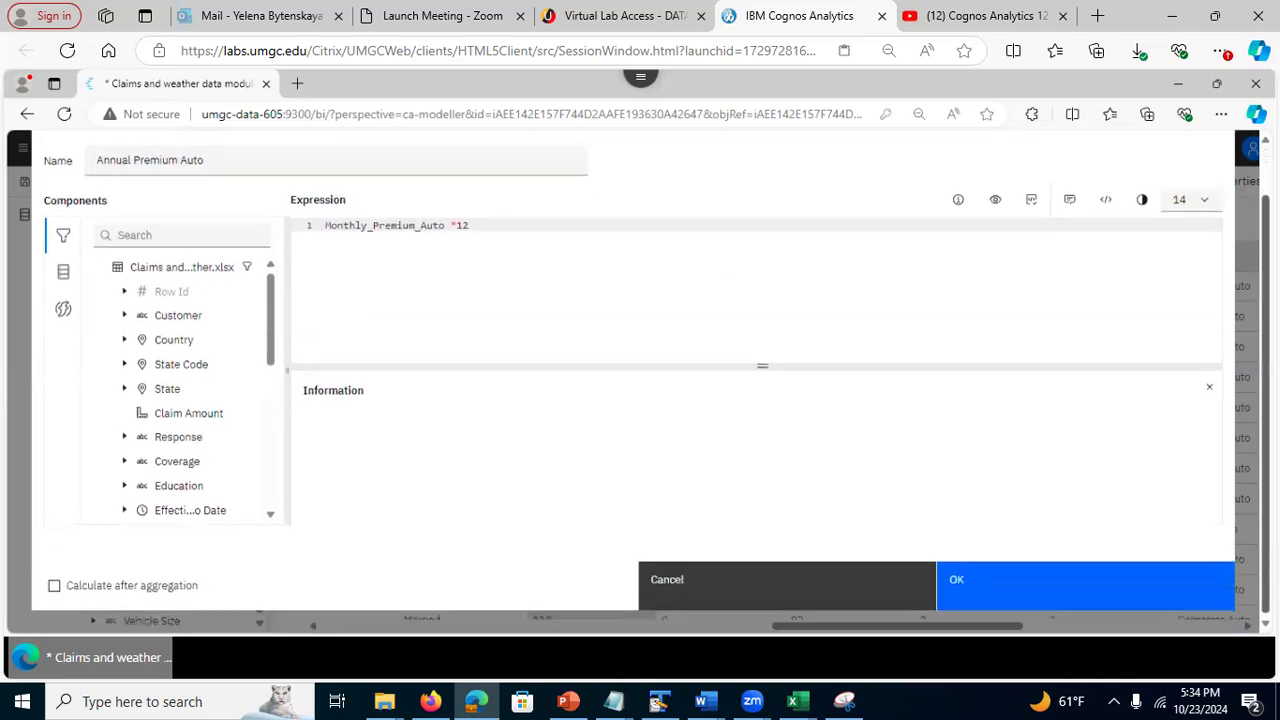
Create the Annual Premium Auto calculation and compare its column with the Monthly Premium Auto column in the grid
{"action": "left_click", "coordinate": [1058, 588]}
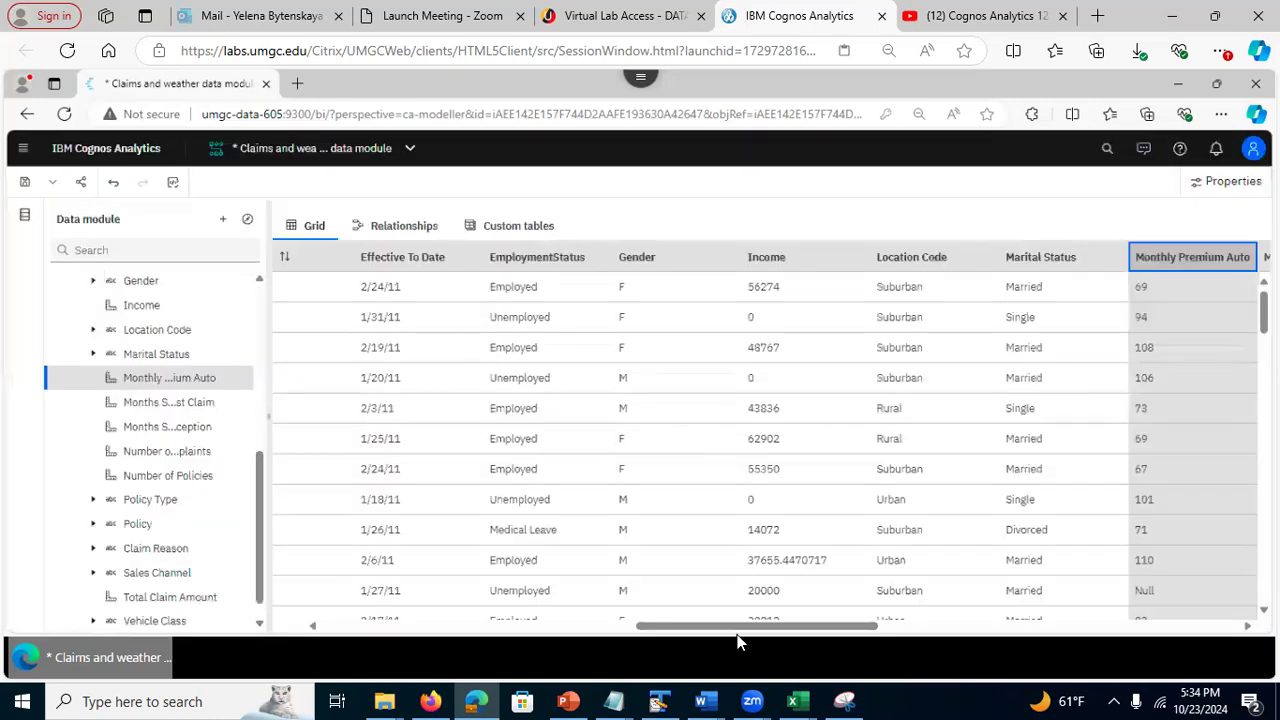
{"action": "left_click_drag", "start_coordinate": [729, 627], "coordinate": [304, 651]}
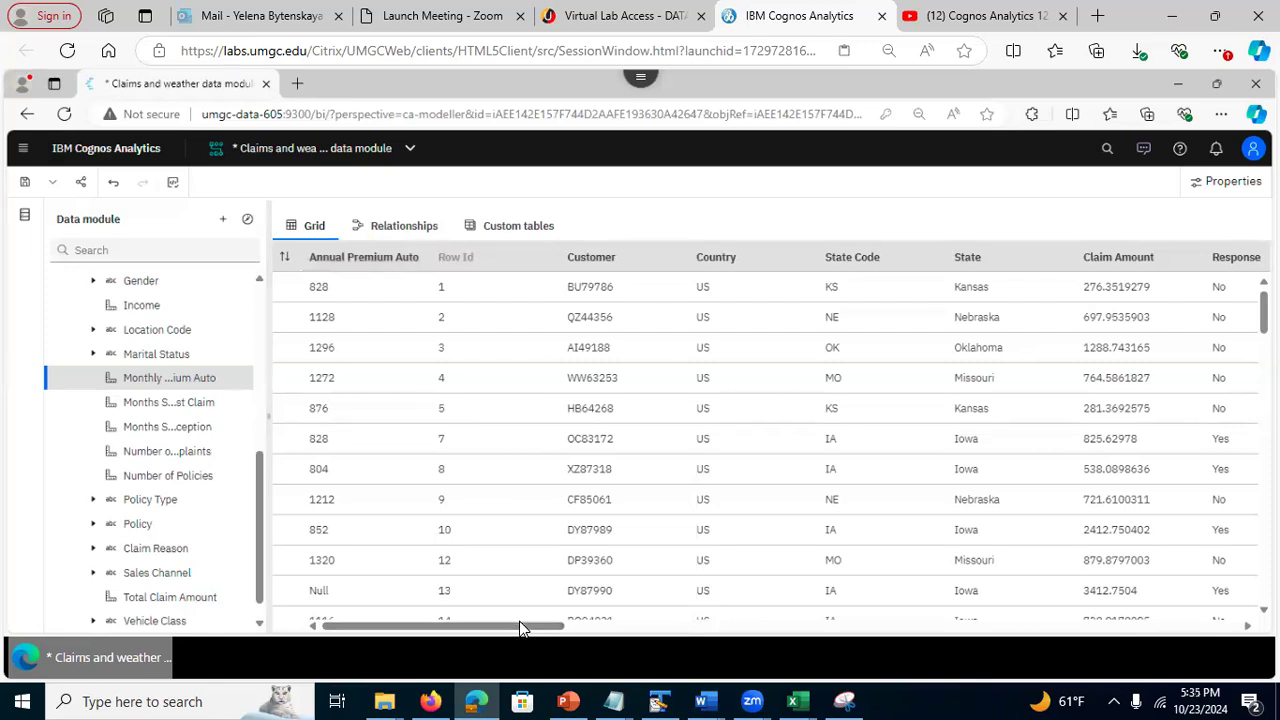
{"action": "left_click_drag", "start_coordinate": [523, 625], "coordinate": [727, 655]}
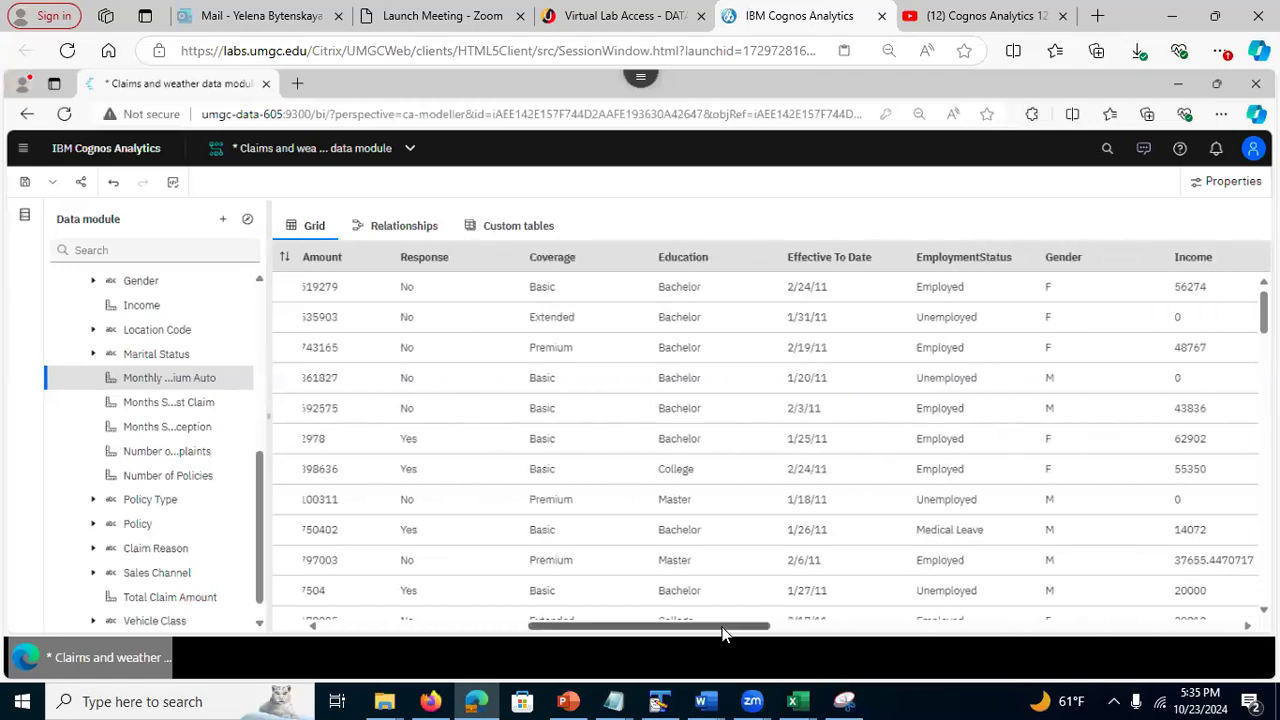
{"action": "left_click_drag", "start_coordinate": [725, 628], "coordinate": [847, 625]}
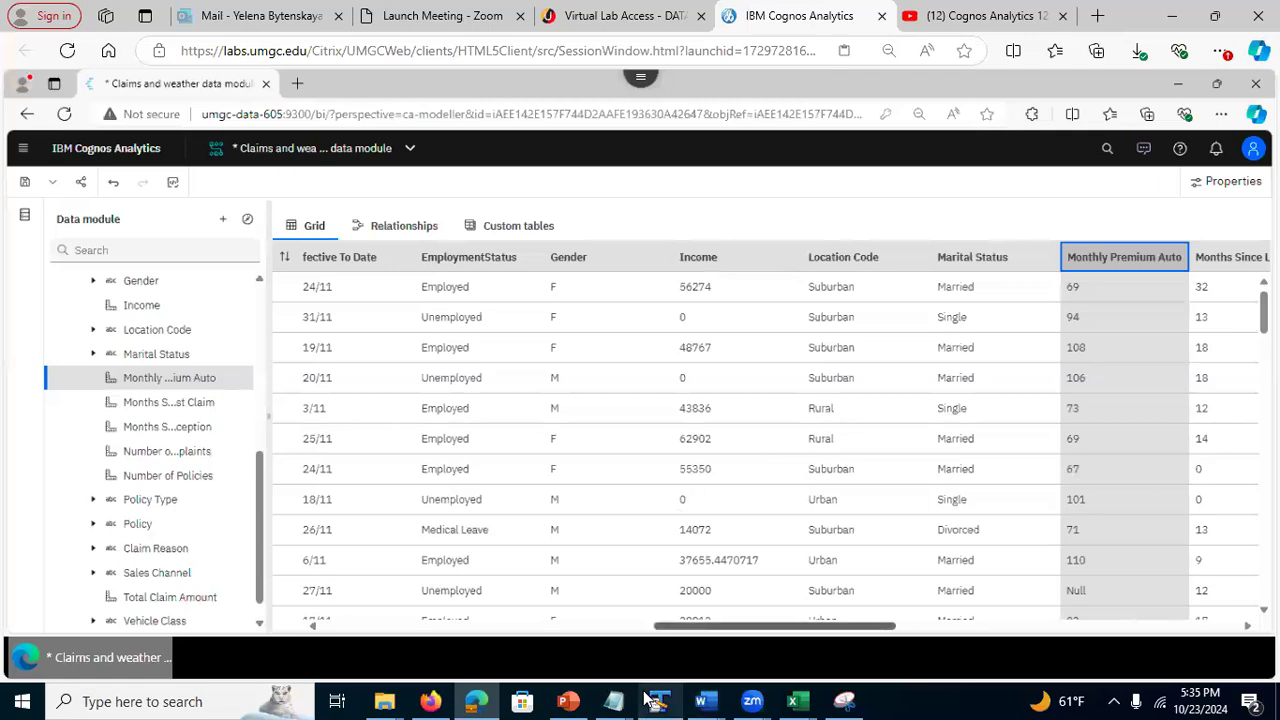
Switch to the PowerPoint presentation and show slide 25, "Steps to create Embedded calculation"
{"action": "left_click", "coordinate": [568, 700]}
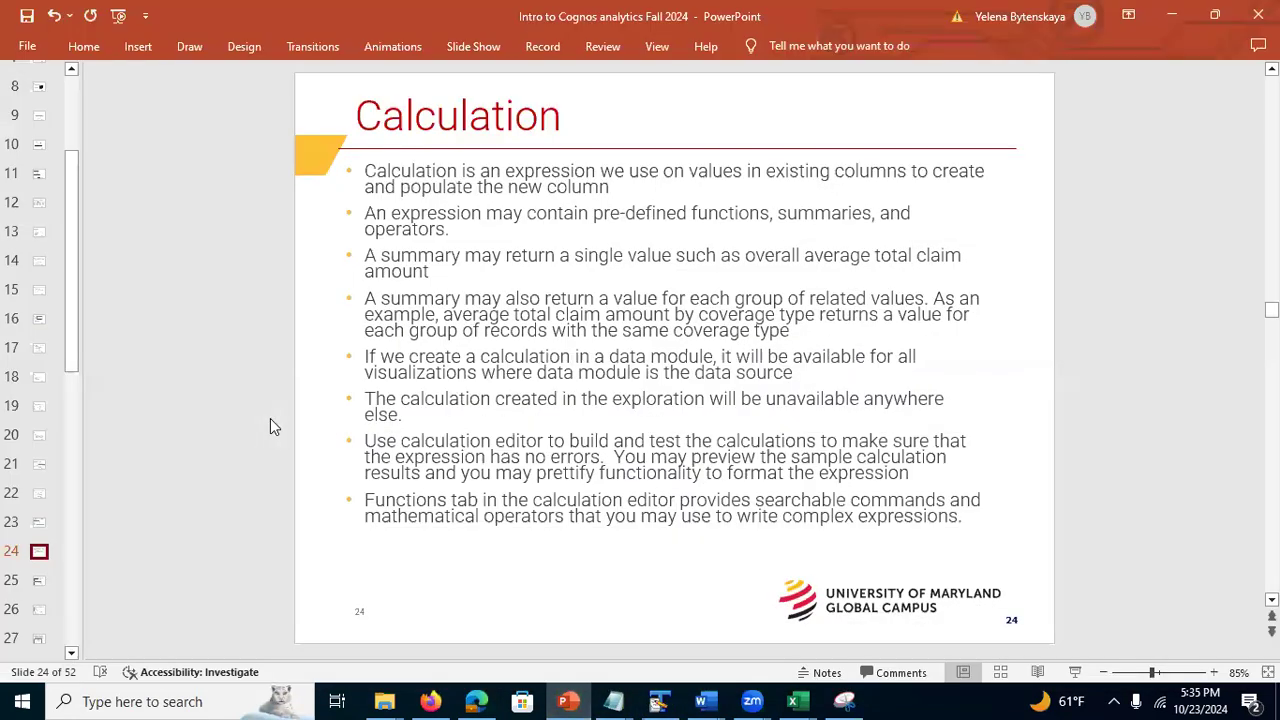
{"action": "left_click", "coordinate": [38, 583]}
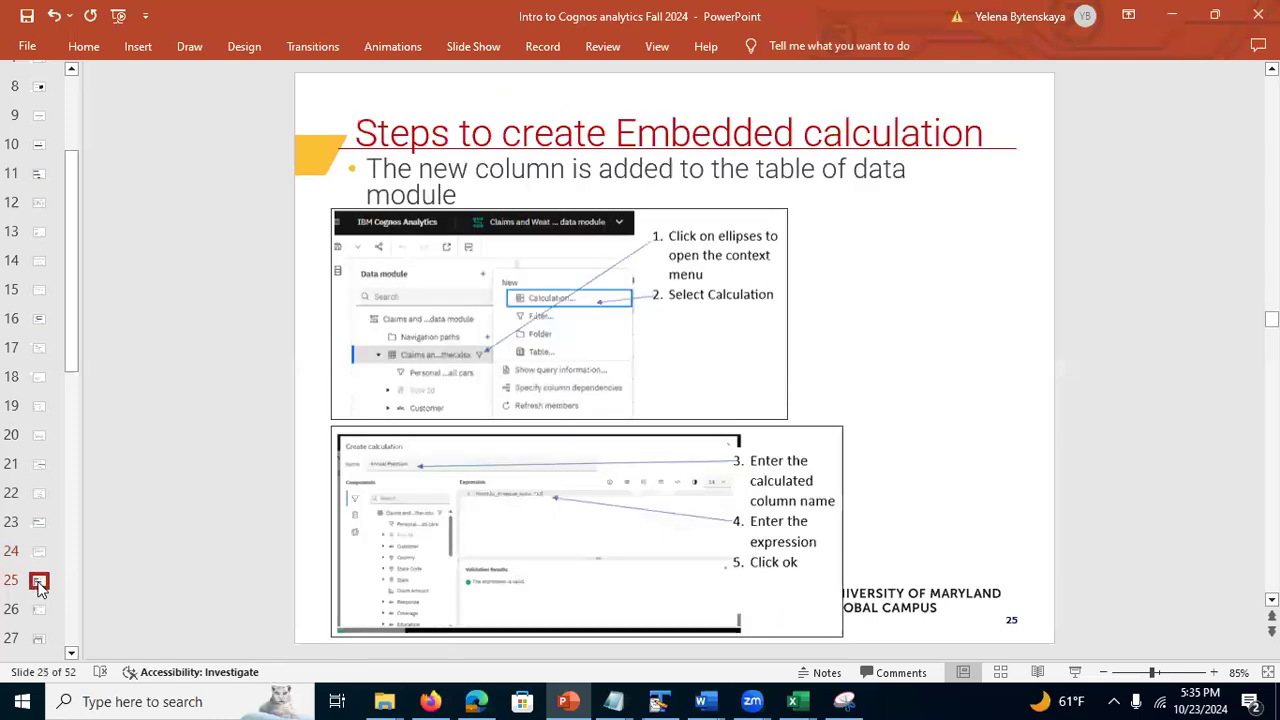
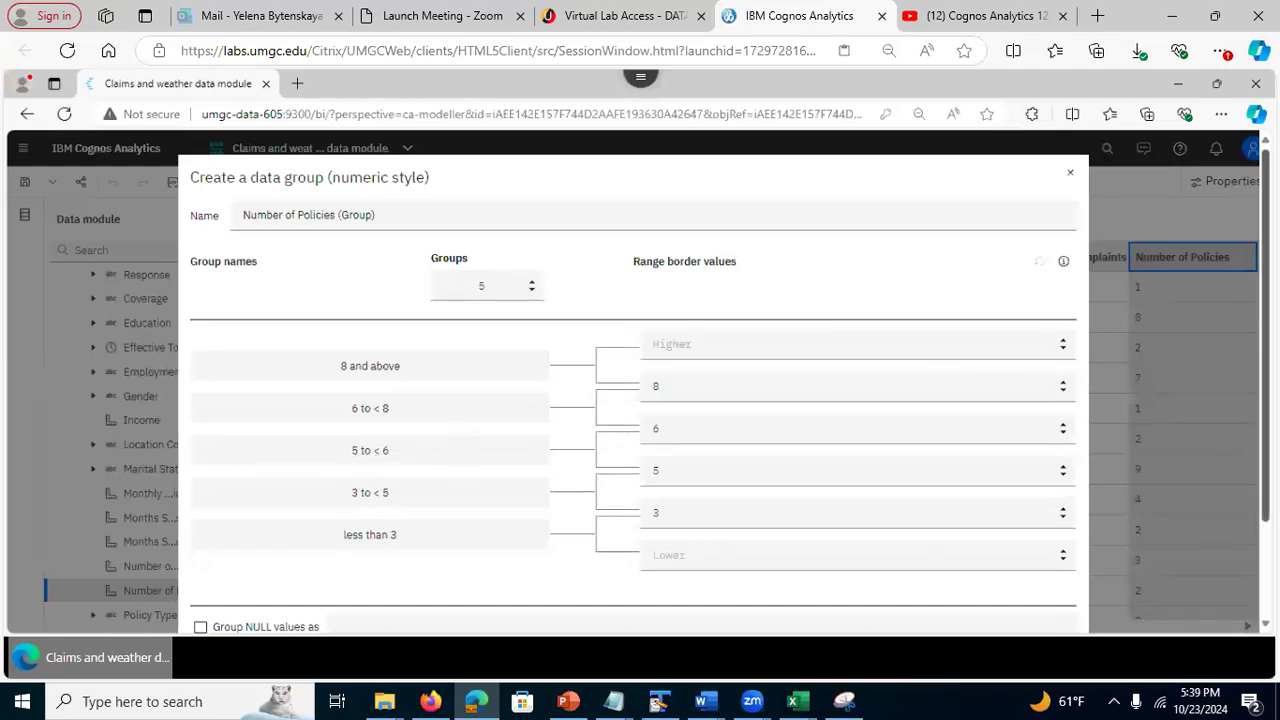
Create the numeric data group "Number of Policies (Group)" with the five default ranges and view its column in the grid
{"action": "key", "text": "ctrl+a"}
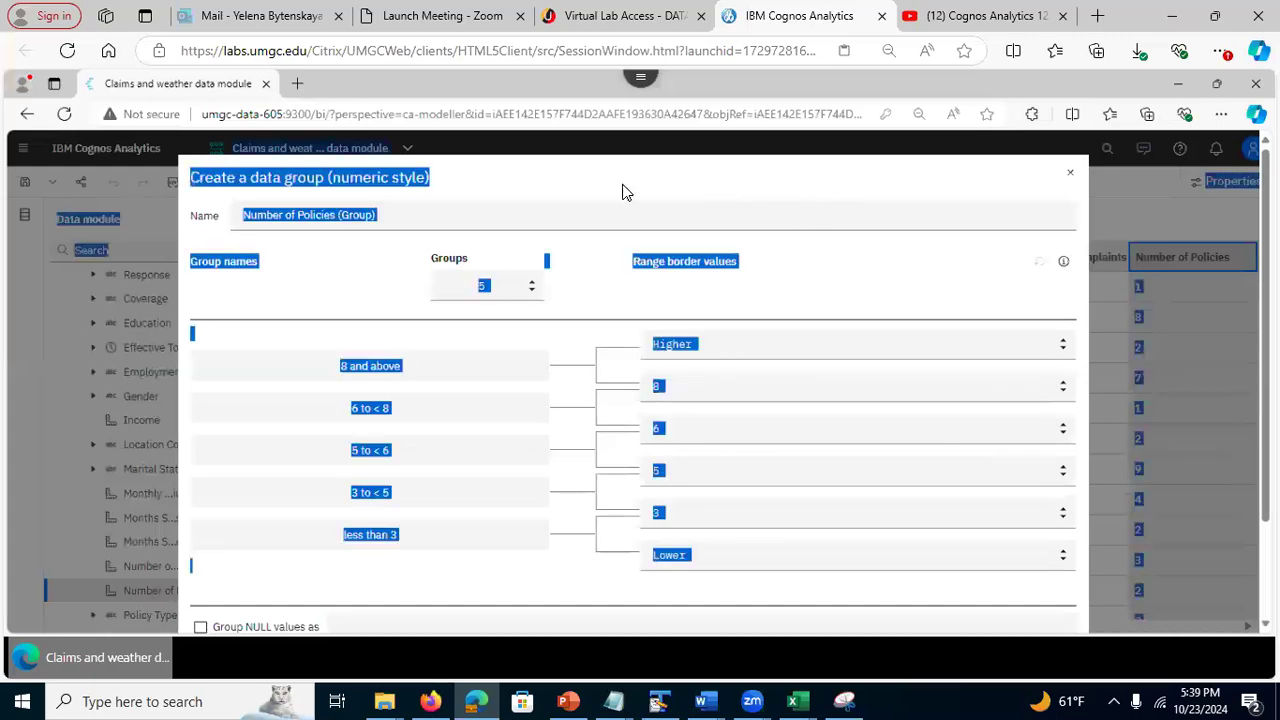
{"action": "scroll", "coordinate": [633, 400], "scroll_direction": "down", "scroll_amount": 2}
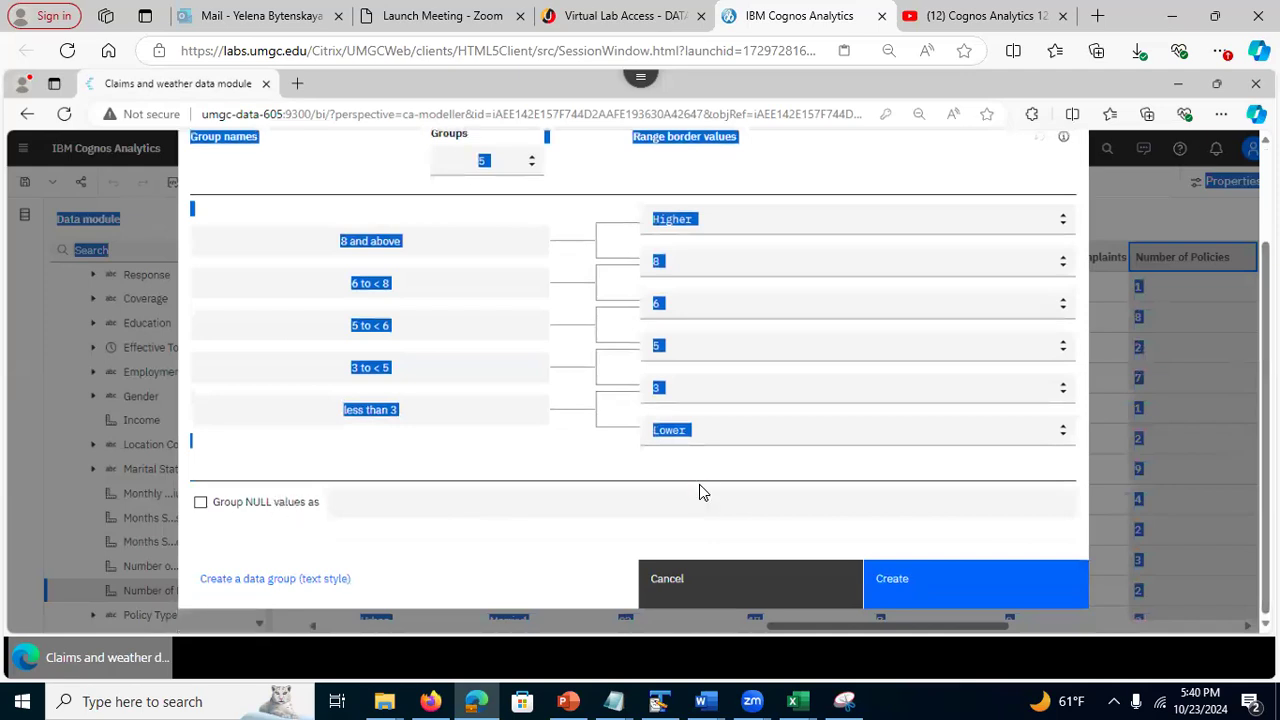
{"action": "left_click", "coordinate": [988, 586]}
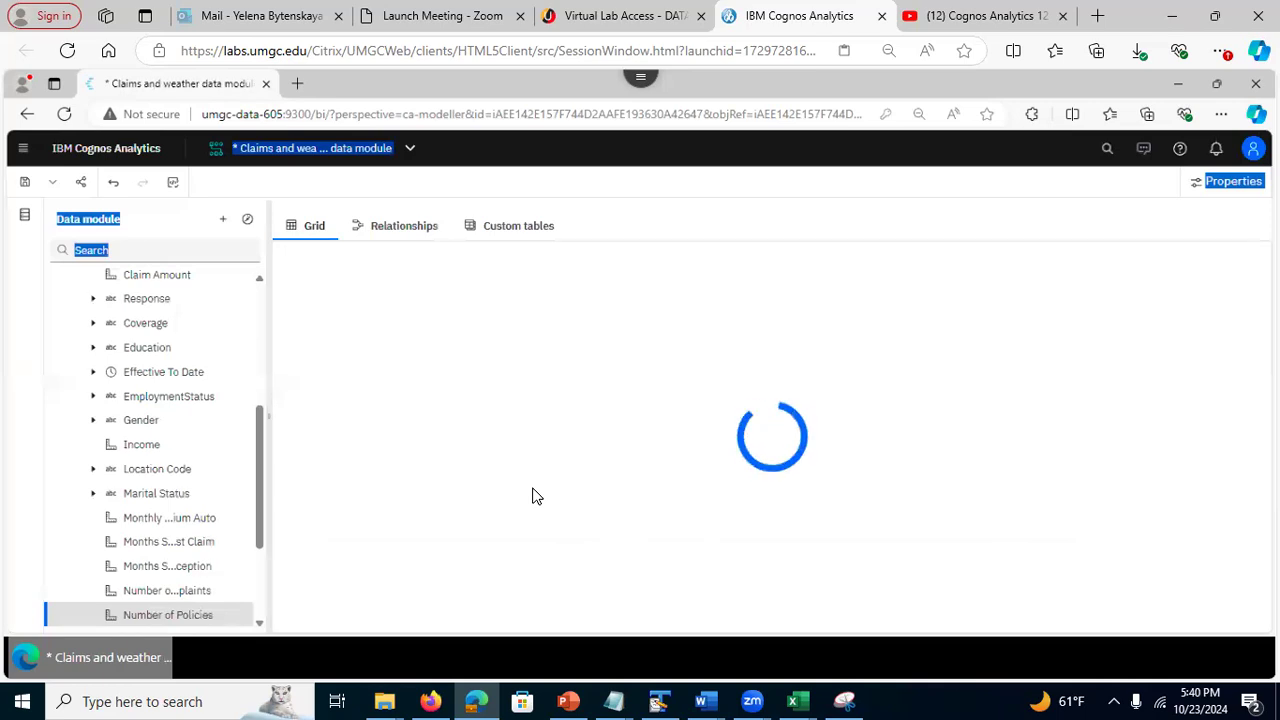
{"action": "left_click", "coordinate": [607, 627]}
{"action": "left_click", "coordinate": [372, 625]}
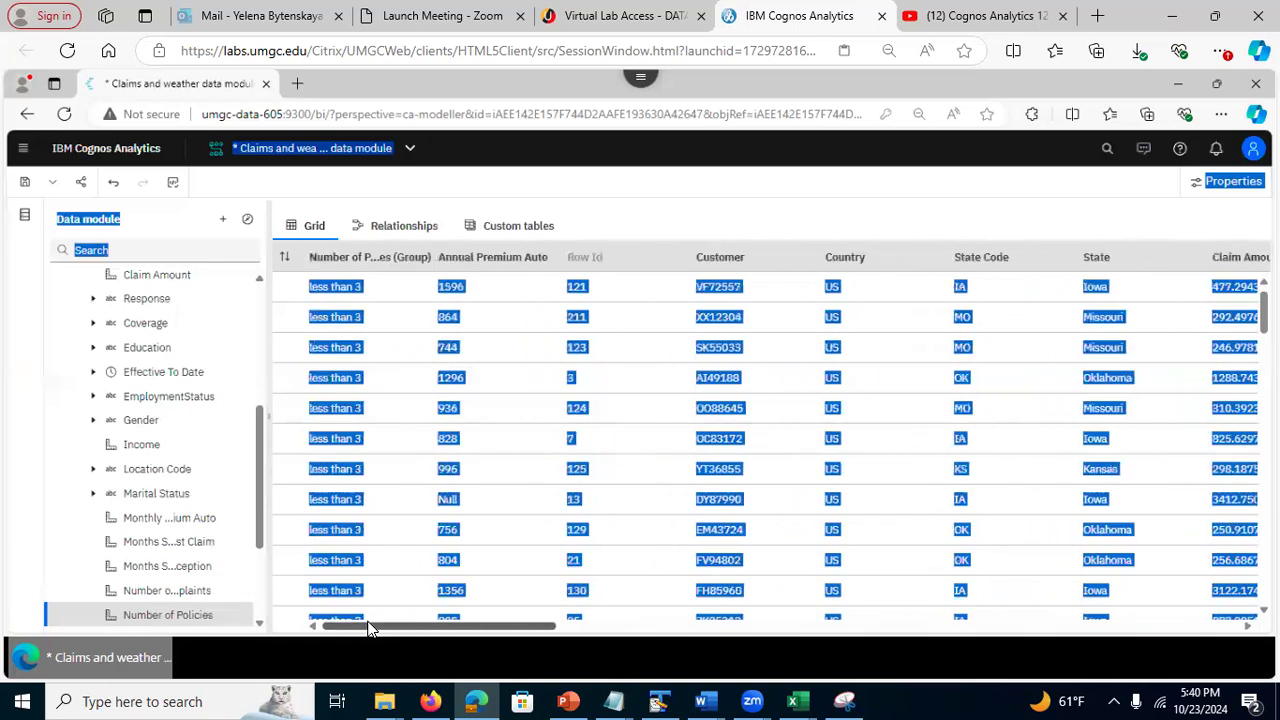
{"action": "left_click", "coordinate": [651, 222]}
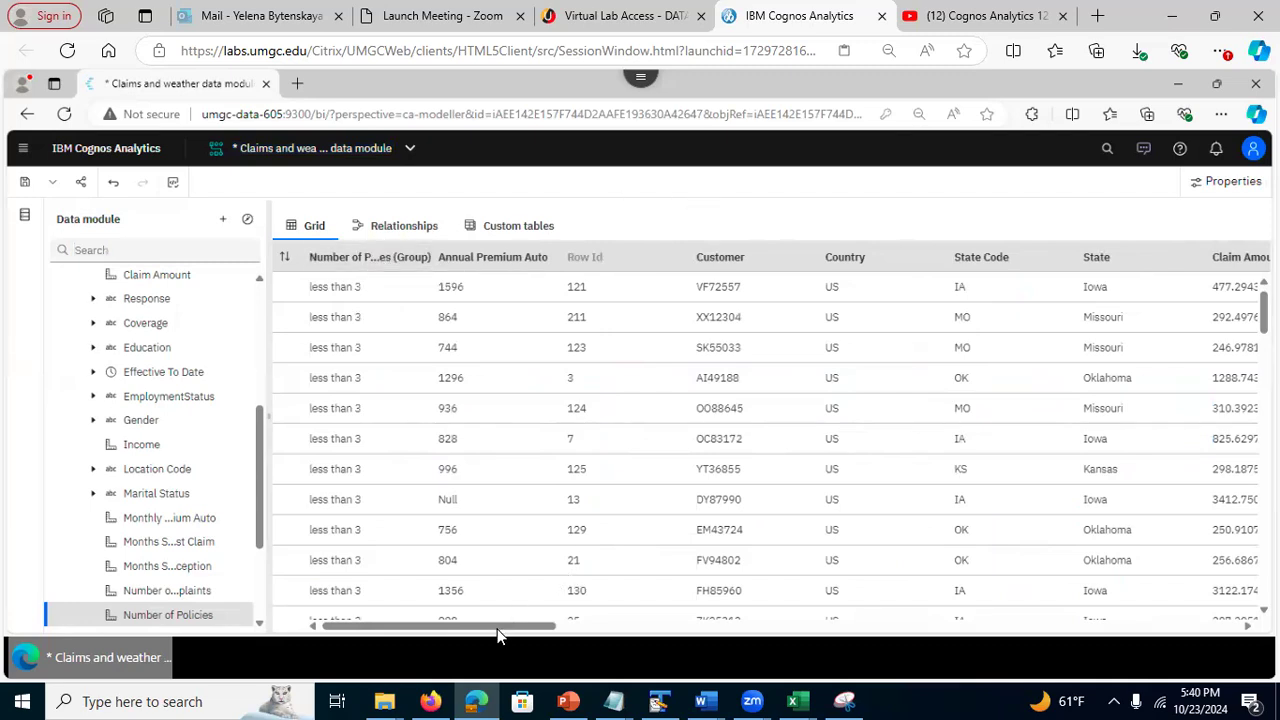
Start a text-style data group for the Policy column and look through its remaining items
{"action": "left_click_drag", "start_coordinate": [497, 630], "coordinate": [1167, 596]}
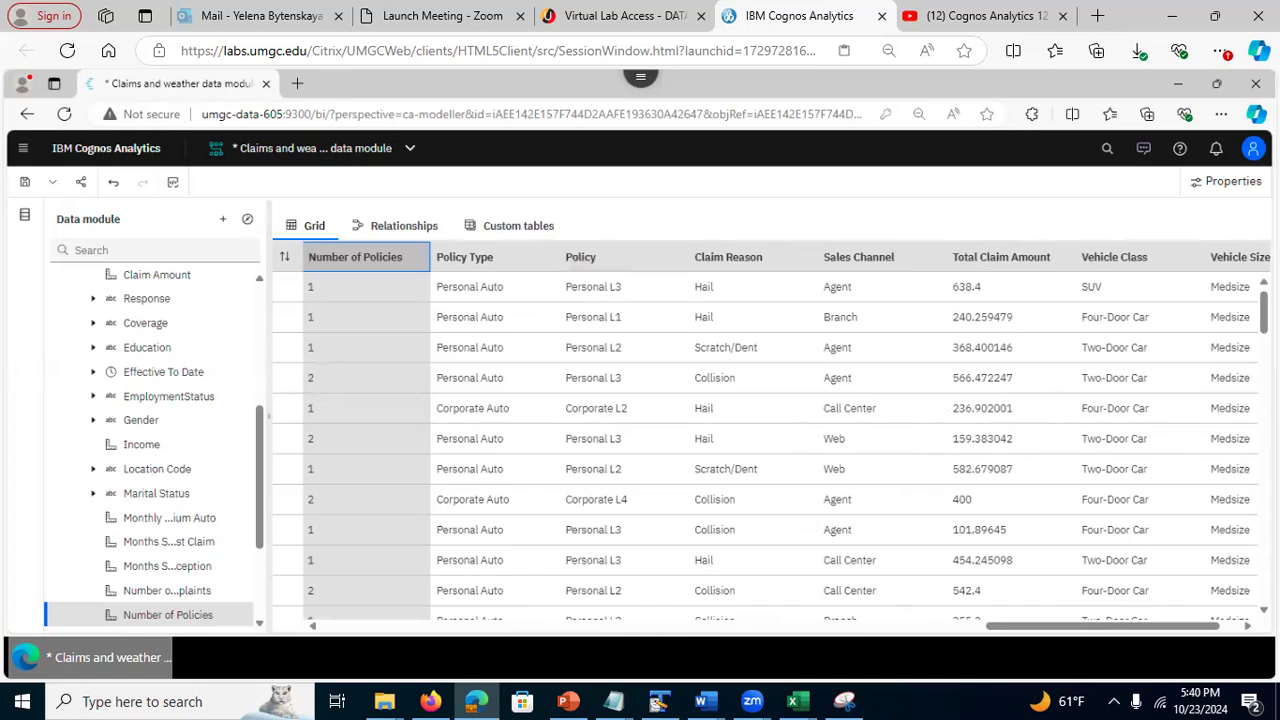
{"action": "left_click", "coordinate": [581, 258]}
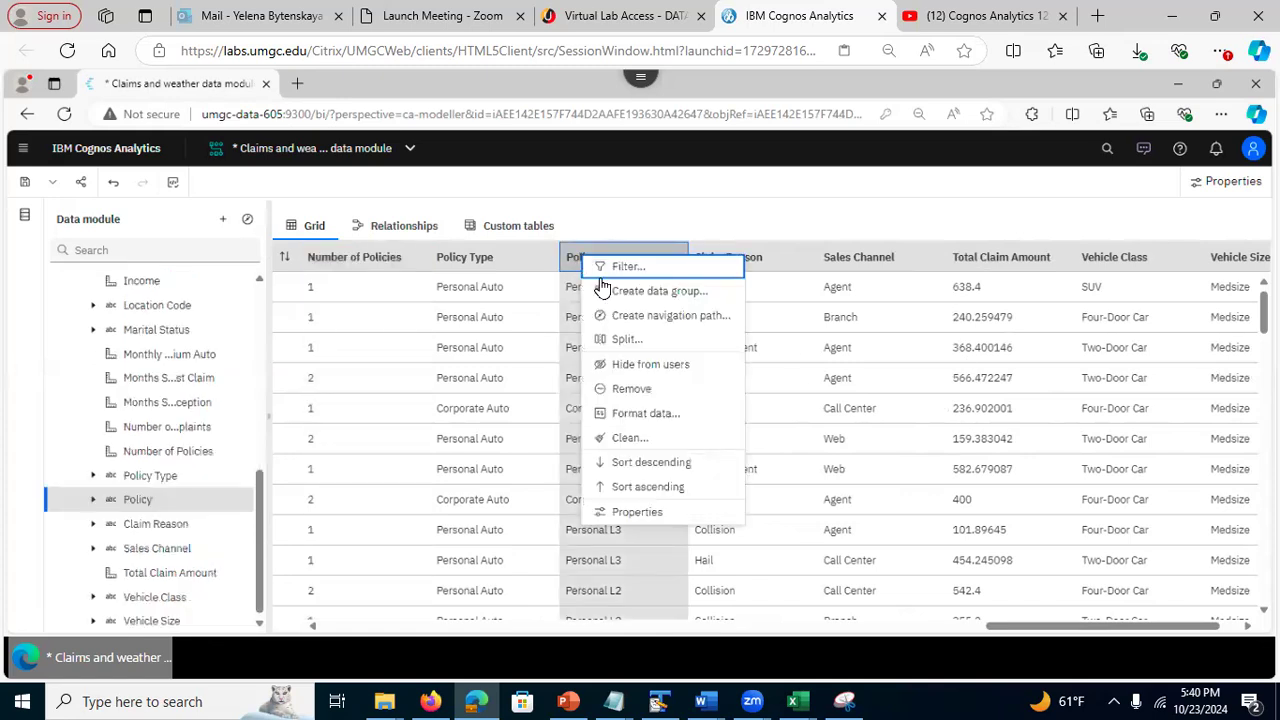
{"action": "left_click", "coordinate": [595, 287]}
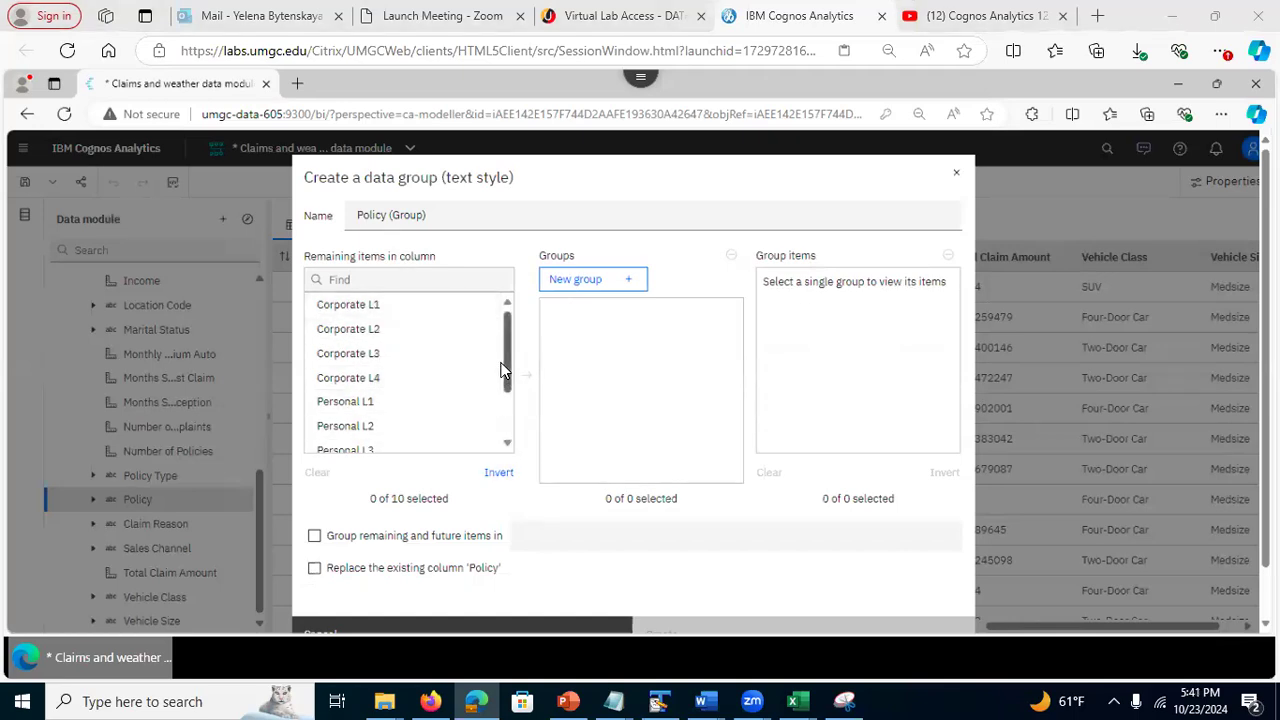
{"action": "left_click_drag", "start_coordinate": [505, 370], "coordinate": [495, 310]}
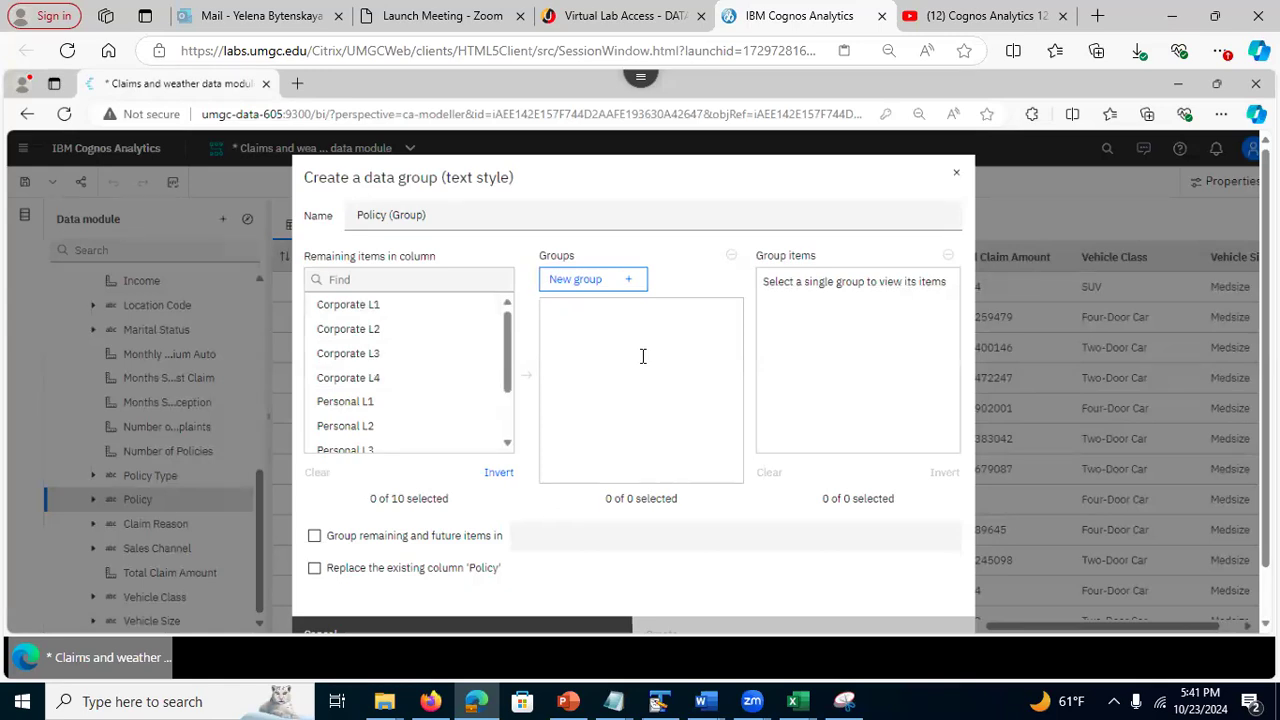
Add a group named "Corporate" and assign Corporate L1 through Corporate L4 to it
{"action": "left_click", "coordinate": [588, 280]}
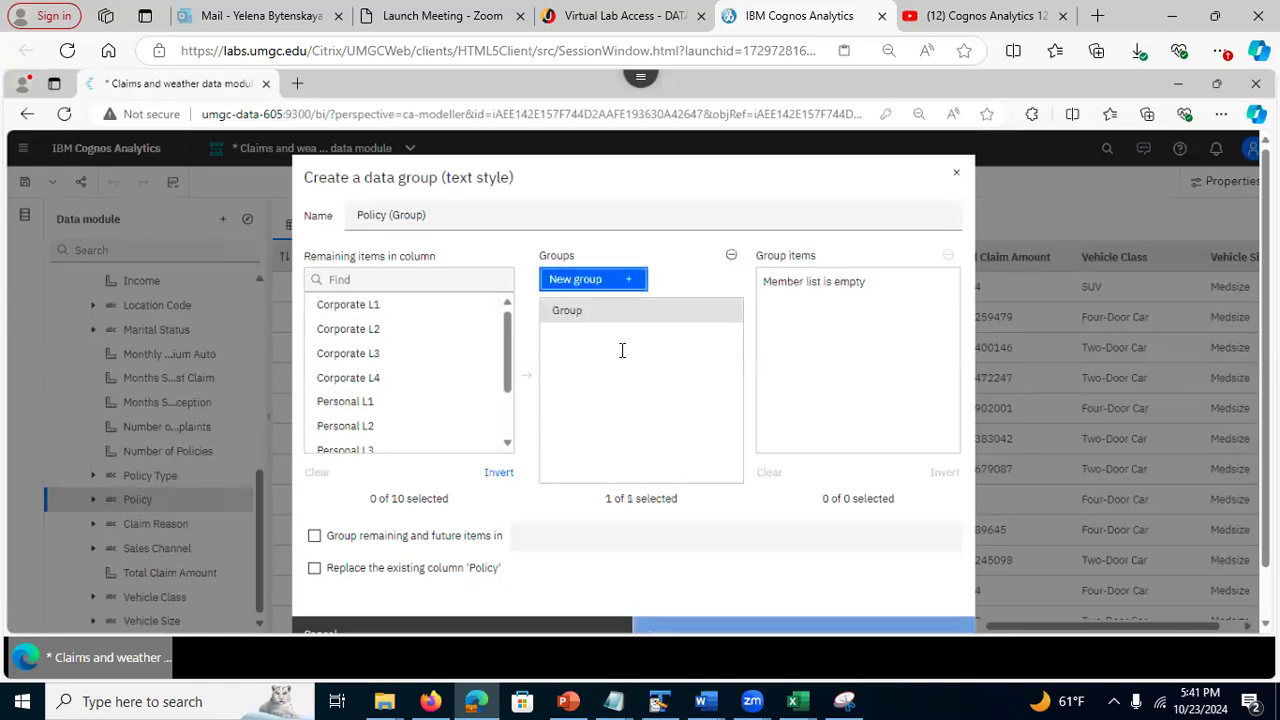
{"action": "left_click", "coordinate": [603, 311]}
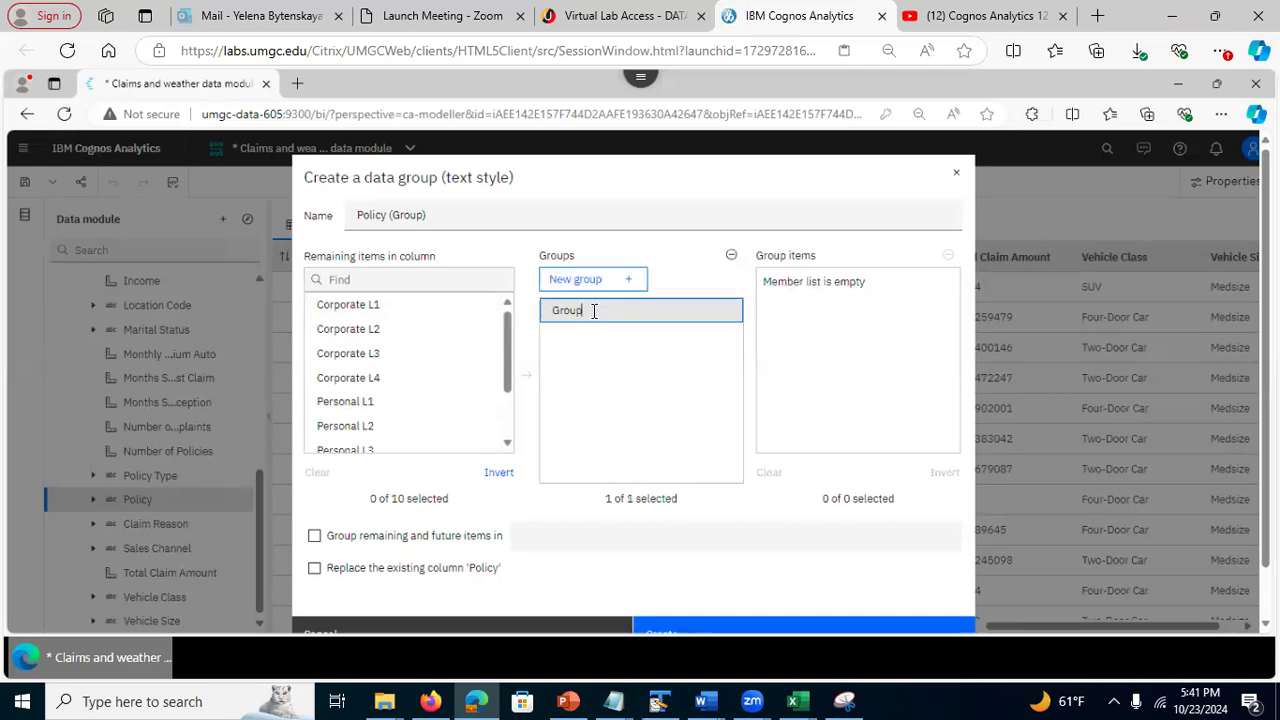
{"action": "double_click", "coordinate": [545, 309]}
{"action": "type", "text": "corporate"}
{"action": "left_click", "coordinate": [375, 310]}
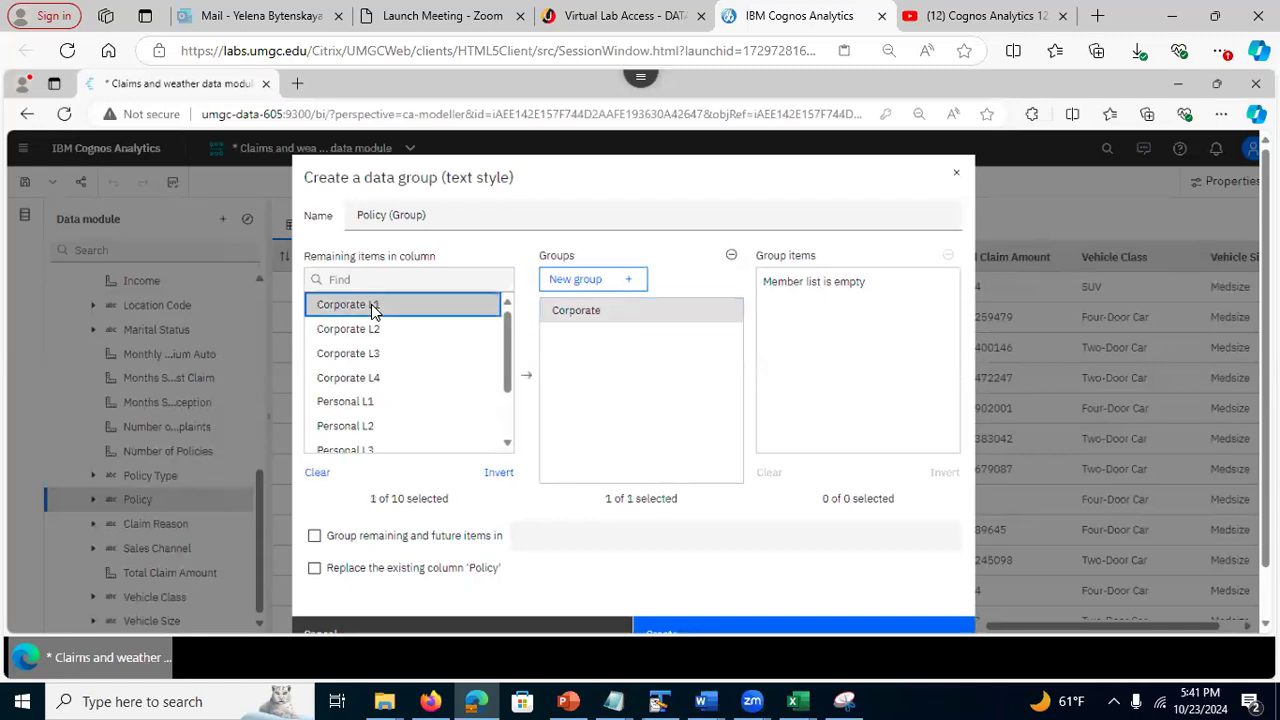
{"action": "left_click", "coordinate": [364, 377], "text": "shift"}
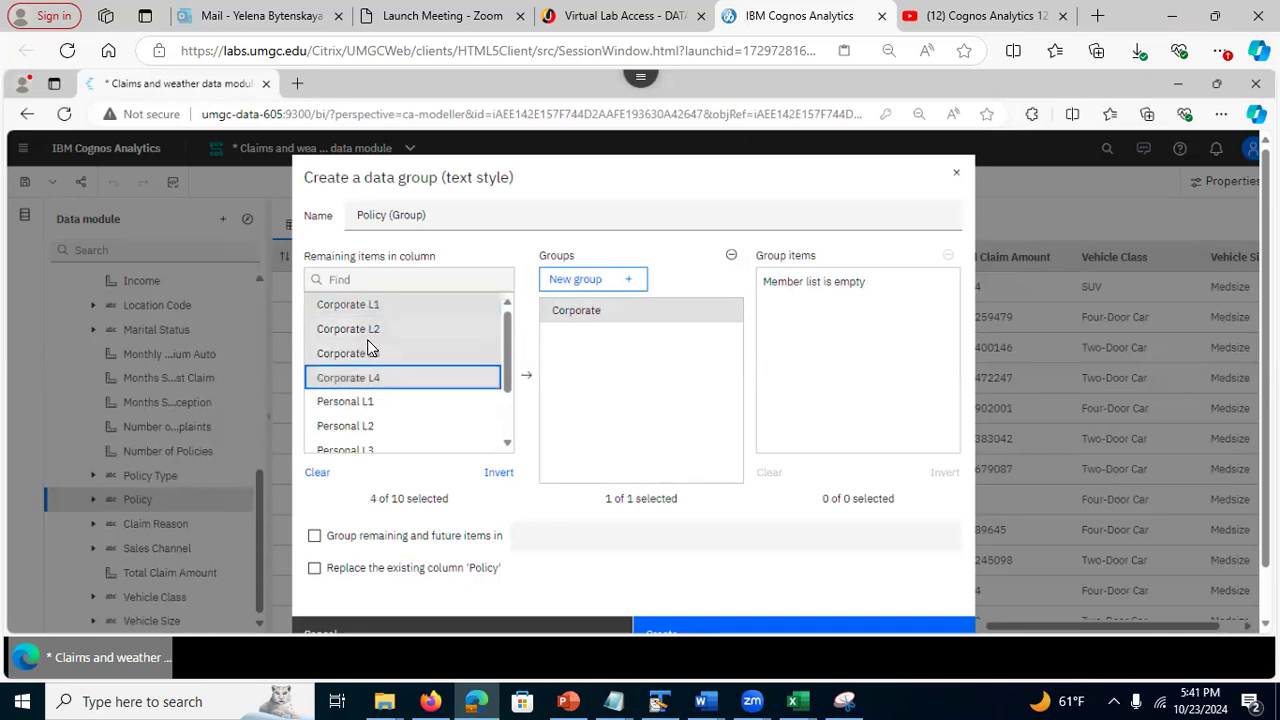
{"action": "left_click", "coordinate": [527, 381]}
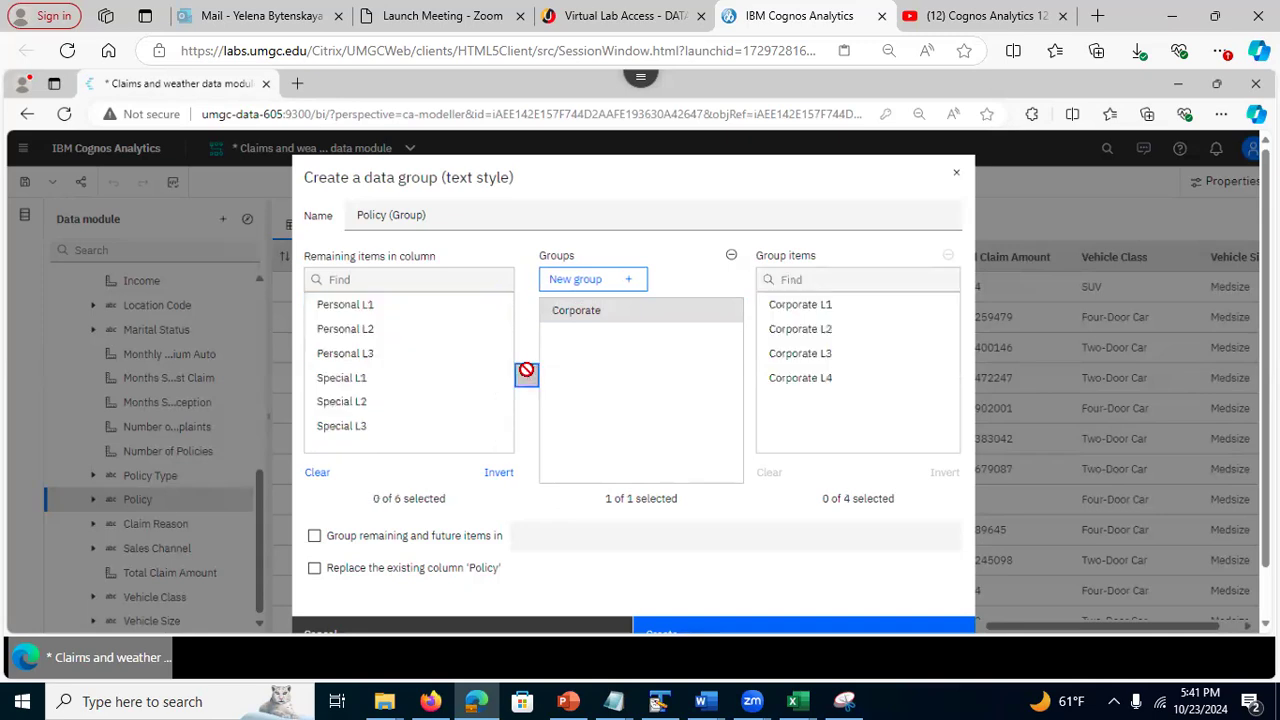
Add a second group named "Personal" and assign Personal L1 through Personal L3 to it
{"action": "left_click", "coordinate": [580, 281]}
{"action": "double_click", "coordinate": [578, 336]}
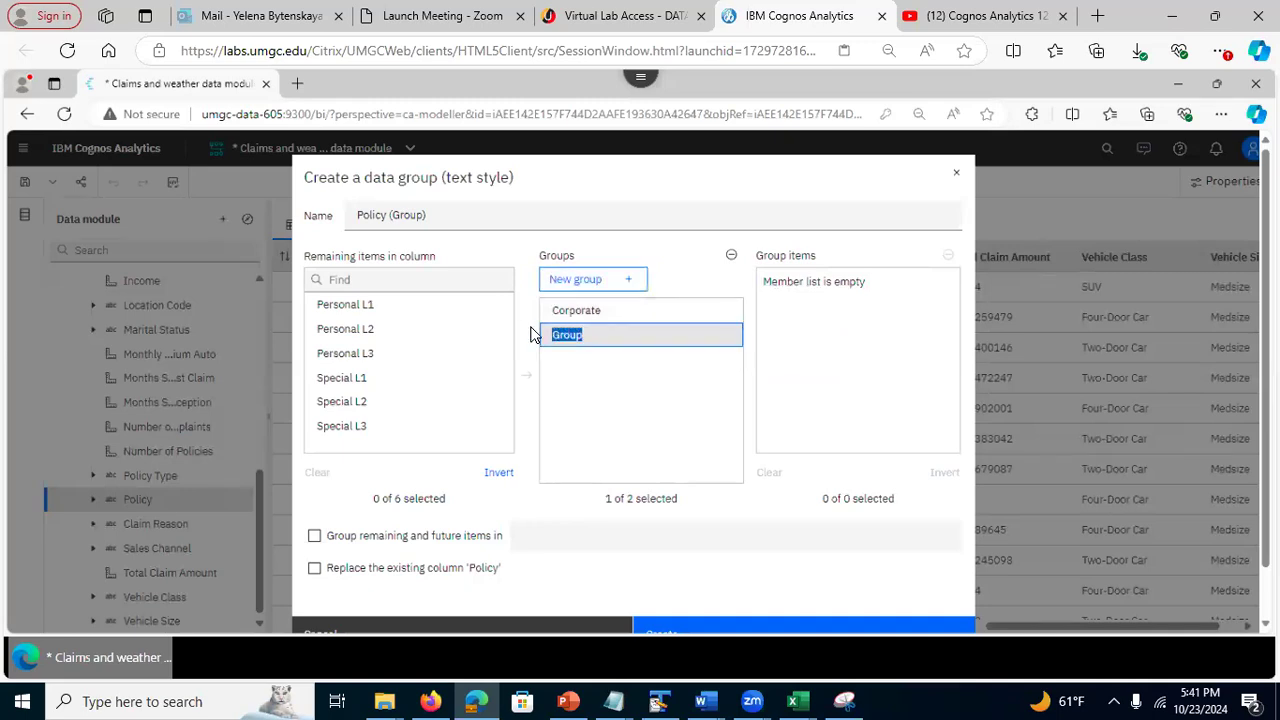
{"action": "type", "text": "Personal"}
{"action": "left_click", "coordinate": [556, 399]}
{"action": "left_click", "coordinate": [366, 307]}
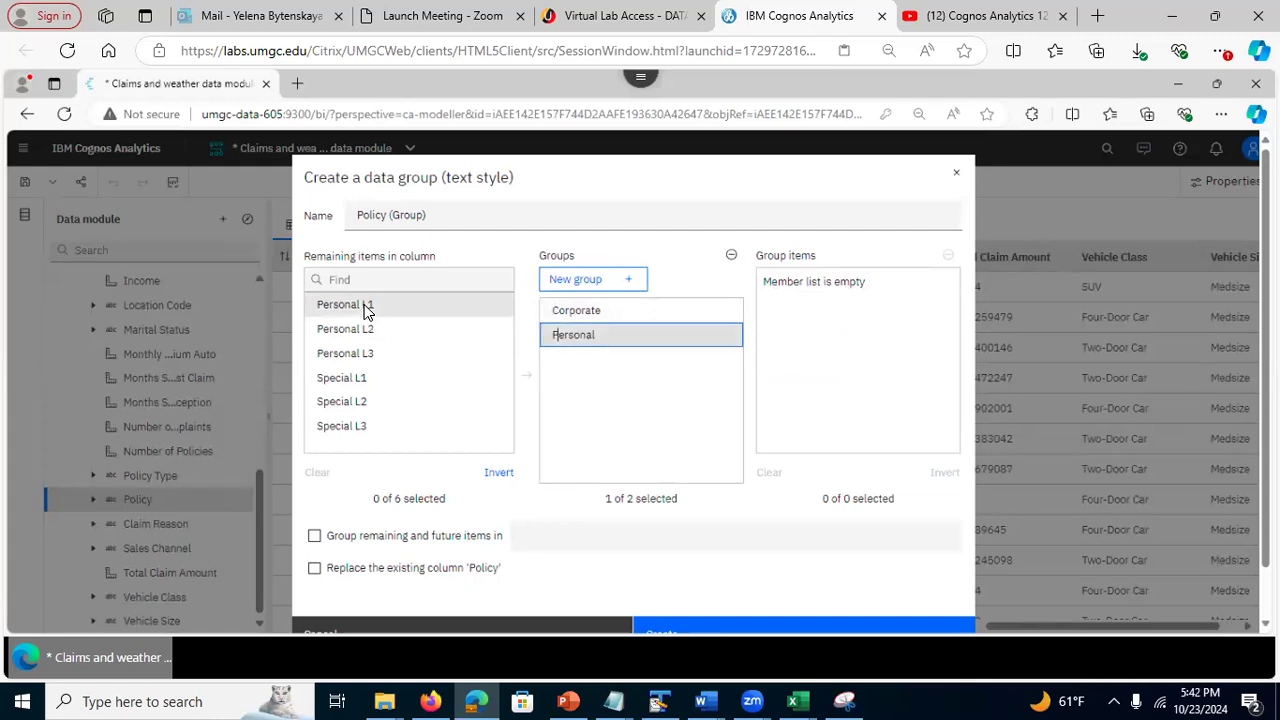
{"action": "left_click", "coordinate": [360, 357], "text": "shift"}
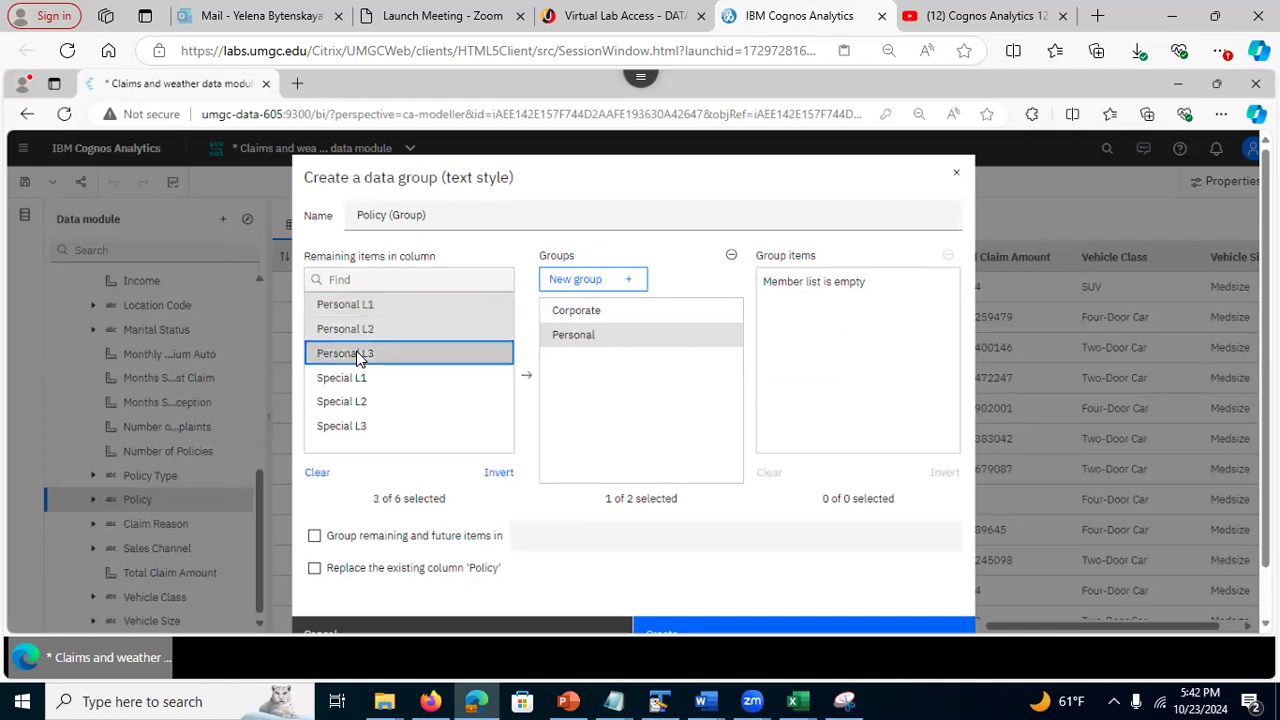
{"action": "left_click", "coordinate": [526, 373]}
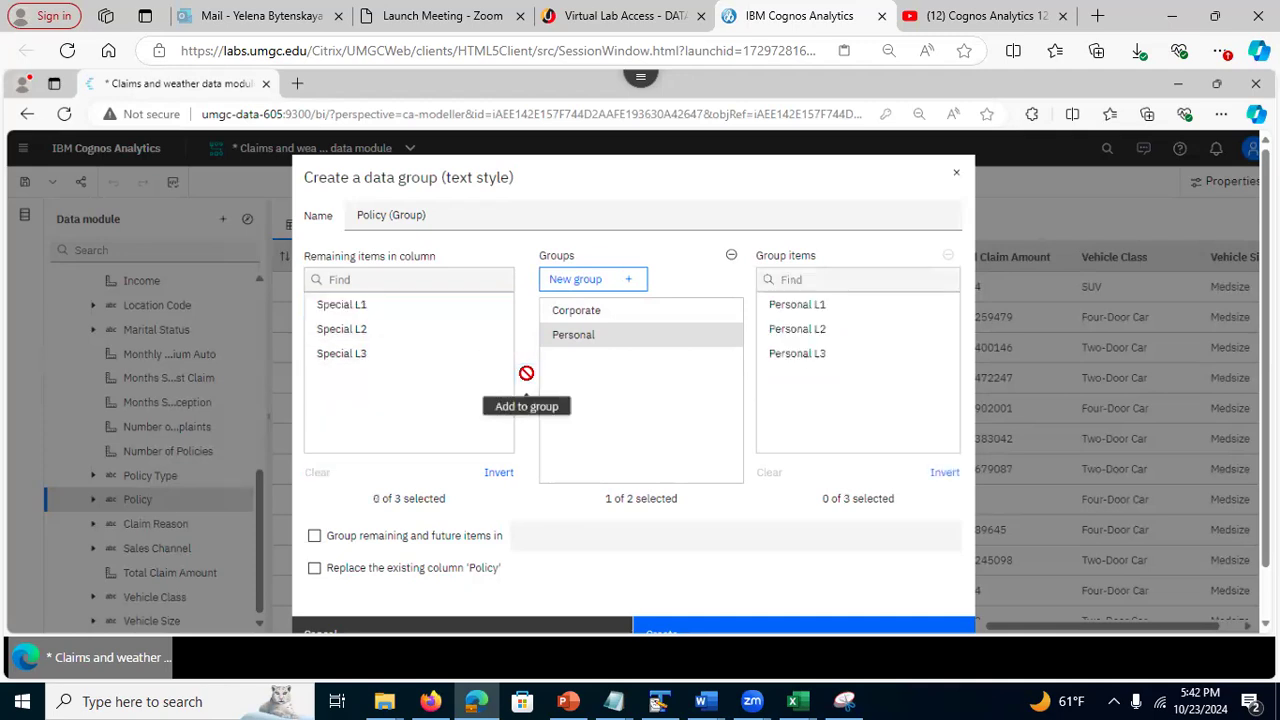
Add a third group named "Special" and assign Special L1 through Special L3 to it
{"action": "left_click", "coordinate": [608, 276]}
{"action": "left_click_drag", "start_coordinate": [595, 333], "coordinate": [543, 332]}
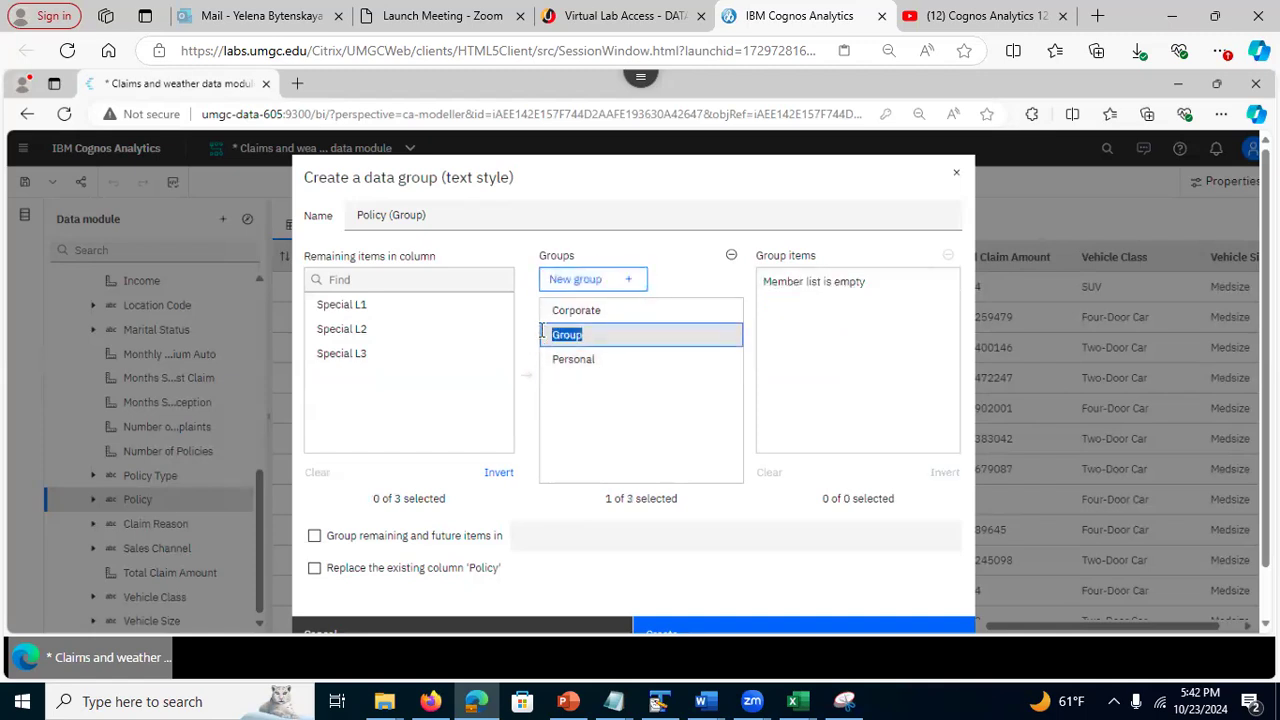
{"action": "type", "text": "Special"}
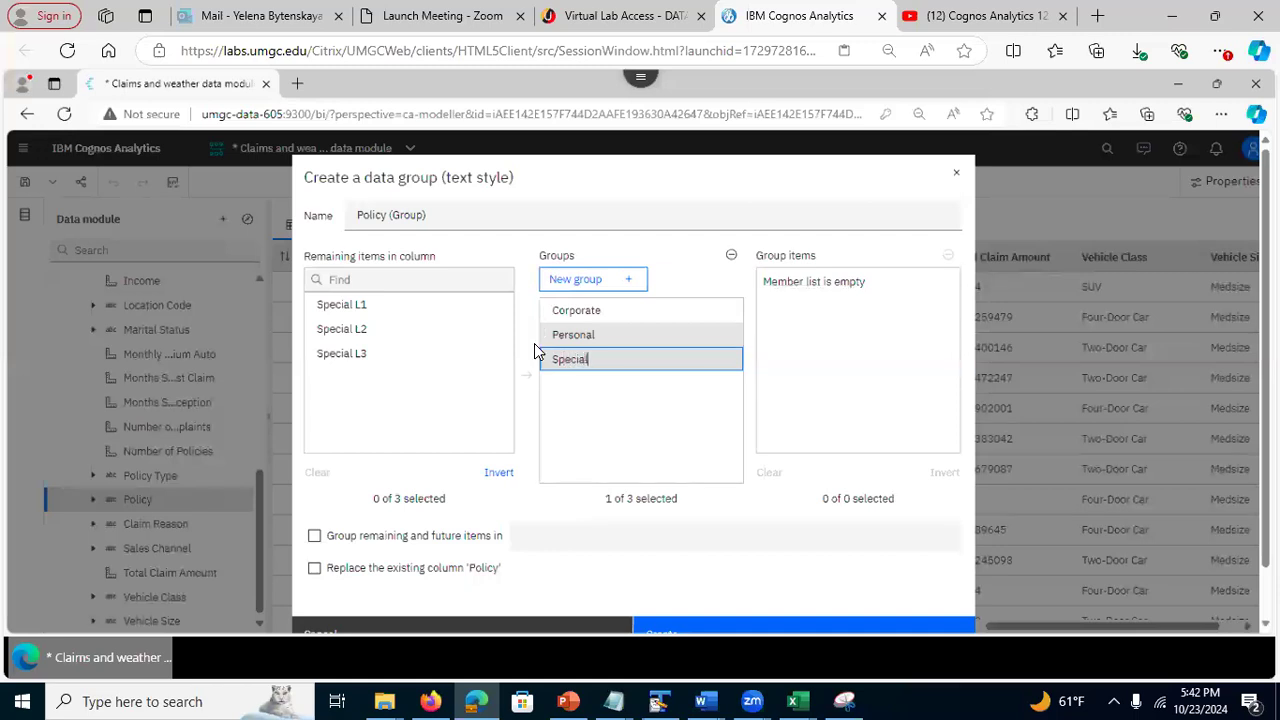
{"action": "key", "text": "Return"}
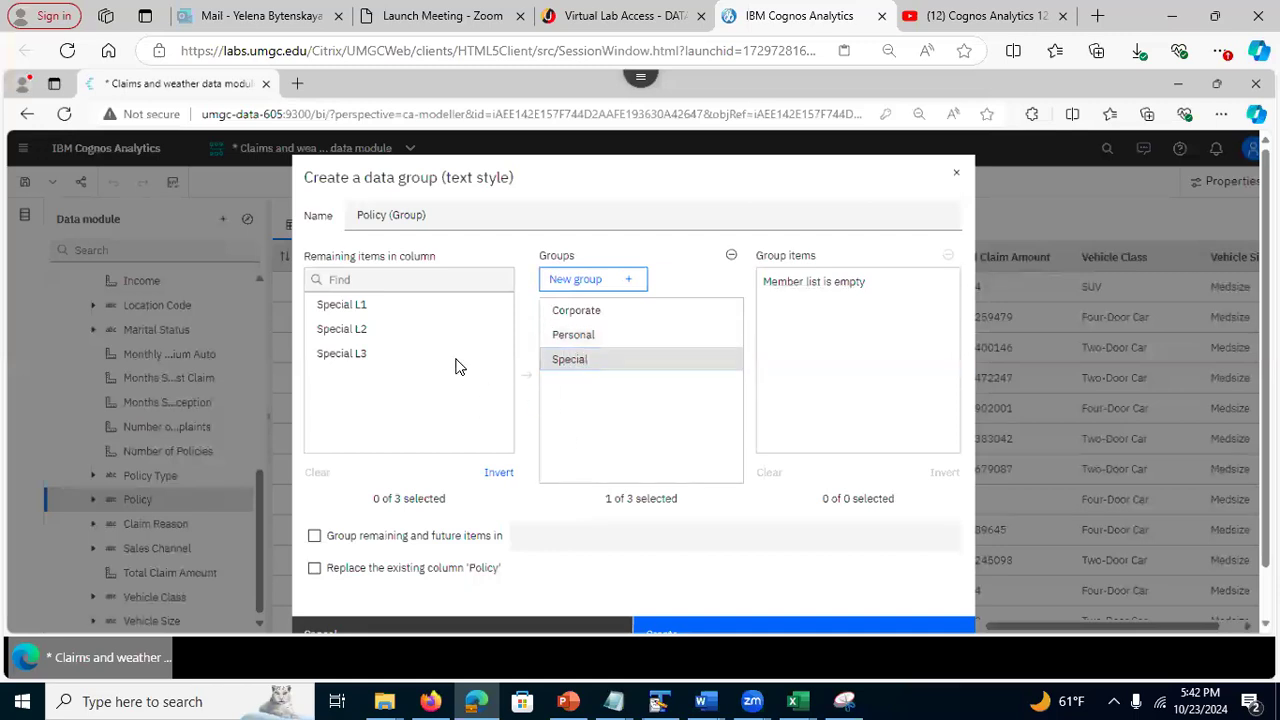
{"action": "left_click", "coordinate": [364, 306]}
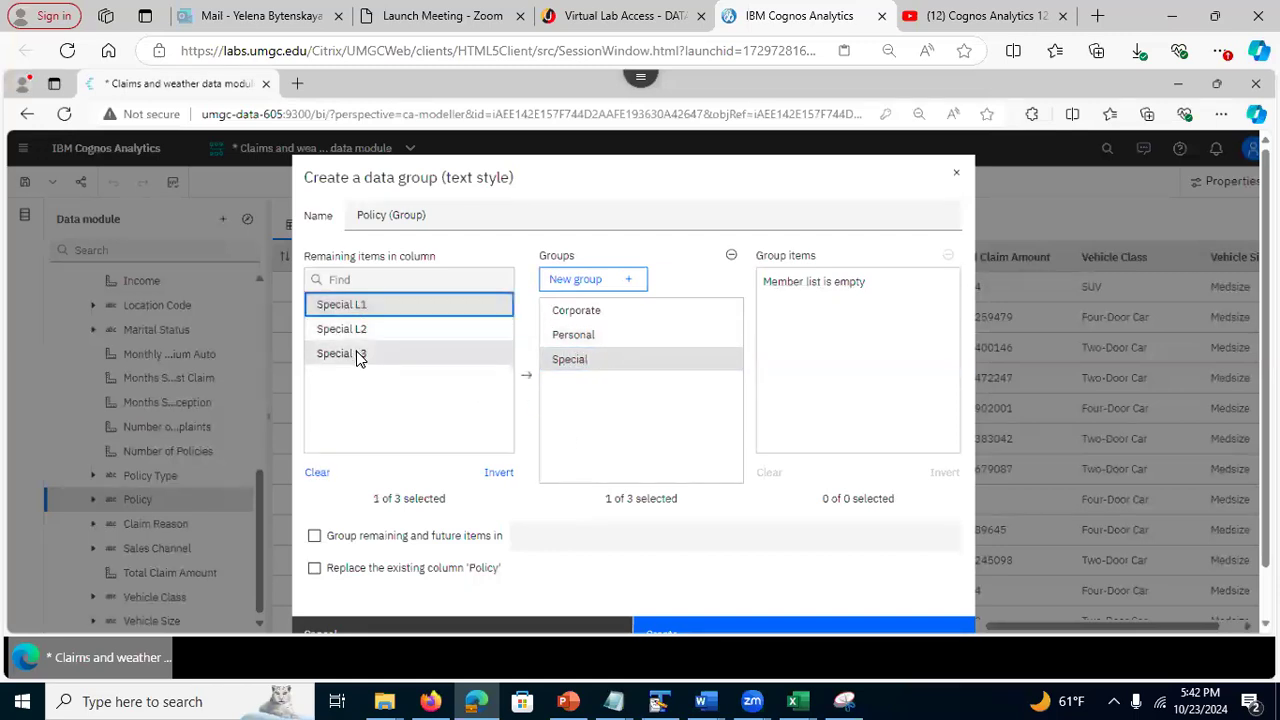
{"action": "left_click", "coordinate": [357, 354], "text": "shift"}
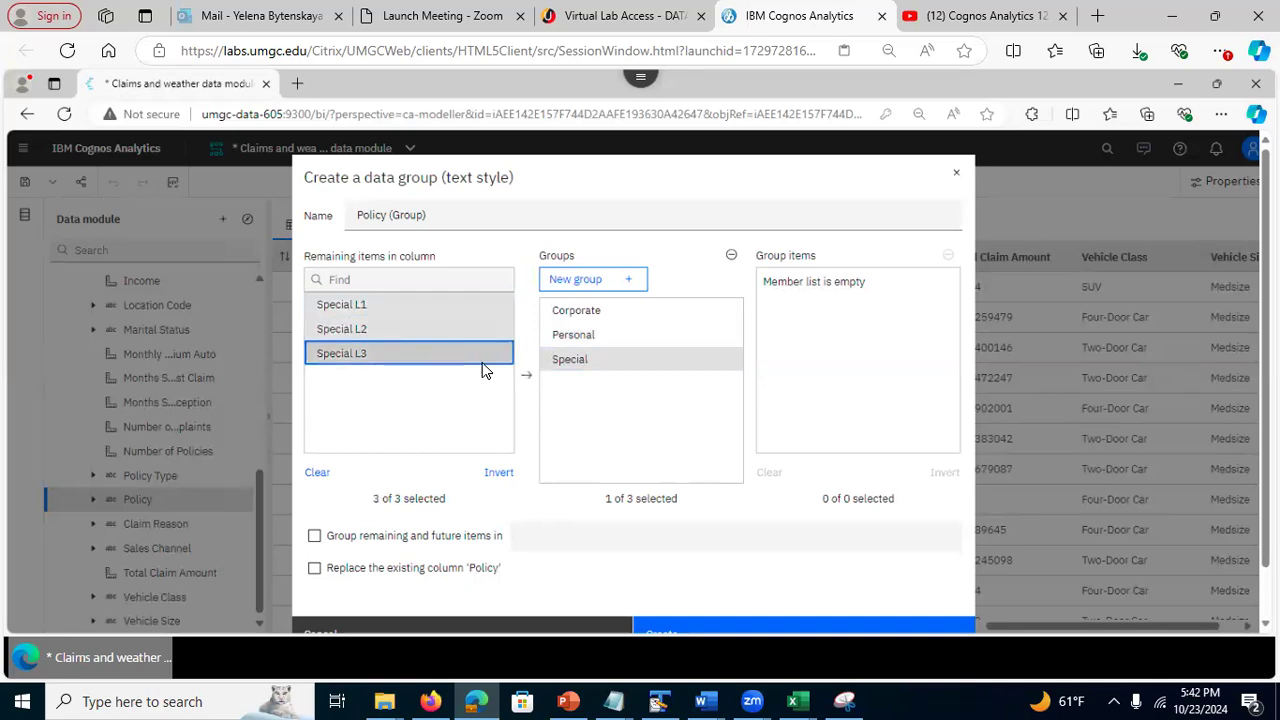
{"action": "left_click", "coordinate": [523, 376]}
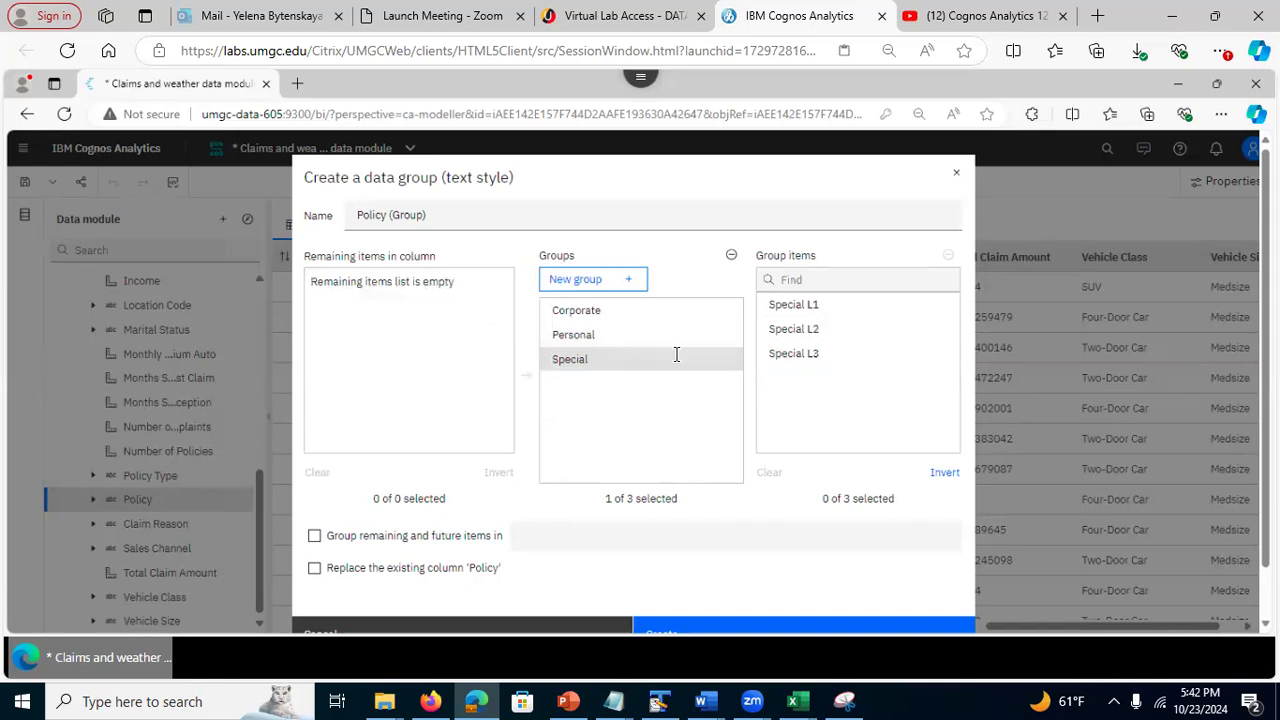
Create the "Policy (Group)" data group and save the Claims and weather data module
{"action": "left_click", "coordinate": [799, 362]}
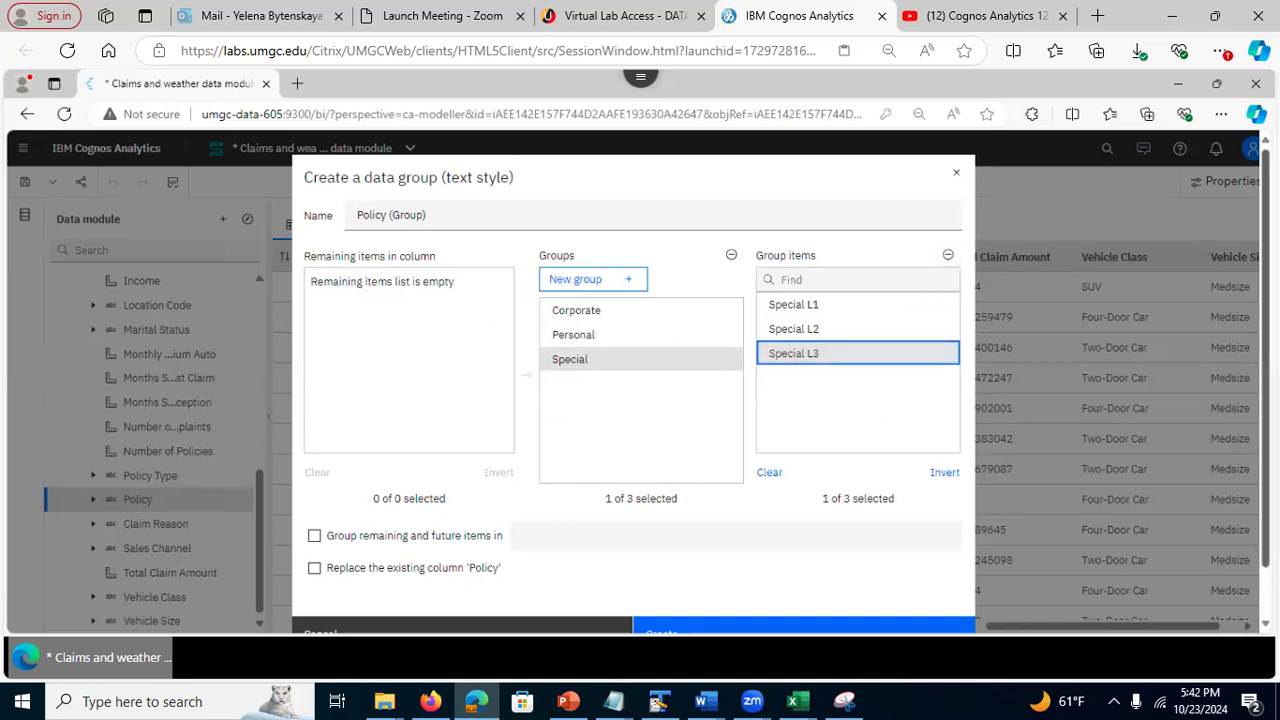
{"action": "scroll", "coordinate": [755, 559], "scroll_direction": "down", "scroll_amount": 1}
{"action": "left_click", "coordinate": [741, 578]}
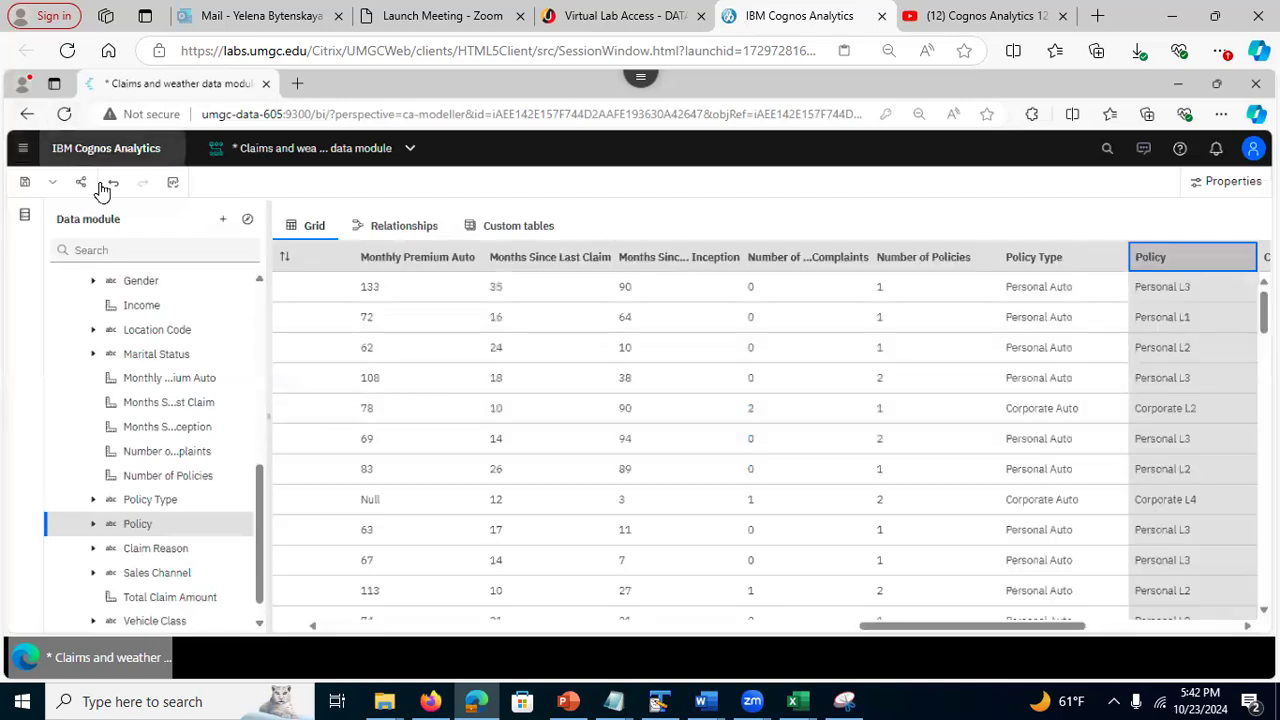
{"action": "left_click", "coordinate": [26, 184]}
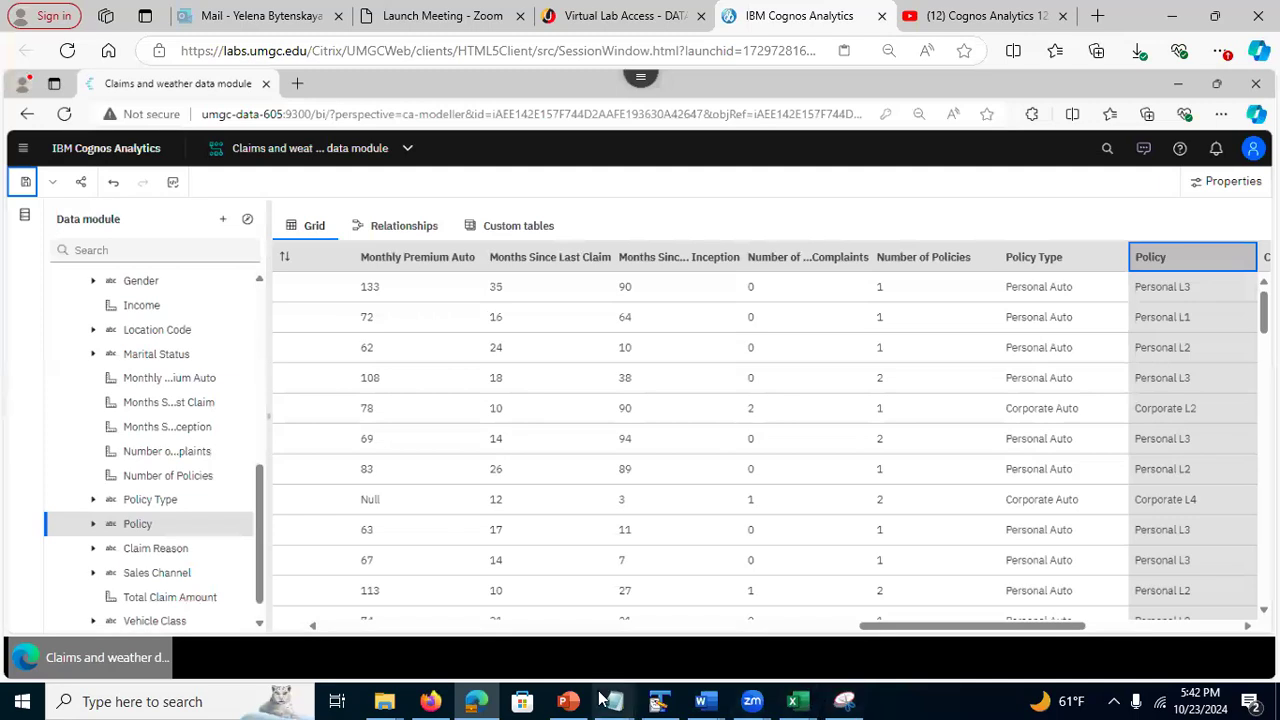
Switch back to the Intro to Cognos analytics presentation in PowerPoint
{"action": "left_click", "coordinate": [563, 700]}
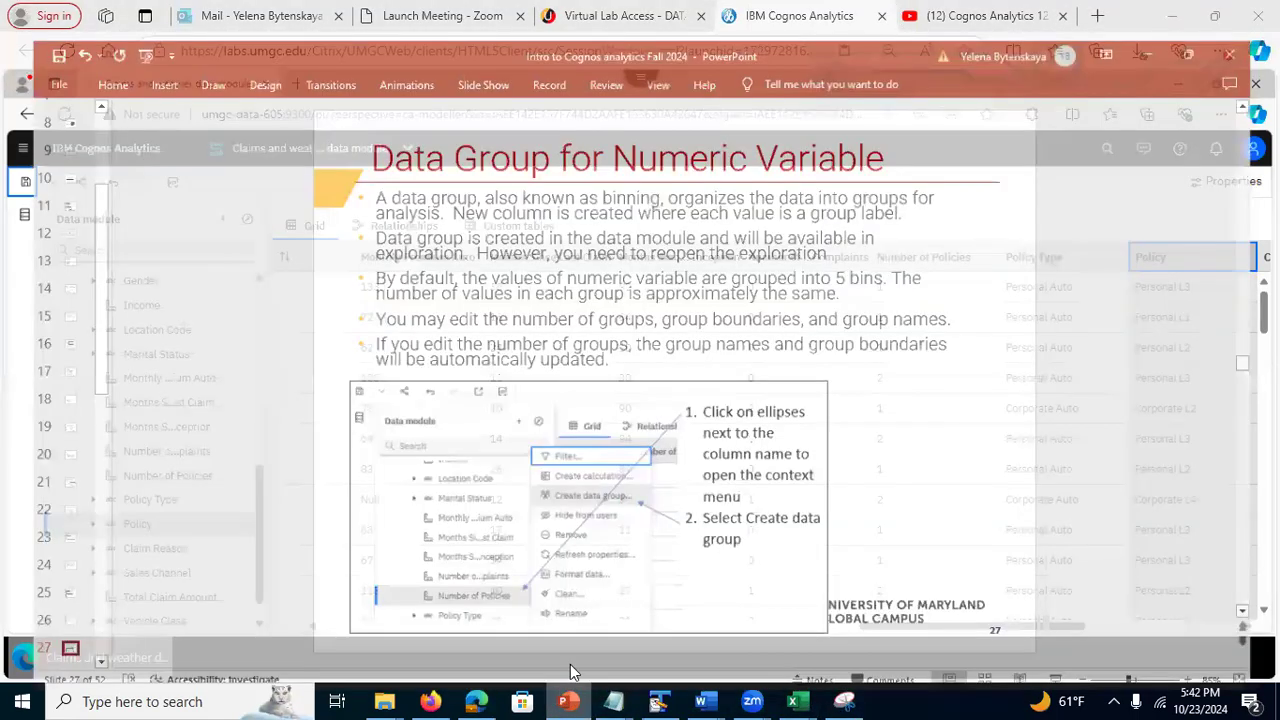
Review the slides on data groups for numeric variables and text values, ending at the Navigation Path slide
{"action": "left_click", "coordinate": [71, 653]}
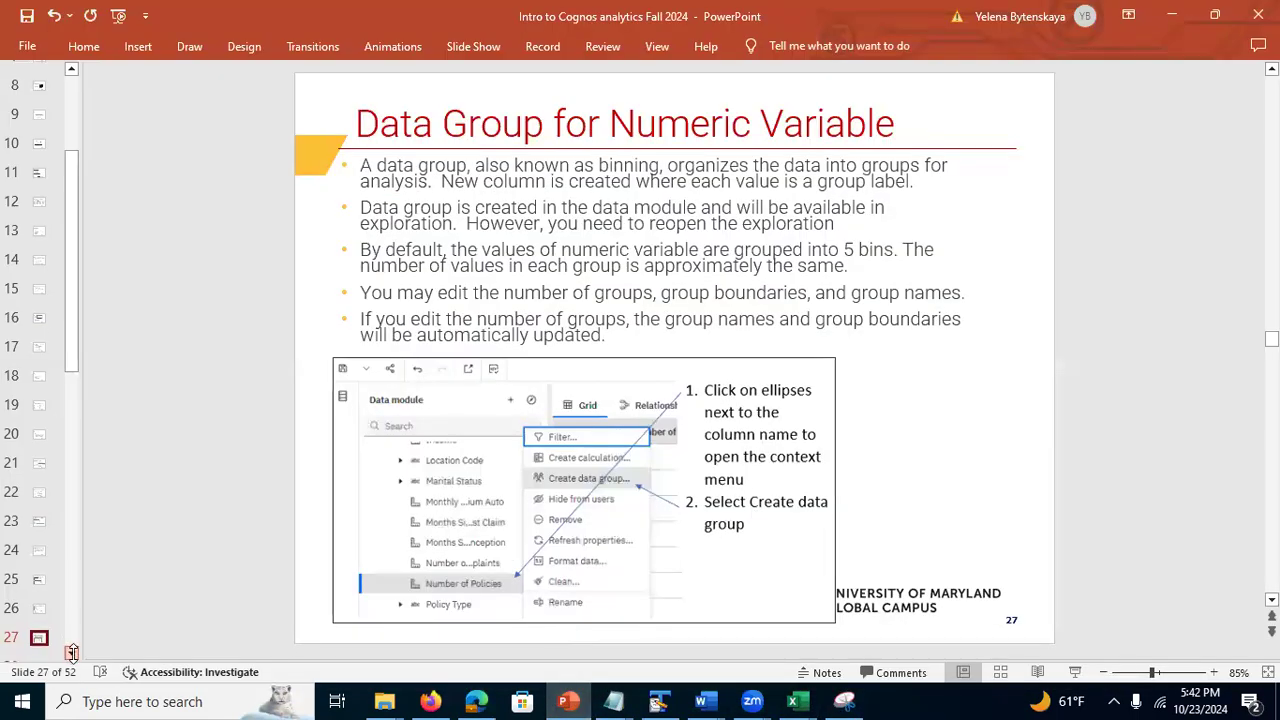
{"action": "scroll", "coordinate": [41, 550], "scroll_direction": "down", "scroll_amount": 2}
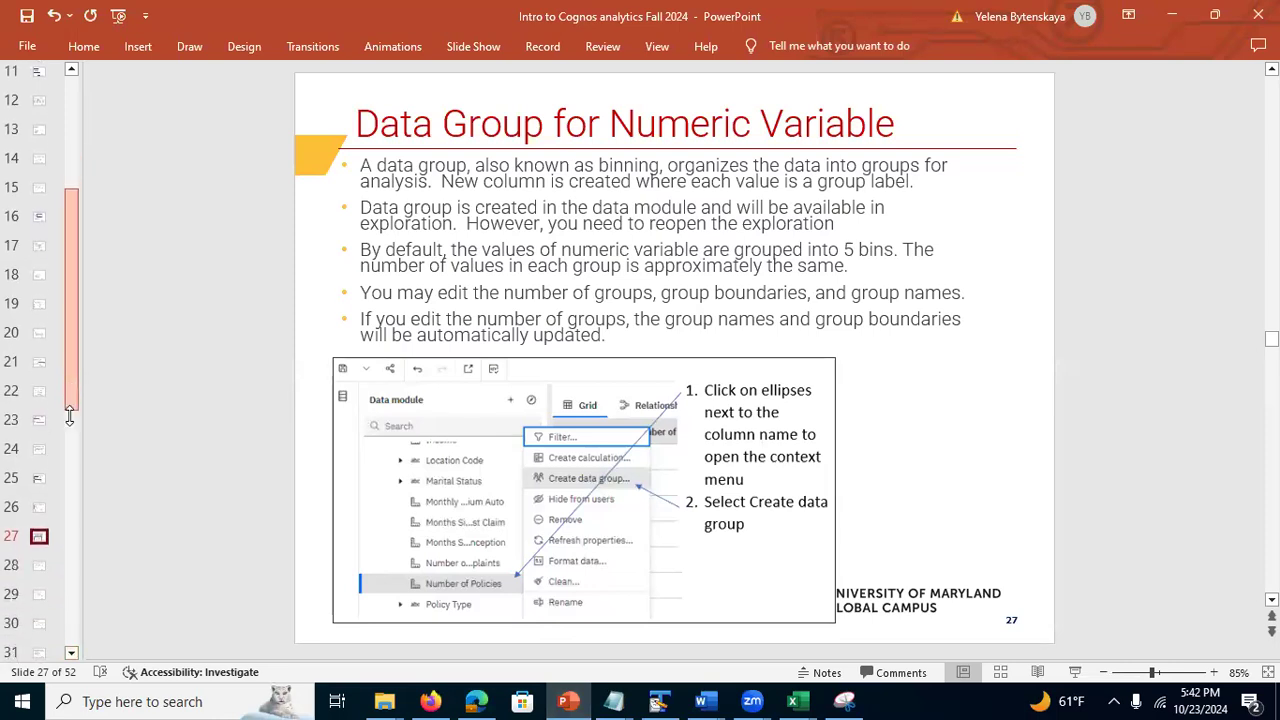
{"action": "left_click", "coordinate": [39, 564]}
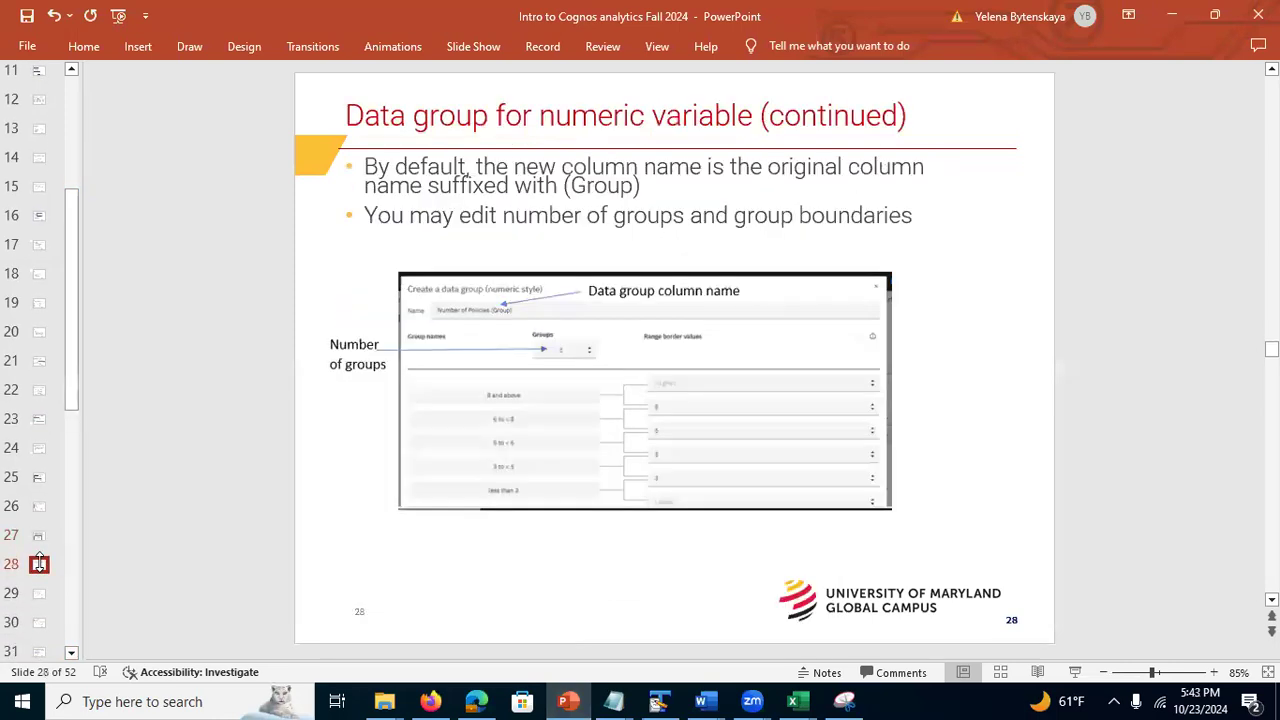
{"action": "left_click", "coordinate": [39, 593]}
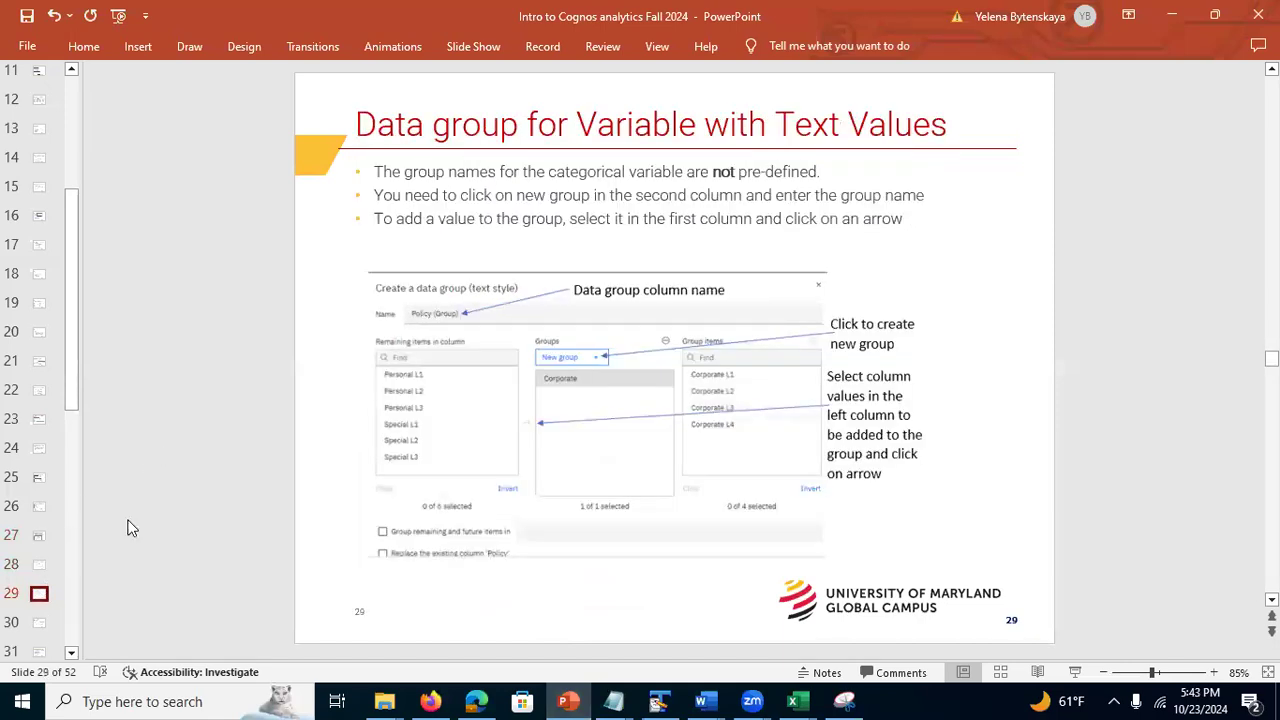
{"action": "left_click", "coordinate": [39, 622]}
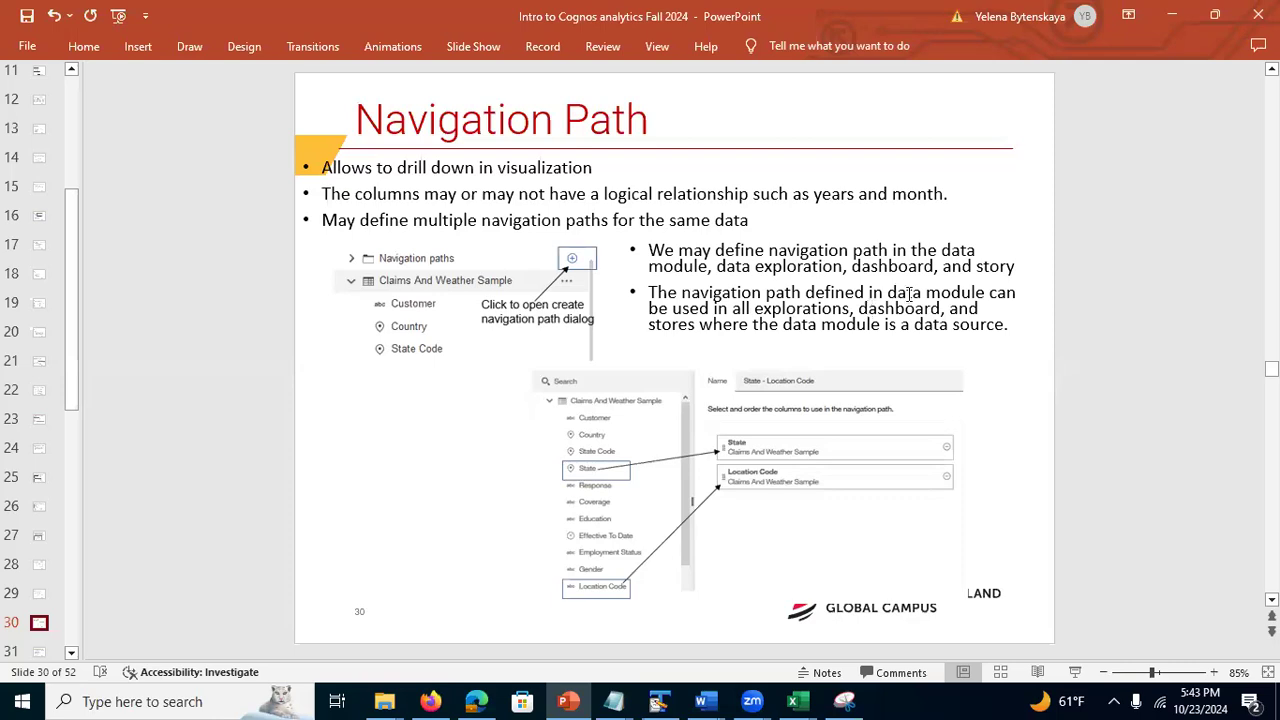
Switch back to Cognos Analytics and start a navigation path with the State Code column from Claims and Weather.xlsx
{"action": "left_click", "coordinate": [1172, 16]}
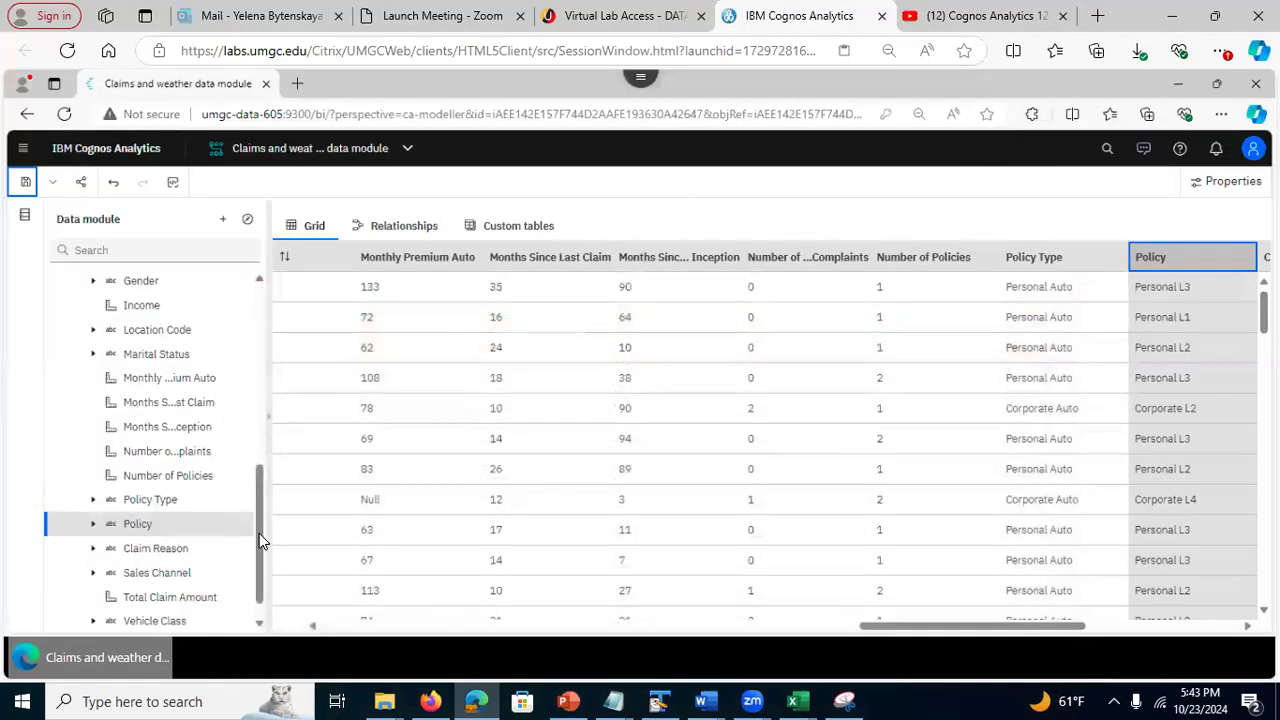
{"action": "left_click_drag", "start_coordinate": [257, 523], "coordinate": [265, 262]}
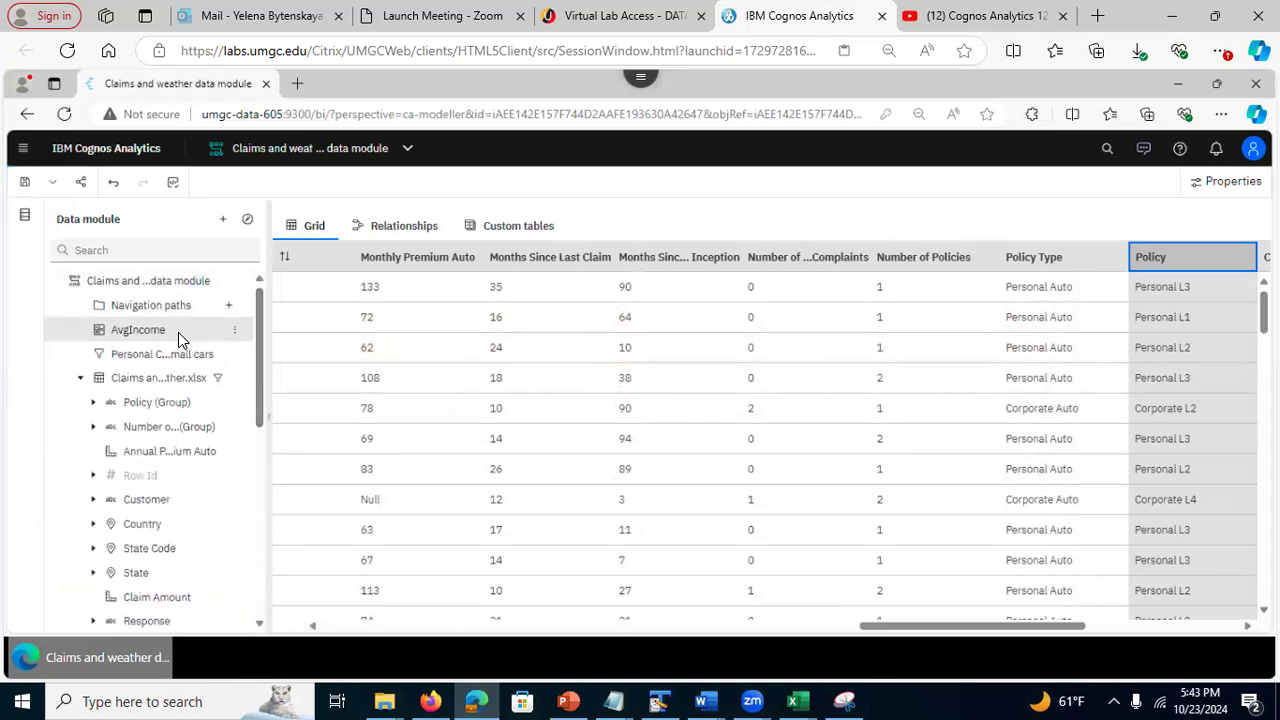
{"action": "left_click", "coordinate": [228, 308]}
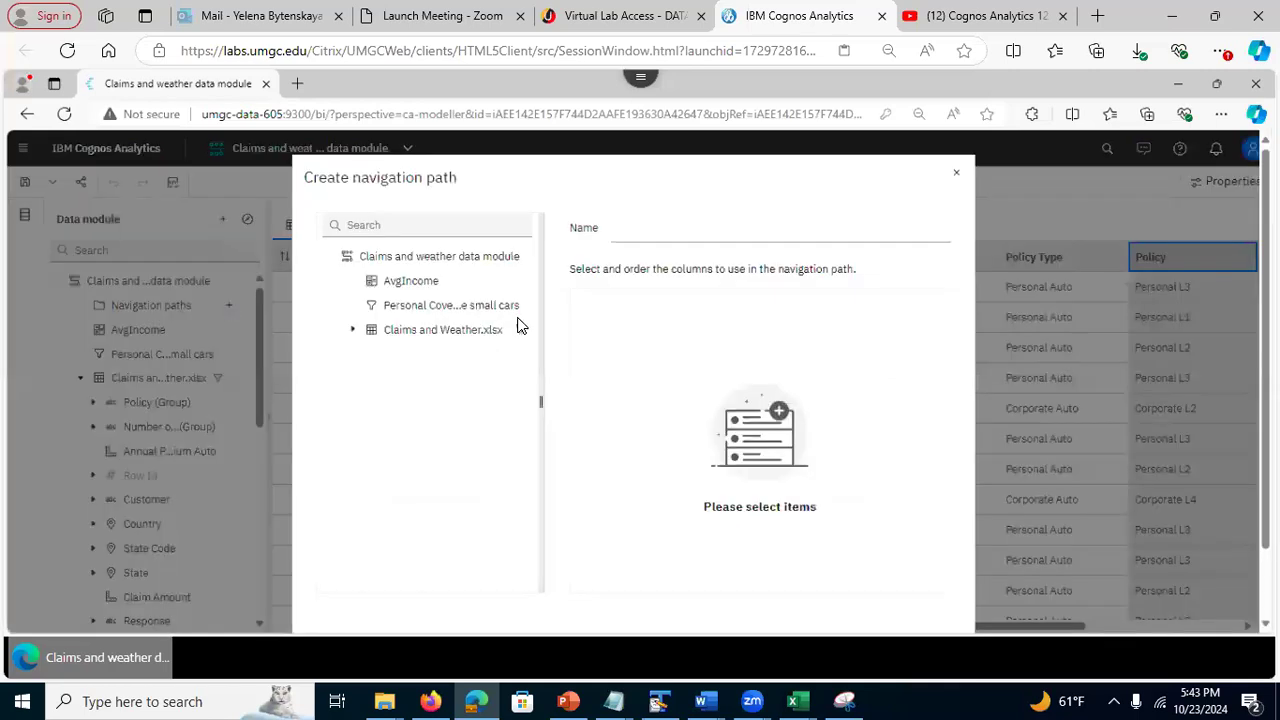
{"action": "left_click", "coordinate": [352, 330]}
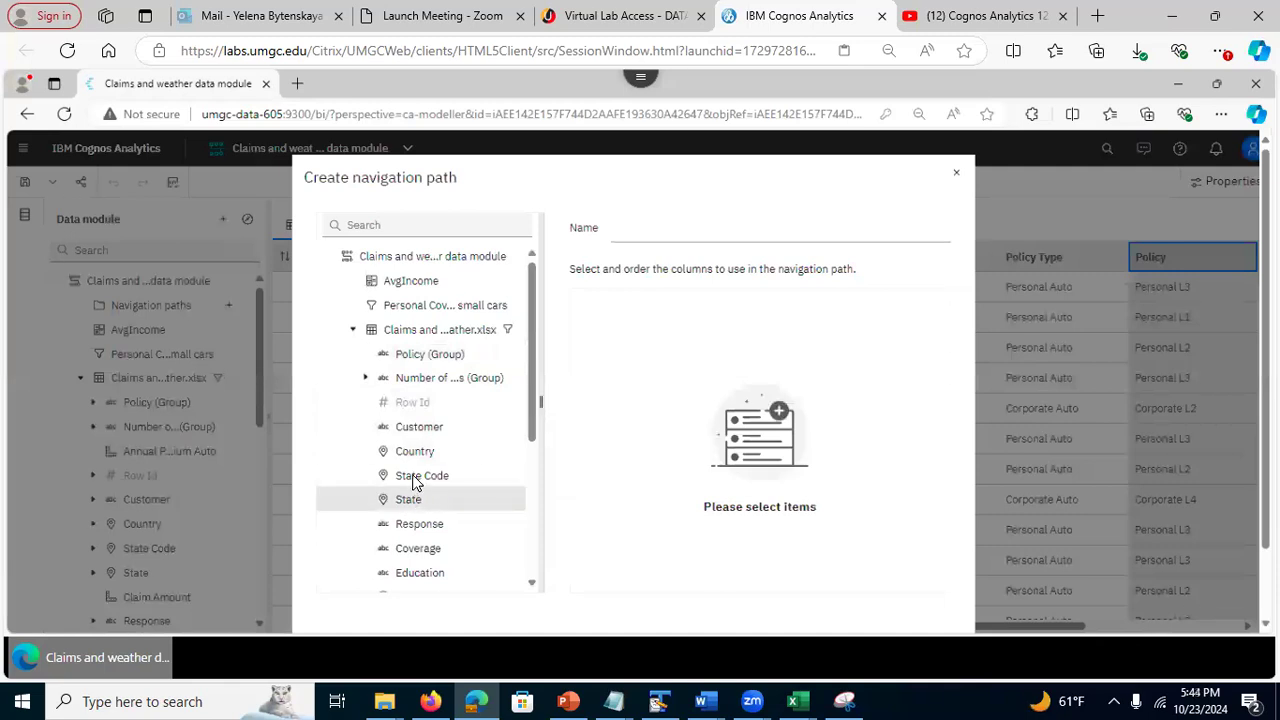
{"action": "left_click_drag", "start_coordinate": [420, 475], "coordinate": [594, 311]}
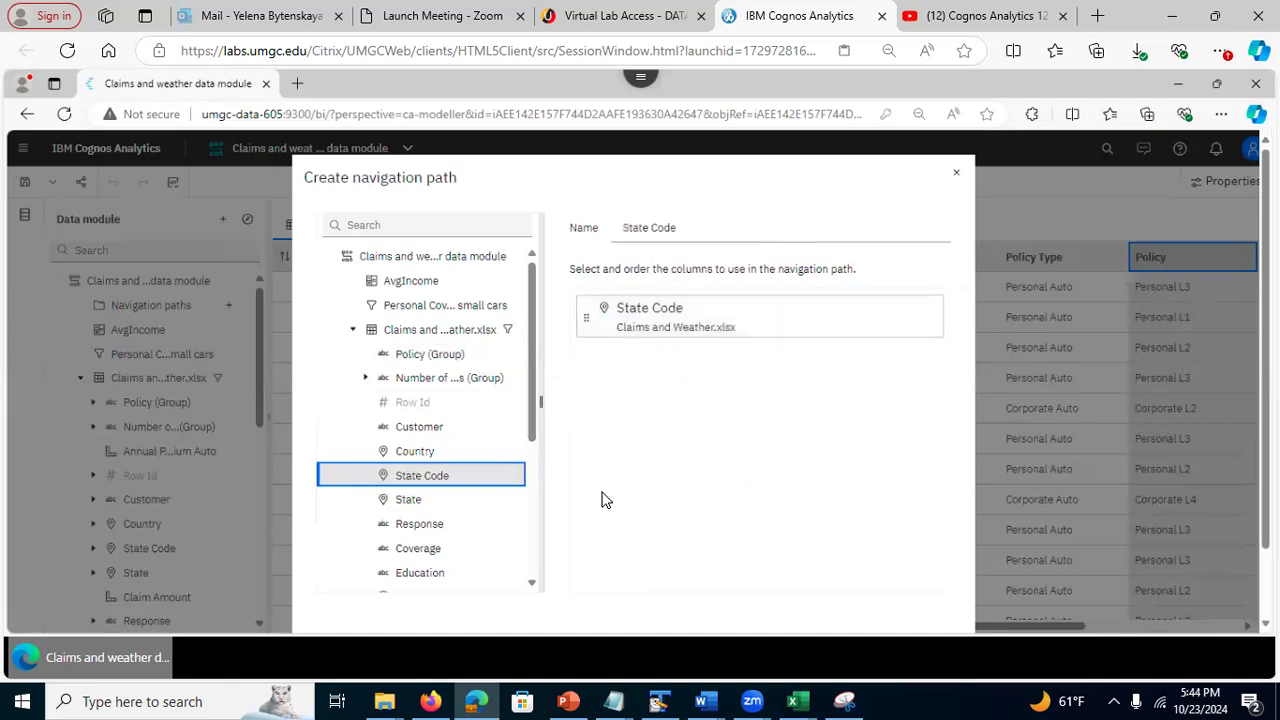
Add Location Code below State Code and finish creating the navigation path
{"action": "left_click_drag", "start_coordinate": [532, 419], "coordinate": [538, 484]}
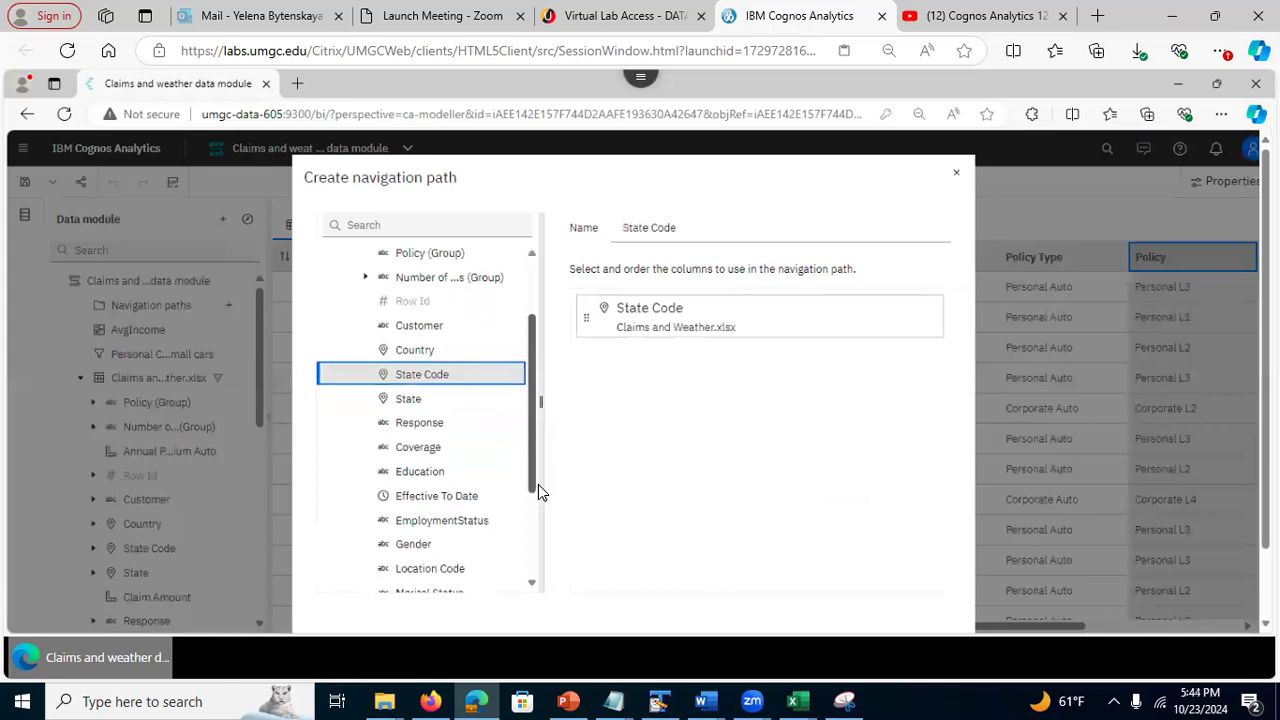
{"action": "left_click", "coordinate": [425, 522]}
{"action": "left_click_drag", "start_coordinate": [612, 427], "coordinate": [614, 372]}
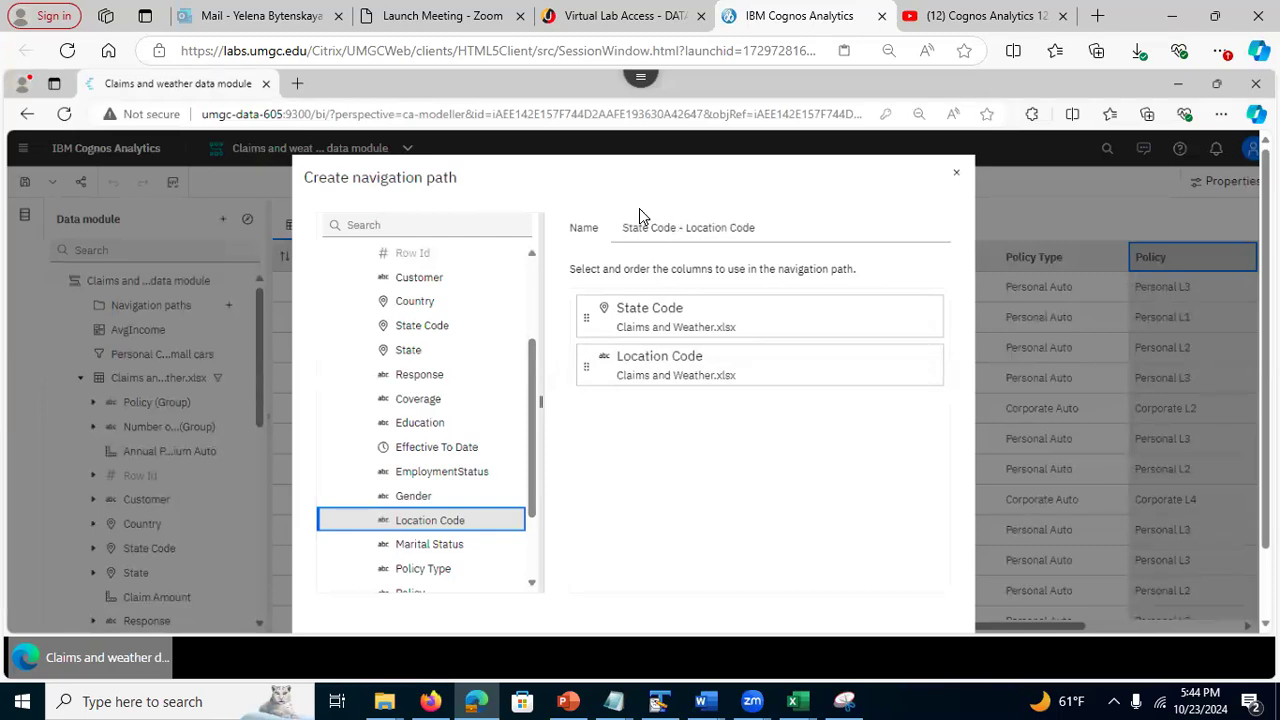
{"action": "scroll", "coordinate": [829, 528], "scroll_direction": "down", "scroll_amount": 2}
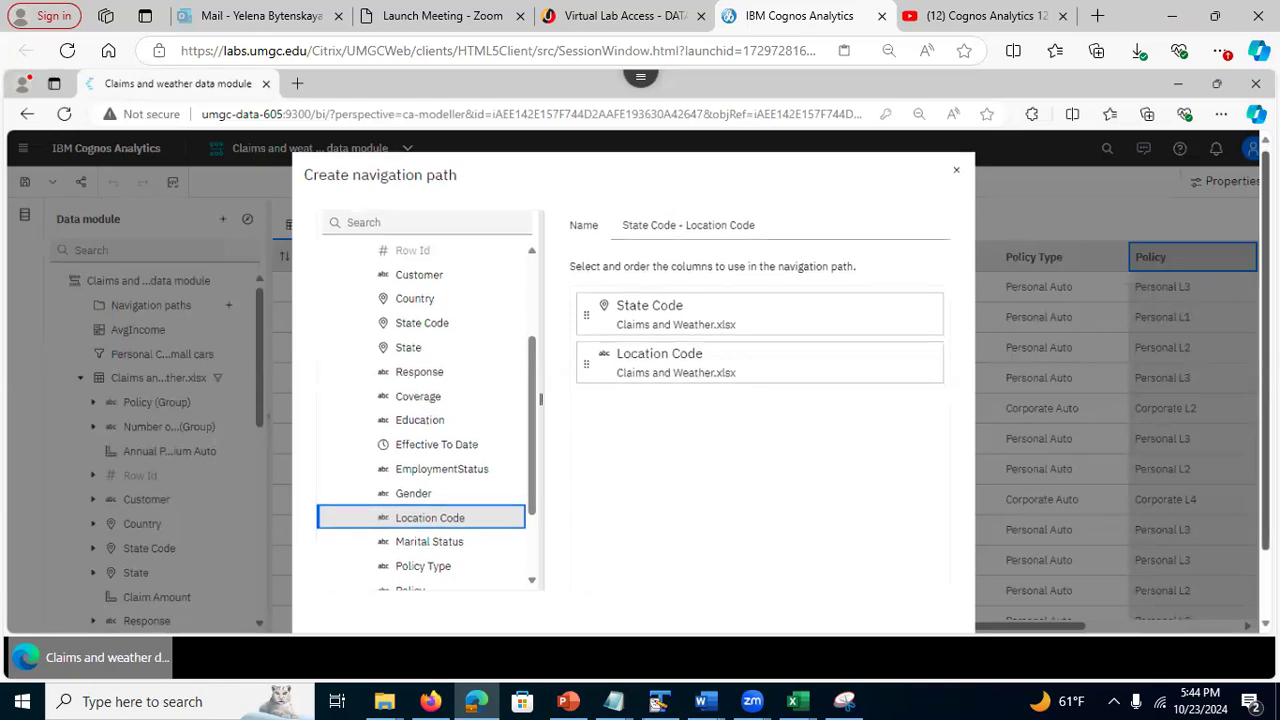
{"action": "left_click", "coordinate": [767, 588]}
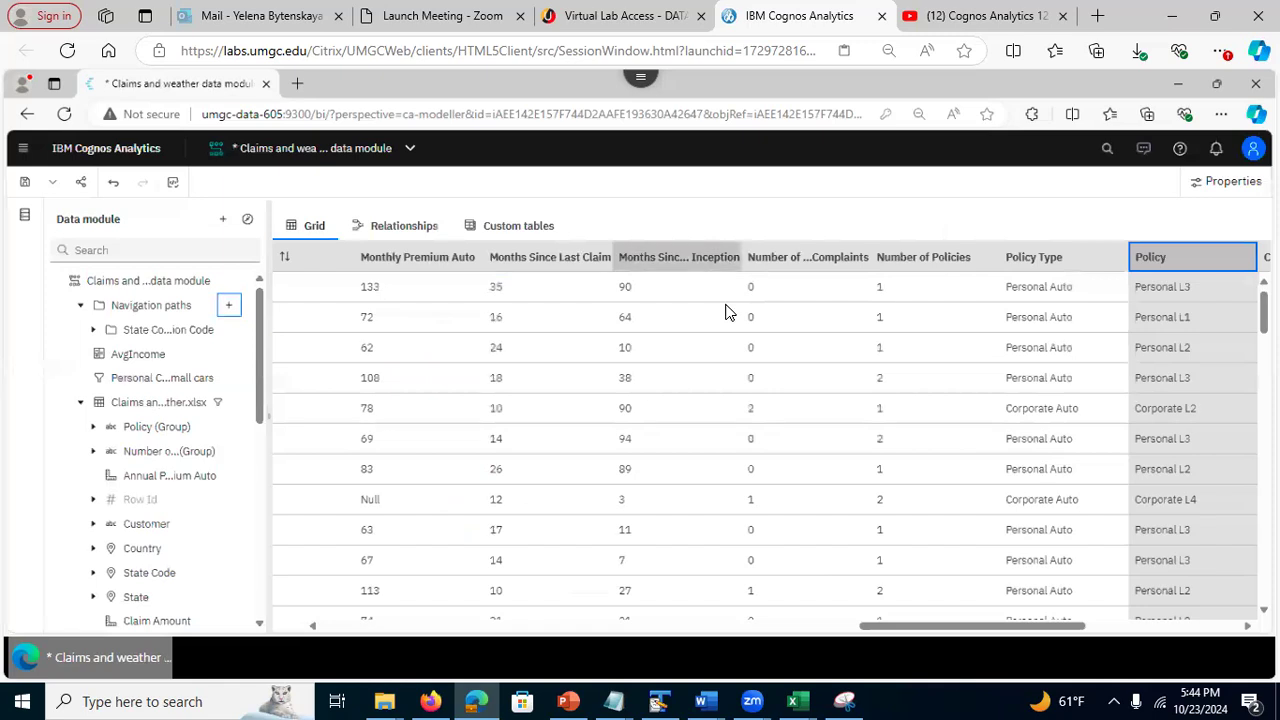
Switch to the Intro to Cognos analytics presentation and view the Create New Exploration from Data Module slide
{"action": "mouse_move", "coordinate": [780, 692]}
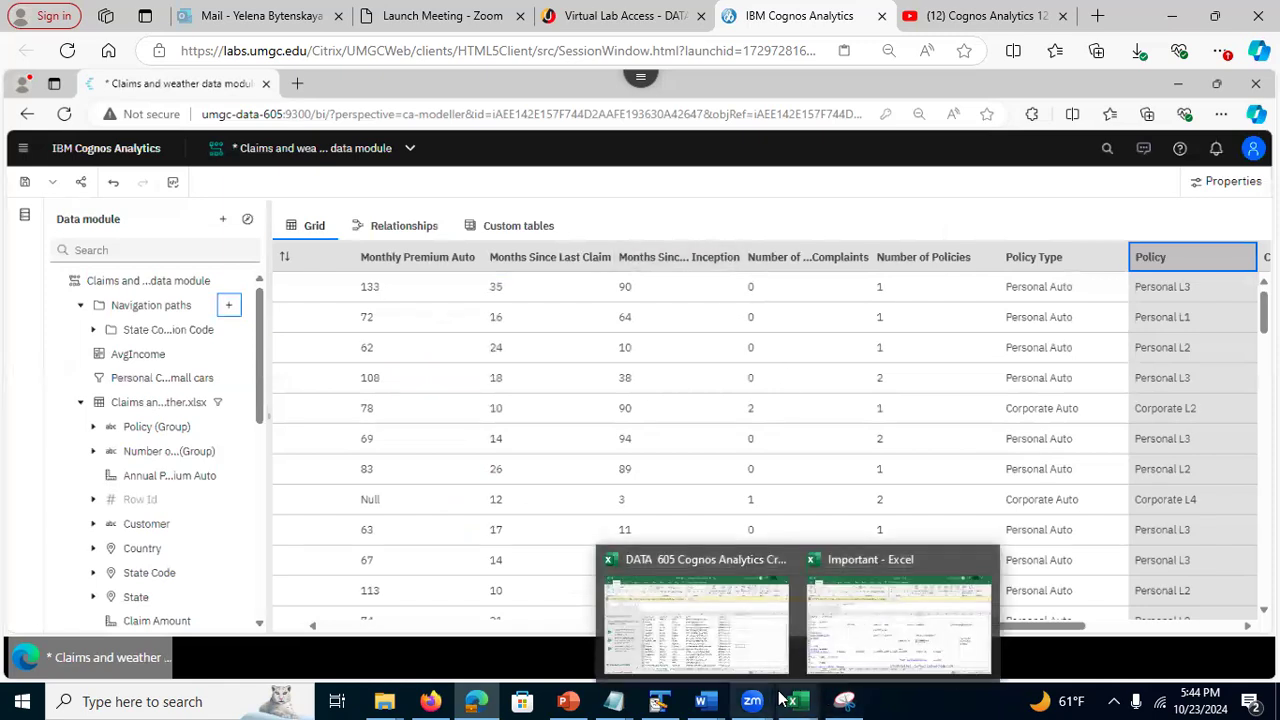
{"action": "mouse_move", "coordinate": [568, 699]}
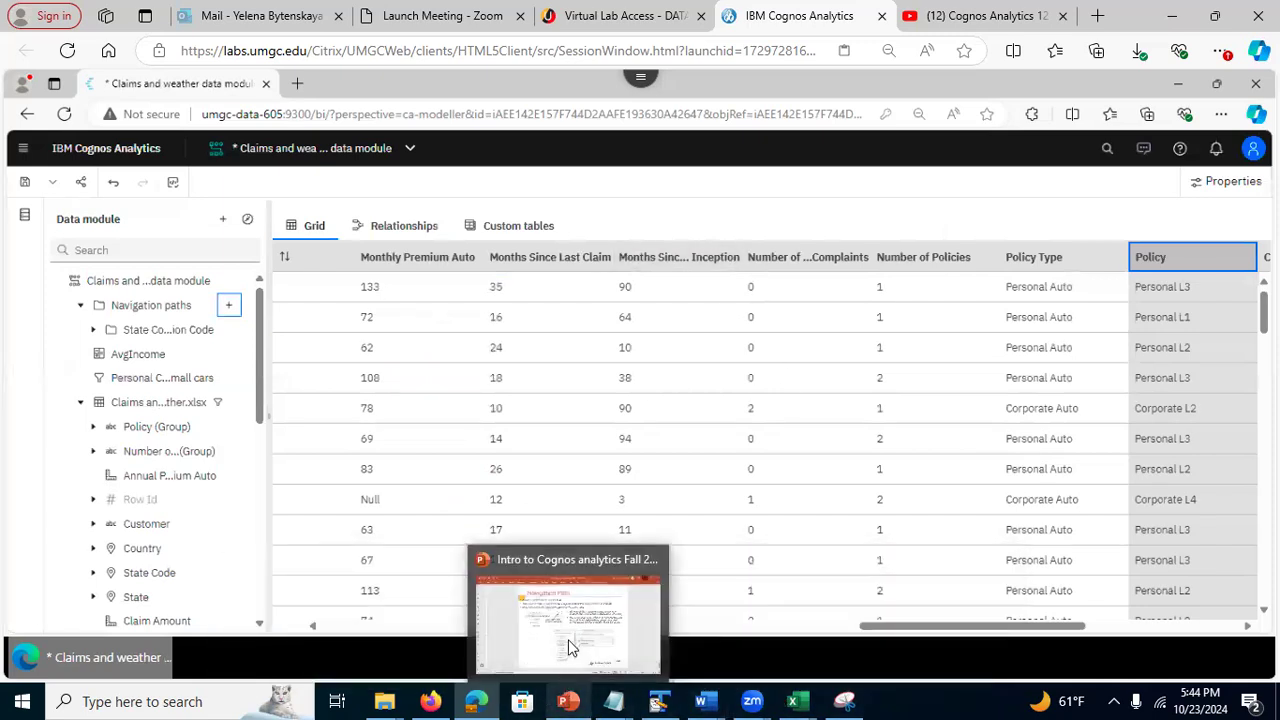
{"action": "left_click", "coordinate": [568, 648]}
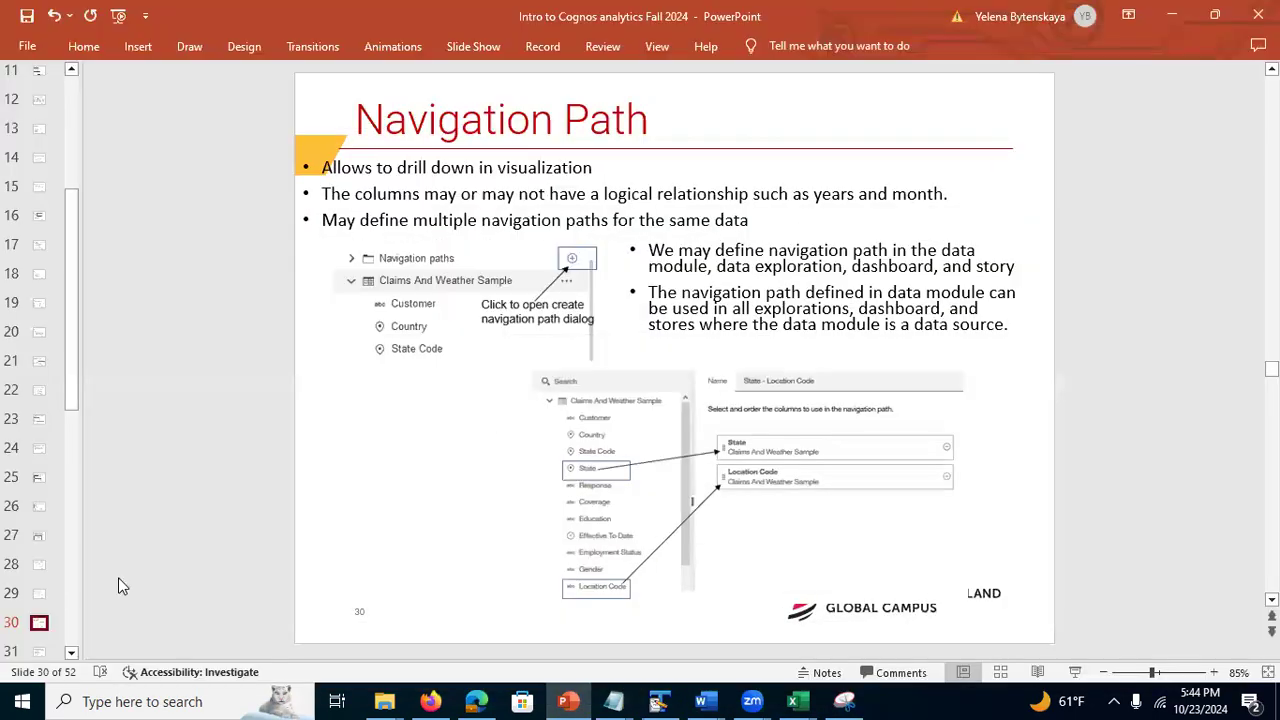
{"action": "left_click", "coordinate": [40, 651]}
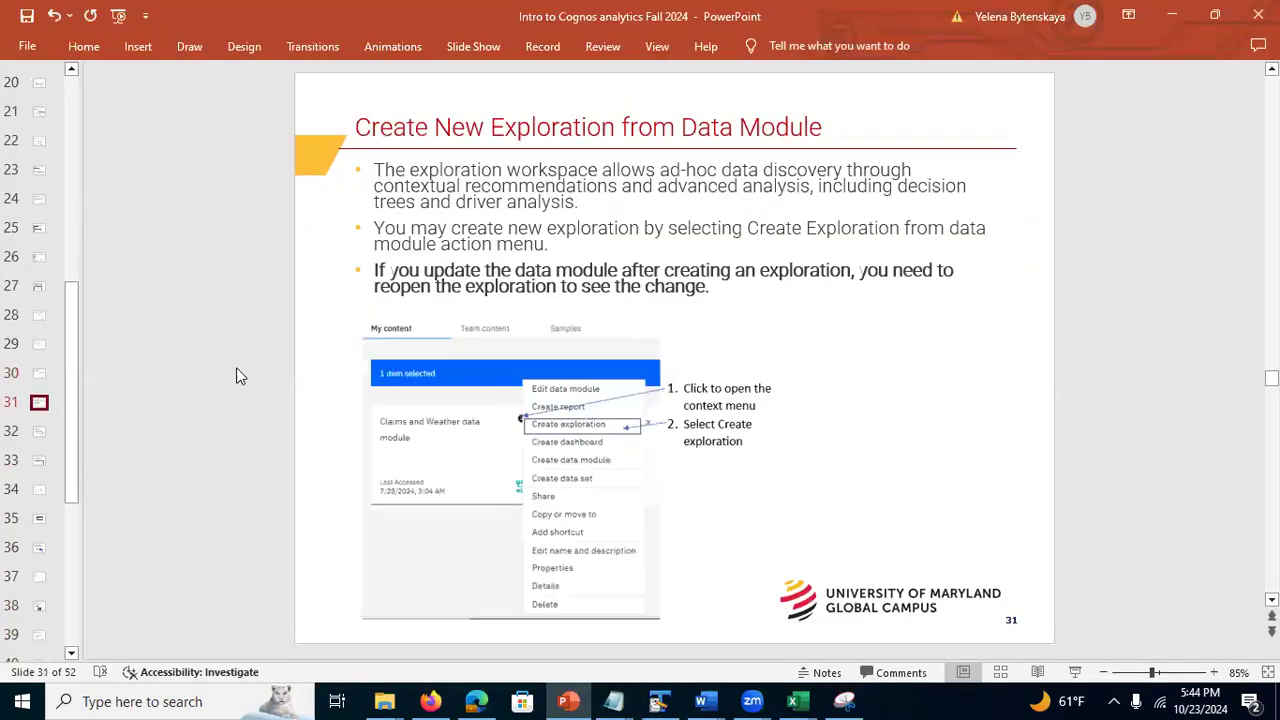
Return to Cognos Analytics, save the Claims and weather data module, and close it
{"action": "left_click", "coordinate": [1172, 20]}
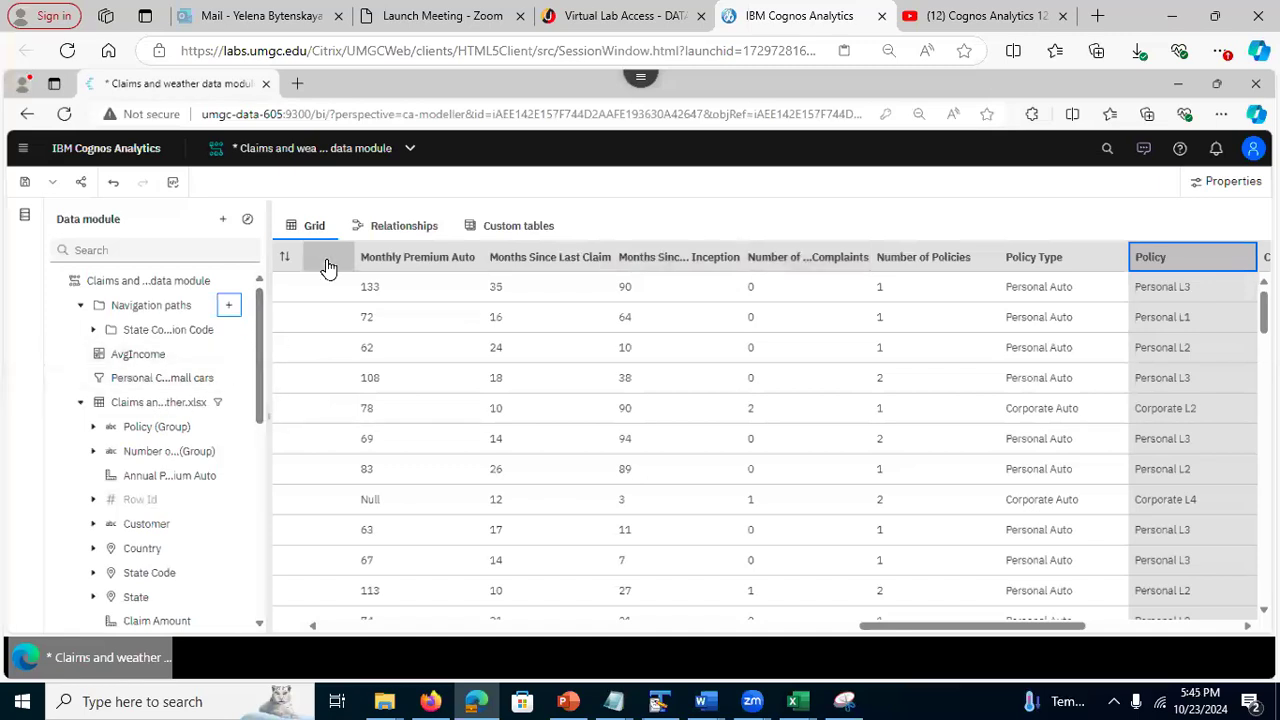
{"action": "left_click", "coordinate": [22, 184]}
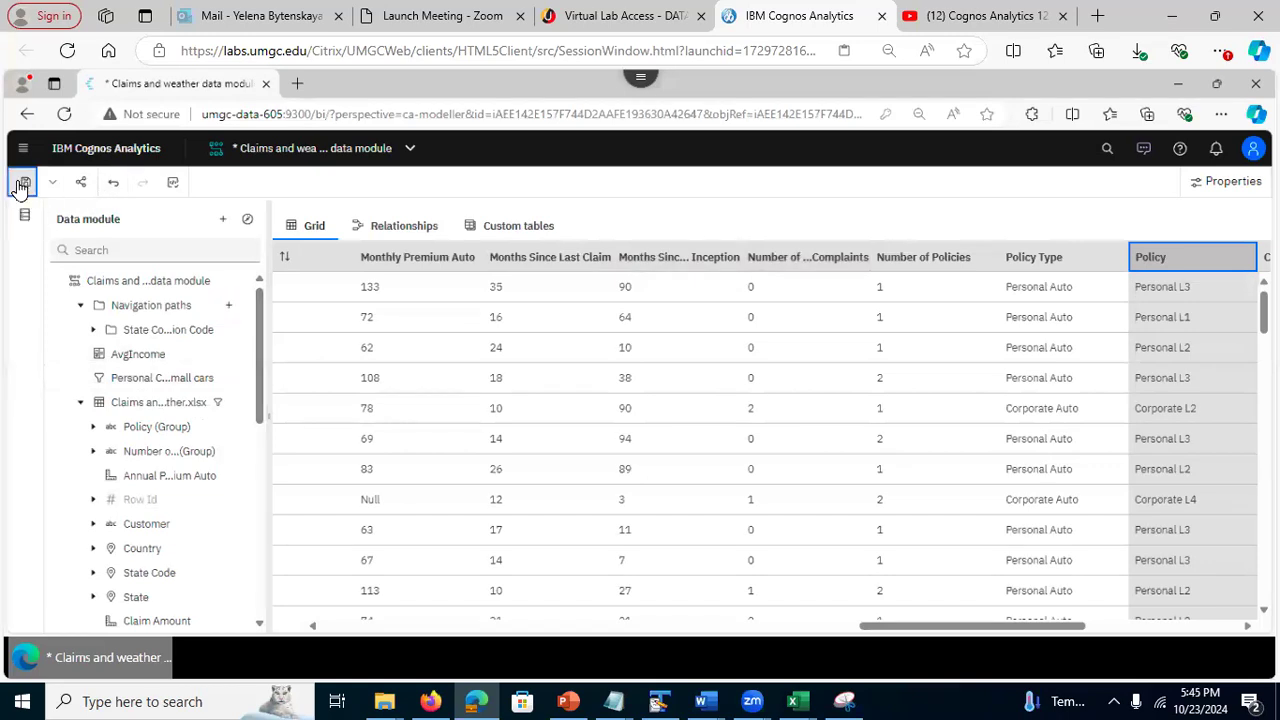
{"action": "left_click", "coordinate": [408, 150]}
{"action": "left_click", "coordinate": [408, 220]}
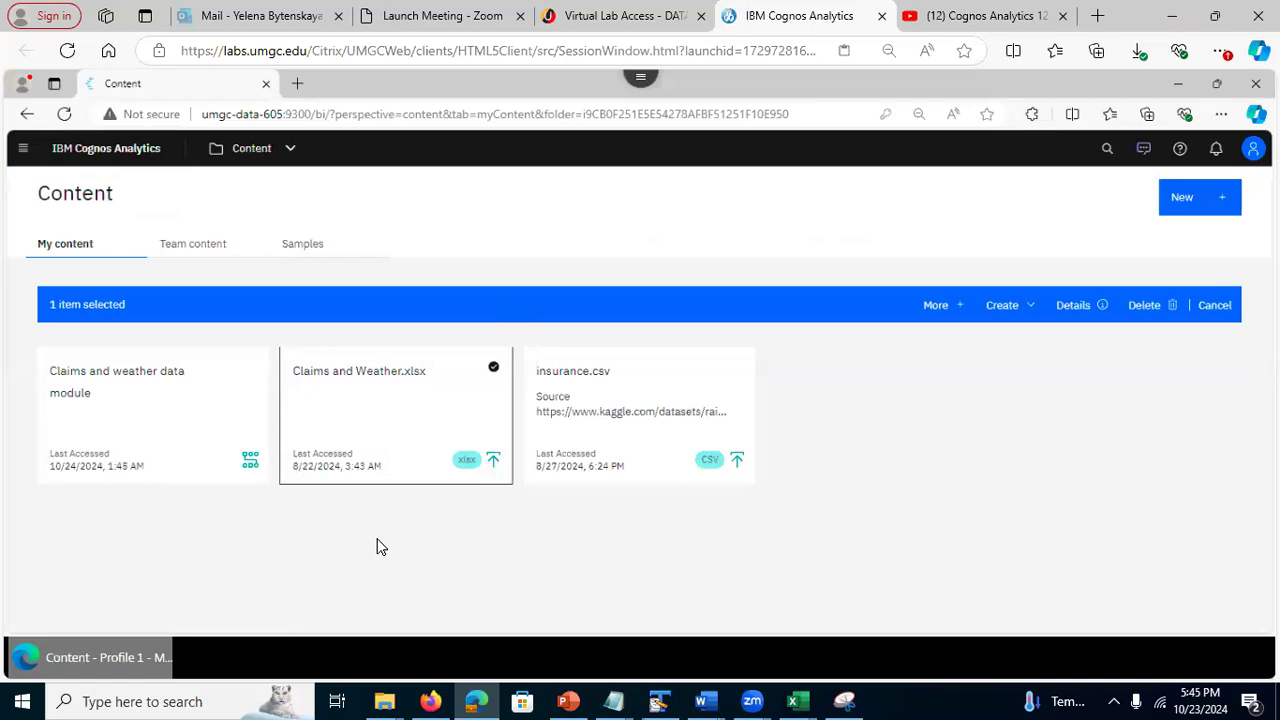
{"action": "left_click", "coordinate": [22, 150]}
{"action": "left_click", "coordinate": [75, 226]}
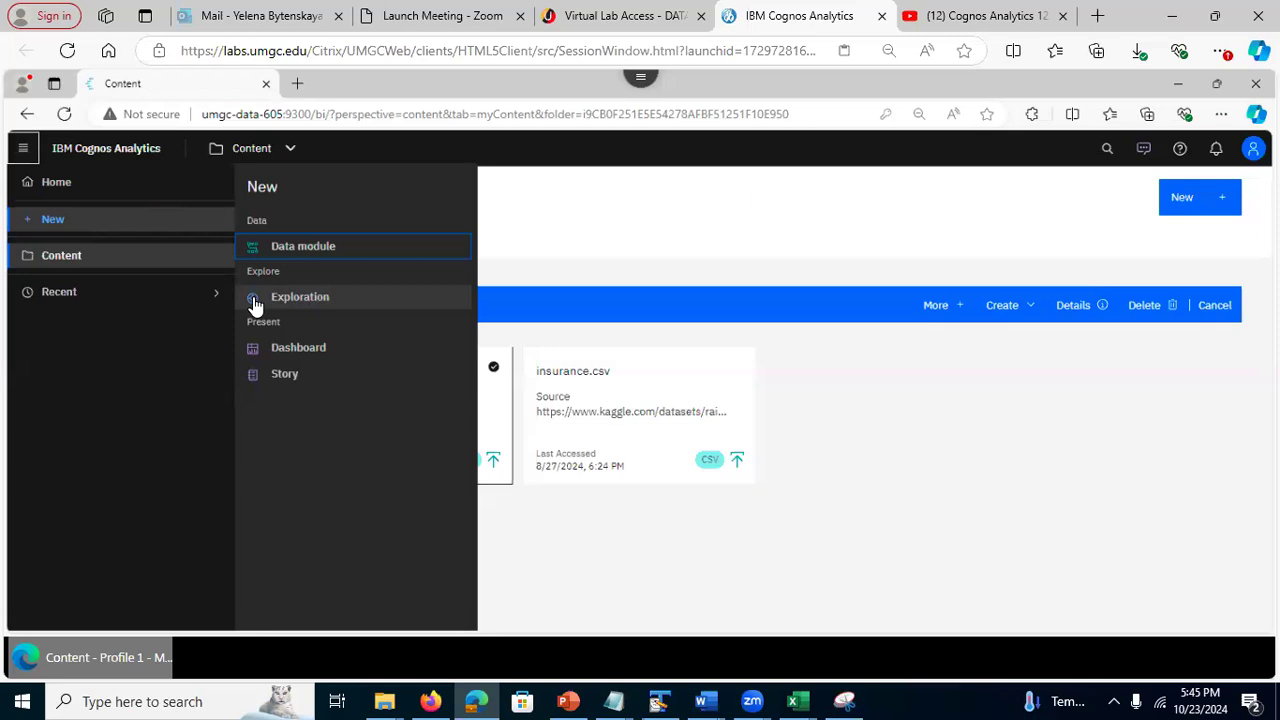
{"action": "left_click", "coordinate": [700, 228]}
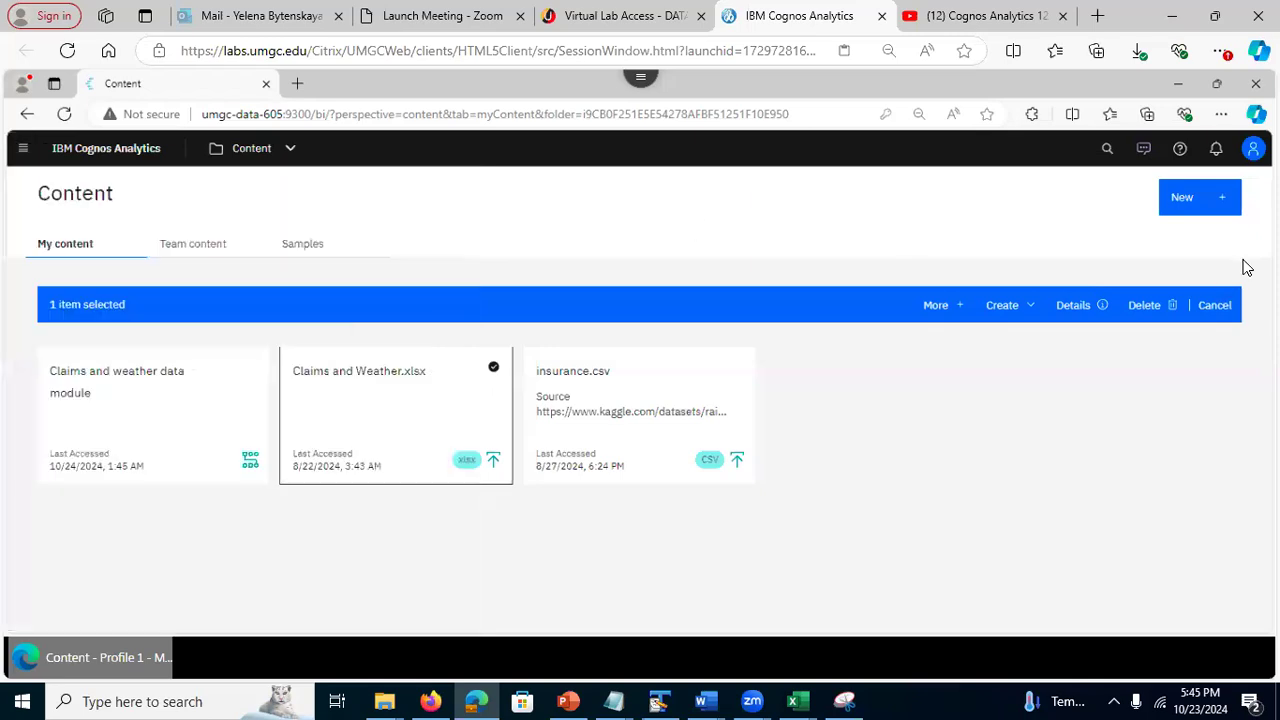
{"action": "left_click", "coordinate": [1234, 208]}
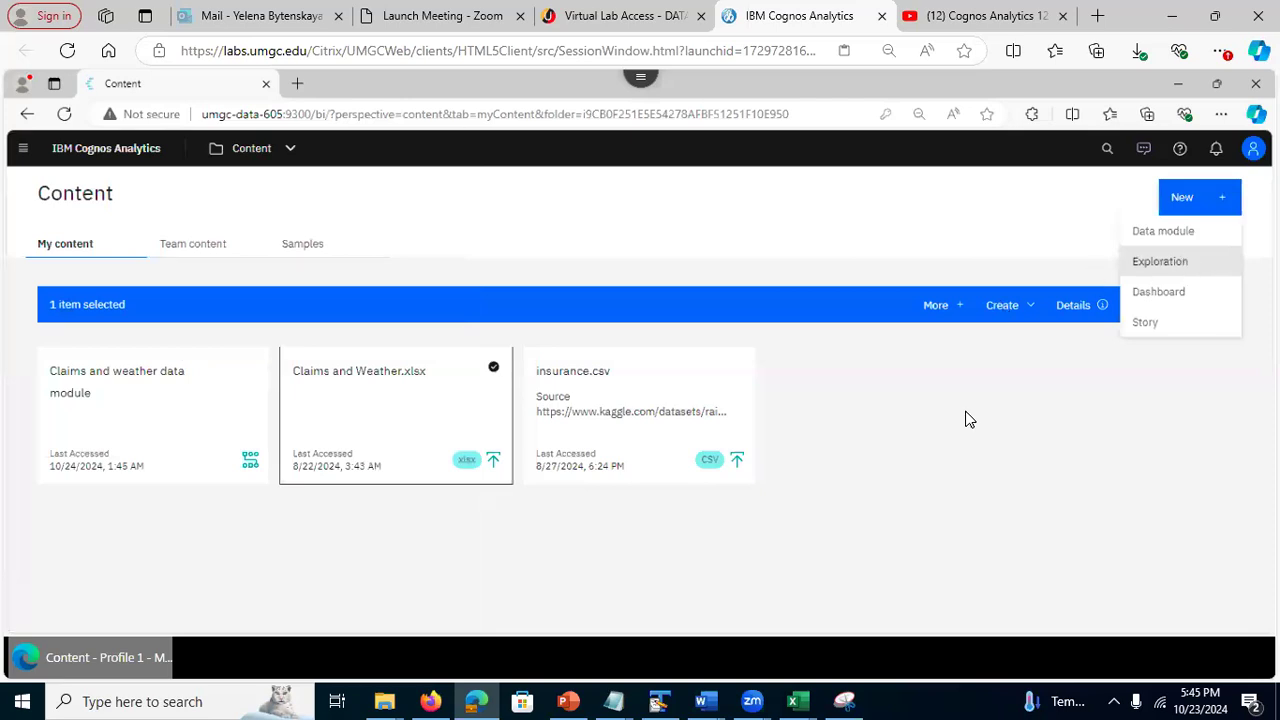
{"action": "left_click", "coordinate": [966, 512]}
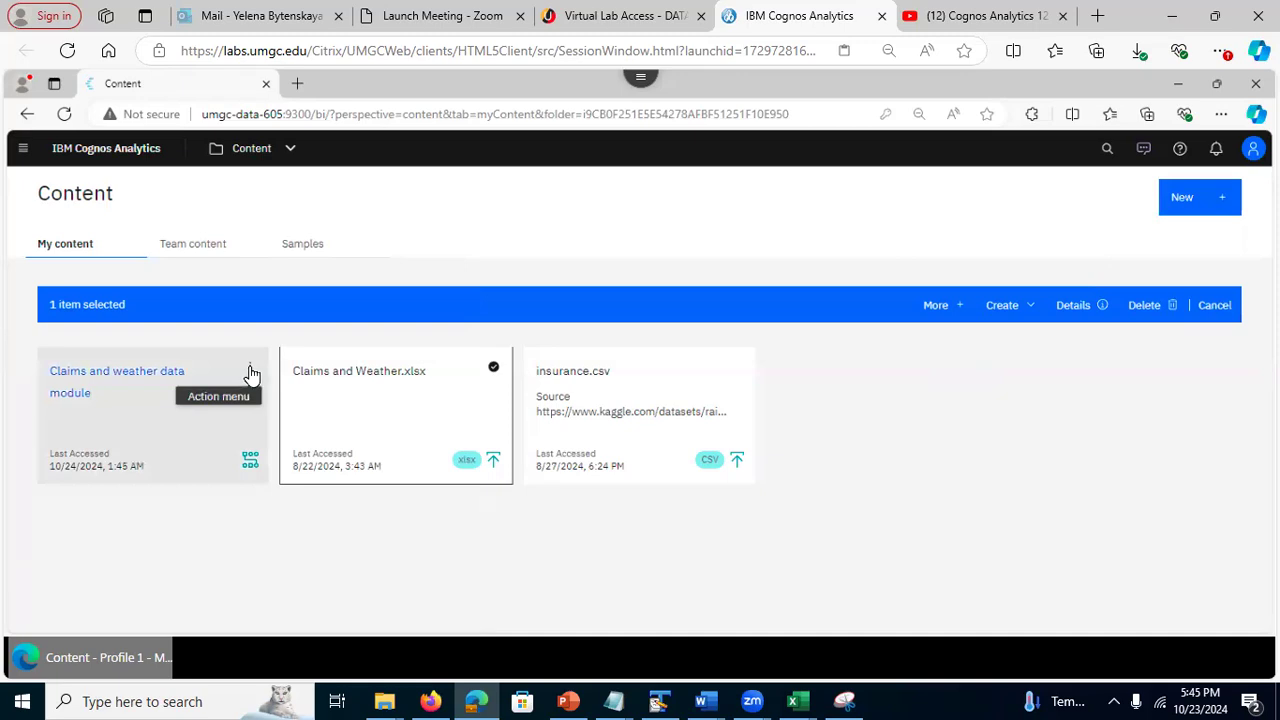
Create an exploration from the Claims and weather data module and close it without saving
{"action": "left_click", "coordinate": [251, 373]}
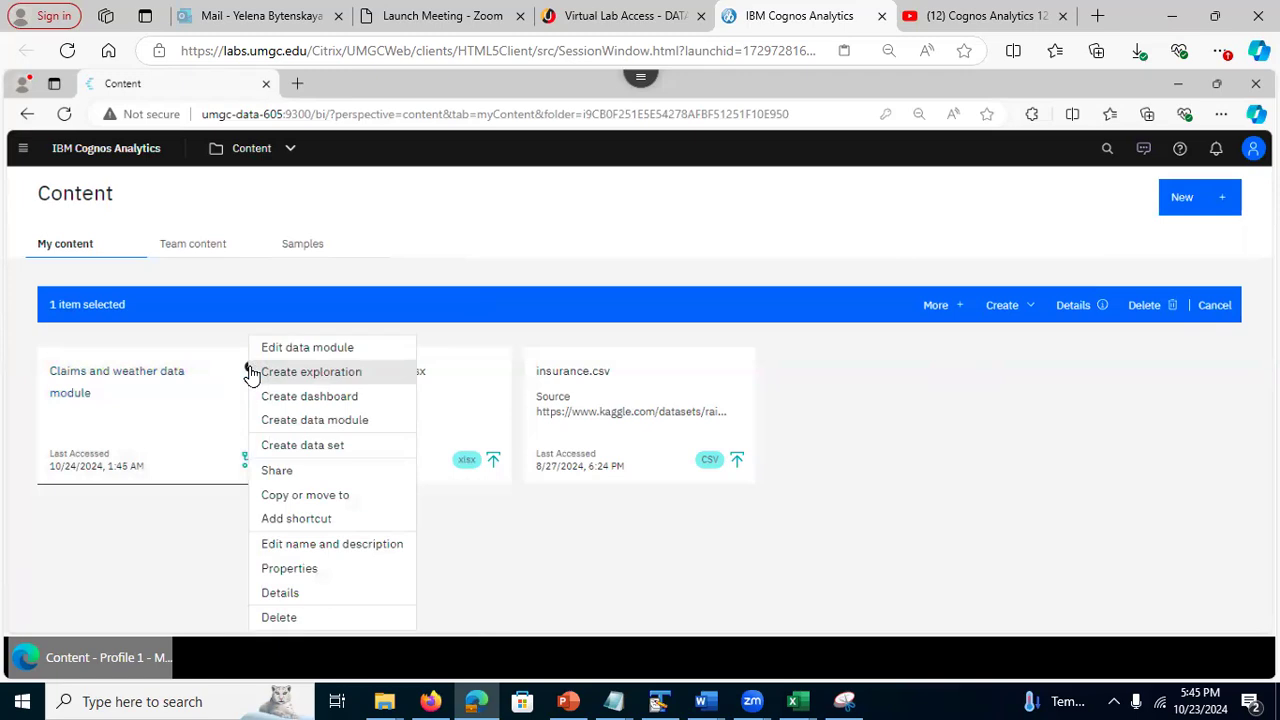
{"action": "left_click", "coordinate": [304, 373]}
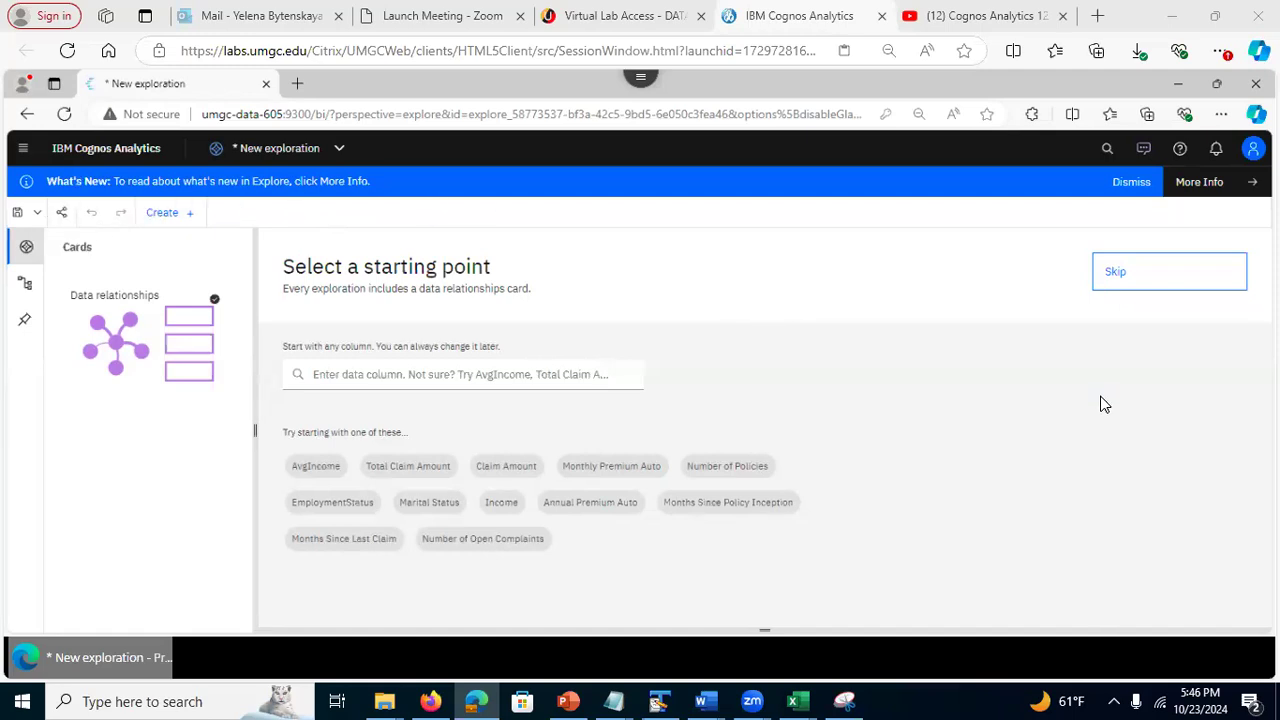
{"action": "left_click", "coordinate": [338, 155]}
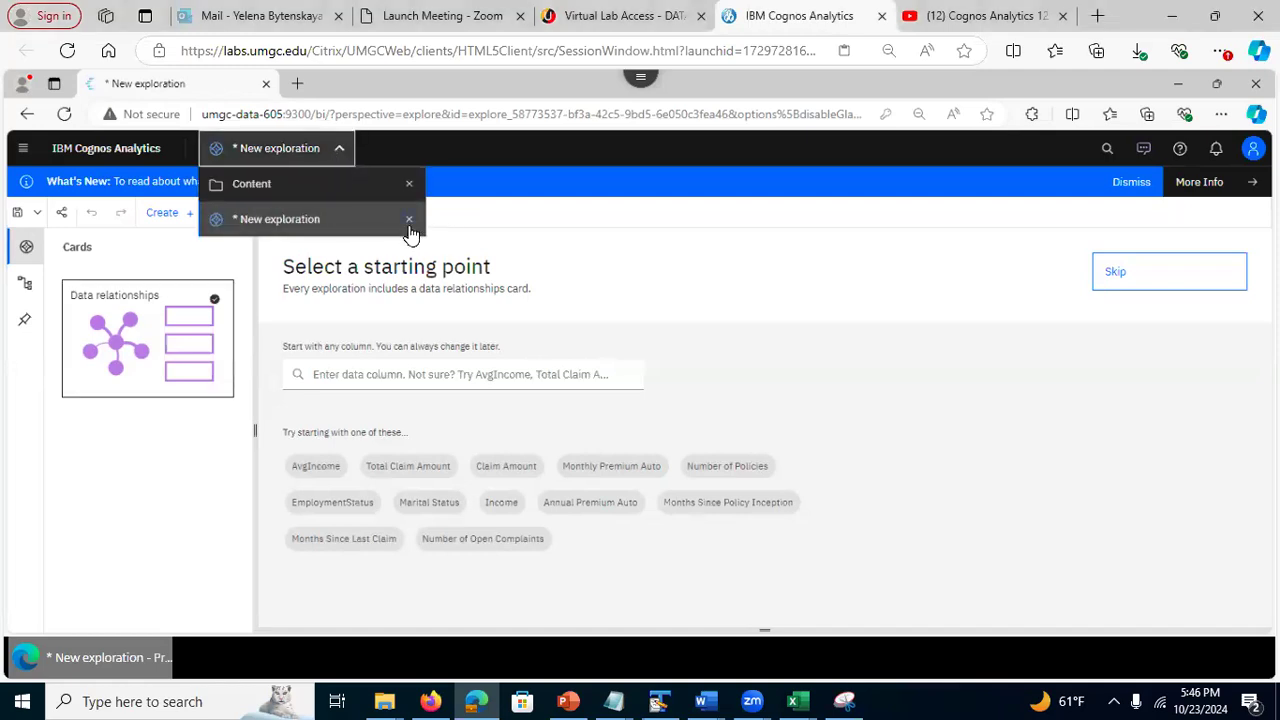
{"action": "left_click", "coordinate": [409, 220]}
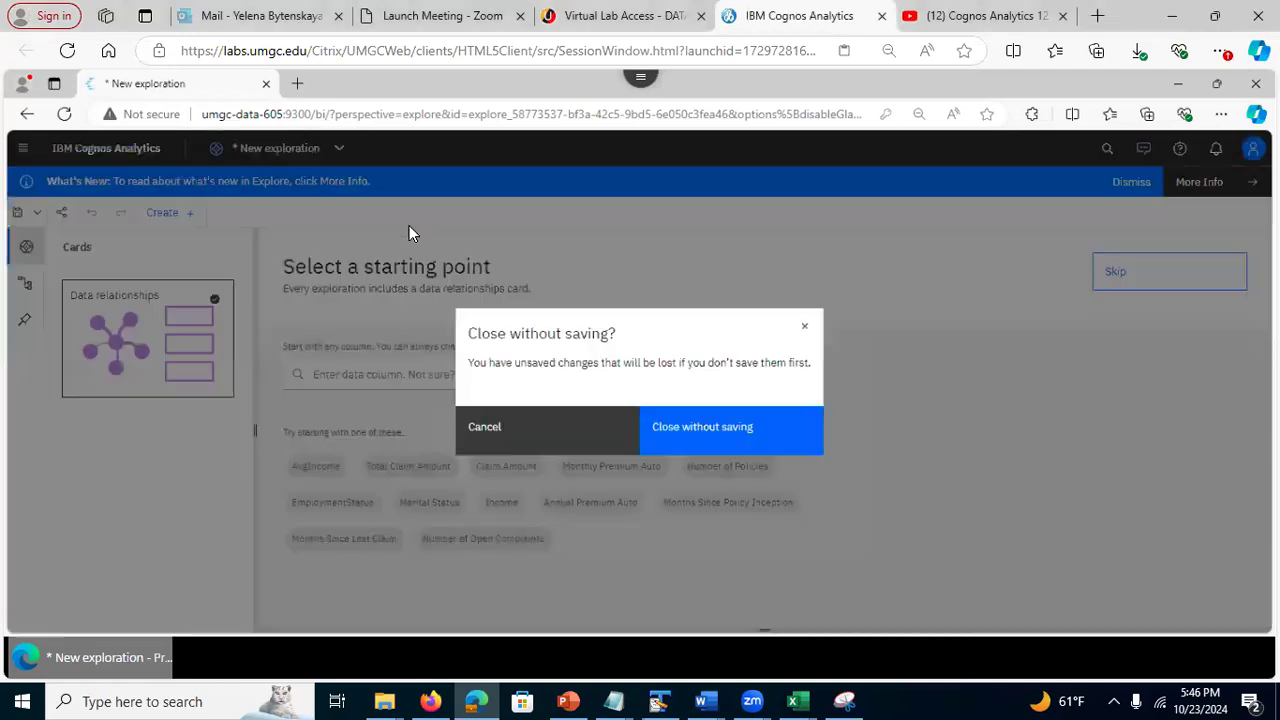
{"action": "left_click", "coordinate": [692, 436]}
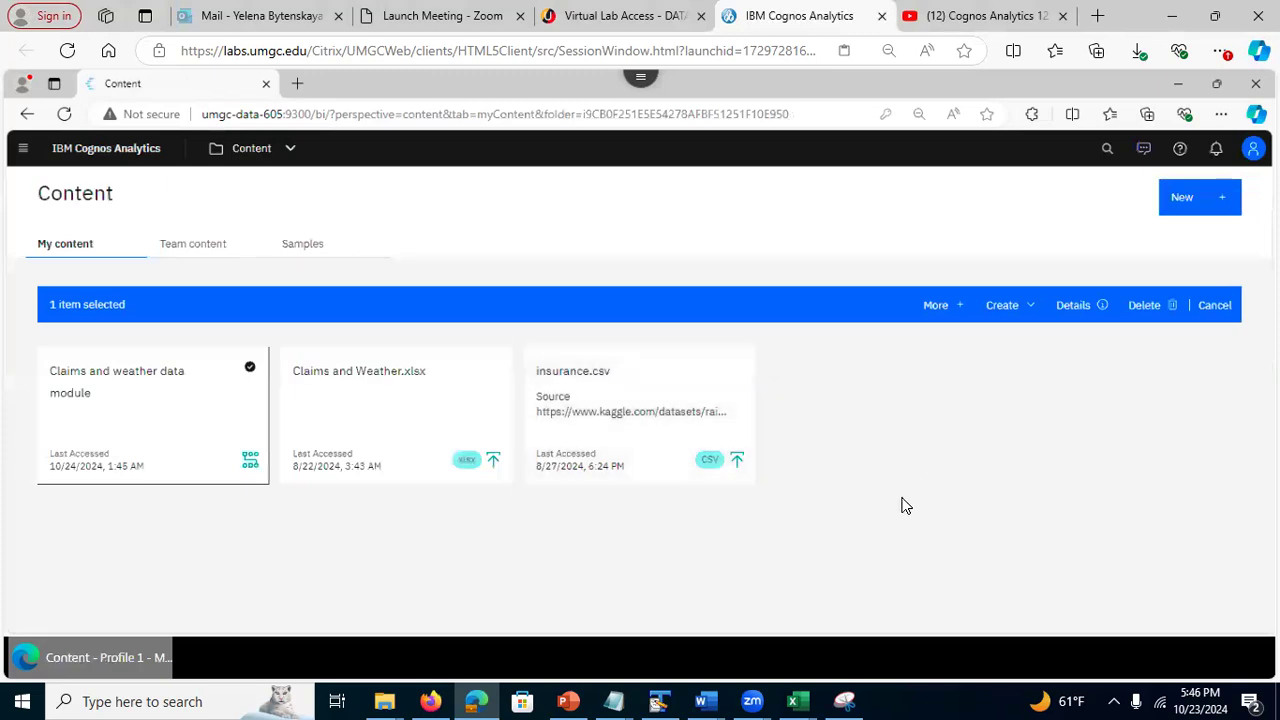
Browse the team content from its root folder and look inside the Walk through data folder
{"action": "left_click", "coordinate": [193, 246]}
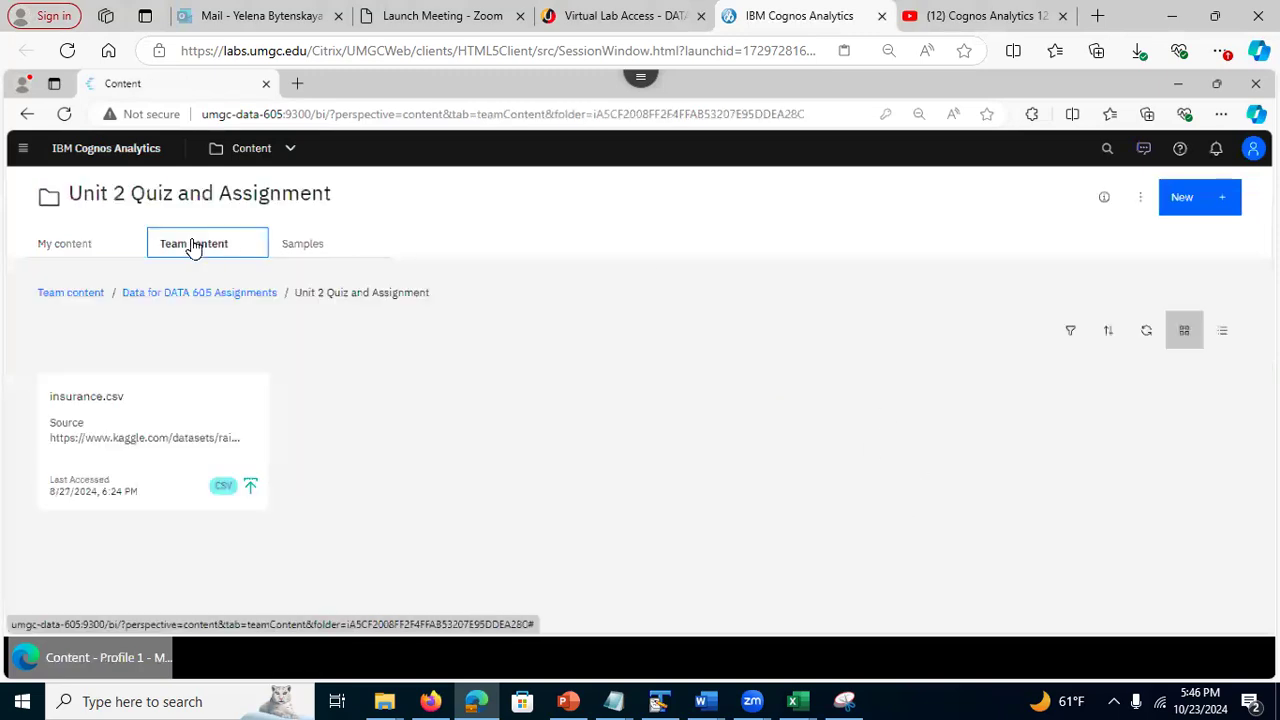
{"action": "double_click", "coordinate": [163, 298]}
{"action": "left_click", "coordinate": [56, 293]}
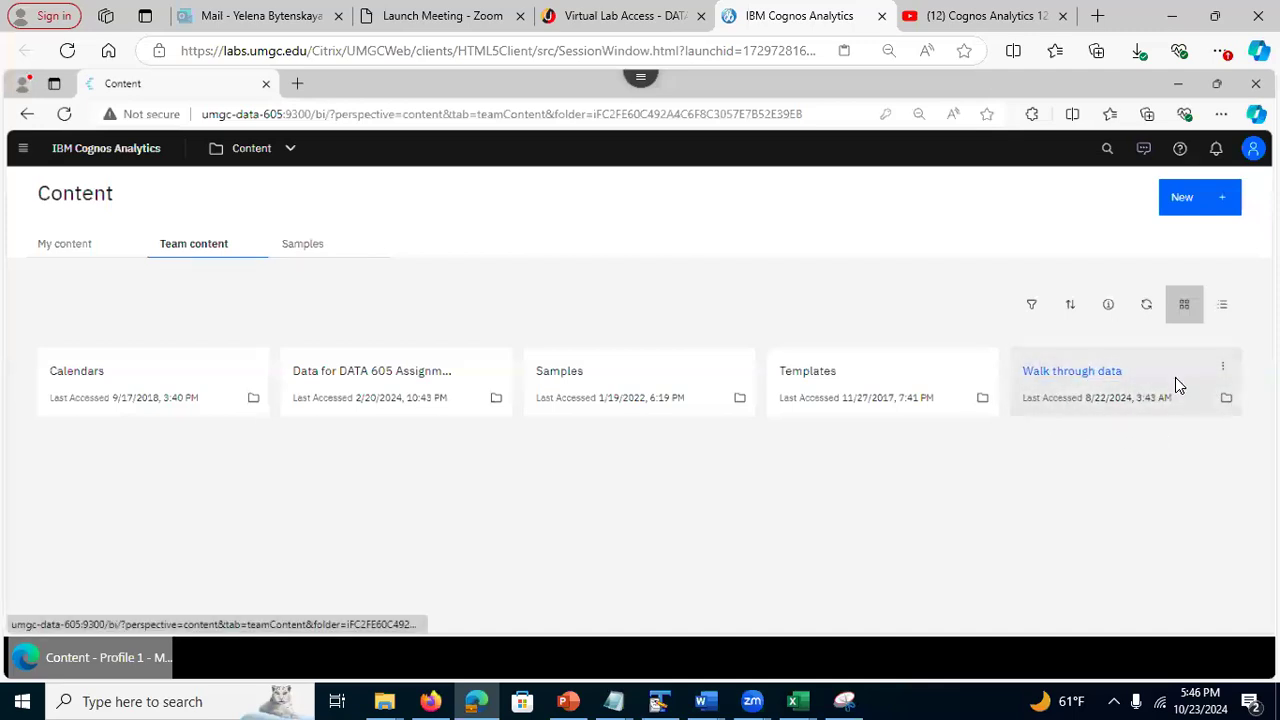
{"action": "left_click", "coordinate": [1087, 375]}
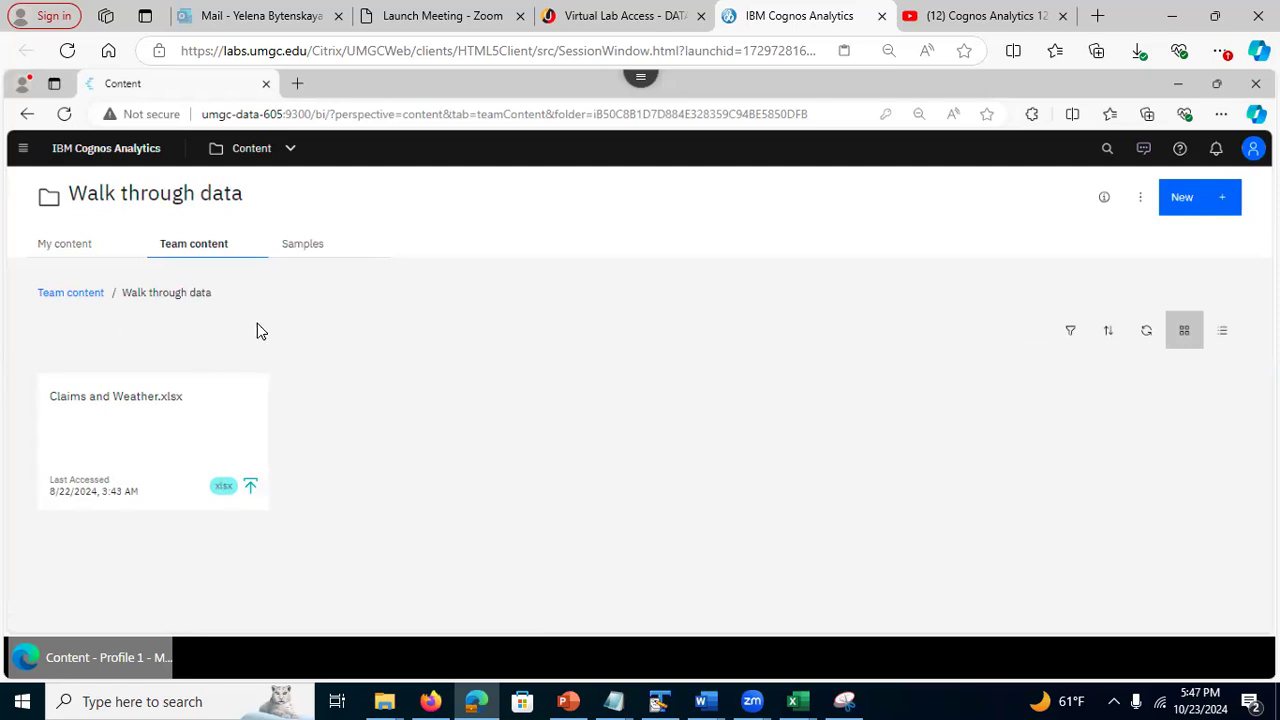
{"action": "right_click", "coordinate": [62, 298]}
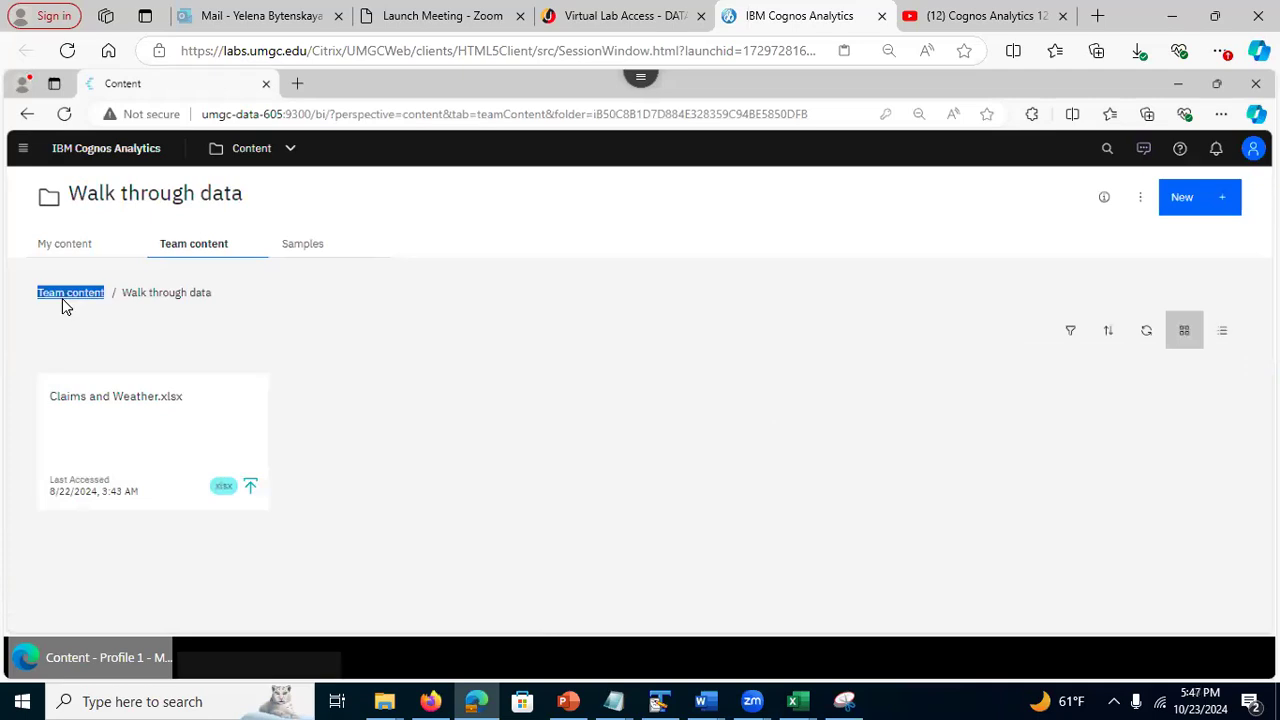
Create an exploration from the Claims and weather data module in My content and expand its Claims and Weather.xlsx source columns
{"action": "left_click", "coordinate": [66, 245]}
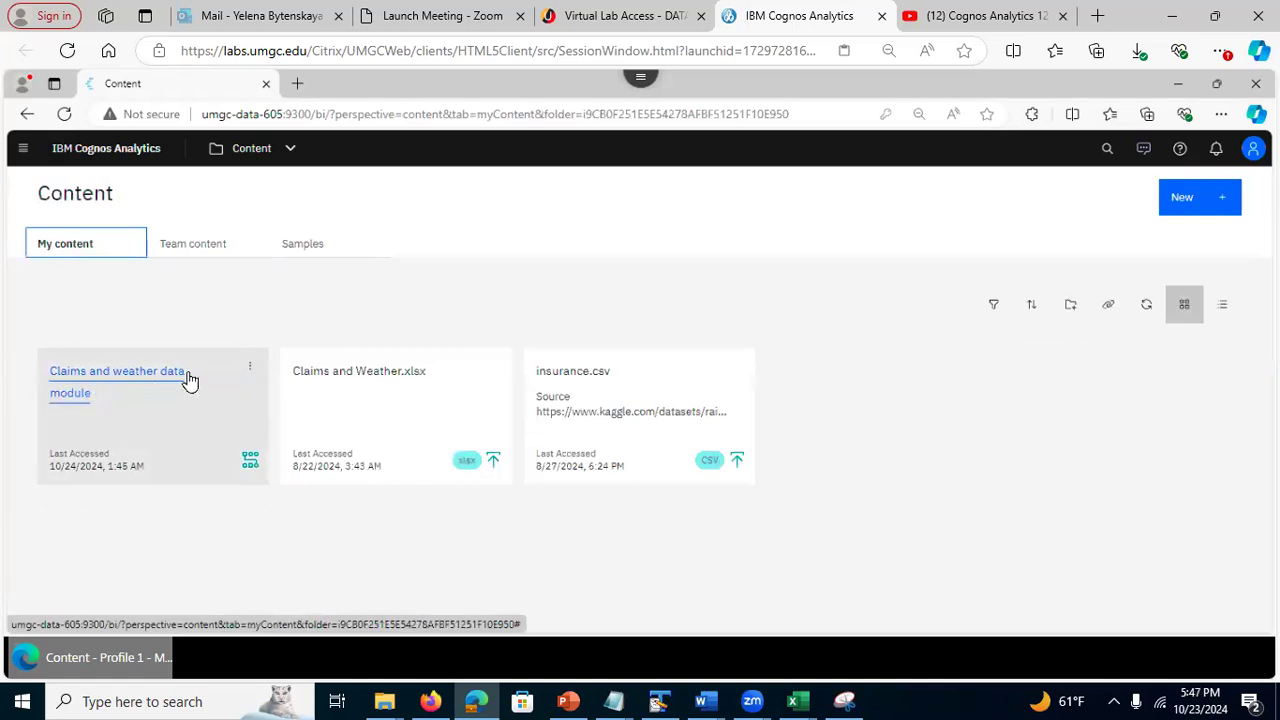
{"action": "left_click", "coordinate": [250, 370]}
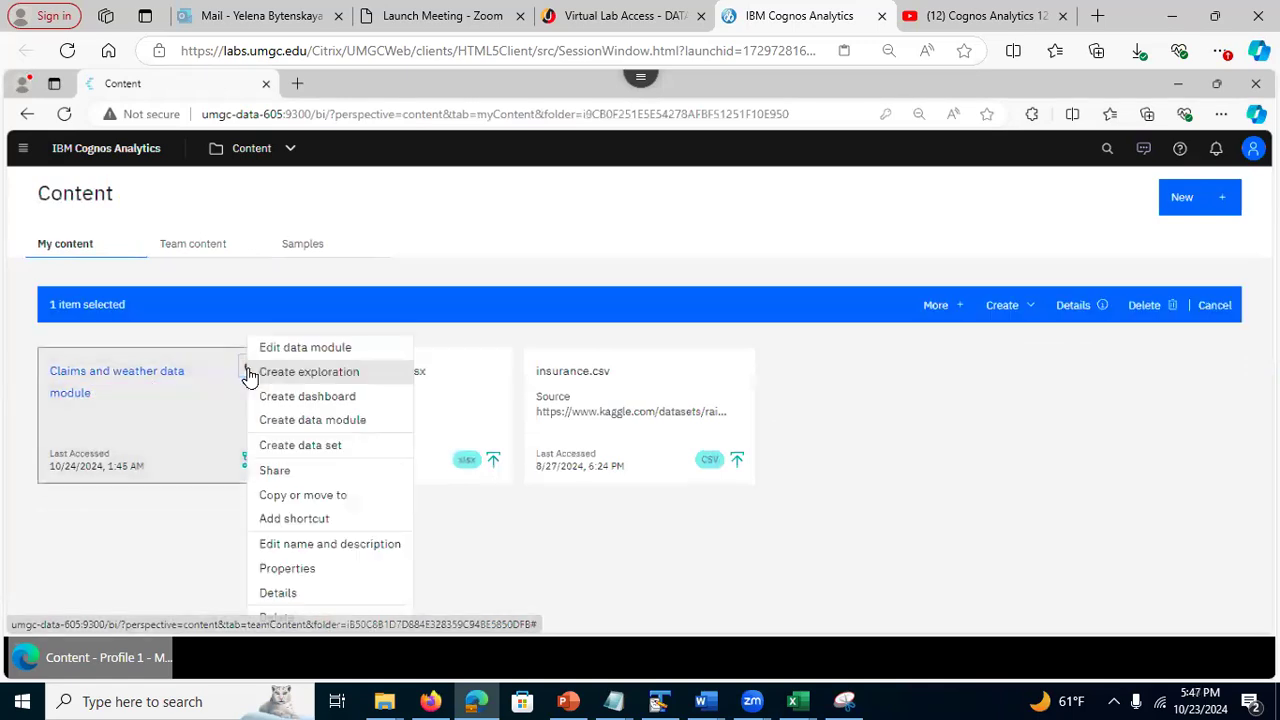
{"action": "left_click", "coordinate": [296, 380]}
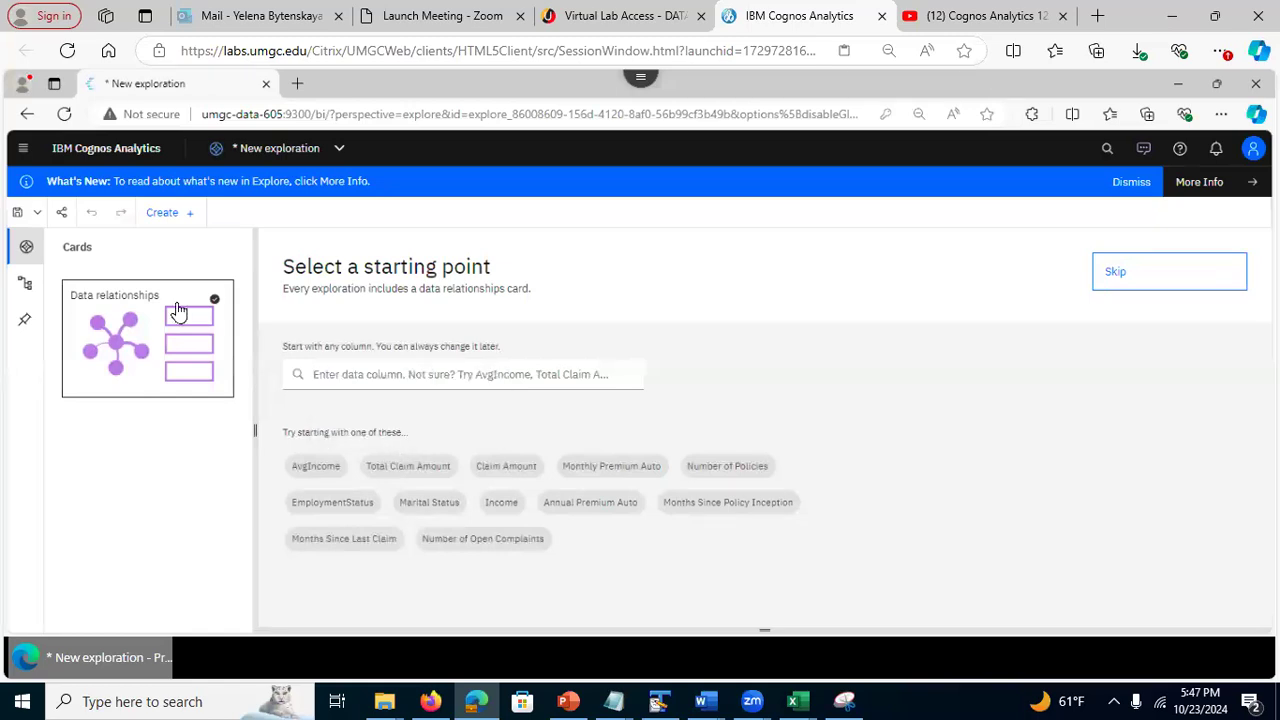
{"action": "left_click", "coordinate": [25, 290]}
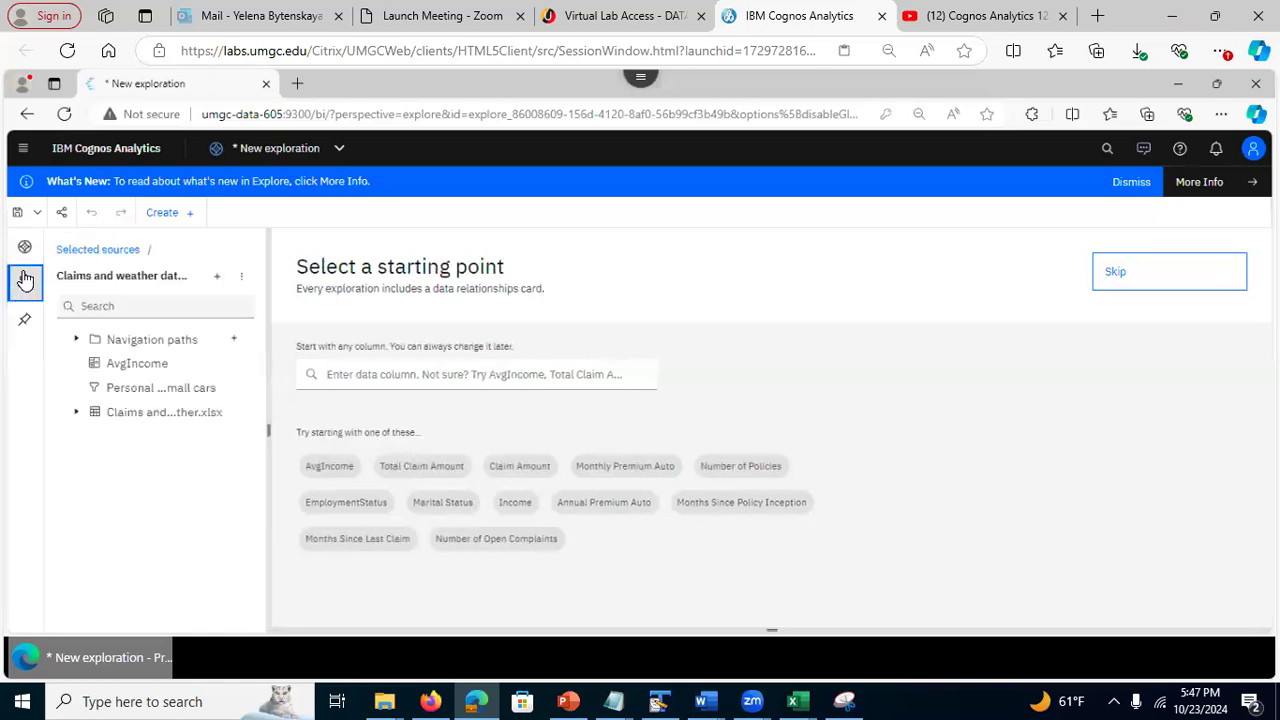
{"action": "left_click", "coordinate": [75, 384]}
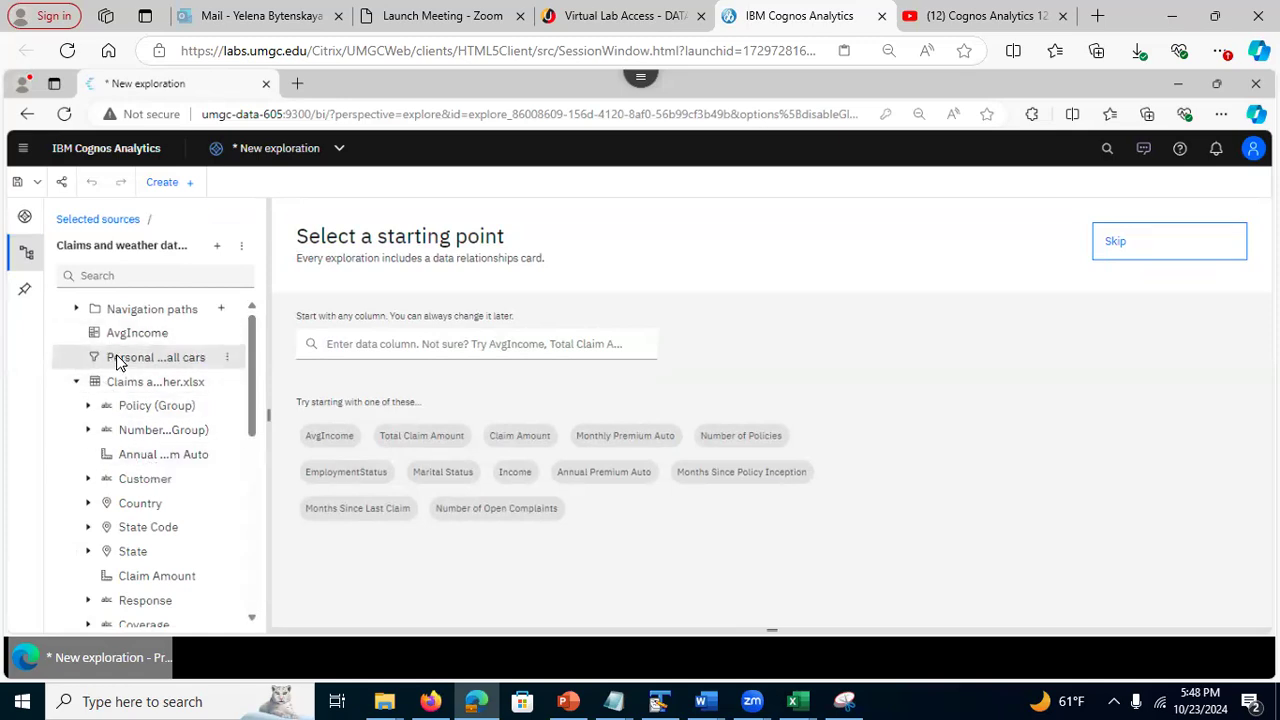
View the properties of the Personal Coverage small cars filter, leaving them as they are
{"action": "left_click", "coordinate": [227, 364]}
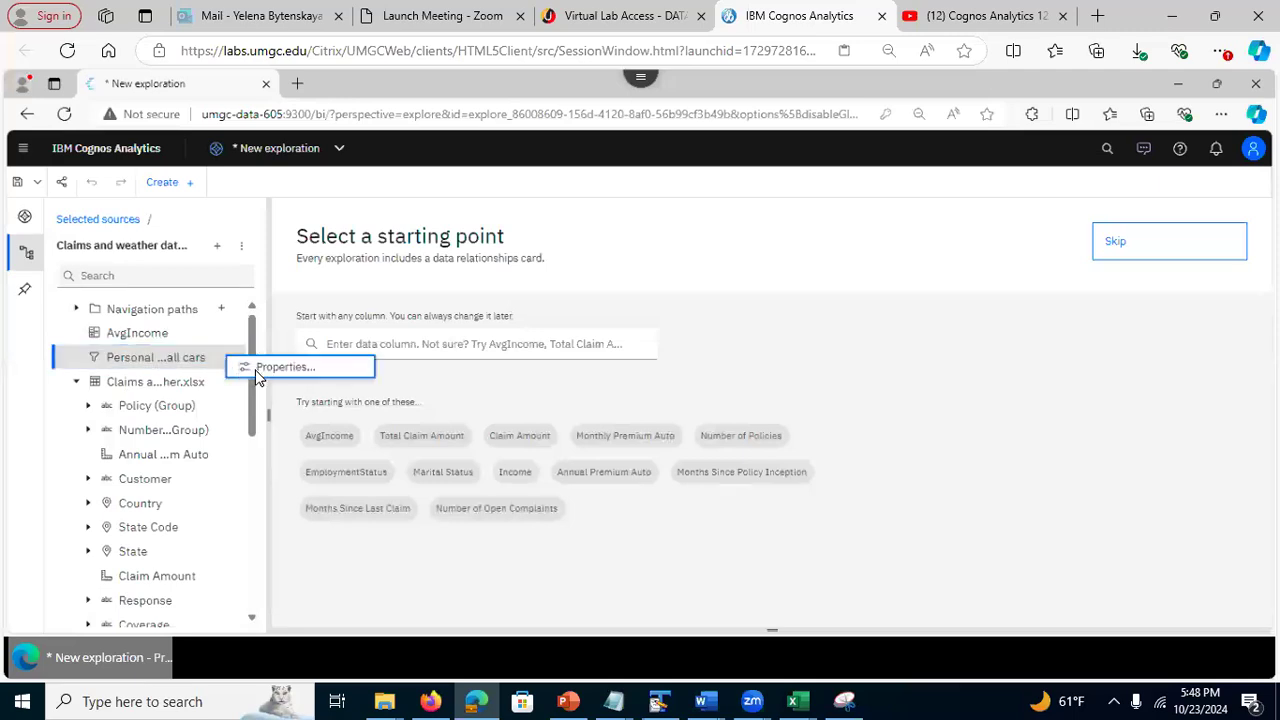
{"action": "left_click", "coordinate": [256, 368]}
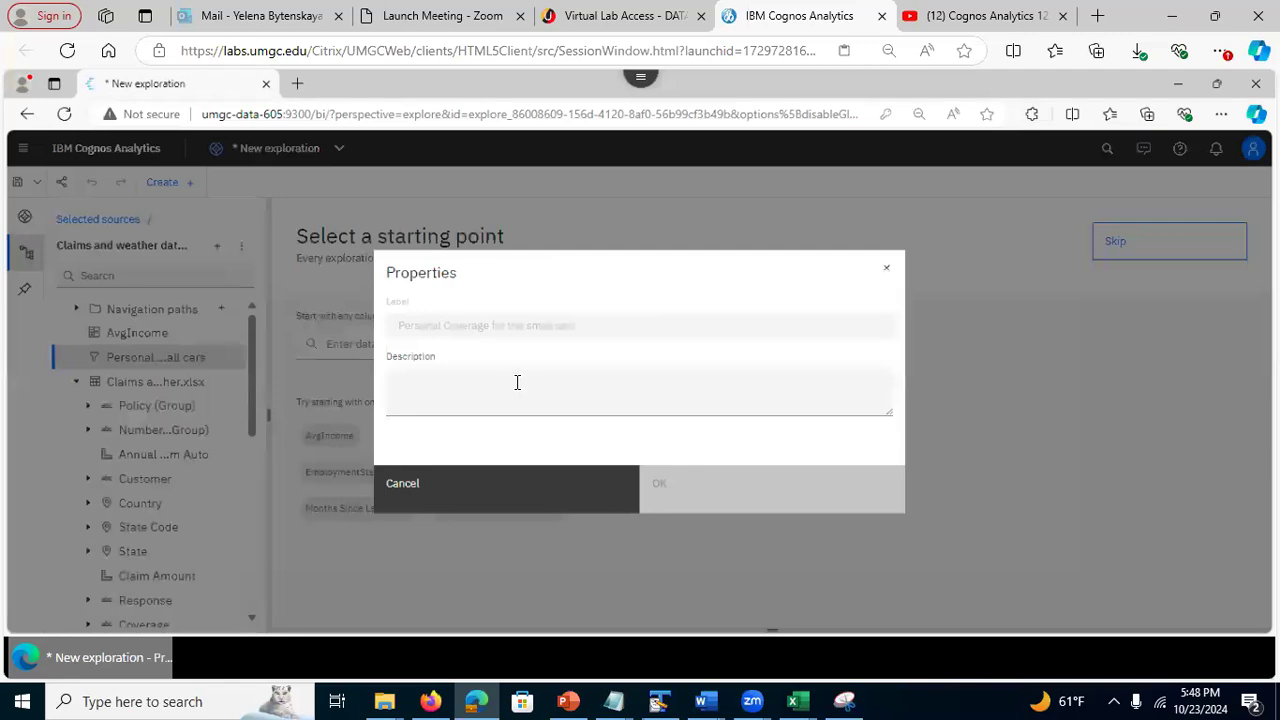
{"action": "left_click", "coordinate": [885, 272]}
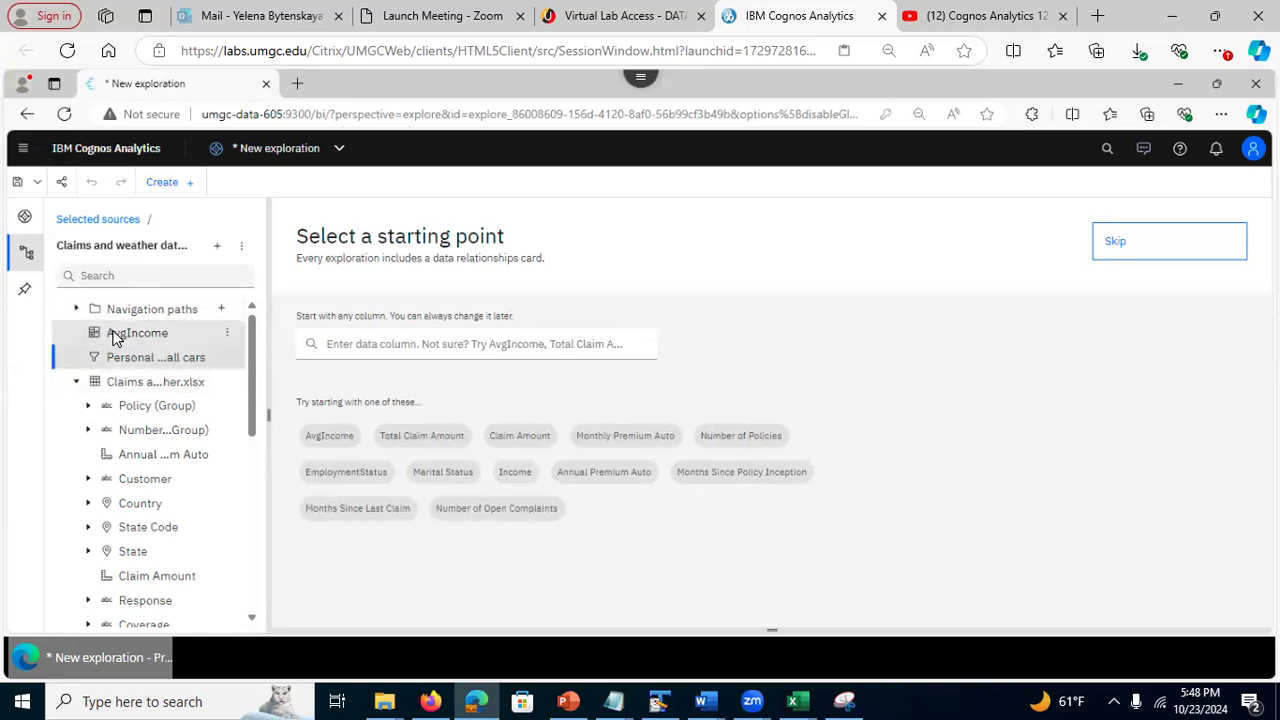
Look inside the Navigation paths folder and its State Code path, and collapse the folder again
{"action": "left_click", "coordinate": [76, 309]}
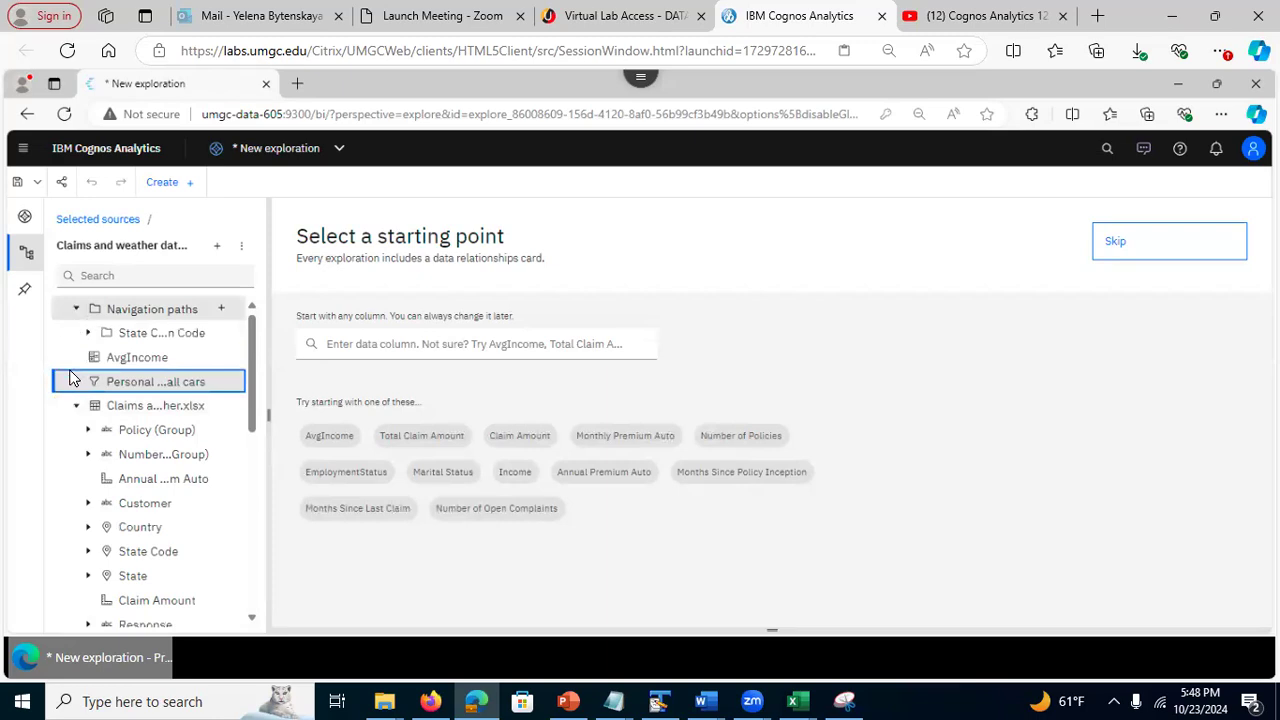
{"action": "left_click", "coordinate": [88, 333]}
{"action": "left_click", "coordinate": [88, 333]}
{"action": "left_click", "coordinate": [76, 309]}
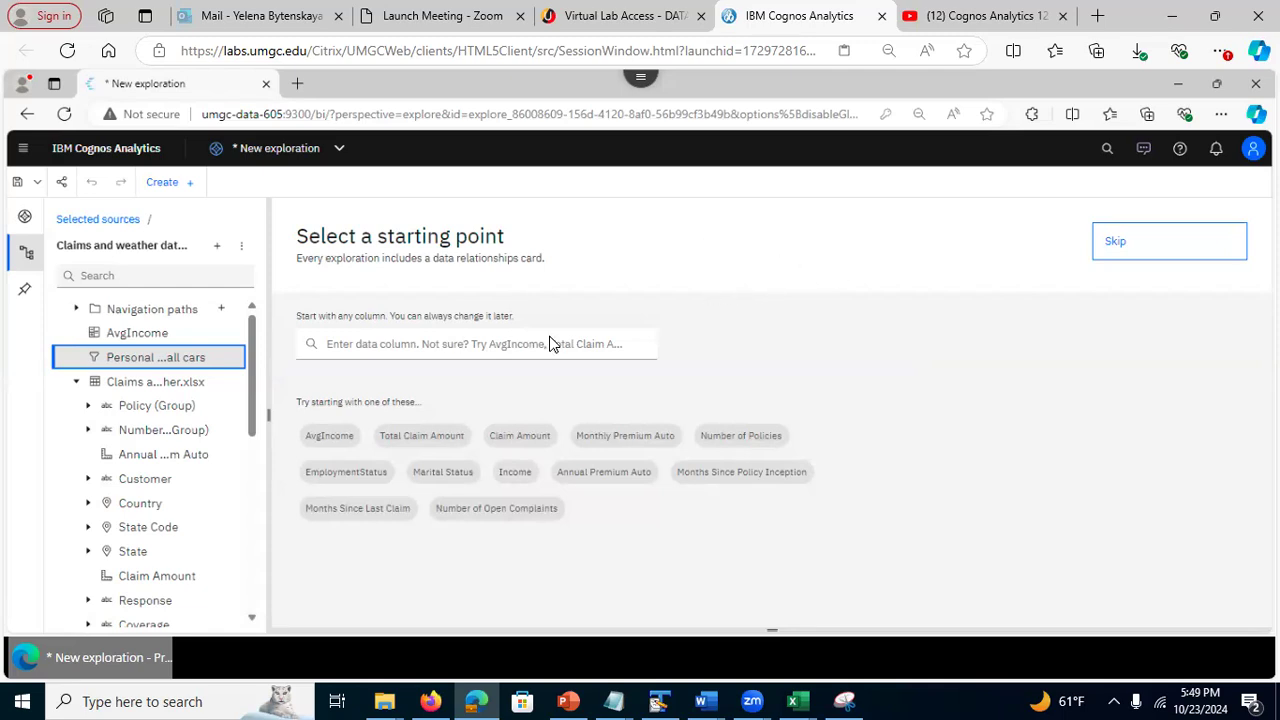
Start the exploration from the suggested Total Claim Amount column and inspect the sources and strengths of its relationships
{"action": "left_click", "coordinate": [416, 441]}
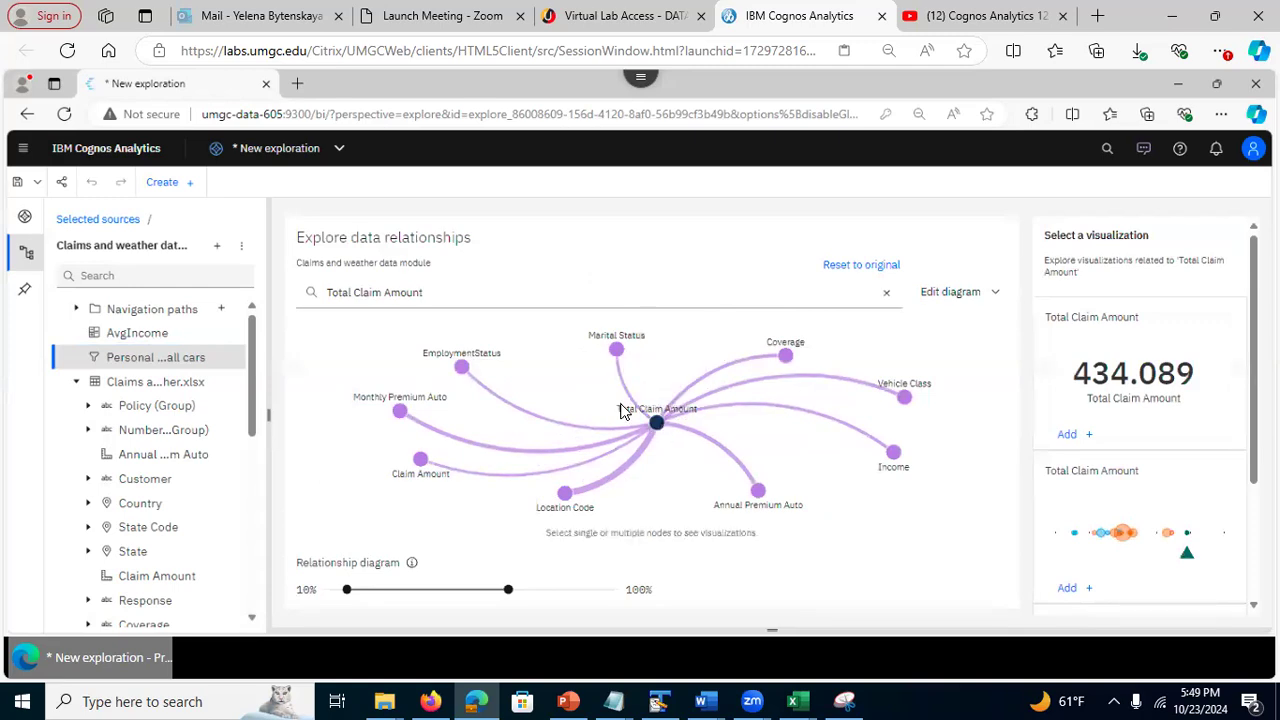
{"action": "mouse_move", "coordinate": [634, 442]}
{"action": "mouse_move", "coordinate": [654, 416]}
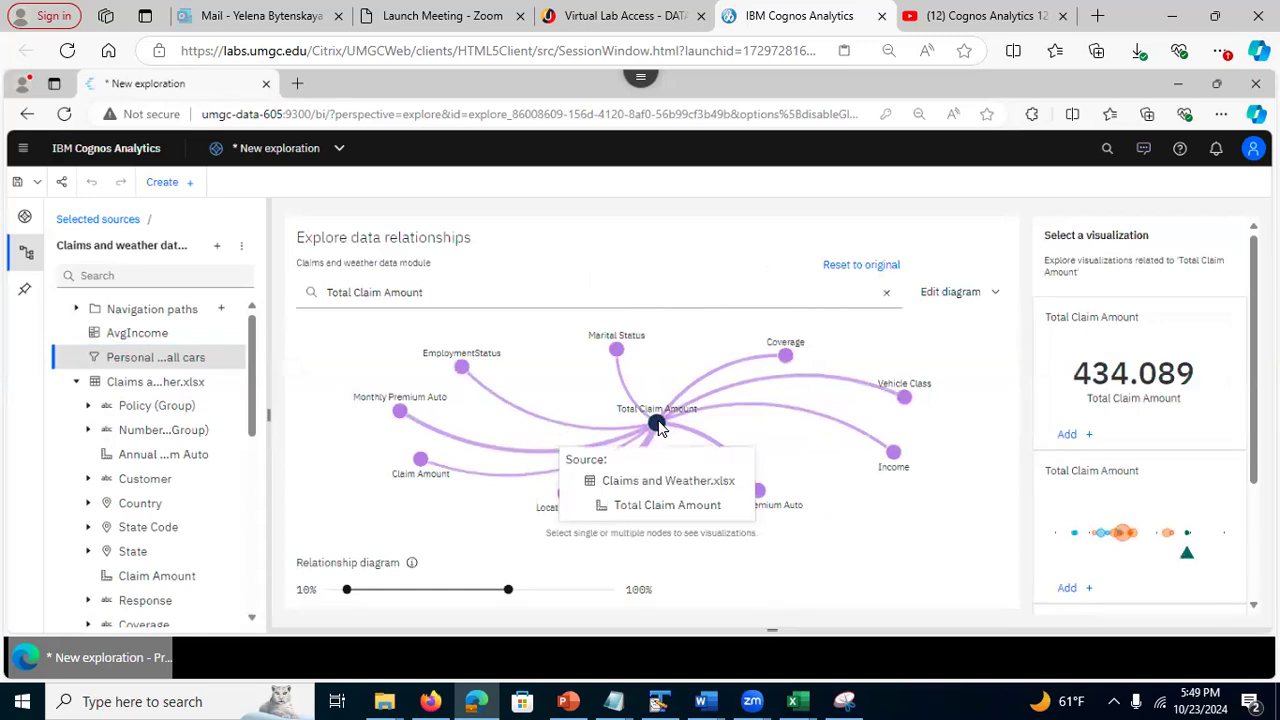
{"action": "mouse_move", "coordinate": [616, 349]}
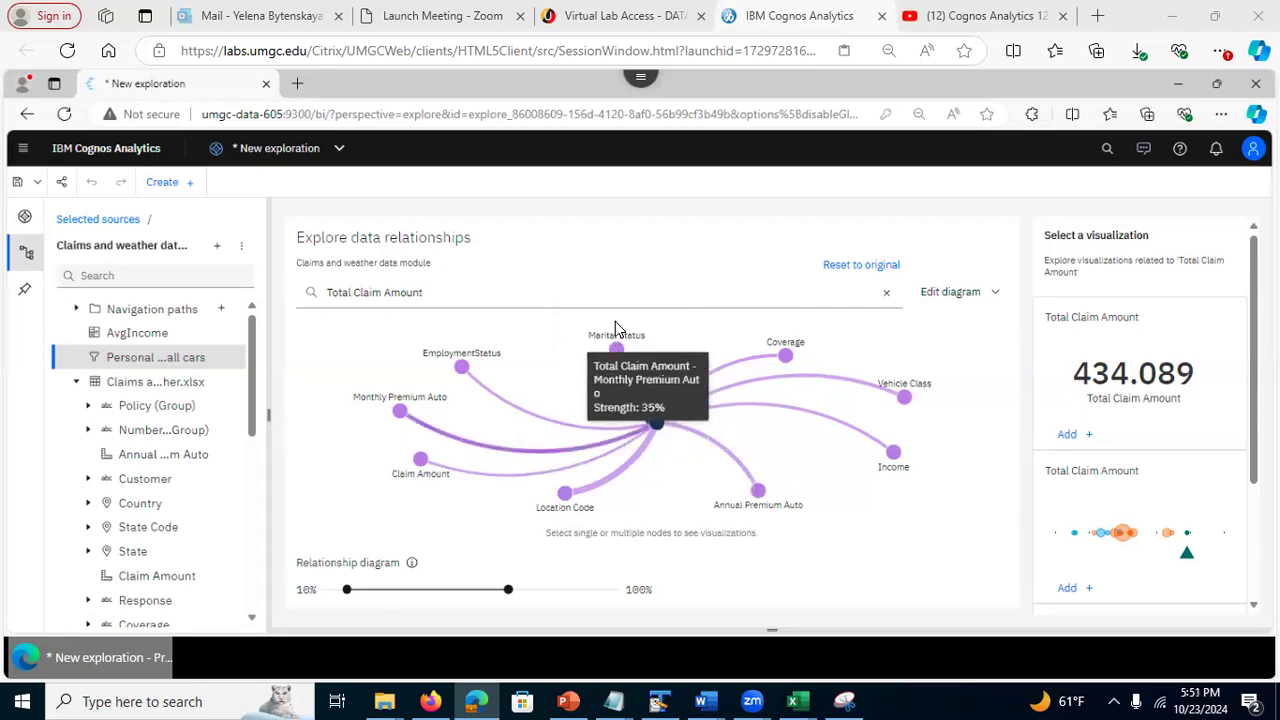
{"action": "mouse_move", "coordinate": [622, 388]}
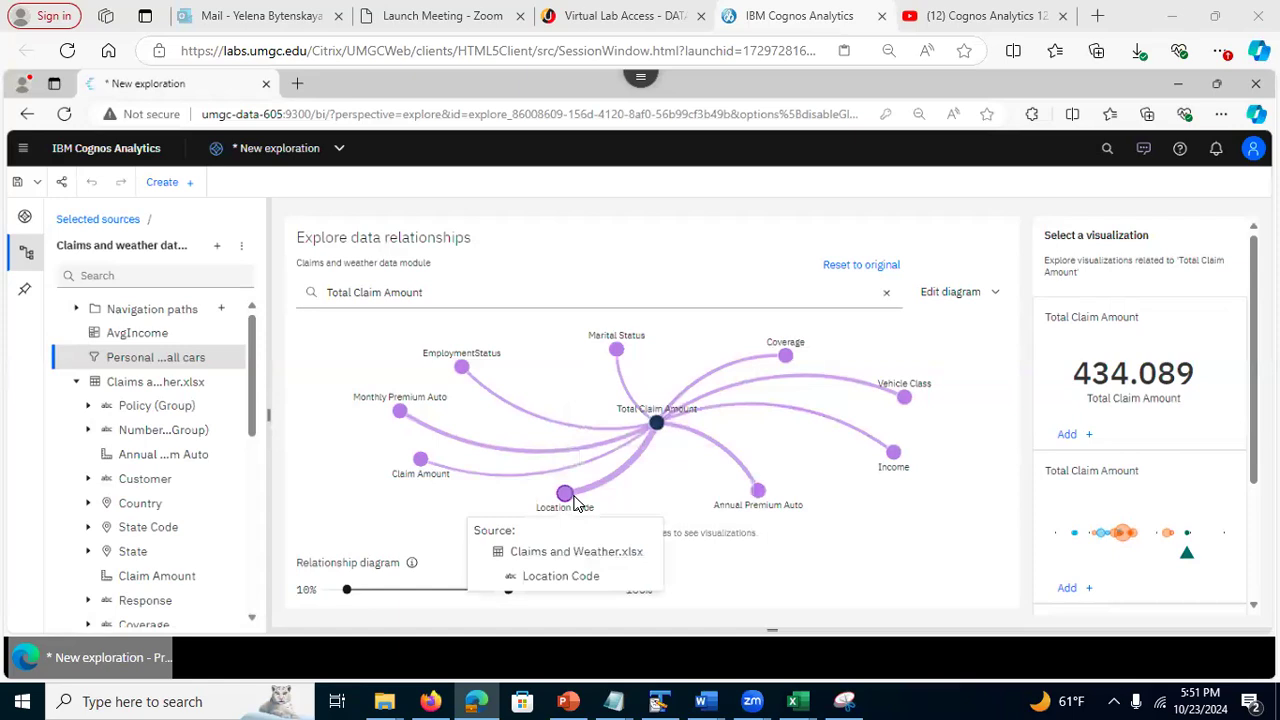
Try including secondary relationships in the Total Claim Amount relationship diagram, and turn them off again
{"action": "left_click", "coordinate": [990, 293]}
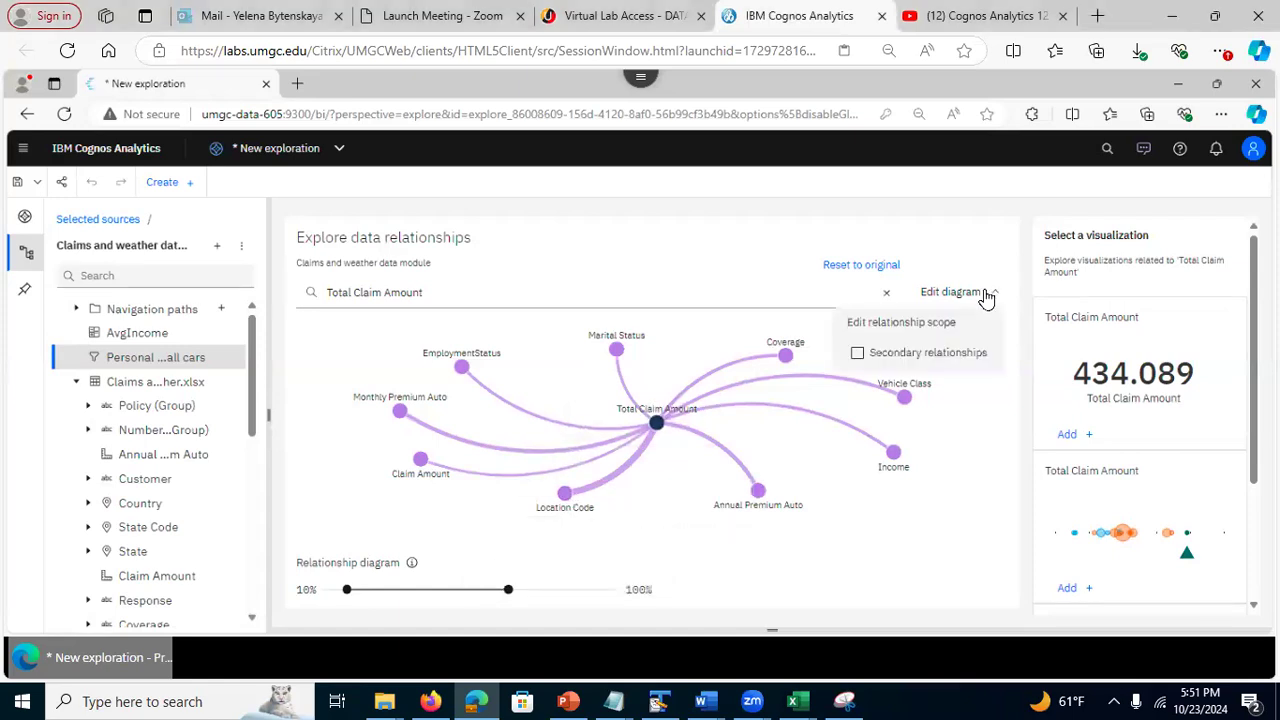
{"action": "left_click", "coordinate": [858, 354]}
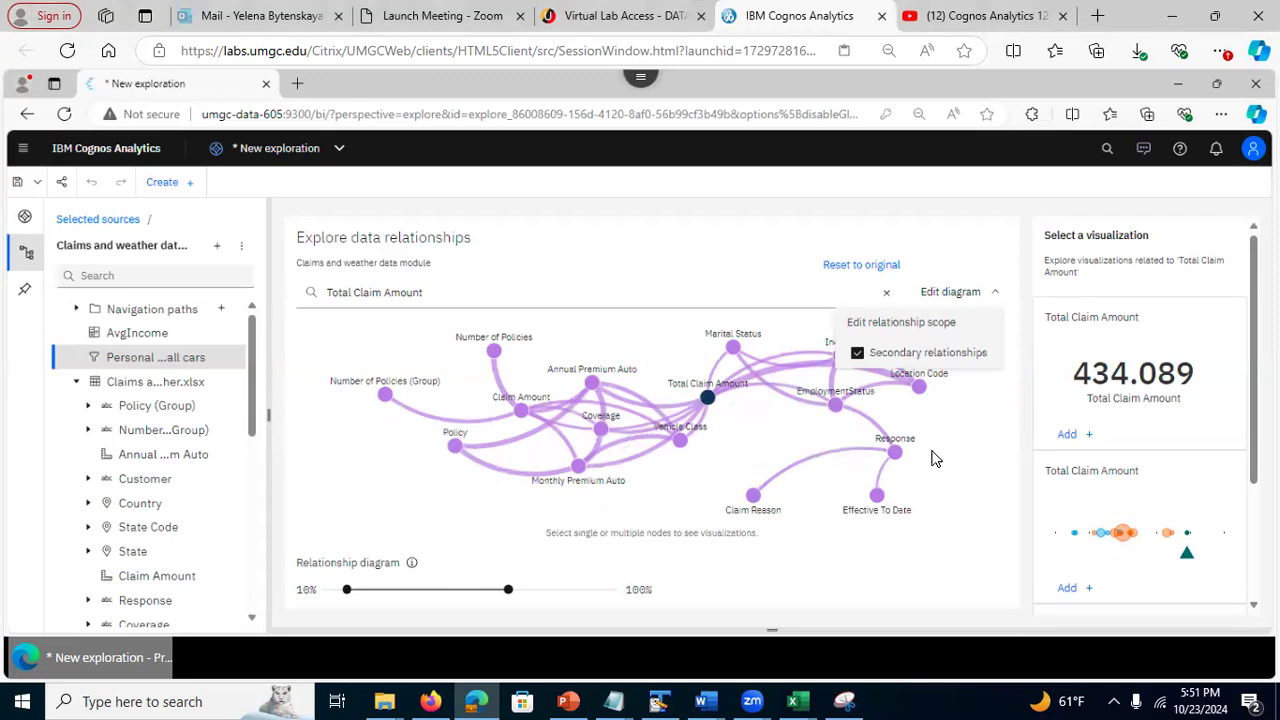
{"action": "left_click", "coordinate": [857, 353]}
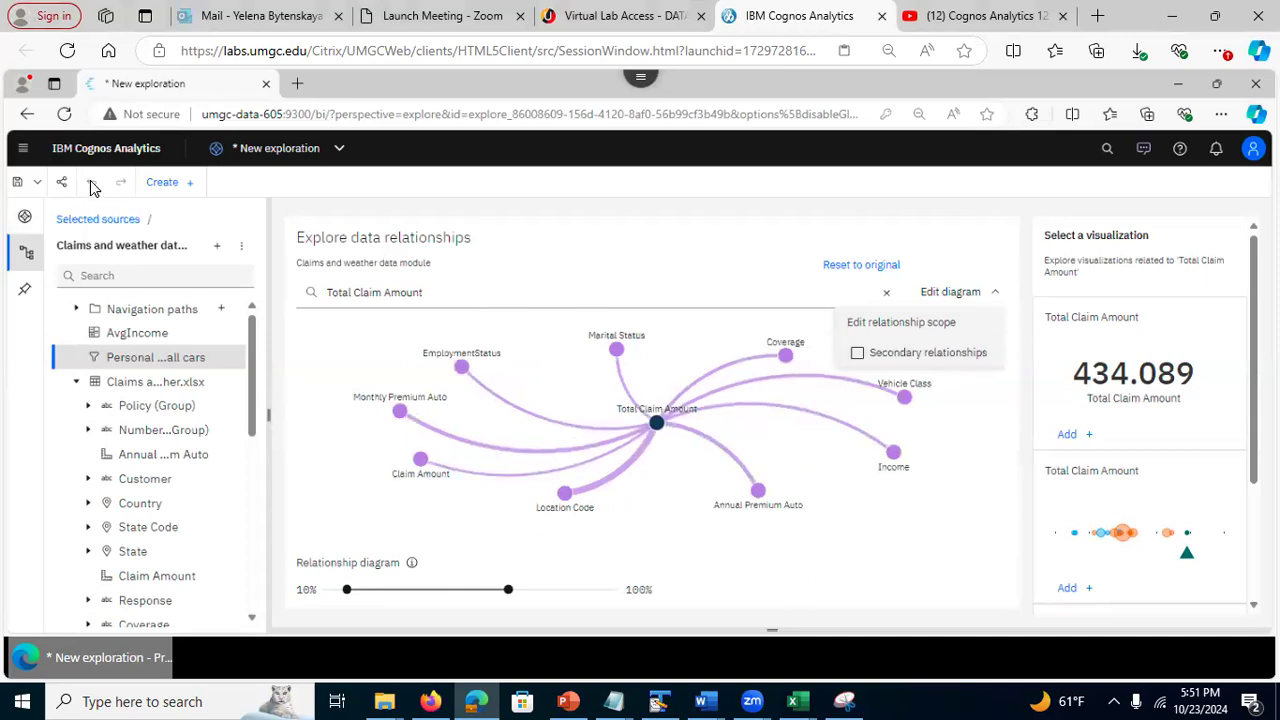
{"action": "left_click", "coordinate": [91, 182]}
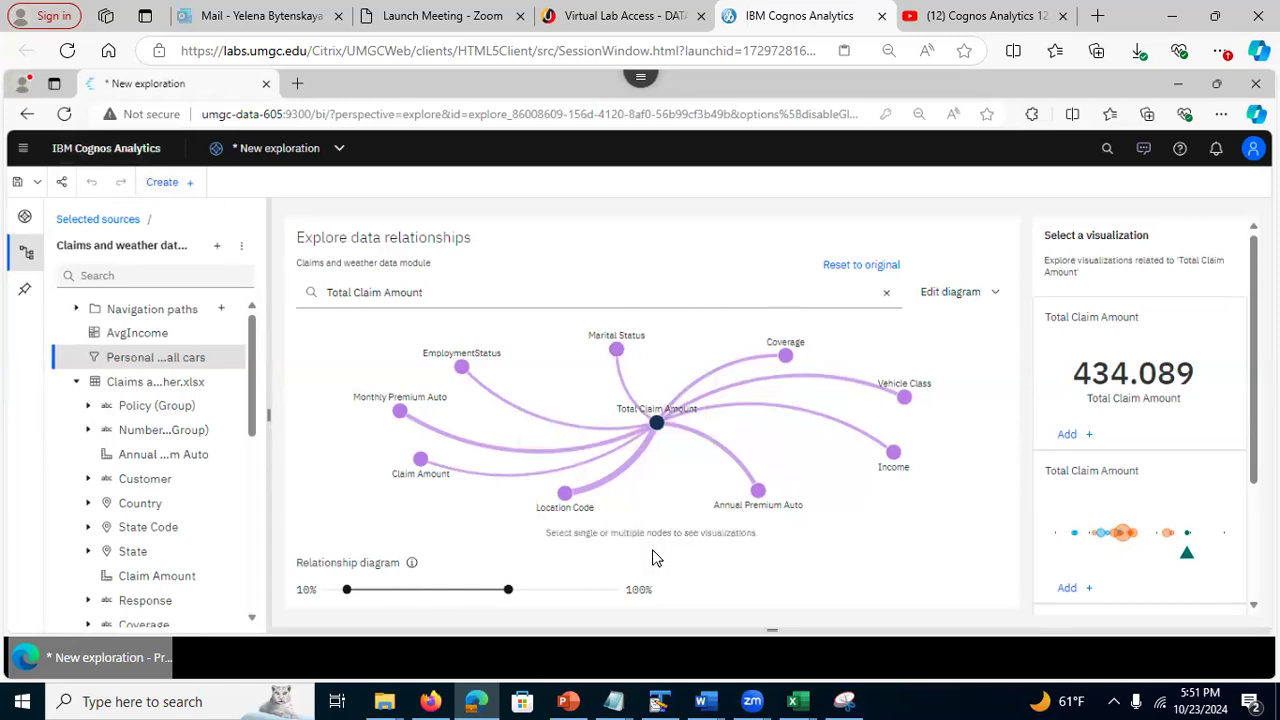
Add the single-value Total Claim Amount visualization to the exploration as a card
{"action": "mouse_move", "coordinate": [366, 591]}
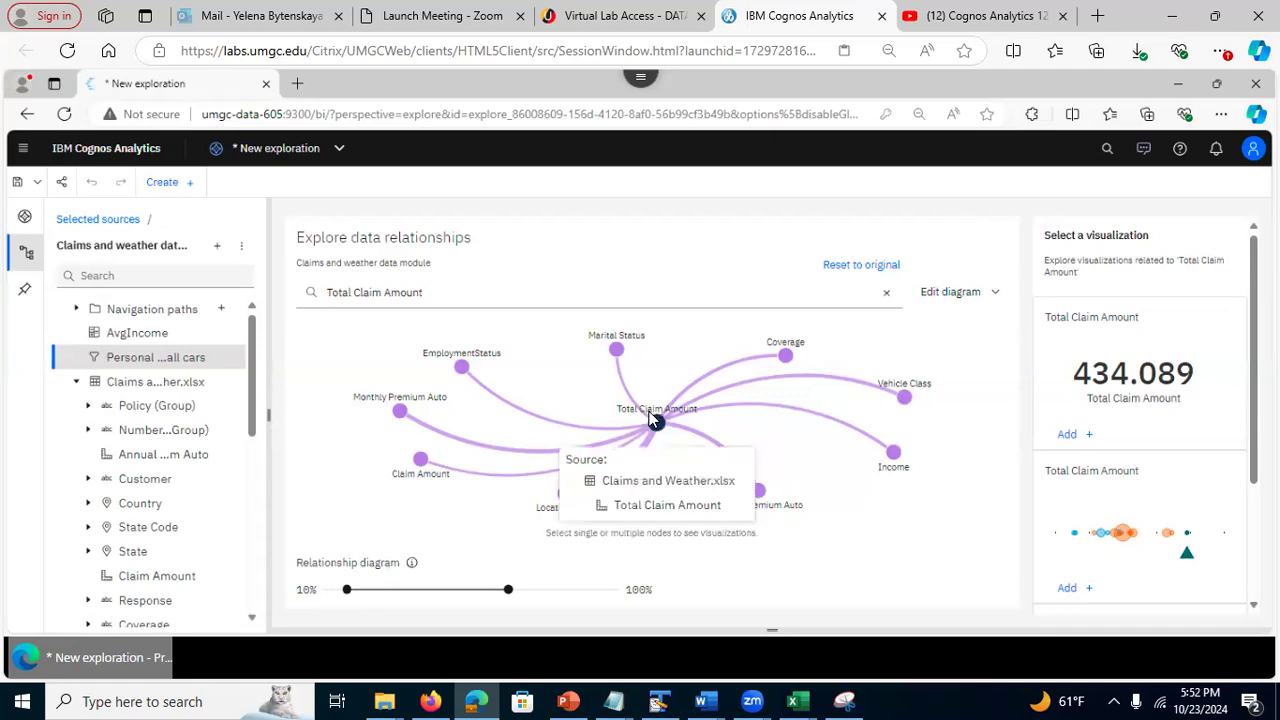
{"action": "mouse_move", "coordinate": [656, 423]}
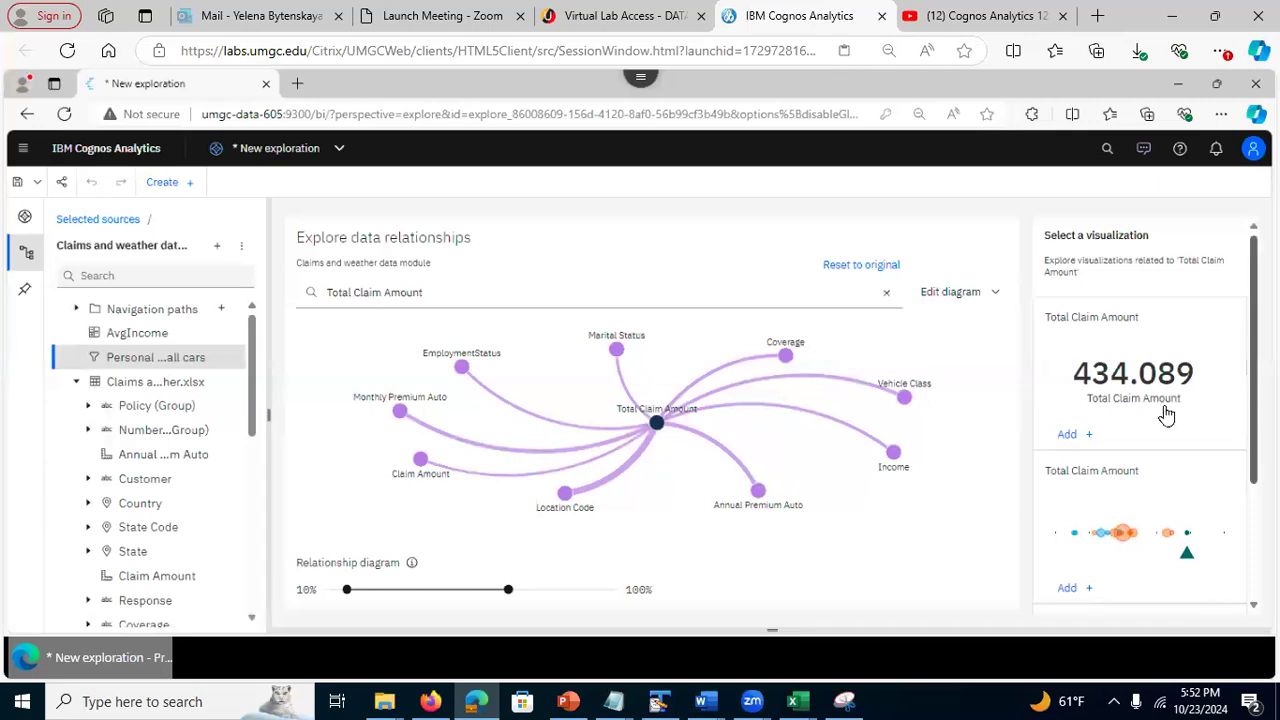
{"action": "left_click", "coordinate": [1067, 435]}
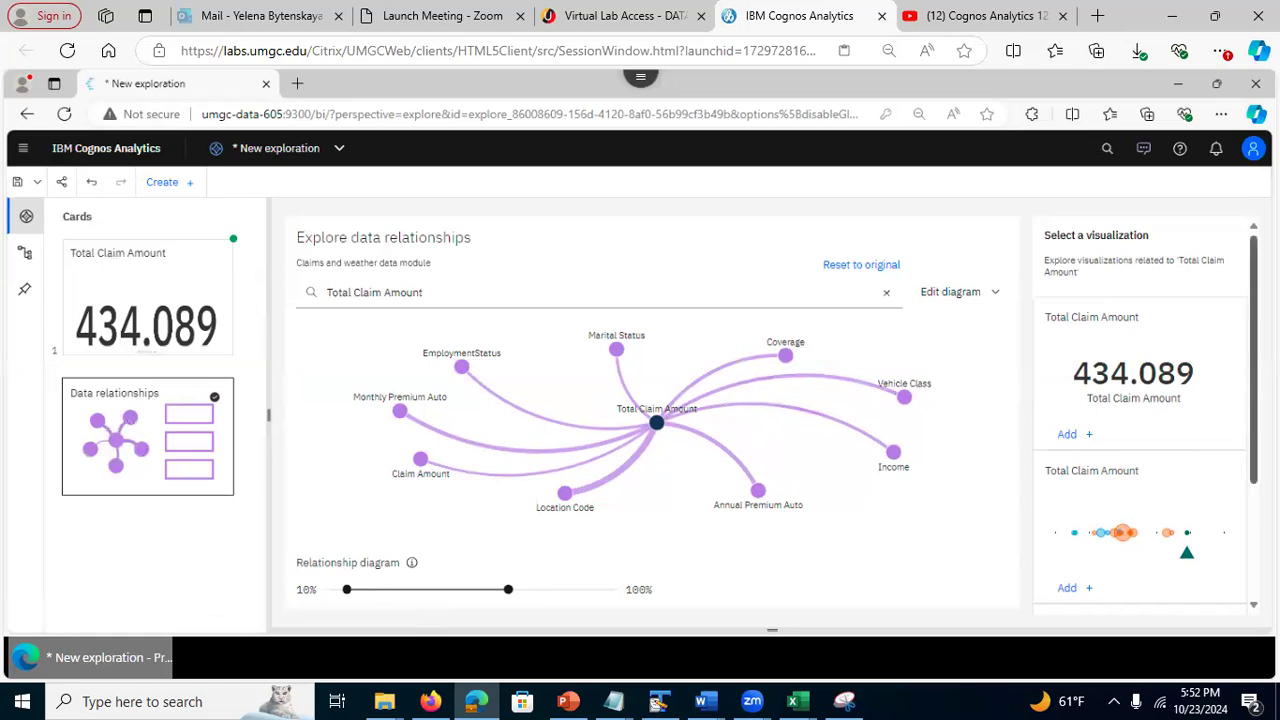
Browse the extended list of suggested visualizations and add the Total Claim Amount bubble visualization as a second card
{"action": "scroll", "coordinate": [1140, 410], "scroll_direction": "down", "scroll_amount": 3}
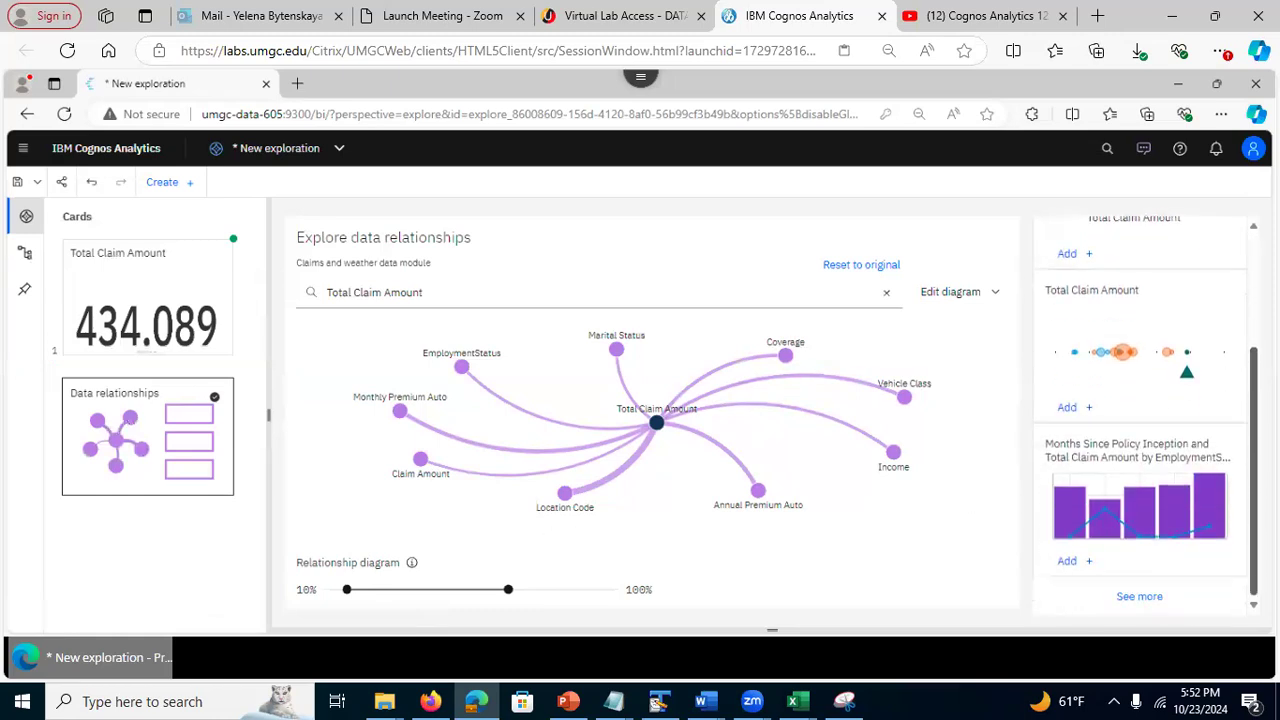
{"action": "left_click", "coordinate": [1140, 597]}
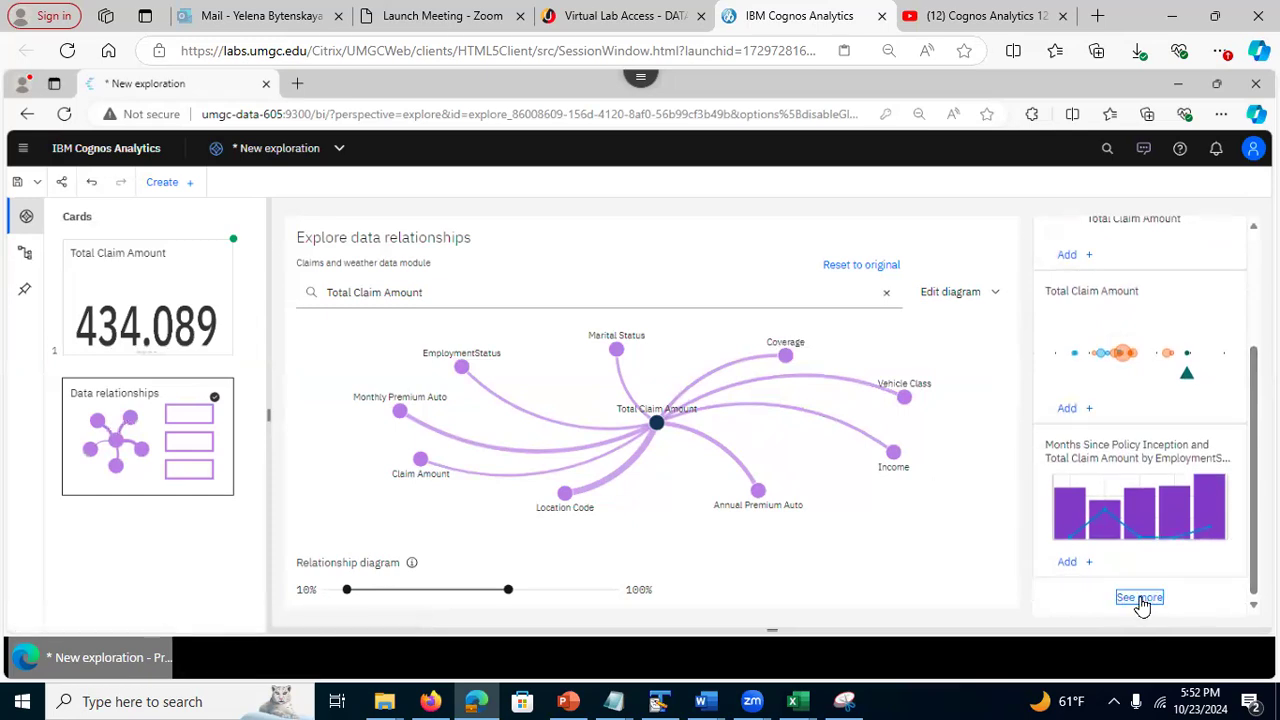
{"action": "left_click", "coordinate": [1140, 598]}
{"action": "scroll", "coordinate": [1140, 420], "scroll_direction": "down", "scroll_amount": 10}
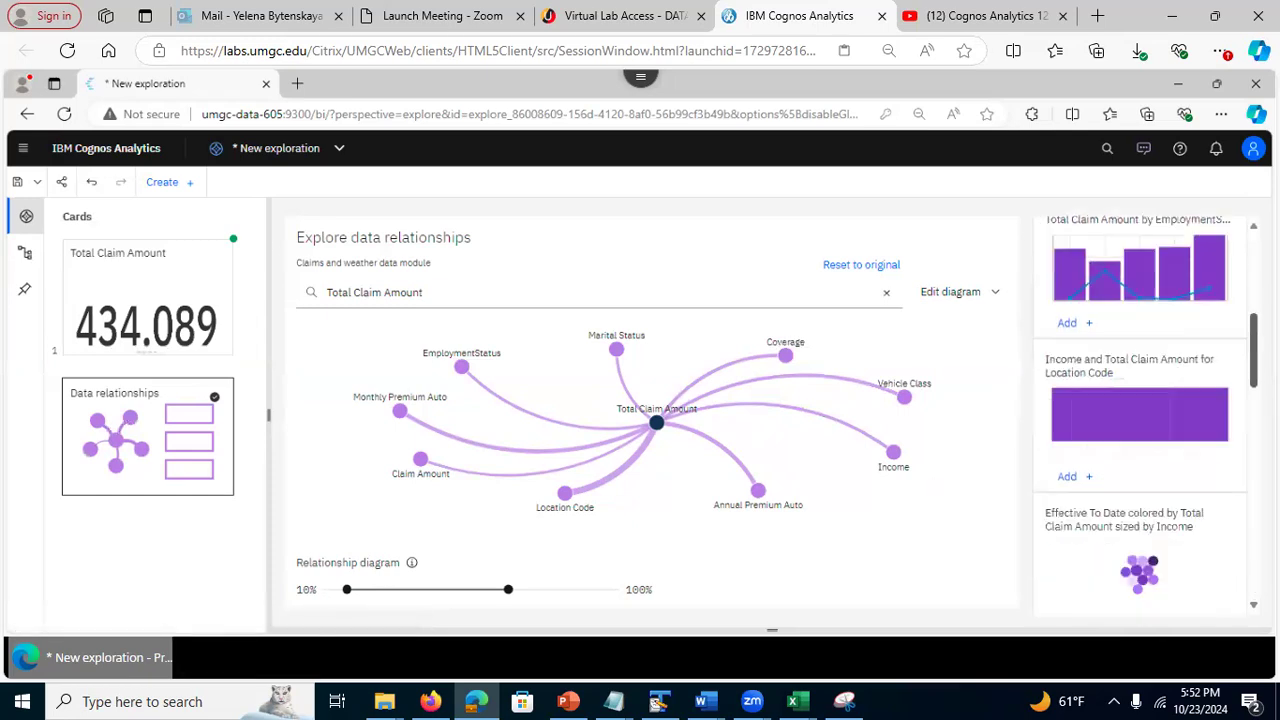
{"action": "scroll", "coordinate": [1140, 420], "scroll_direction": "down", "scroll_amount": 3}
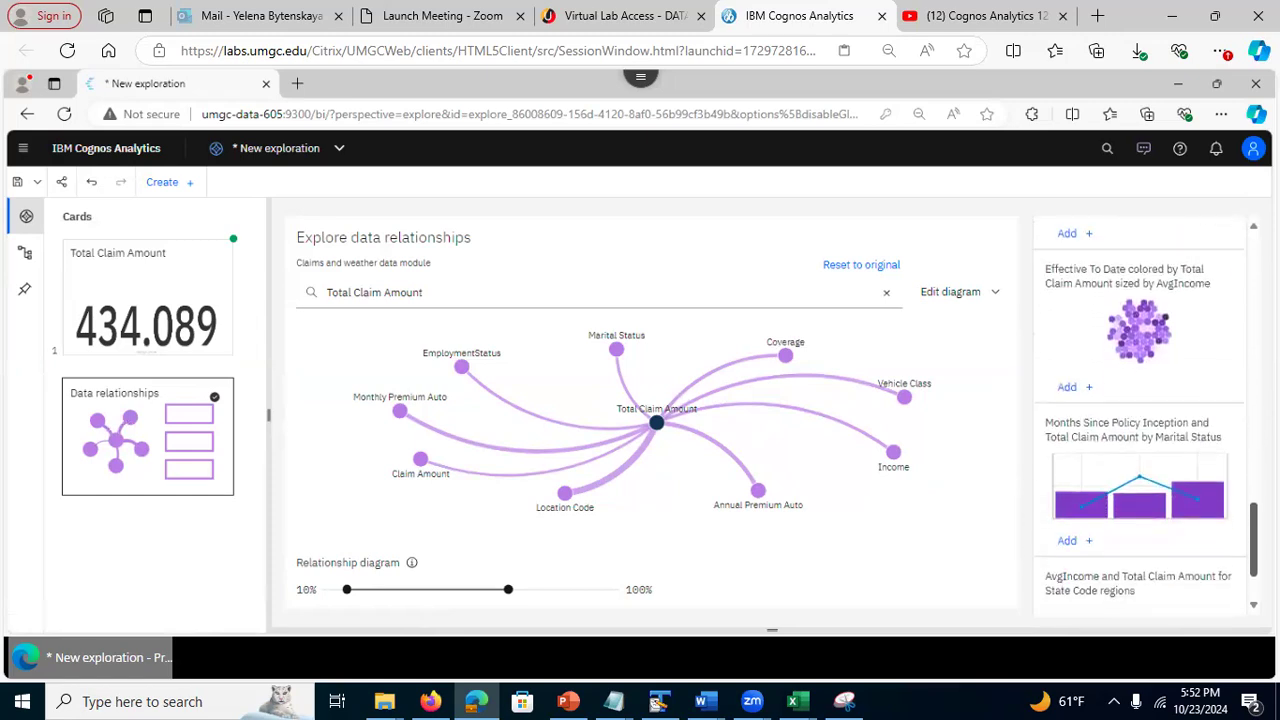
{"action": "scroll", "coordinate": [1140, 420], "scroll_direction": "up", "scroll_amount": 13}
{"action": "scroll", "coordinate": [1140, 420], "scroll_direction": "up", "scroll_amount": 3}
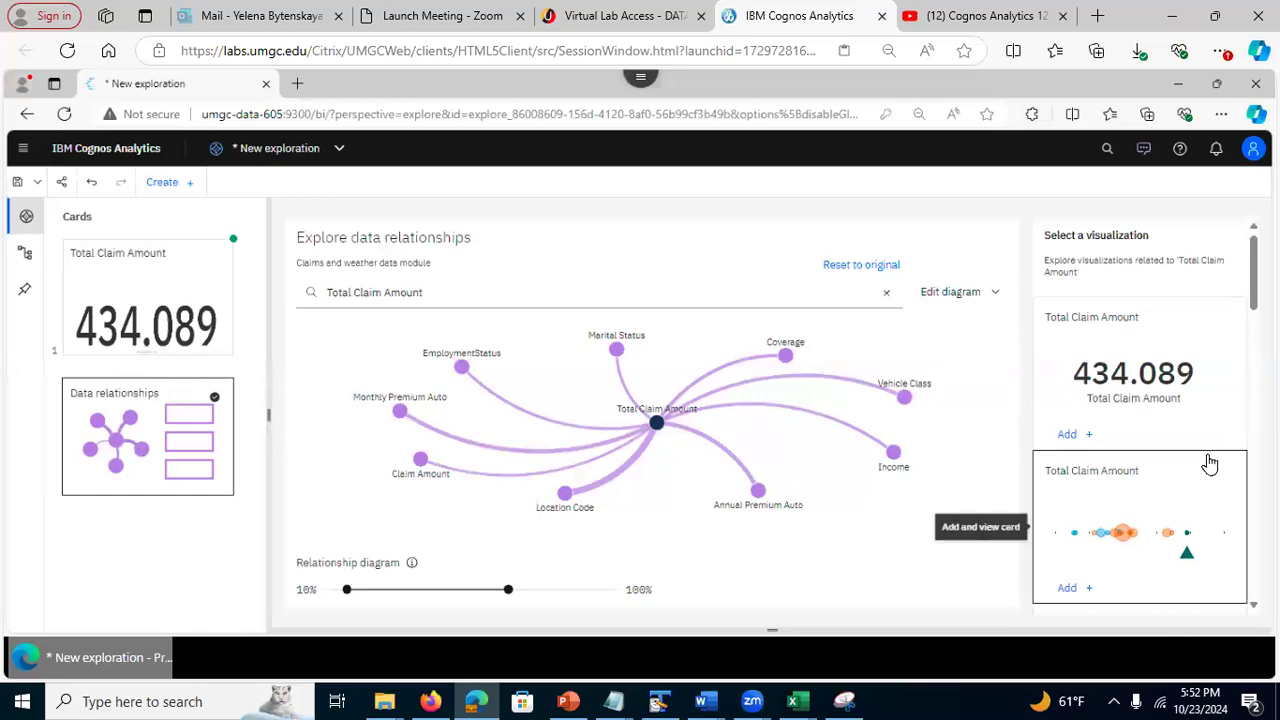
{"action": "left_click", "coordinate": [1068, 590]}
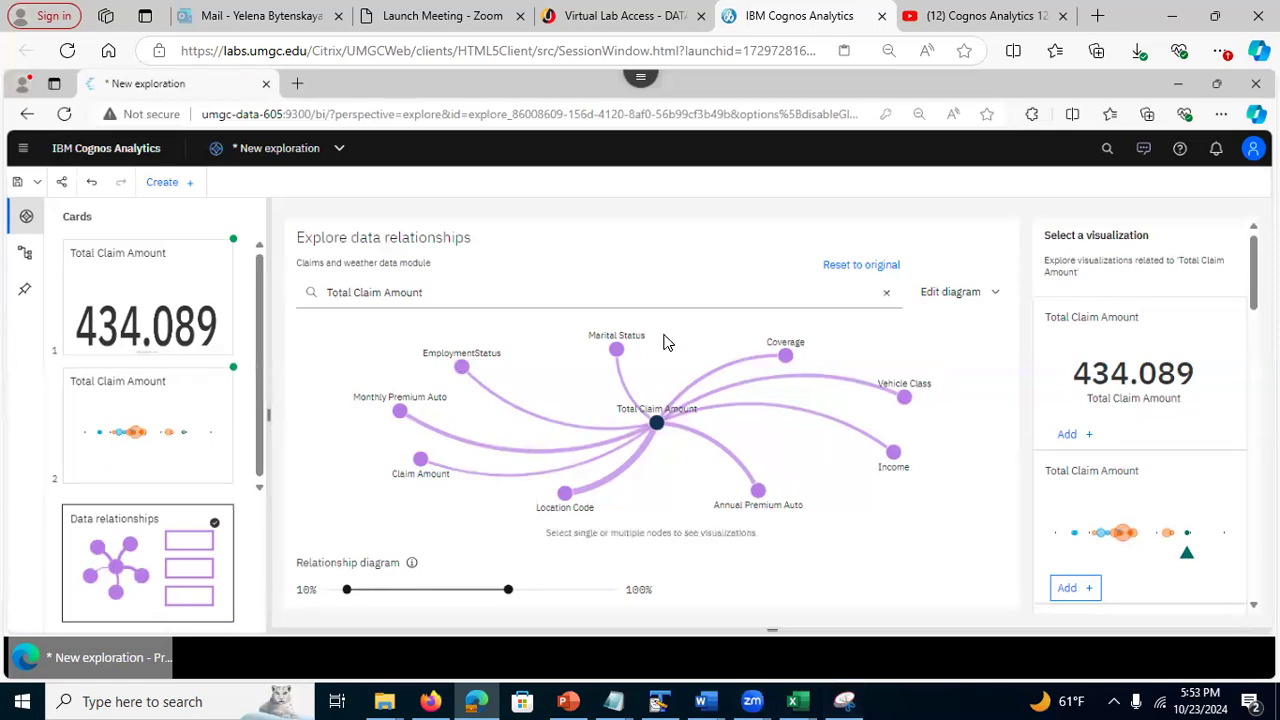
Return to the data sources and view the actions available for the Claims and Weather.xlsx table
{"action": "left_click", "coordinate": [14, 253]}
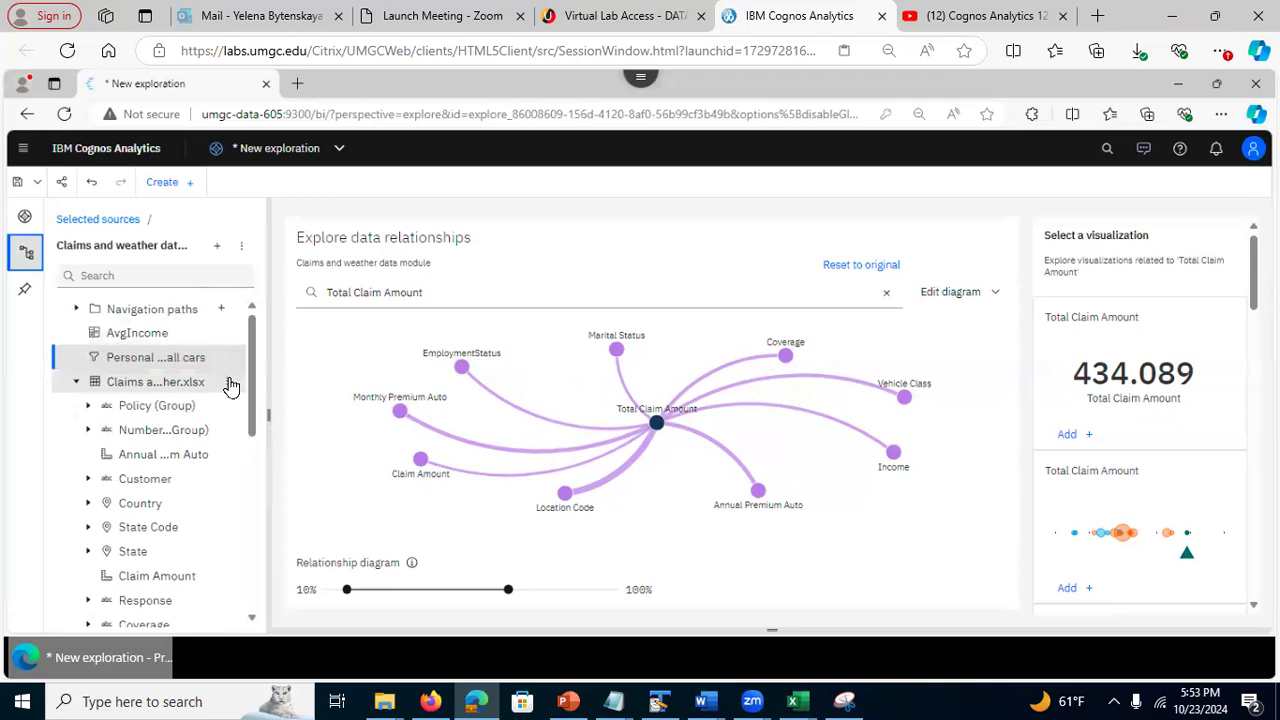
{"action": "left_click", "coordinate": [228, 382]}
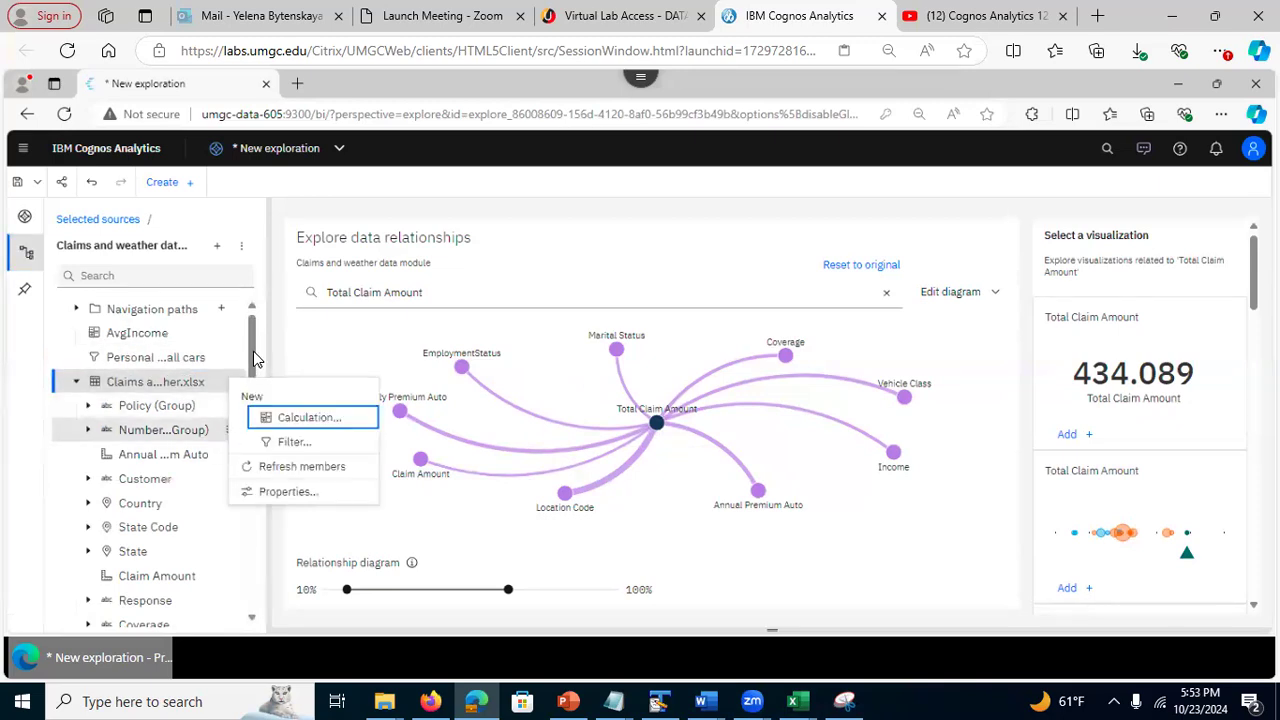
{"action": "left_click", "coordinate": [535, 270]}
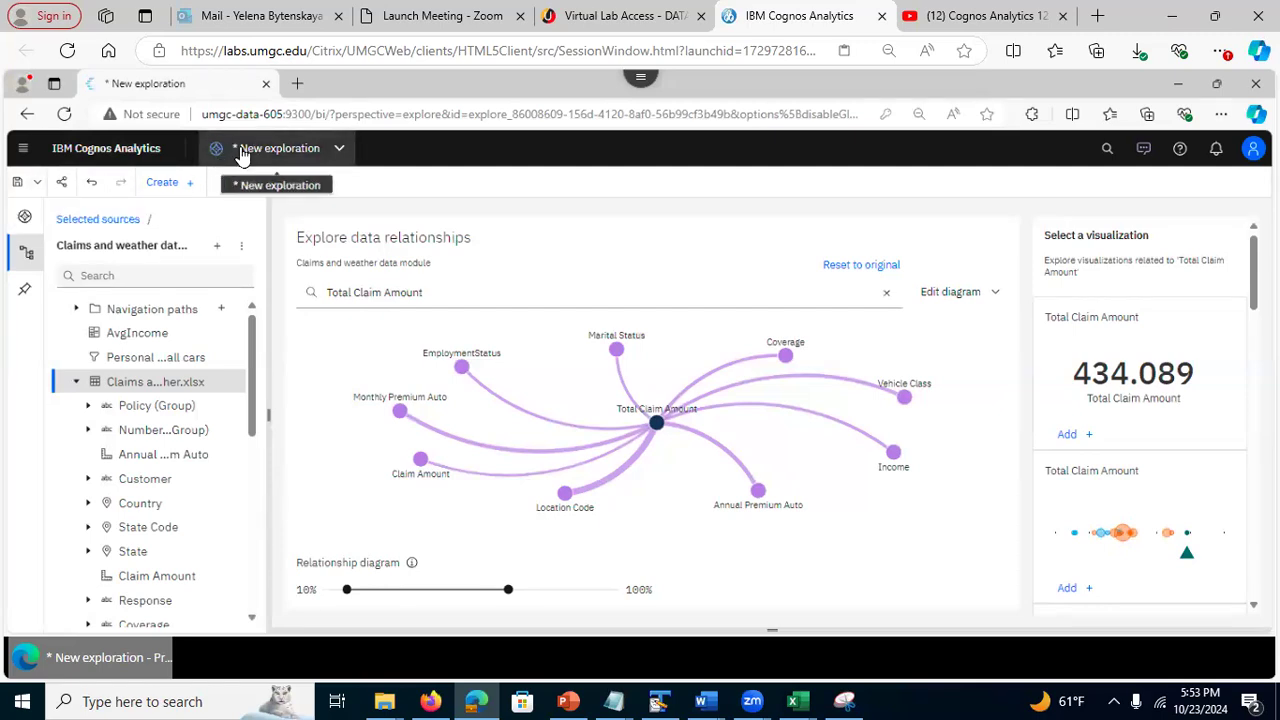
Save the exploration as "Claims and weather data exploration" in My content
{"action": "left_click", "coordinate": [20, 184]}
{"action": "left_click_drag", "start_coordinate": [429, 251], "coordinate": [276, 253]}
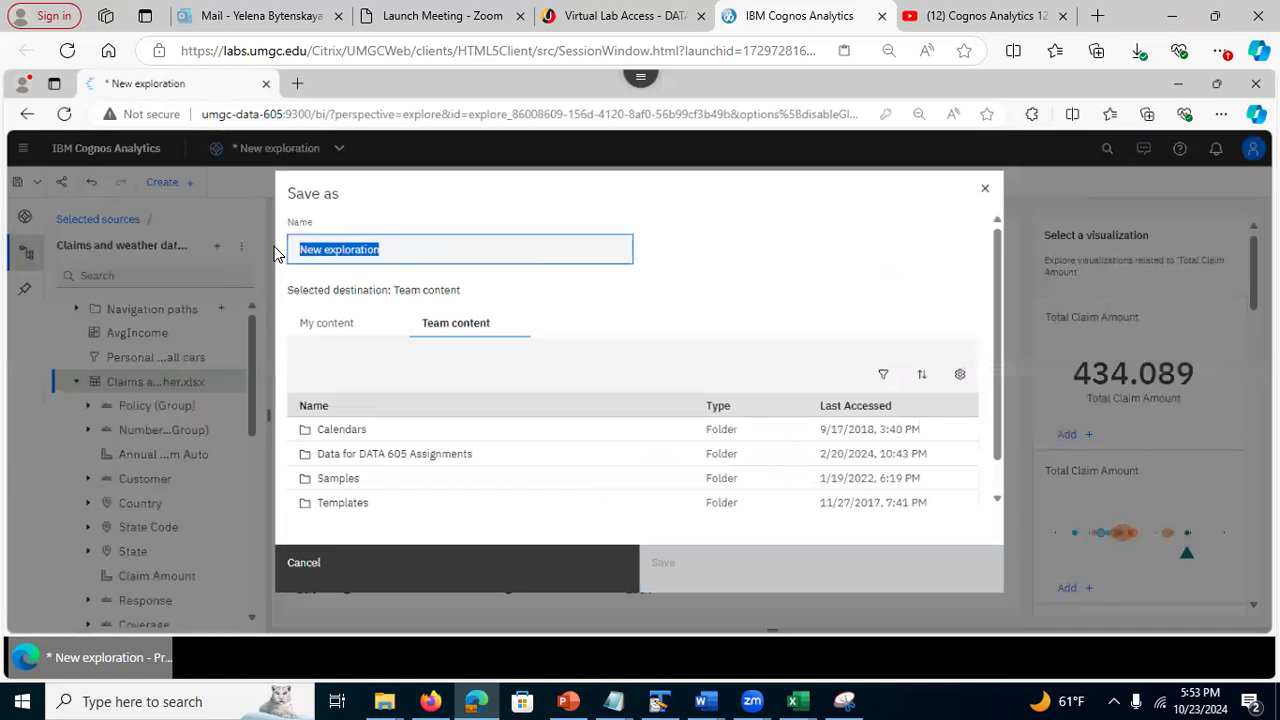
{"action": "type", "text": "Claims and weather data"}
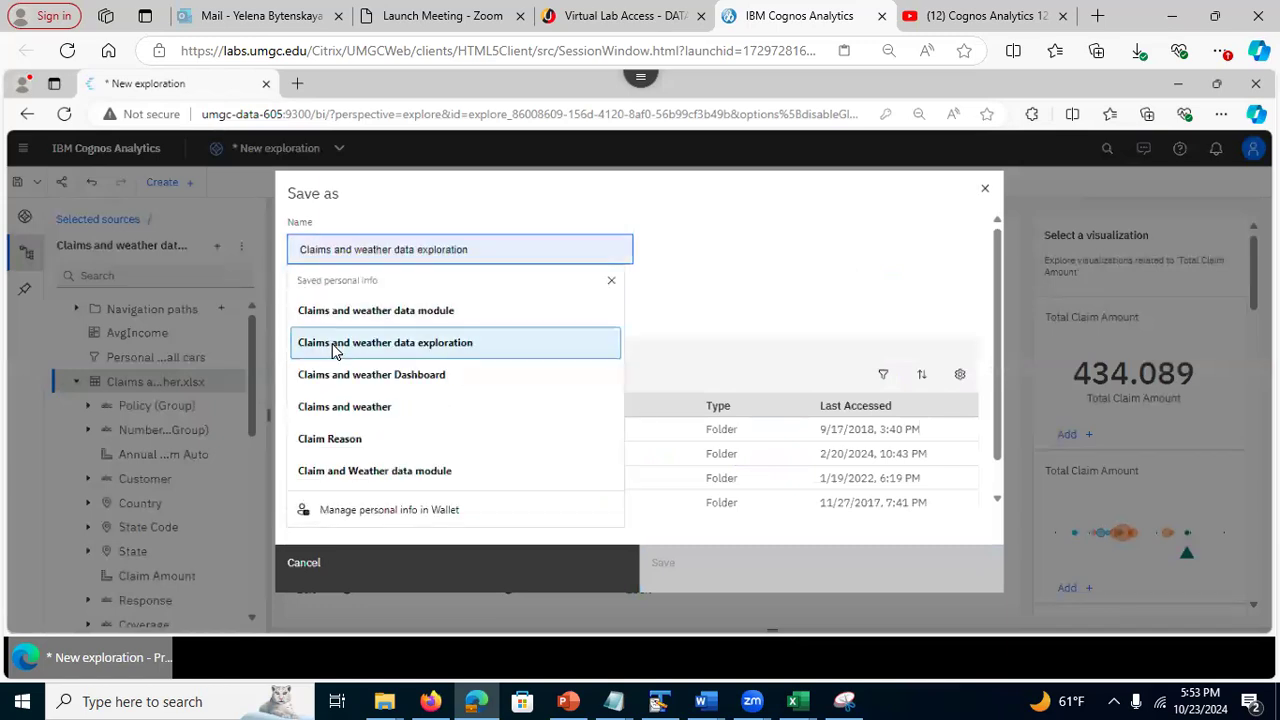
{"action": "left_click", "coordinate": [337, 348]}
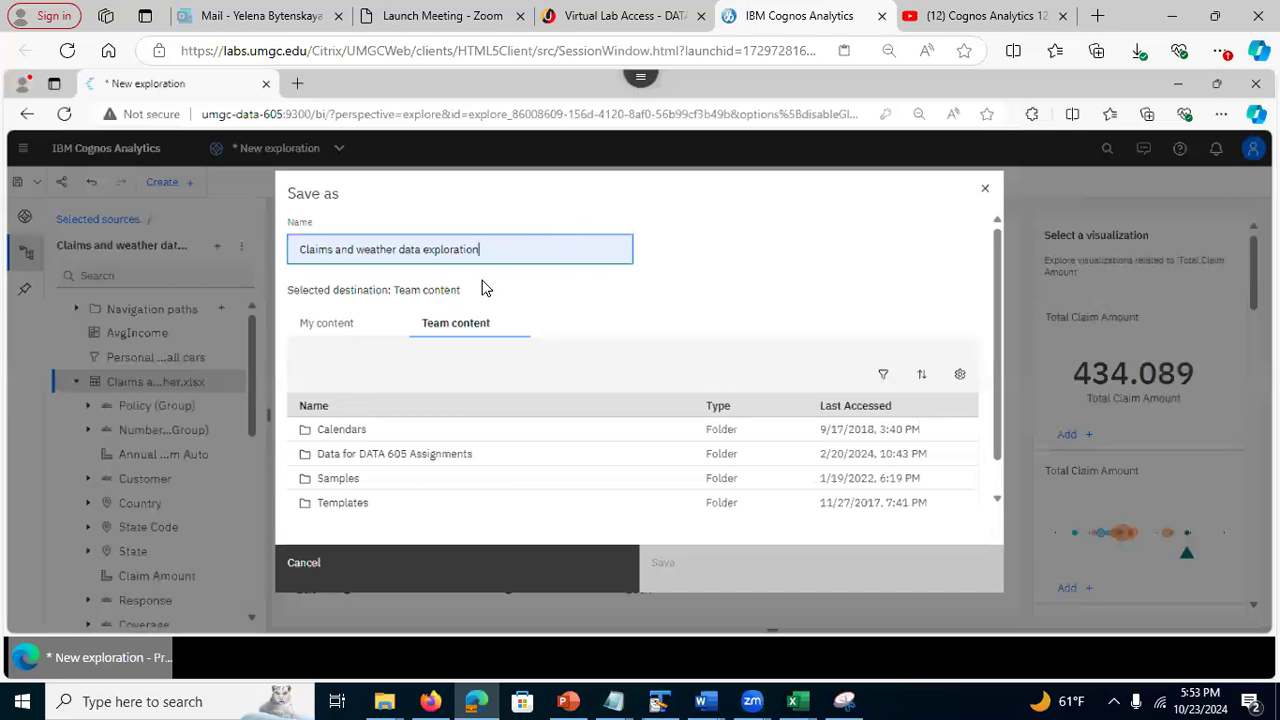
{"action": "left_click", "coordinate": [313, 330]}
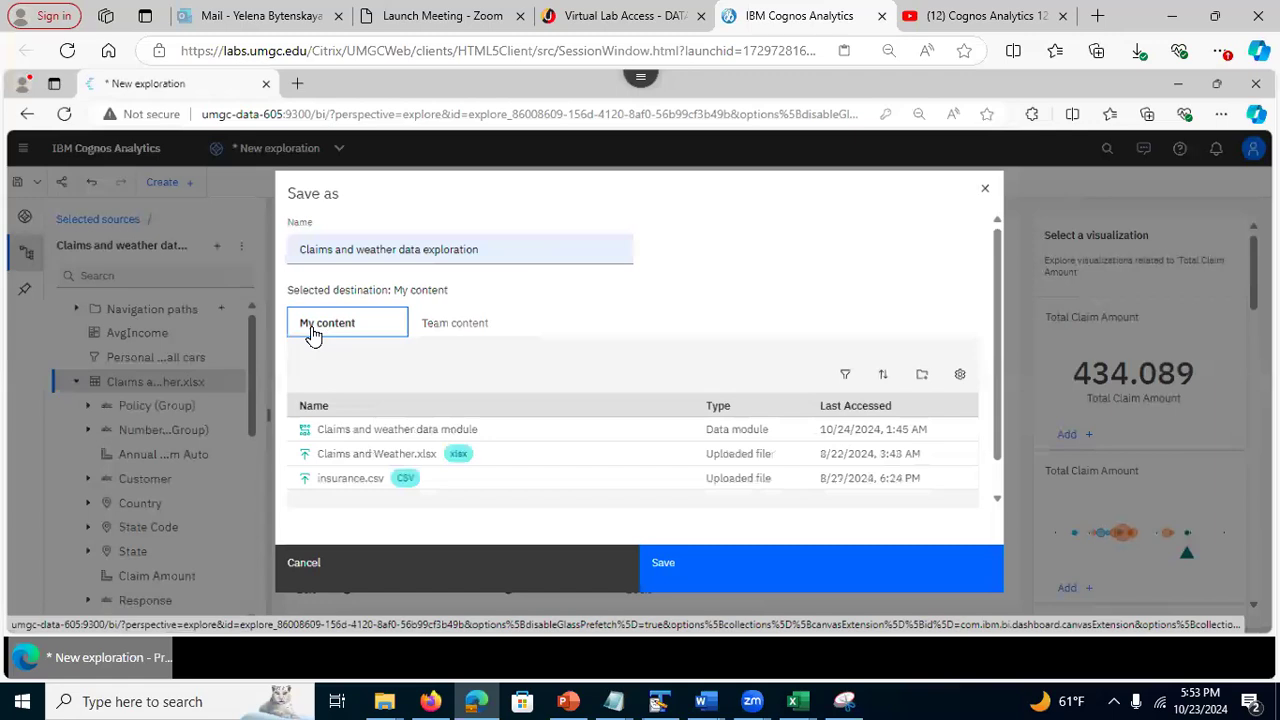
{"action": "left_click", "coordinate": [446, 331]}
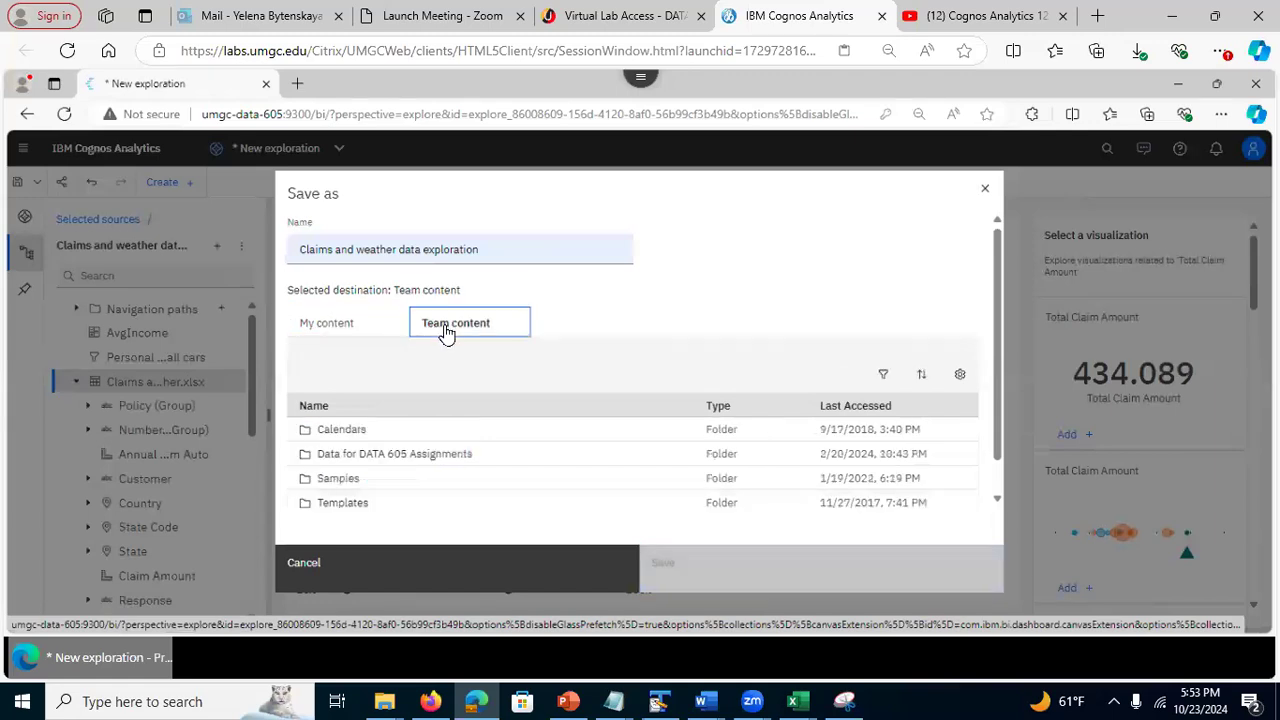
{"action": "left_click", "coordinate": [329, 331]}
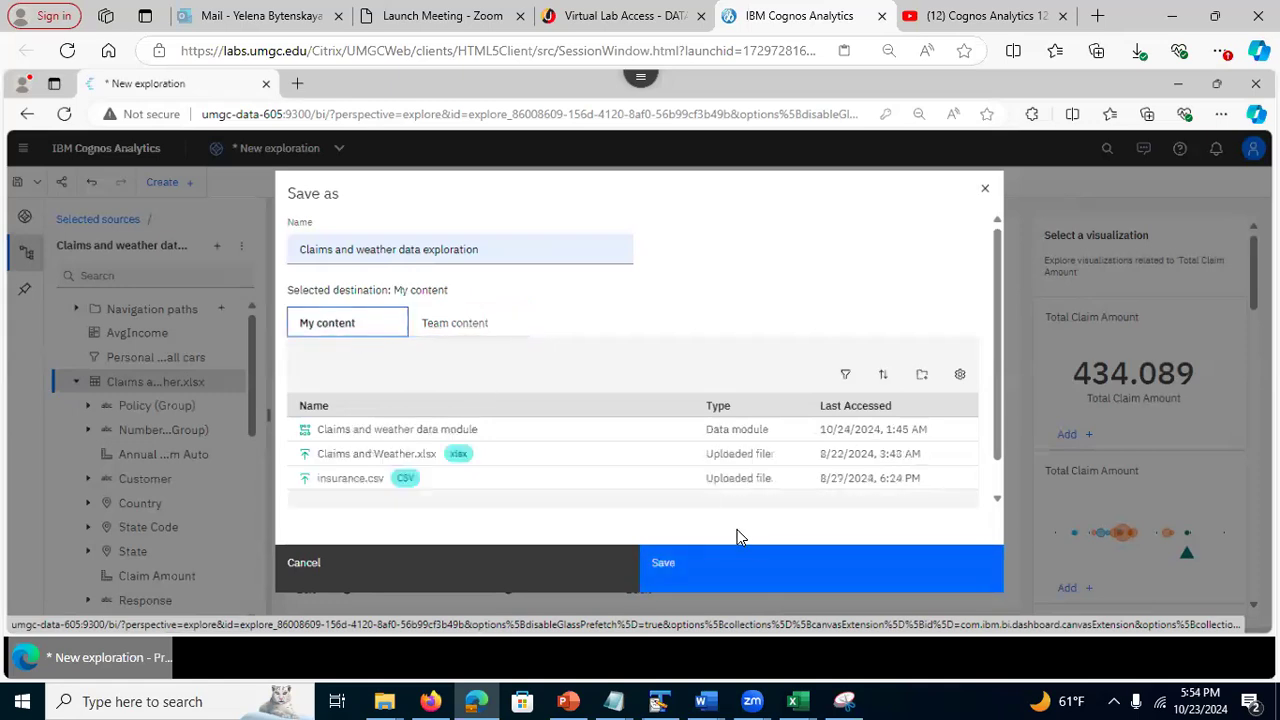
{"action": "left_click", "coordinate": [745, 577]}
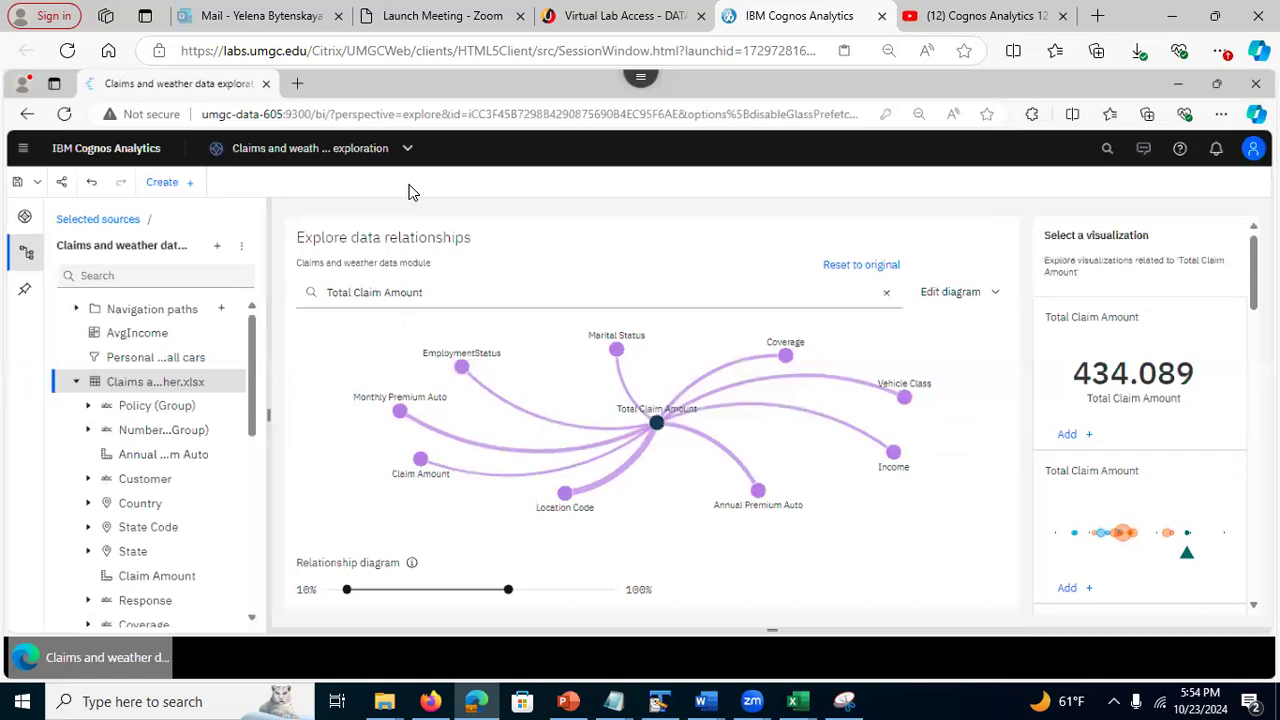
Switch to the PowerPoint presentation and show slide 32, Exploration Starting Points
{"action": "left_click", "coordinate": [569, 703]}
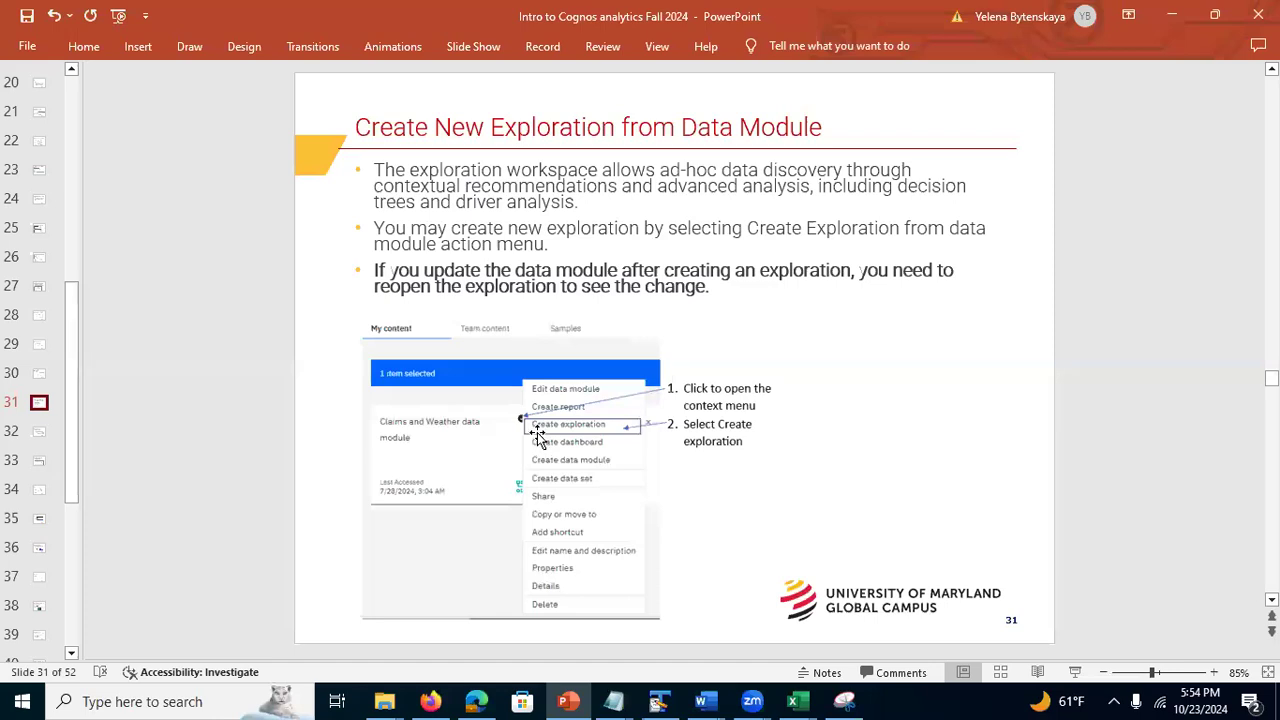
{"action": "left_click", "coordinate": [39, 432]}
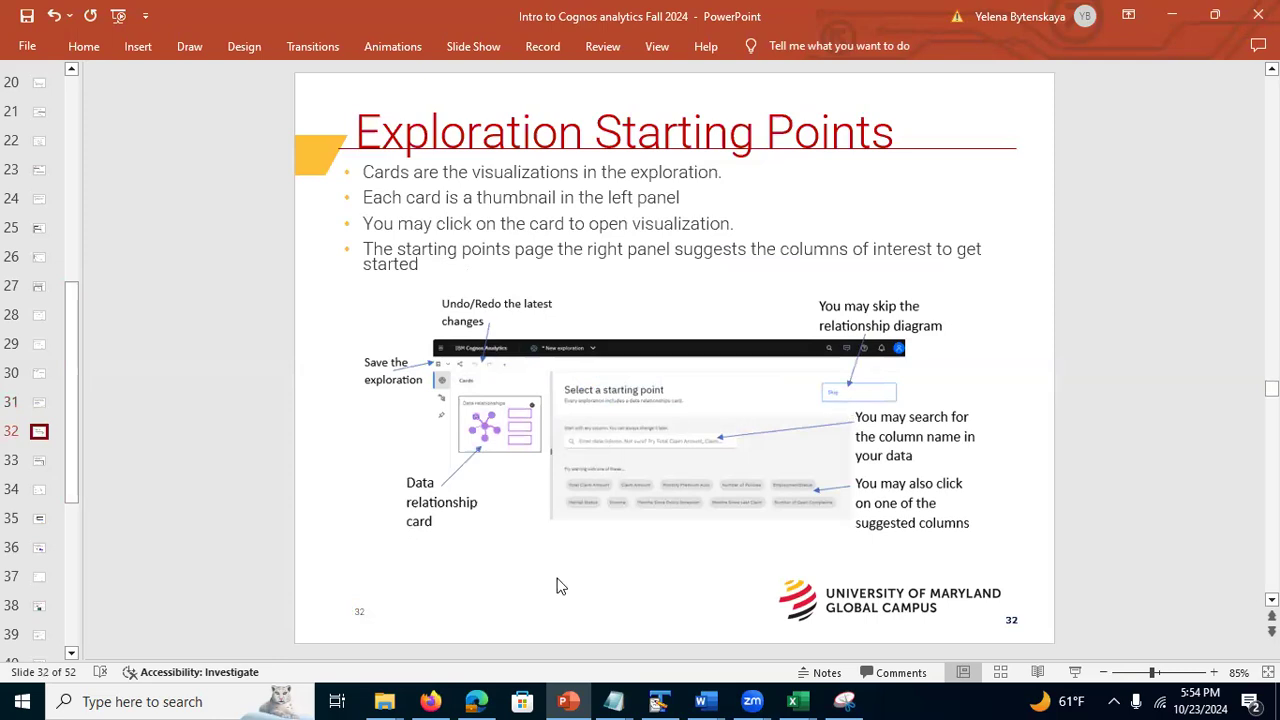
{"action": "mouse_move", "coordinate": [437, 697]}
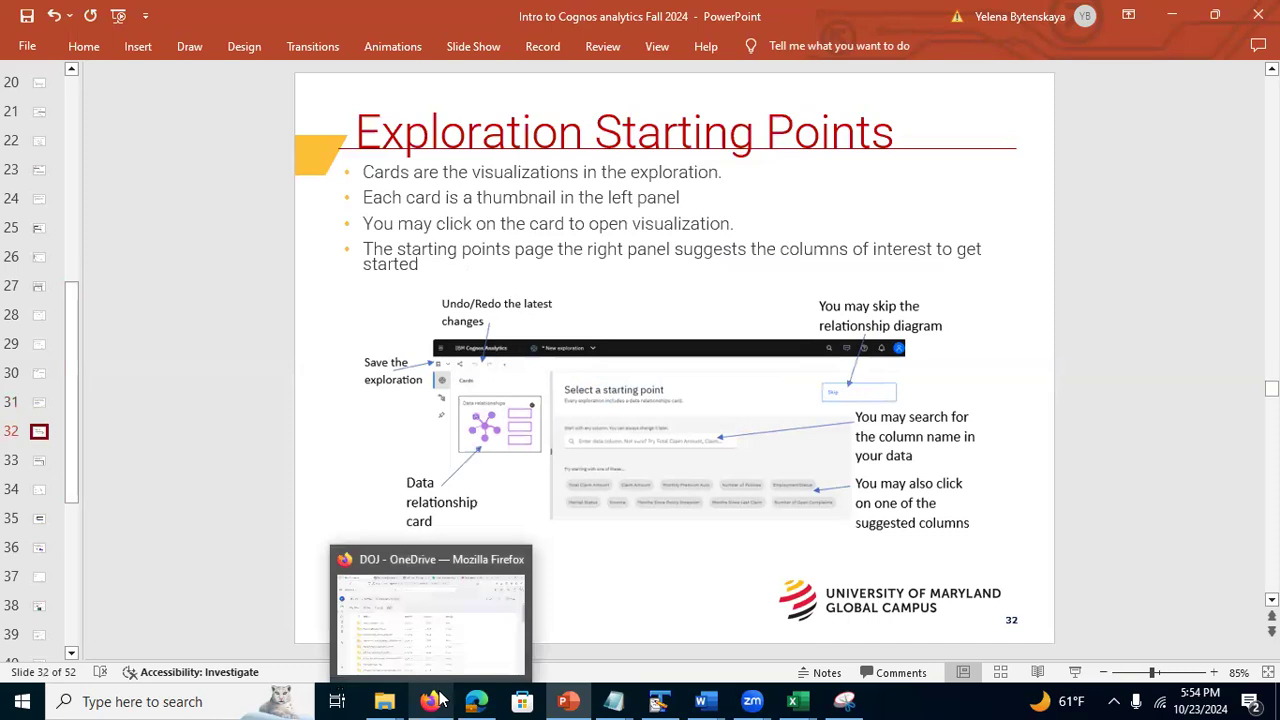
Check the exploration's card list in Cognos Analytics, and show PowerPoint slides 33, Relationship Diagram, and 34, Data Source
{"action": "left_click", "coordinate": [476, 701]}
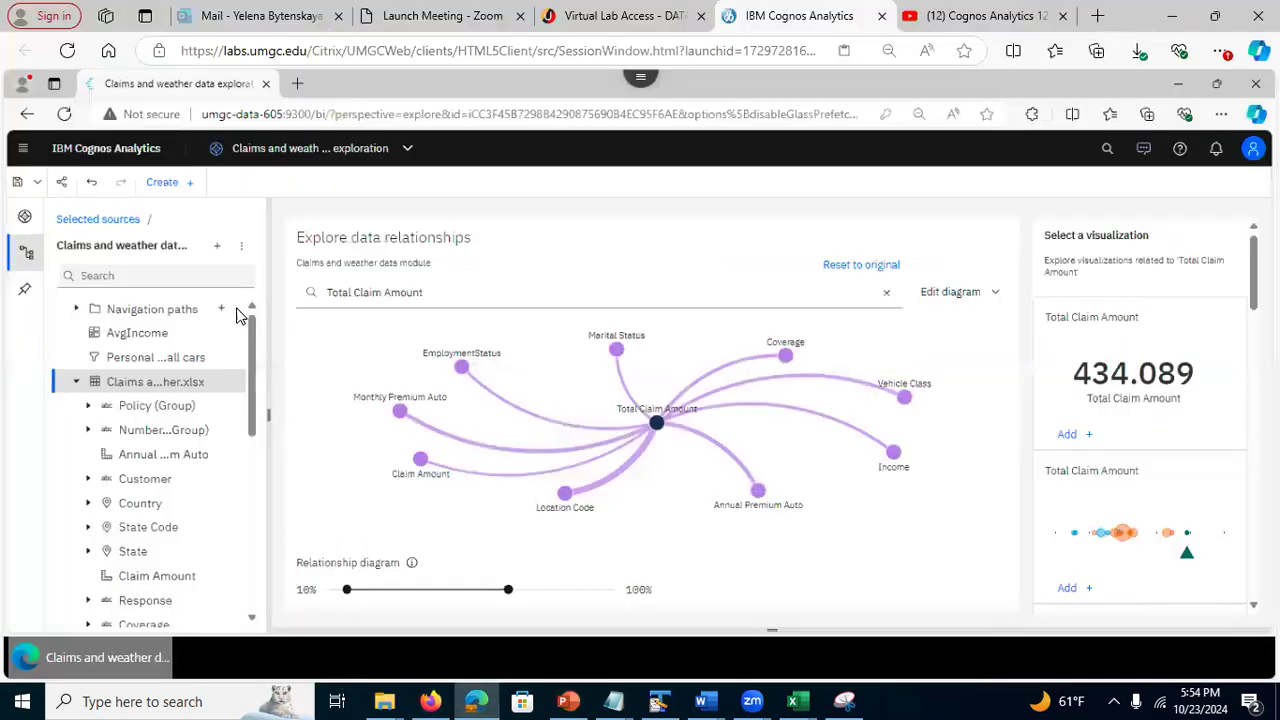
{"action": "left_click", "coordinate": [25, 216]}
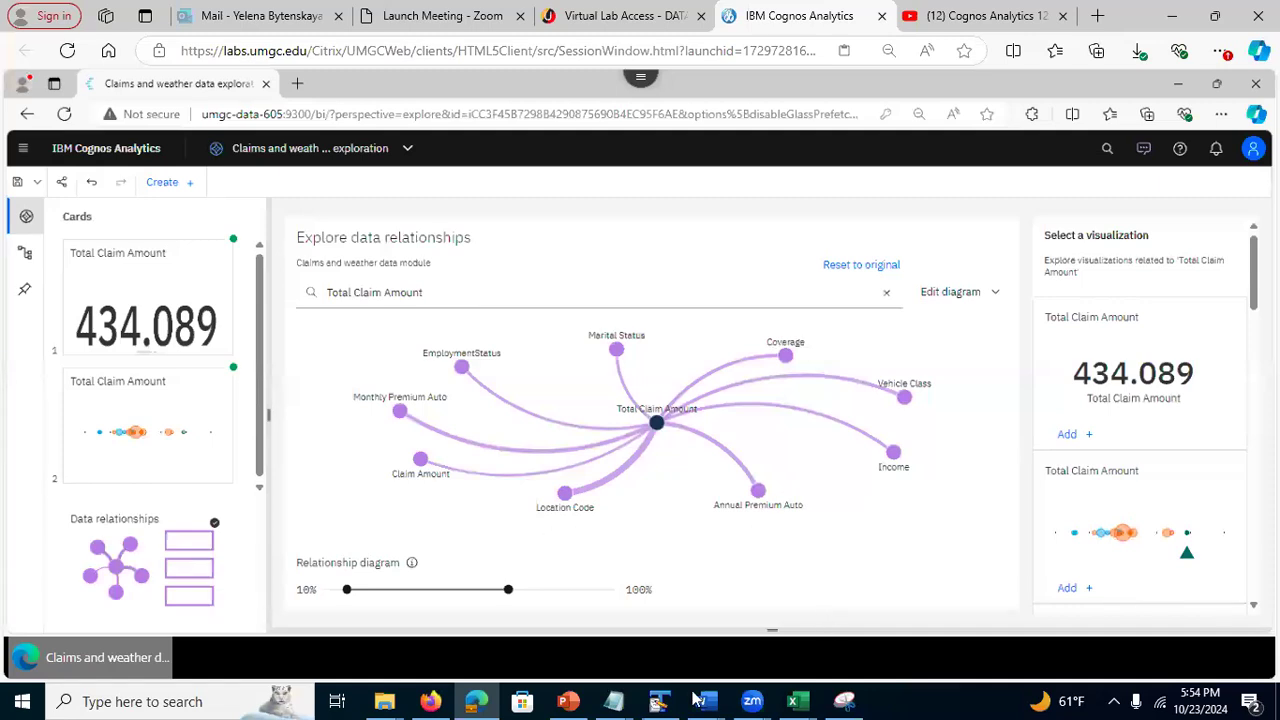
{"action": "left_click", "coordinate": [568, 701]}
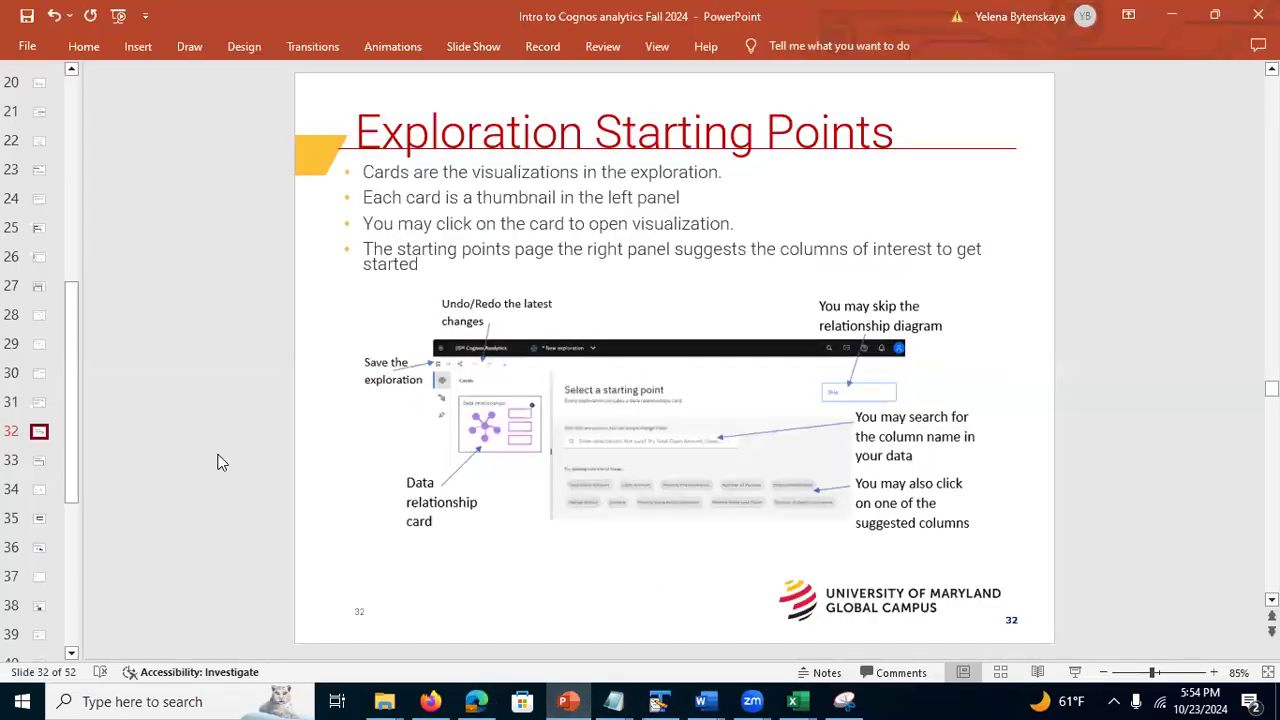
{"action": "left_click", "coordinate": [40, 462]}
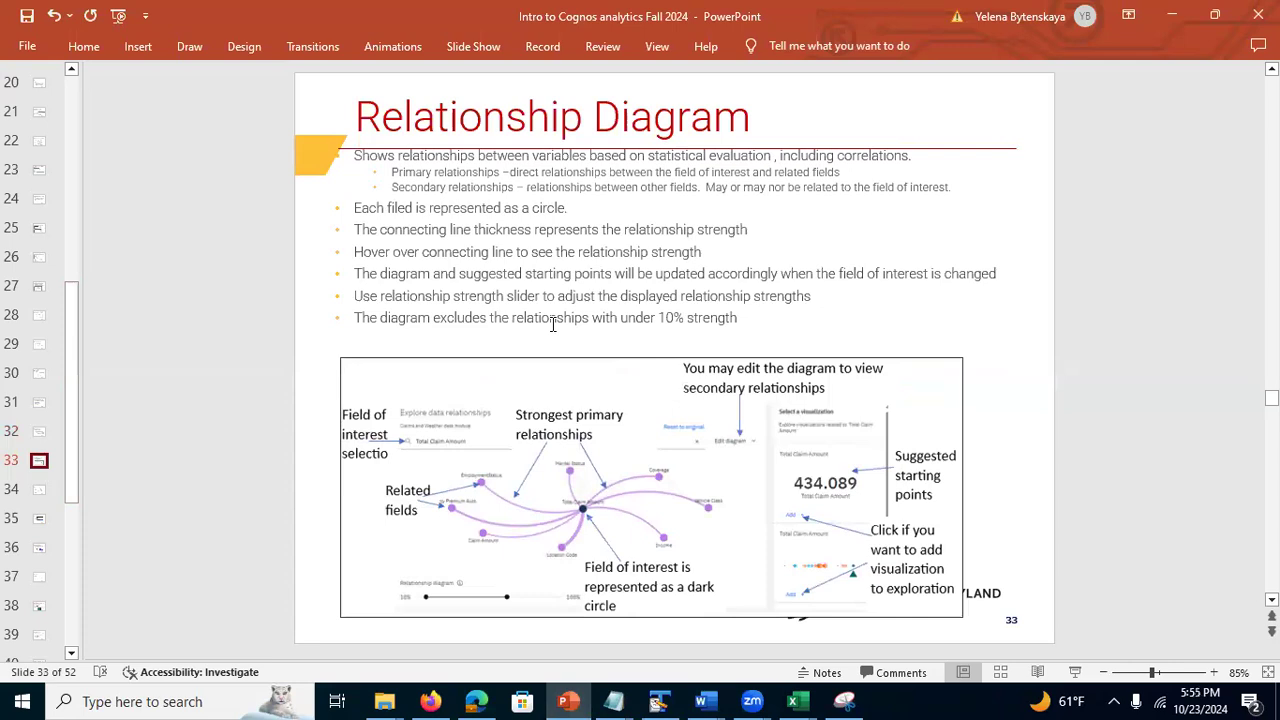
{"action": "left_click", "coordinate": [38, 493]}
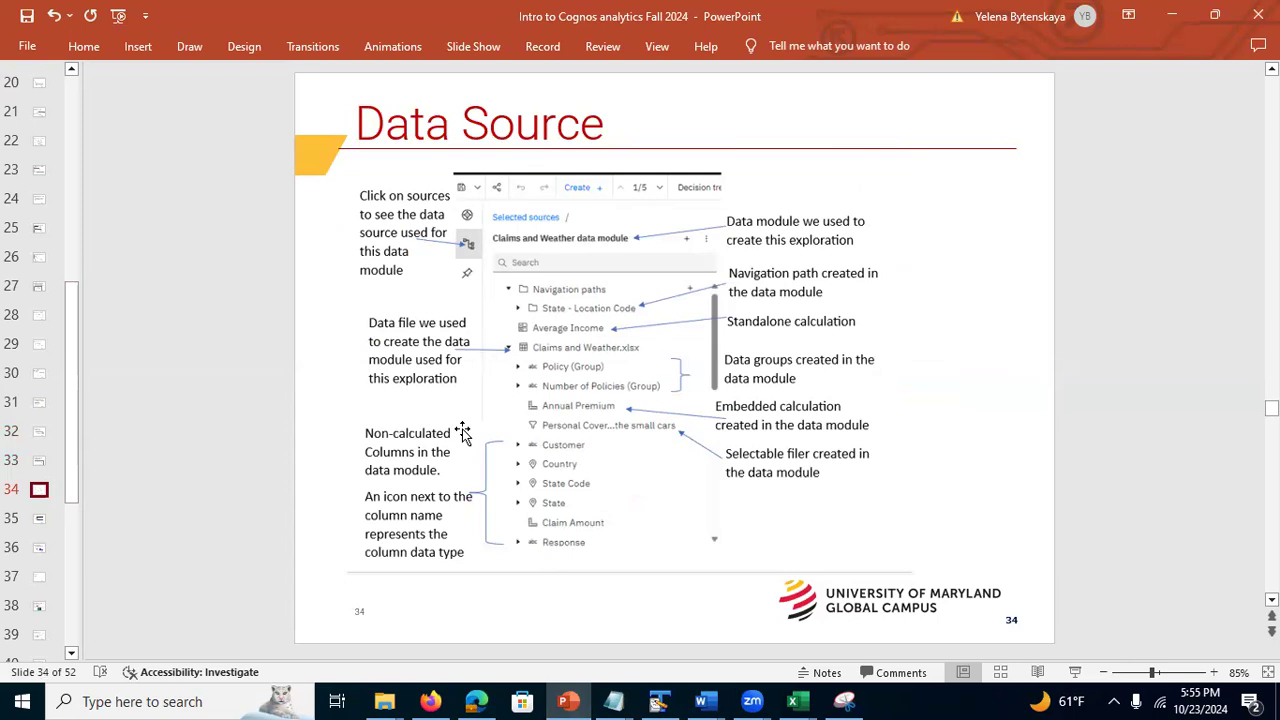
Switch to Cognos Analytics and inspect the members of the Customer, Country and State Code columns in the data sources
{"action": "left_click", "coordinate": [1175, 28]}
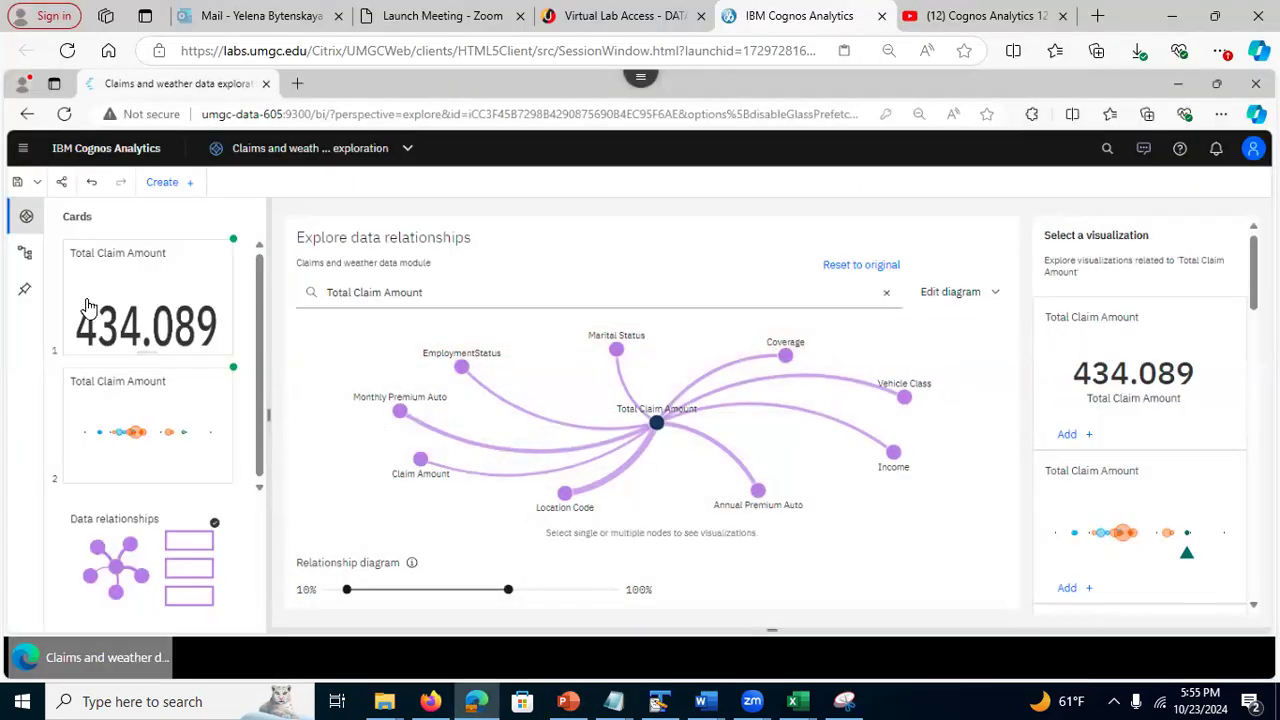
{"action": "left_click", "coordinate": [29, 257]}
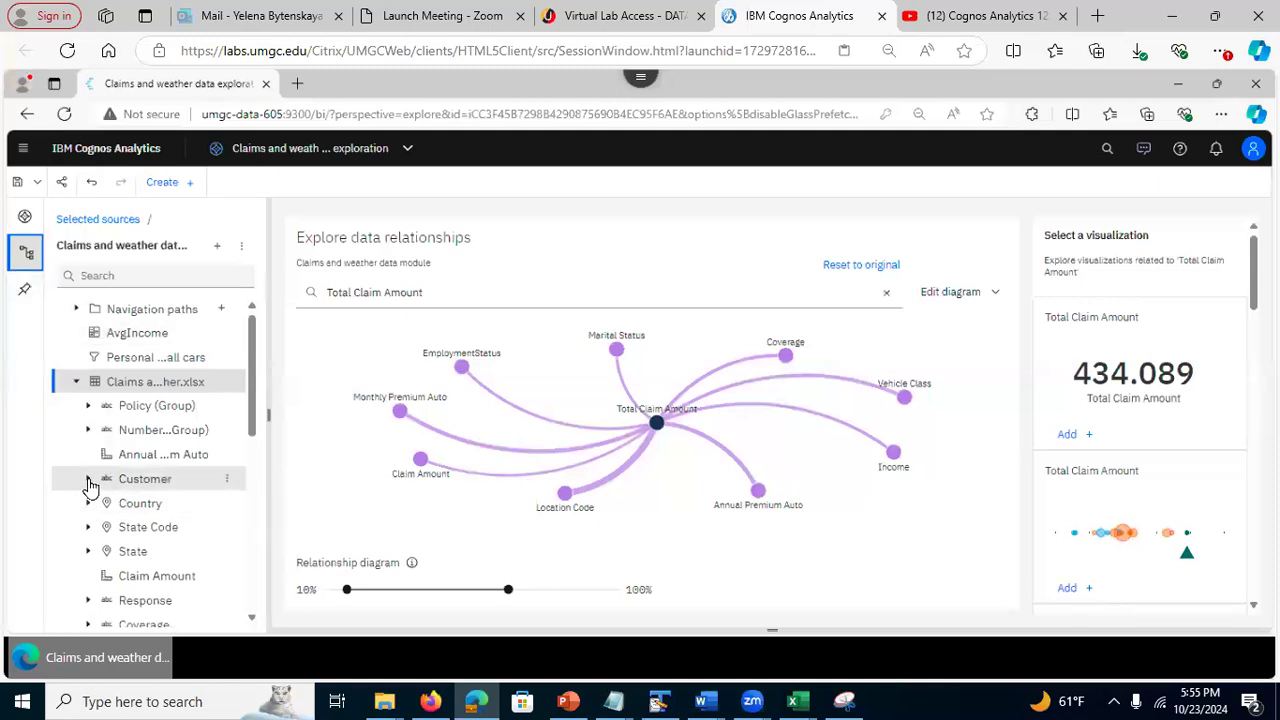
{"action": "left_click", "coordinate": [88, 480]}
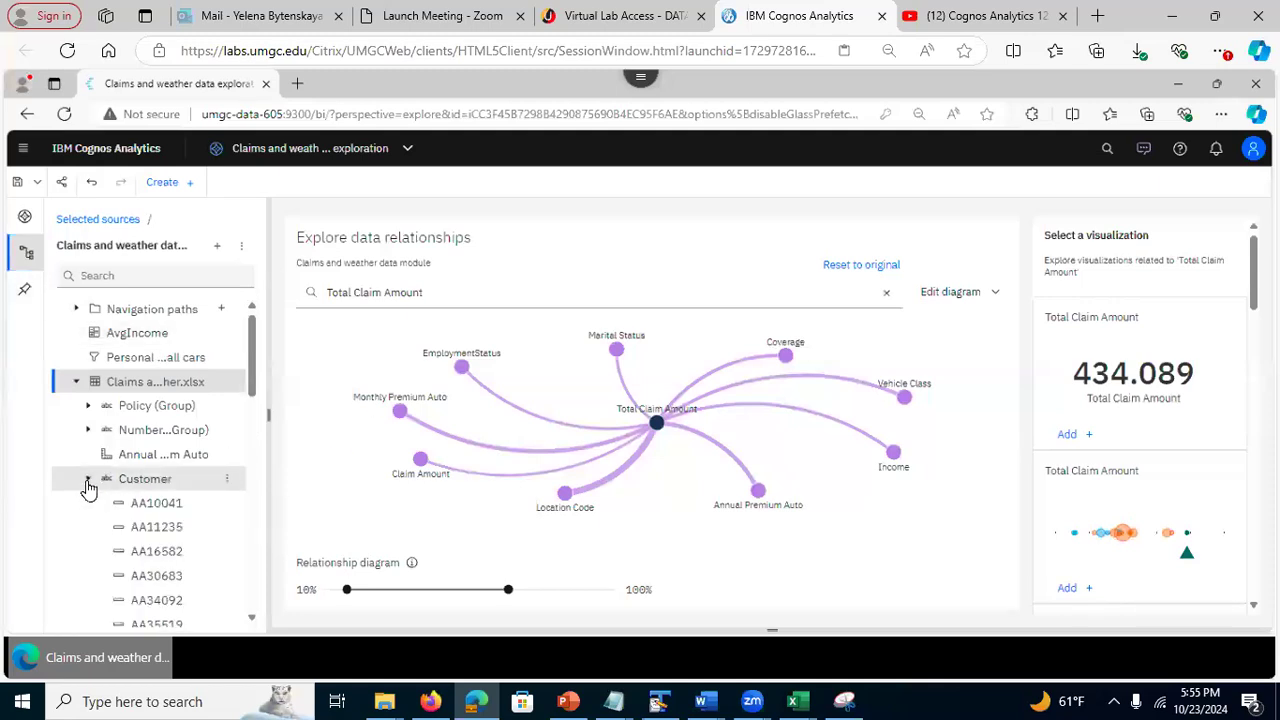
{"action": "left_click", "coordinate": [88, 482]}
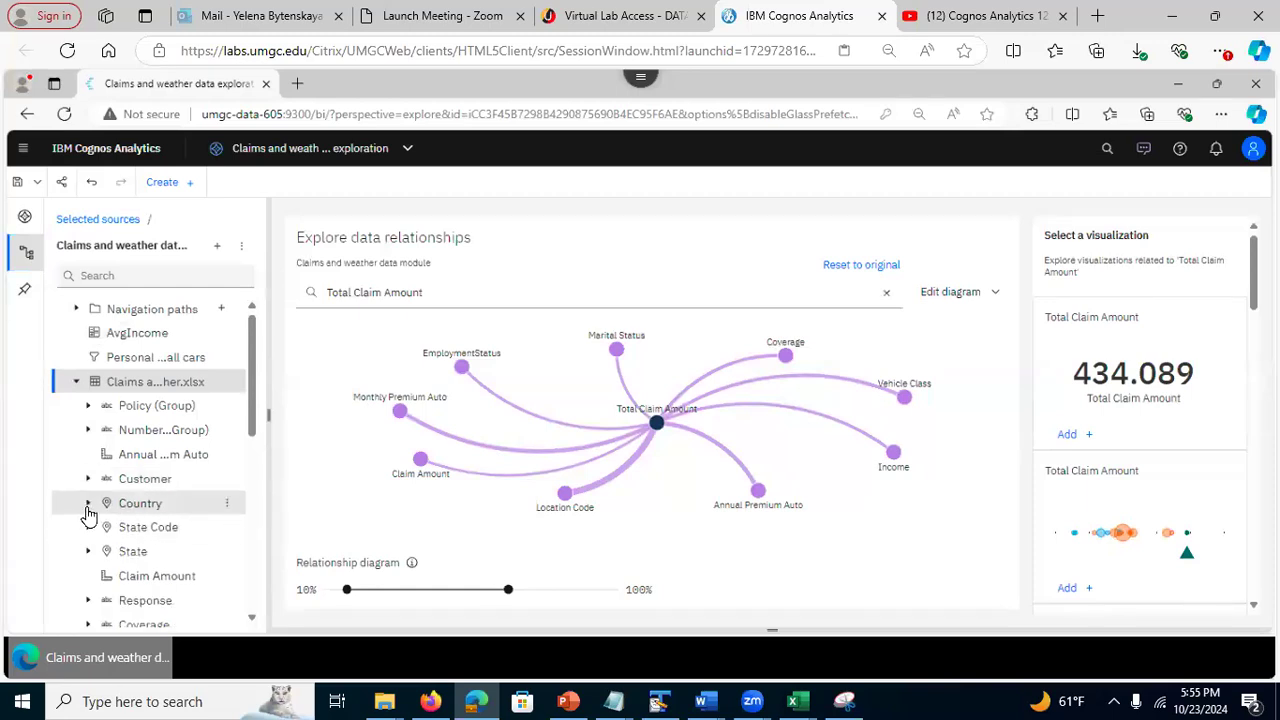
{"action": "left_click", "coordinate": [88, 508]}
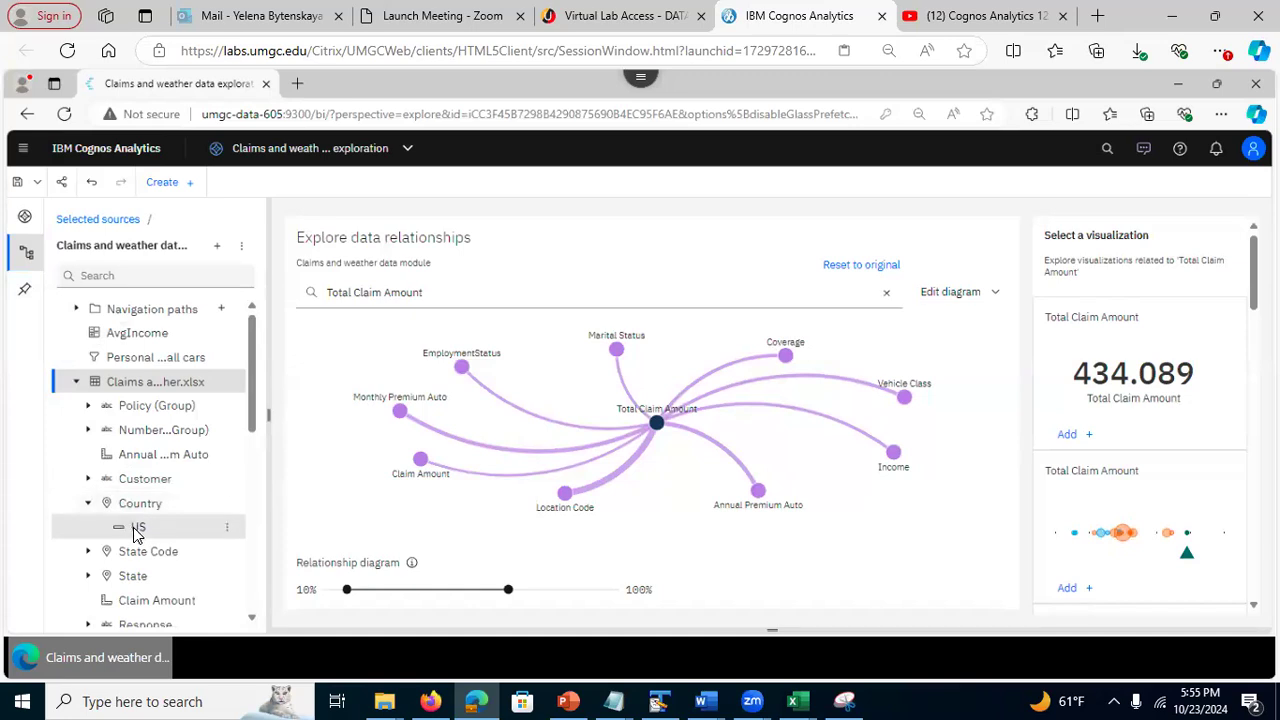
{"action": "left_click", "coordinate": [89, 507]}
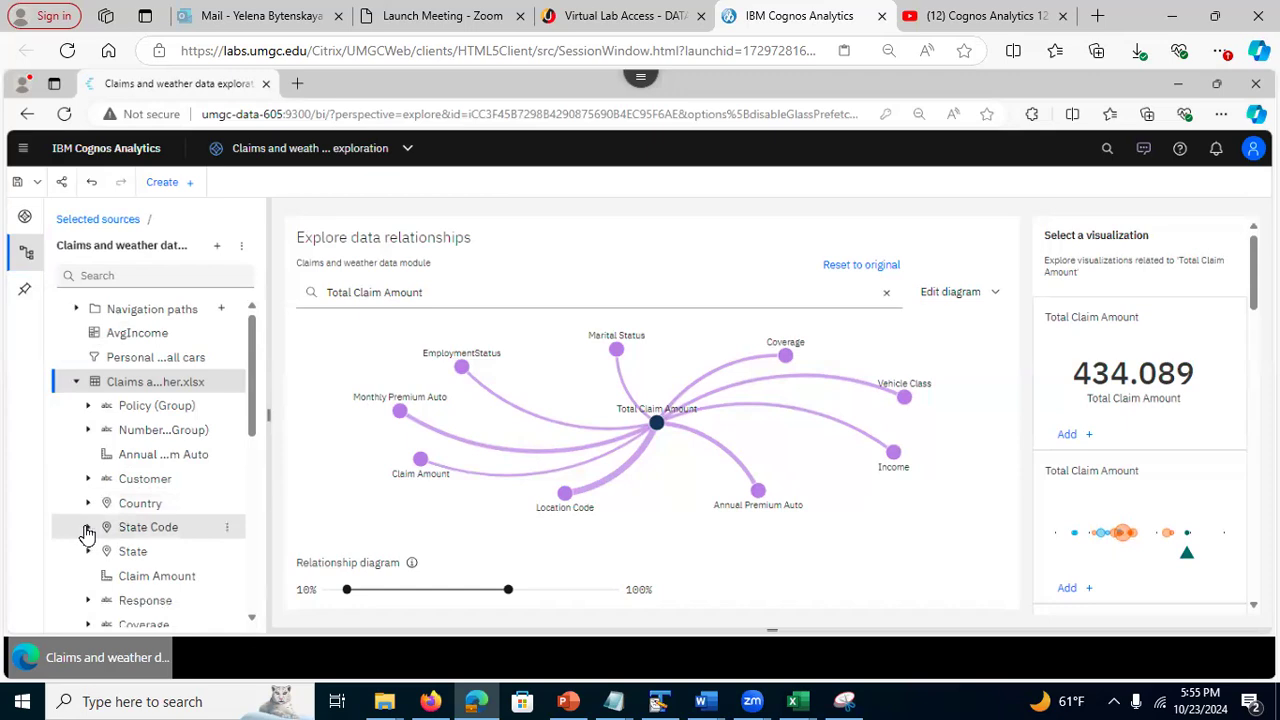
{"action": "left_click", "coordinate": [88, 527]}
{"action": "left_click_drag", "start_coordinate": [253, 345], "coordinate": [253, 389]}
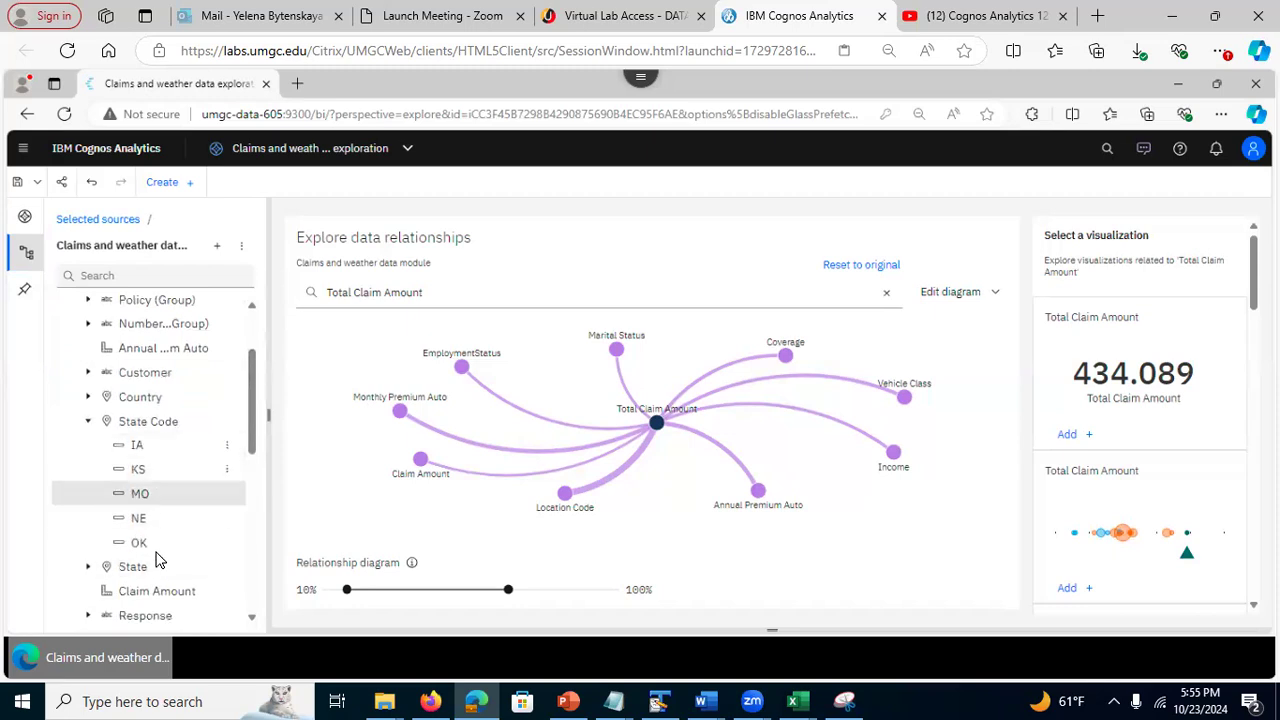
{"action": "left_click", "coordinate": [88, 422]}
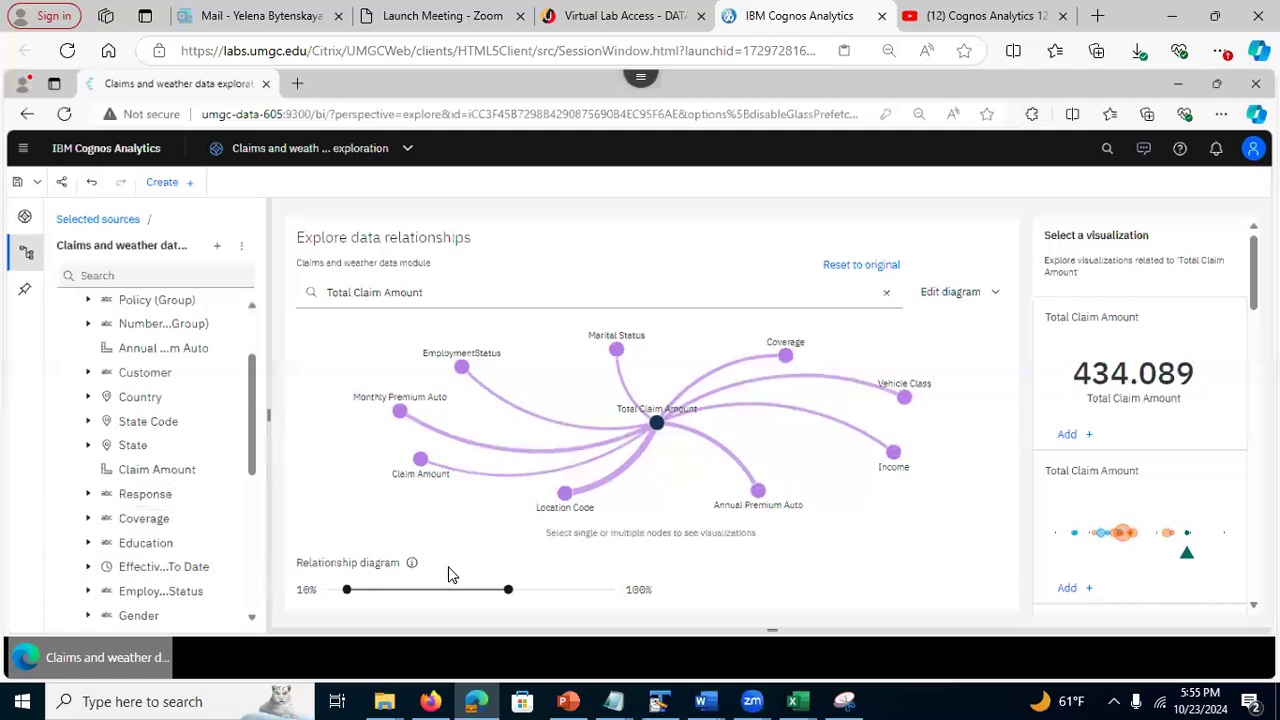
Switch to PowerPoint and show slide 35, Saving Exploration, and slide 36, Exploration Interface
{"action": "mouse_move", "coordinate": [800, 700]}
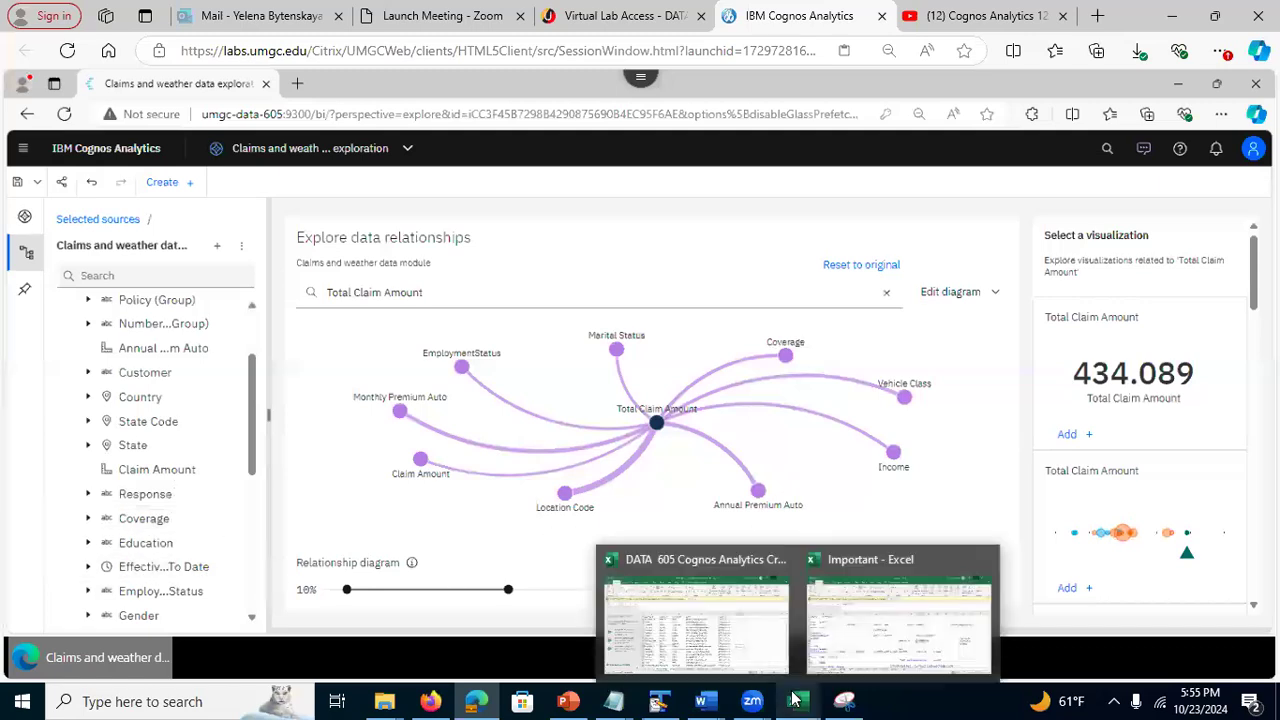
{"action": "mouse_move", "coordinate": [568, 701]}
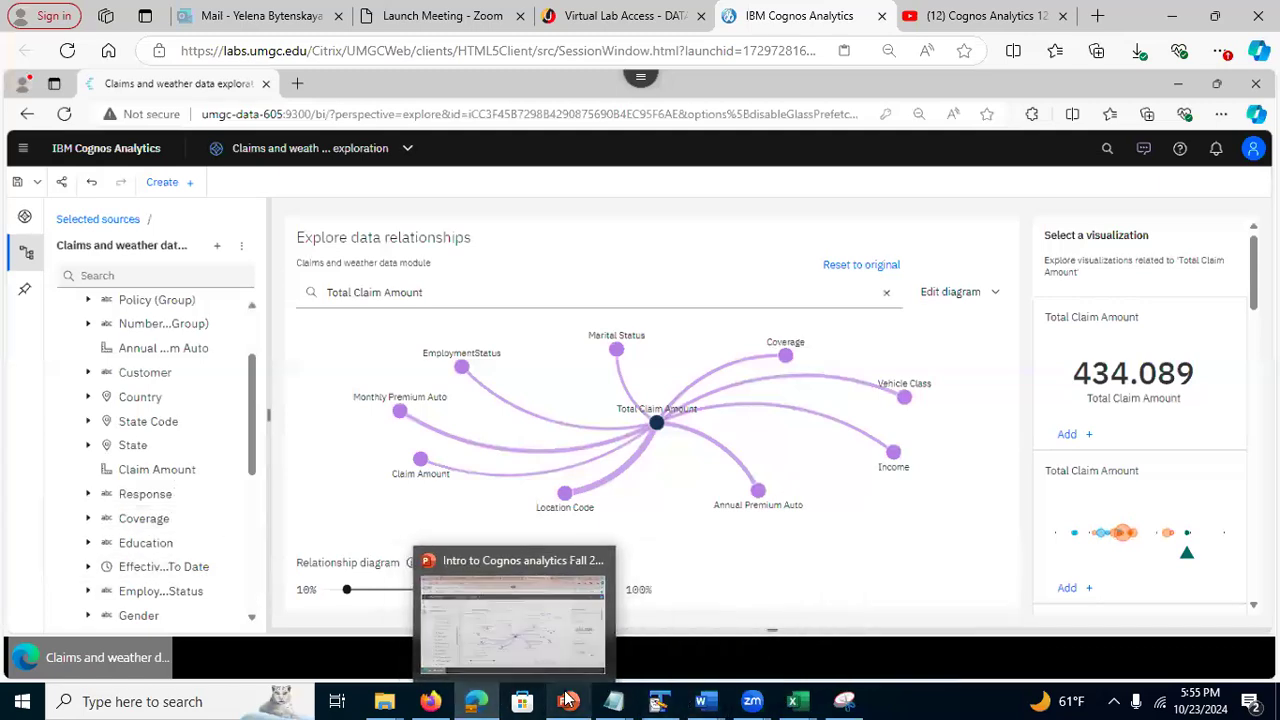
{"action": "left_click", "coordinate": [534, 606]}
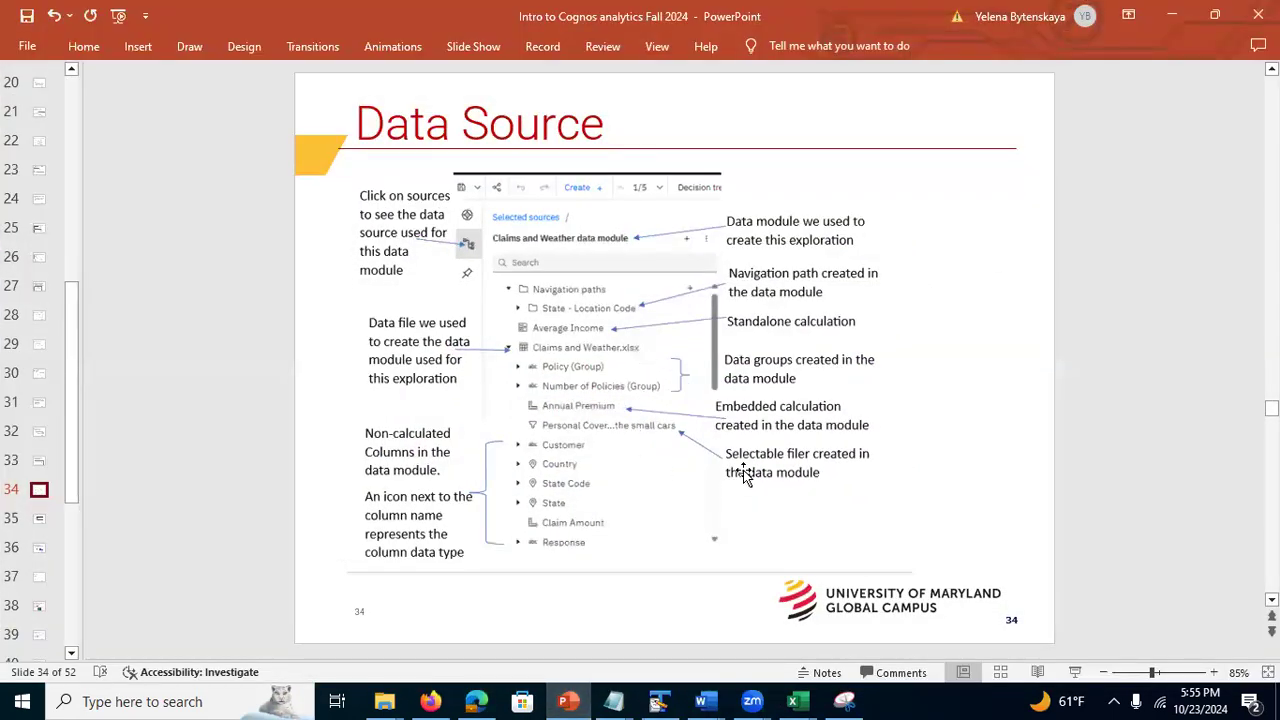
{"action": "left_click", "coordinate": [38, 522]}
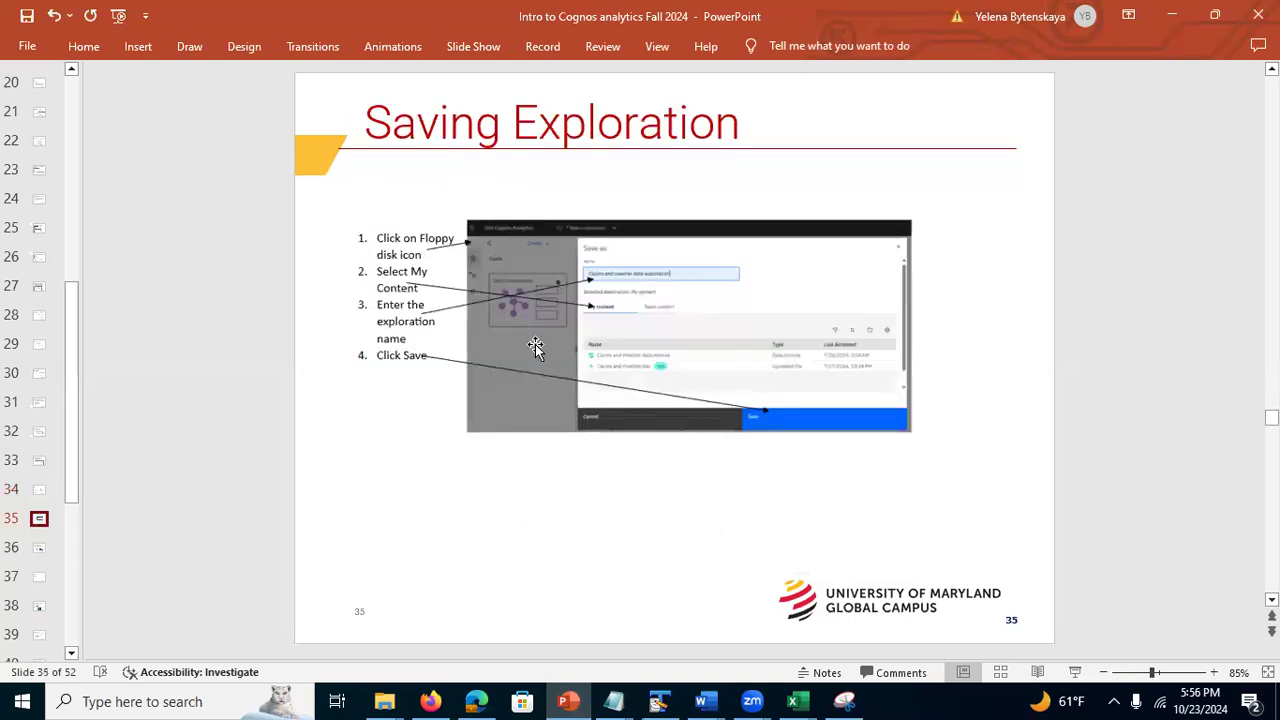
{"action": "left_click", "coordinate": [40, 557]}
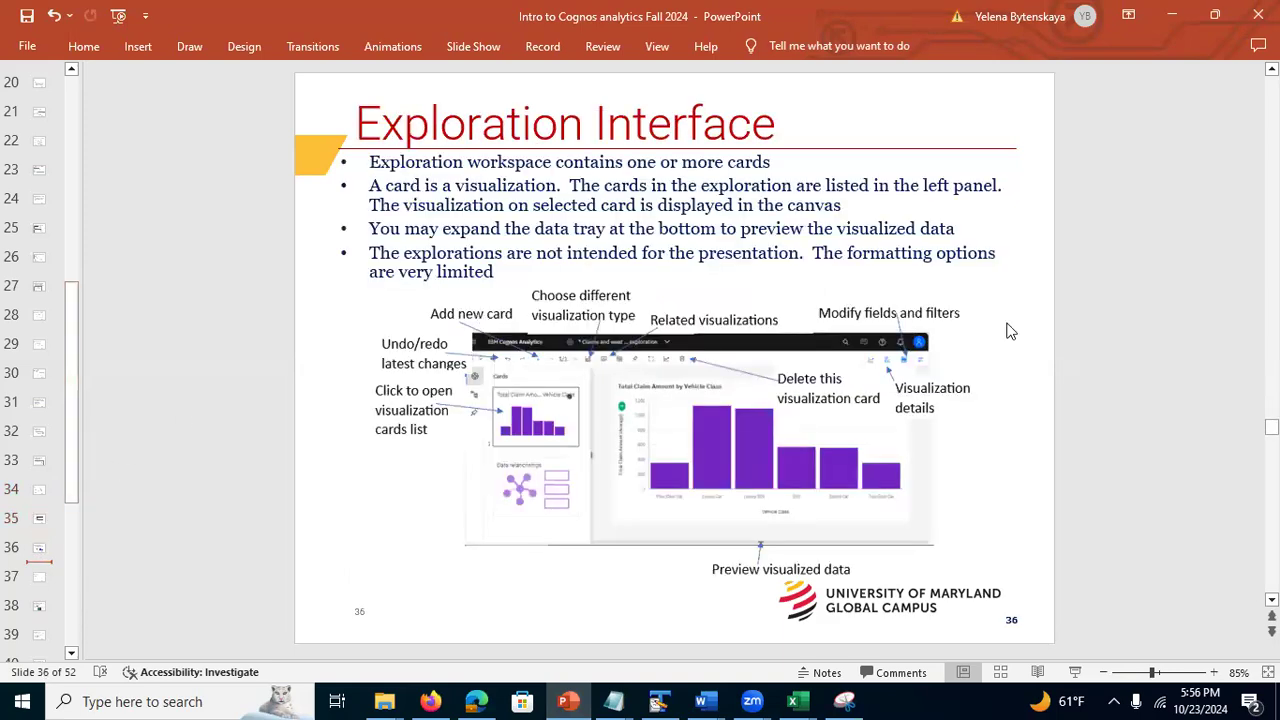
Return to Cognos Analytics and open the first Total Claim Amount card, displaying its fields alongside the data sources
{"action": "left_click", "coordinate": [1177, 18]}
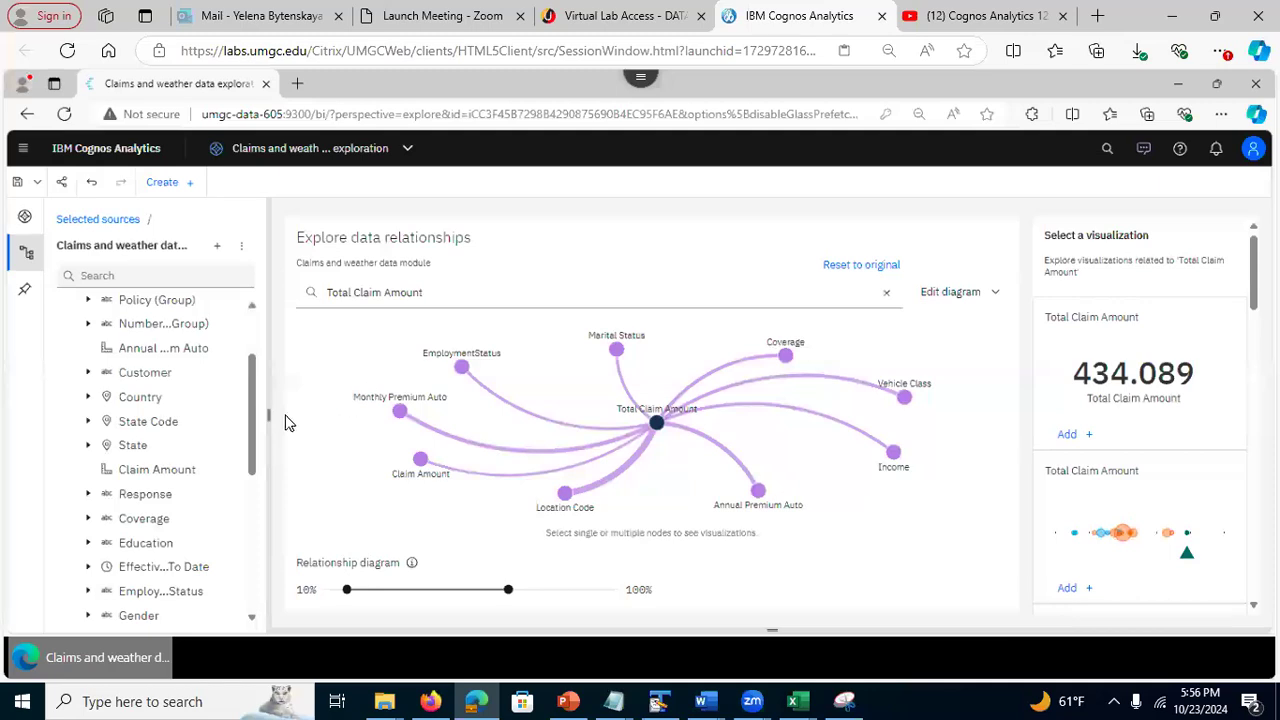
{"action": "left_click_drag", "start_coordinate": [254, 421], "coordinate": [268, 303]}
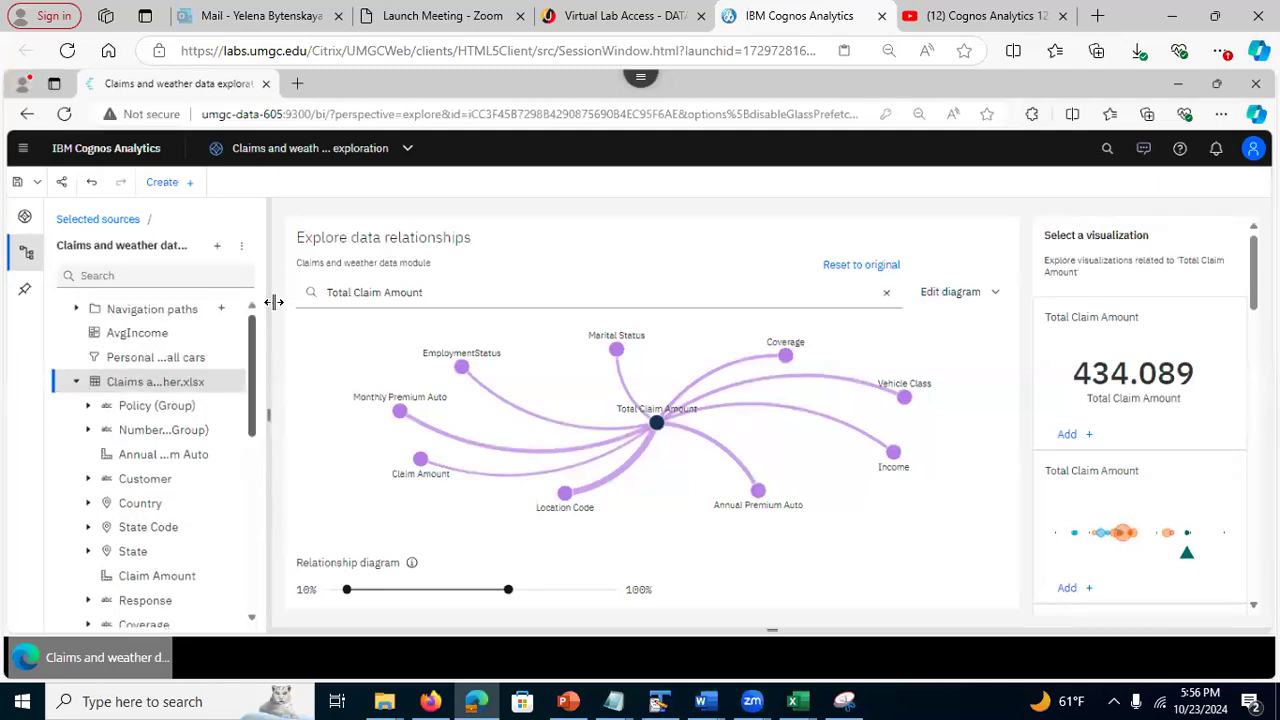
{"action": "left_click", "coordinate": [25, 216]}
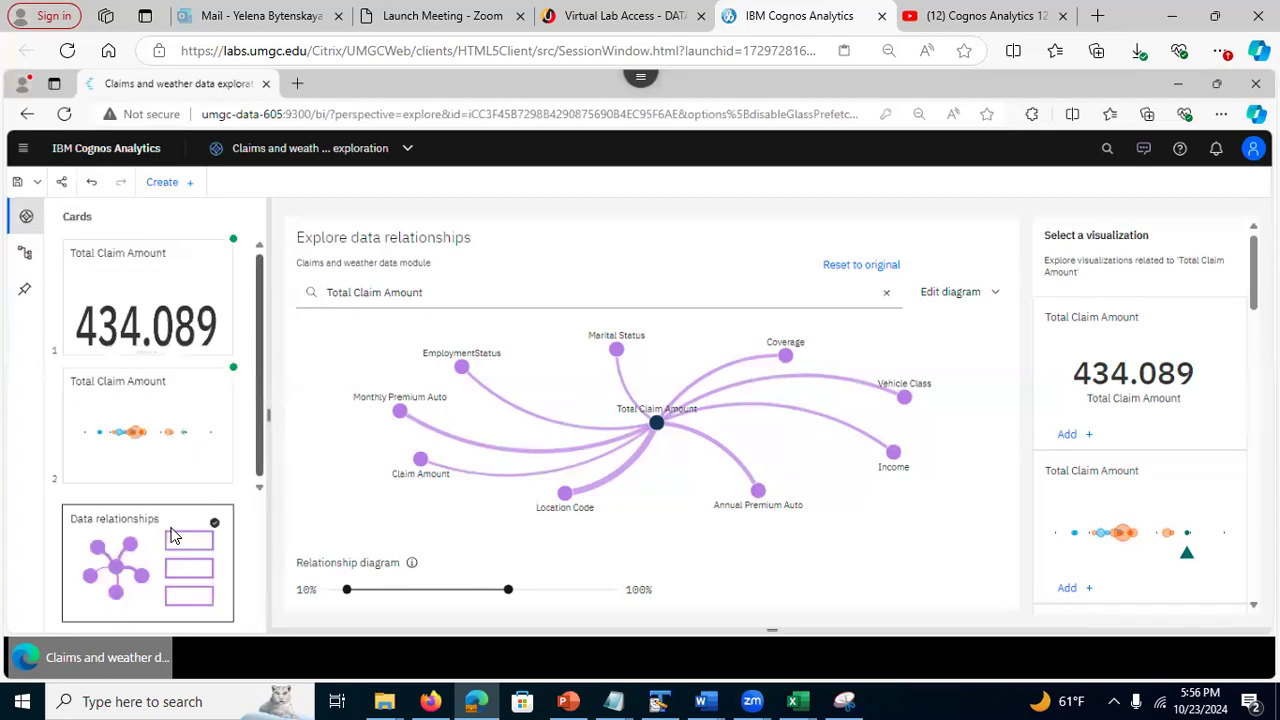
{"action": "left_click", "coordinate": [147, 300]}
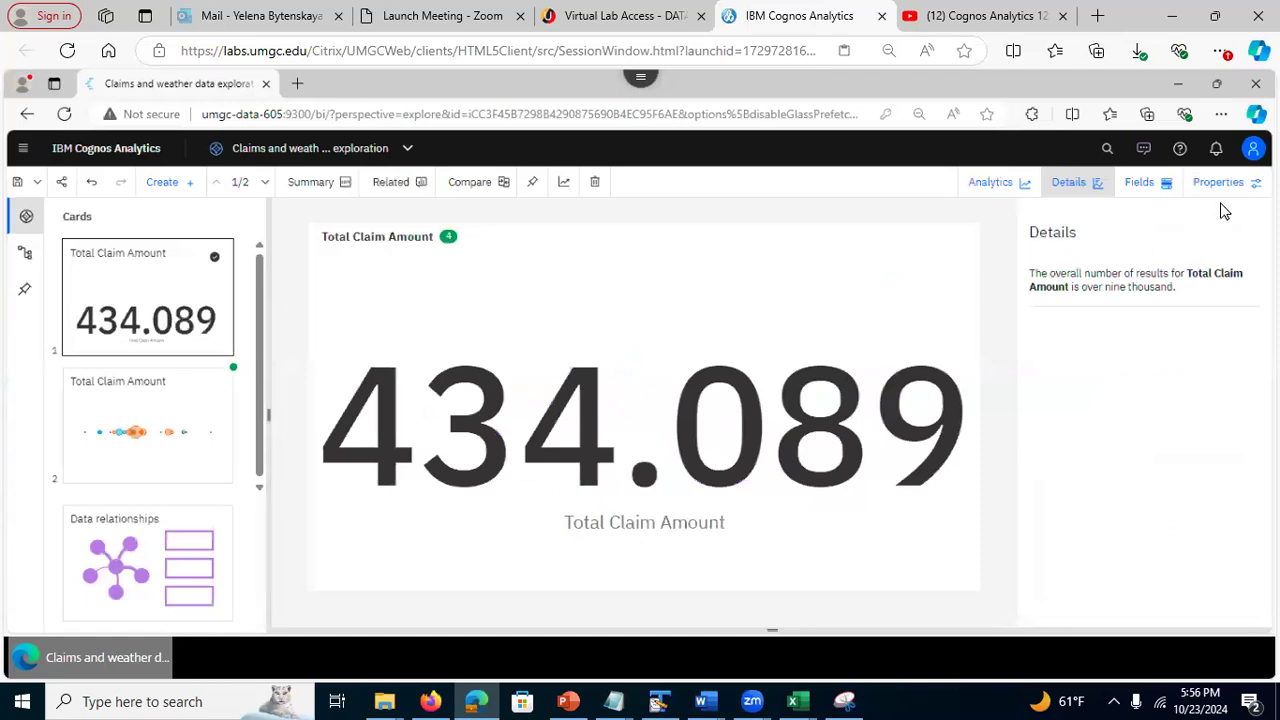
{"action": "left_click", "coordinate": [1146, 201]}
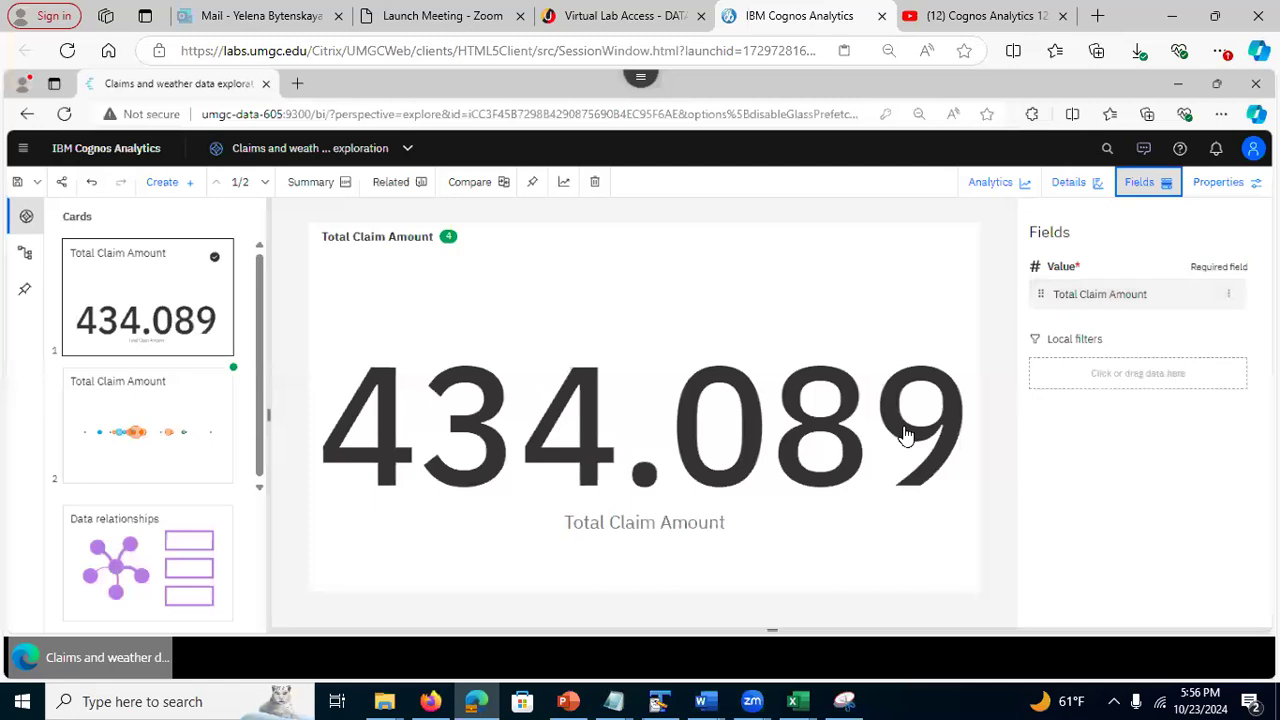
{"action": "left_click", "coordinate": [24, 256]}
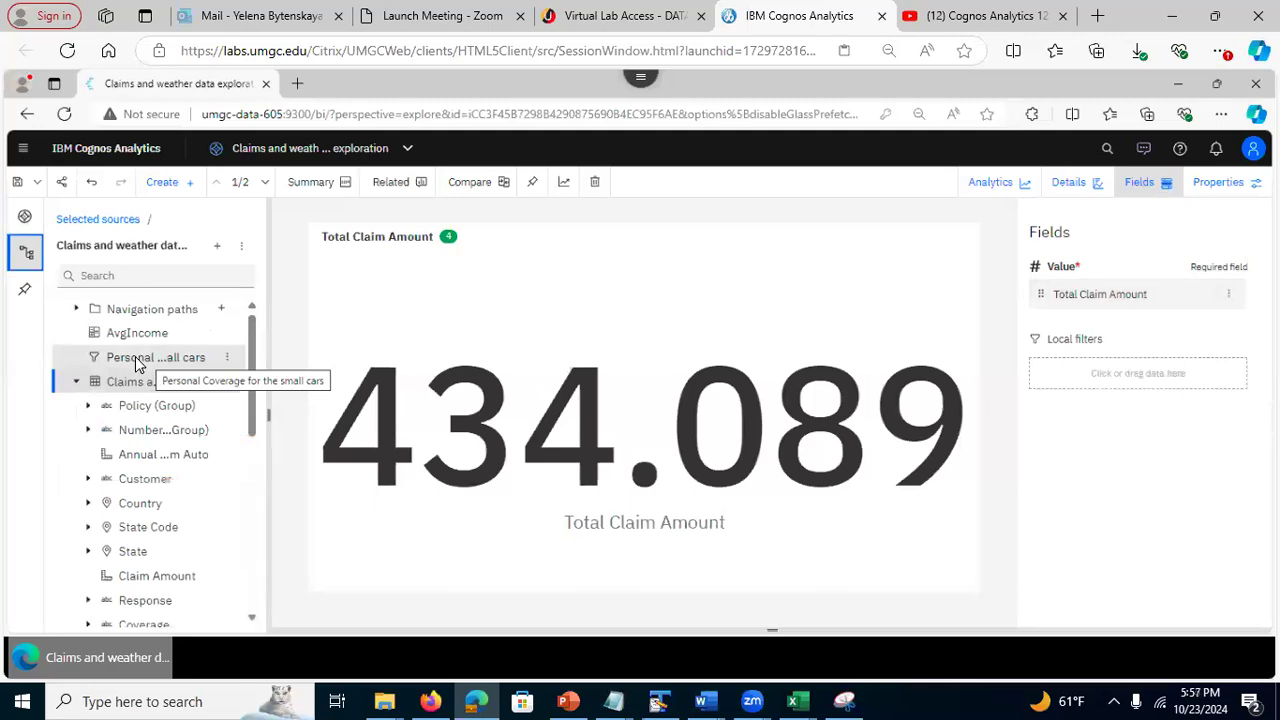
Try the Personal Coverage for the small cars filter as a local filter on the card and remove it
{"action": "left_click_drag", "start_coordinate": [137, 363], "coordinate": [1044, 378]}
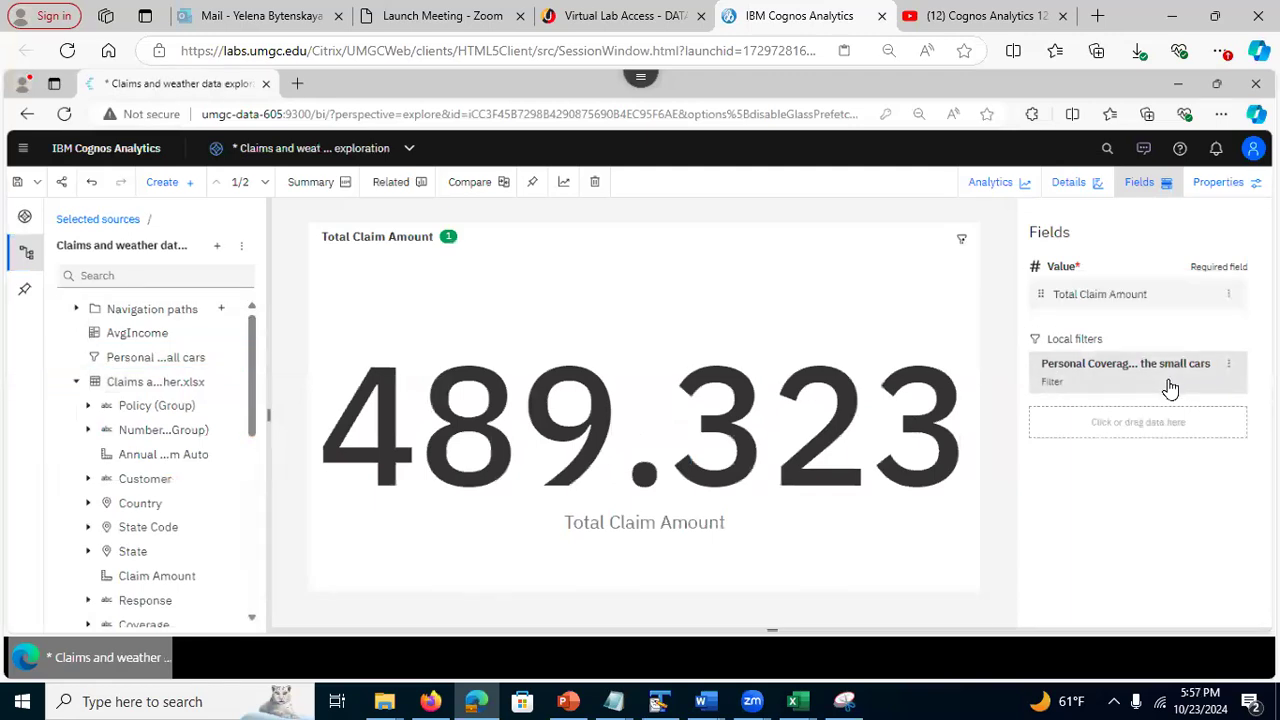
{"action": "left_click", "coordinate": [1231, 366]}
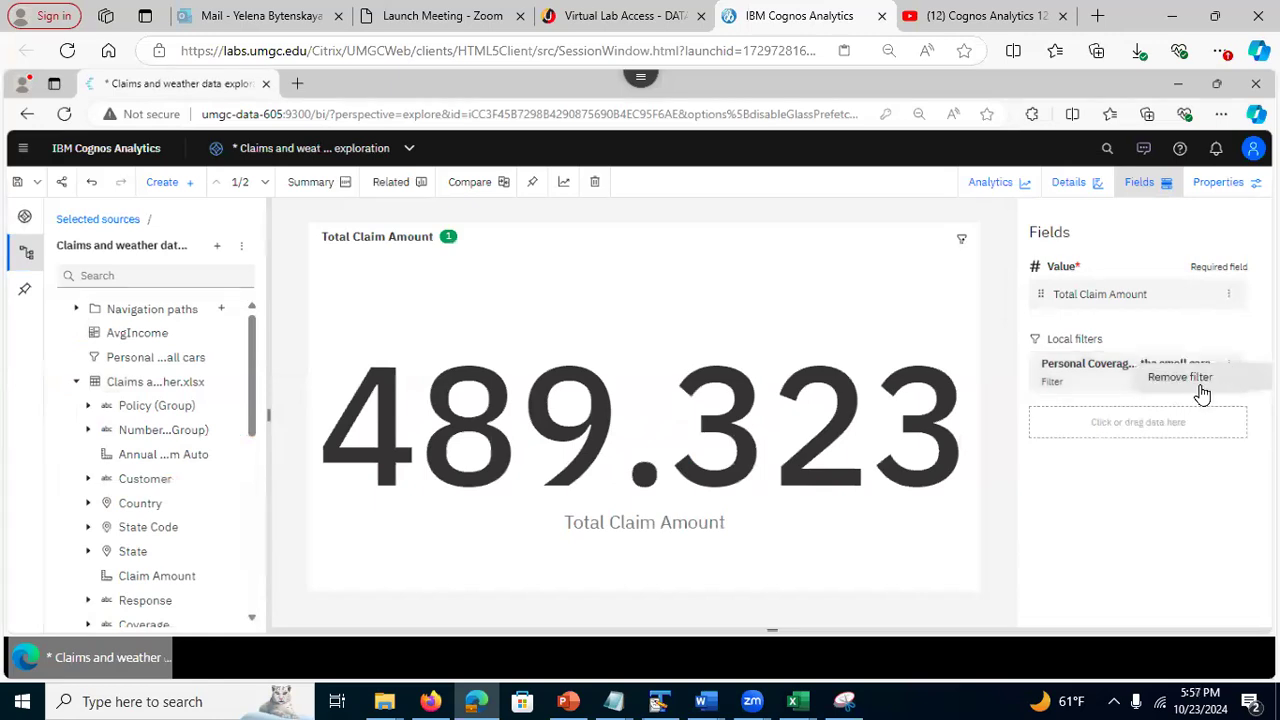
{"action": "left_click", "coordinate": [1196, 375]}
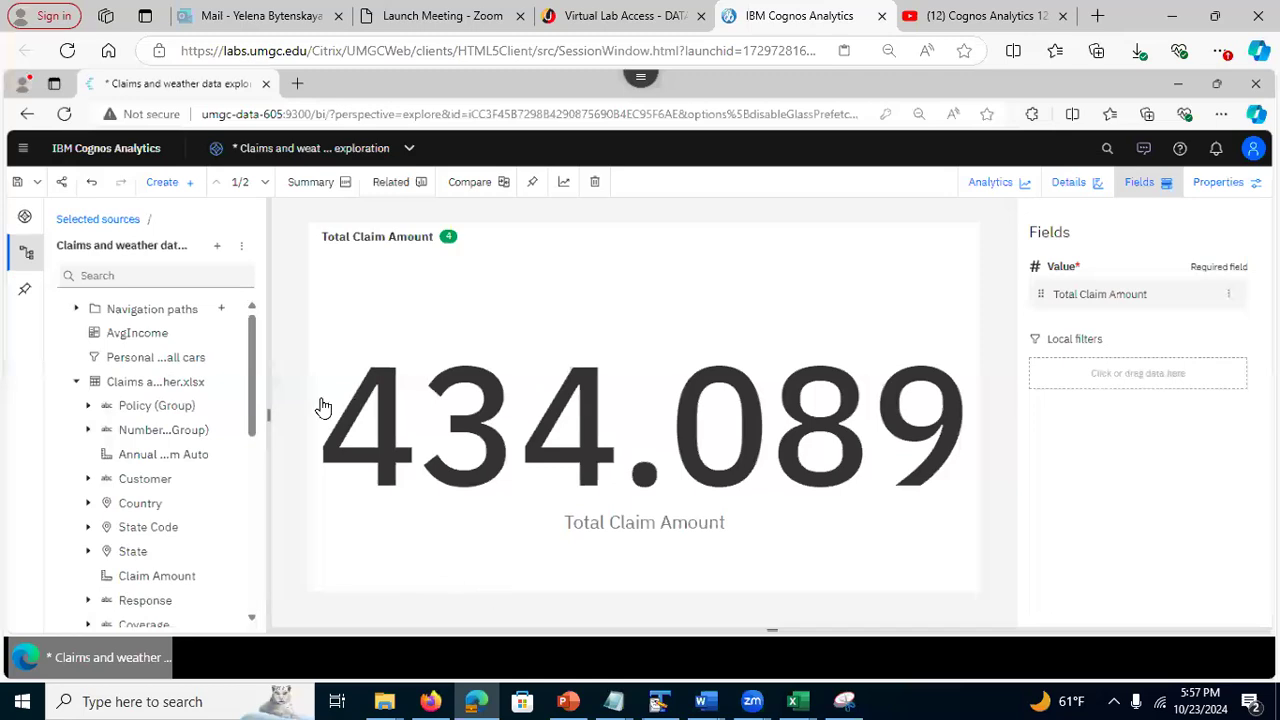
Add State as a local filter on the Total Claim Amount card, including only Kansas and Iowa
{"action": "left_click_drag", "start_coordinate": [254, 388], "coordinate": [269, 423]}
{"action": "left_click", "coordinate": [89, 434]}
{"action": "left_click_drag", "start_coordinate": [130, 440], "coordinate": [1074, 362]}
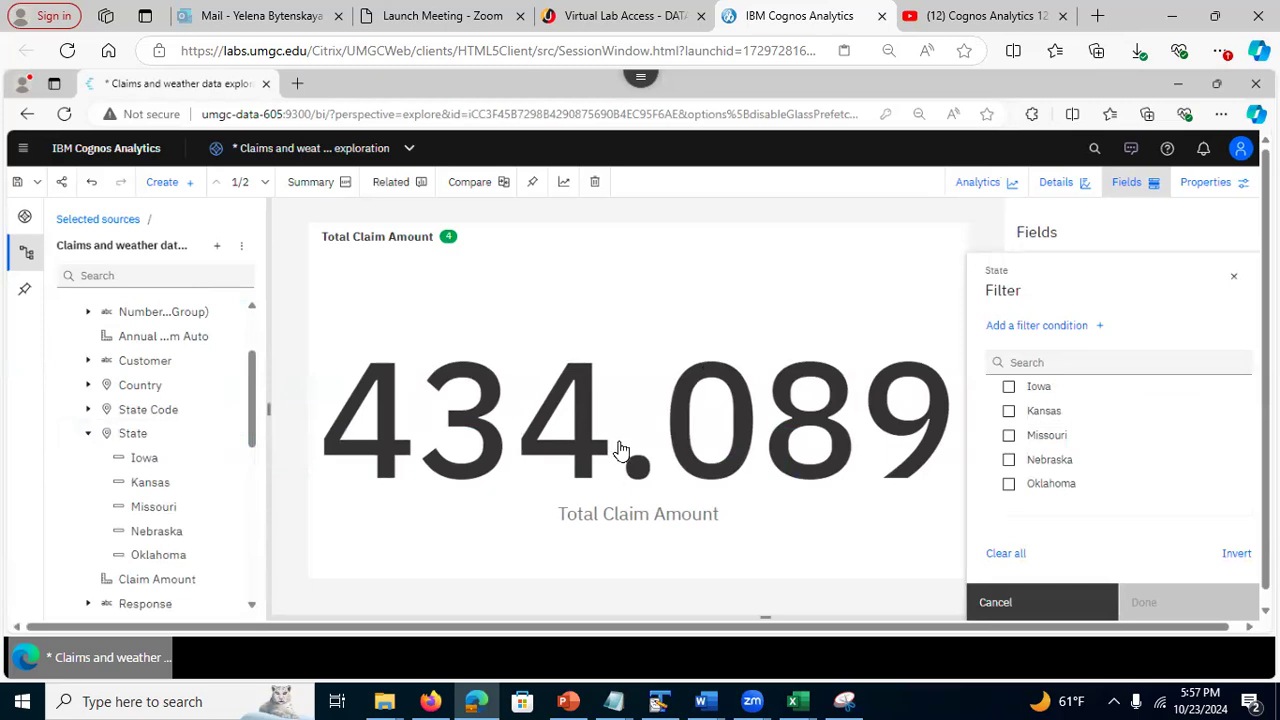
{"action": "left_click", "coordinate": [1011, 415]}
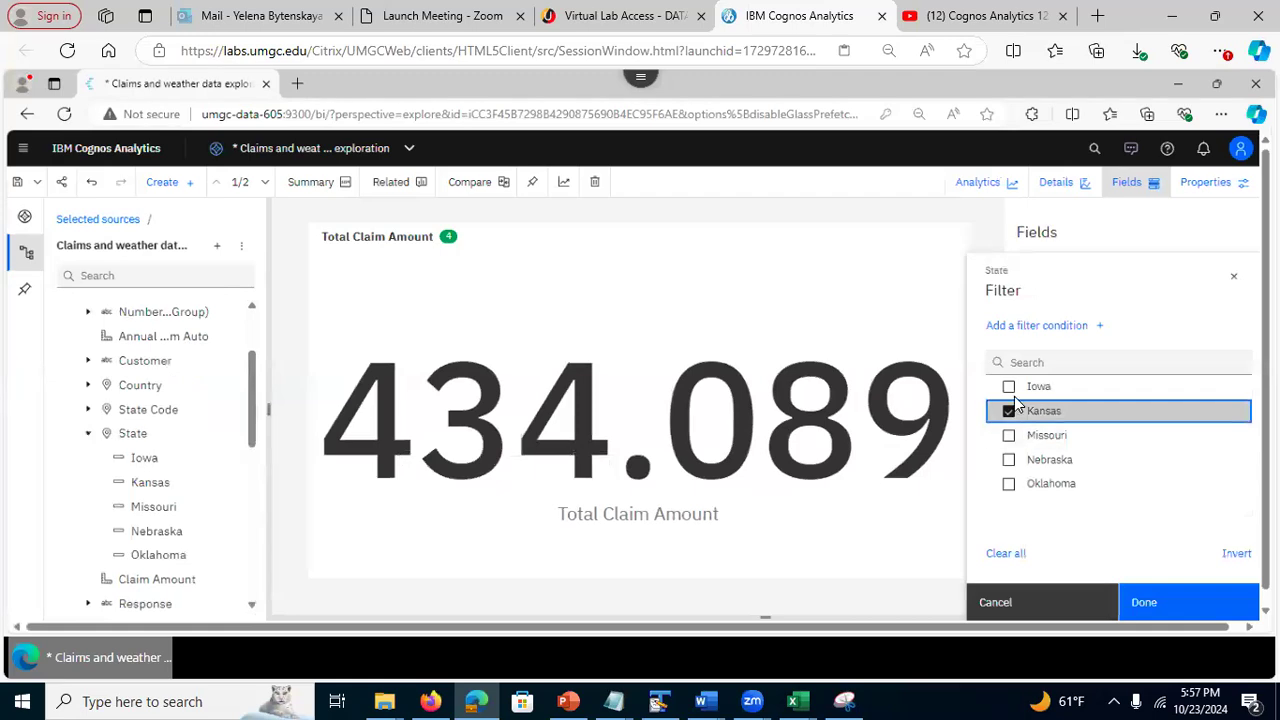
{"action": "left_click", "coordinate": [1010, 390]}
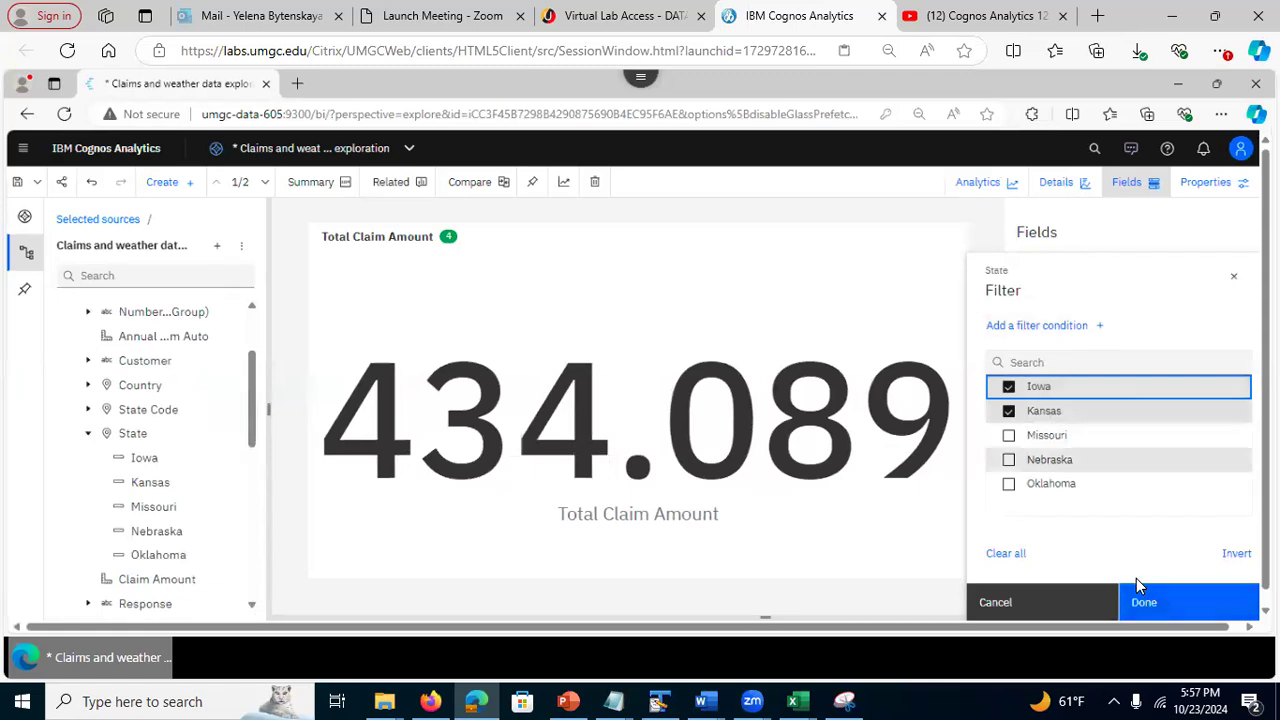
{"action": "left_click", "coordinate": [1163, 604]}
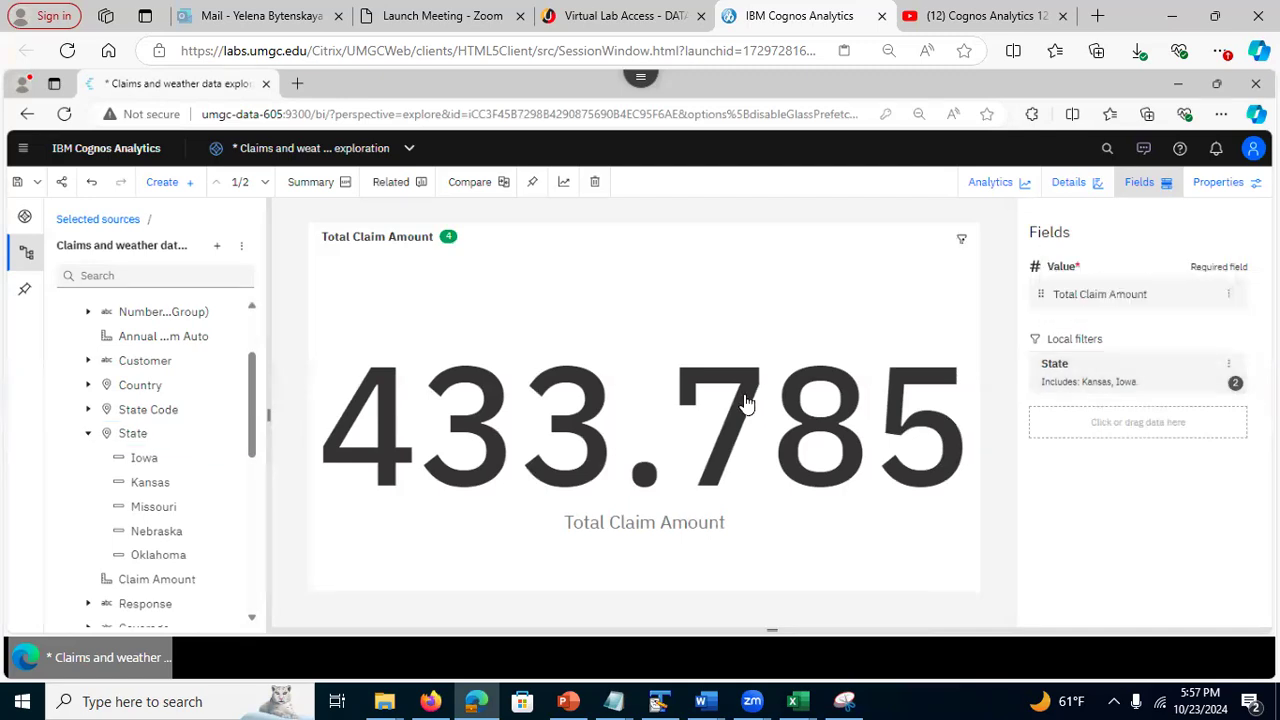
Summarize the card's Total Claim Amount value by Minimum, and change the summary to Maximum
{"action": "left_click", "coordinate": [1230, 295]}
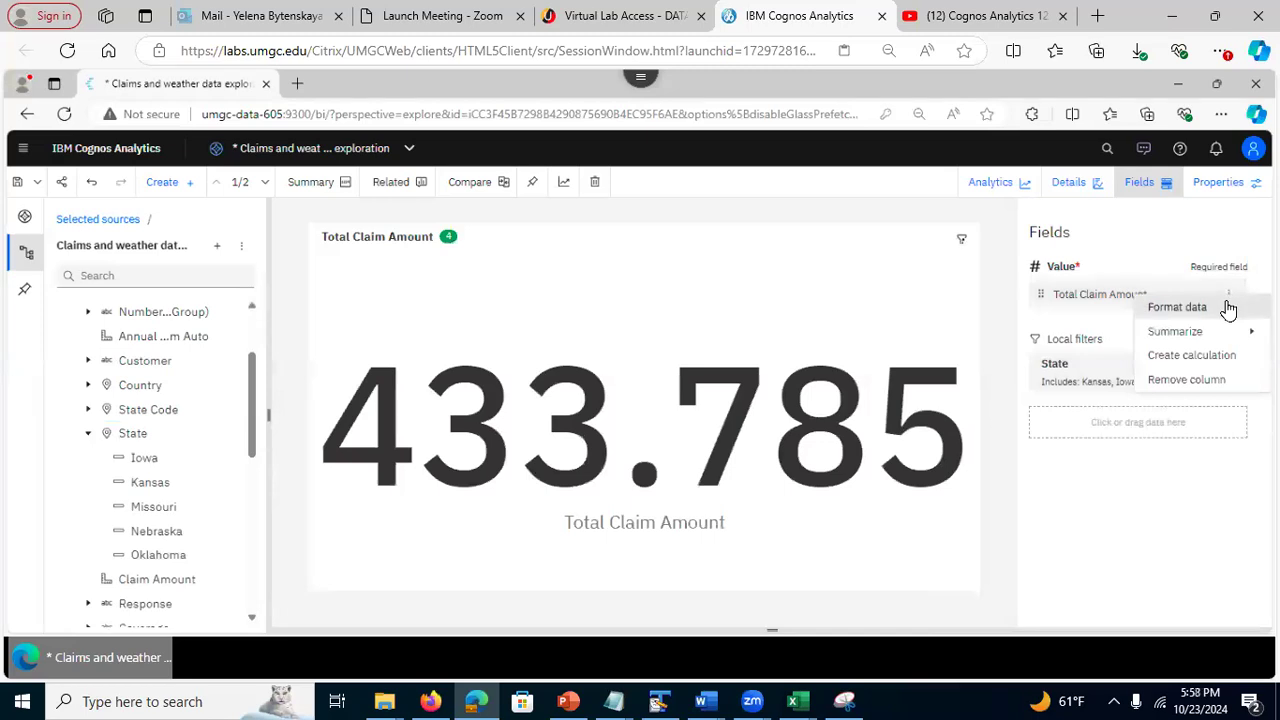
{"action": "mouse_move", "coordinate": [1203, 338]}
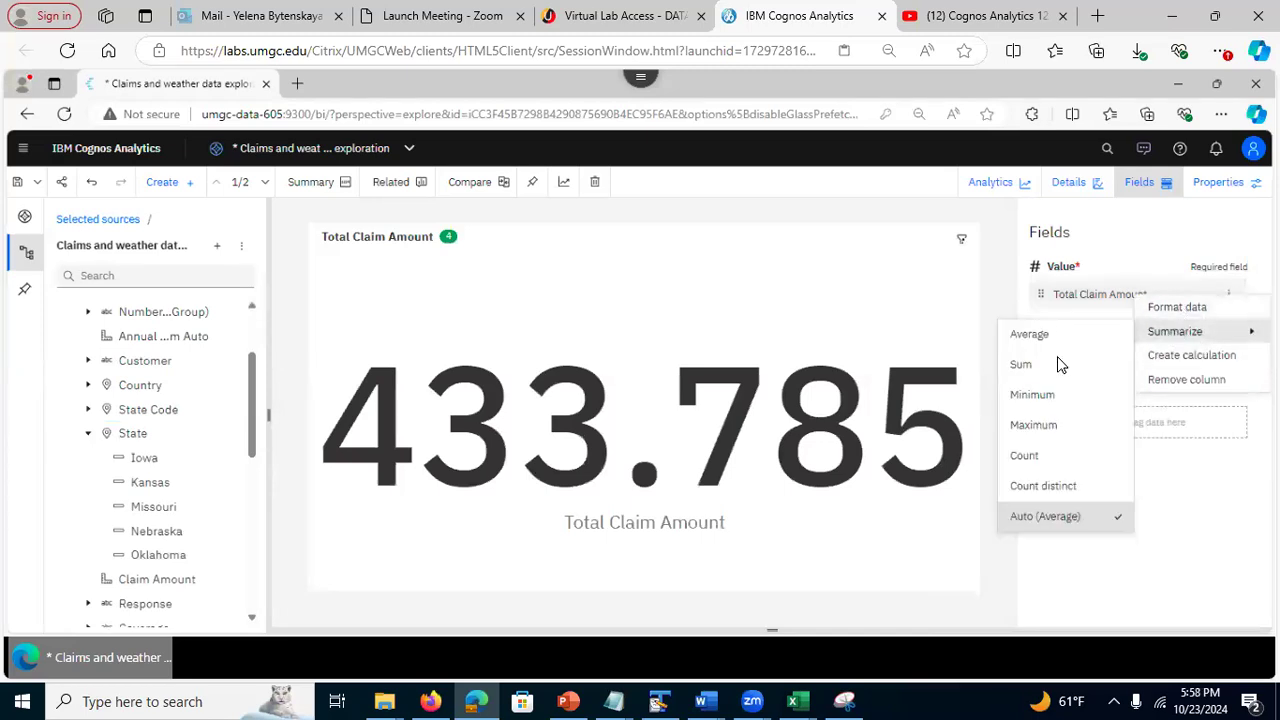
{"action": "left_click", "coordinate": [1040, 396]}
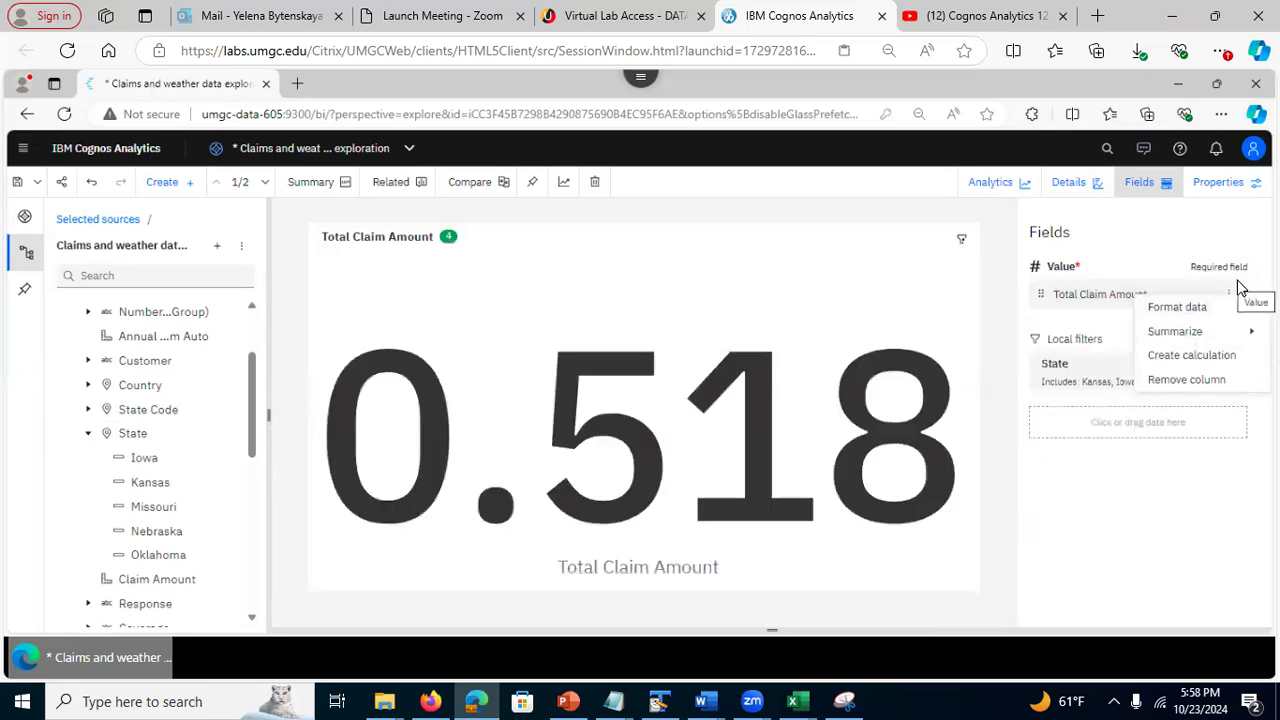
{"action": "mouse_move", "coordinate": [1193, 331]}
{"action": "left_click", "coordinate": [1036, 425]}
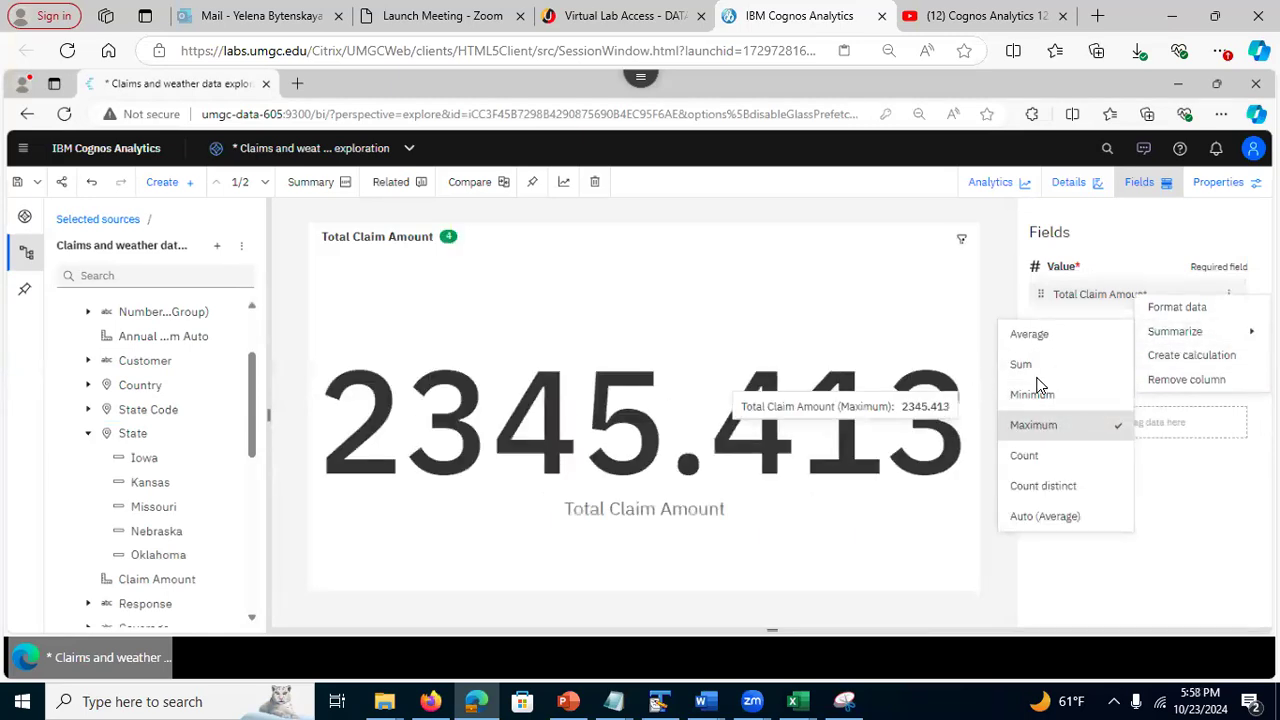
Undo the last two summary changes on the Total Claim Amount value
{"action": "left_click", "coordinate": [1217, 541]}
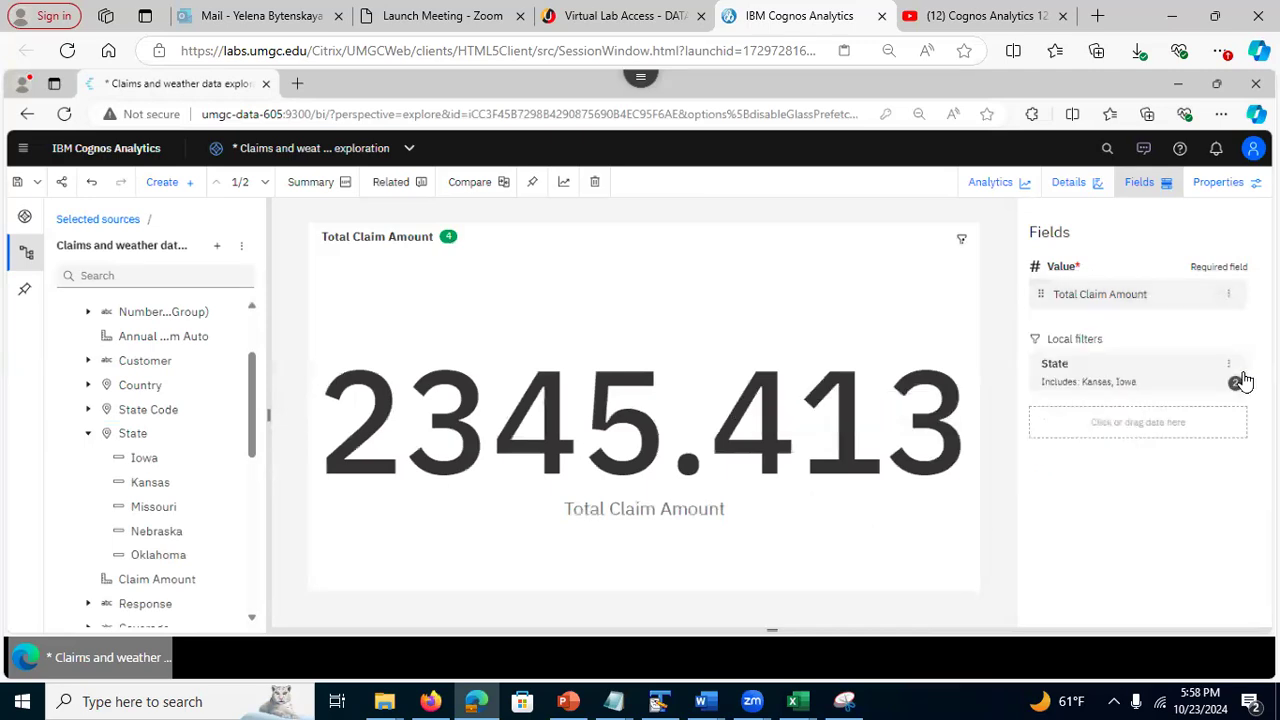
{"action": "left_click", "coordinate": [1229, 295]}
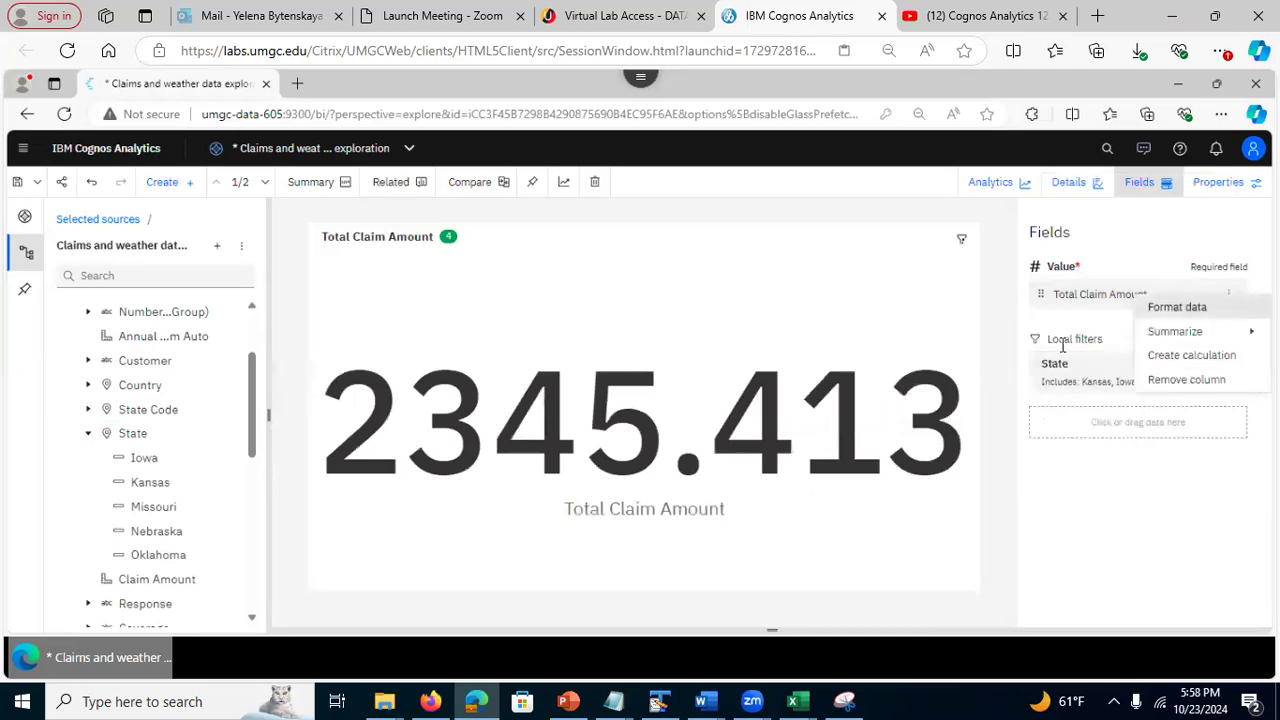
{"action": "left_click", "coordinate": [1010, 282]}
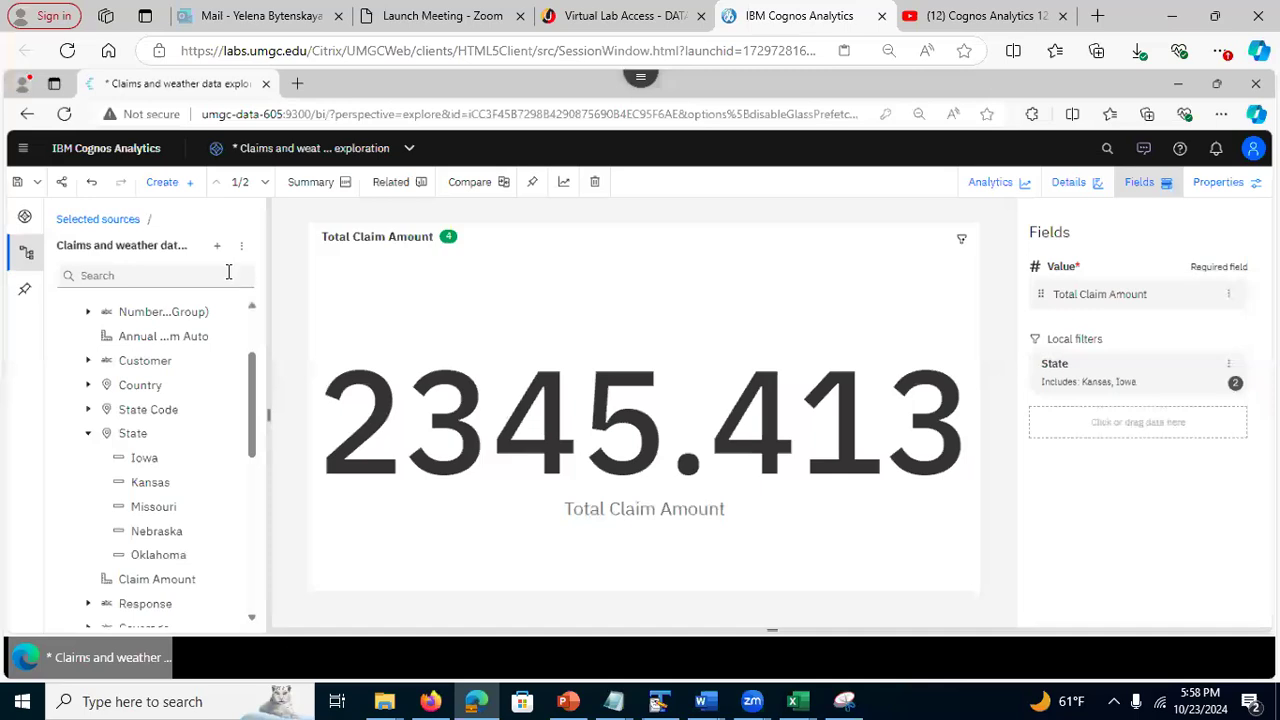
{"action": "left_click", "coordinate": [90, 182]}
{"action": "left_click", "coordinate": [90, 183]}
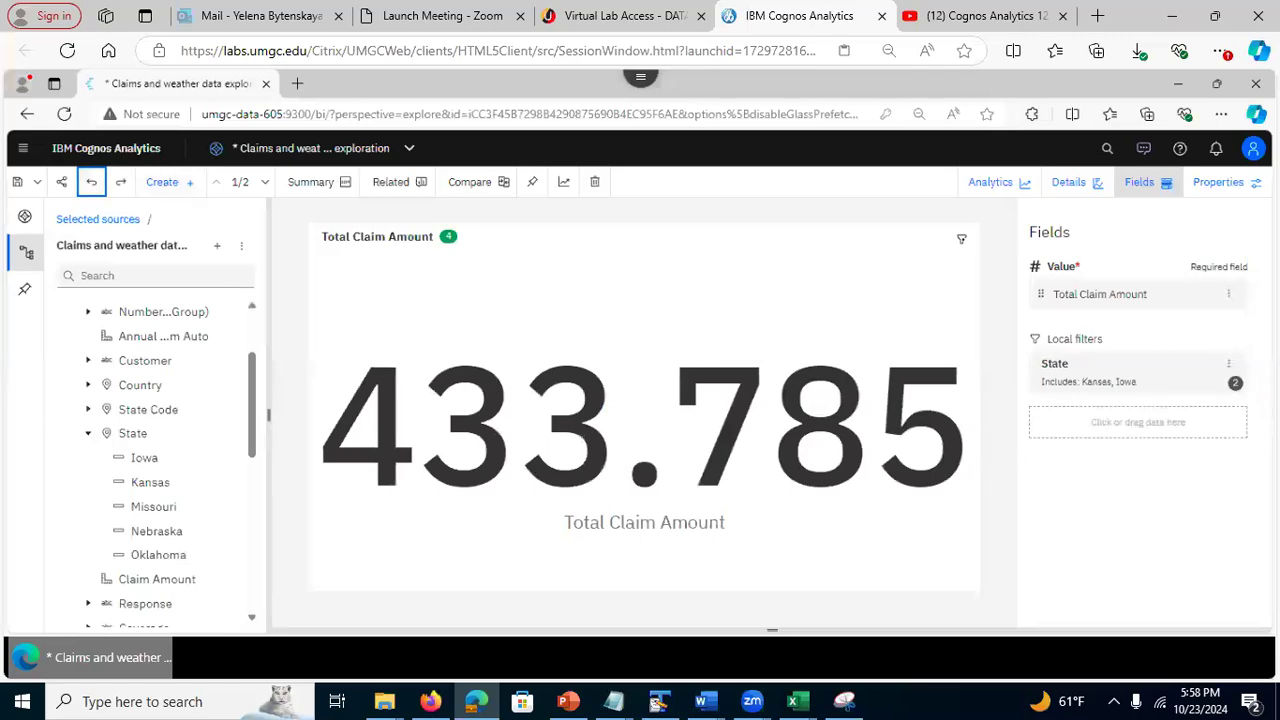
Remove the State local filter from the Total Claim Amount card and save the exploration
{"action": "left_click", "coordinate": [1229, 364]}
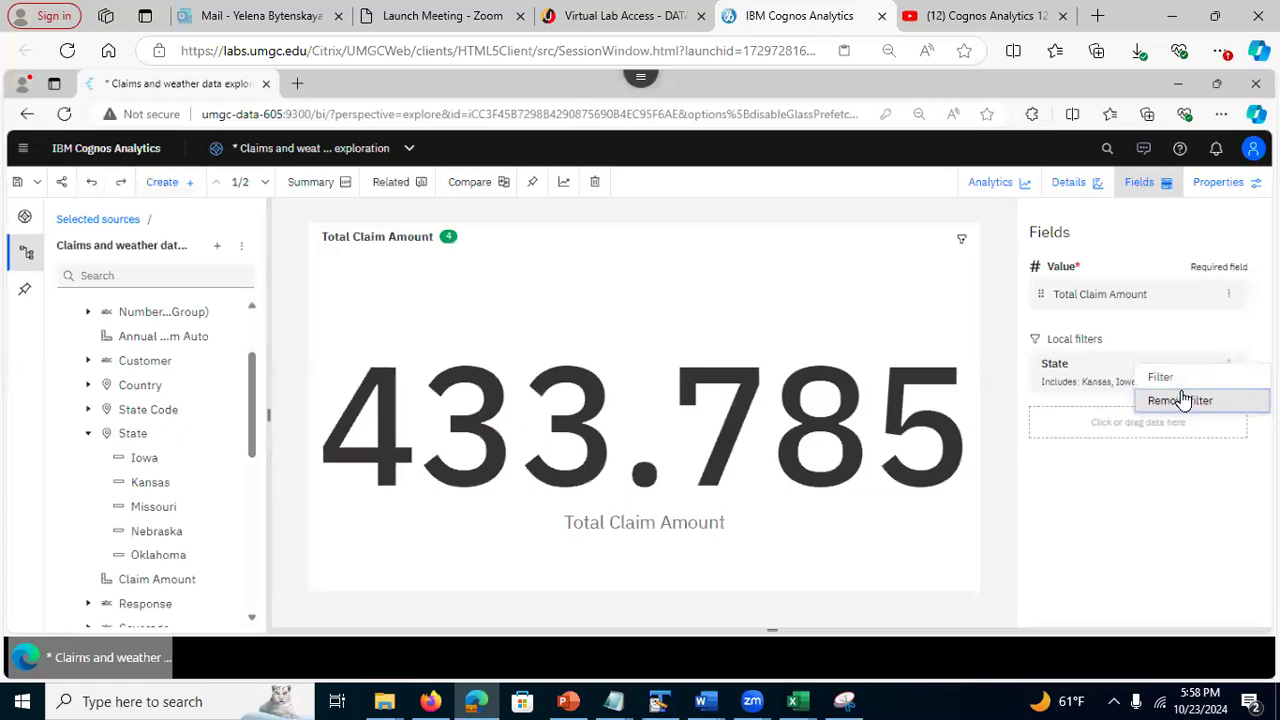
{"action": "left_click", "coordinate": [1180, 401]}
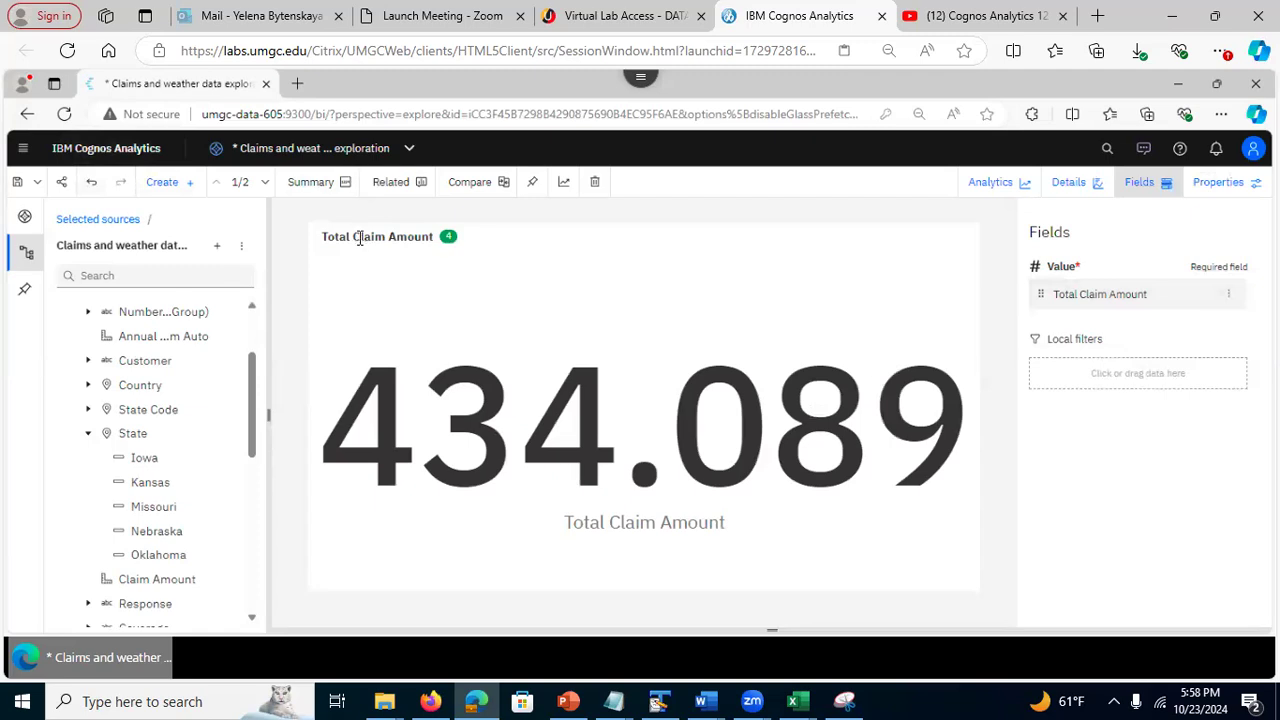
{"action": "left_click", "coordinate": [16, 182]}
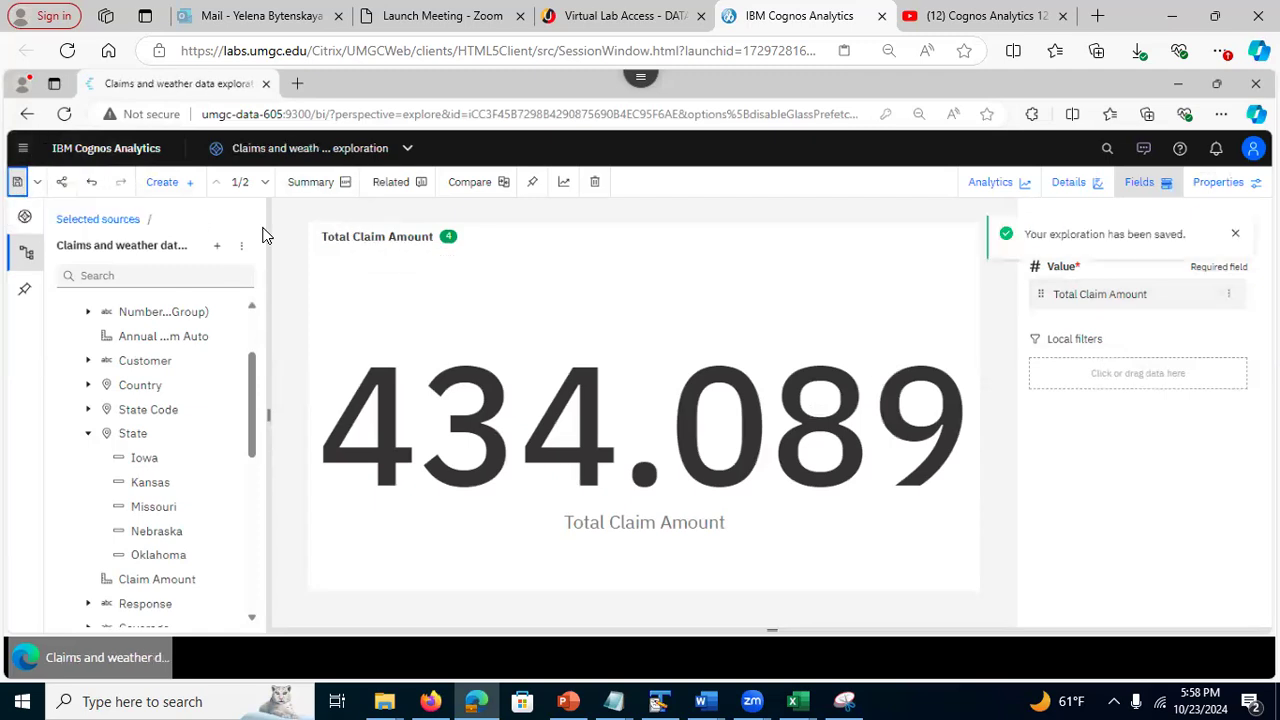
Review the full list of related visualizations for the Total Claim Amount card and close it
{"action": "left_click", "coordinate": [400, 190]}
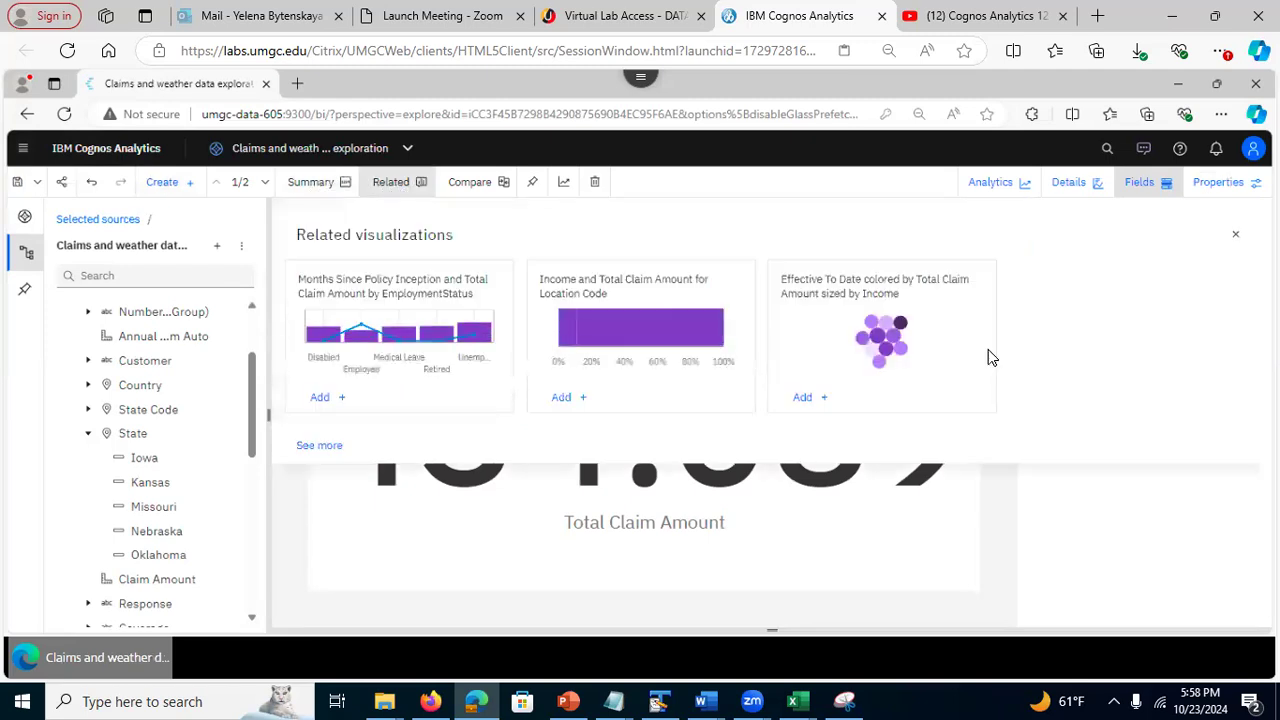
{"action": "left_click", "coordinate": [320, 446]}
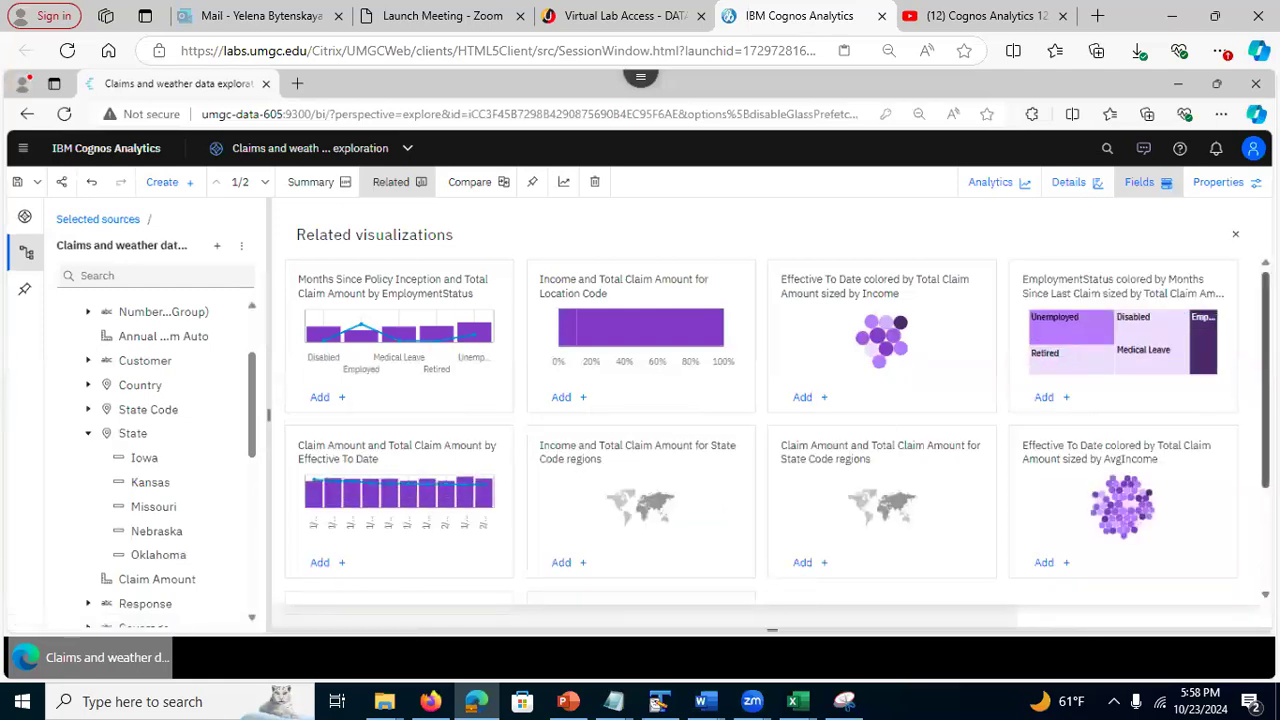
{"action": "scroll", "coordinate": [760, 420], "scroll_direction": "down", "scroll_amount": 3}
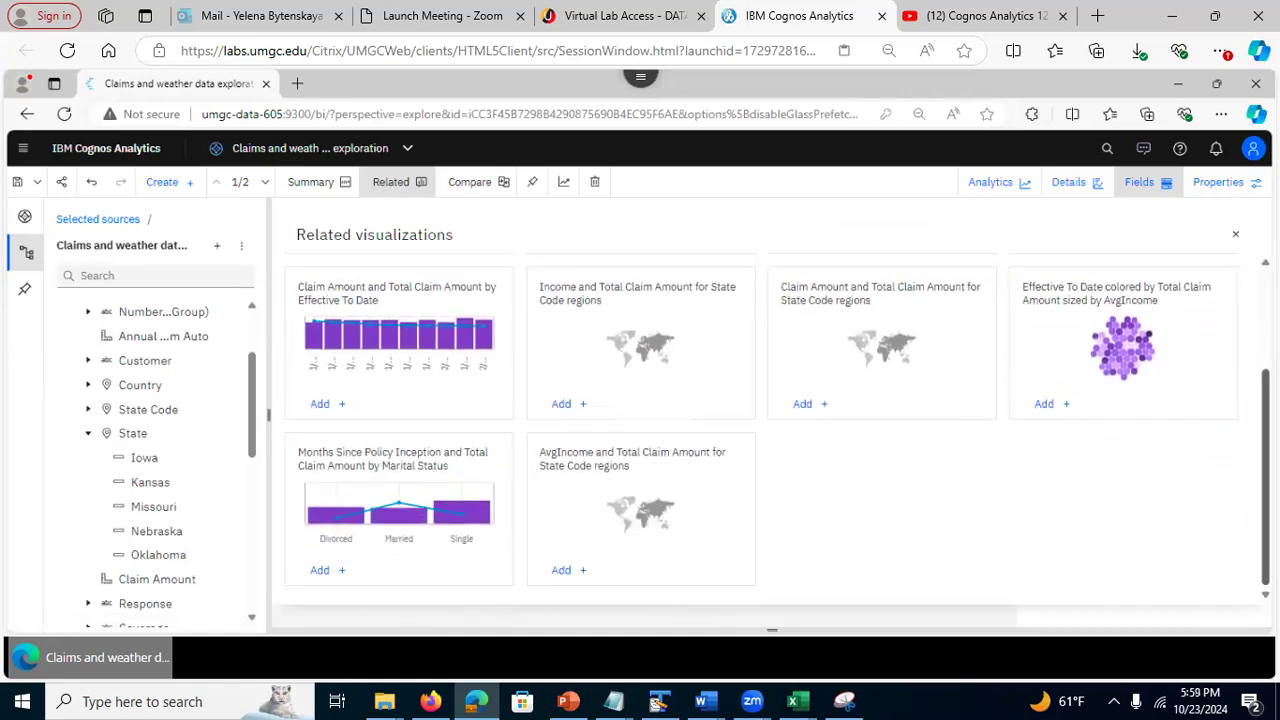
{"action": "scroll", "coordinate": [777, 430], "scroll_direction": "up", "scroll_amount": 3}
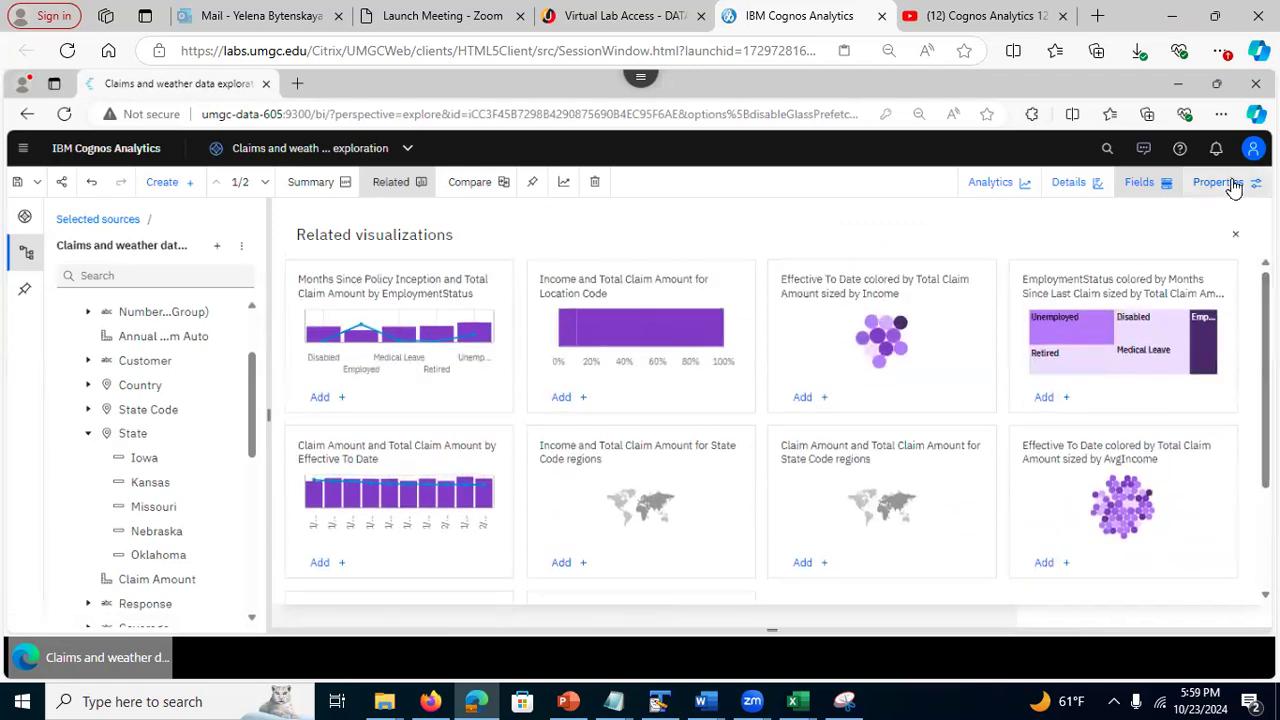
{"action": "left_click", "coordinate": [1237, 237]}
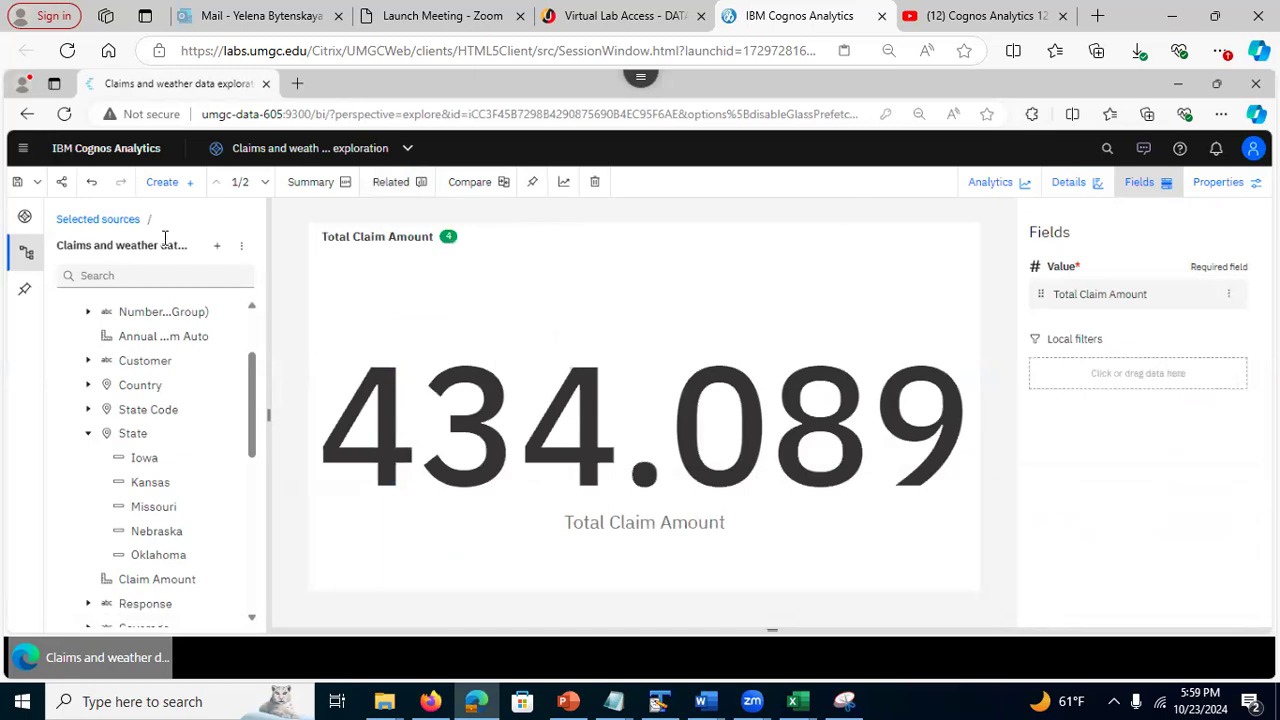
Hide the data sources, then review the card's alternative visualization types and the correlations listed for Total Claim Amount
{"action": "left_click", "coordinate": [21, 296]}
{"action": "left_click", "coordinate": [16, 296]}
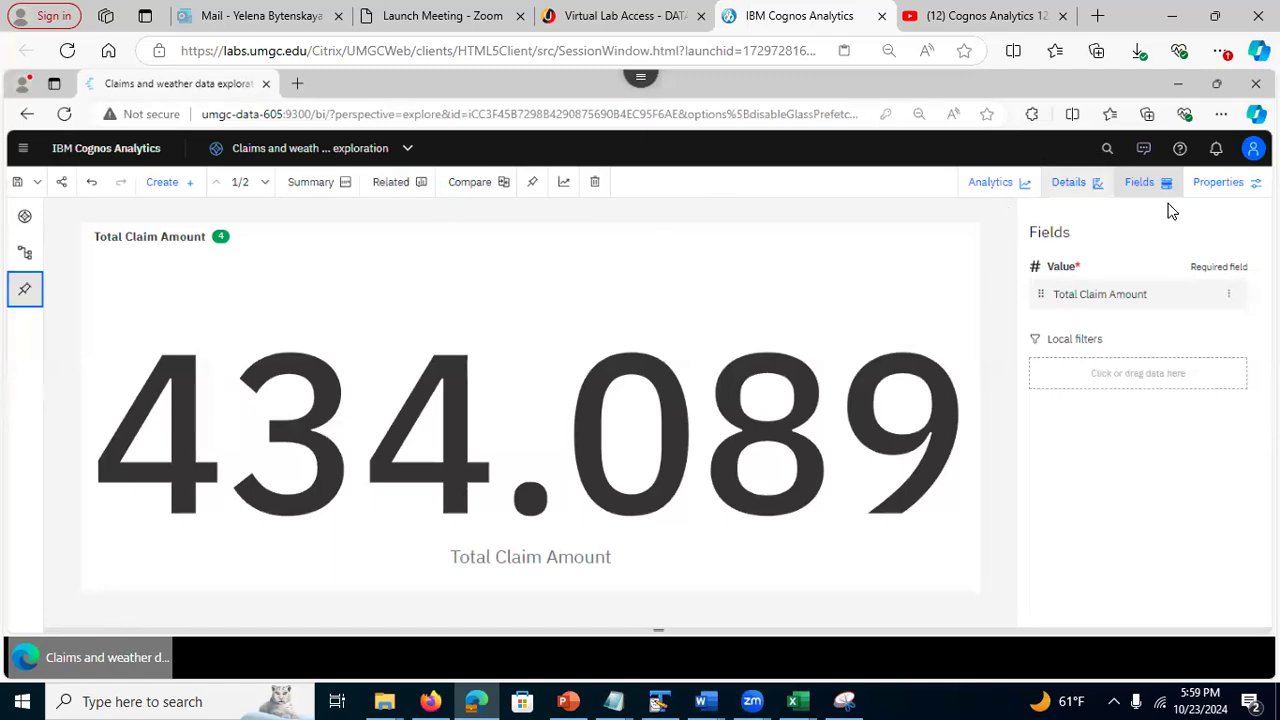
{"action": "left_click", "coordinate": [316, 189]}
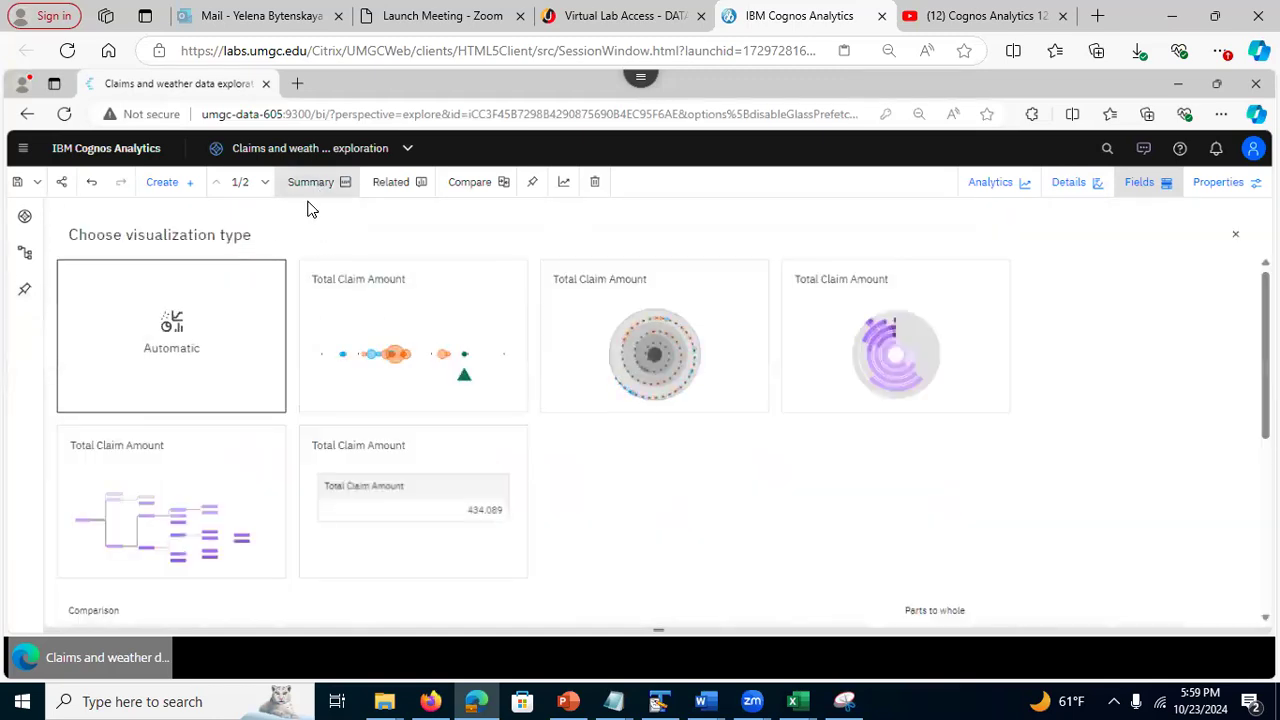
{"action": "left_click", "coordinate": [304, 190]}
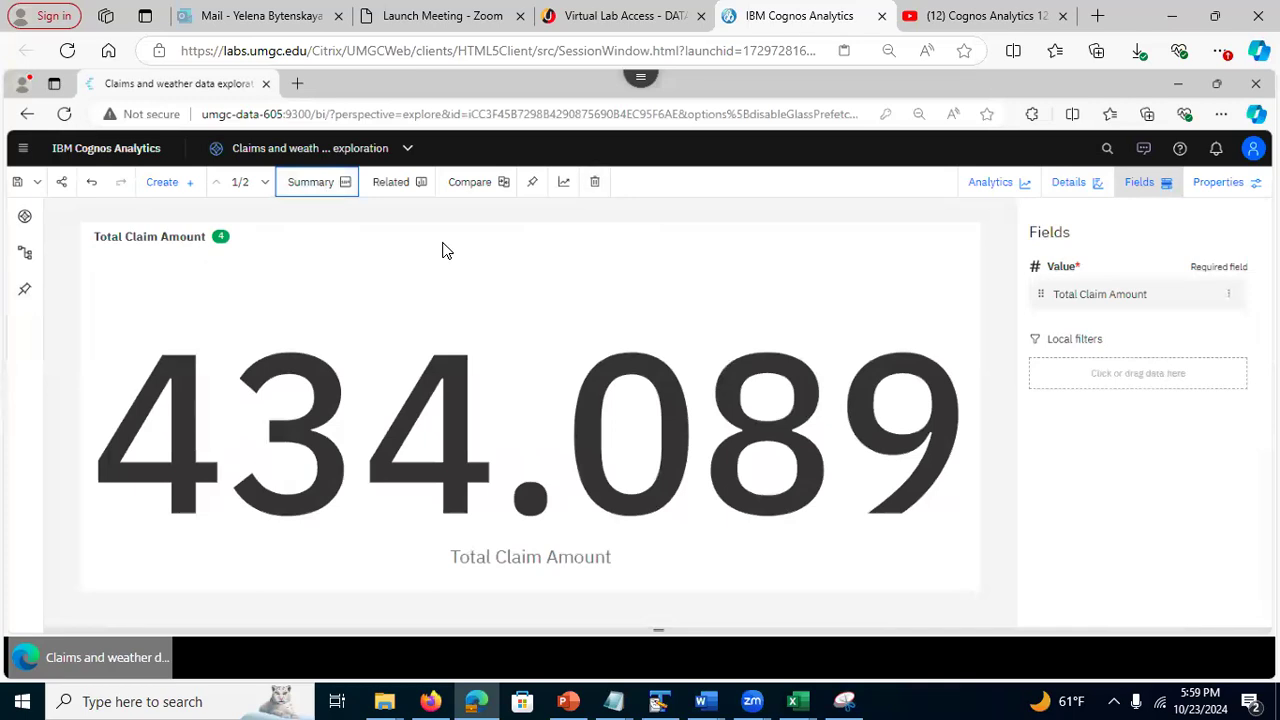
{"action": "left_click", "coordinate": [219, 242]}
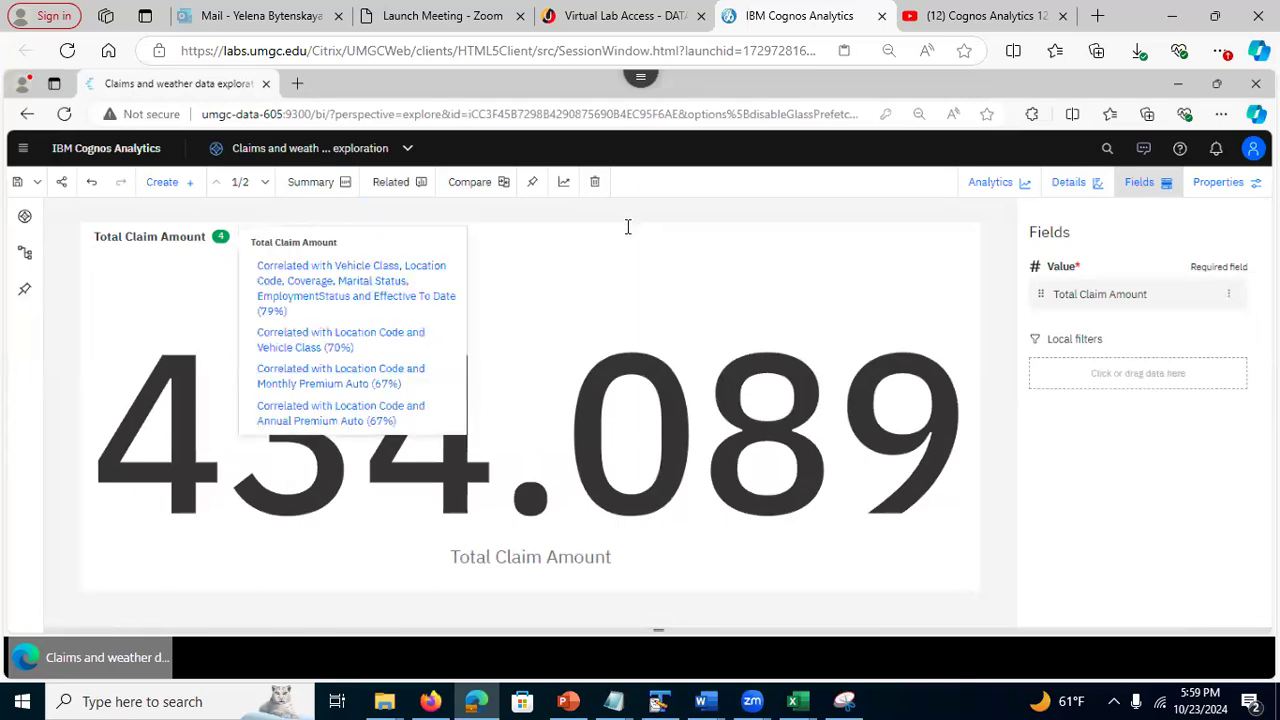
{"action": "left_click", "coordinate": [577, 229]}
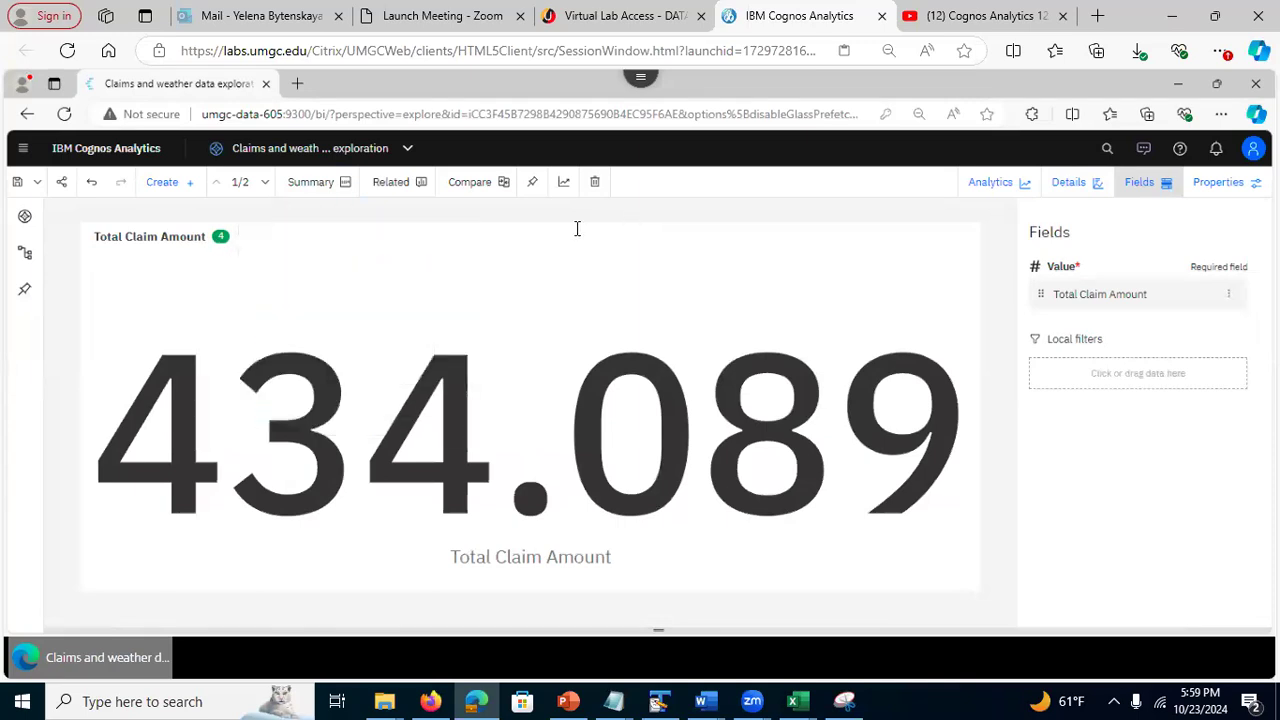
Create a new single visualization card in the exploration and choose Tree map as its type
{"action": "left_click", "coordinate": [24, 219]}
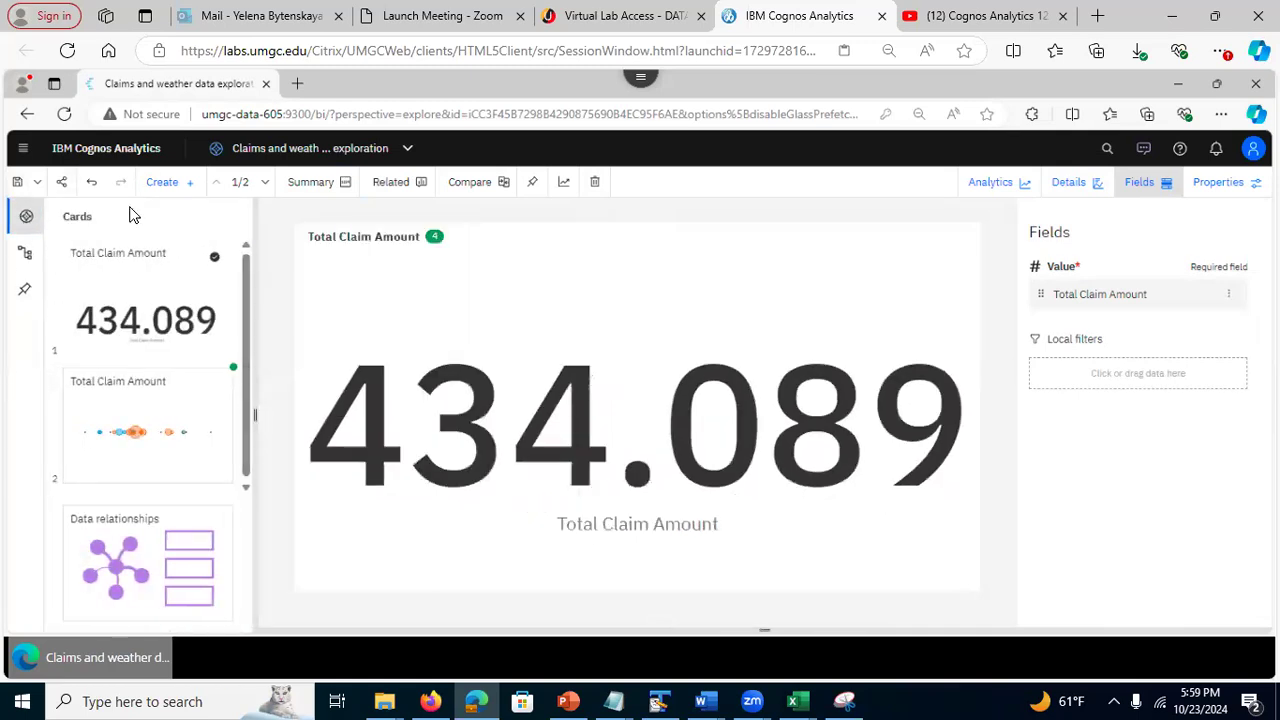
{"action": "left_click", "coordinate": [171, 185]}
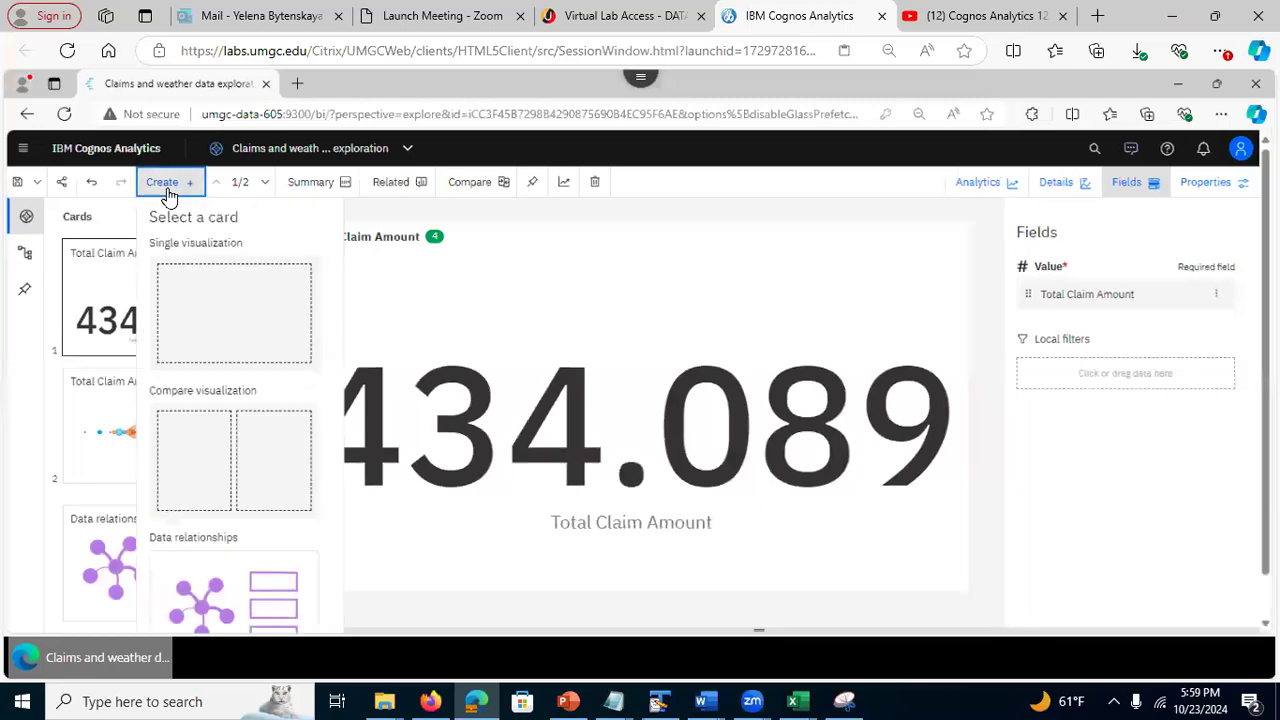
{"action": "left_click", "coordinate": [210, 311]}
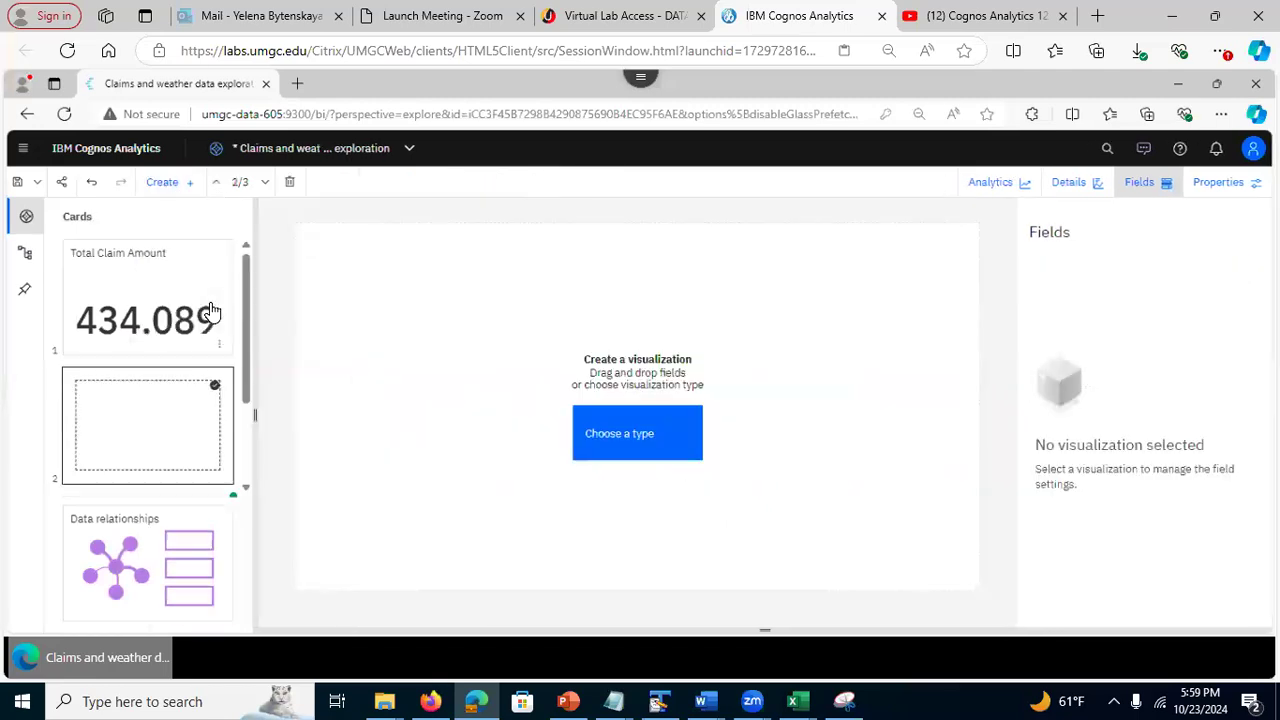
{"action": "left_click", "coordinate": [632, 447]}
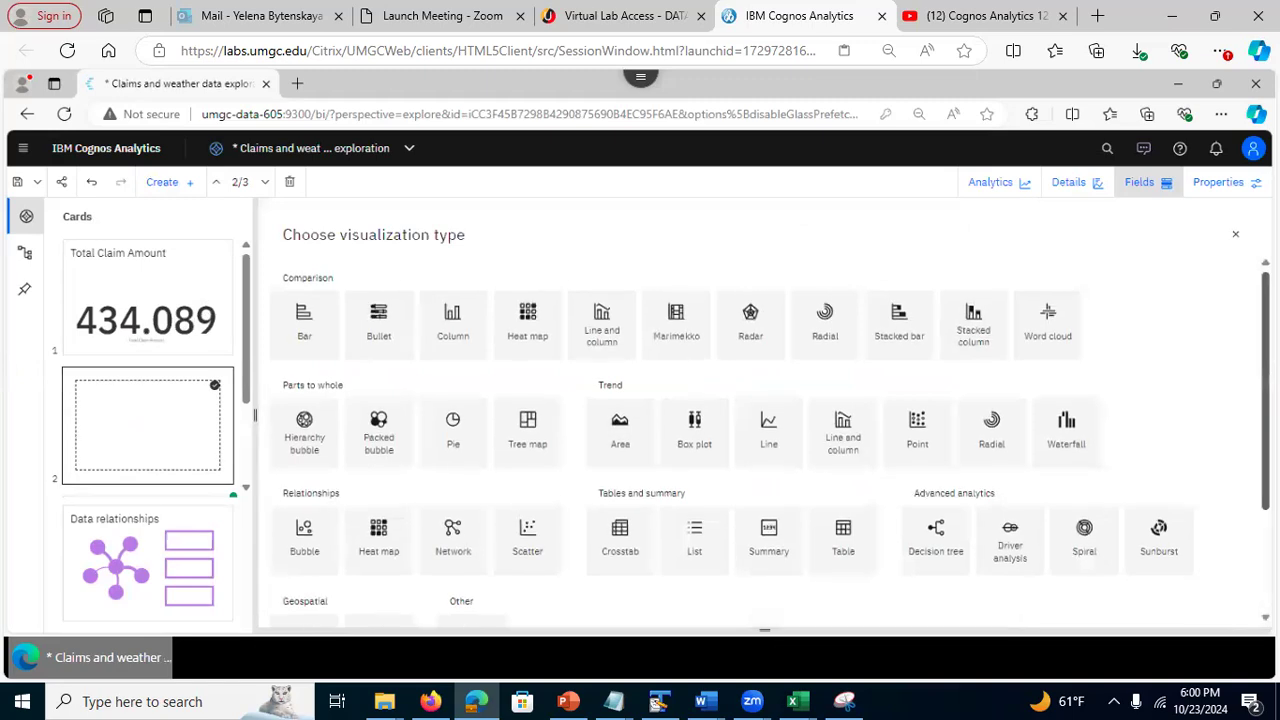
{"action": "scroll", "coordinate": [770, 434], "scroll_direction": "down", "scroll_amount": 2}
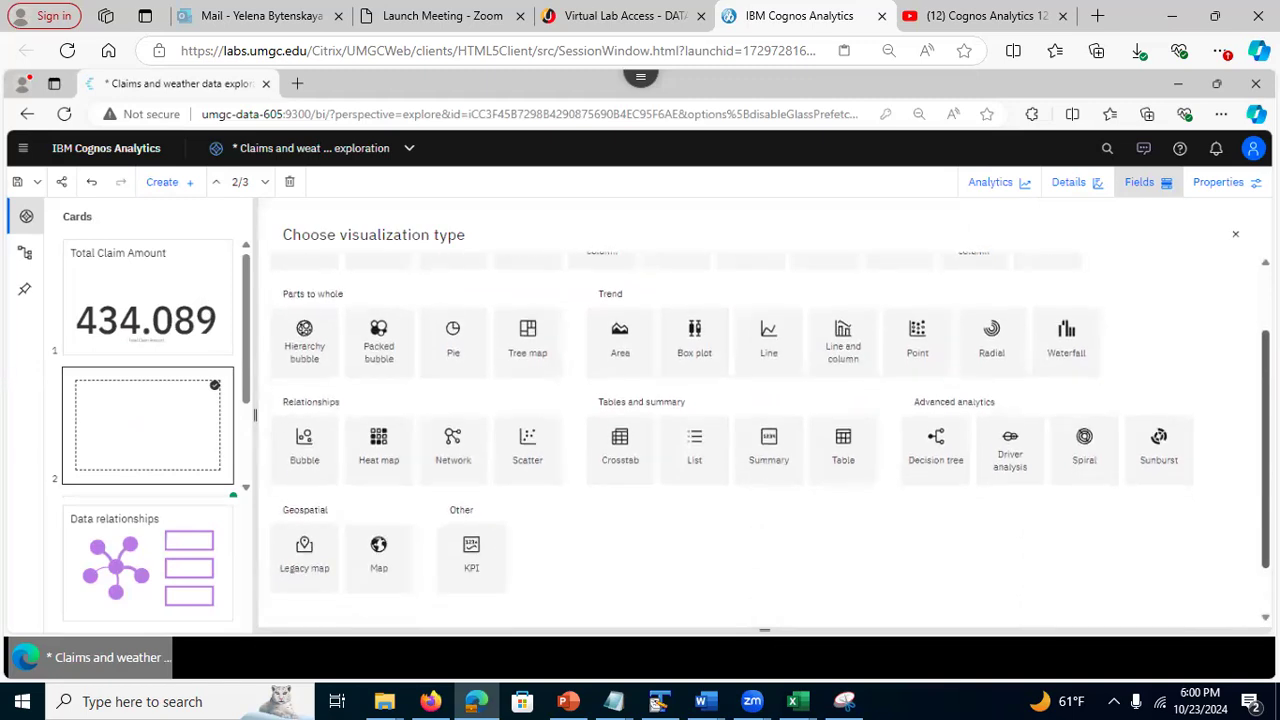
{"action": "left_click_drag", "start_coordinate": [1265, 448], "coordinate": [1265, 446]}
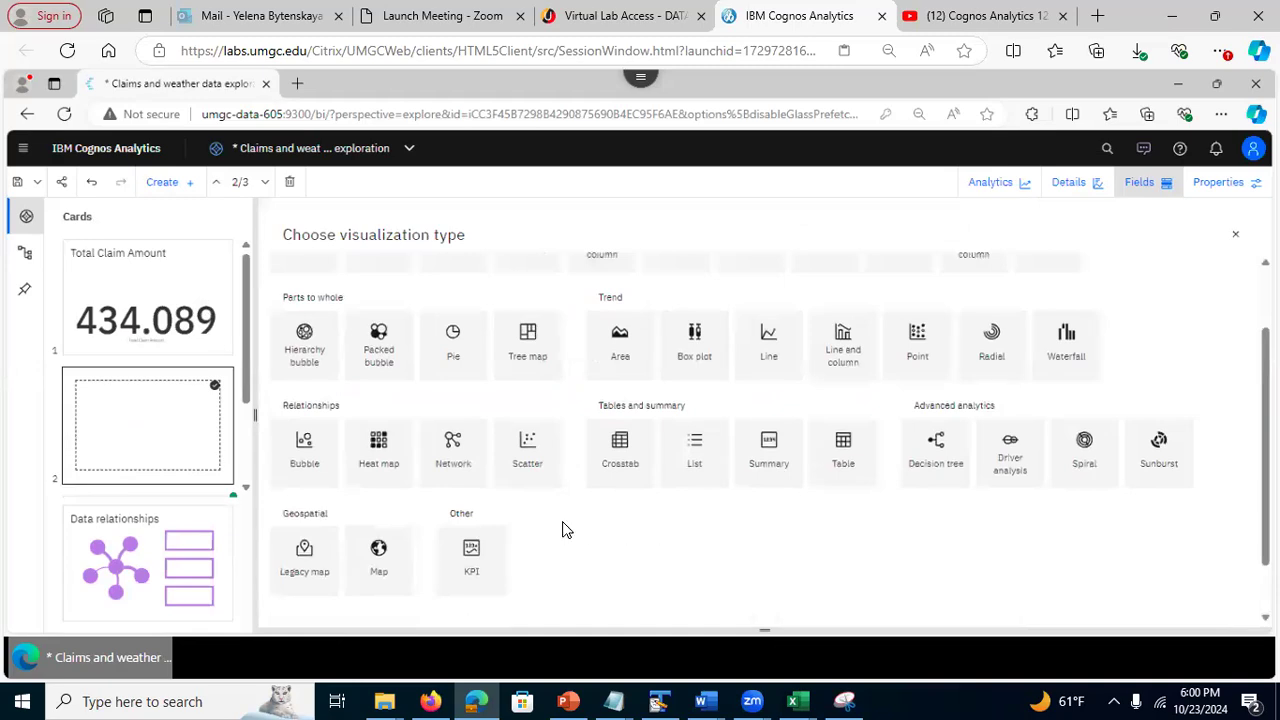
{"action": "left_click", "coordinate": [521, 358]}
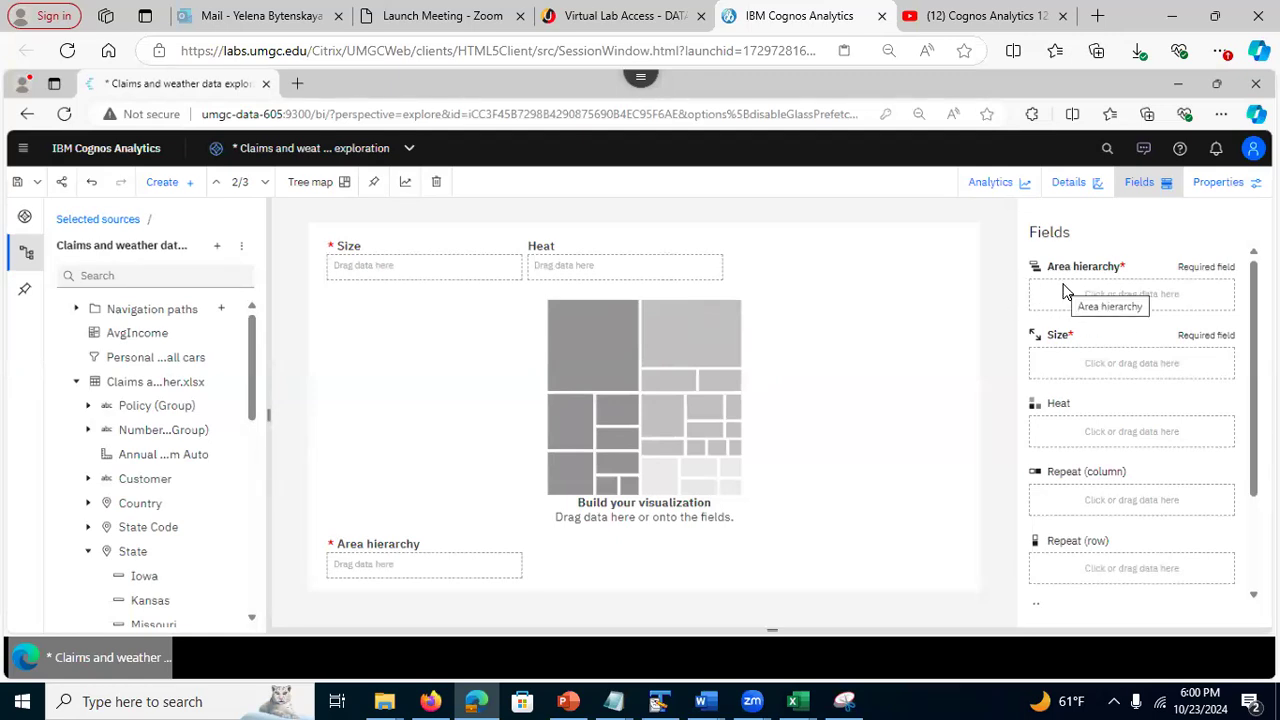
Expand the State Code and Location Code navigation path and assign its State Code to the tree map's area hierarchy
{"action": "left_click", "coordinate": [75, 310]}
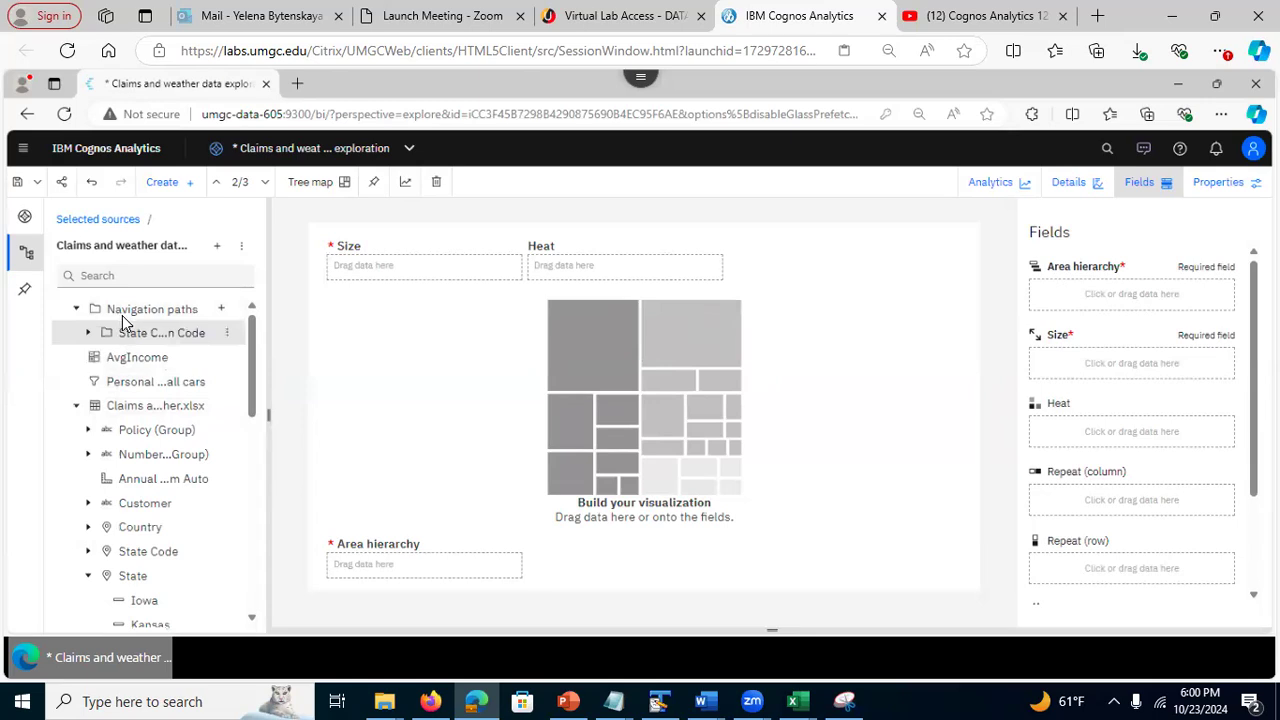
{"action": "left_click_drag", "start_coordinate": [130, 335], "coordinate": [1165, 270]}
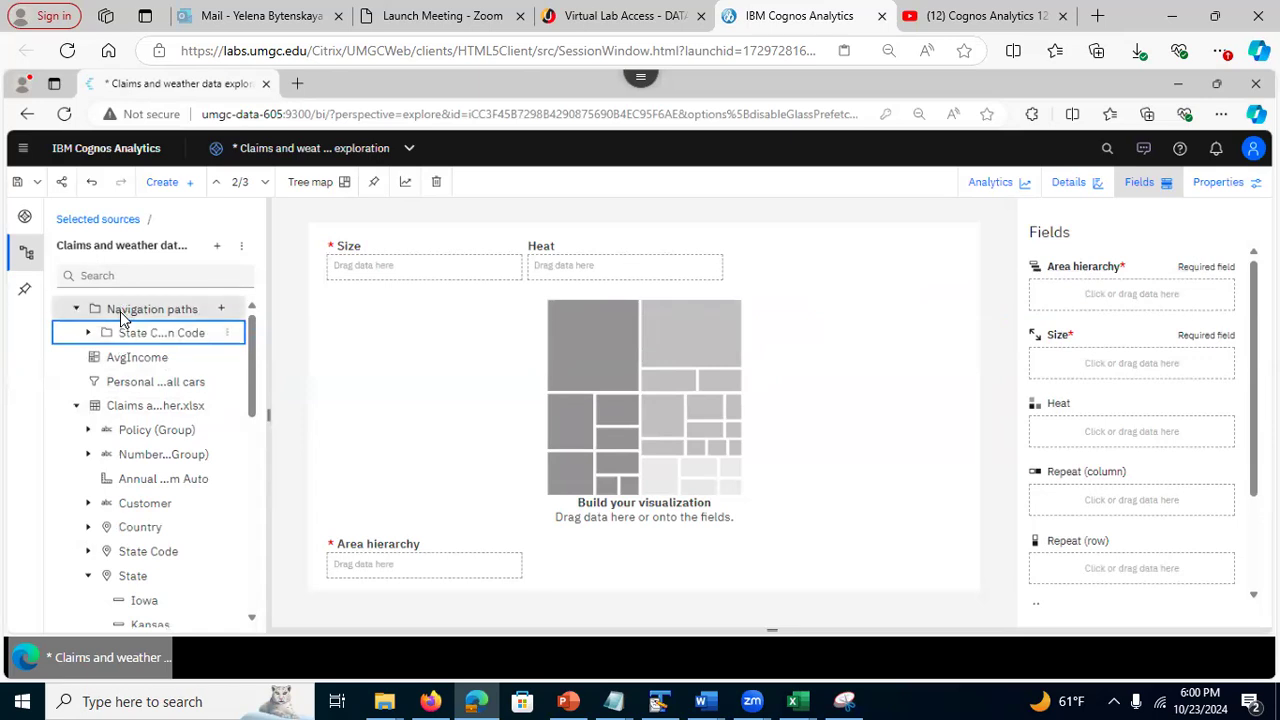
{"action": "left_click", "coordinate": [87, 339]}
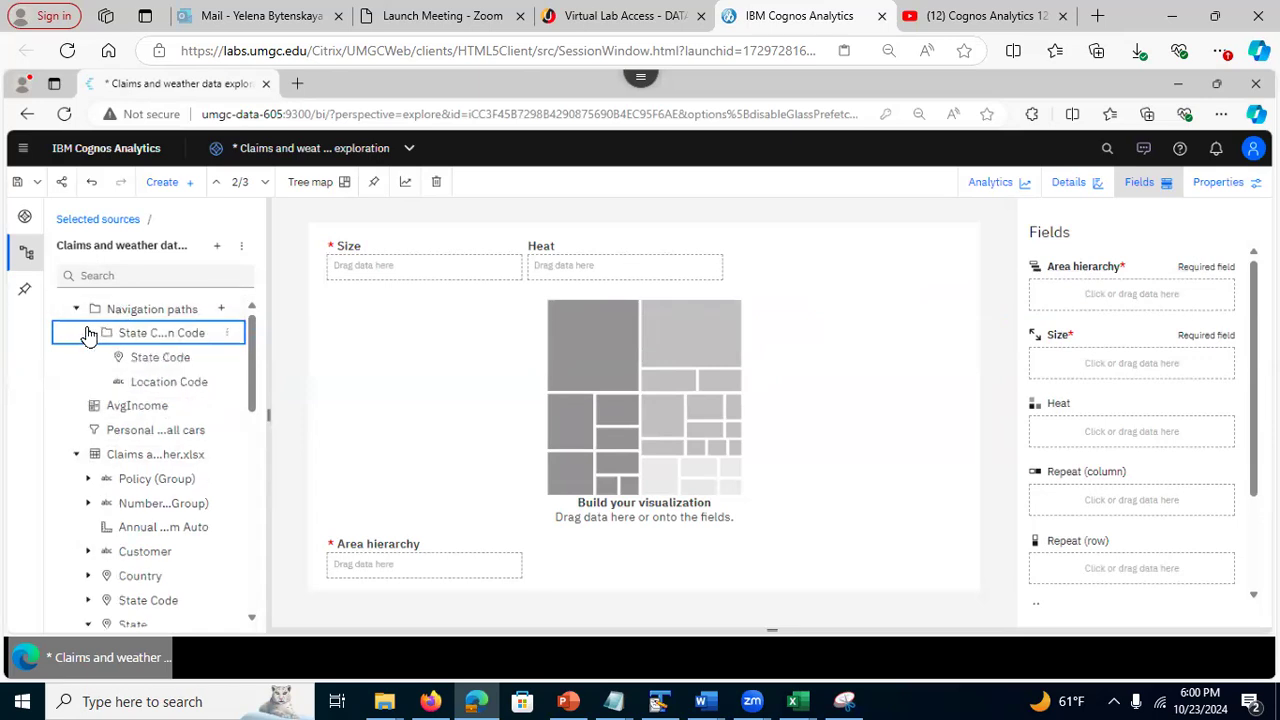
{"action": "left_click", "coordinate": [155, 364]}
{"action": "left_click_drag", "start_coordinate": [157, 365], "coordinate": [1050, 277]}
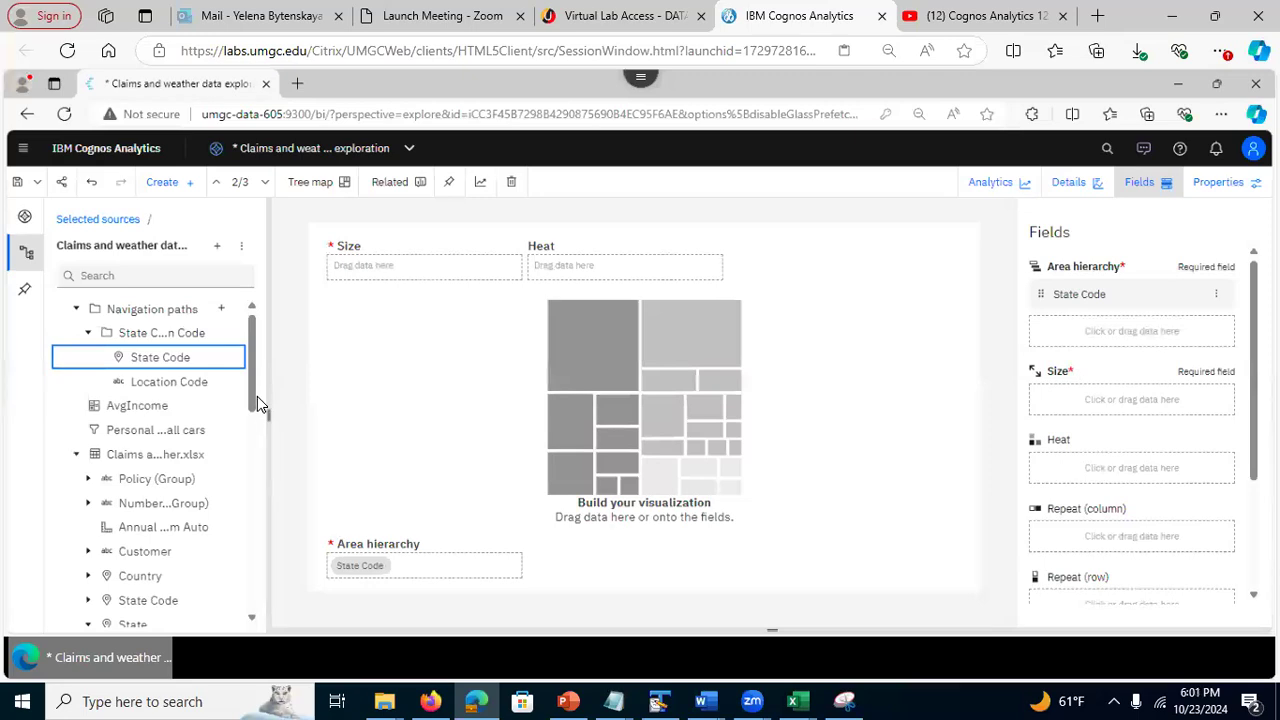
Assign Customer as the tree map's size and hide the field settings to enlarge the chart
{"action": "scroll", "coordinate": [230, 415], "scroll_direction": "down", "scroll_amount": 1}
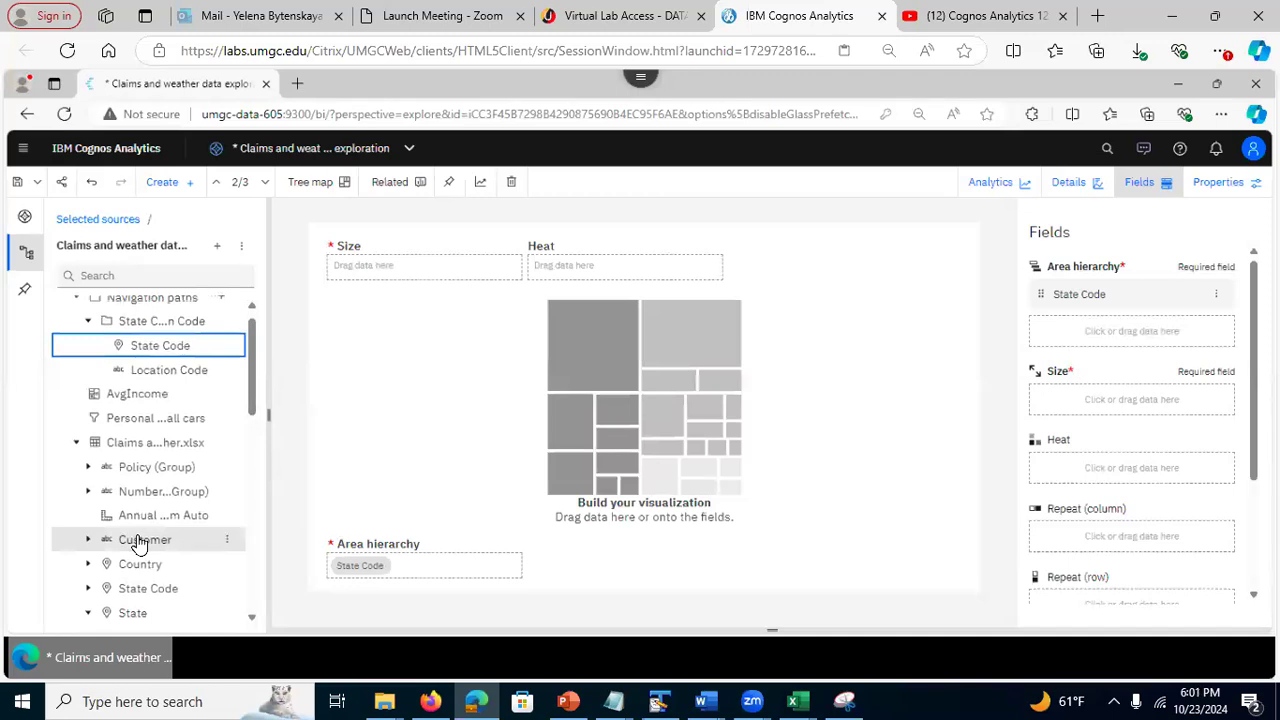
{"action": "left_click_drag", "start_coordinate": [145, 540], "coordinate": [1036, 396]}
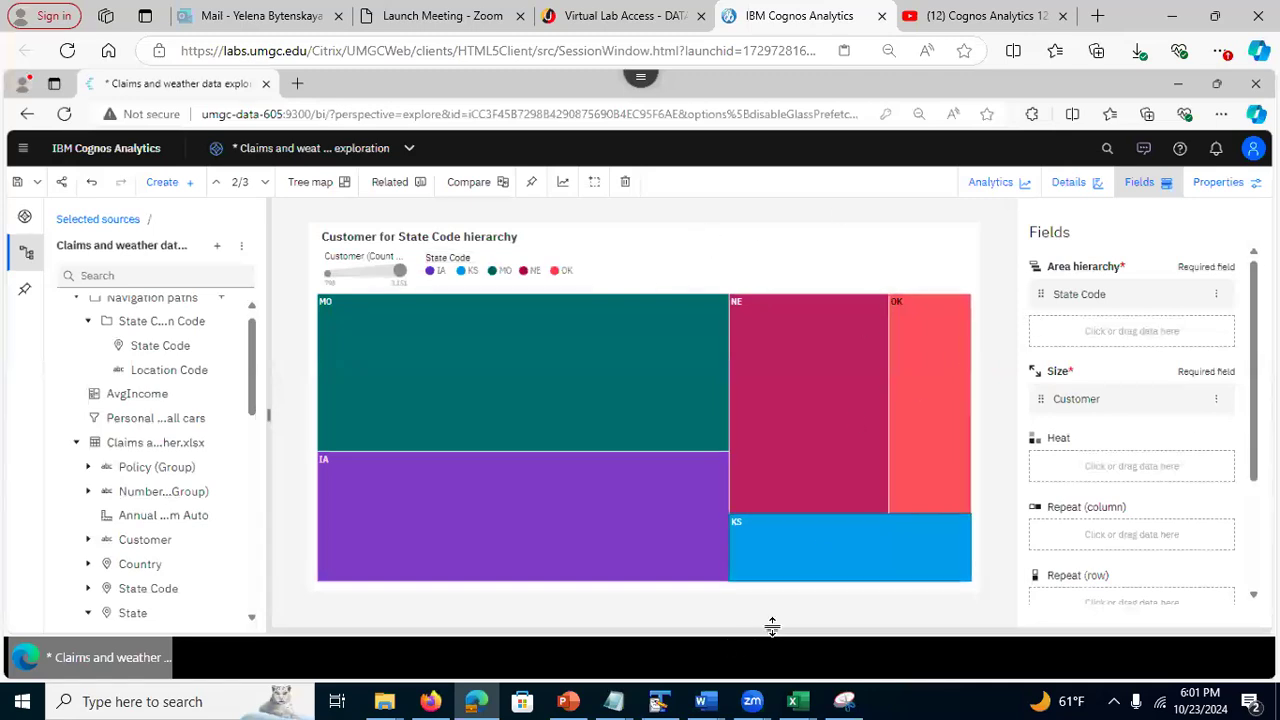
{"action": "left_click", "coordinate": [1158, 200]}
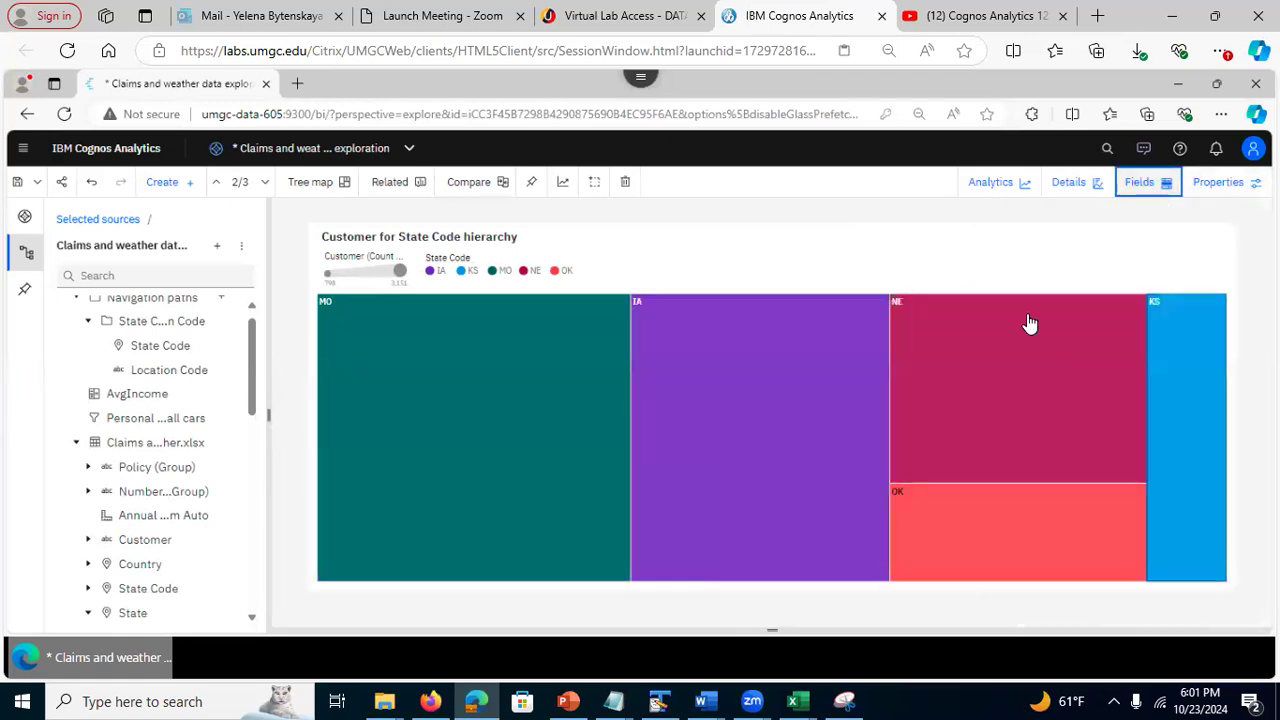
View the tree map's underlying visualization data, hide it again, and check the actions available for the MO area
{"action": "left_click", "coordinate": [772, 632]}
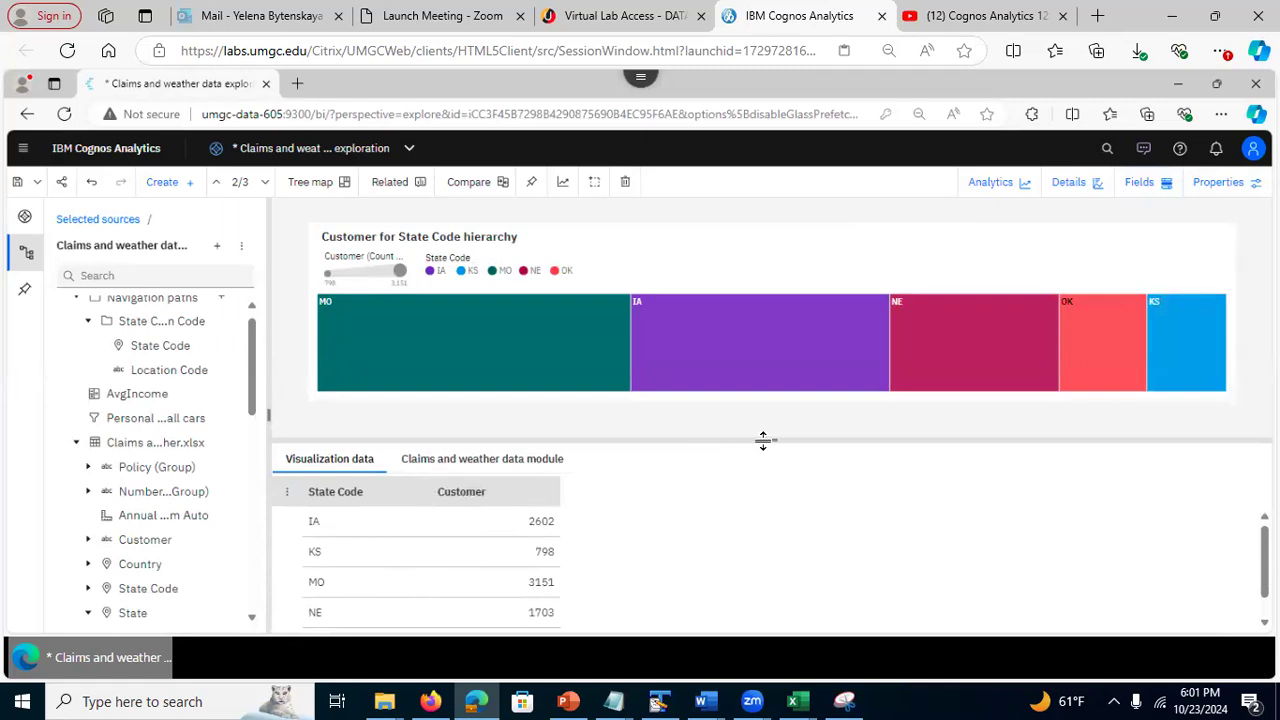
{"action": "left_click_drag", "start_coordinate": [773, 442], "coordinate": [868, 649]}
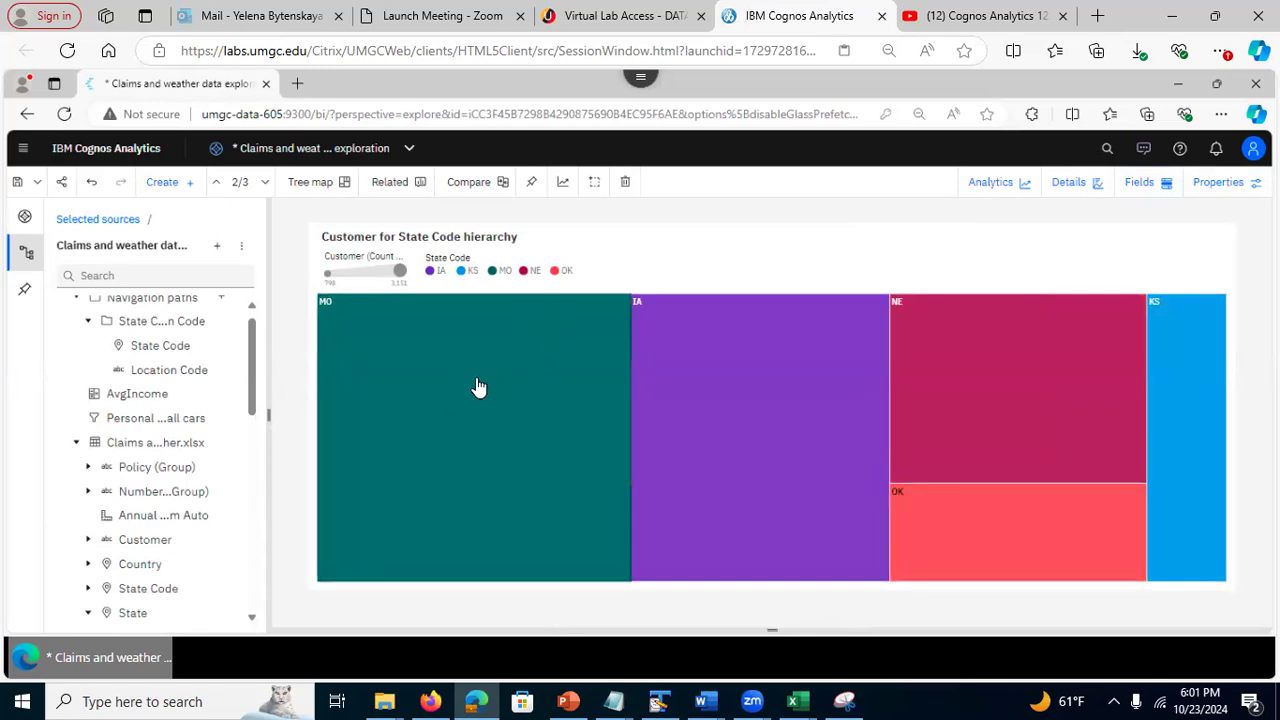
{"action": "right_click", "coordinate": [385, 377]}
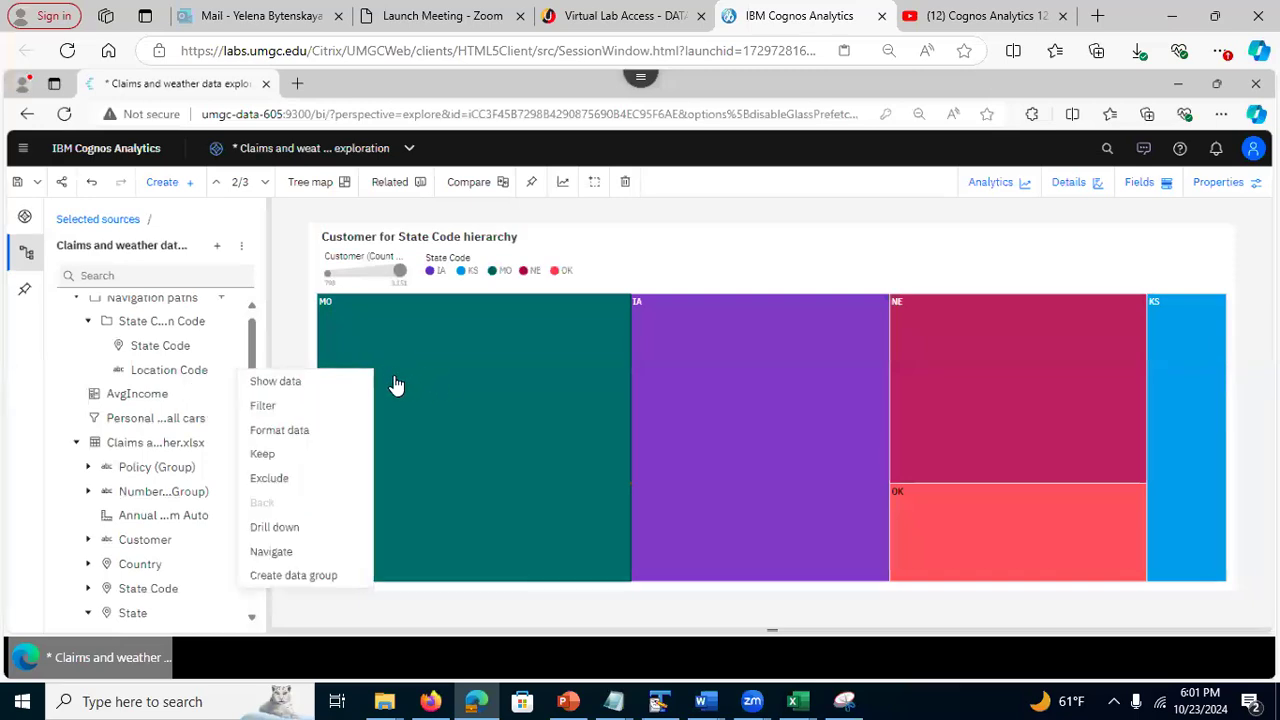
{"action": "left_click", "coordinate": [440, 405]}
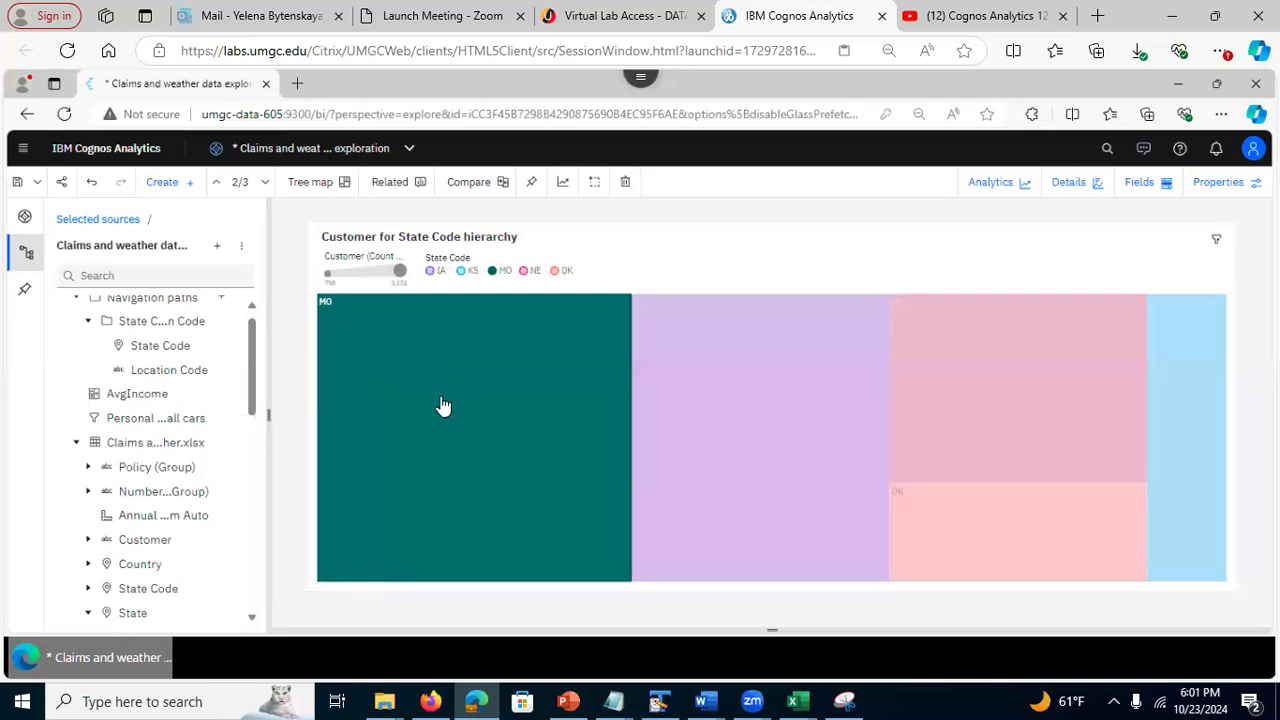
Drill down from the tree map's MO area to its location codes and show the underlying visualization data
{"action": "right_click", "coordinate": [445, 410]}
{"action": "right_click", "coordinate": [480, 423]}
{"action": "left_click", "coordinate": [481, 423]}
{"action": "right_click", "coordinate": [482, 423]}
{"action": "left_click", "coordinate": [550, 360]}
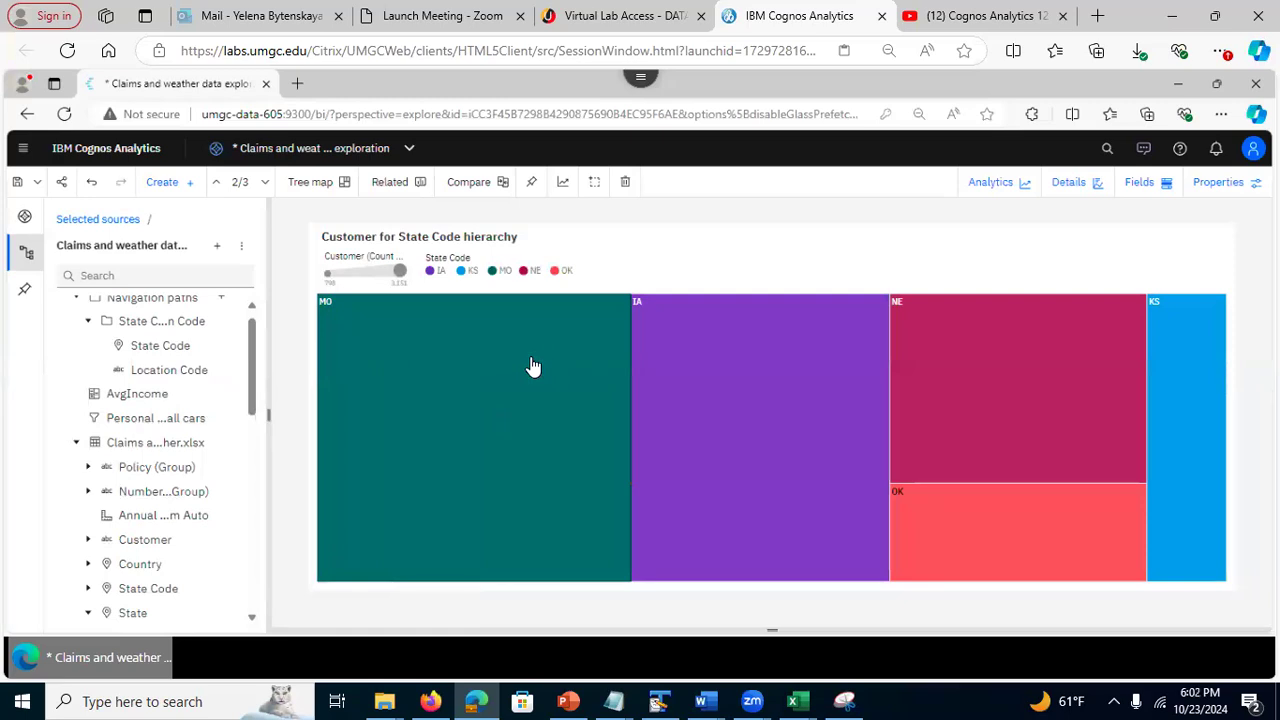
{"action": "left_click", "coordinate": [462, 390]}
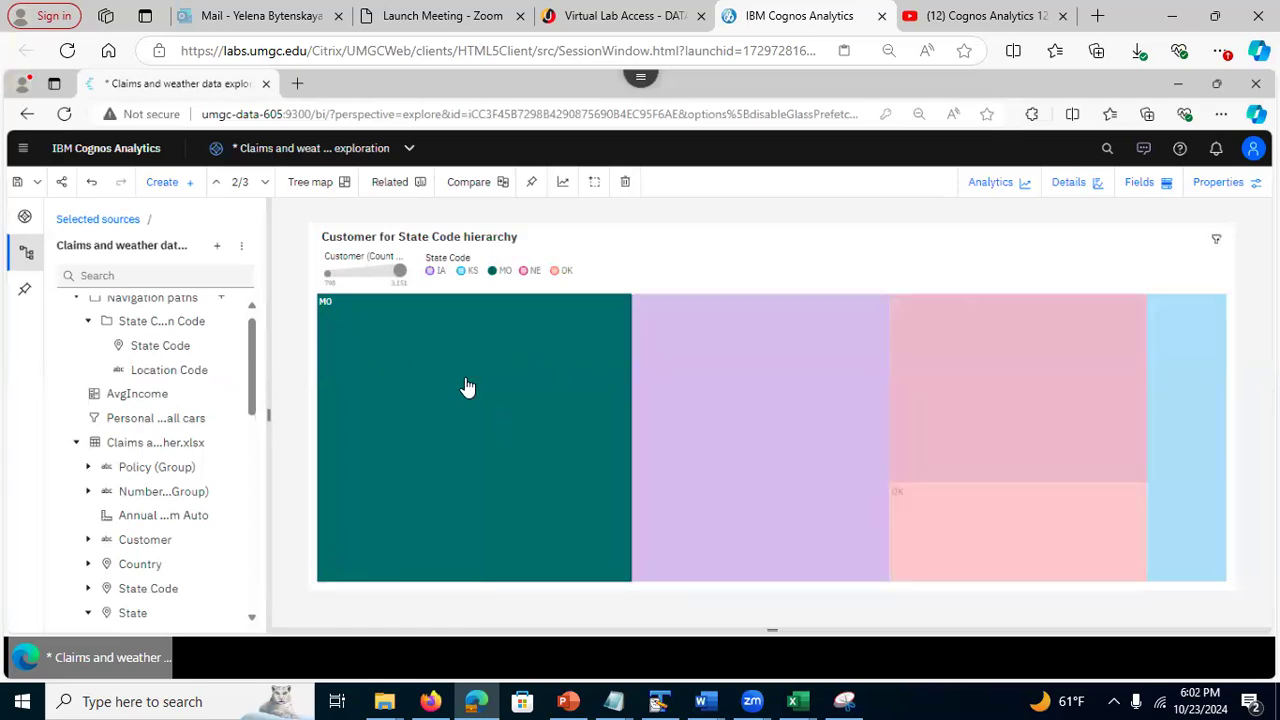
{"action": "right_click", "coordinate": [467, 387]}
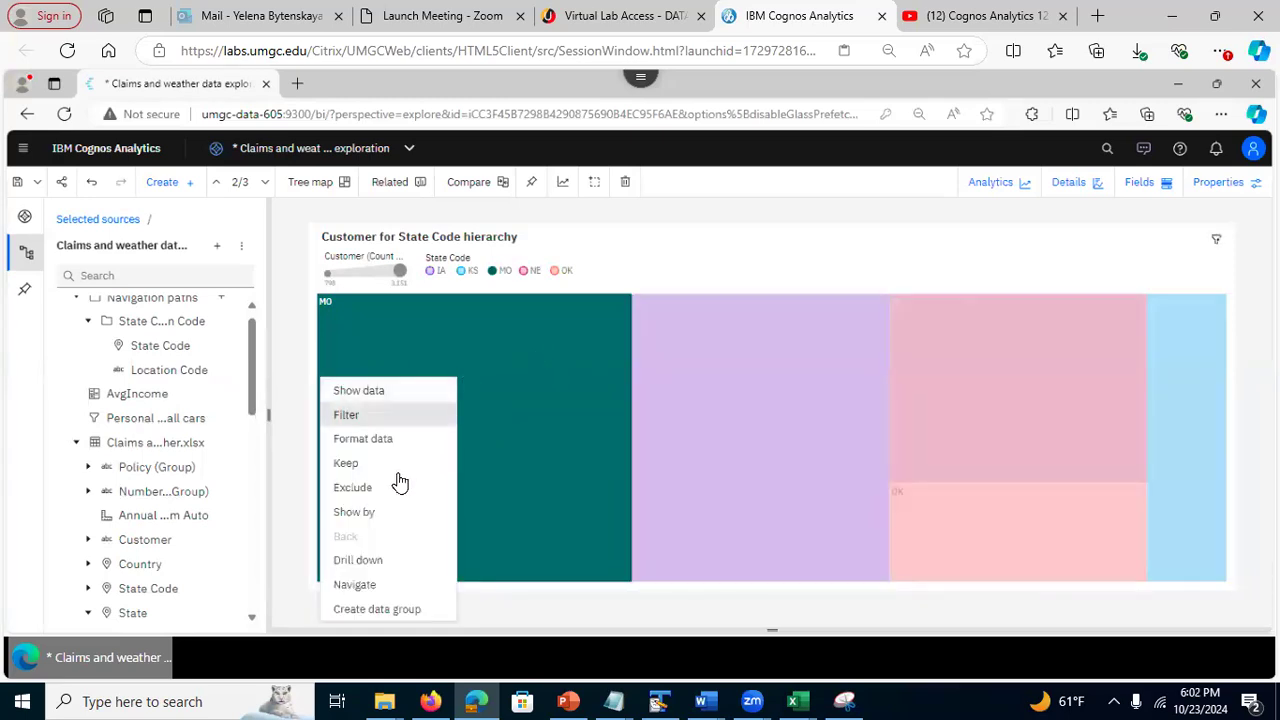
{"action": "left_click", "coordinate": [357, 561]}
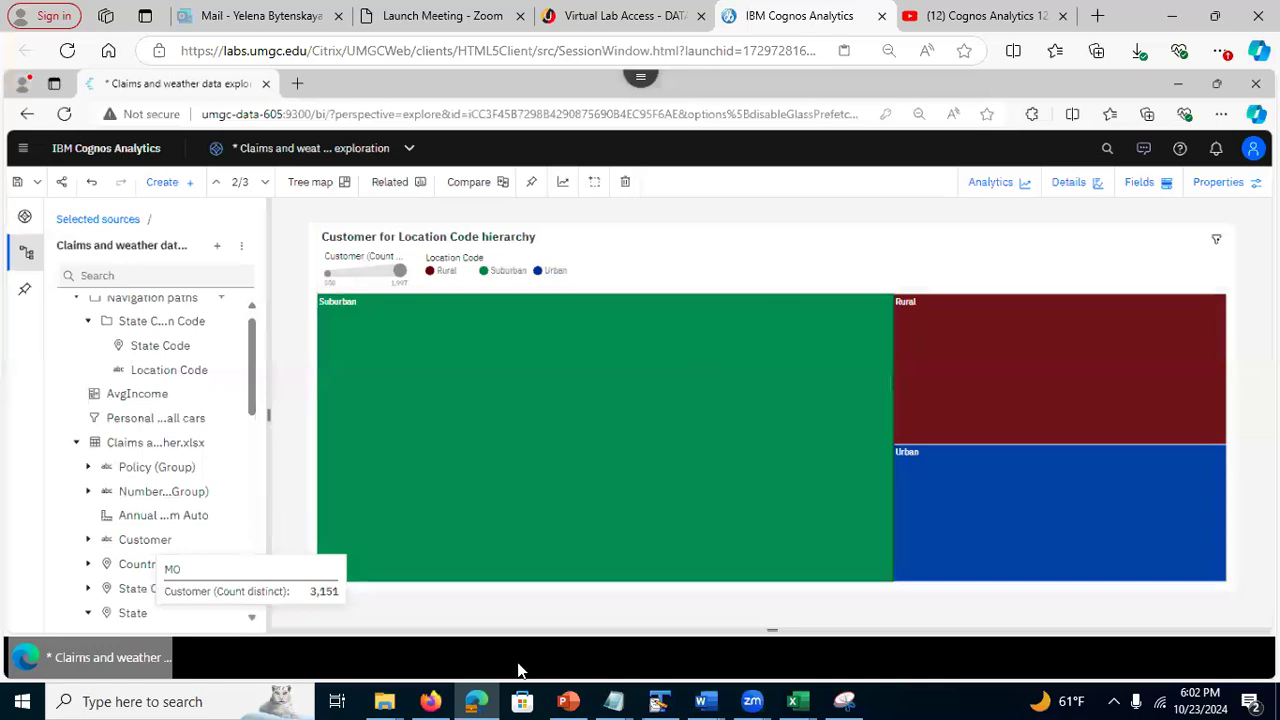
{"action": "left_click", "coordinate": [772, 632]}
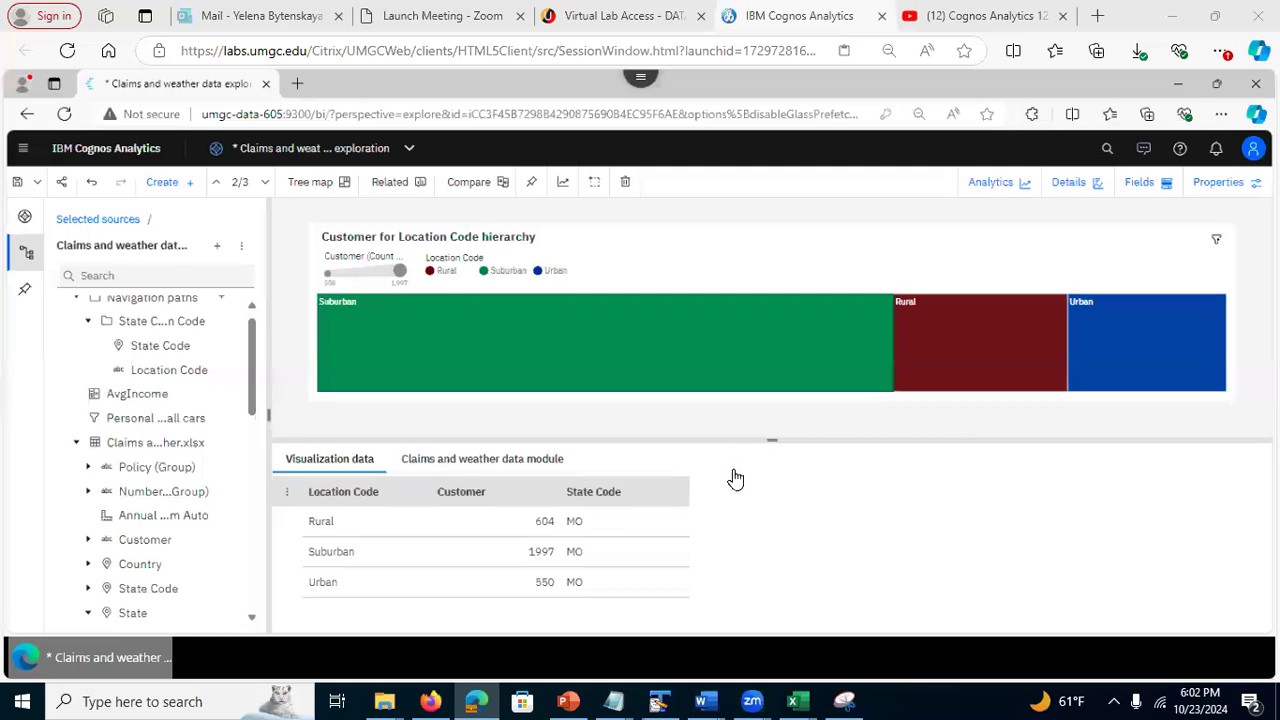
Switch to YouTube, look through the Cognos Analytics 12 how-to playlist from end to end, and return to Cognos Analytics
{"action": "left_click", "coordinate": [990, 15]}
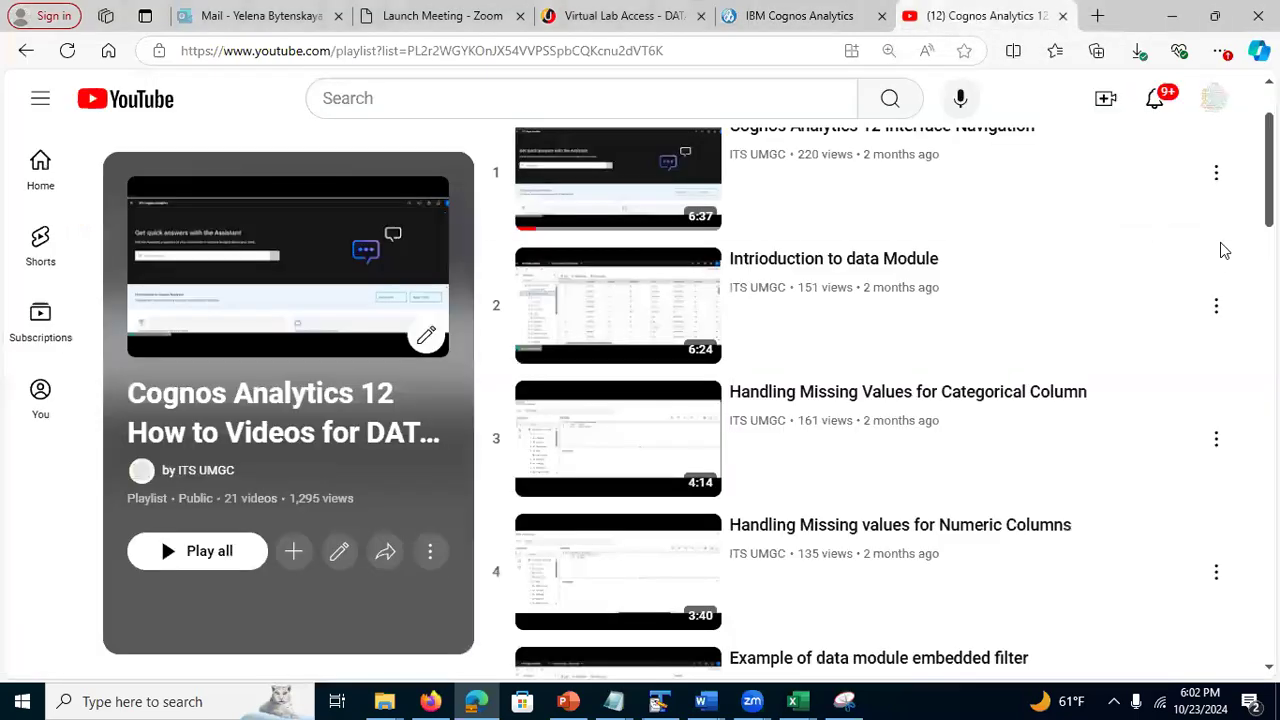
{"action": "scroll", "coordinate": [161, 537], "scroll_direction": "down", "scroll_amount": 20}
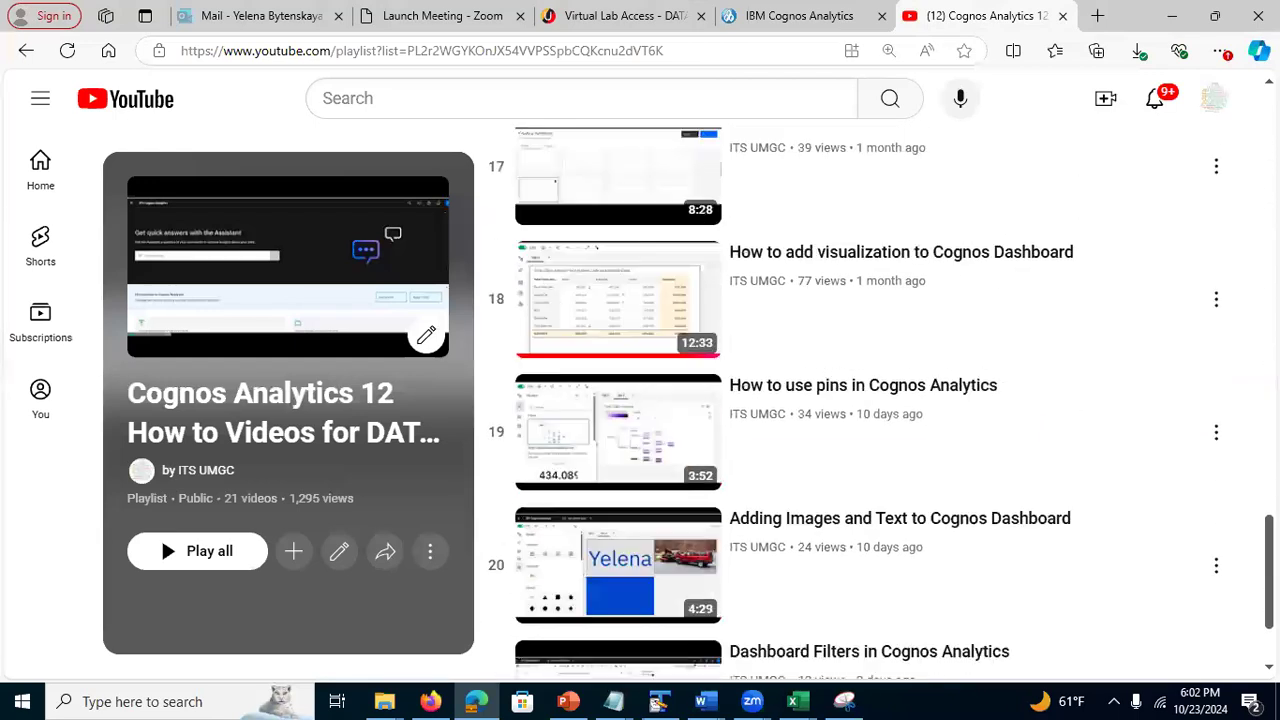
{"action": "scroll", "coordinate": [161, 537], "scroll_direction": "up", "scroll_amount": 4}
{"action": "scroll", "coordinate": [161, 537], "scroll_direction": "down", "scroll_amount": 2}
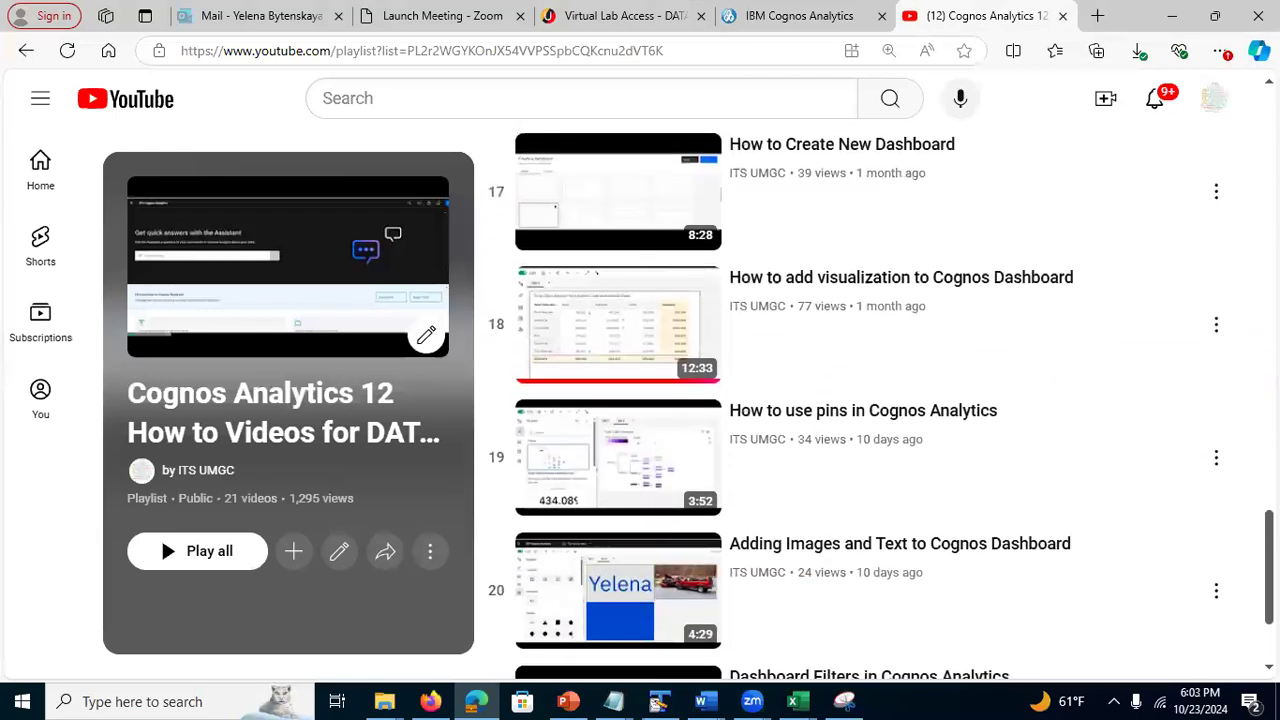
{"action": "scroll", "coordinate": [161, 537], "scroll_direction": "up", "scroll_amount": 20}
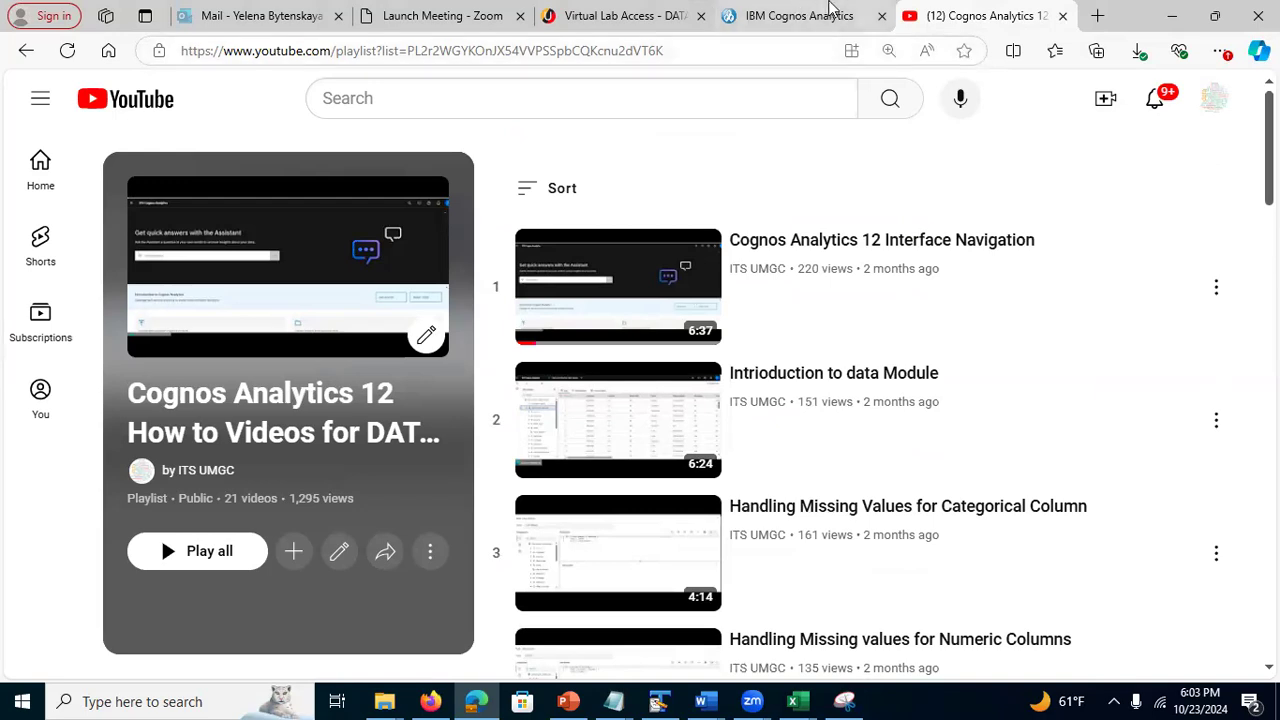
{"action": "mouse_move", "coordinate": [775, 15]}
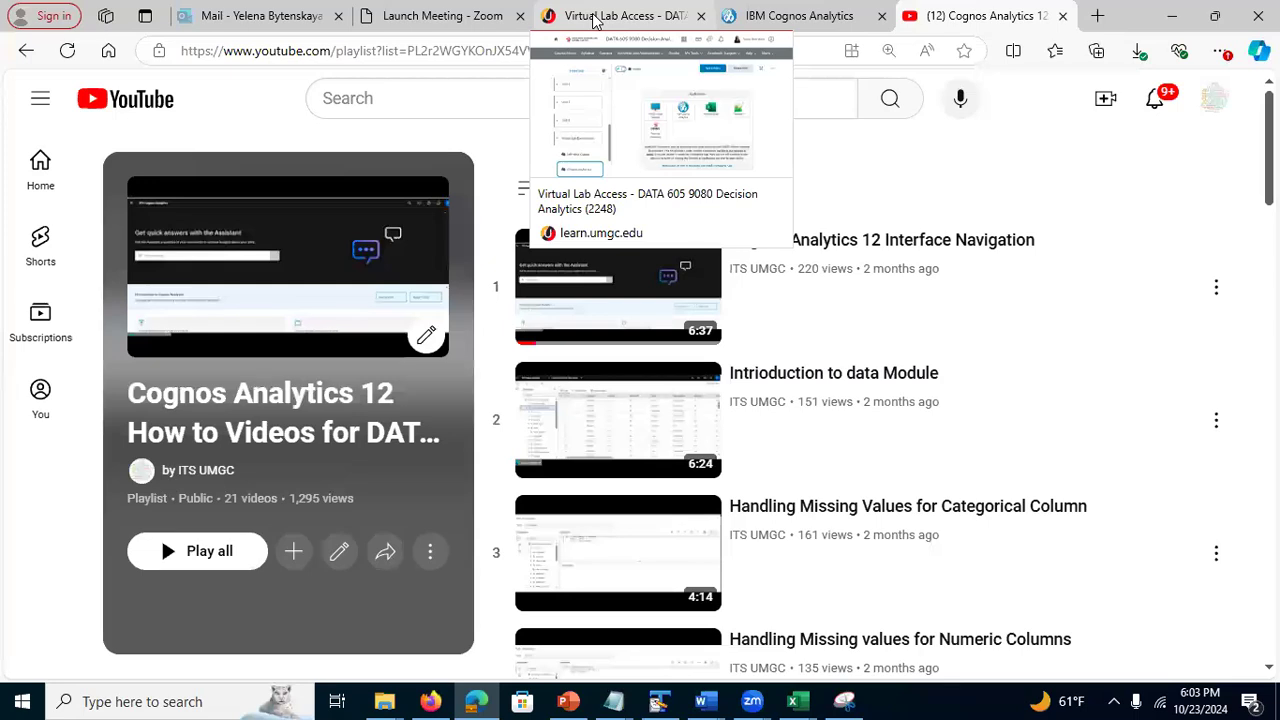
{"action": "left_click", "coordinate": [797, 14]}
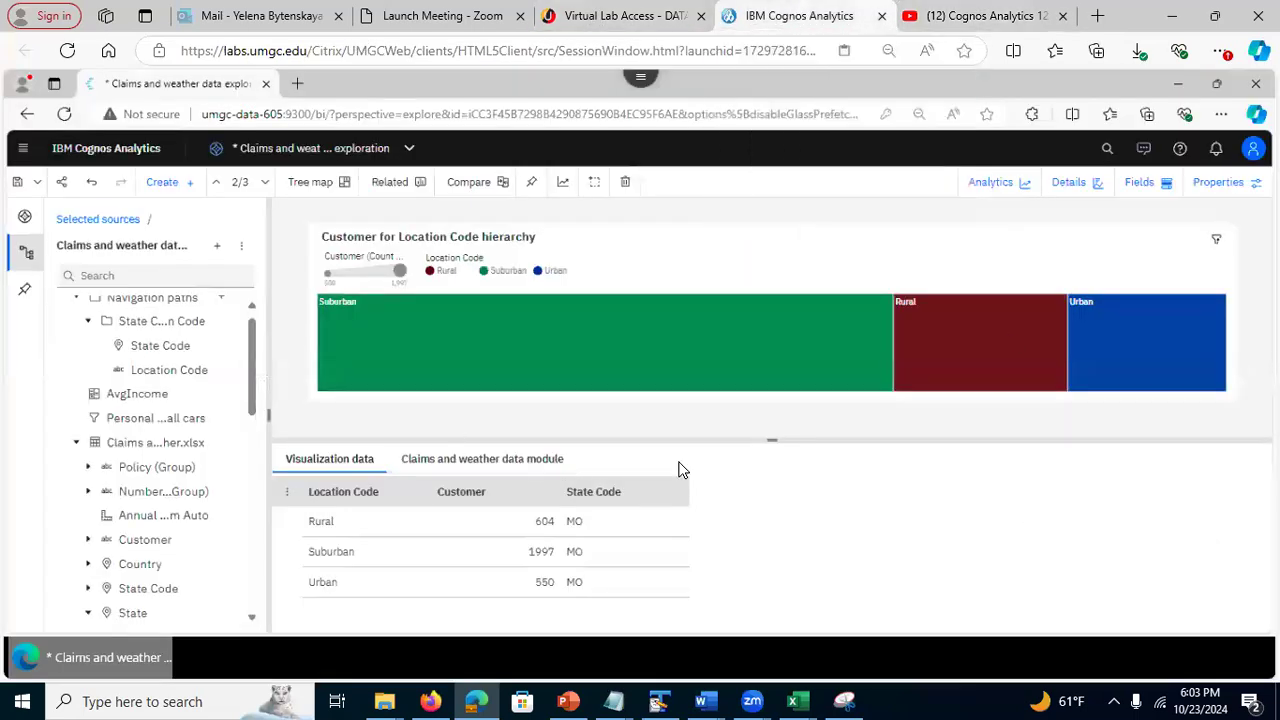
Hide the visualization data and navigate from the Suburban area back to the State Code column of the navigation path
{"action": "left_click", "coordinate": [774, 438]}
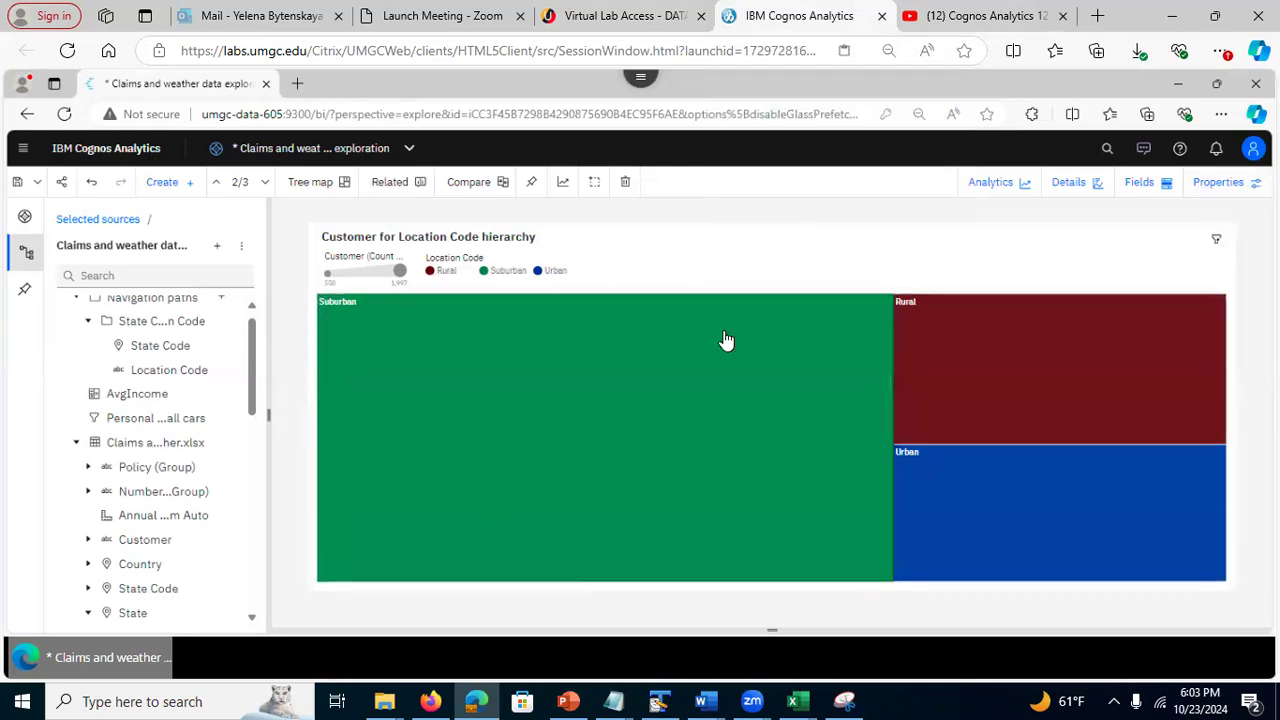
{"action": "right_click", "coordinate": [471, 374]}
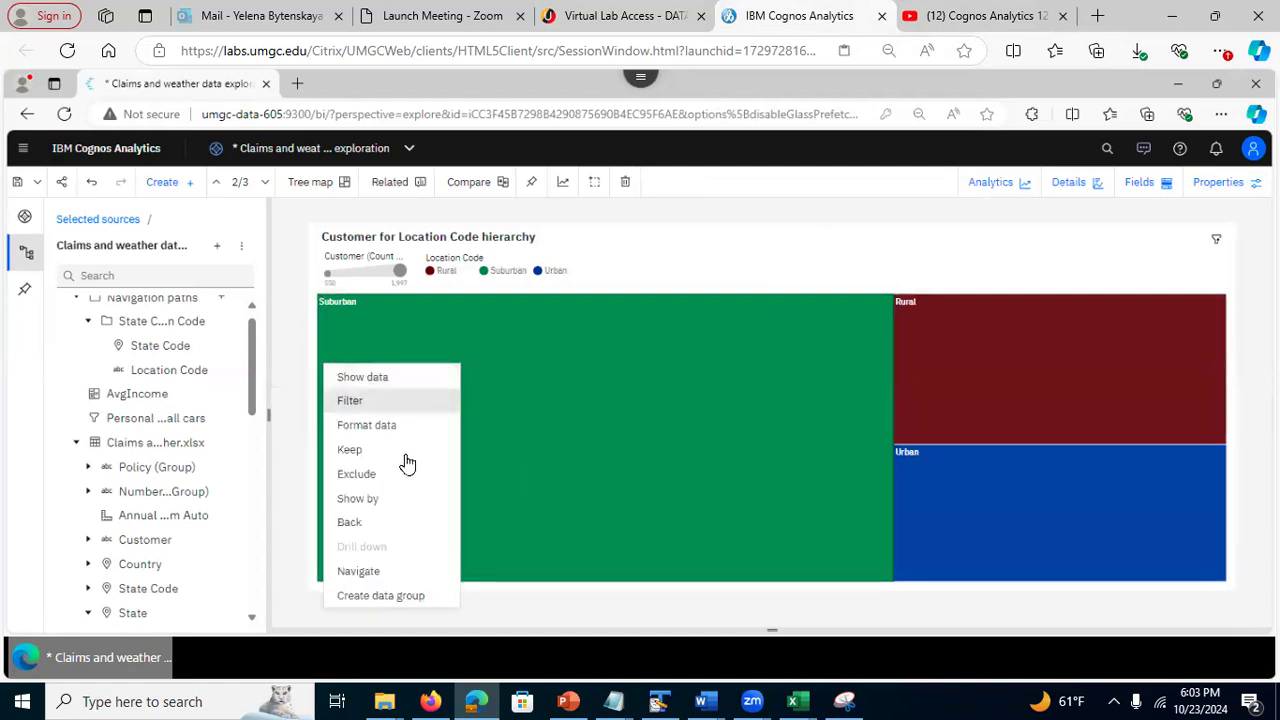
{"action": "left_click", "coordinate": [365, 572]}
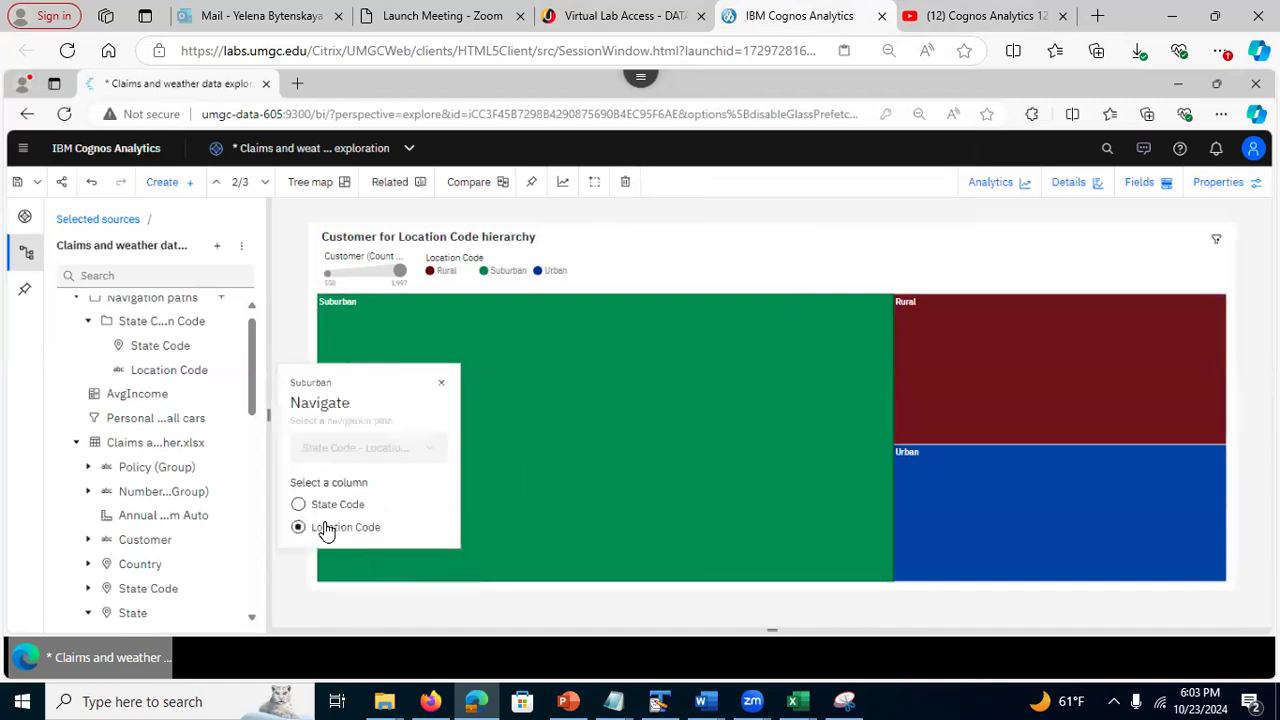
{"action": "left_click", "coordinate": [300, 506]}
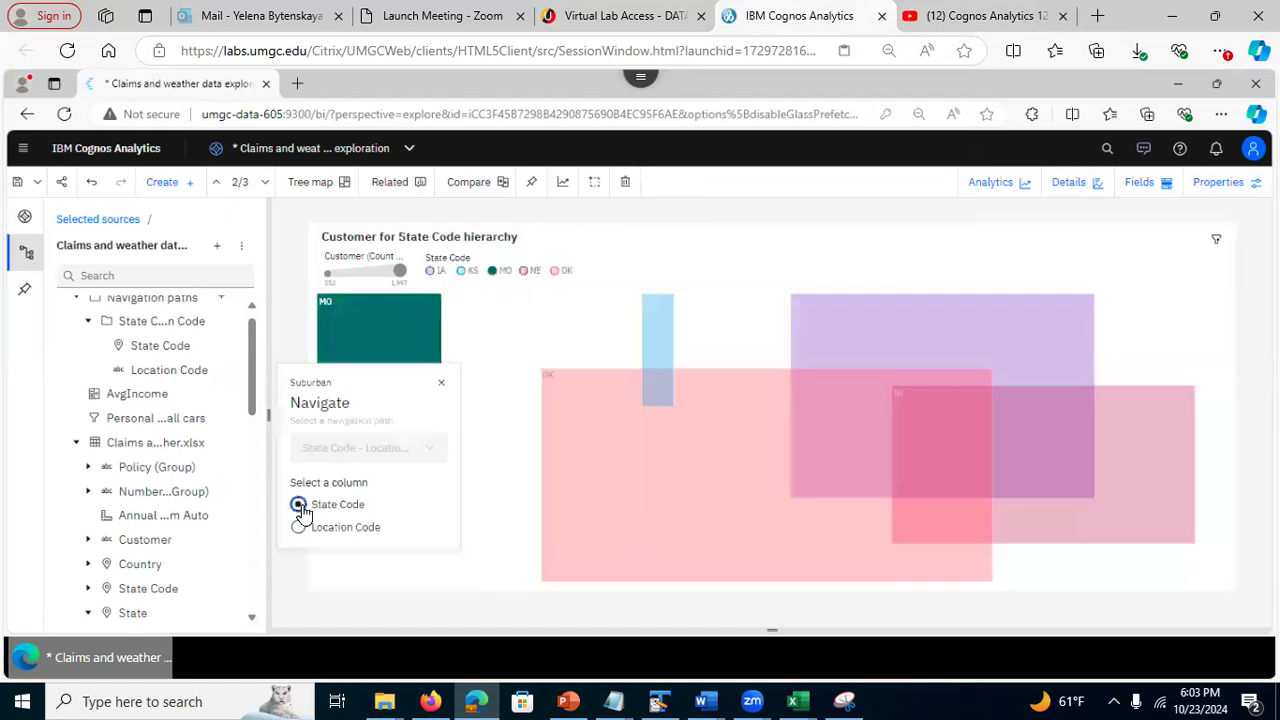
{"action": "left_click", "coordinate": [785, 257]}
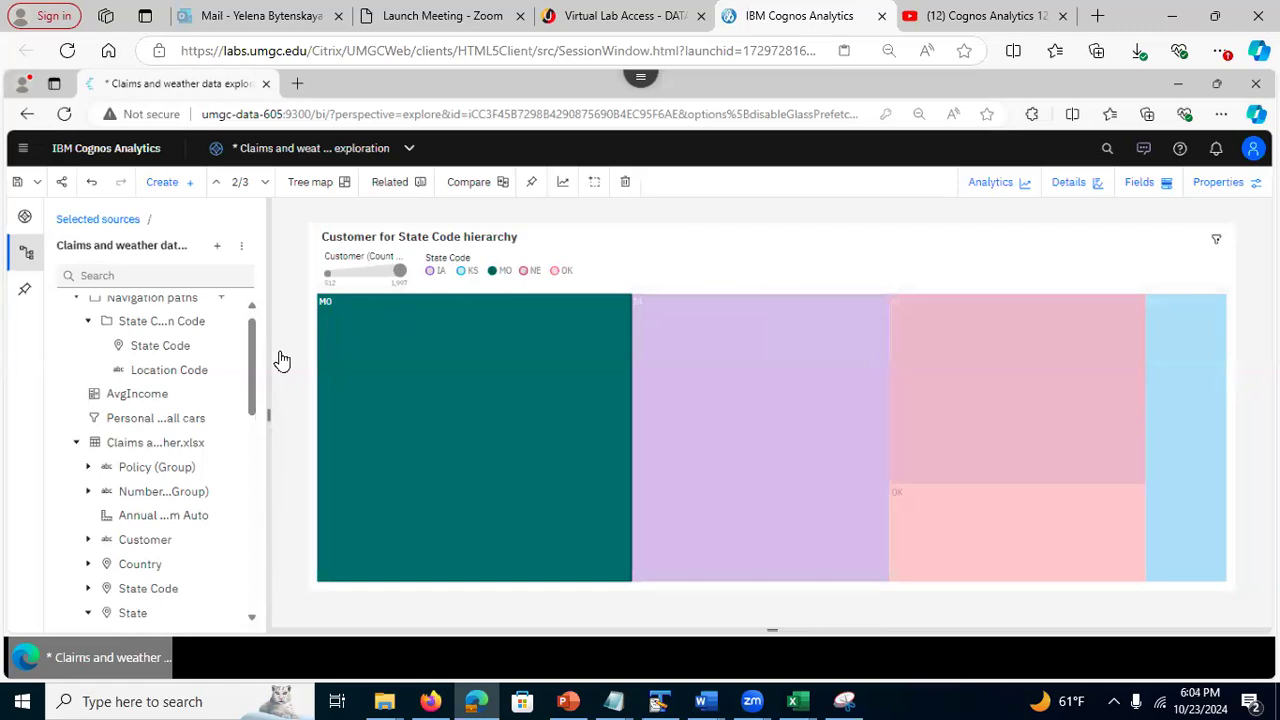
Review the exploration's cards by viewing the Data relationships card and the Total Claim Amount card
{"action": "left_click_drag", "start_coordinate": [255, 354], "coordinate": [280, 252]}
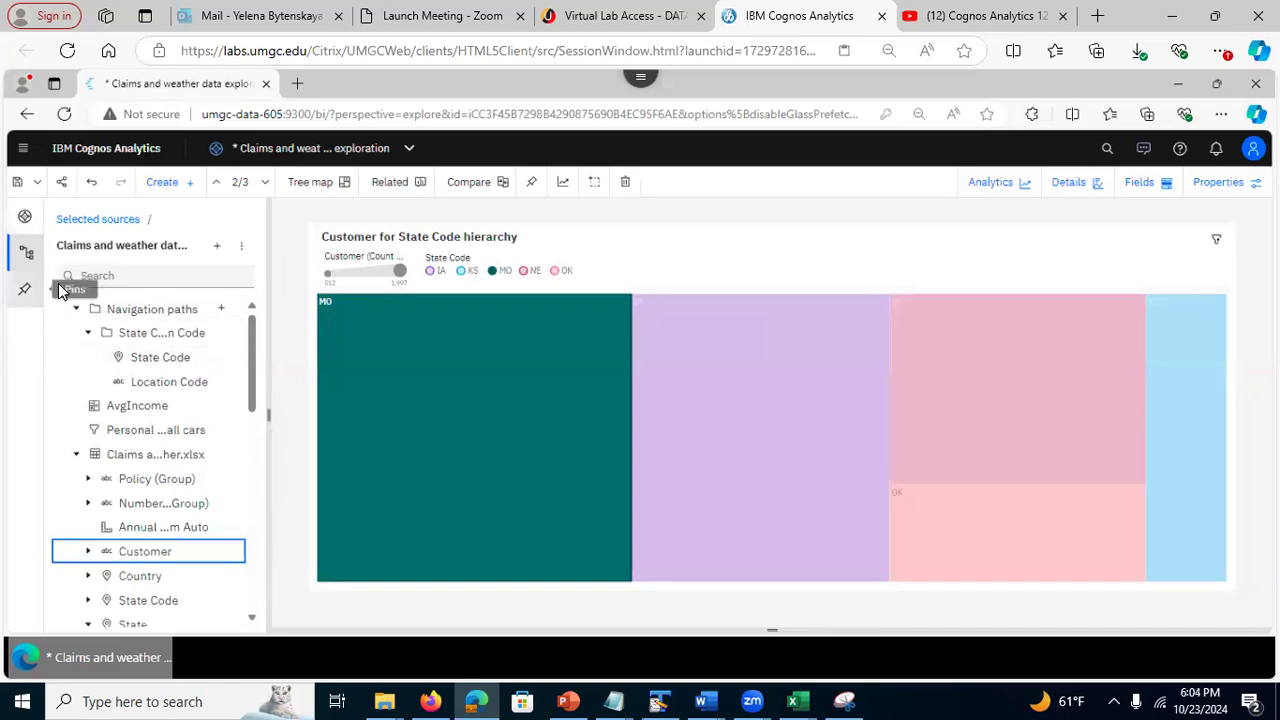
{"action": "left_click", "coordinate": [25, 216]}
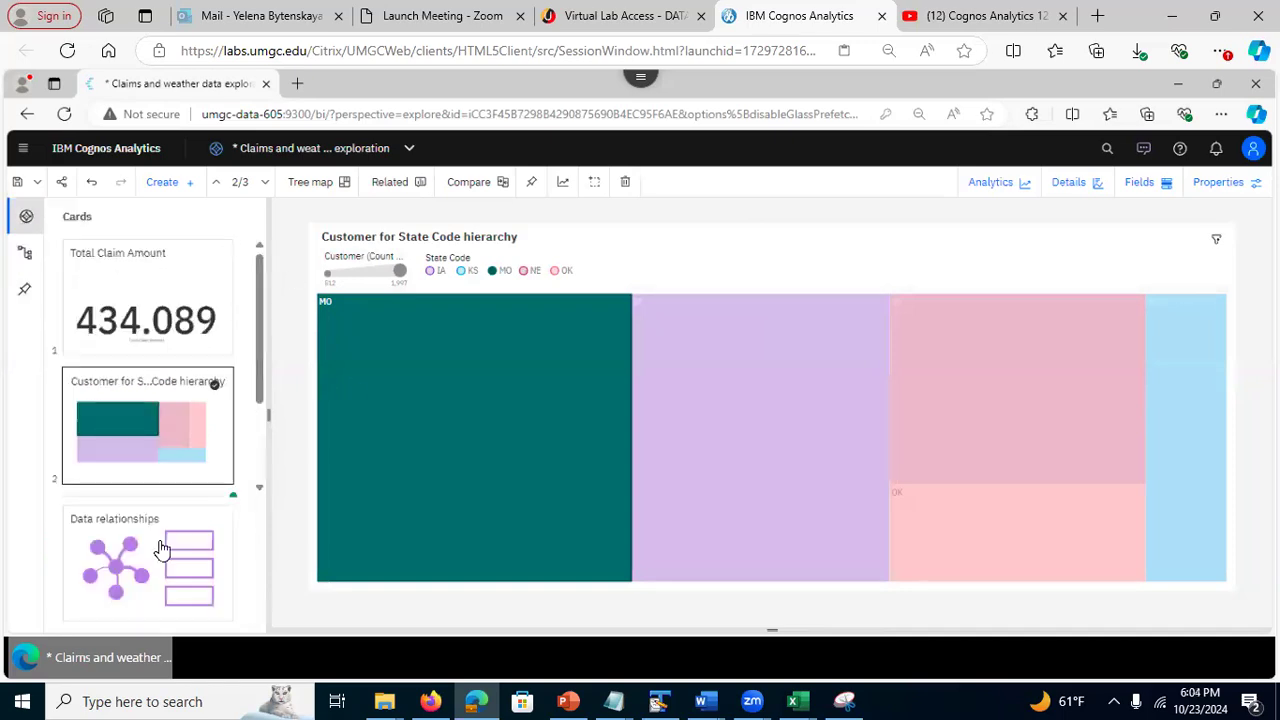
{"action": "left_click", "coordinate": [138, 578]}
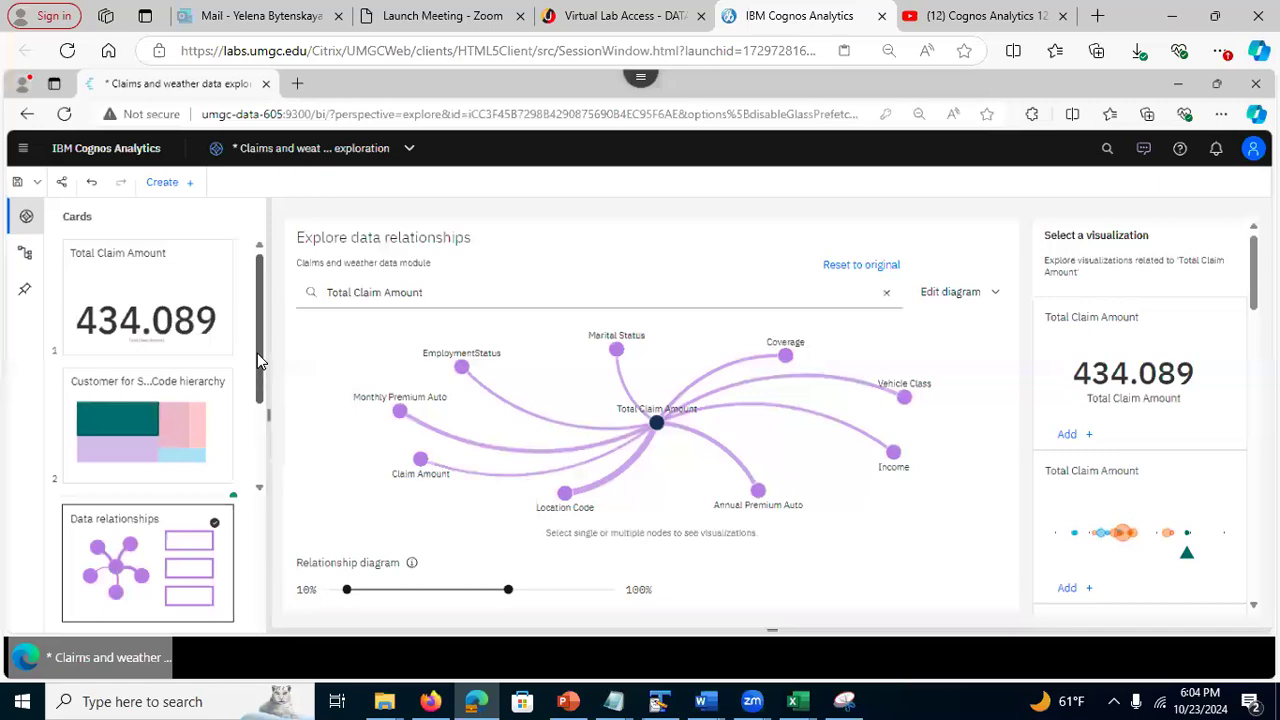
{"action": "left_click", "coordinate": [203, 270]}
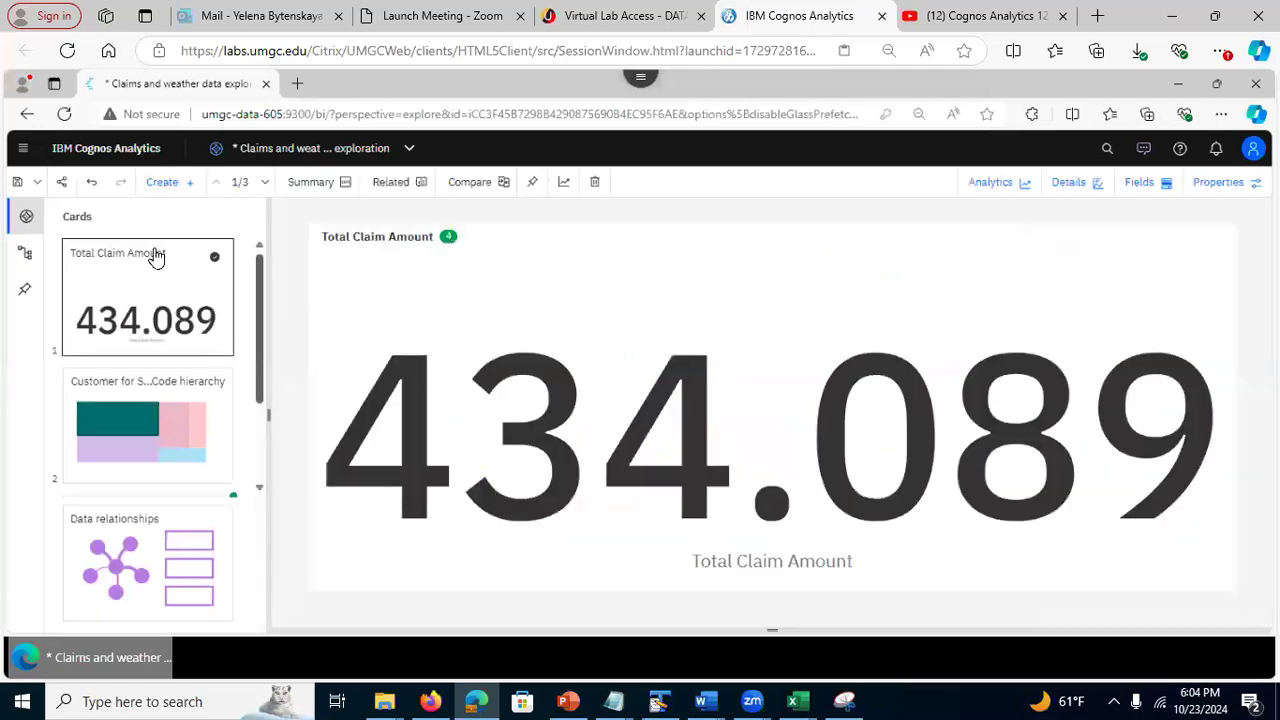
Create a new single visualization card with Spiral as its type and dismiss the stray file upload dialog
{"action": "left_click", "coordinate": [165, 185]}
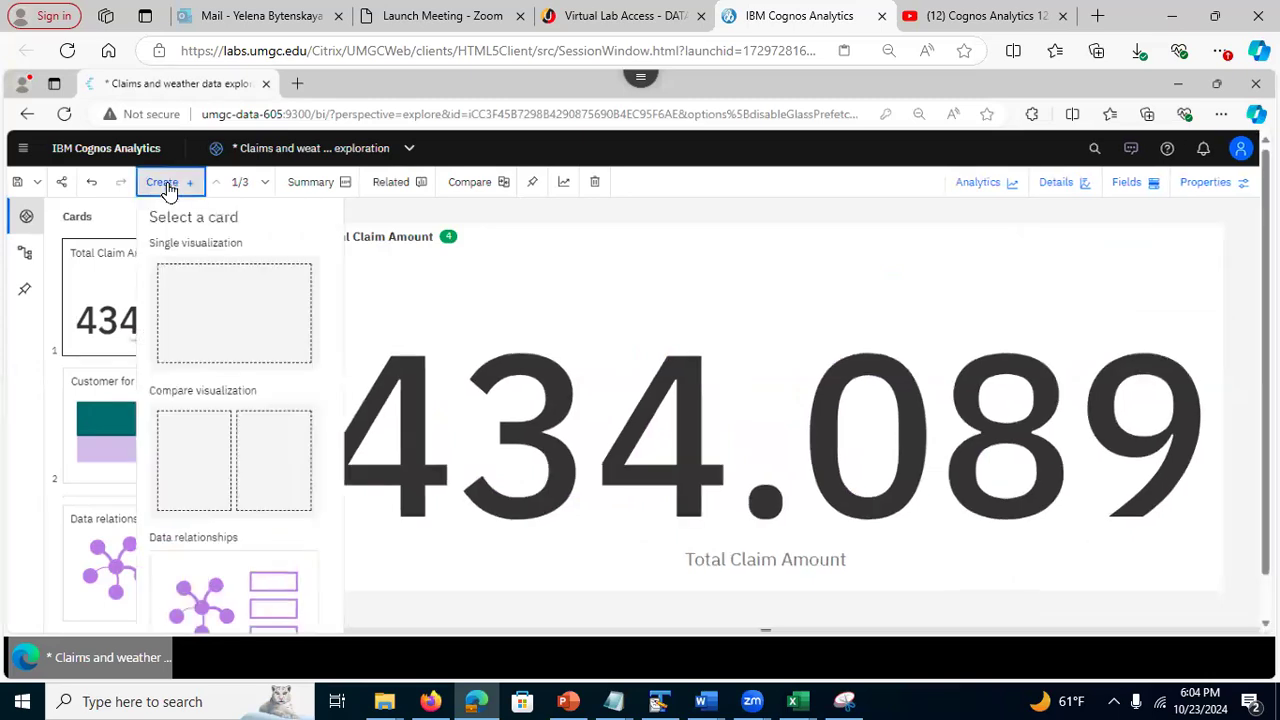
{"action": "left_click", "coordinate": [222, 316]}
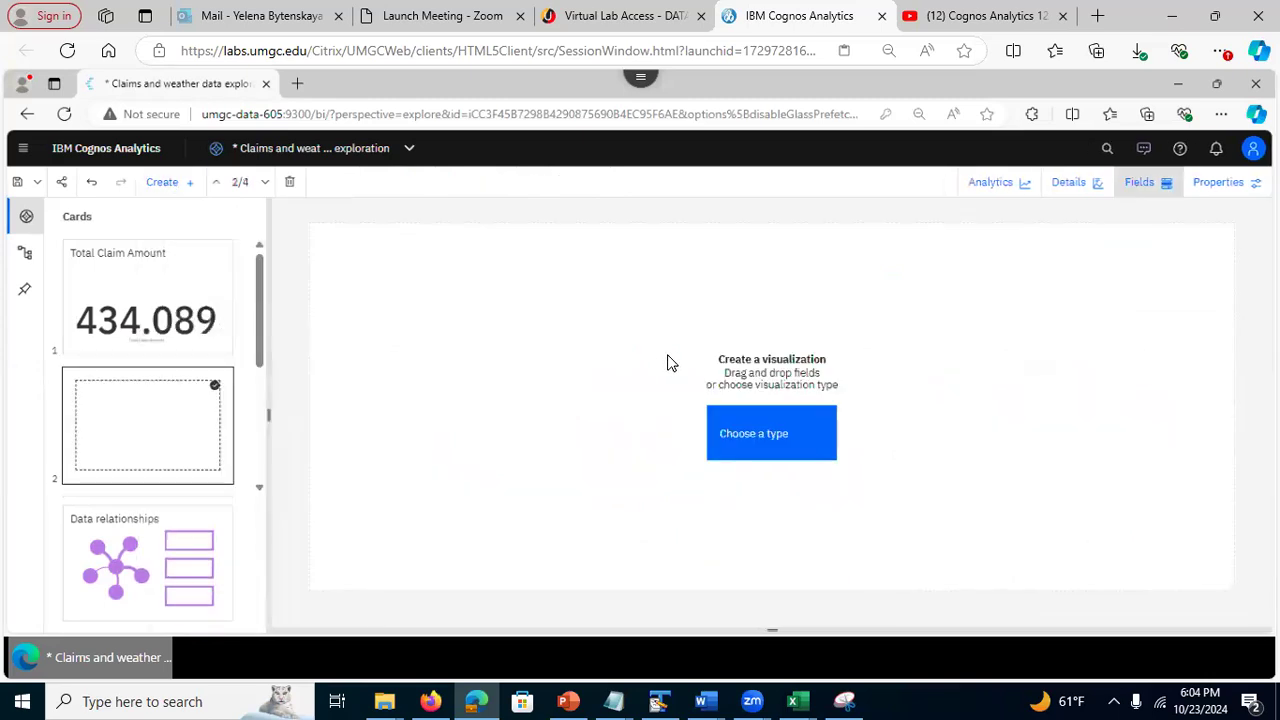
{"action": "left_click", "coordinate": [789, 437]}
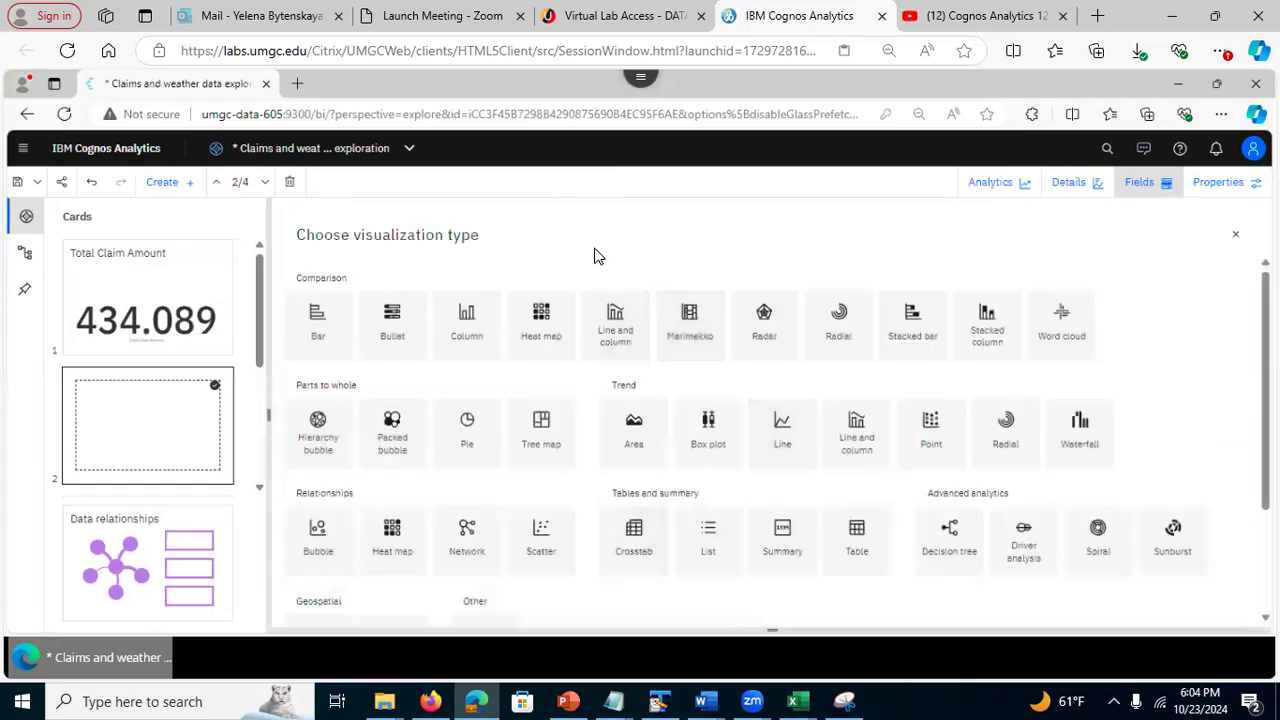
{"action": "left_click", "coordinate": [1097, 553]}
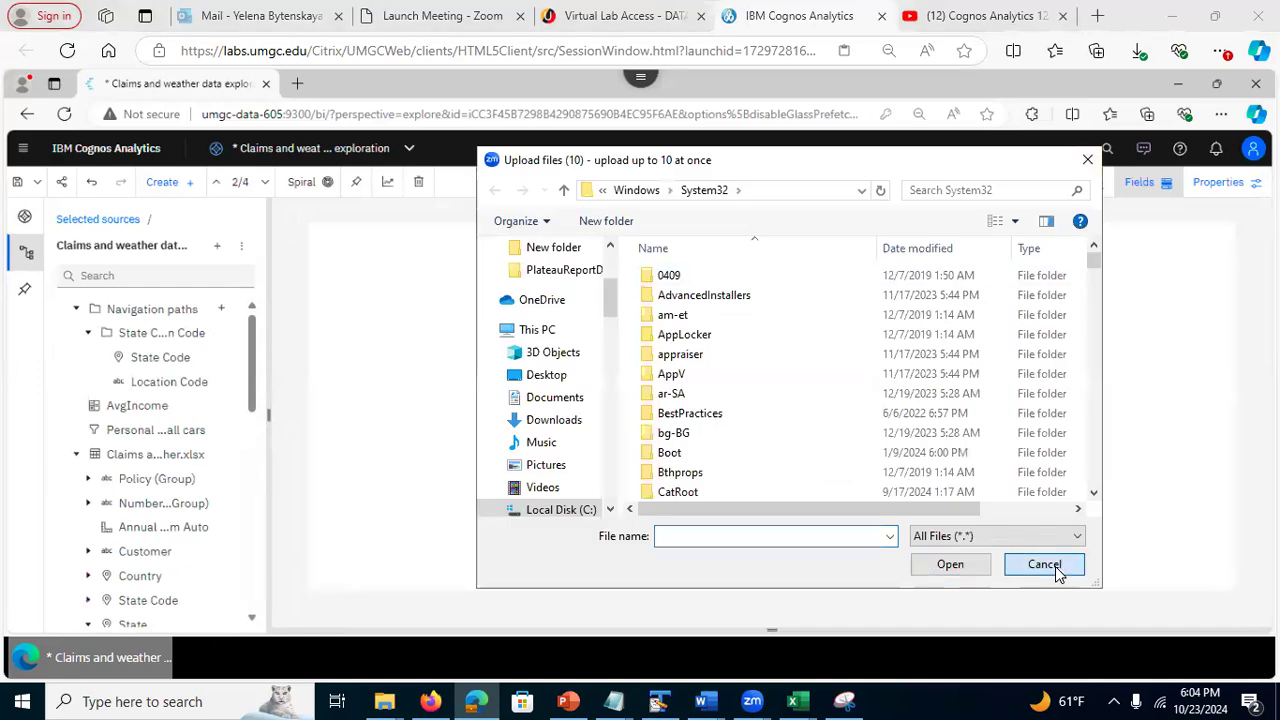
{"action": "left_click", "coordinate": [1045, 564]}
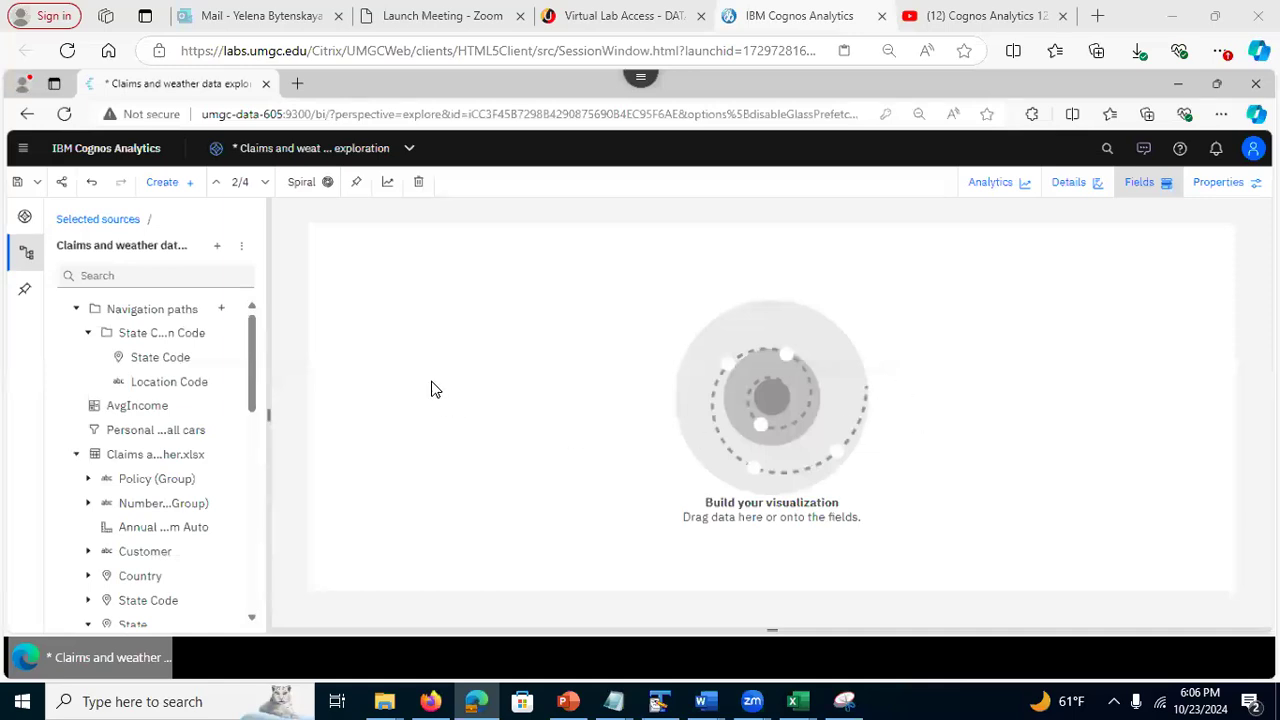
Show the spiral's field settings and assign Total Claim Amount as its target
{"action": "left_click_drag", "start_coordinate": [255, 377], "coordinate": [265, 580]}
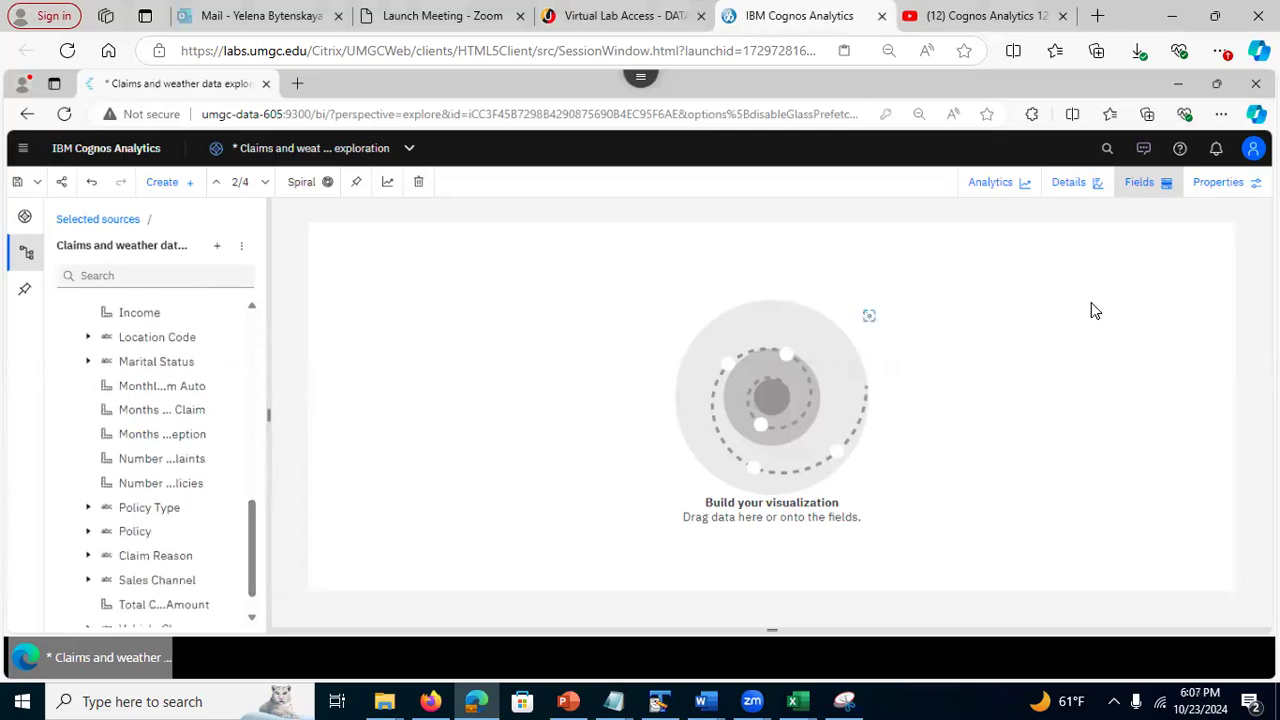
{"action": "left_click", "coordinate": [1145, 185]}
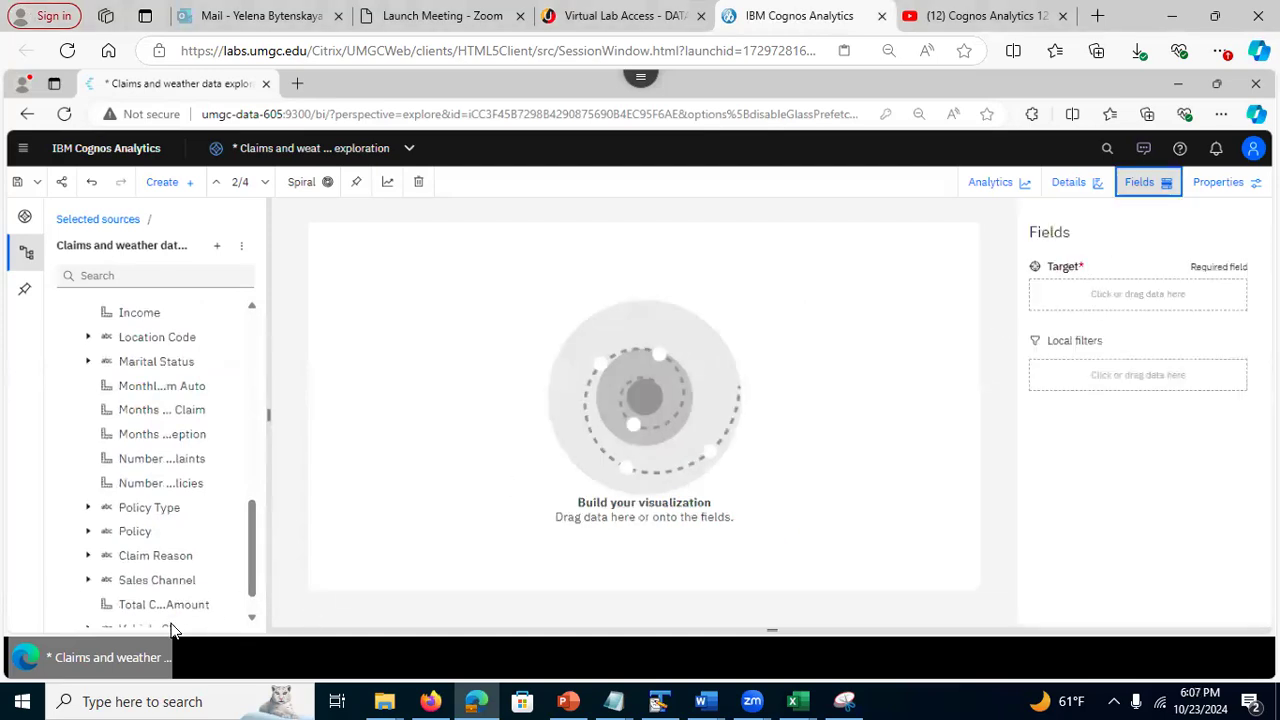
{"action": "left_click_drag", "start_coordinate": [163, 604], "coordinate": [1041, 302]}
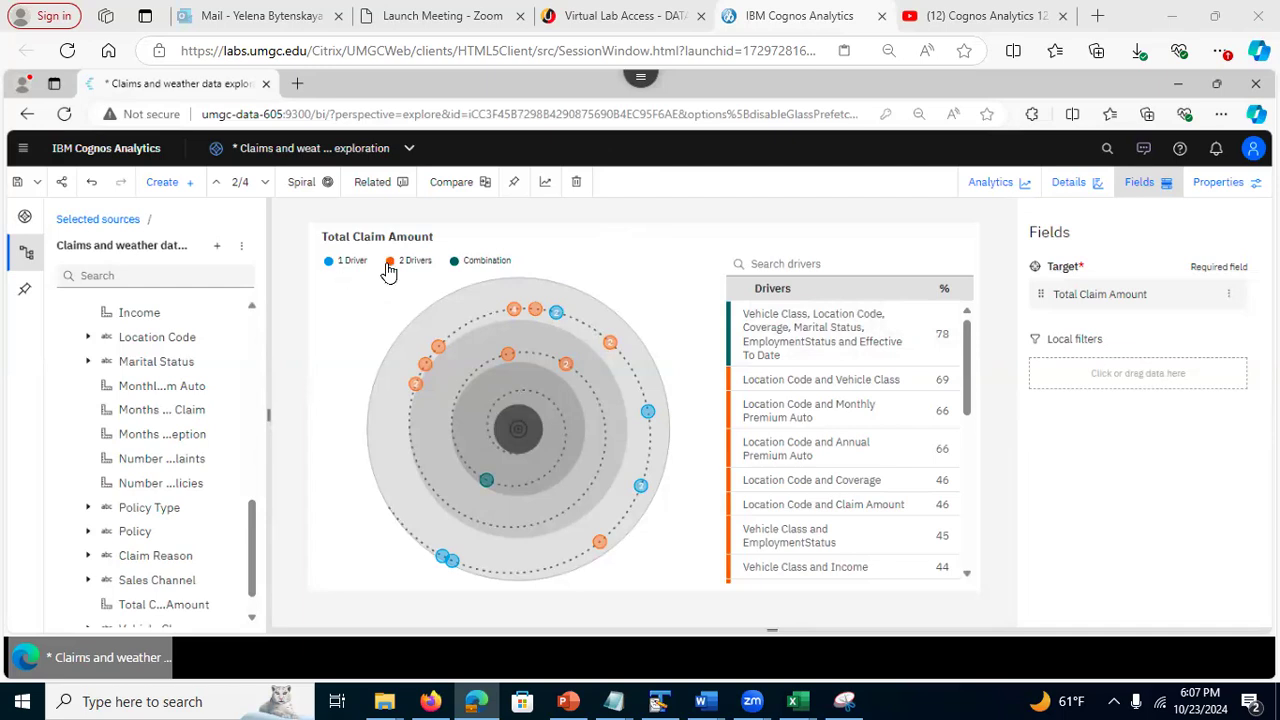
Limit the spiral to single drivers, check Location Code's predictive strength, and show the two-driver and combination results again
{"action": "left_click", "coordinate": [454, 264]}
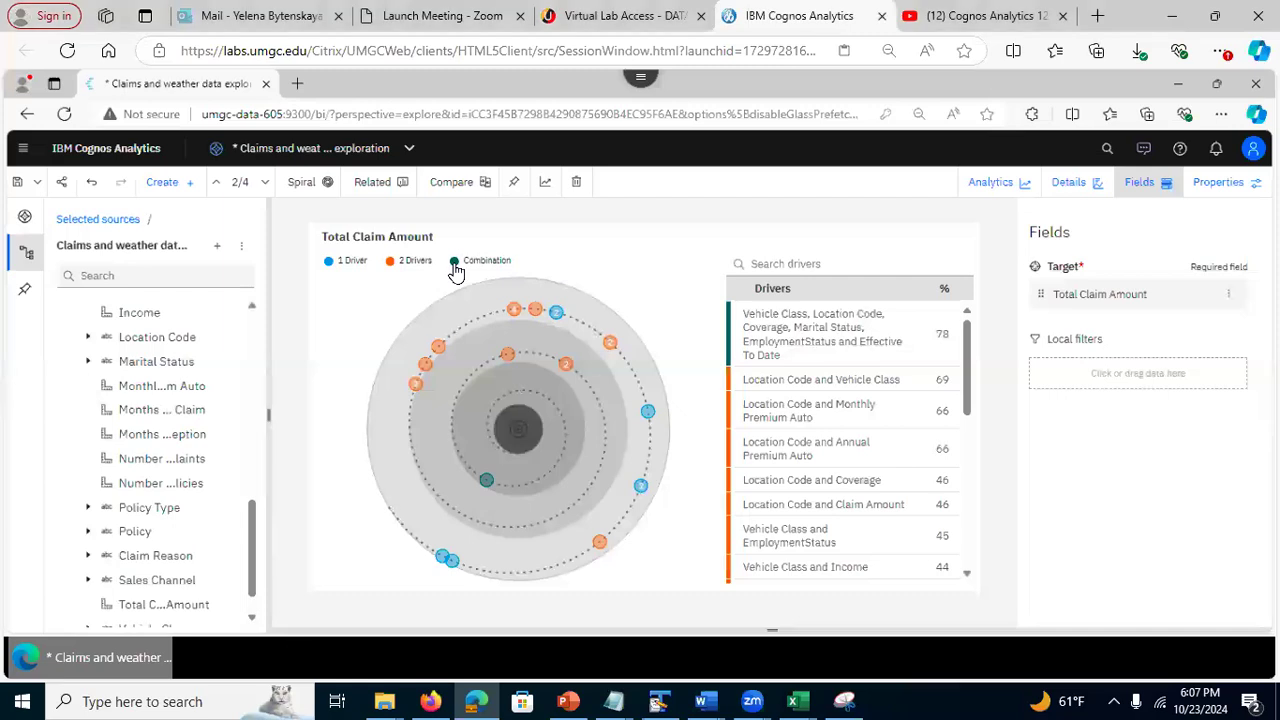
{"action": "left_click", "coordinate": [390, 263]}
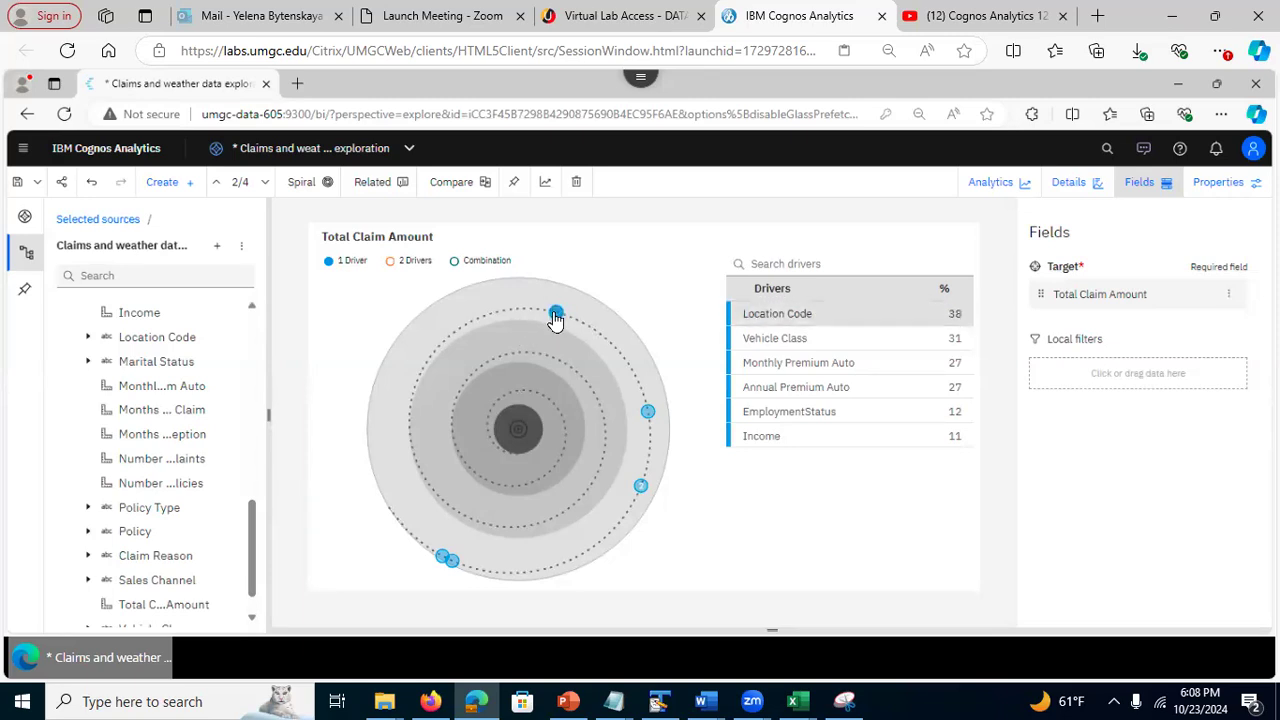
{"action": "mouse_move", "coordinate": [556, 318]}
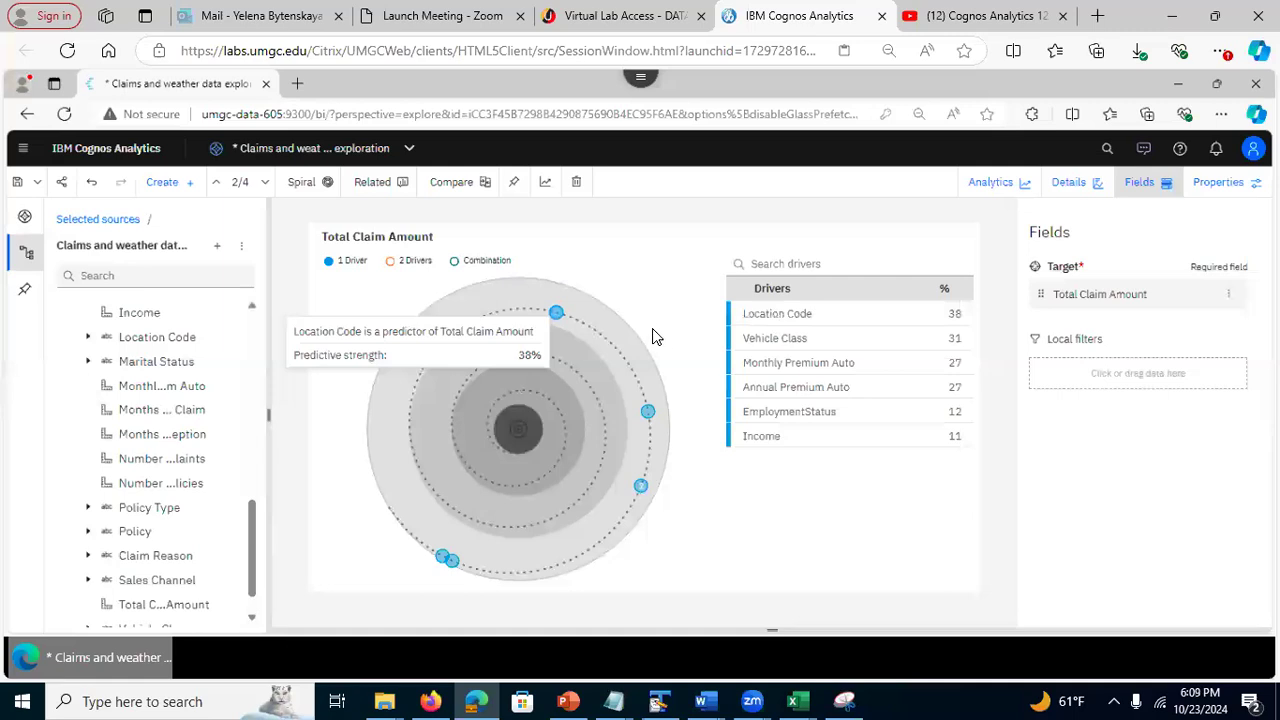
{"action": "left_click", "coordinate": [392, 263]}
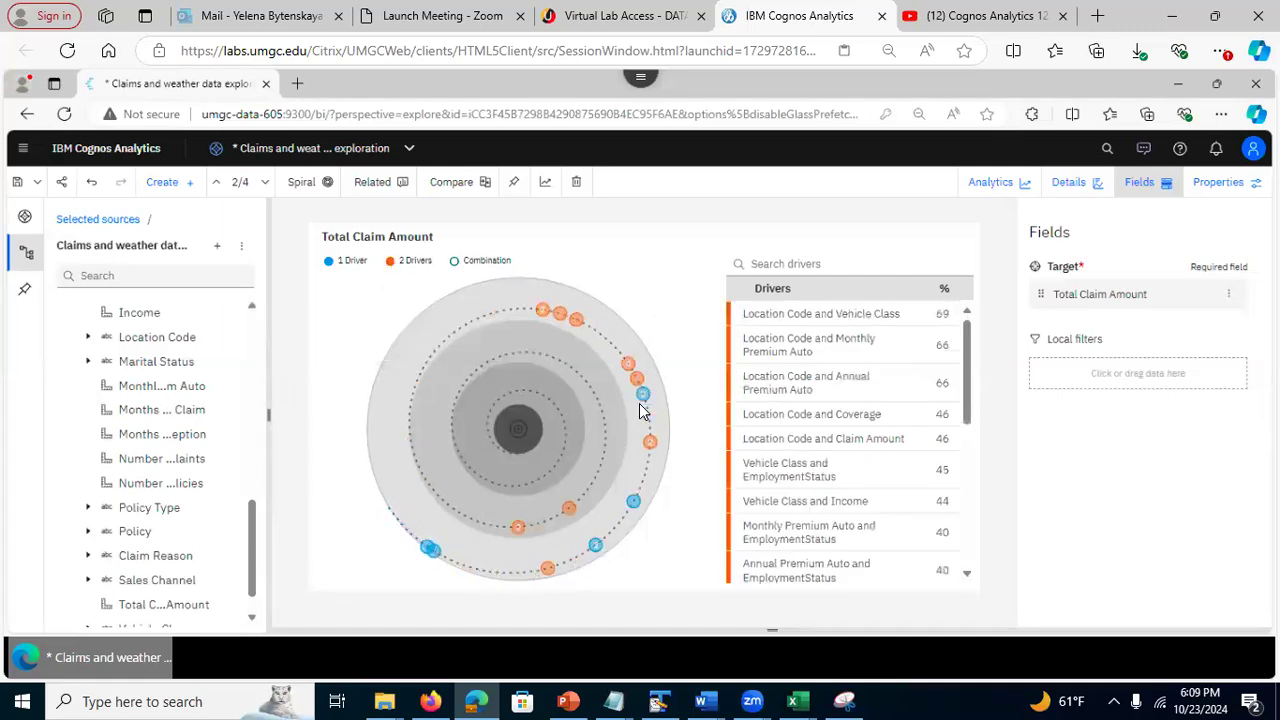
{"action": "left_click", "coordinate": [455, 266]}
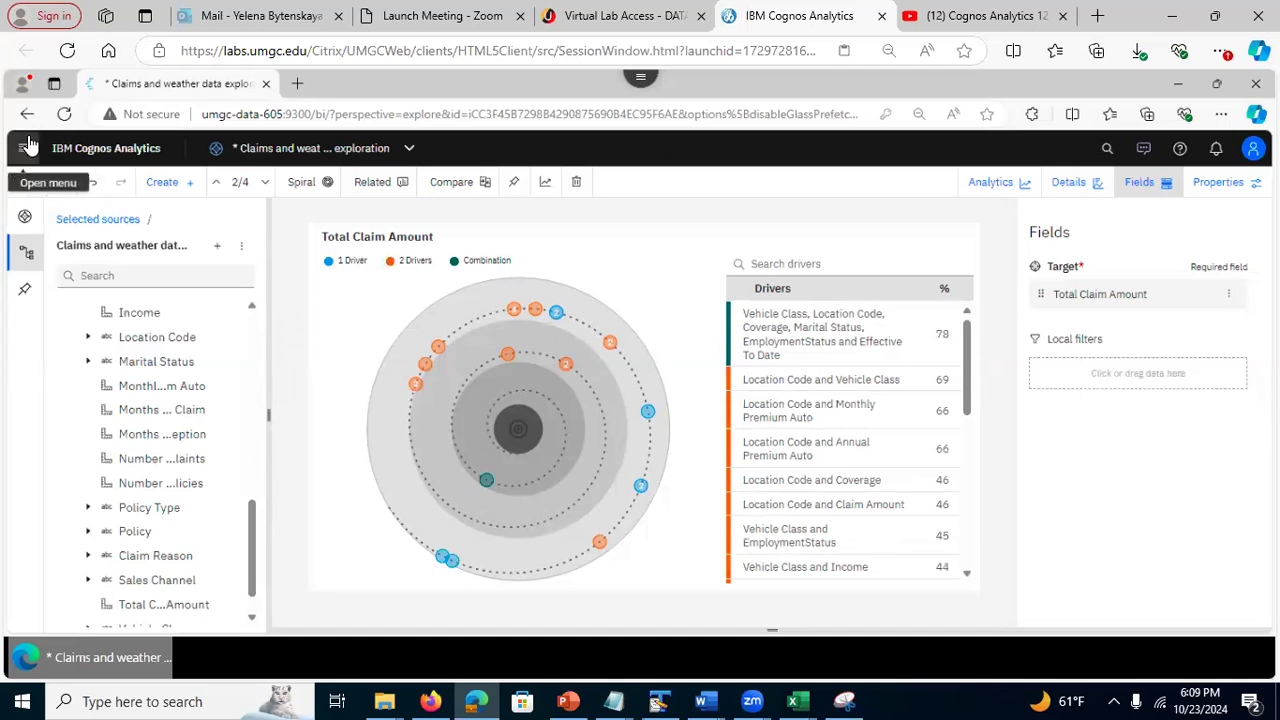
Save the exploration and add another blank single visualization card after the spiral
{"action": "left_click", "coordinate": [16, 186]}
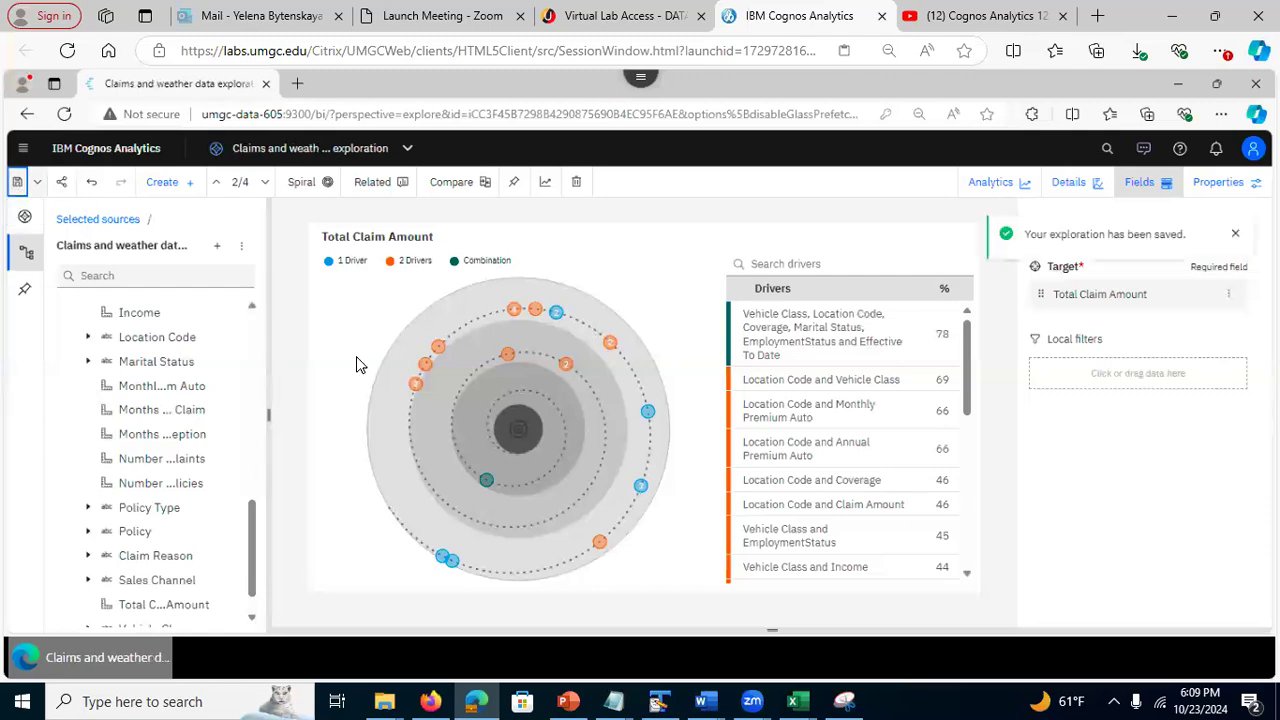
{"action": "left_click", "coordinate": [162, 182]}
{"action": "left_click", "coordinate": [214, 313]}
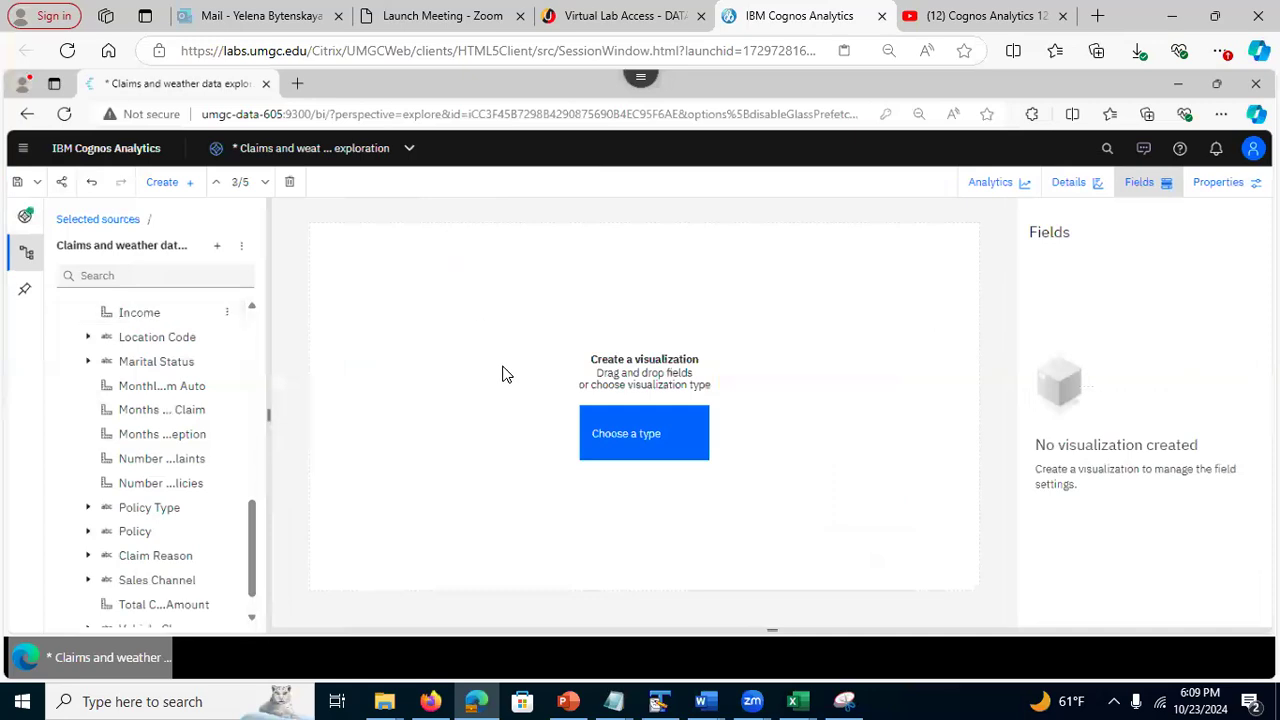
Make the blank card a driver analysis visualization with Total Claim Amount as its target
{"action": "left_click", "coordinate": [632, 437]}
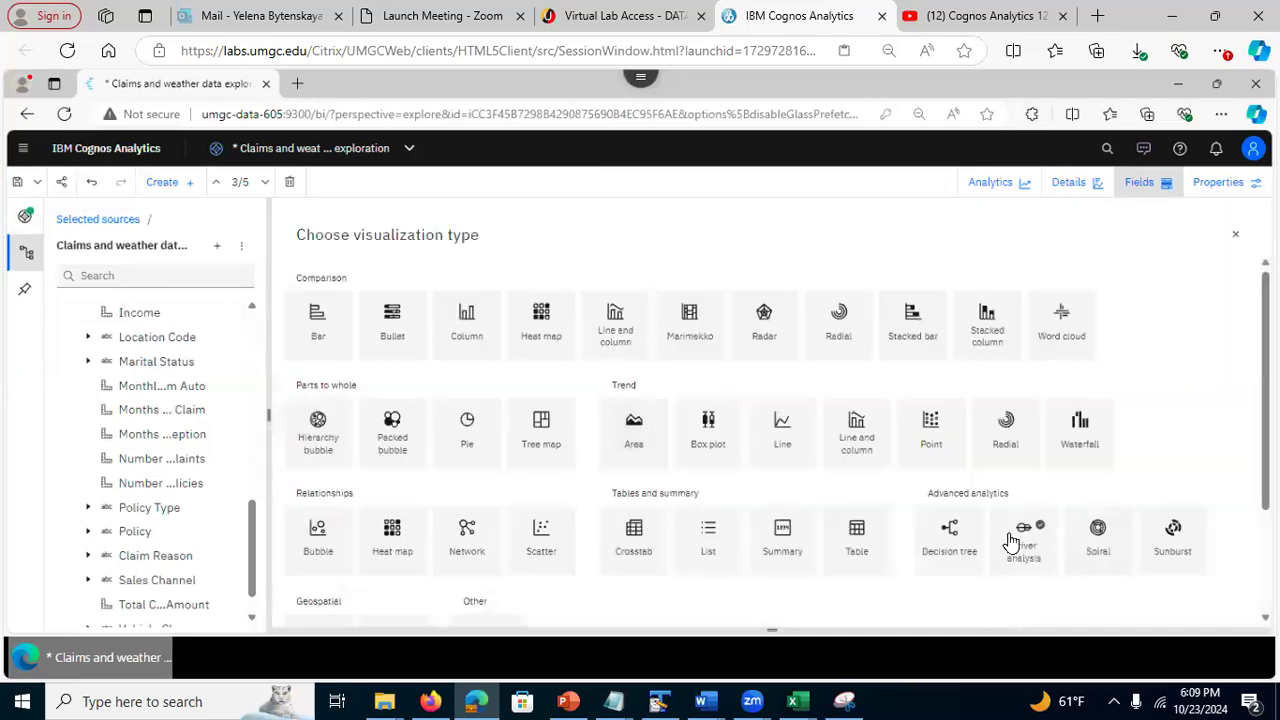
{"action": "left_click", "coordinate": [1020, 538]}
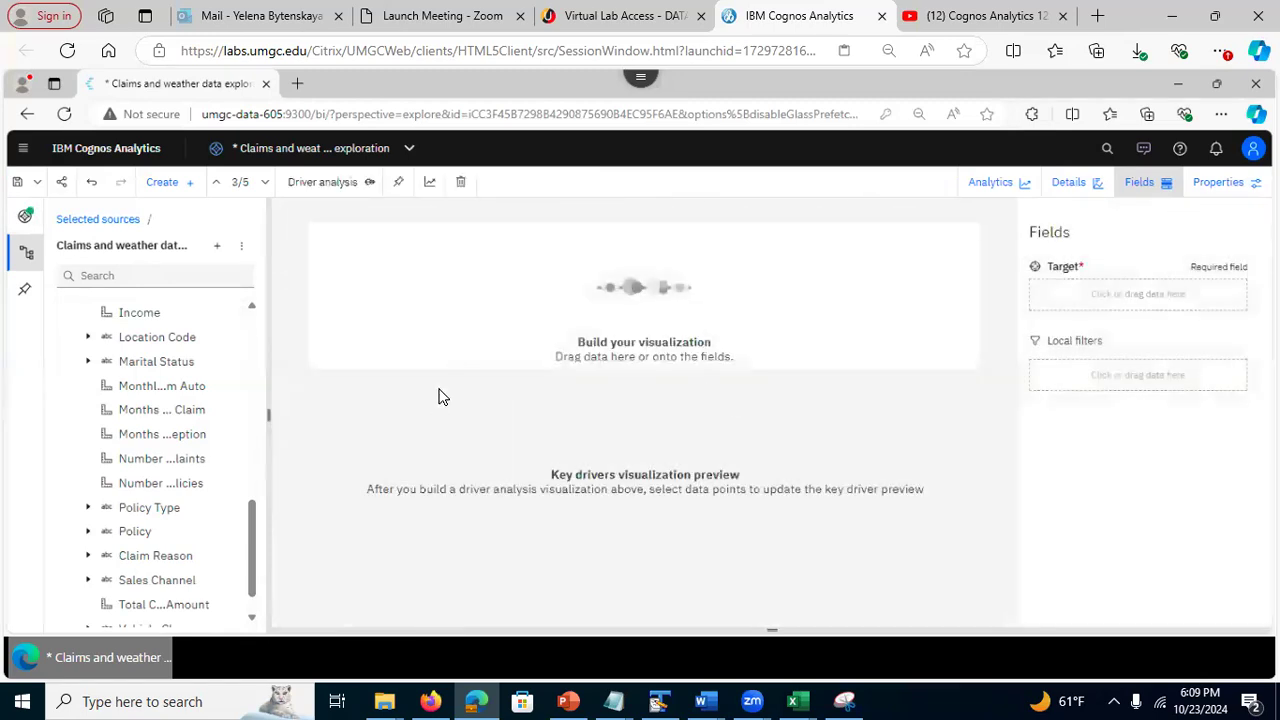
{"action": "left_click_drag", "start_coordinate": [251, 520], "coordinate": [252, 547]}
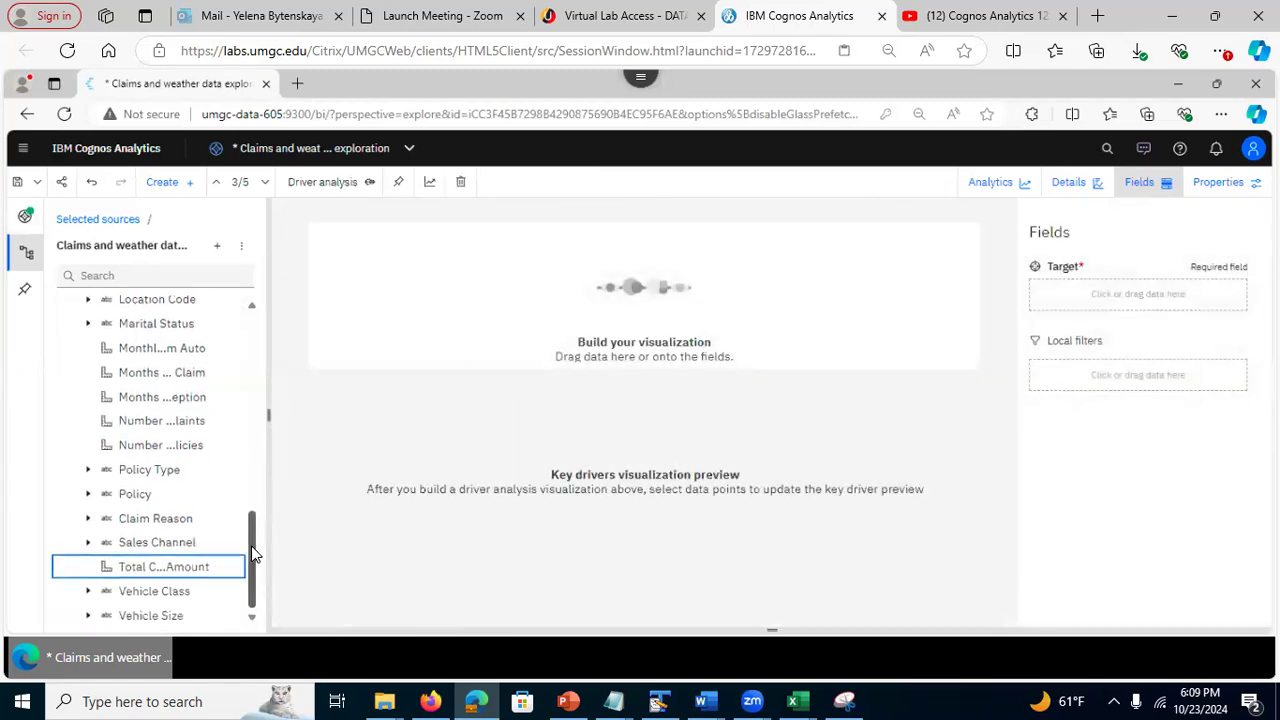
{"action": "left_click_drag", "start_coordinate": [137, 566], "coordinate": [1071, 280]}
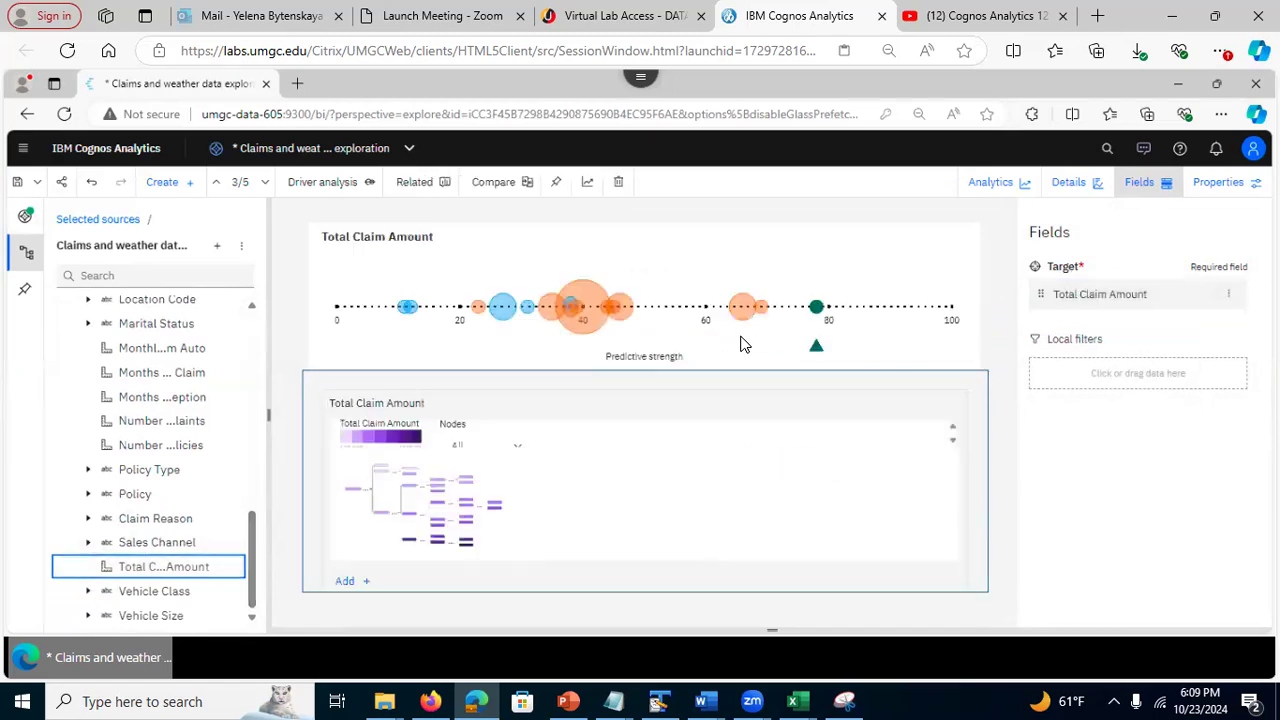
Preview the key driver visualizations for the strongest combination driver and for the large single driver Monthly Premium Auto
{"action": "left_click", "coordinate": [816, 310]}
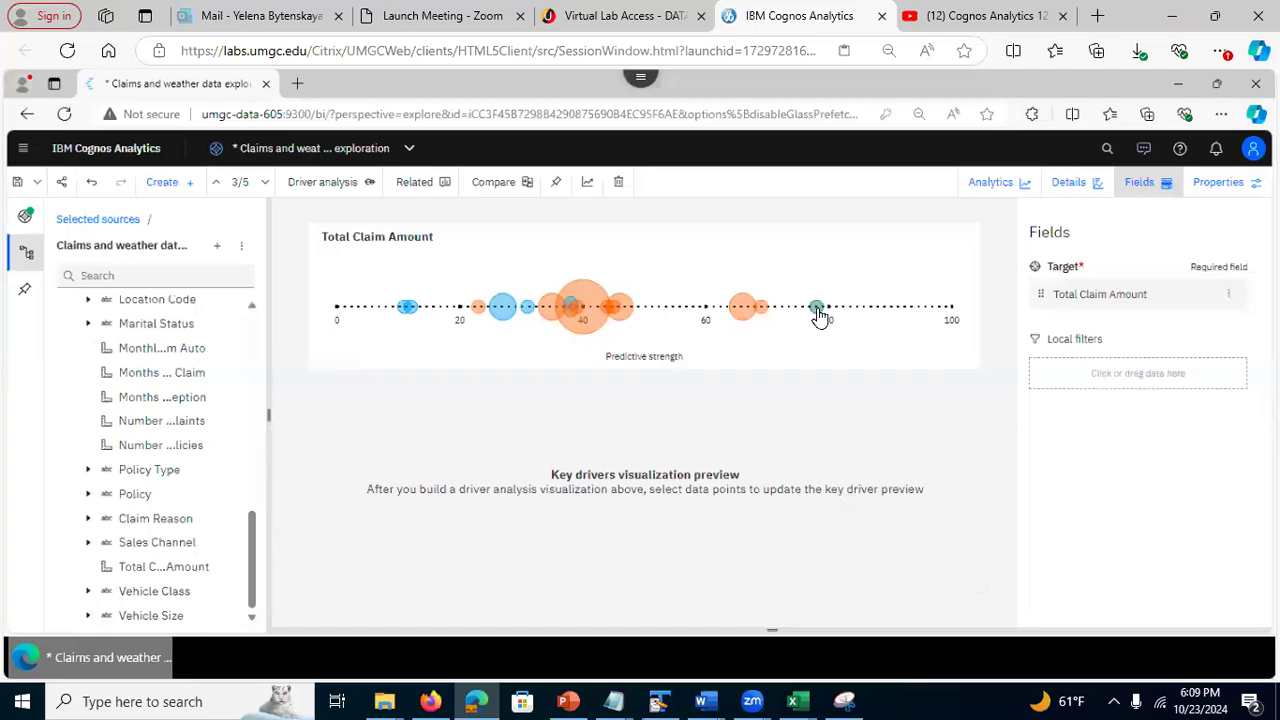
{"action": "mouse_move", "coordinate": [818, 315]}
{"action": "left_click", "coordinate": [817, 310]}
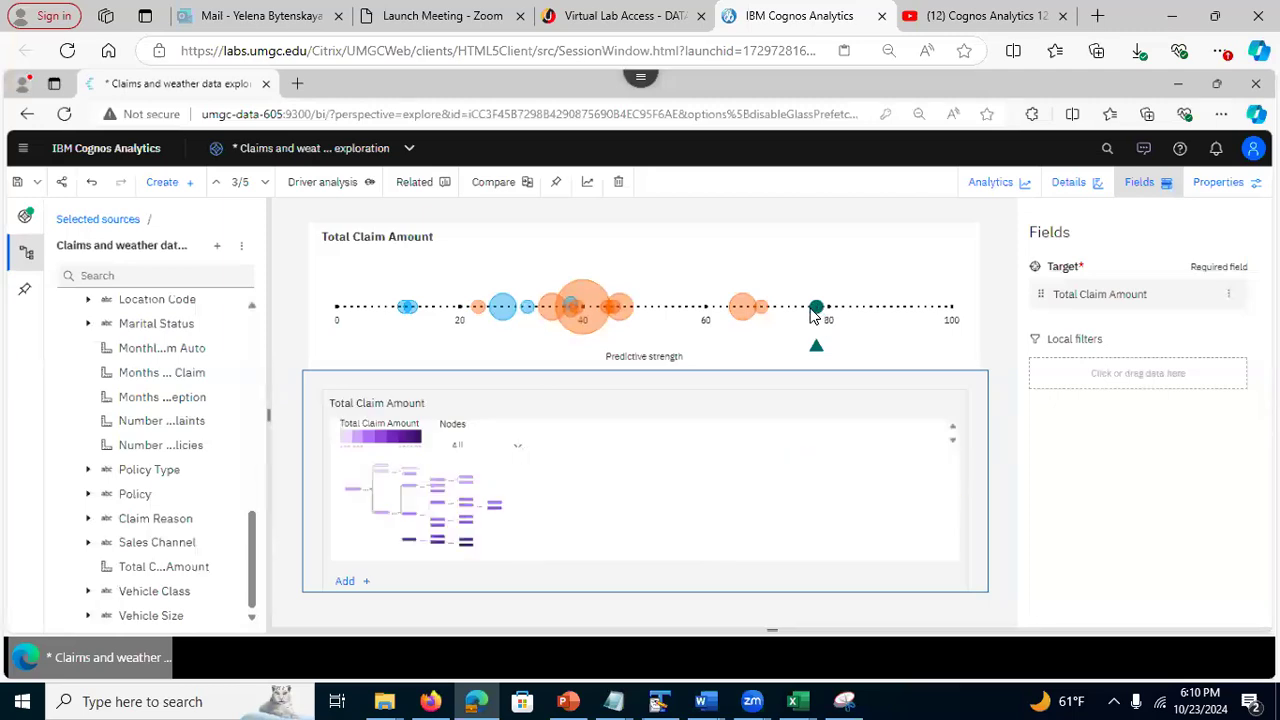
{"action": "left_click", "coordinate": [501, 318]}
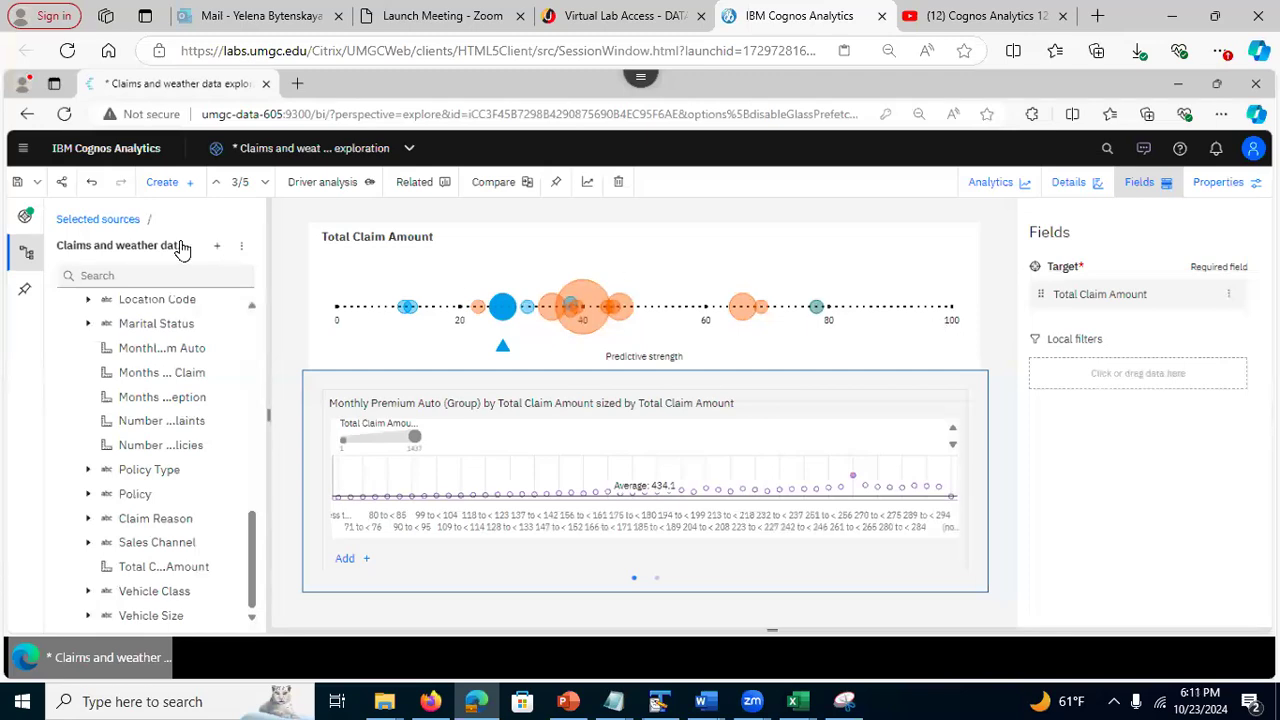
Return to the spiral card and review the full scope of fields considered for its Total Claim Amount target
{"action": "left_click", "coordinate": [26, 215]}
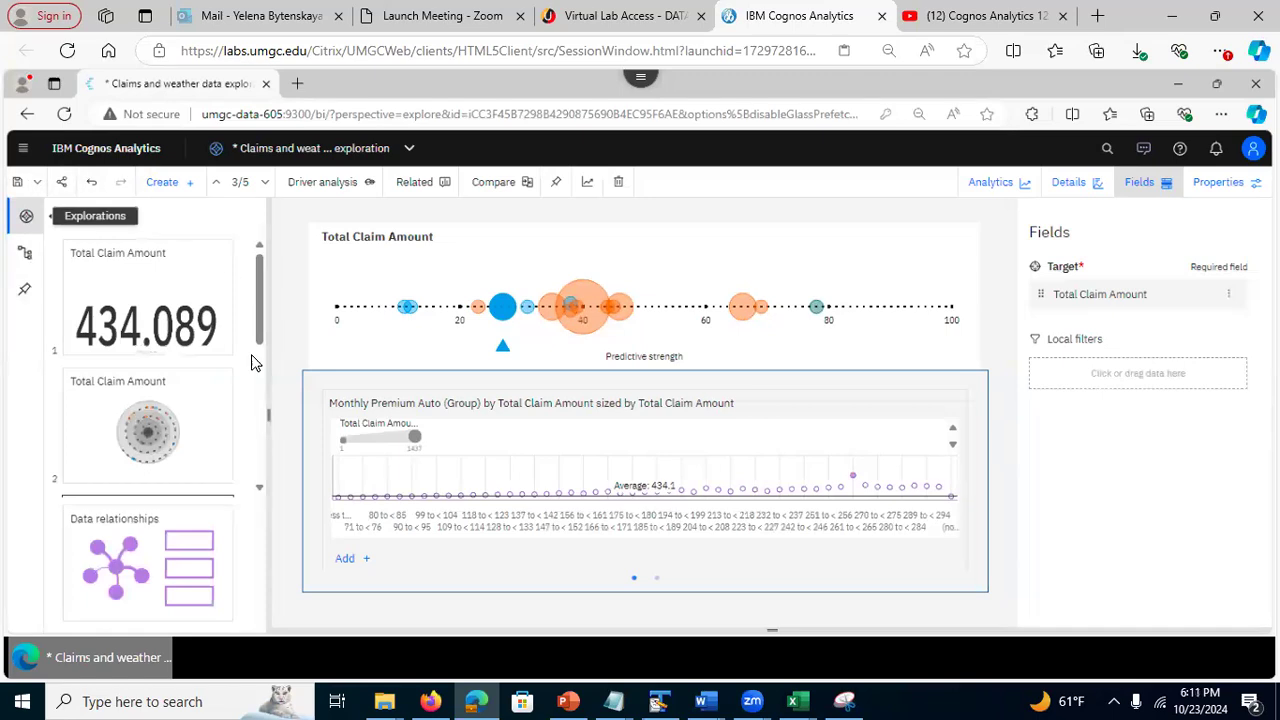
{"action": "left_click", "coordinate": [147, 425]}
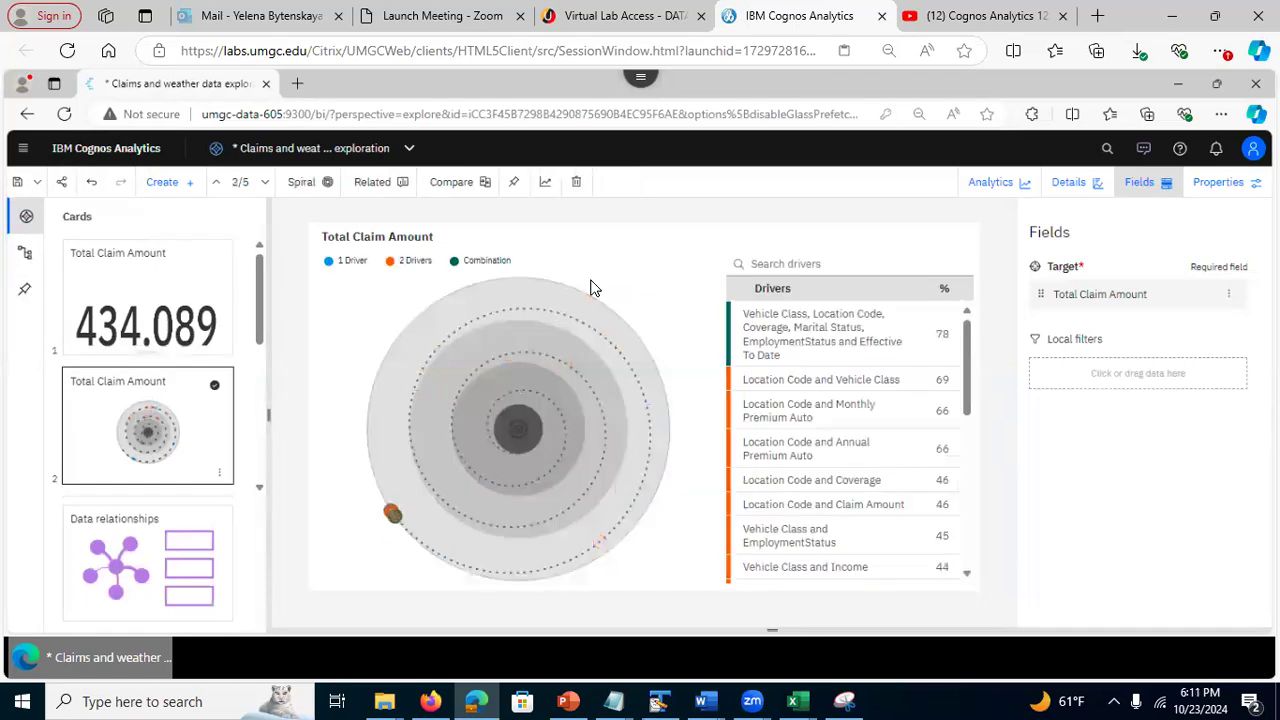
{"action": "left_click", "coordinate": [1232, 297]}
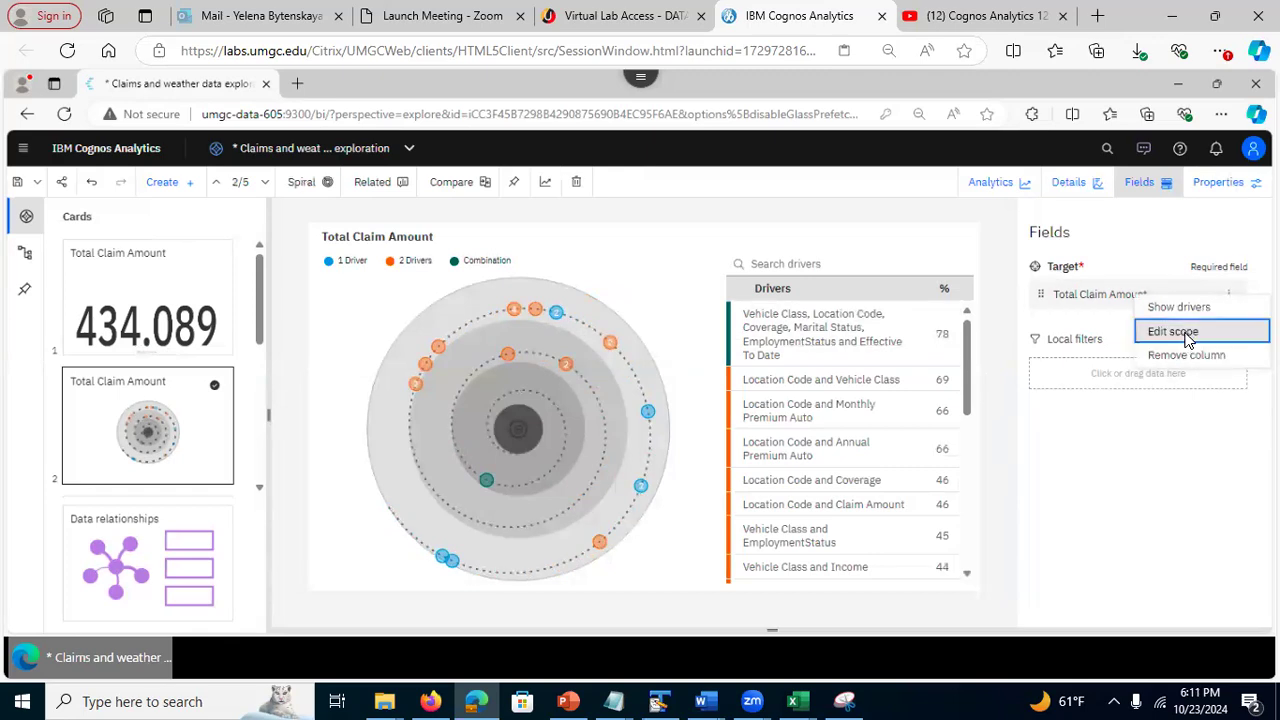
{"action": "left_click", "coordinate": [1186, 340]}
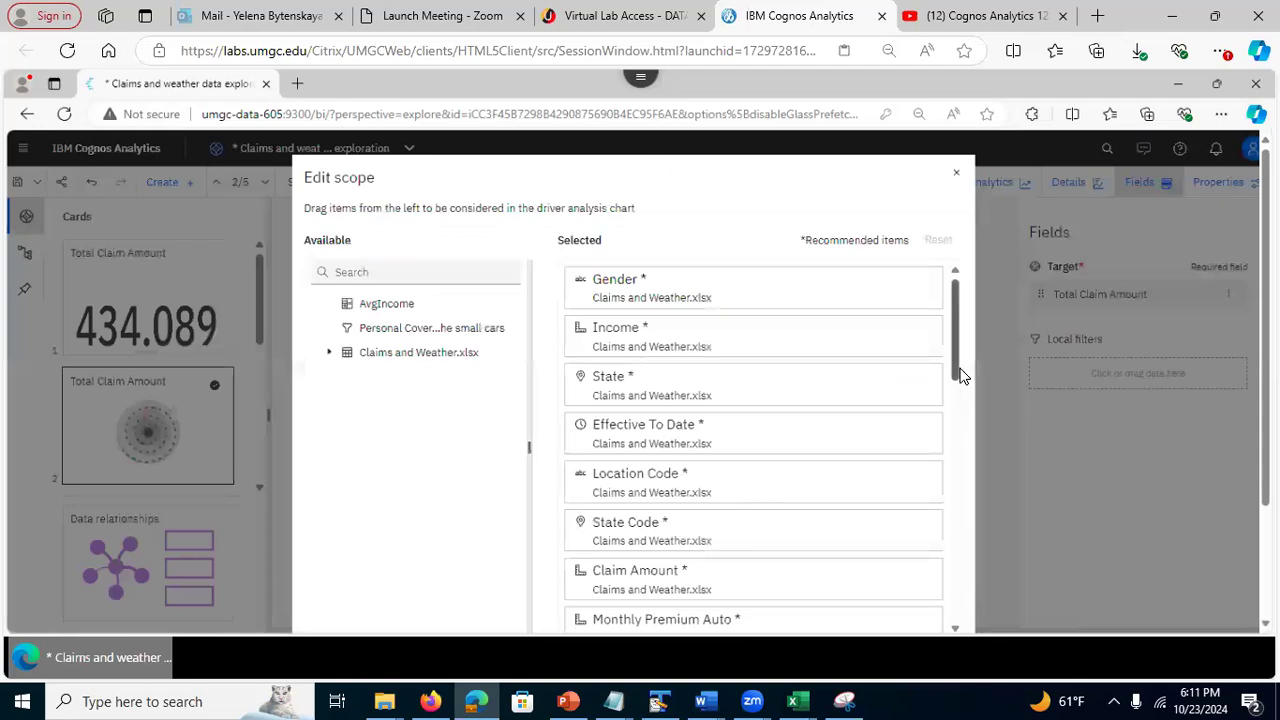
{"action": "left_click_drag", "start_coordinate": [960, 375], "coordinate": [951, 594]}
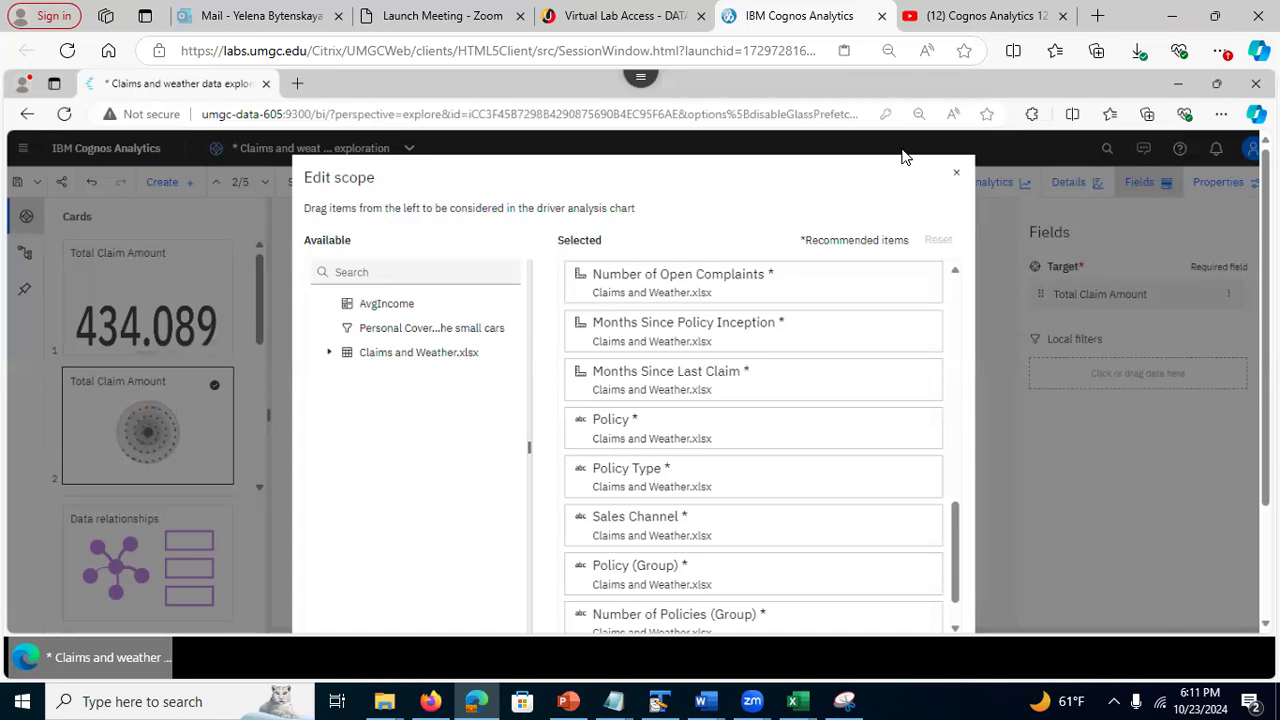
{"action": "left_click", "coordinate": [956, 172]}
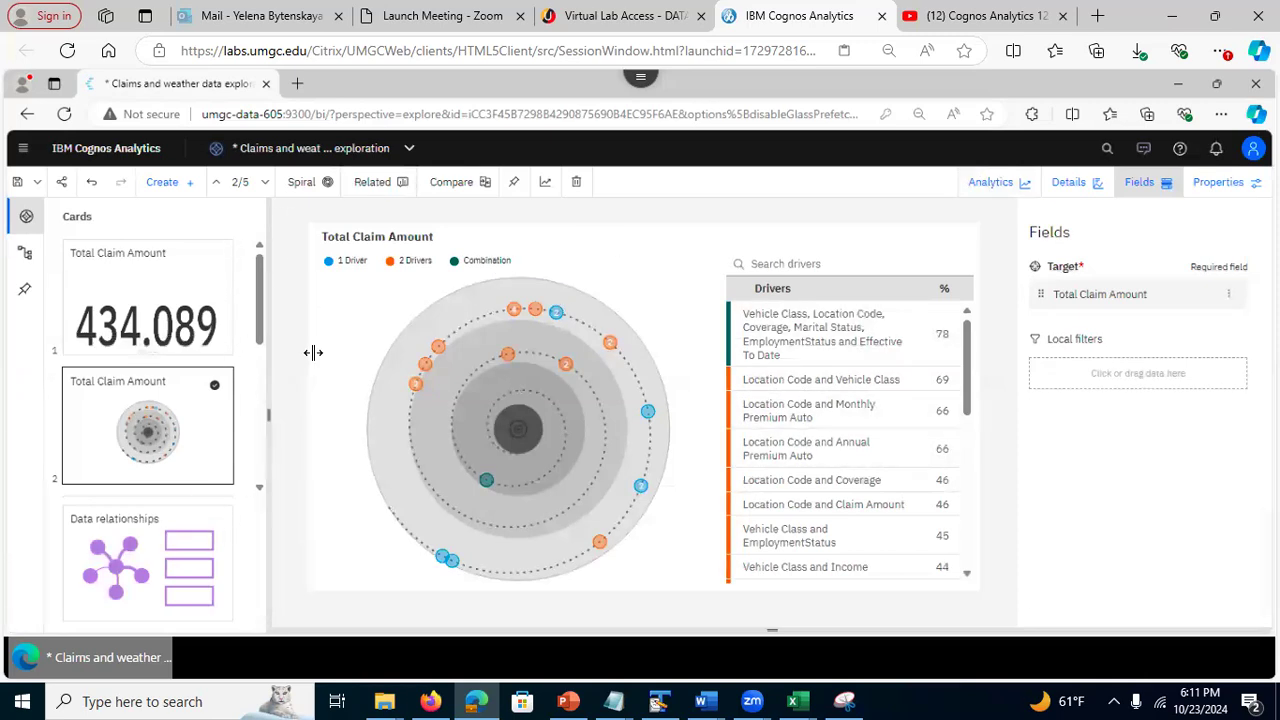
Switch to PowerPoint, show the Multiple Ways to Add Visualizations slide, and return to Cognos Analytics
{"action": "left_click", "coordinate": [567, 701]}
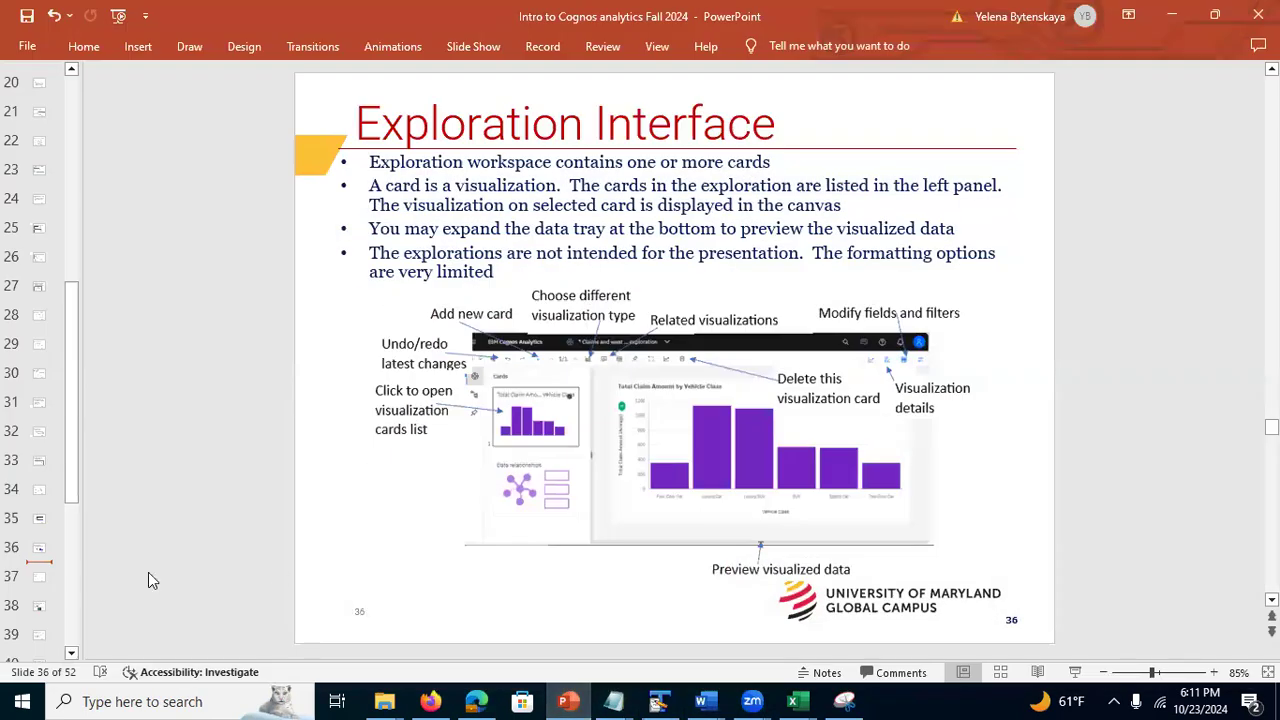
{"action": "left_click", "coordinate": [40, 581]}
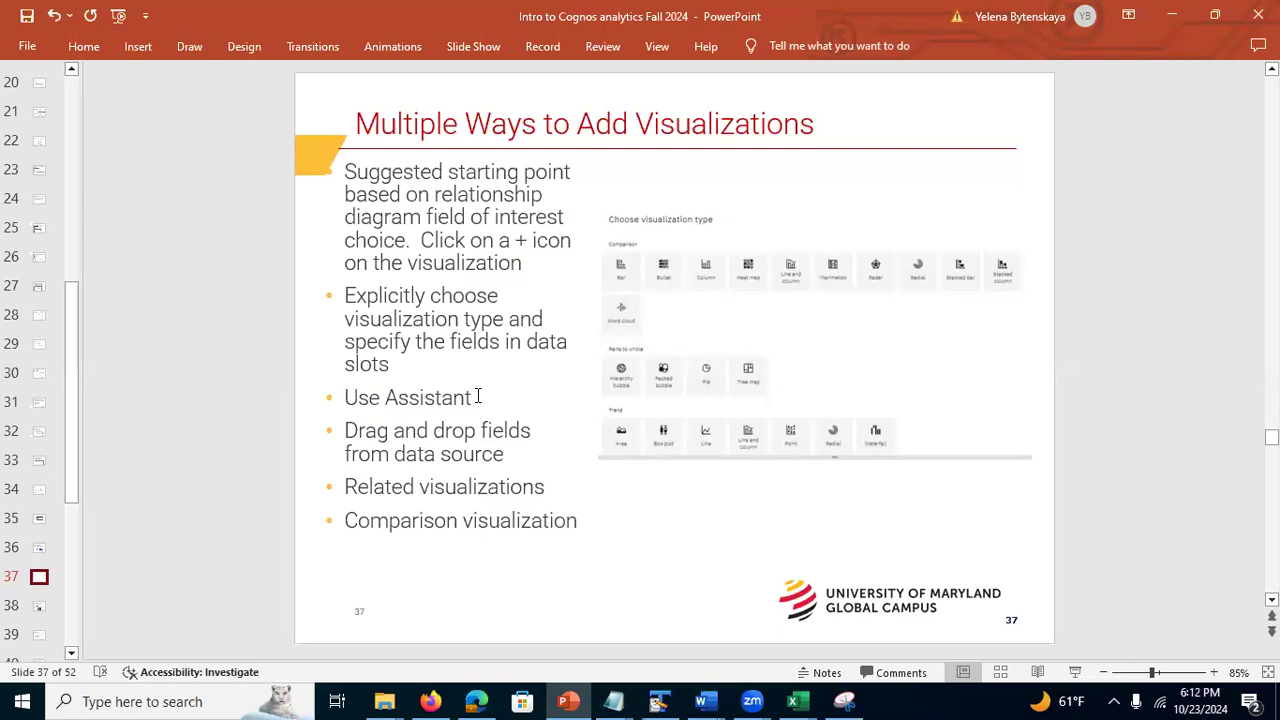
{"action": "left_click", "coordinate": [1172, 15]}
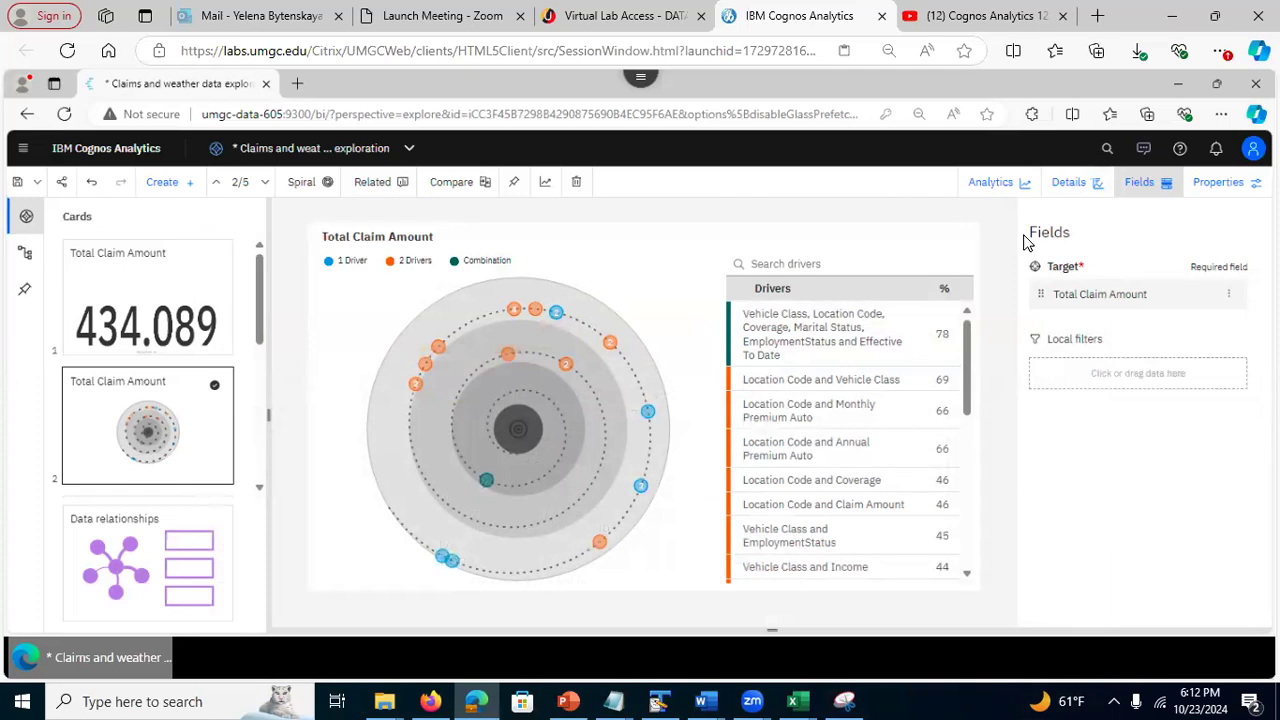
Open the Assistant and review its introduction and the expanded list of fields in the Claims and weather data module
{"action": "left_click", "coordinate": [1145, 152]}
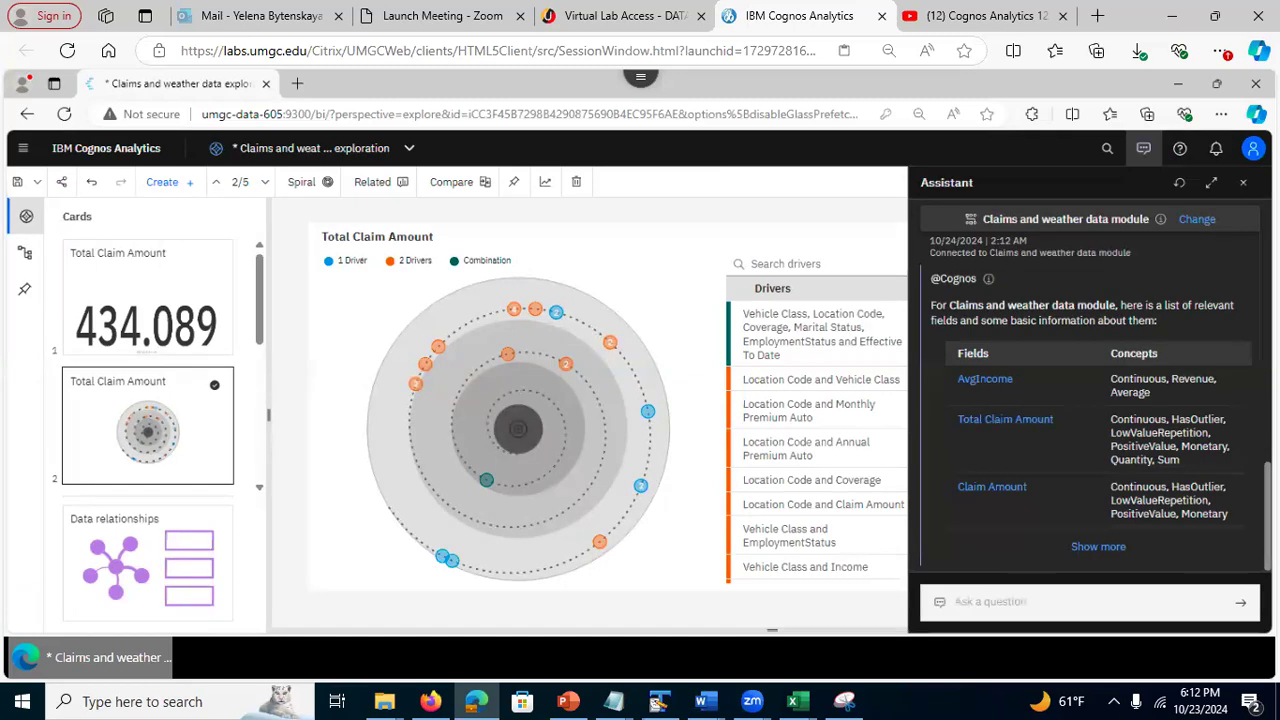
{"action": "scroll", "coordinate": [1090, 405], "scroll_direction": "up", "scroll_amount": 10}
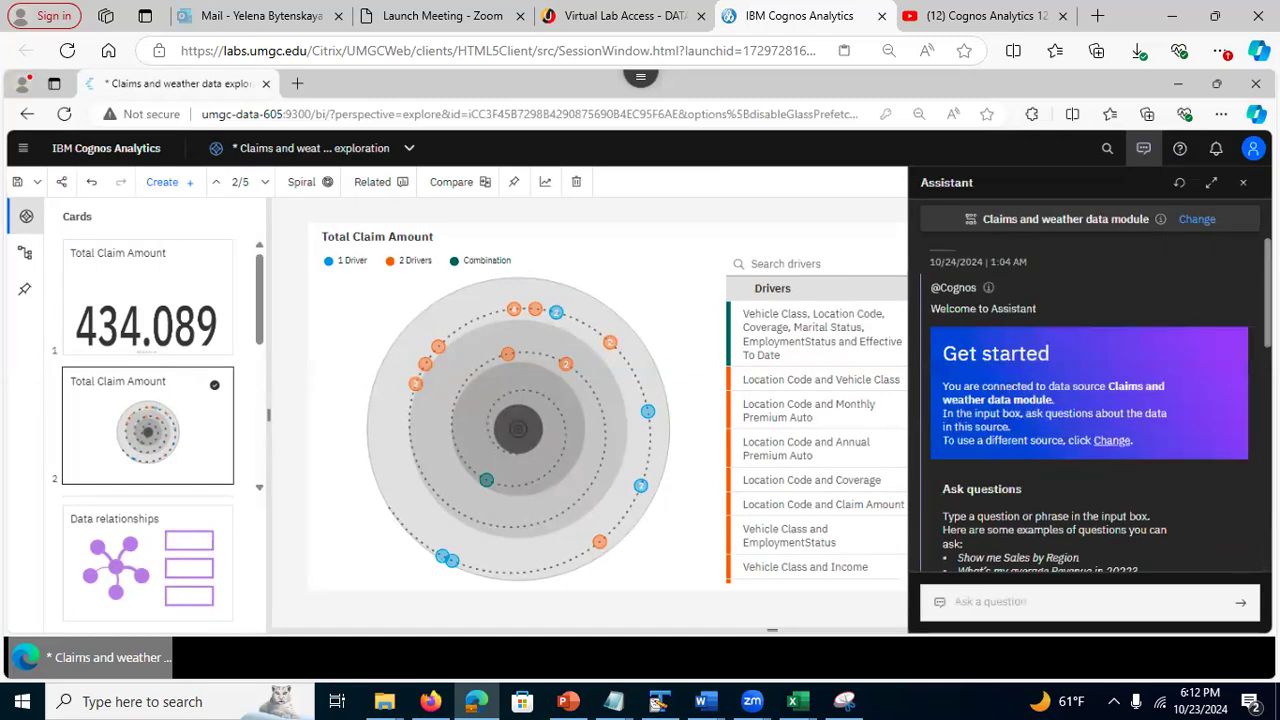
{"action": "scroll", "coordinate": [1090, 405], "scroll_direction": "down", "scroll_amount": 6}
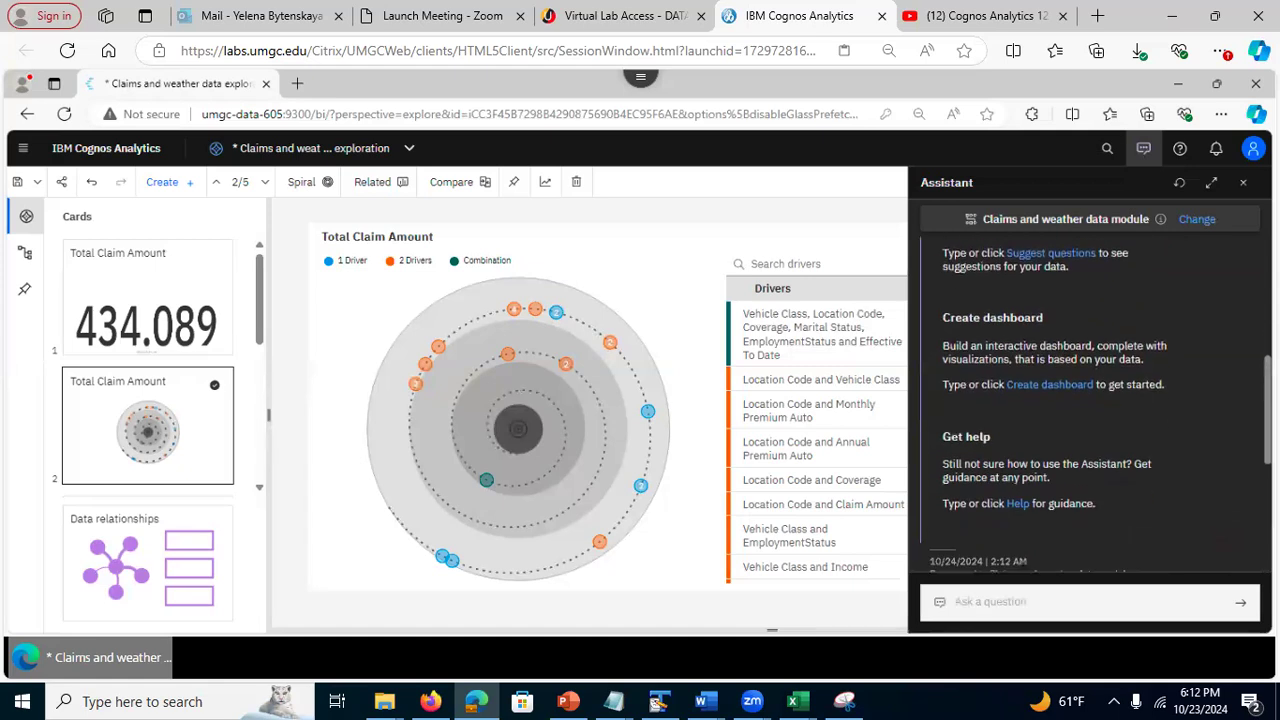
{"action": "scroll", "coordinate": [1090, 405], "scroll_direction": "down", "scroll_amount": 5}
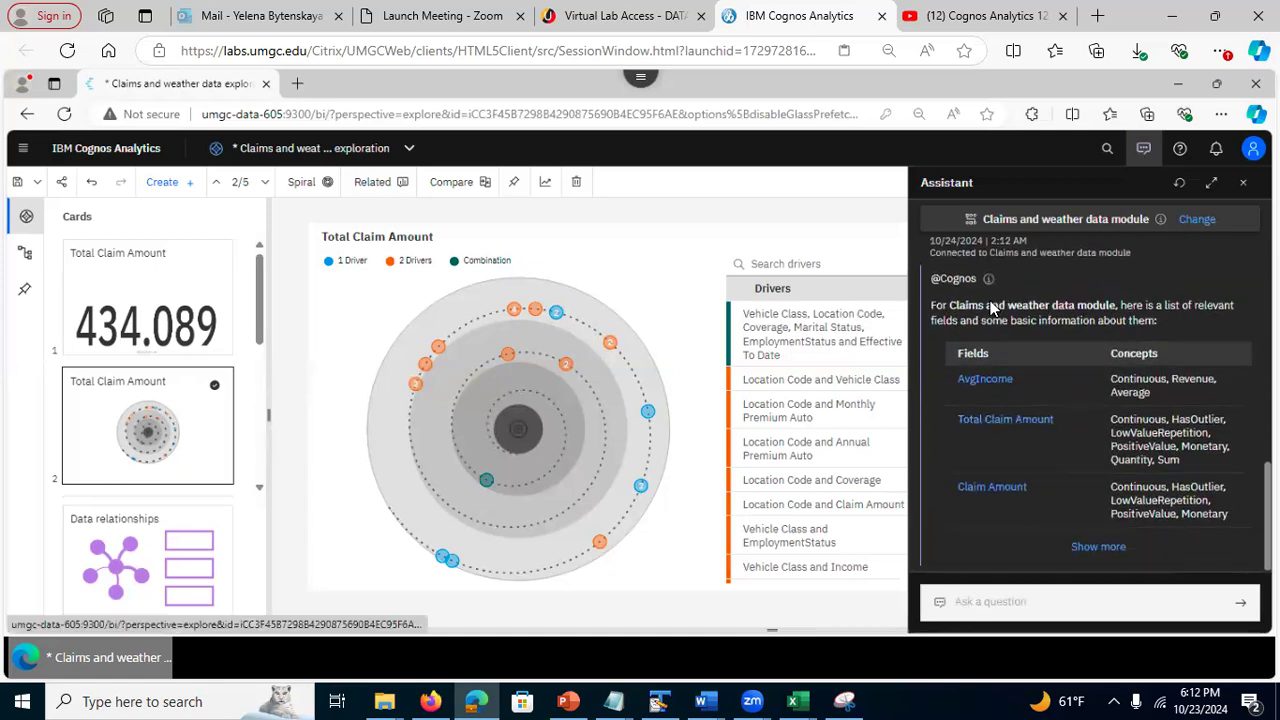
{"action": "left_click", "coordinate": [1091, 546]}
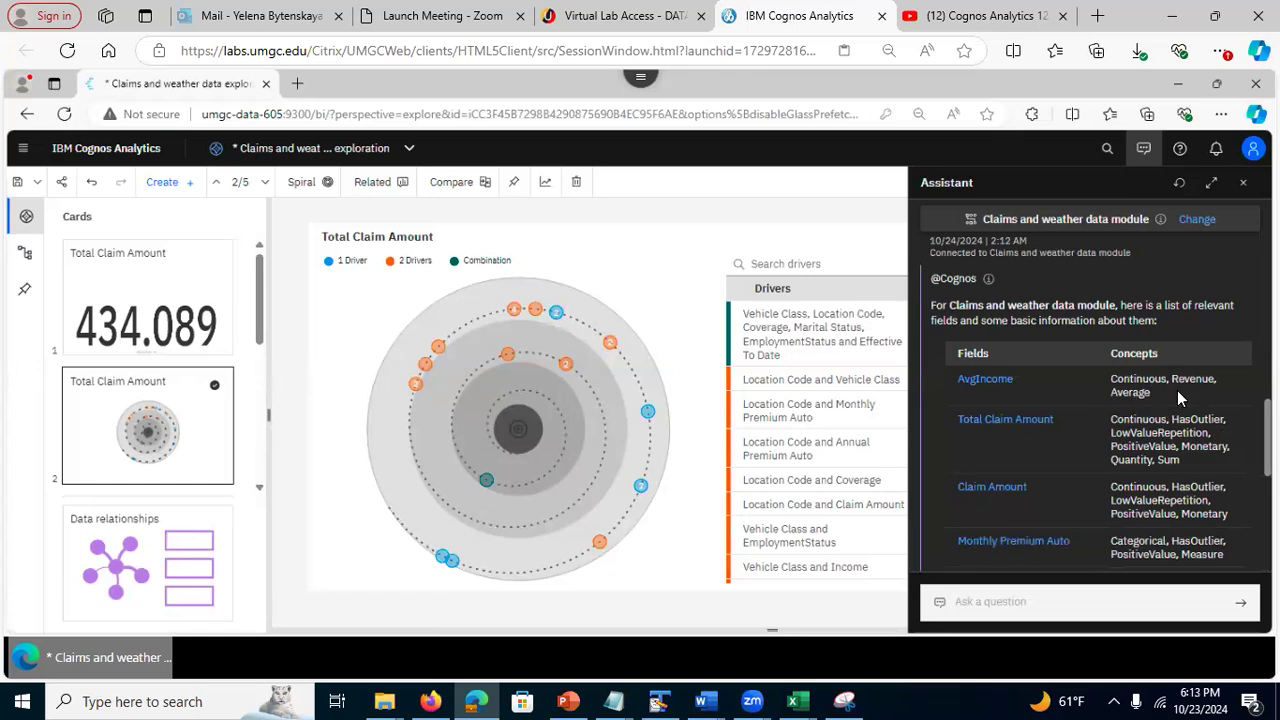
{"action": "scroll", "coordinate": [1228, 443], "scroll_direction": "down", "scroll_amount": 1}
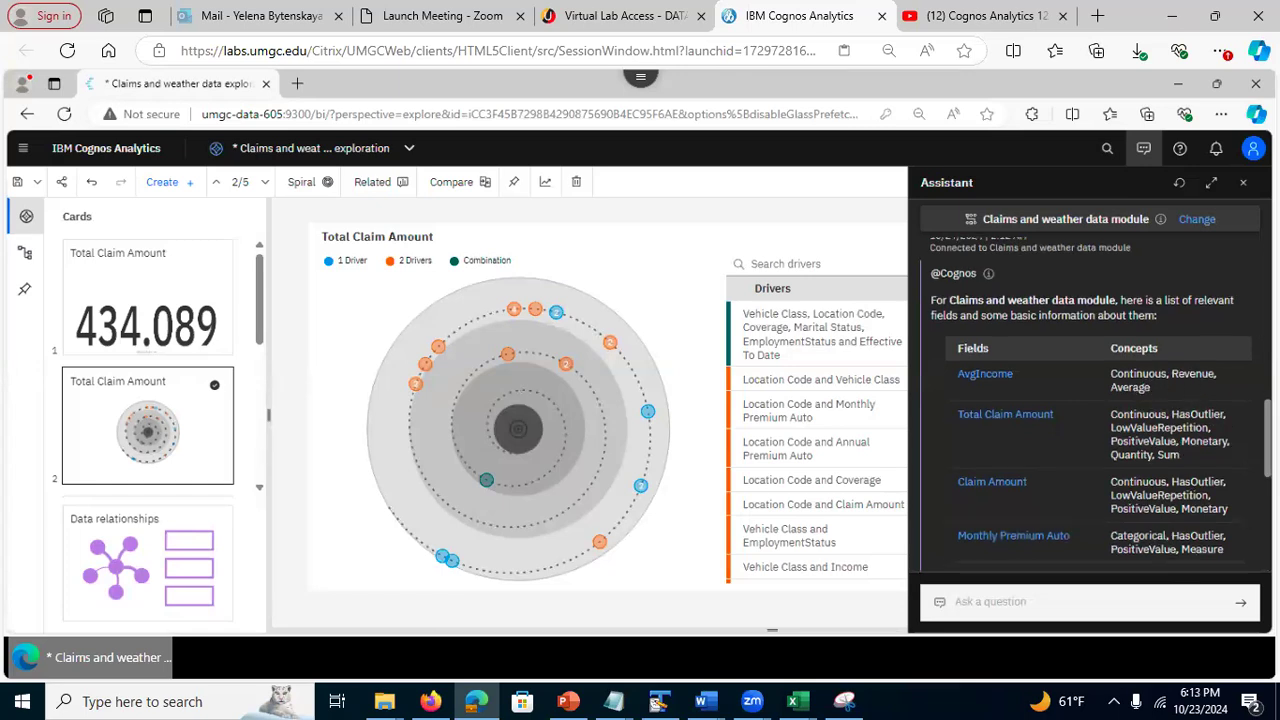
{"action": "scroll", "coordinate": [1090, 400], "scroll_direction": "down", "scroll_amount": 5}
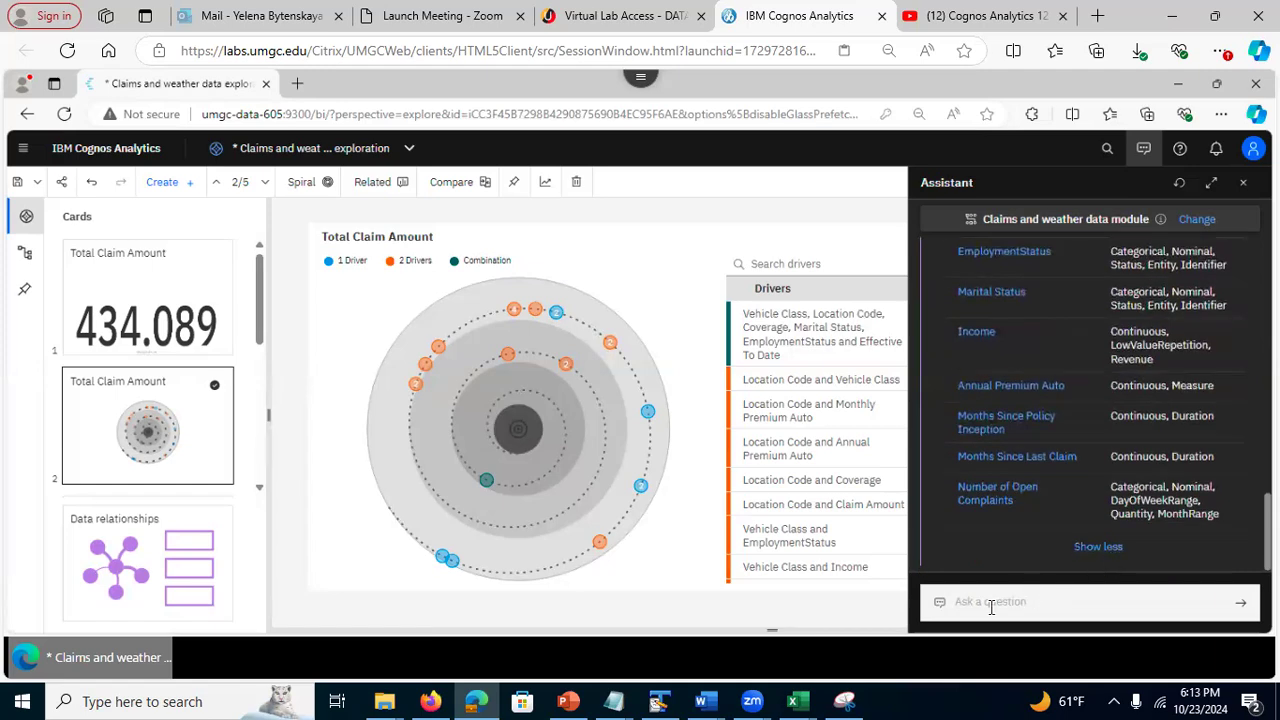
In the Assistant, look up what influences Annual Premium Auto and examine its relationship with Months Since Last Claim
{"action": "left_click", "coordinate": [1001, 385]}
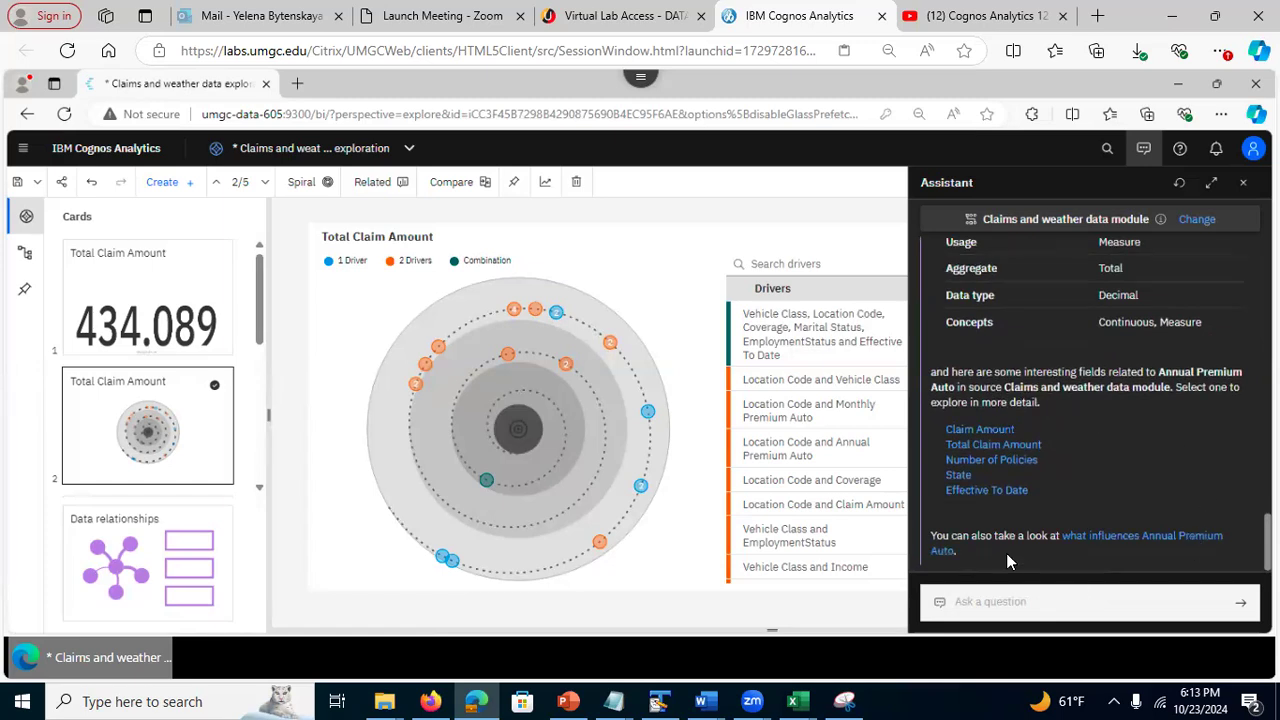
{"action": "left_click", "coordinate": [1127, 544]}
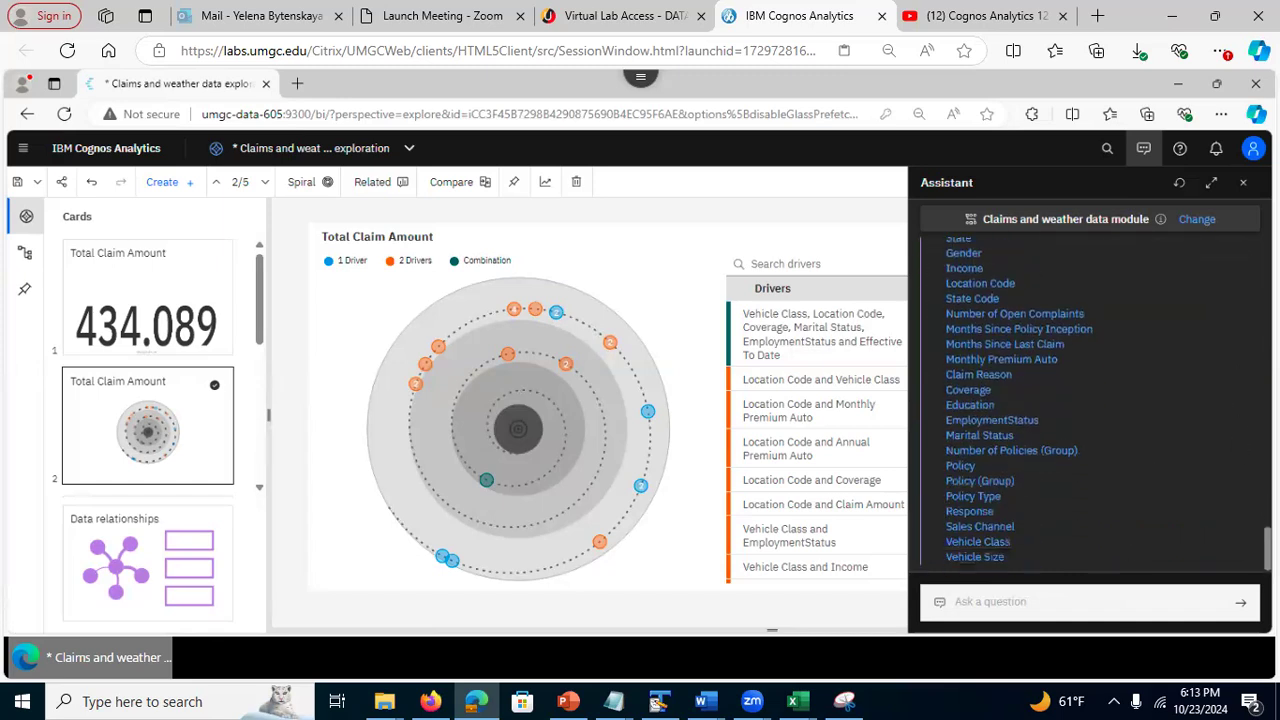
{"action": "left_click", "coordinate": [985, 346]}
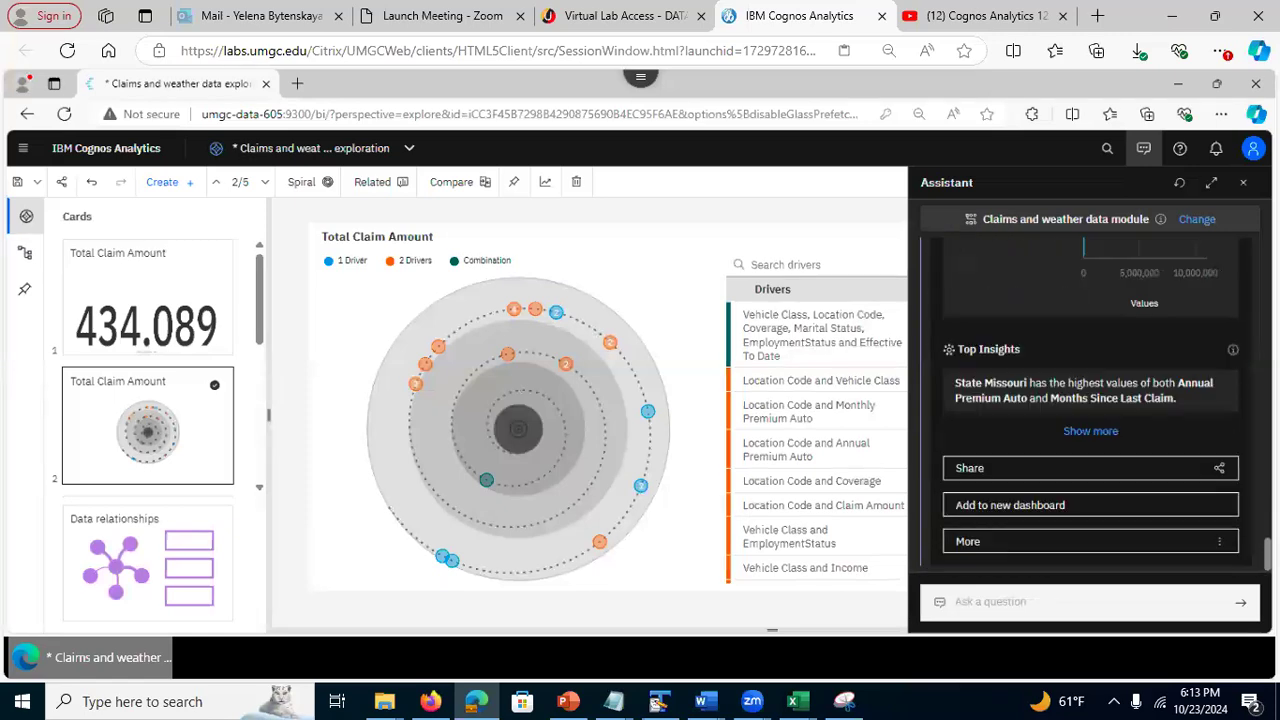
{"action": "scroll", "coordinate": [1090, 405], "scroll_direction": "down", "scroll_amount": 2}
{"action": "scroll", "coordinate": [1090, 405], "scroll_direction": "up", "scroll_amount": 7}
{"action": "scroll", "coordinate": [1090, 405], "scroll_direction": "down", "scroll_amount": 1}
{"action": "scroll", "coordinate": [1090, 405], "scroll_direction": "down", "scroll_amount": 5}
Ask the Assistant to "suggest questions" for the data module
{"action": "left_click", "coordinate": [1021, 604]}
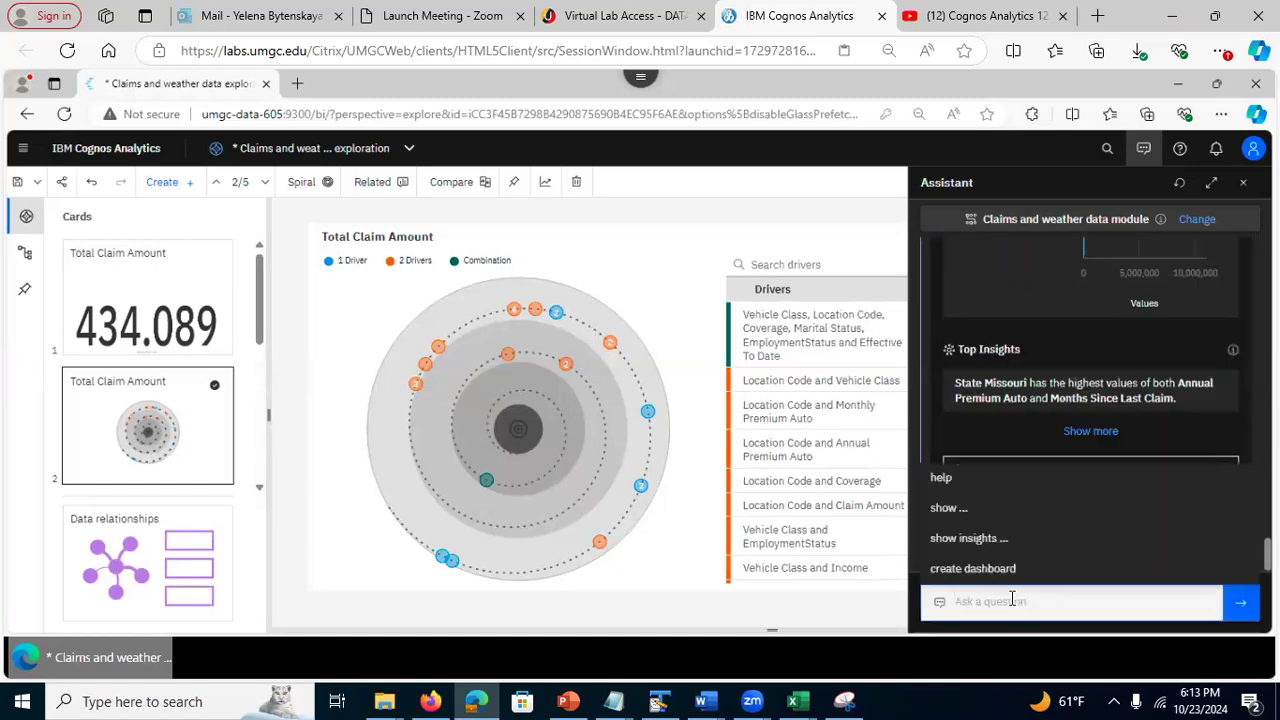
{"action": "type", "text": "su"}
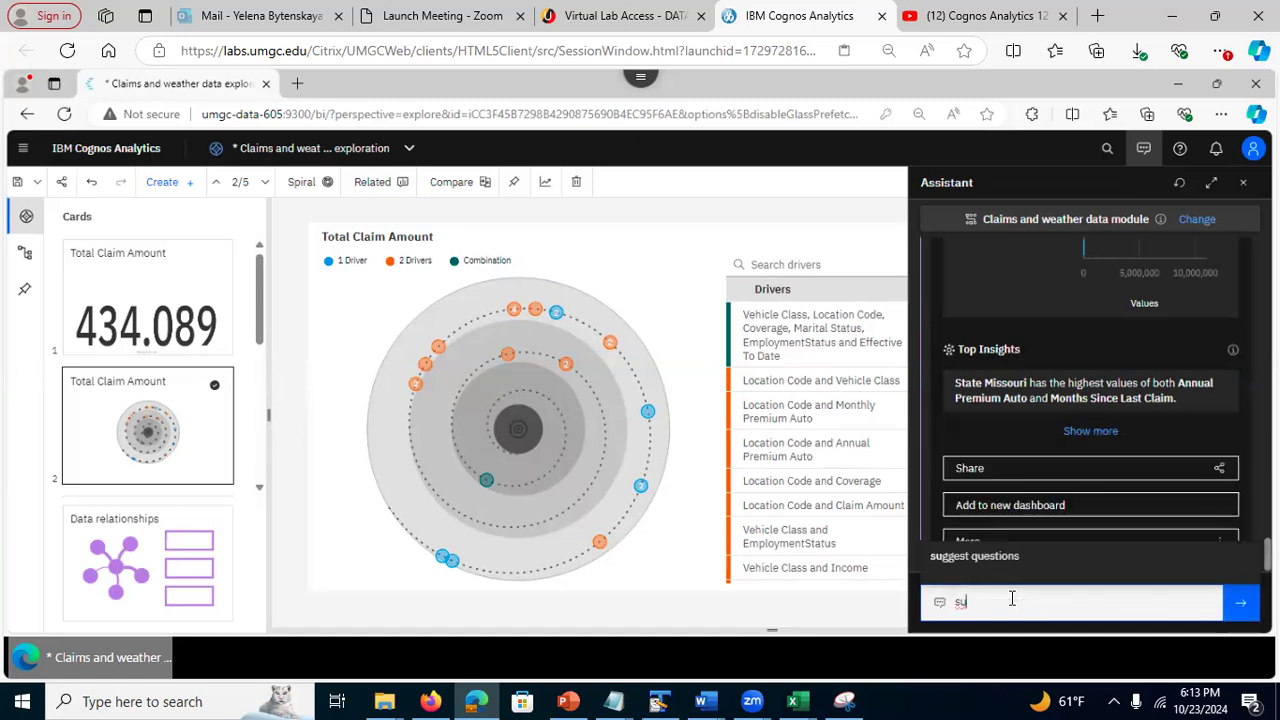
{"action": "left_click", "coordinate": [1000, 564]}
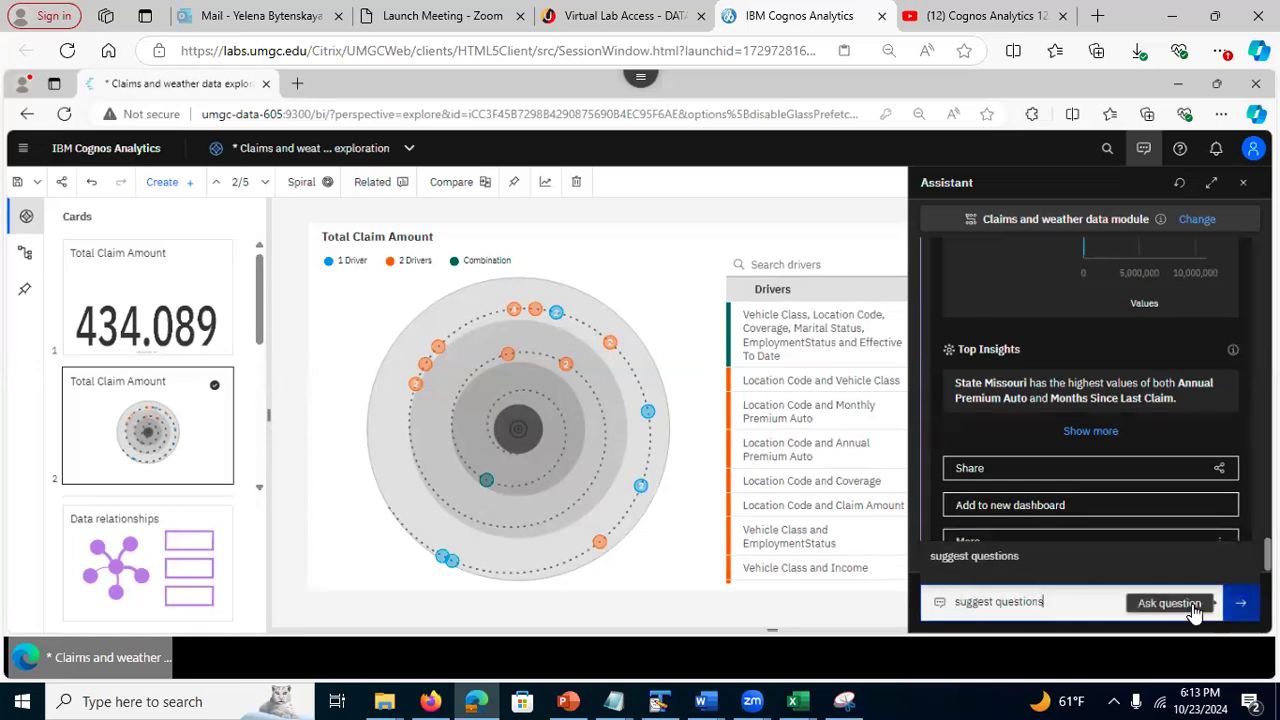
{"action": "left_click", "coordinate": [1240, 601]}
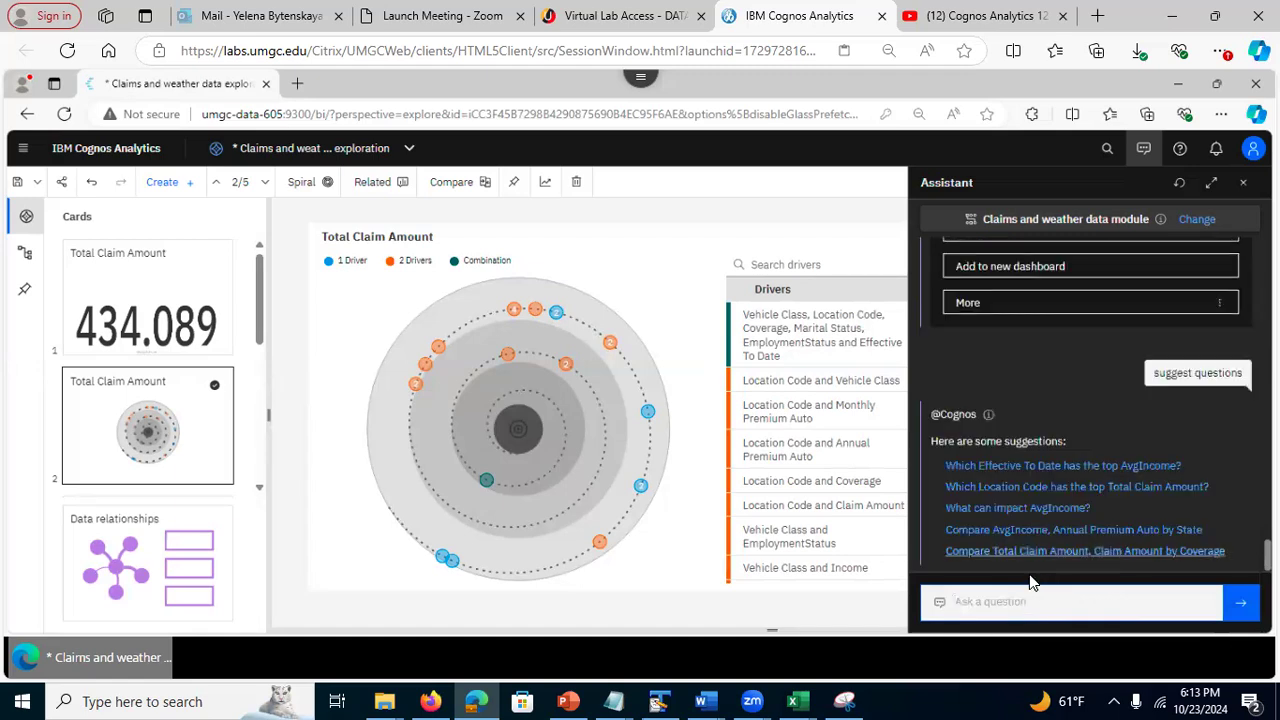
Ask the suggested questions "What can impact AvgIncome?" and "Which Location Code has the top Total Claim Amount?"
{"action": "left_click", "coordinate": [1005, 510]}
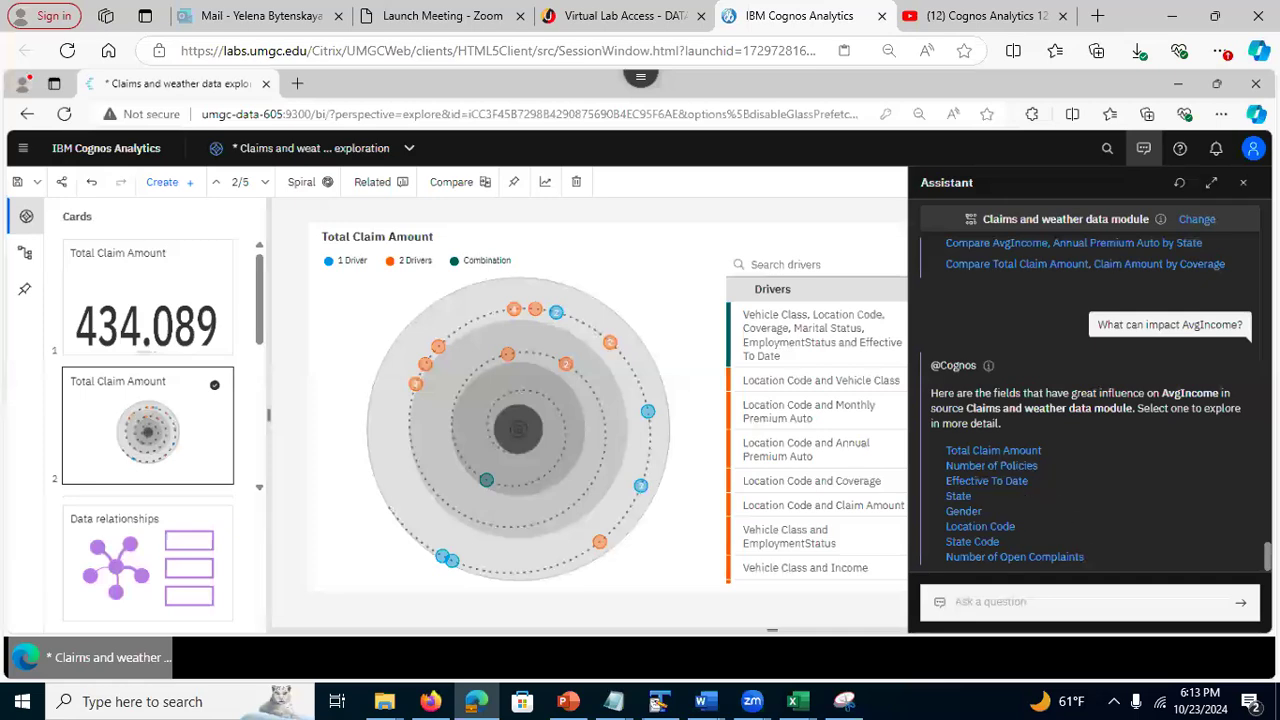
{"action": "scroll", "coordinate": [1000, 440], "scroll_direction": "up", "scroll_amount": 2}
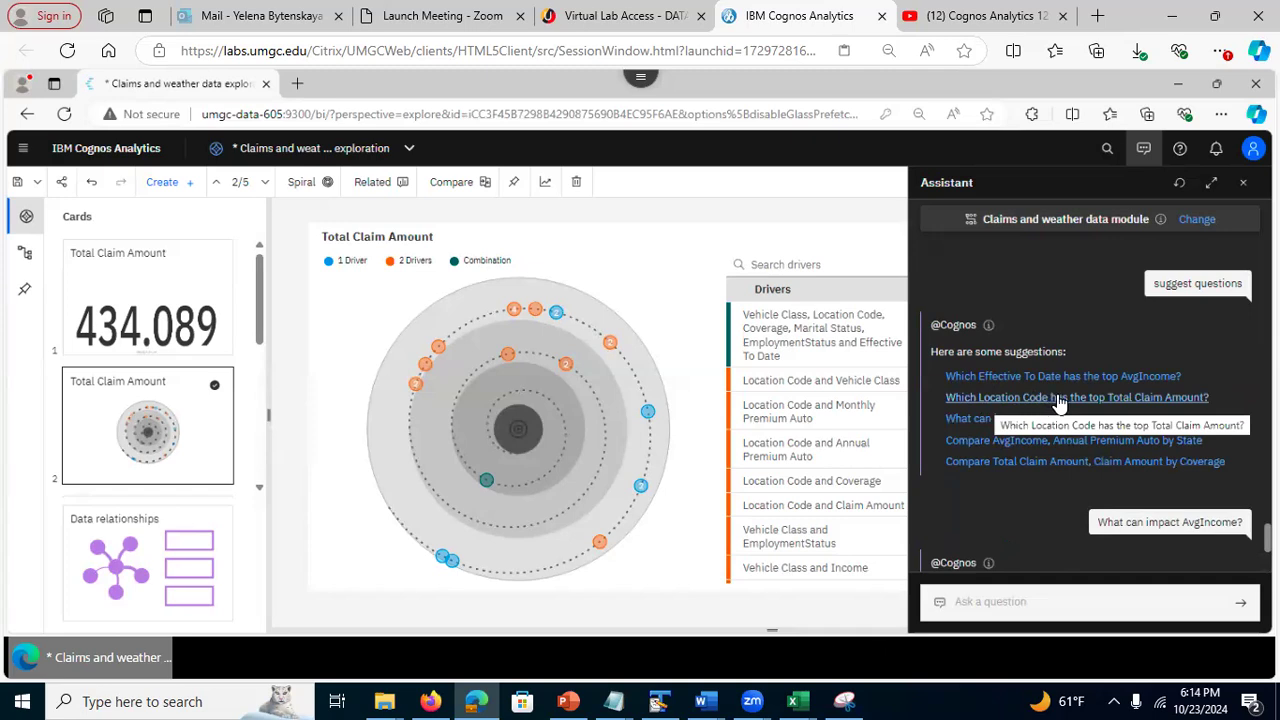
{"action": "left_click", "coordinate": [1095, 399]}
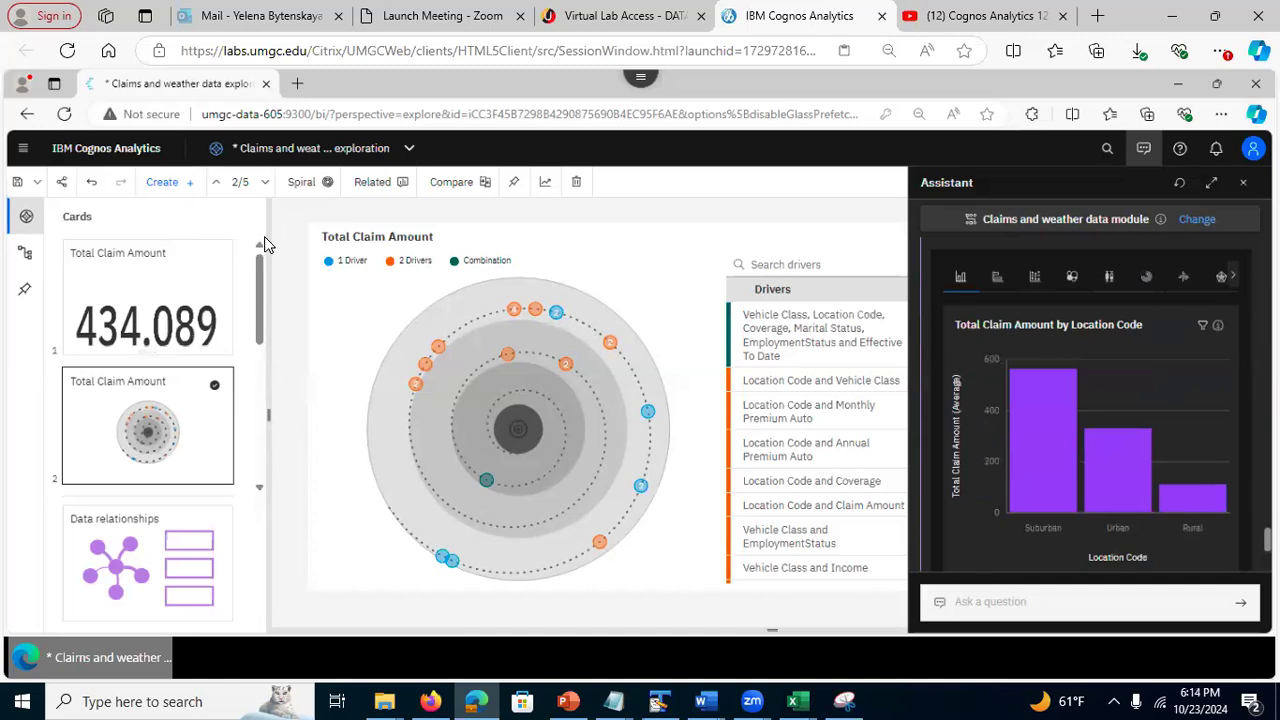
Add a blank single visualization card after the spiral card
{"action": "left_click", "coordinate": [166, 183]}
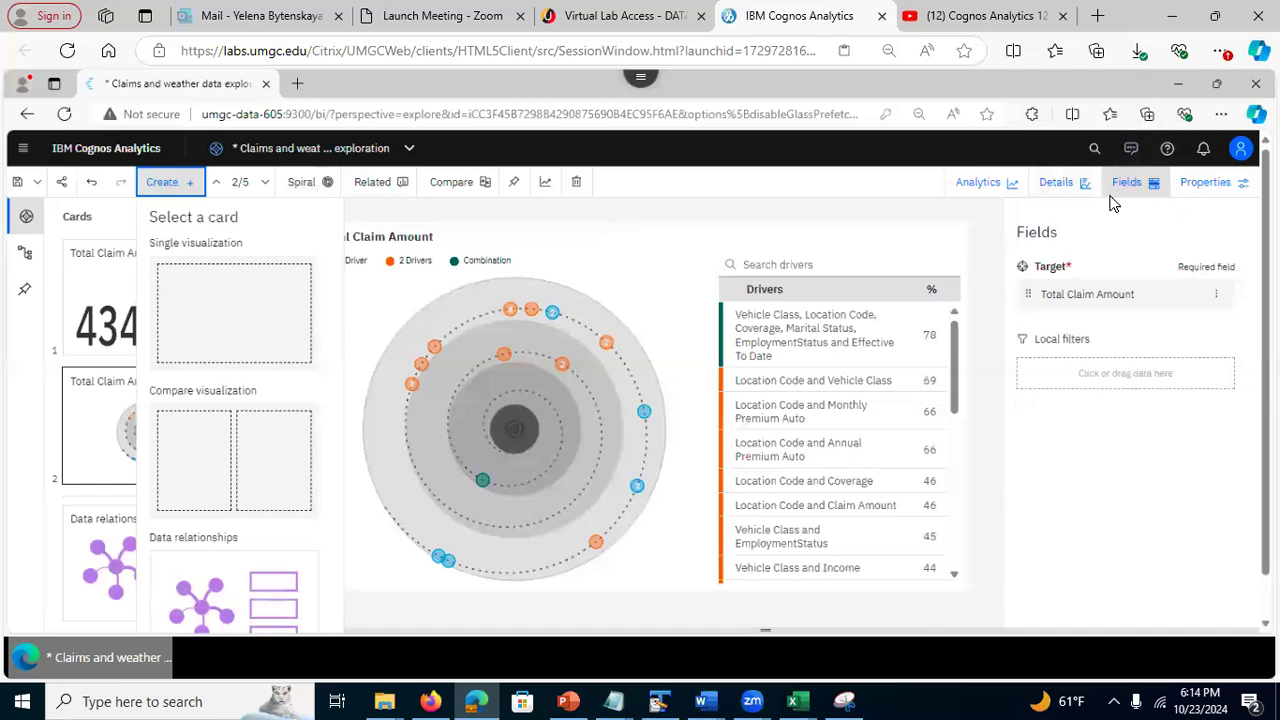
{"action": "left_click", "coordinate": [229, 328]}
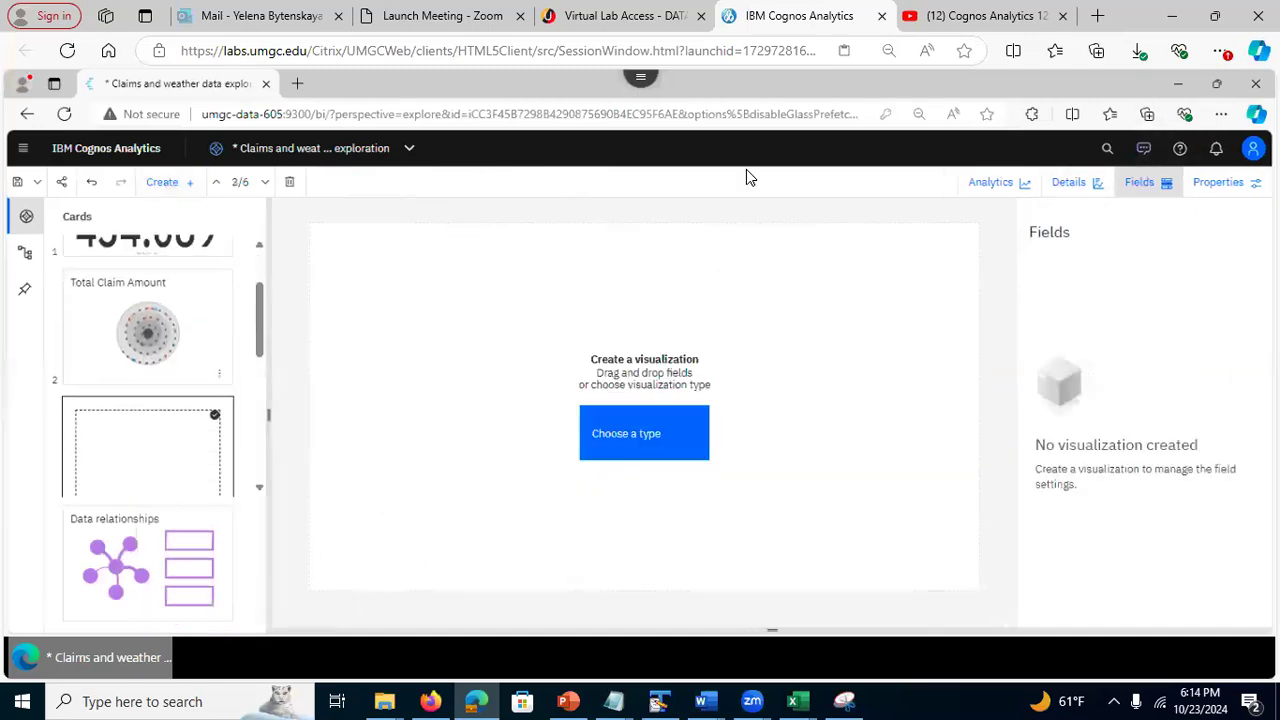
Place the Assistant's column chart of Total Claim Amount by Location Code on the blank card
{"action": "left_click", "coordinate": [1144, 150]}
{"action": "left_click_drag", "start_coordinate": [1010, 460], "coordinate": [554, 361]}
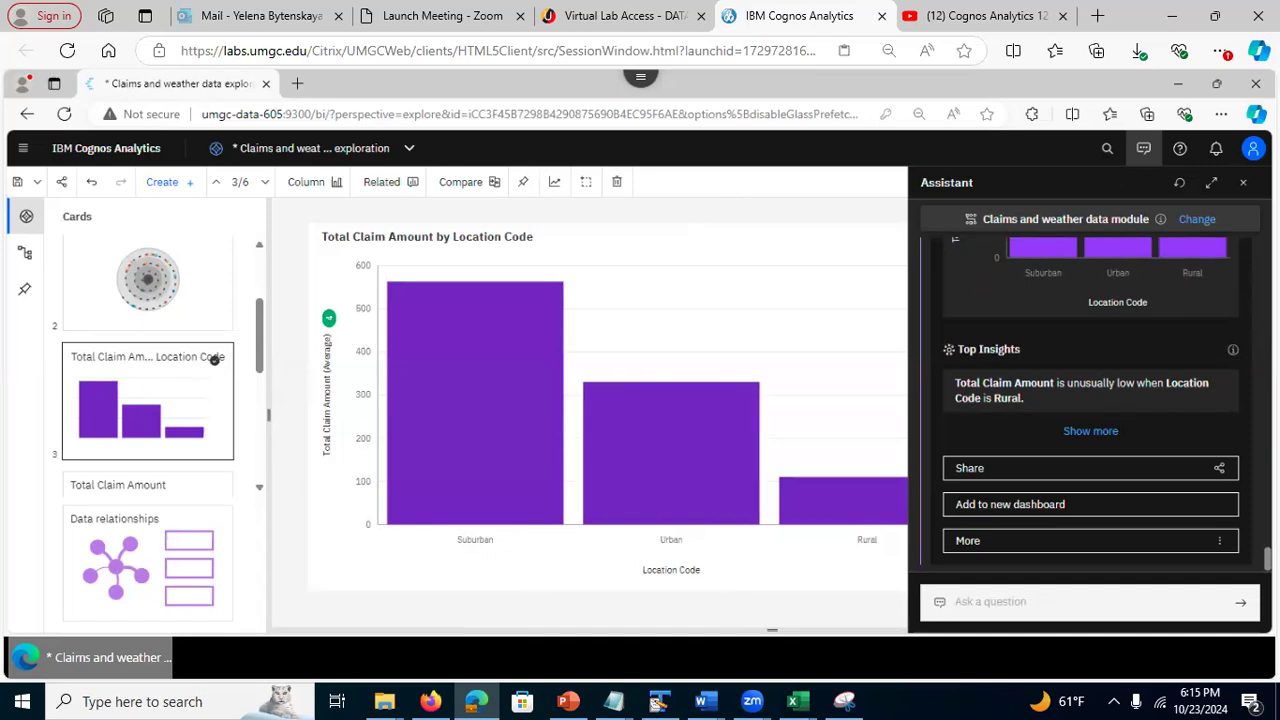
Review the suggested questions in the Assistant's conversation history and switch to PowerPoint
{"action": "scroll", "coordinate": [1090, 400], "scroll_direction": "up", "scroll_amount": 10}
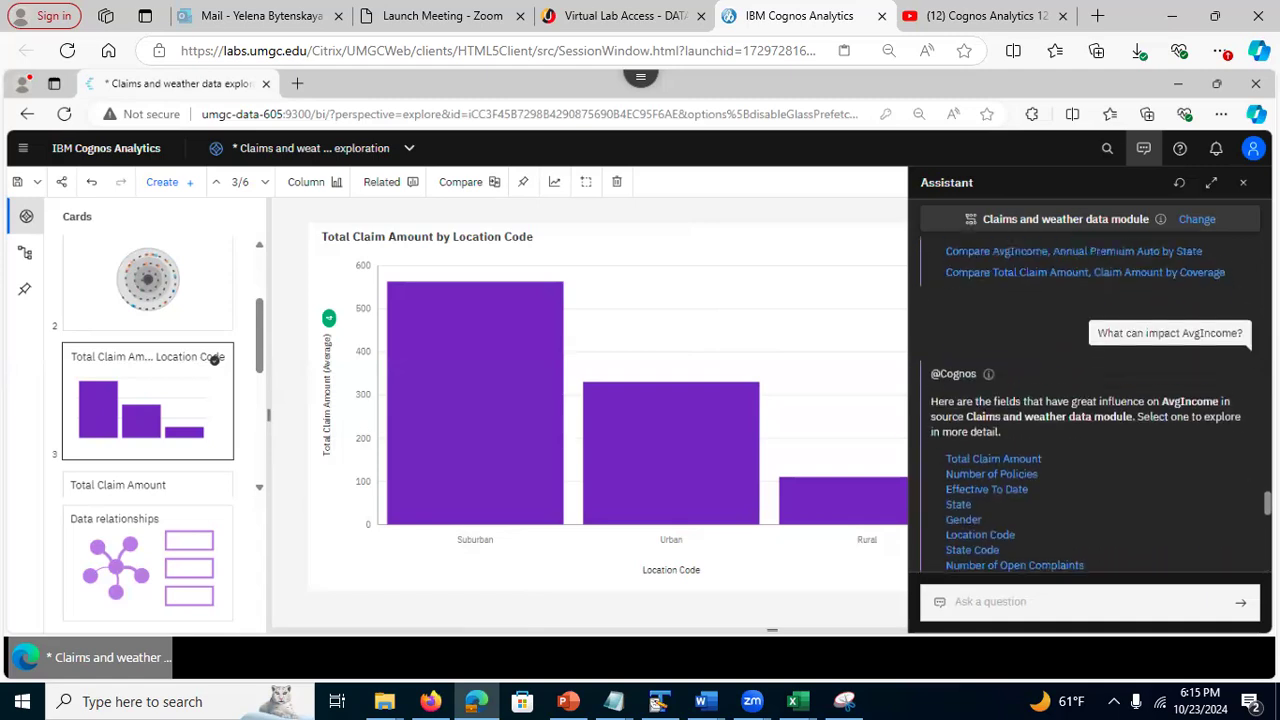
{"action": "scroll", "coordinate": [1090, 400], "scroll_direction": "down", "scroll_amount": 4}
{"action": "scroll", "coordinate": [1090, 400], "scroll_direction": "up", "scroll_amount": 3}
{"action": "scroll", "coordinate": [1050, 450], "scroll_direction": "down", "scroll_amount": 5}
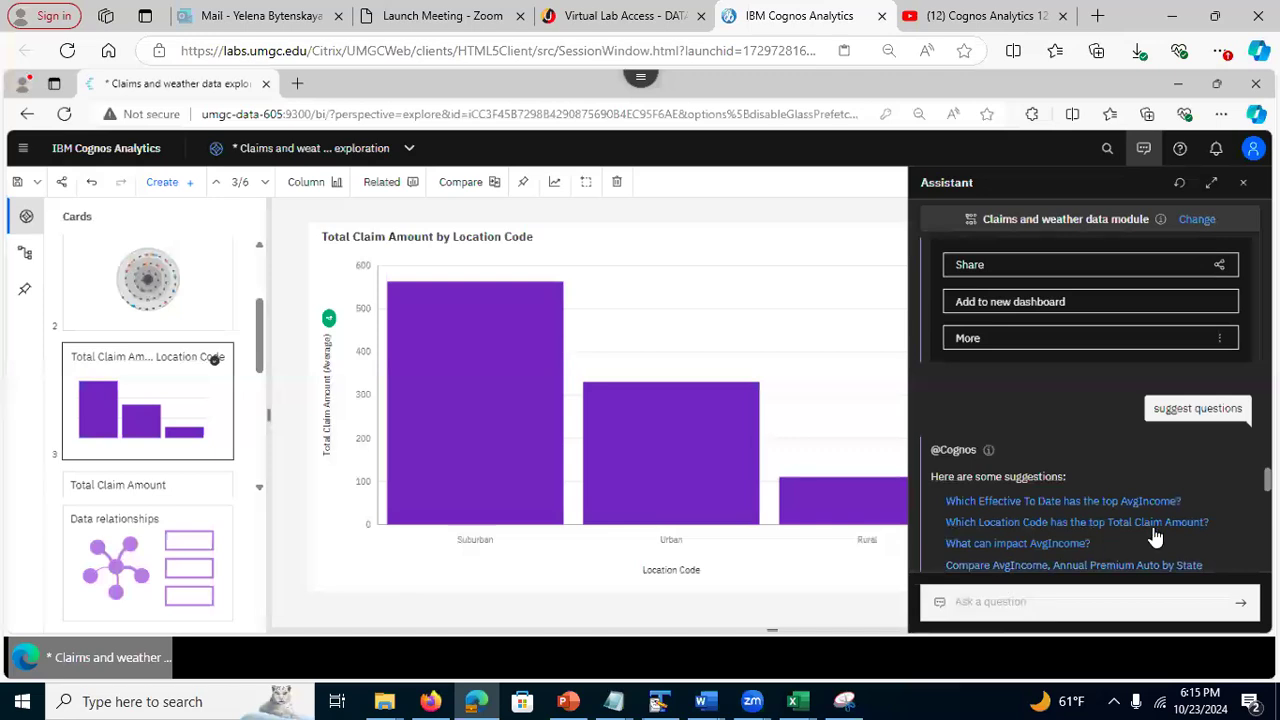
{"action": "left_click_drag", "start_coordinate": [946, 500], "coordinate": [1209, 522]}
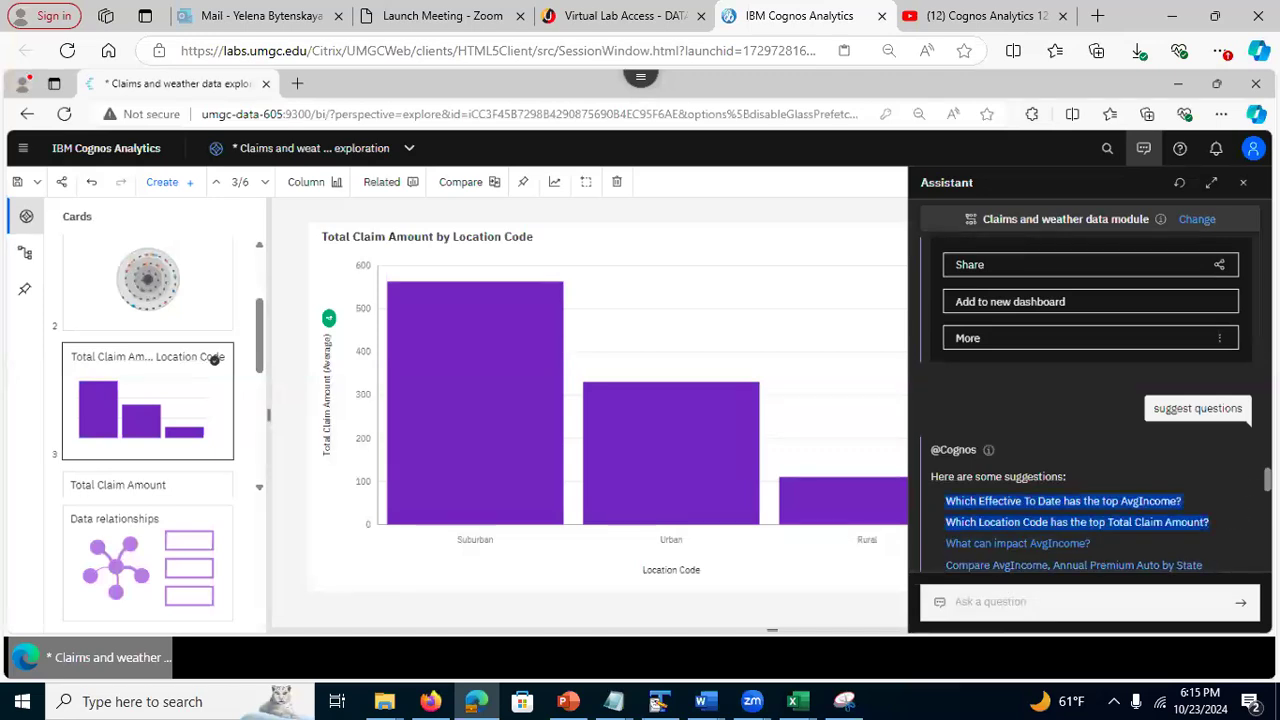
{"action": "left_click", "coordinate": [535, 625]}
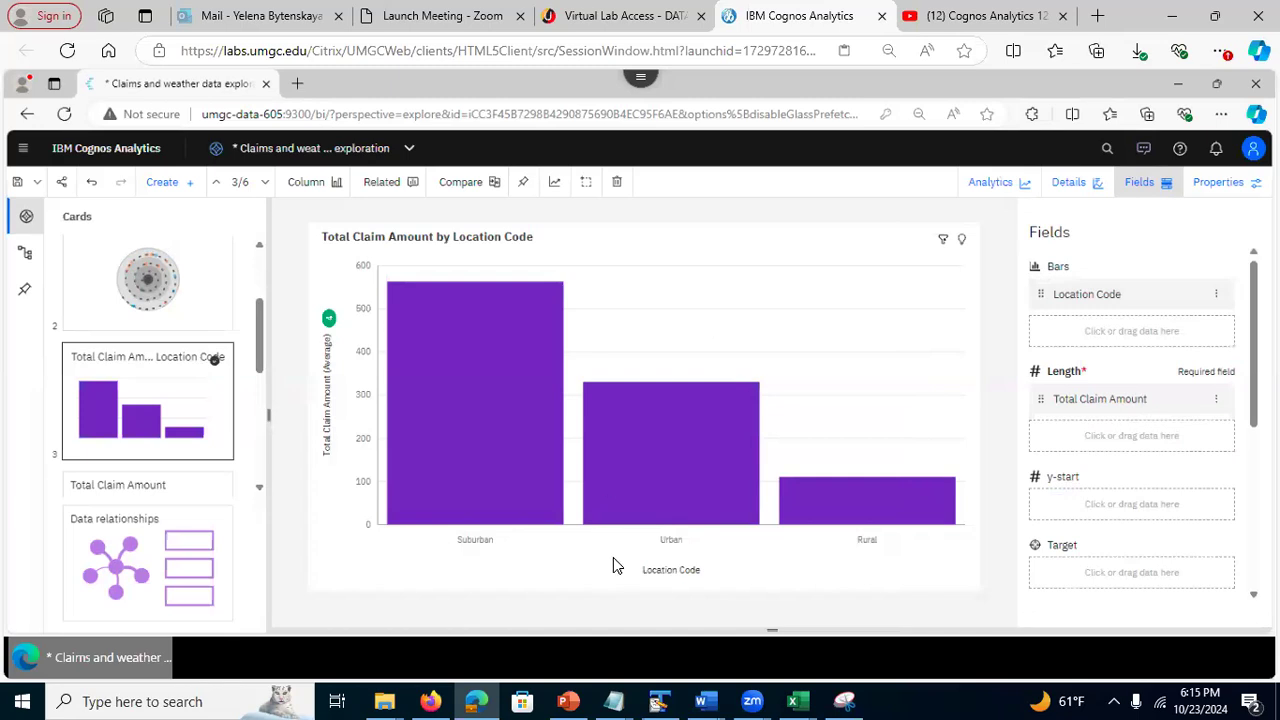
{"action": "left_click", "coordinate": [568, 701]}
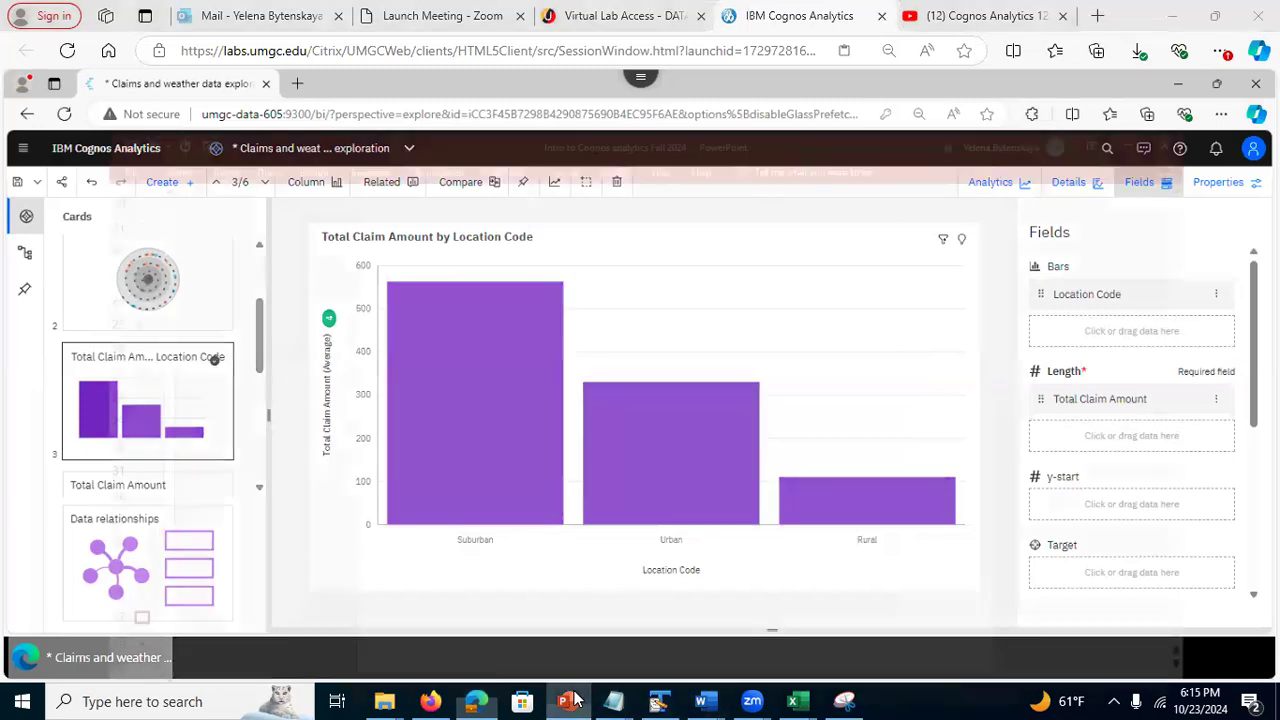
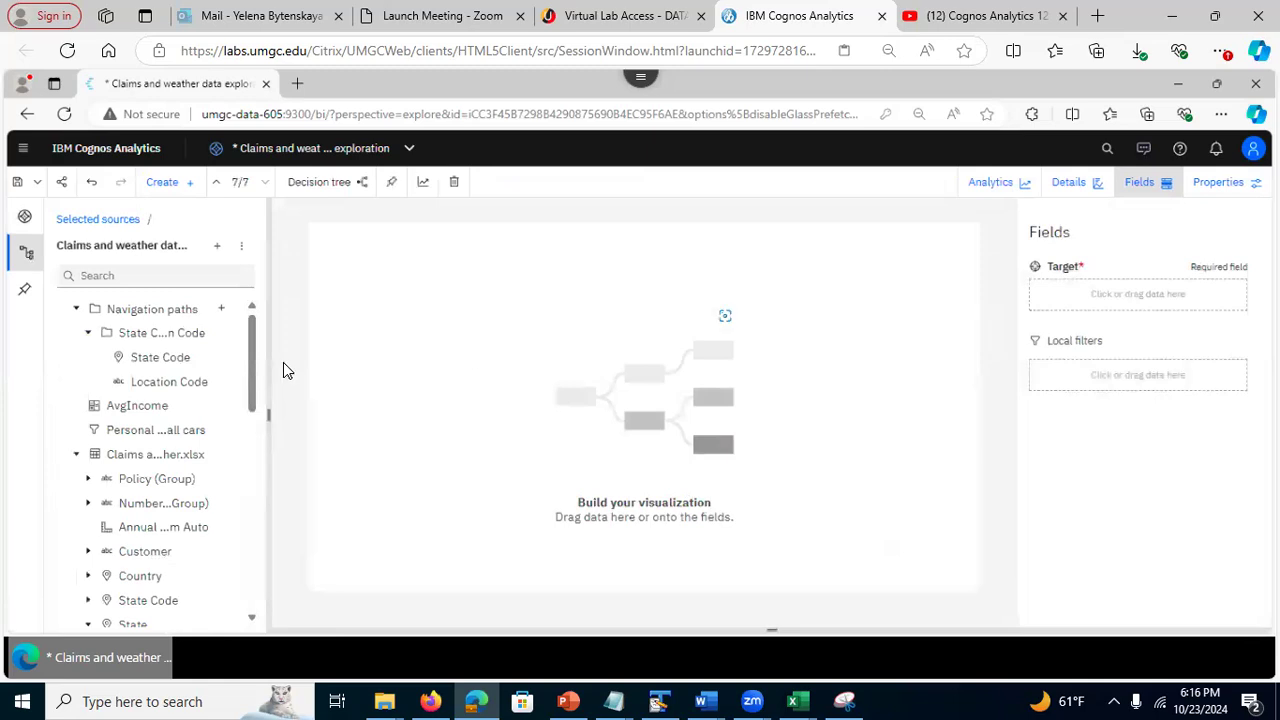
Assign Total Claim Amount from the data module as the decision tree's target
{"action": "scroll", "coordinate": [249, 437], "scroll_direction": "down", "scroll_amount": 1}
{"action": "scroll", "coordinate": [249, 437], "scroll_direction": "down", "scroll_amount": 5}
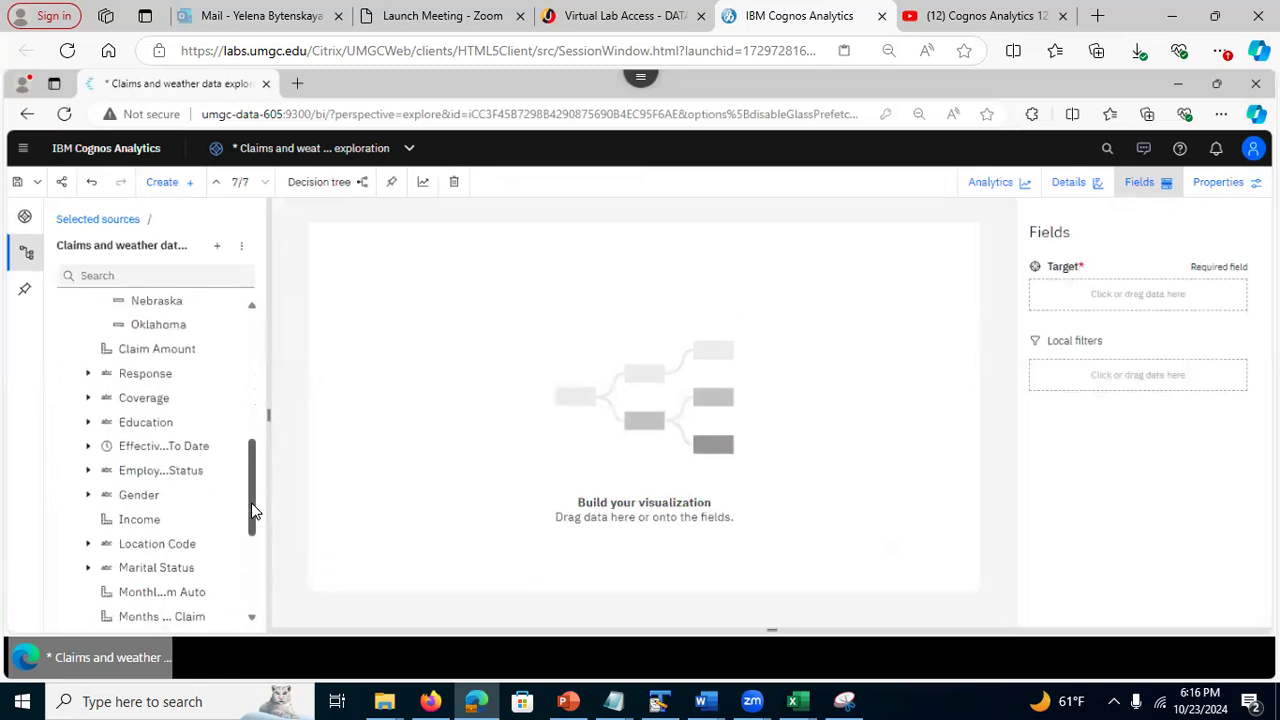
{"action": "left_click_drag", "start_coordinate": [251, 510], "coordinate": [251, 592]}
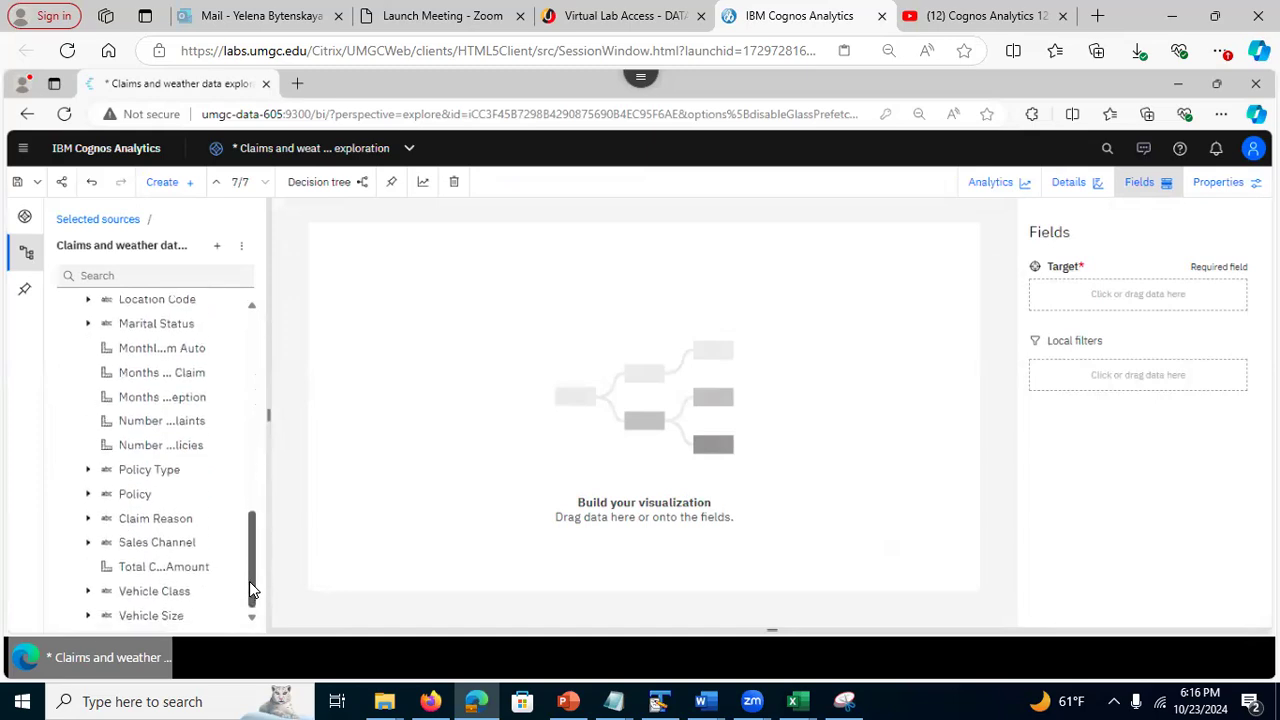
{"action": "left_click_drag", "start_coordinate": [174, 566], "coordinate": [1063, 294]}
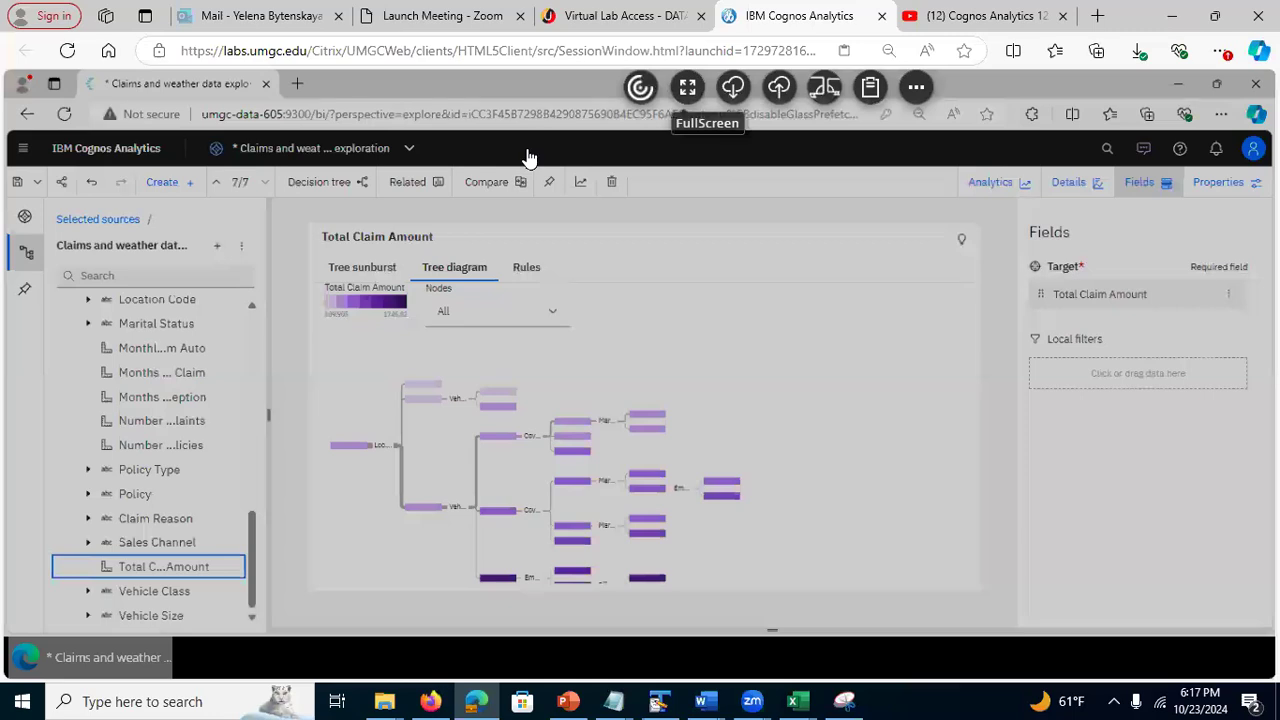
Show the remote session full screen and hide the field settings and data sources to enlarge the decision tree
{"action": "left_click", "coordinate": [687, 88]}
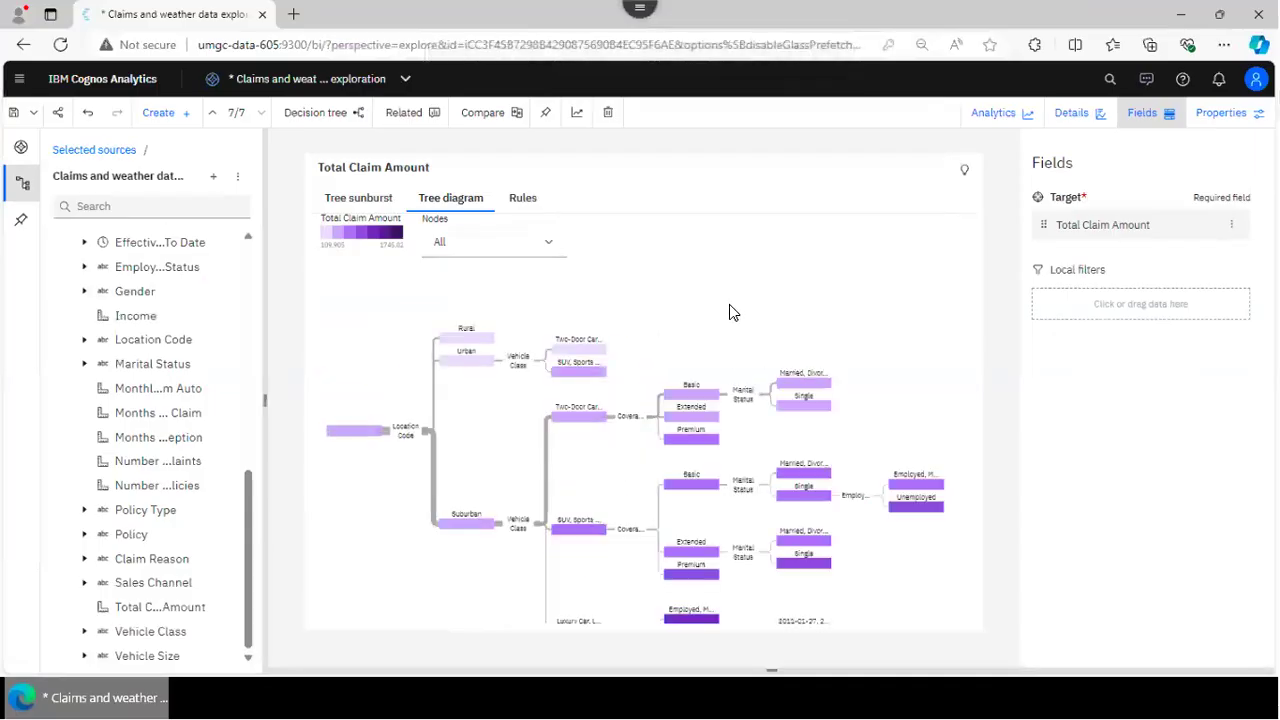
{"action": "left_click", "coordinate": [1162, 111]}
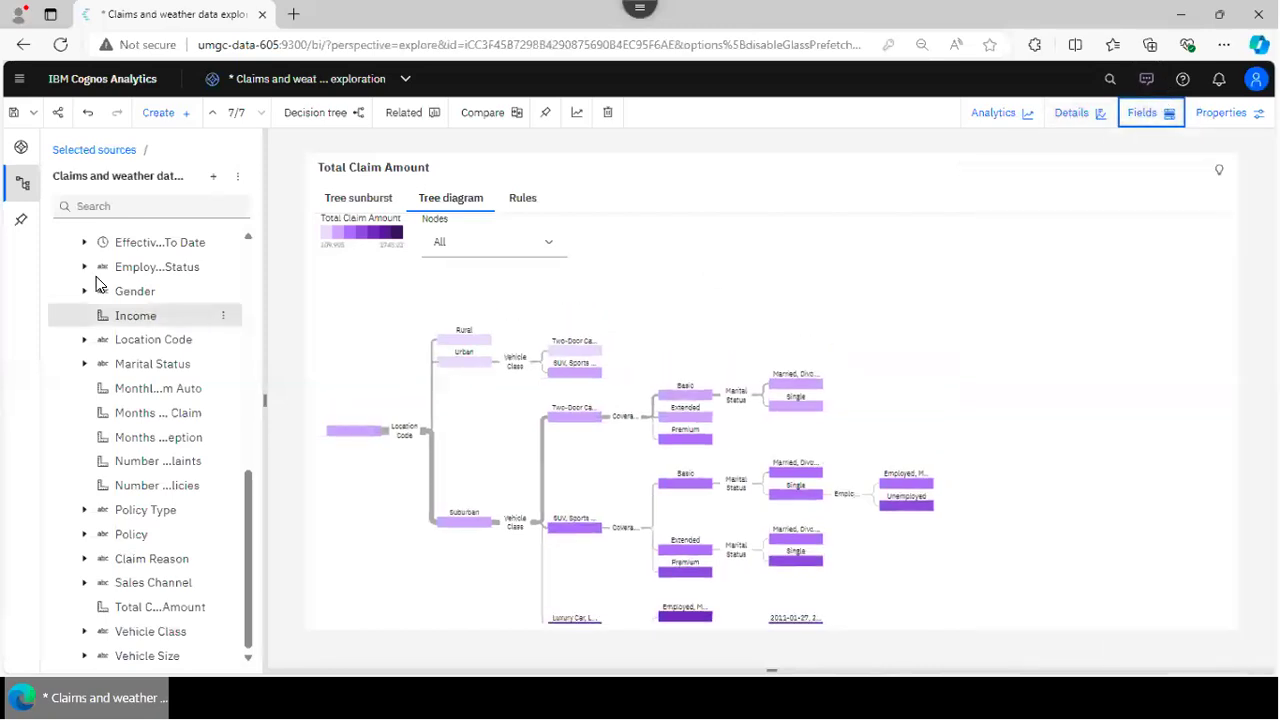
{"action": "left_click", "coordinate": [21, 183]}
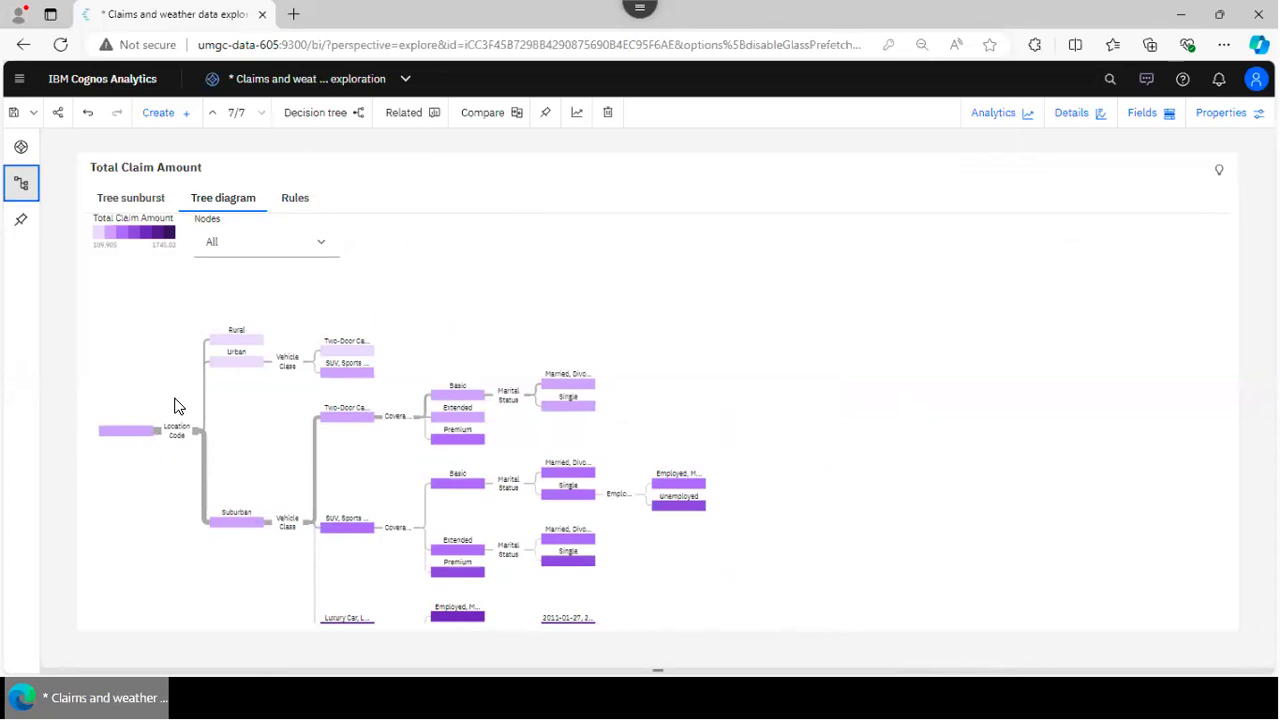
Examine the tree diagram's node details and highlight the path to the Married, Divorced node under Suburban, Two-Door Car, Basic
{"action": "left_click", "coordinate": [127, 437]}
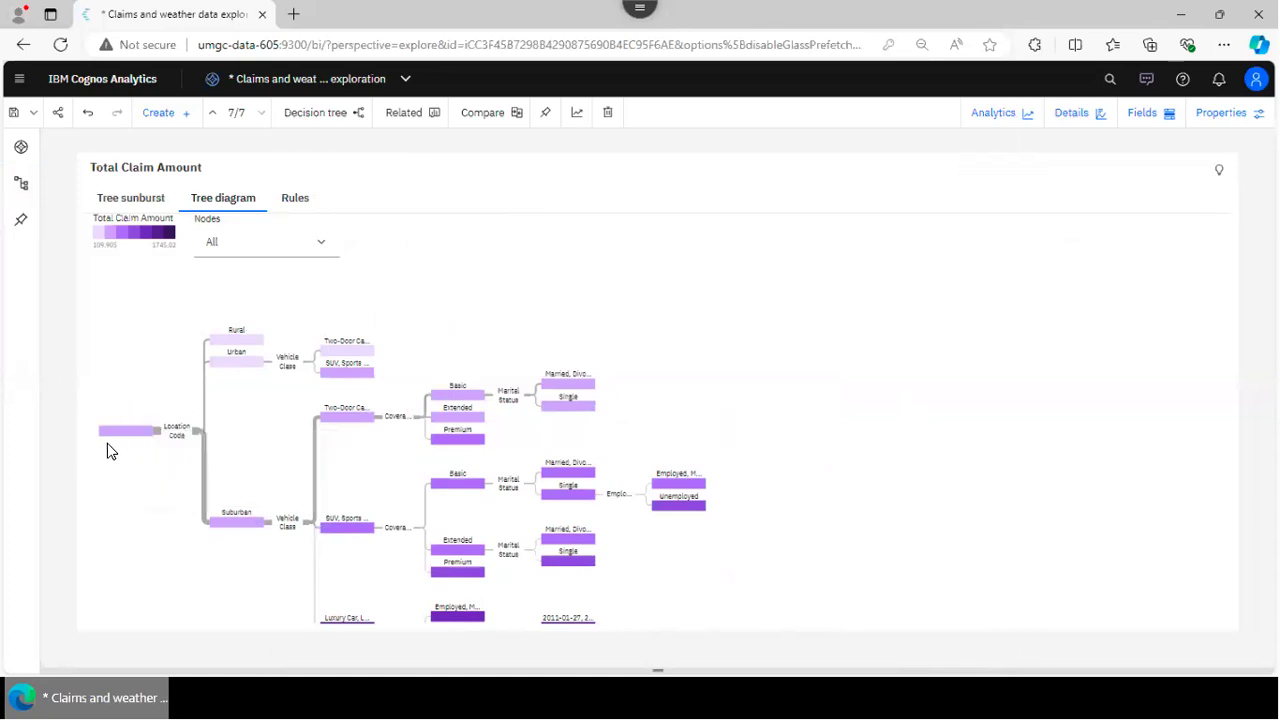
{"action": "mouse_move", "coordinate": [129, 438]}
{"action": "mouse_move", "coordinate": [238, 527]}
{"action": "left_click_drag", "start_coordinate": [366, 552], "coordinate": [366, 526]}
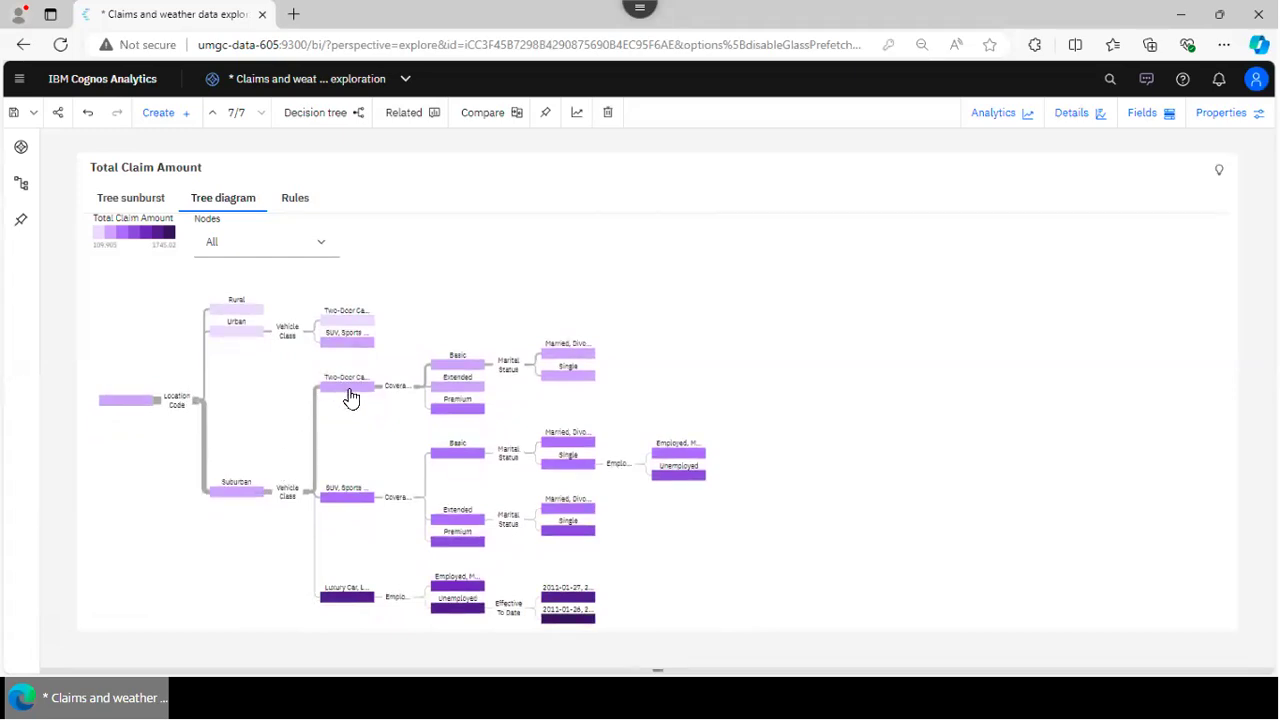
{"action": "mouse_move", "coordinate": [350, 398]}
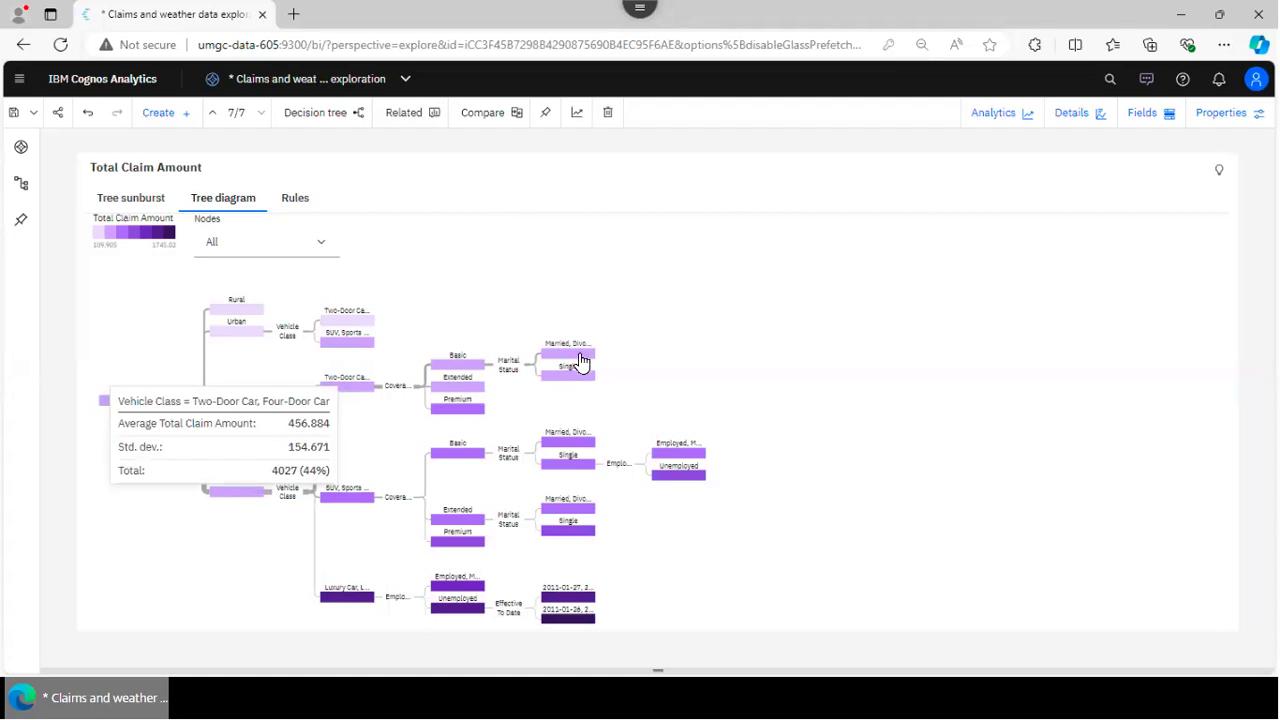
{"action": "mouse_move", "coordinate": [579, 367]}
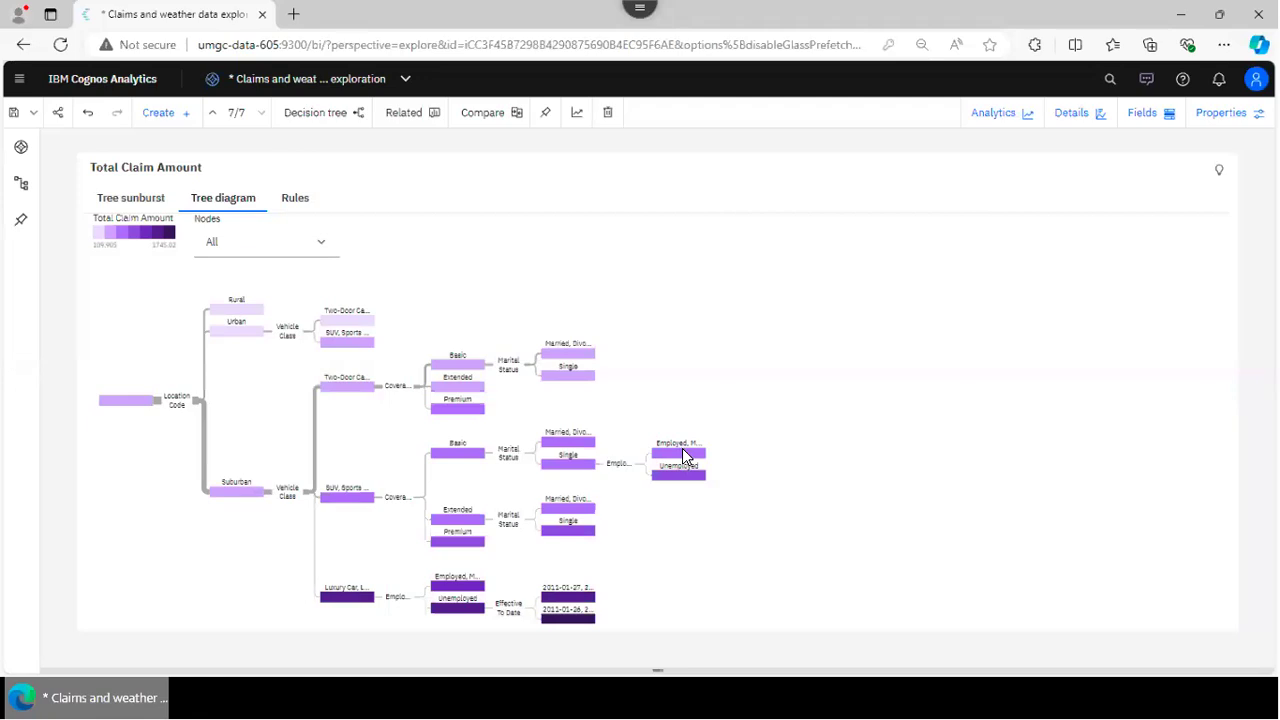
{"action": "left_click", "coordinate": [582, 358]}
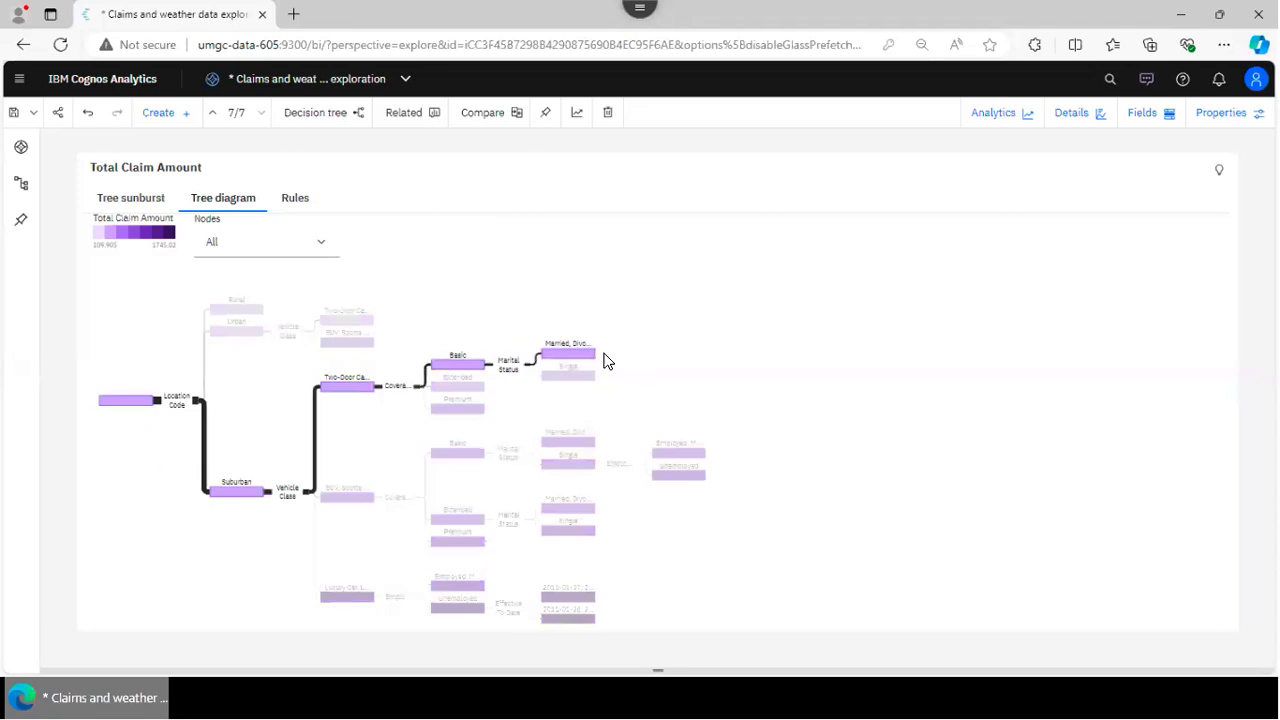
{"action": "mouse_move", "coordinate": [570, 359]}
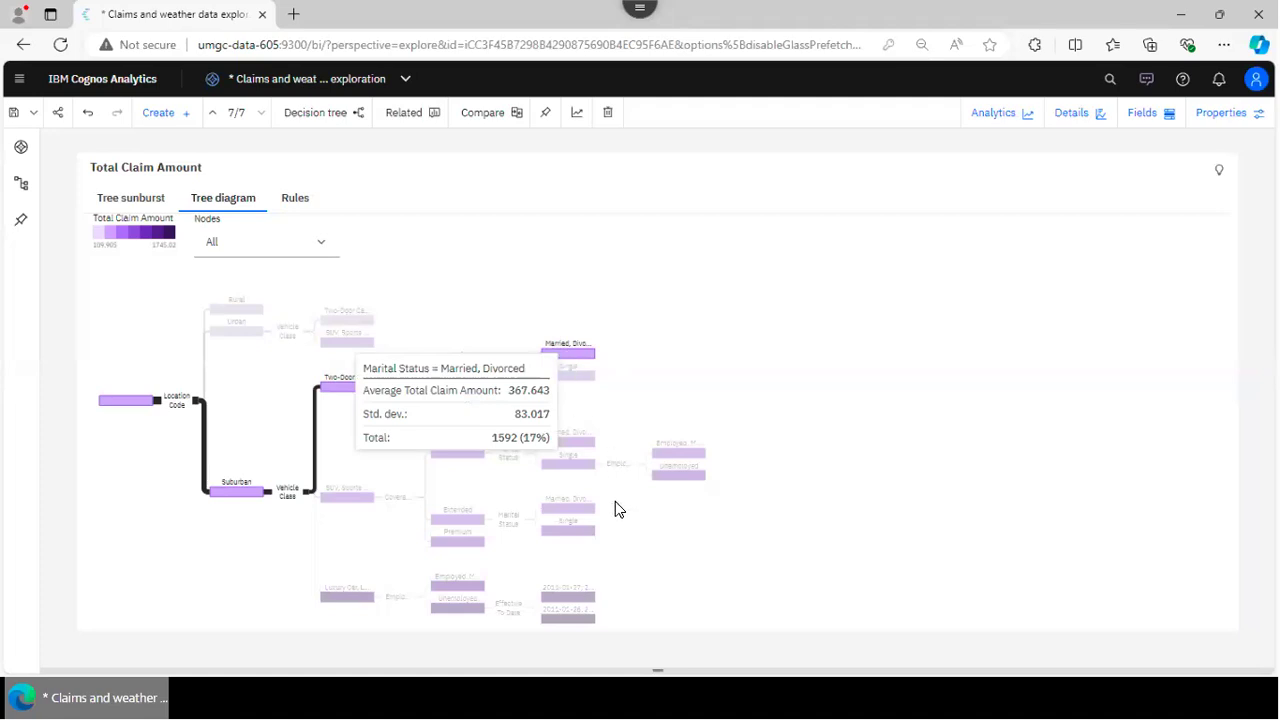
Collapse the tree diagram's lower branches until only the Location Code split into Rural, Urban and Suburban remains
{"action": "left_click", "coordinate": [575, 466]}
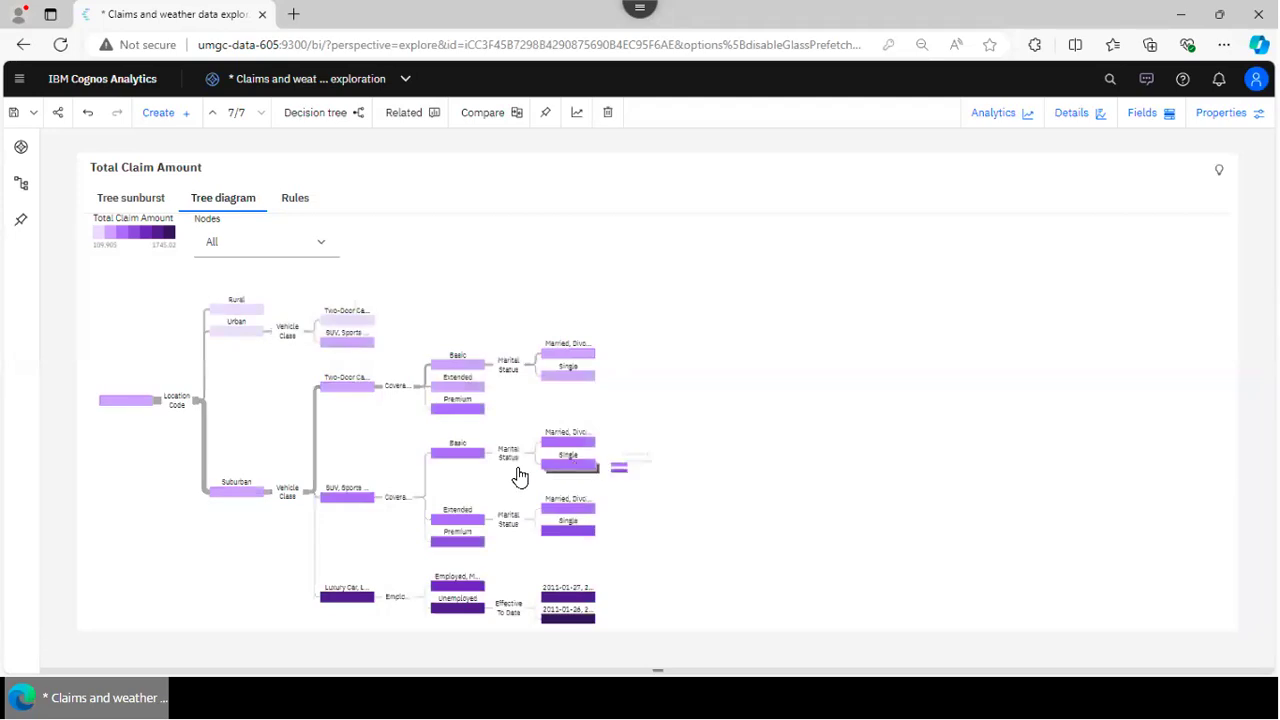
{"action": "left_click", "coordinate": [469, 494]}
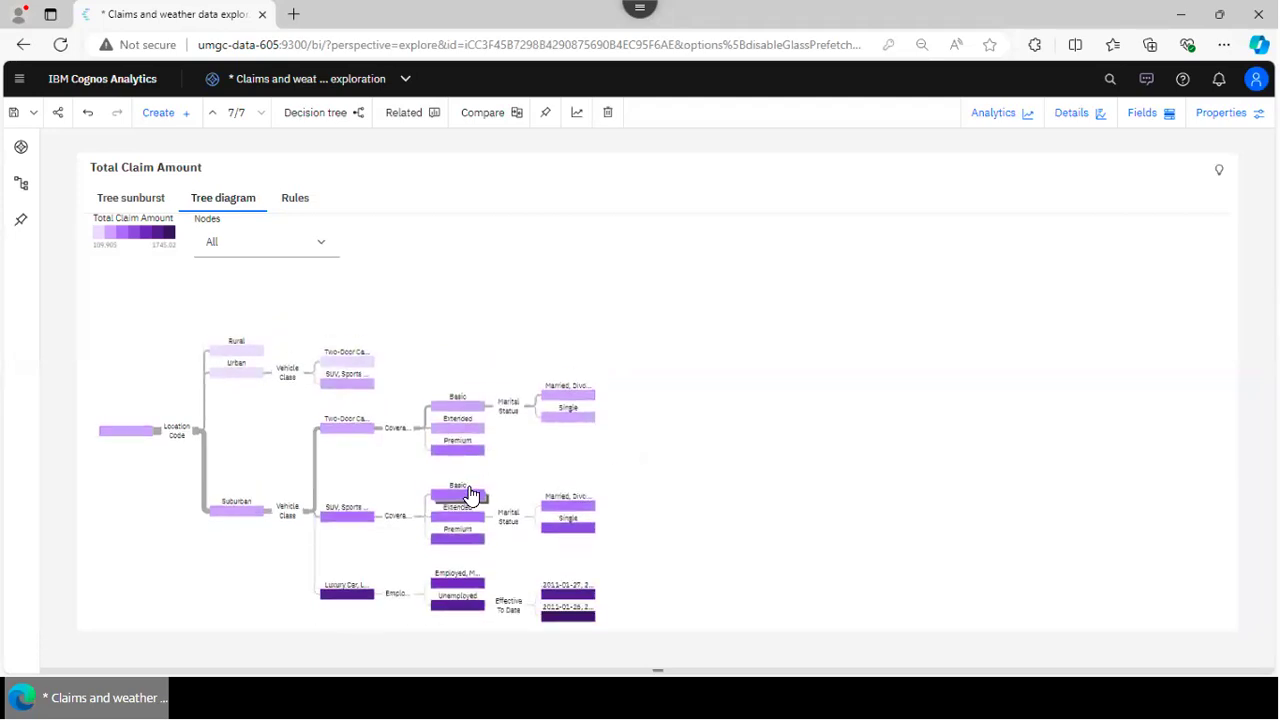
{"action": "left_click", "coordinate": [470, 526]}
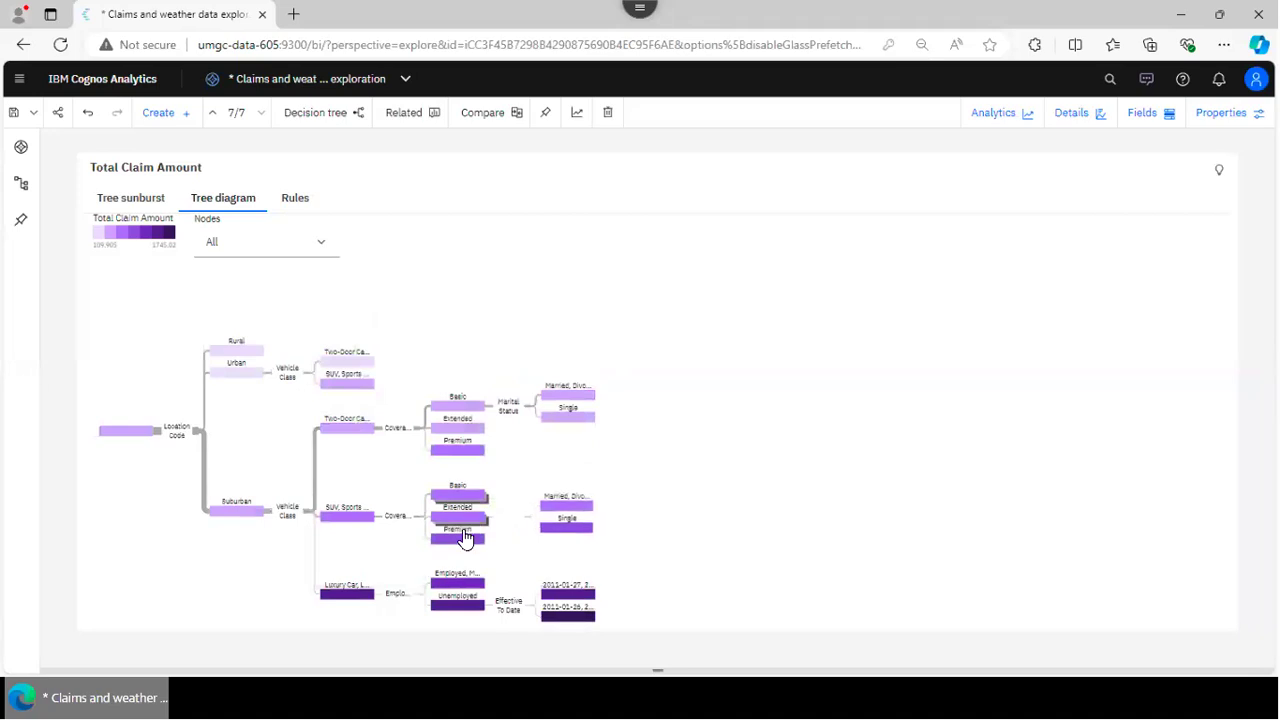
{"action": "left_click", "coordinate": [458, 606]}
{"action": "left_click", "coordinate": [356, 597]}
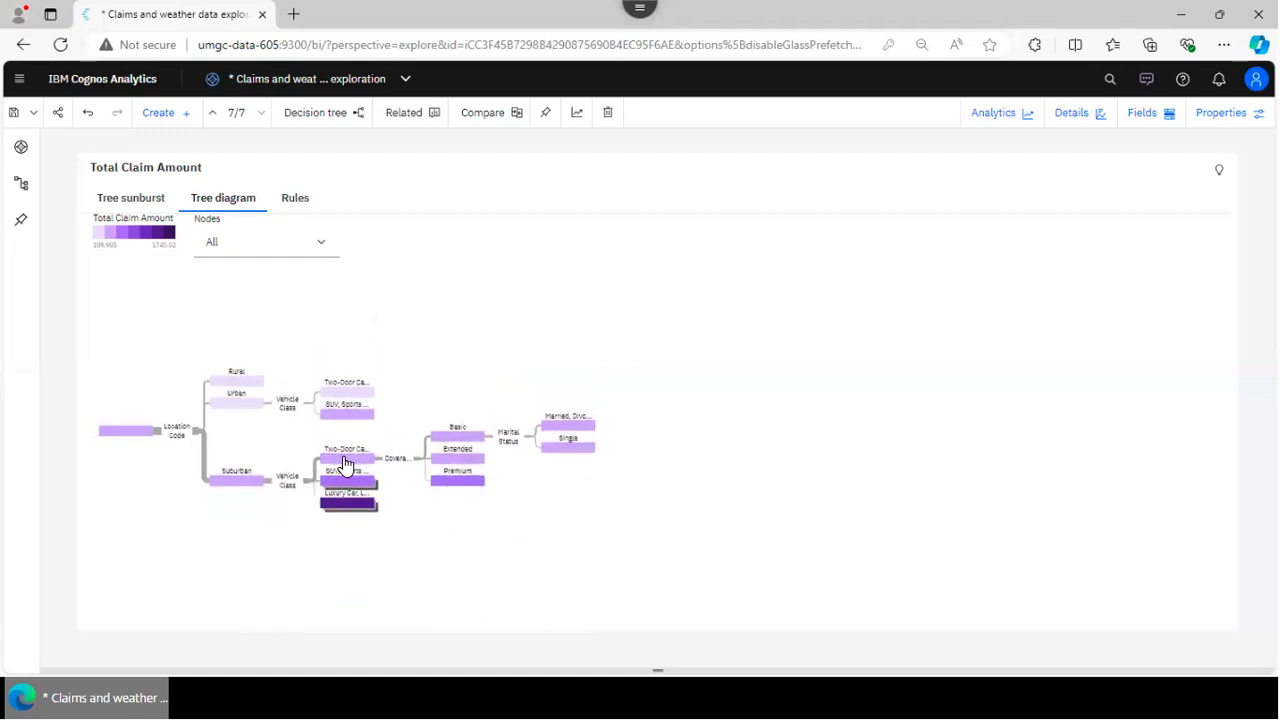
{"action": "left_click", "coordinate": [472, 440]}
{"action": "left_click", "coordinate": [357, 462]}
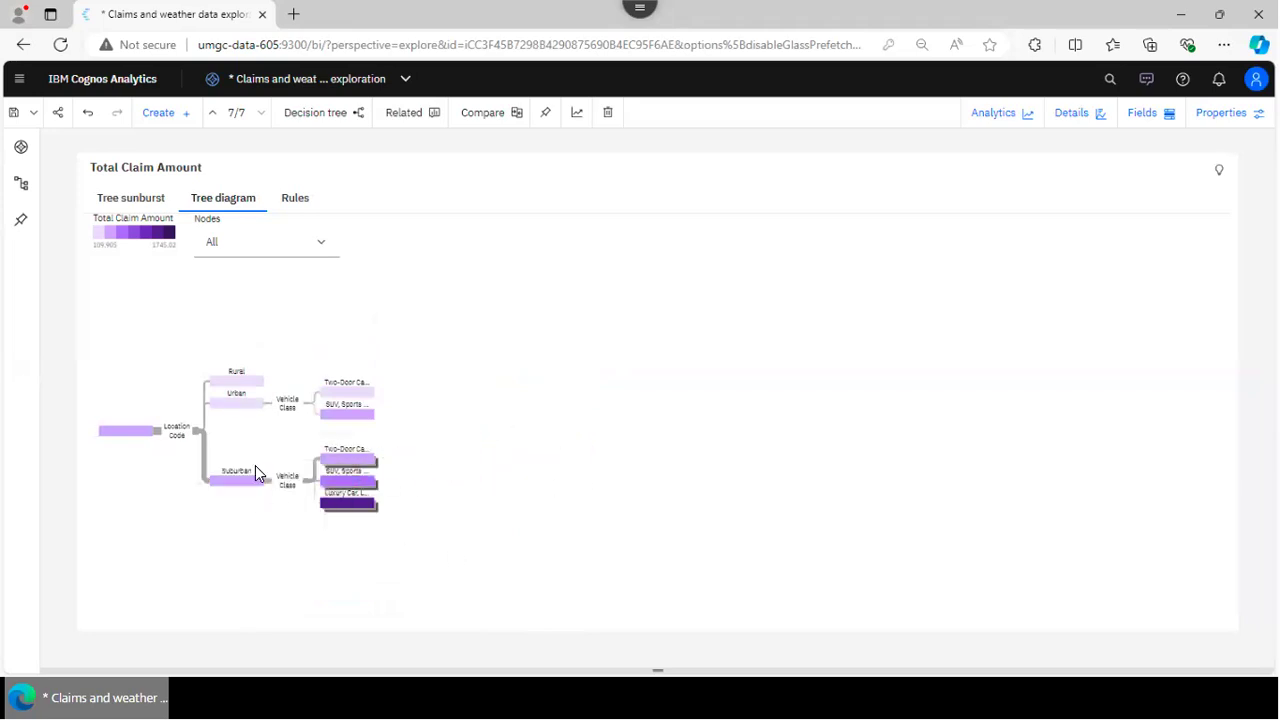
{"action": "left_click", "coordinate": [247, 484]}
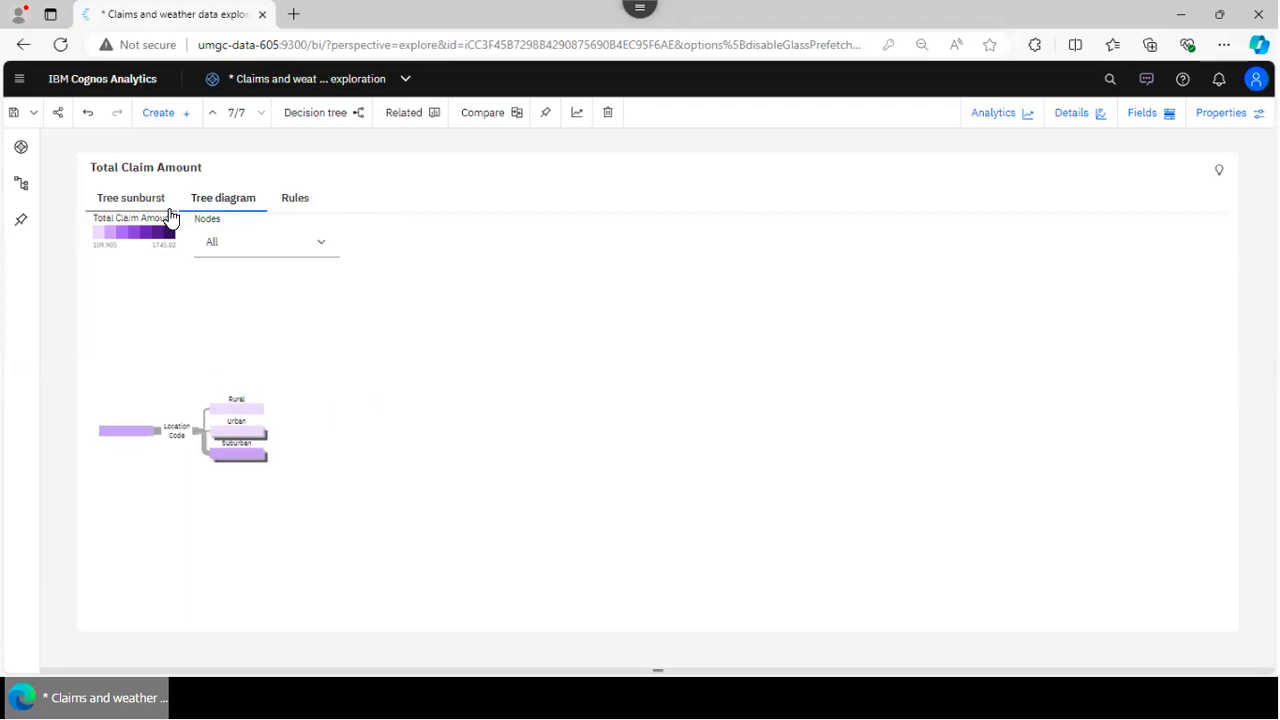
Compare the tree sunburst with the collapsed tree diagram and inspect the diagram's Rural node
{"action": "left_click", "coordinate": [135, 206]}
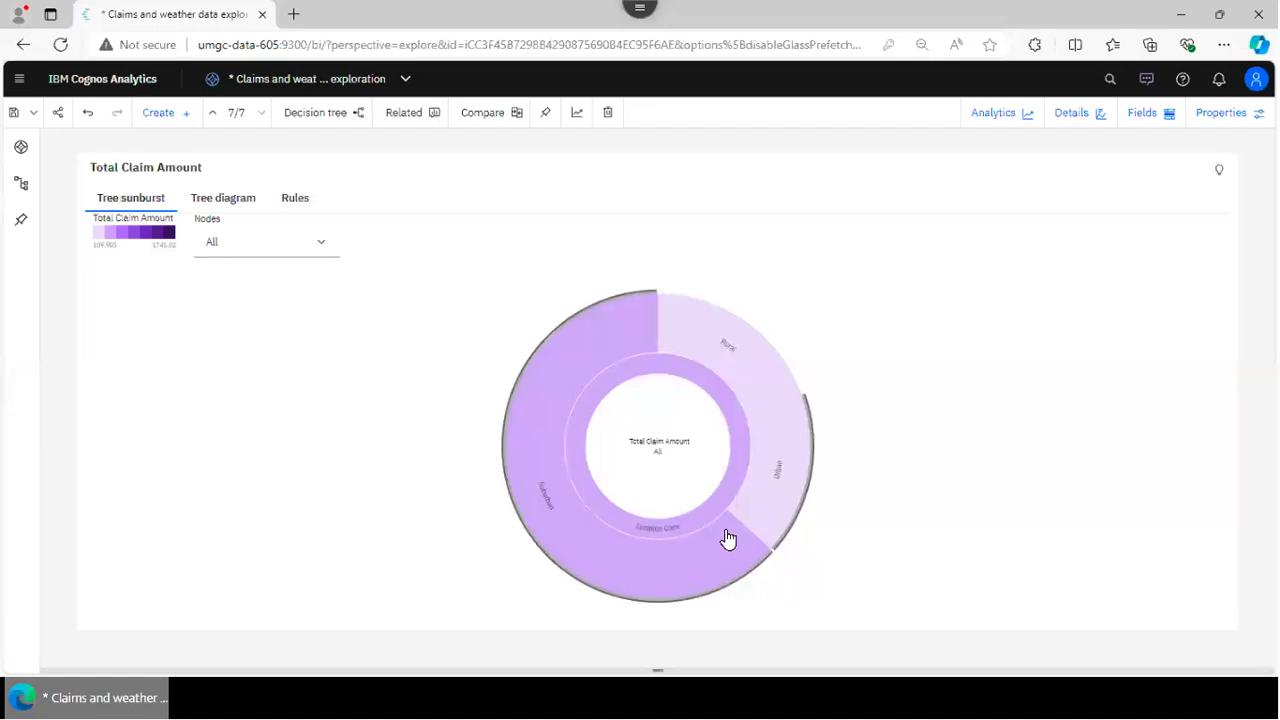
{"action": "mouse_move", "coordinate": [728, 539]}
{"action": "left_click", "coordinate": [212, 202]}
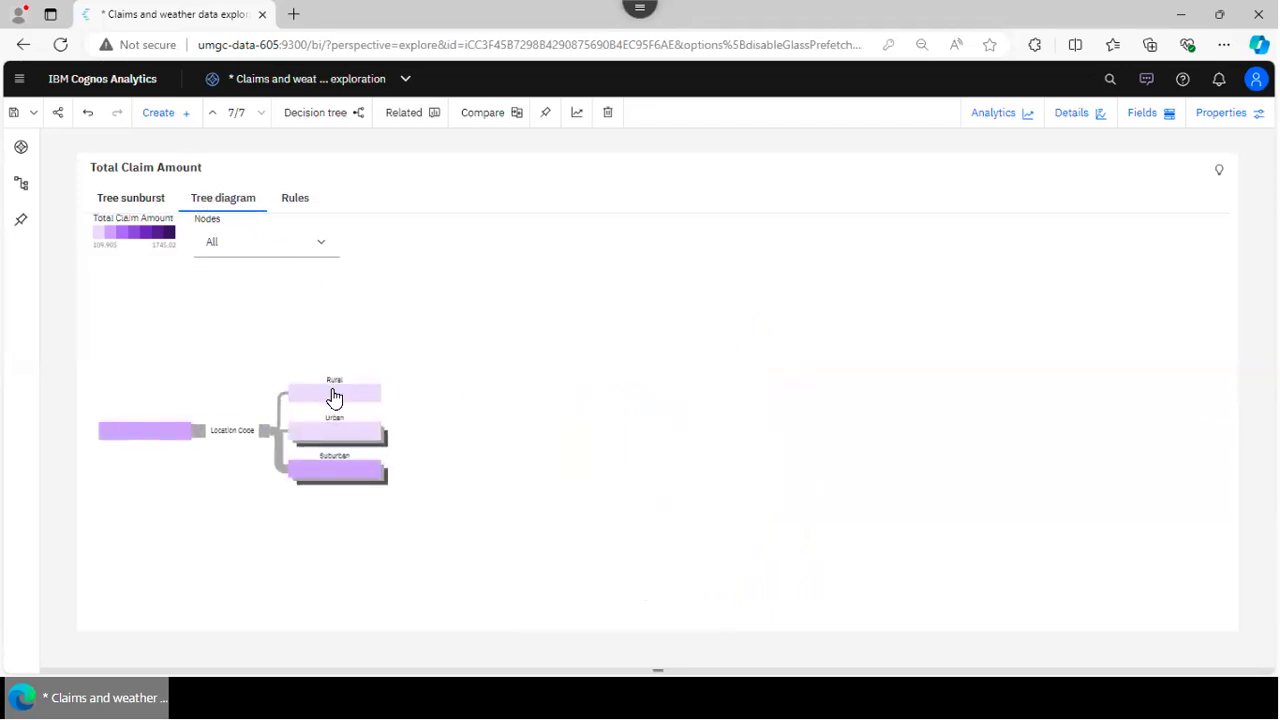
{"action": "left_click", "coordinate": [335, 394]}
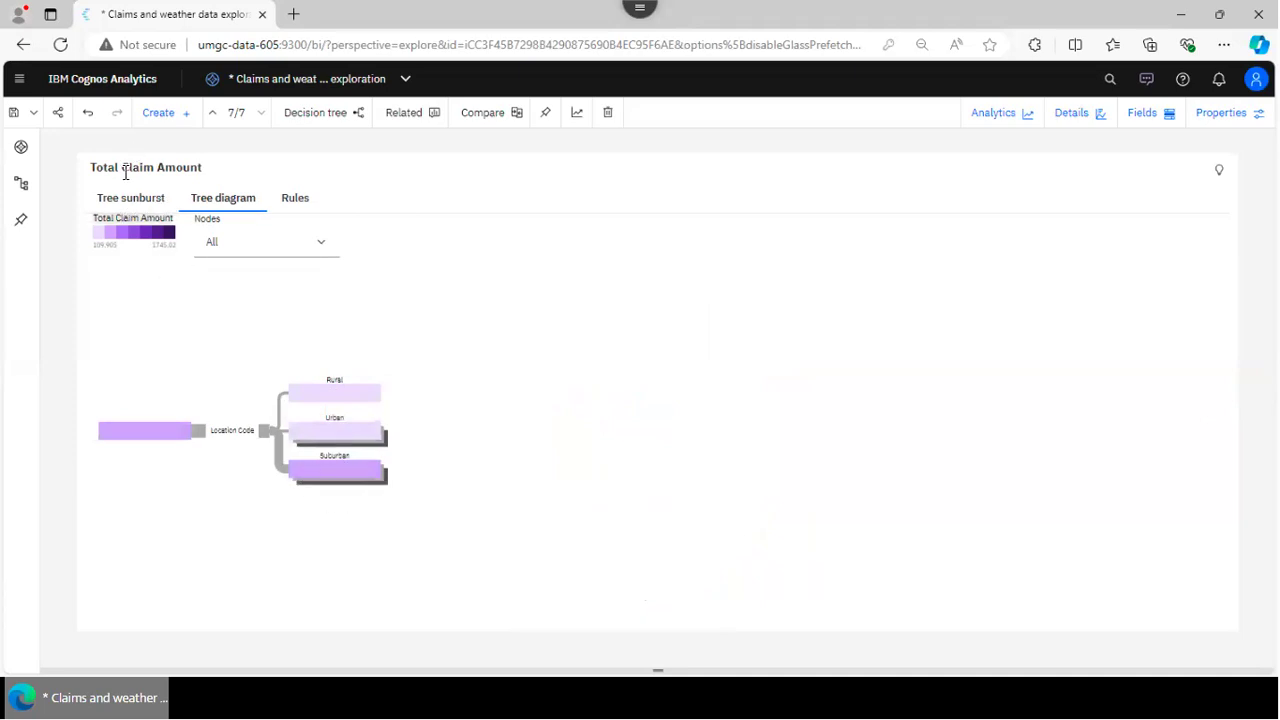
Expand the Suburban segment in the tree sunburst and inspect the details of its vehicle class segments
{"action": "left_click", "coordinate": [124, 205]}
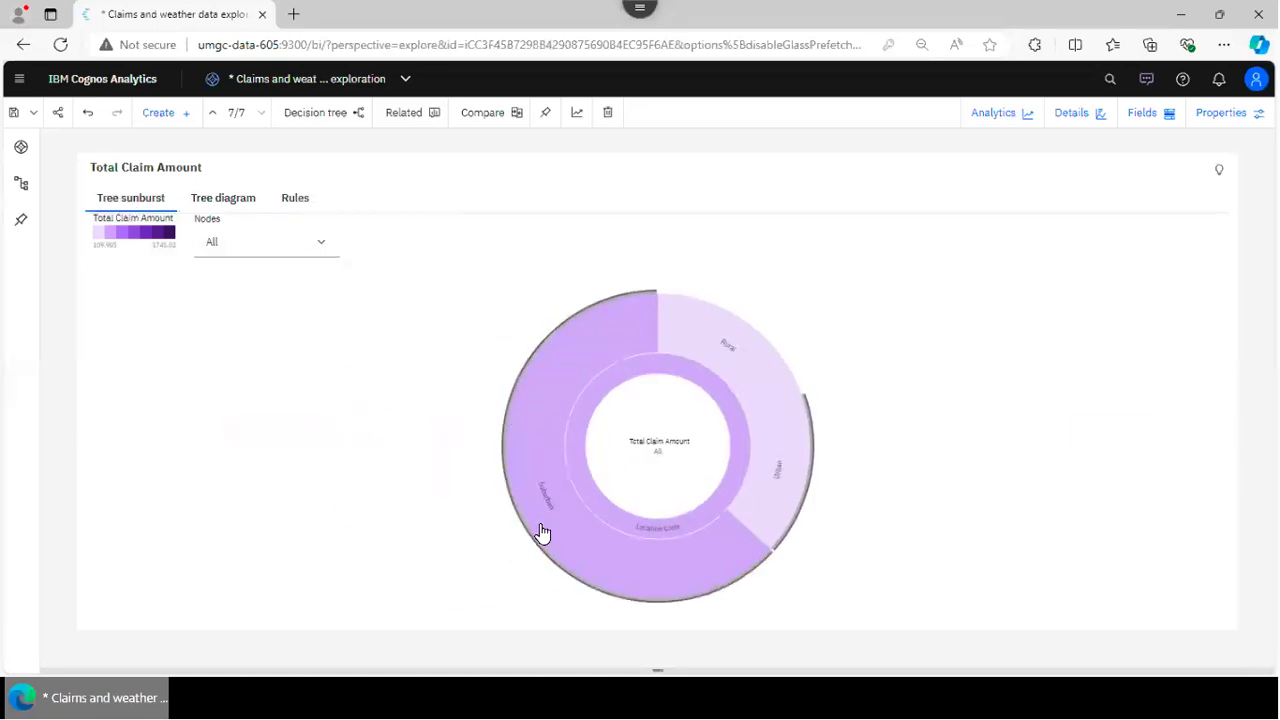
{"action": "mouse_move", "coordinate": [561, 531]}
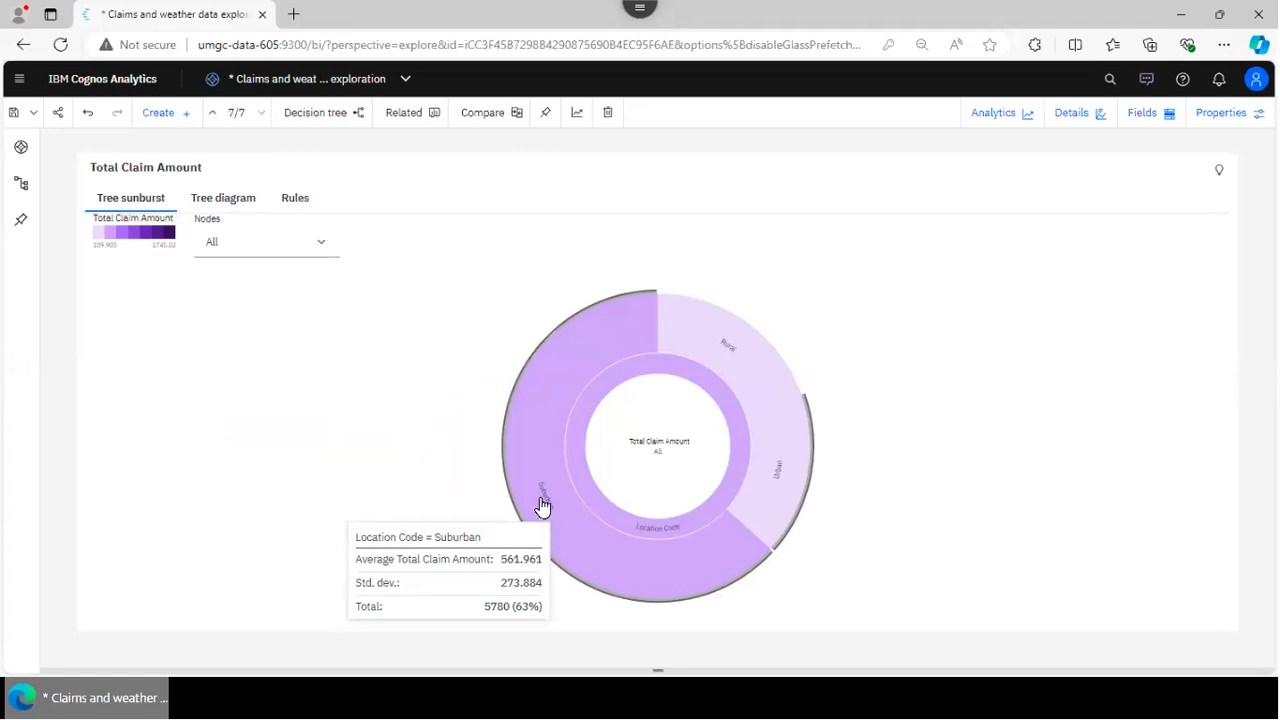
{"action": "left_click", "coordinate": [538, 503]}
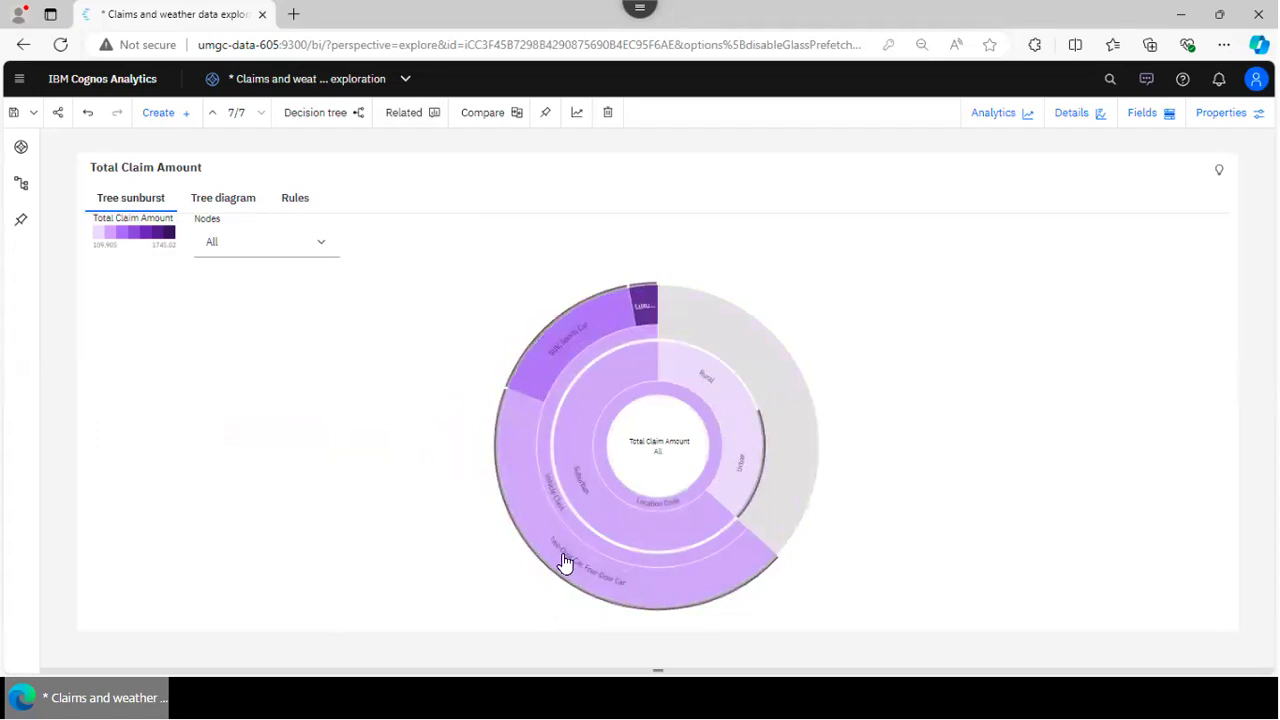
{"action": "mouse_move", "coordinate": [565, 562]}
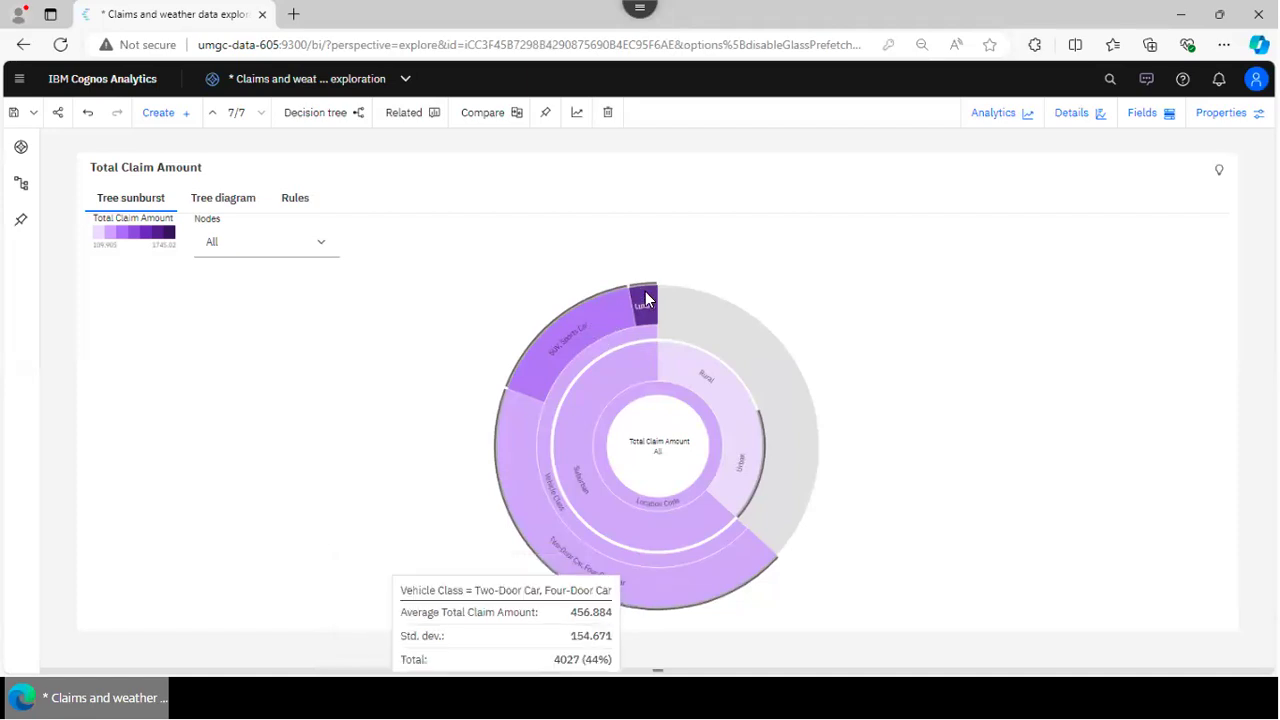
{"action": "mouse_move", "coordinate": [645, 312]}
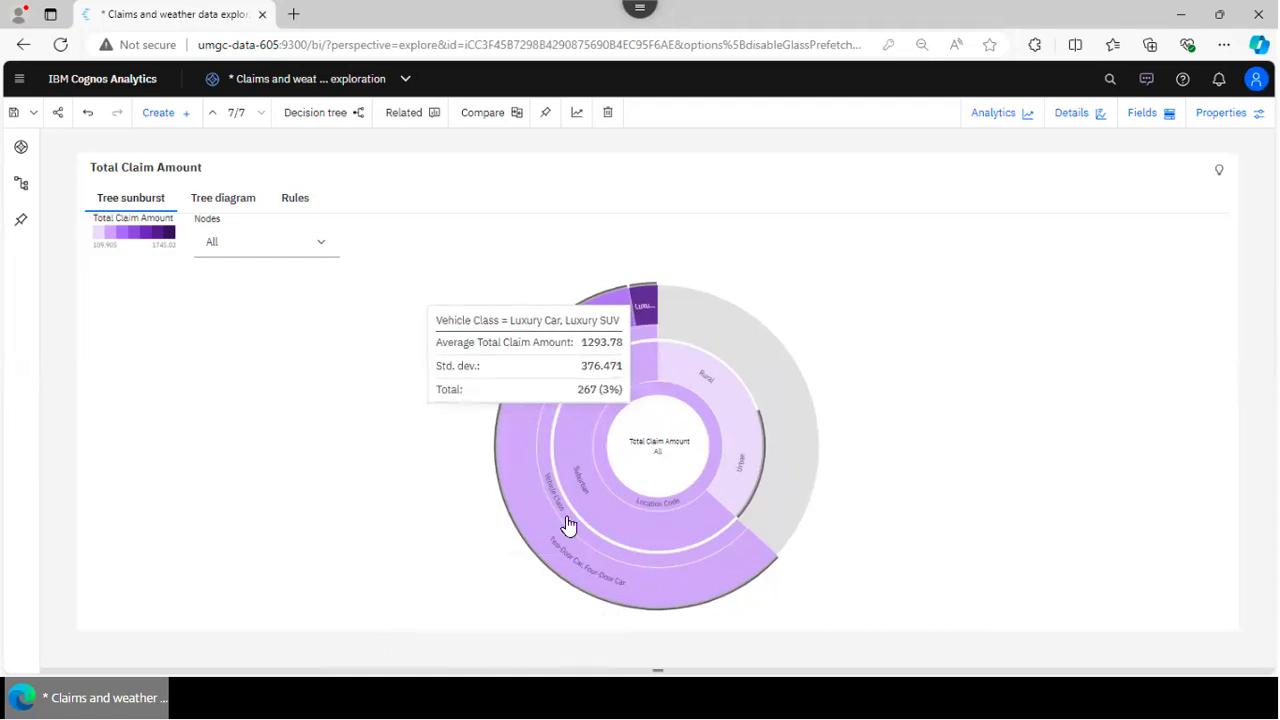
{"action": "mouse_move", "coordinate": [605, 523]}
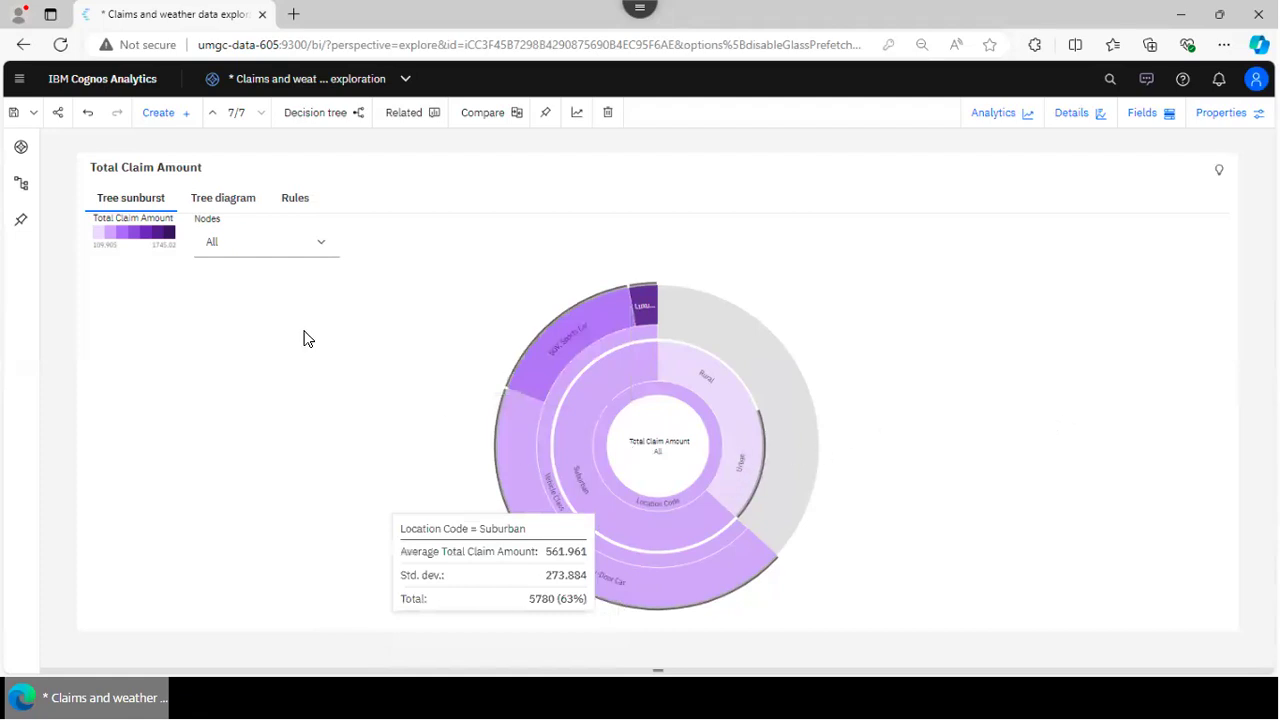
Review the decision tree's list of rules for Total Claim Amount from first to last, and return to the tree sunburst
{"action": "left_click", "coordinate": [294, 205]}
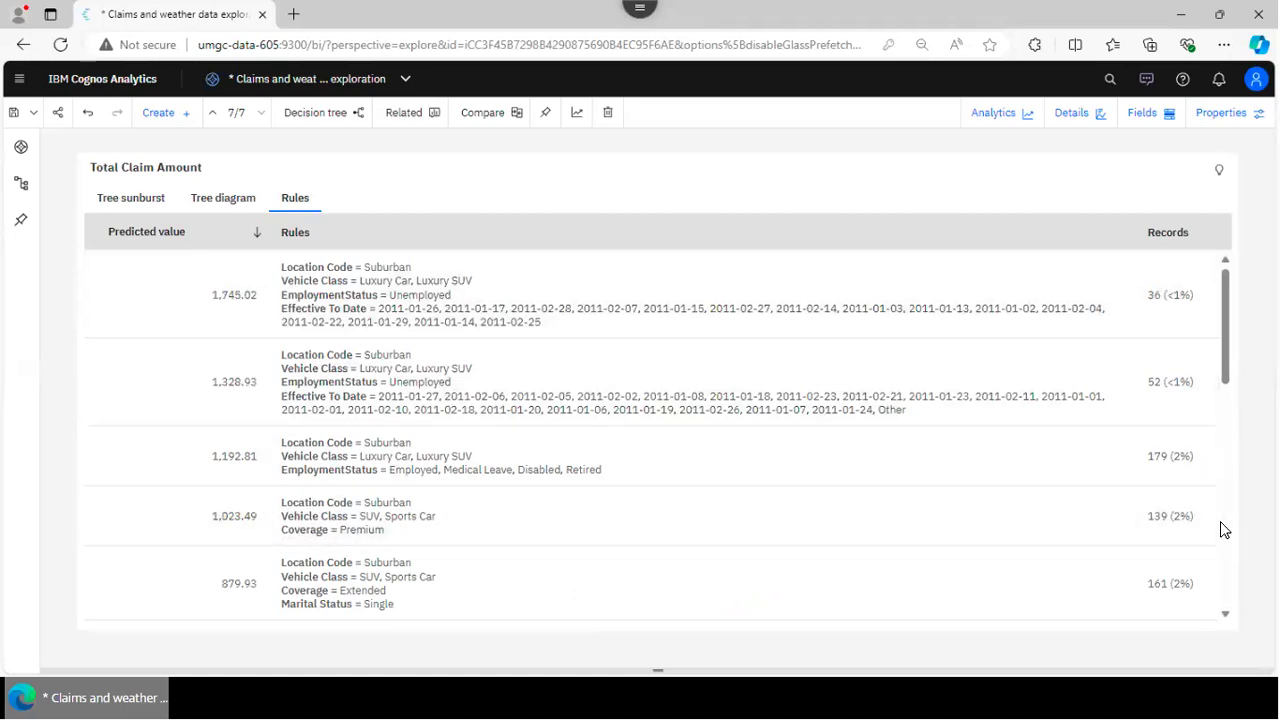
{"action": "scroll", "coordinate": [1238, 560], "scroll_direction": "down", "scroll_amount": 10}
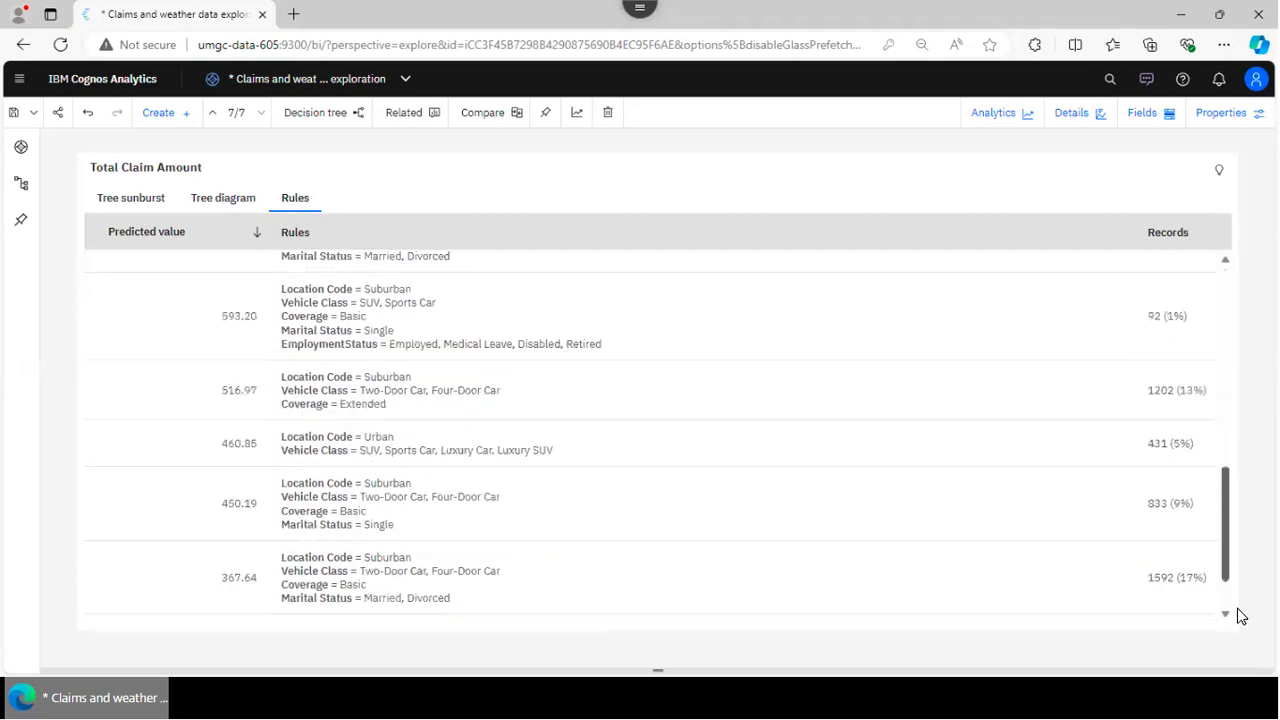
{"action": "scroll", "coordinate": [1229, 397], "scroll_direction": "up", "scroll_amount": 10}
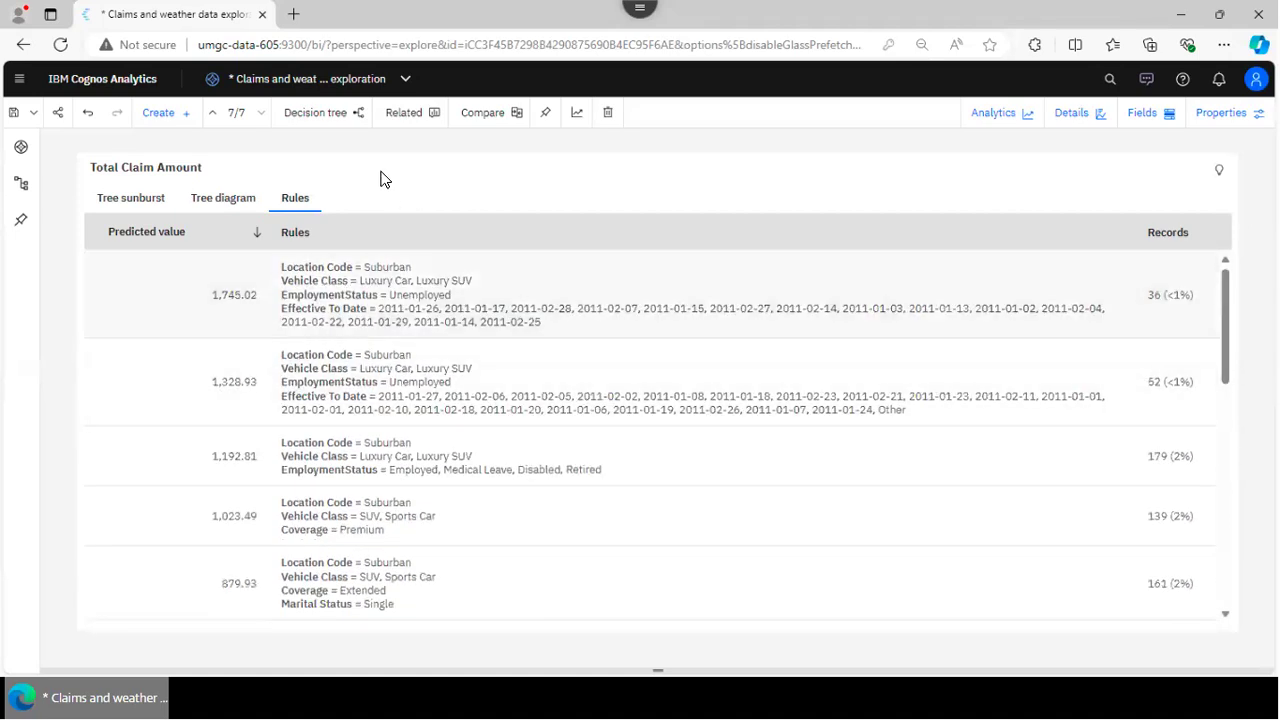
{"action": "left_click", "coordinate": [152, 205]}
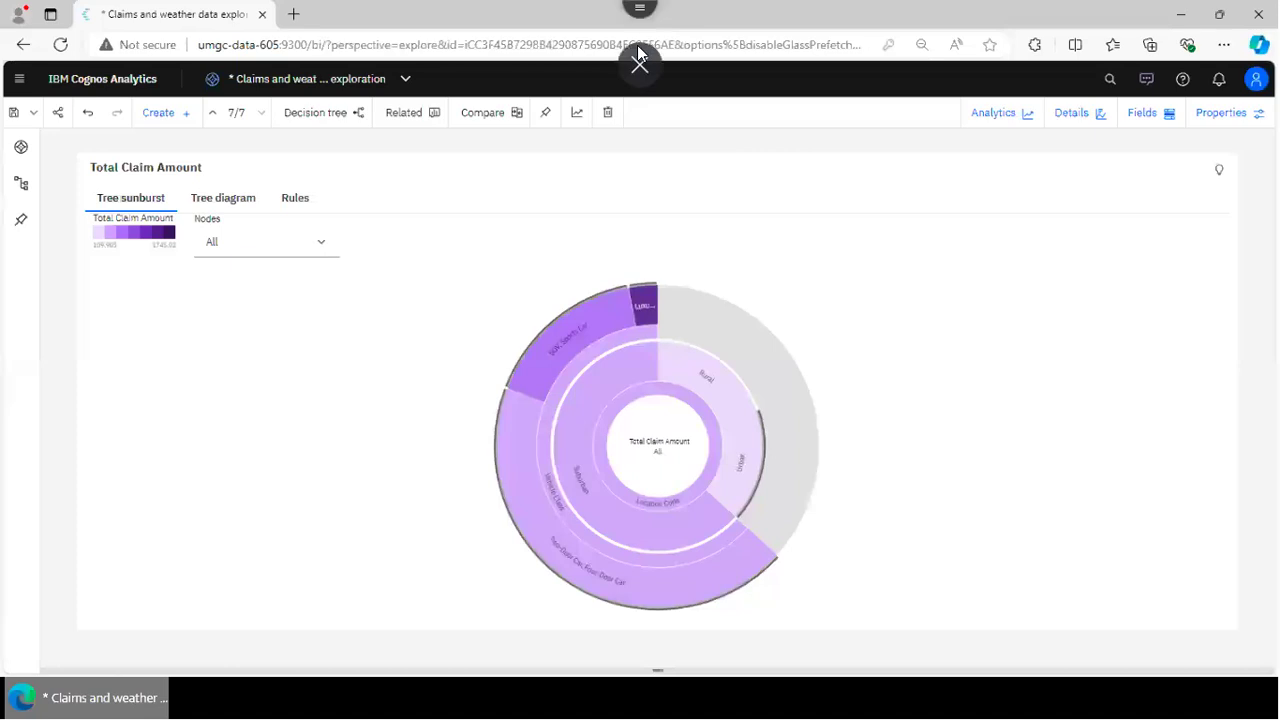
Switch to PowerPoint, review the slides from Decision Rules through Sunburst and Embedded Assistant to Comparison Card, and return to Cognos Analytics
{"action": "left_click", "coordinate": [640, 58]}
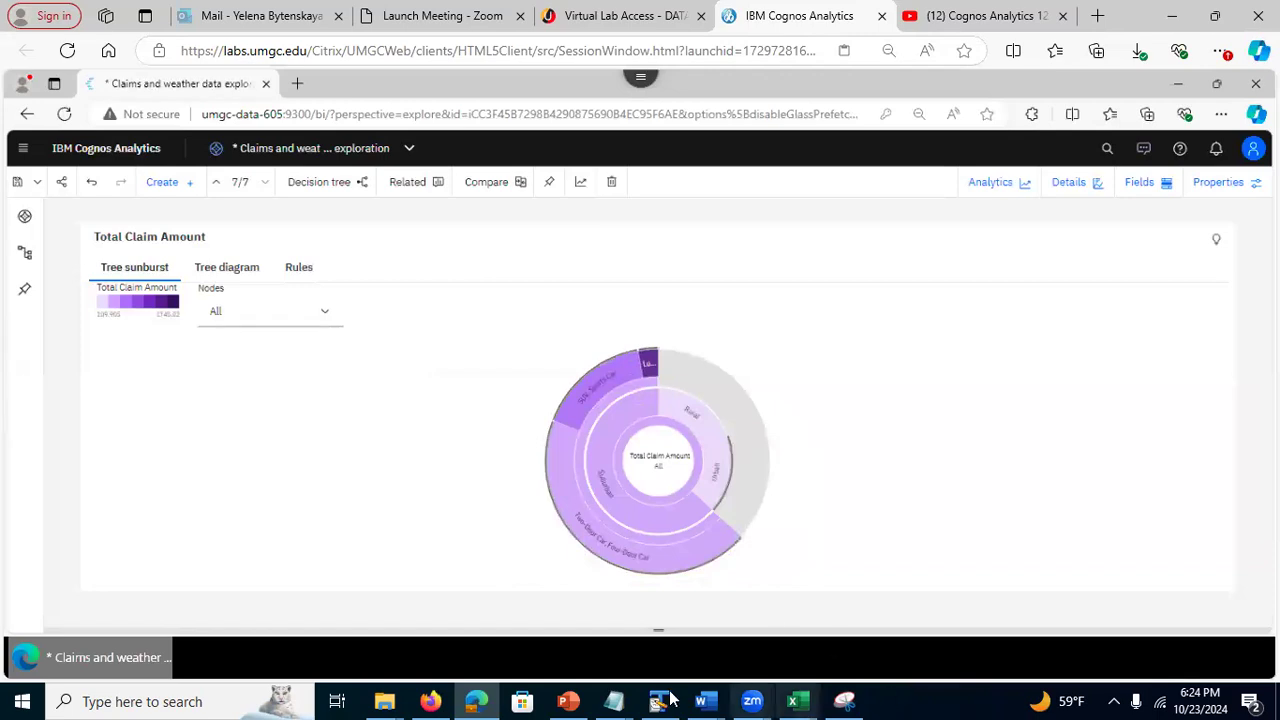
{"action": "left_click", "coordinate": [568, 701]}
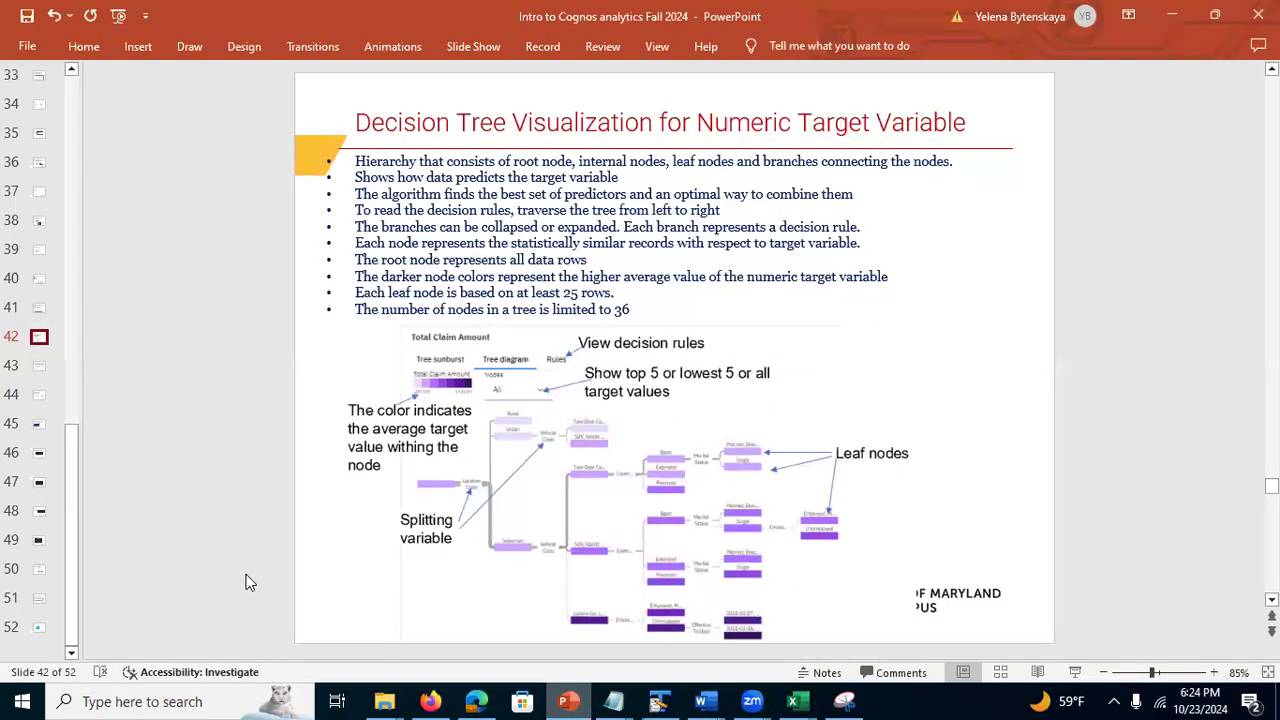
{"action": "left_click", "coordinate": [38, 368]}
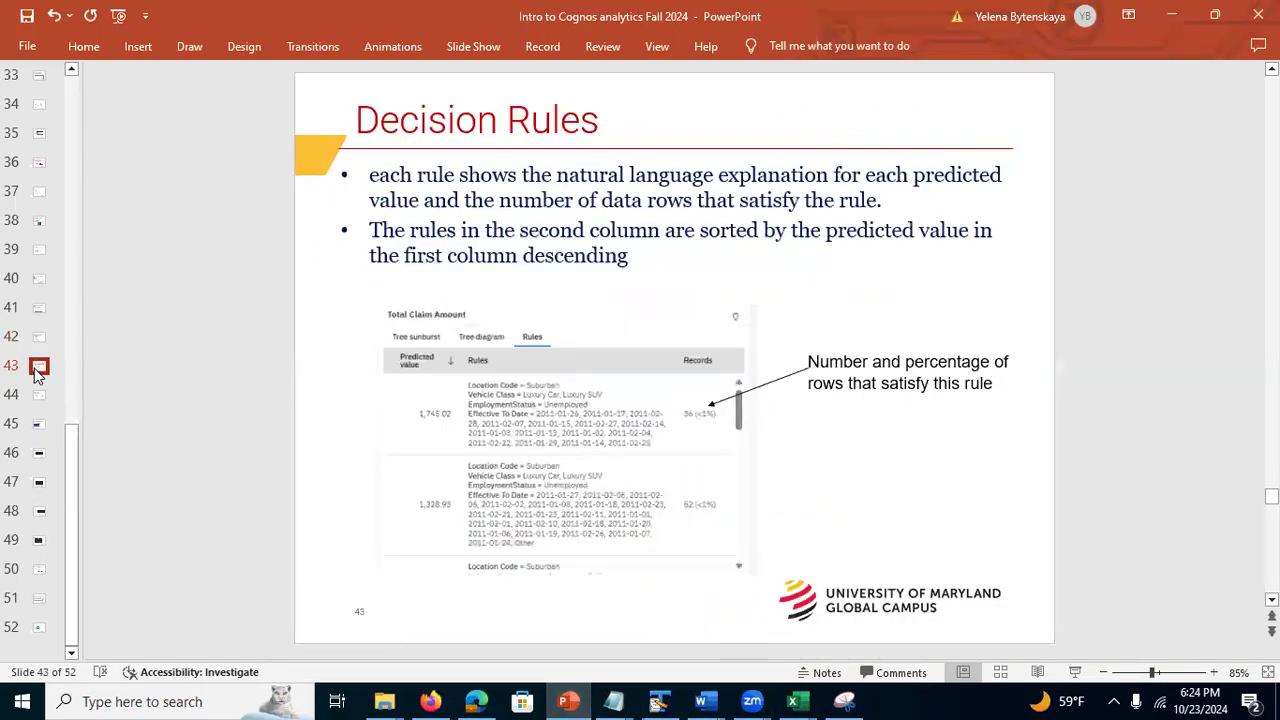
{"action": "left_click", "coordinate": [39, 397]}
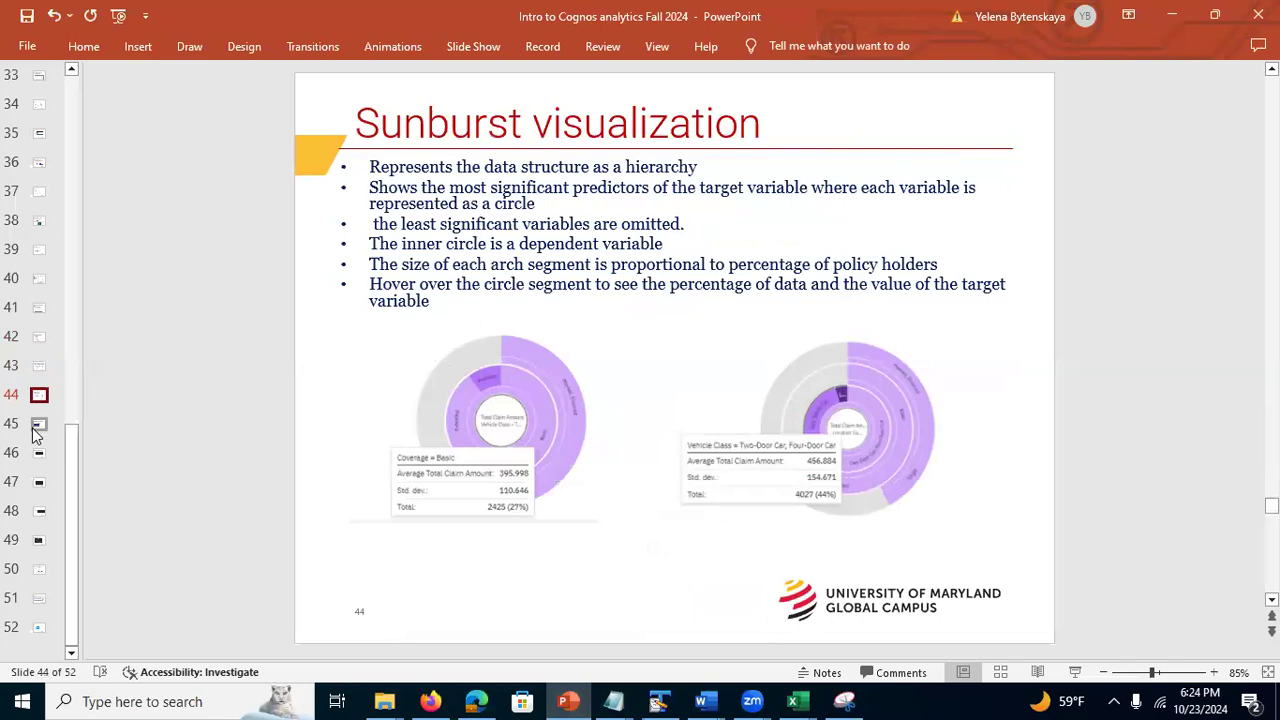
{"action": "left_click", "coordinate": [38, 426]}
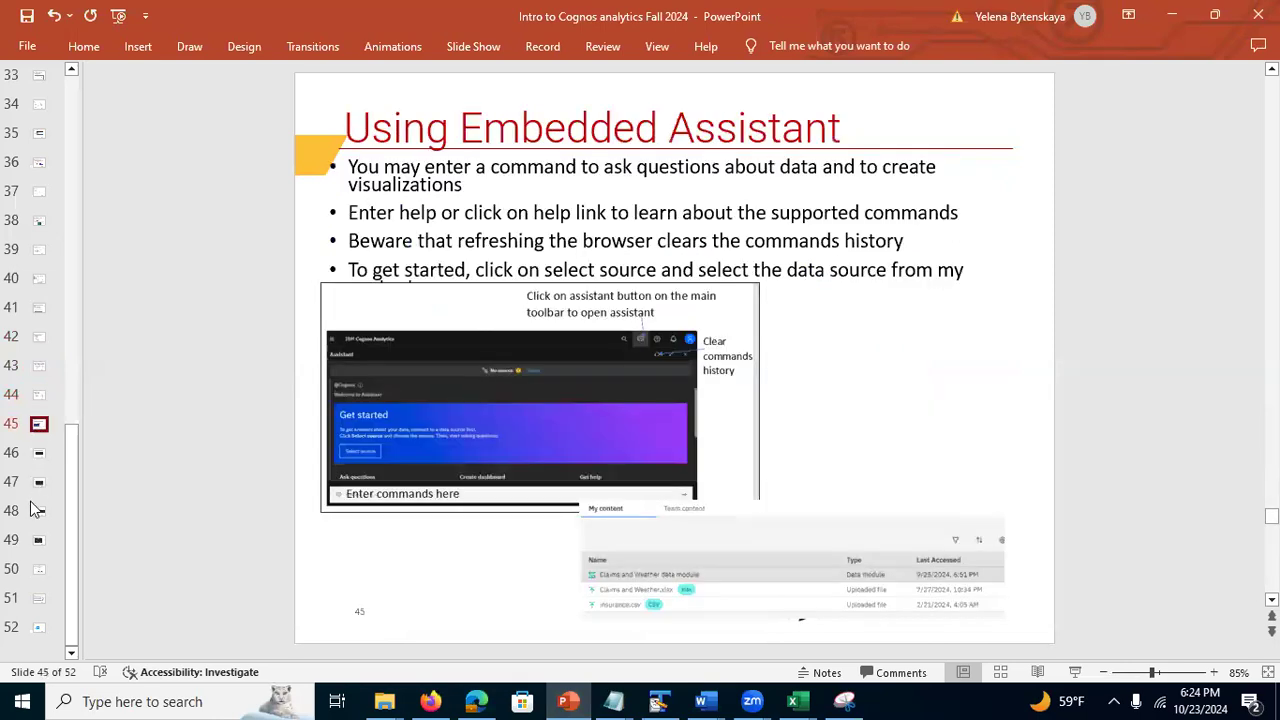
{"action": "left_click", "coordinate": [38, 573]}
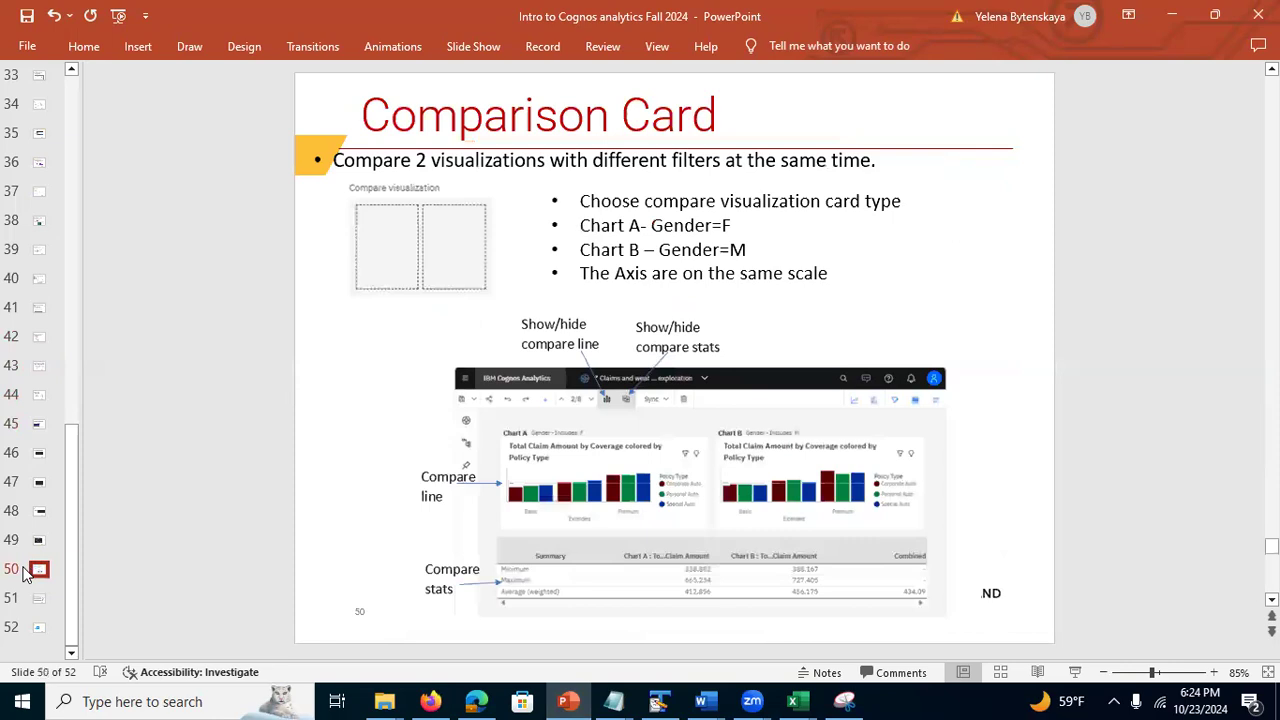
{"action": "left_click", "coordinate": [1174, 17]}
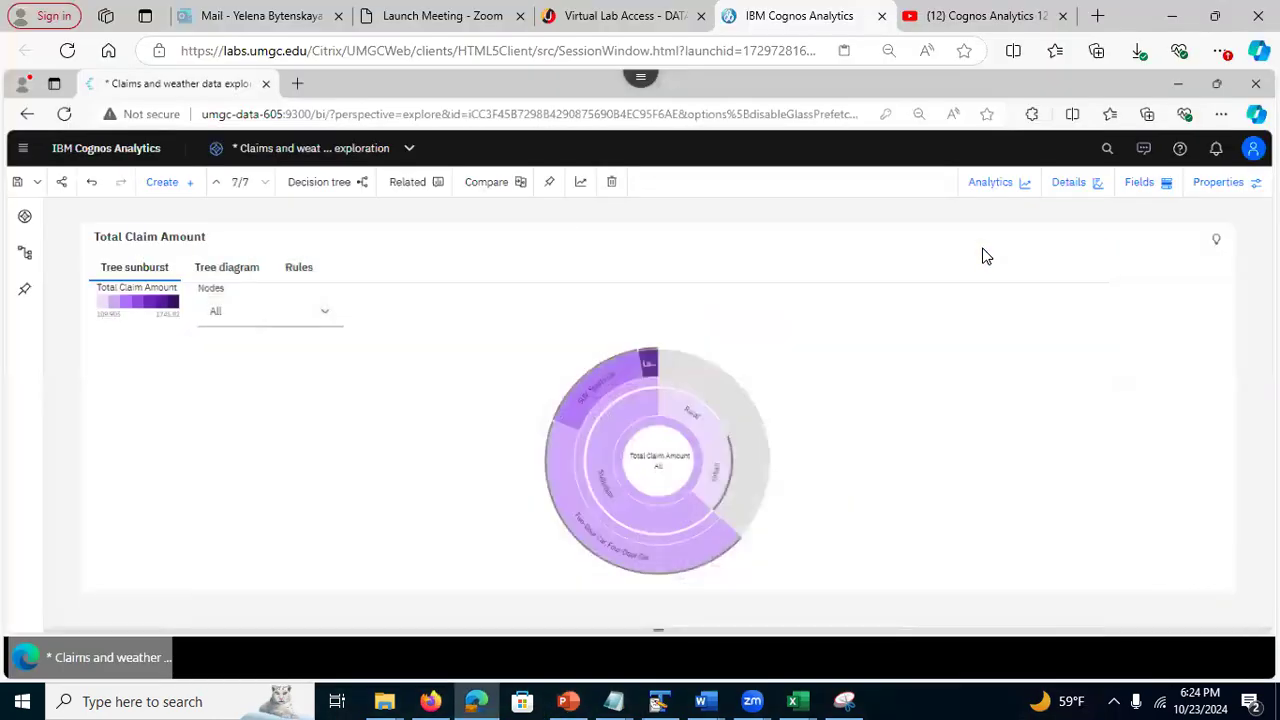
Create a compare visualization card in the exploration and choose a bar chart for Chart A
{"action": "left_click", "coordinate": [26, 217]}
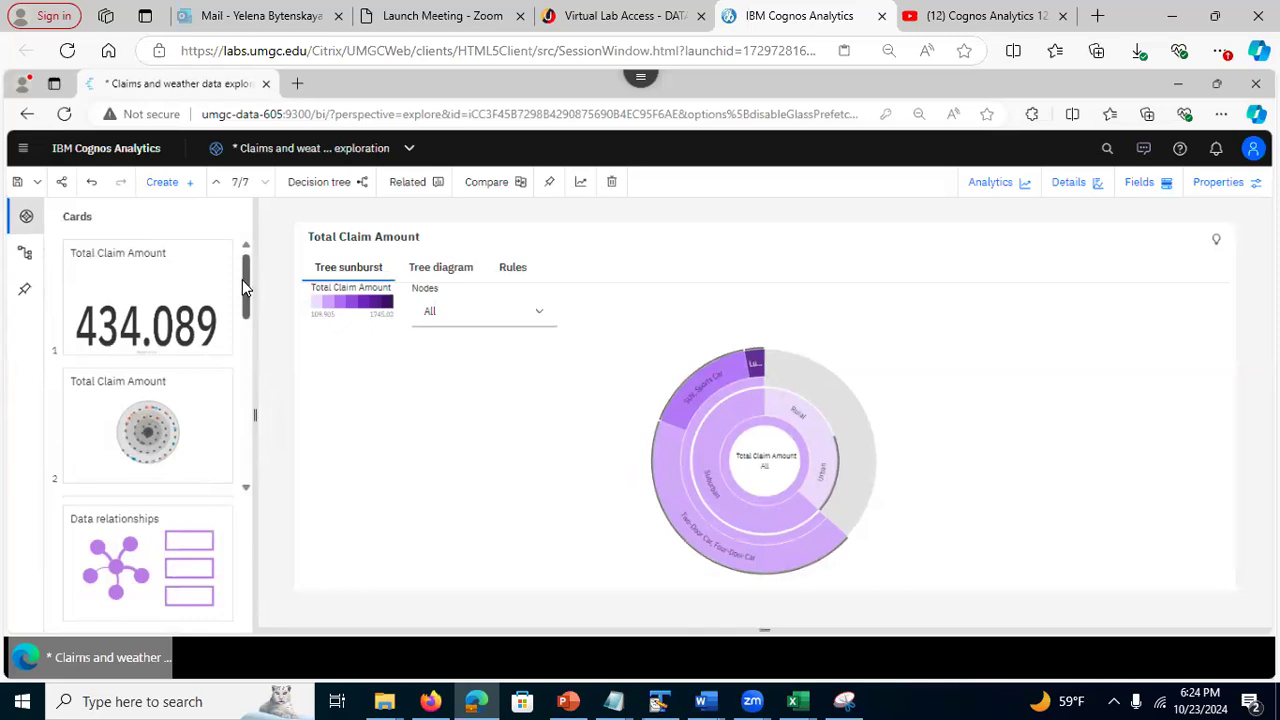
{"action": "left_click", "coordinate": [163, 185]}
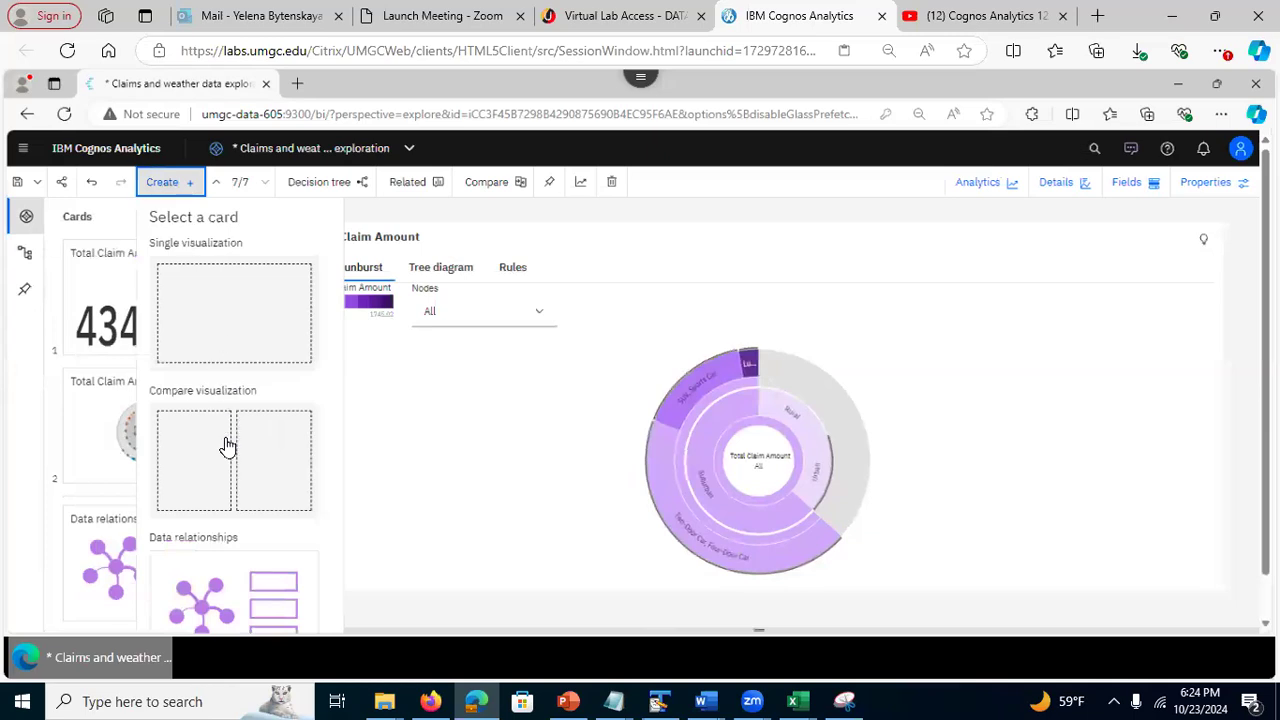
{"action": "left_click", "coordinate": [228, 446]}
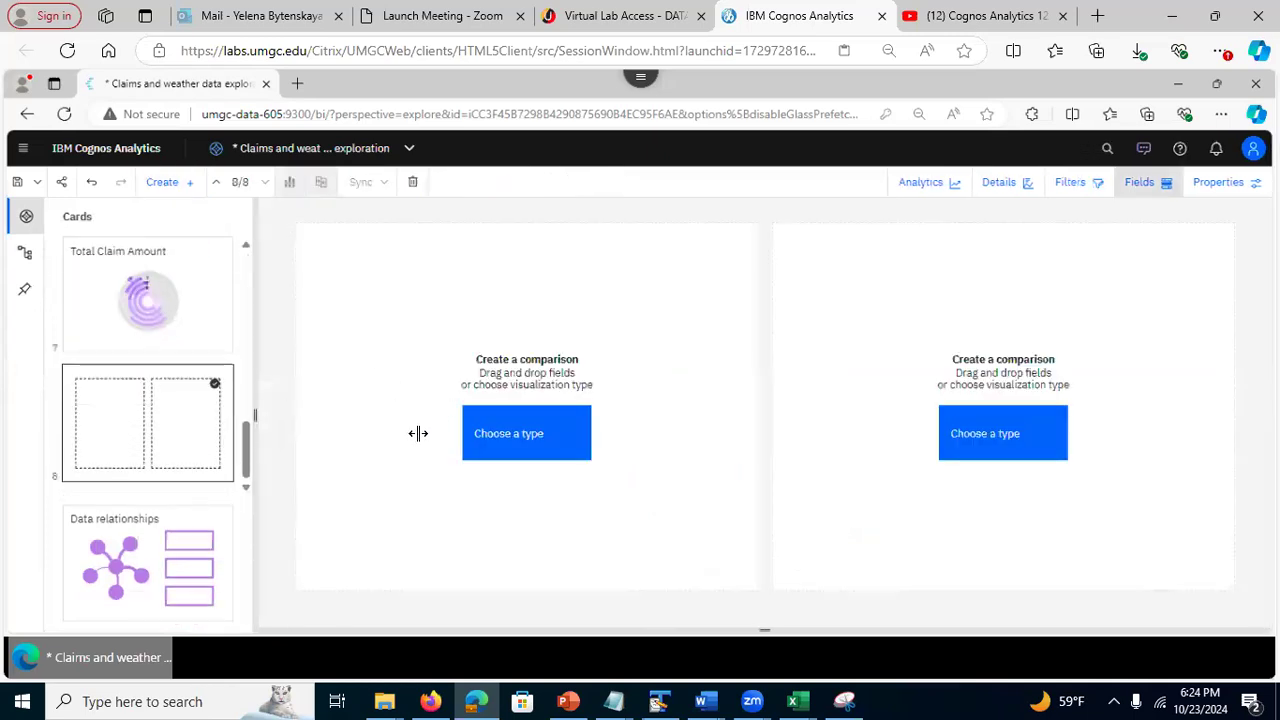
{"action": "left_click", "coordinate": [527, 435]}
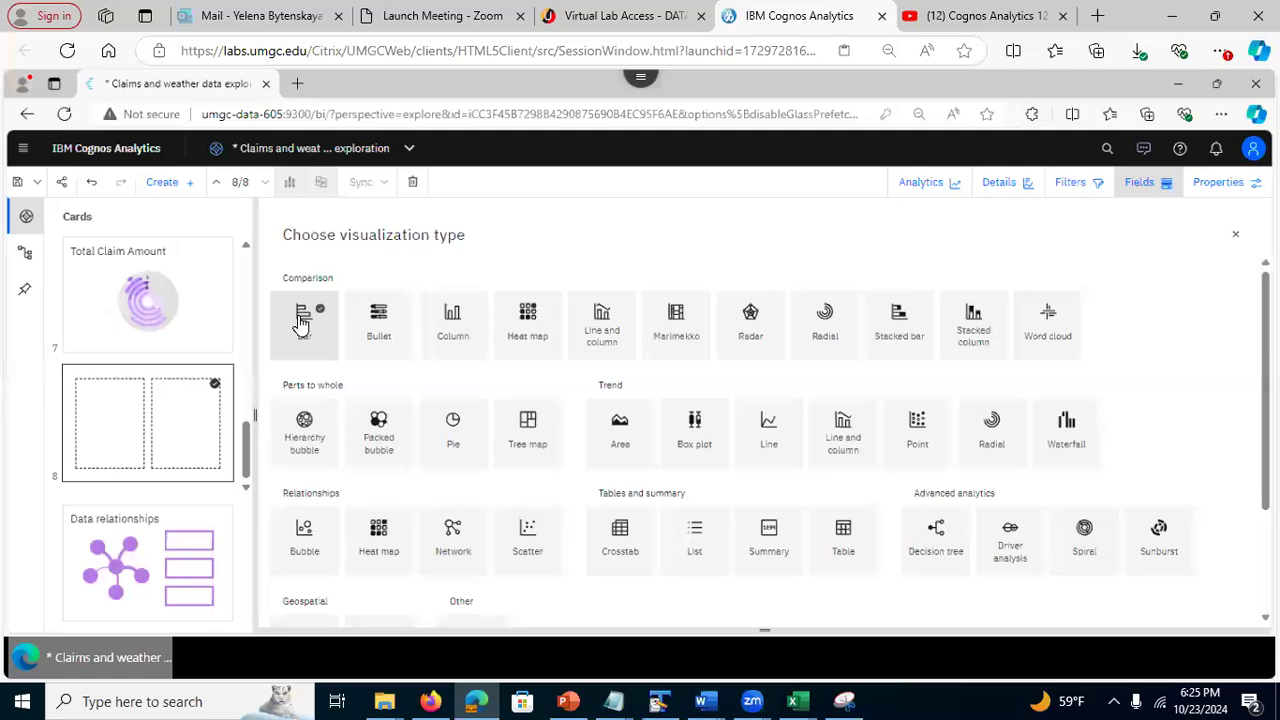
{"action": "left_click", "coordinate": [301, 324]}
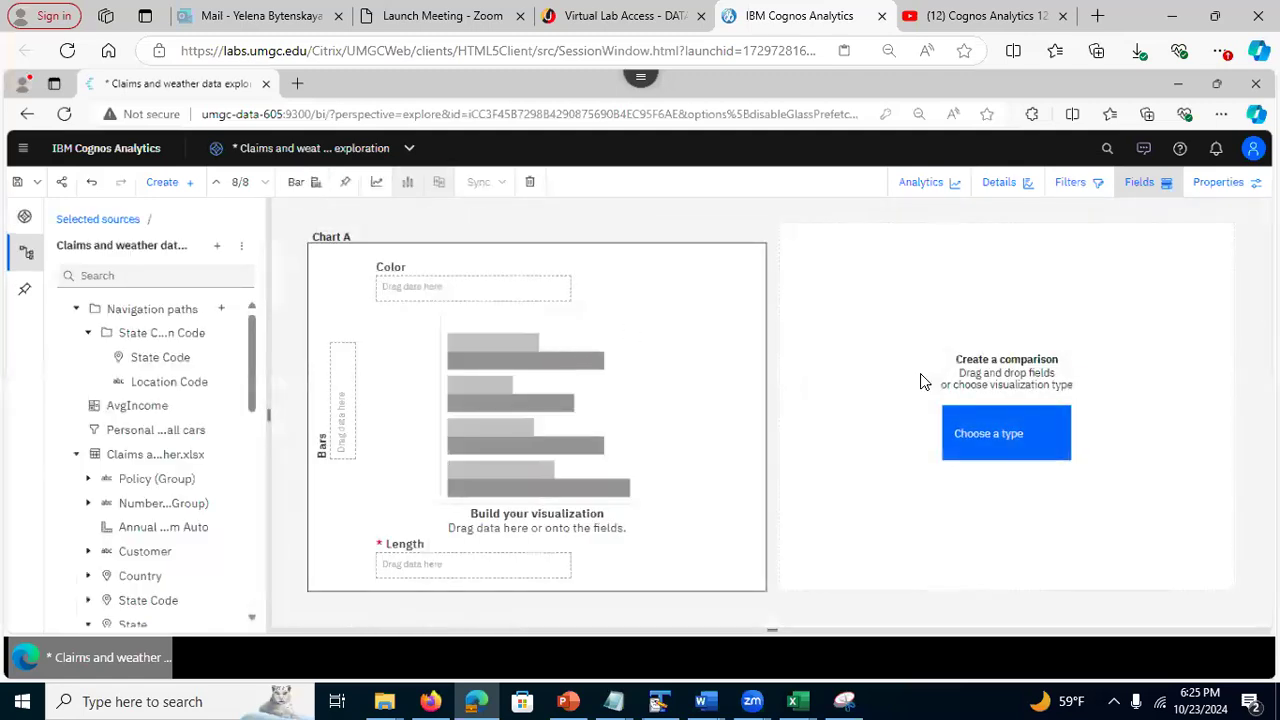
Assign Total Claim Amount to the length and State to the bars of Chart A
{"action": "left_click", "coordinate": [1146, 183]}
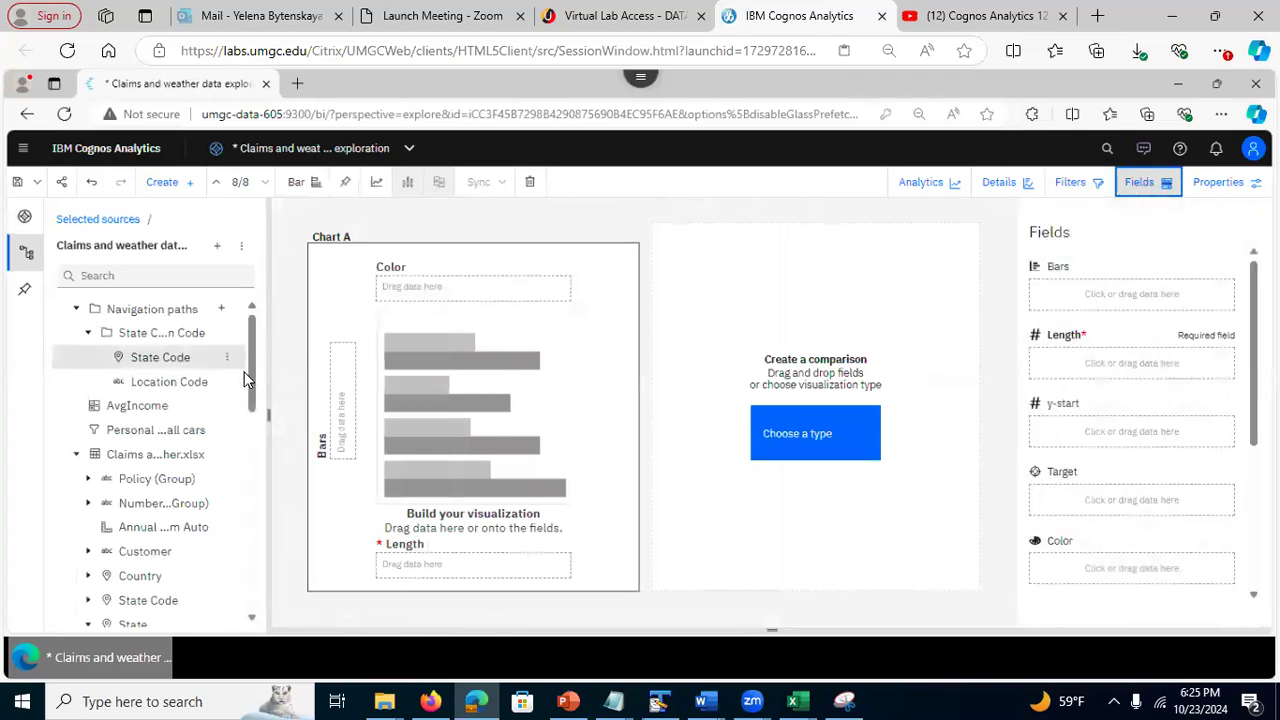
{"action": "left_click_drag", "start_coordinate": [253, 388], "coordinate": [242, 606]}
{"action": "left_click", "coordinate": [170, 566]}
{"action": "left_click_drag", "start_coordinate": [480, 535], "coordinate": [1057, 358]}
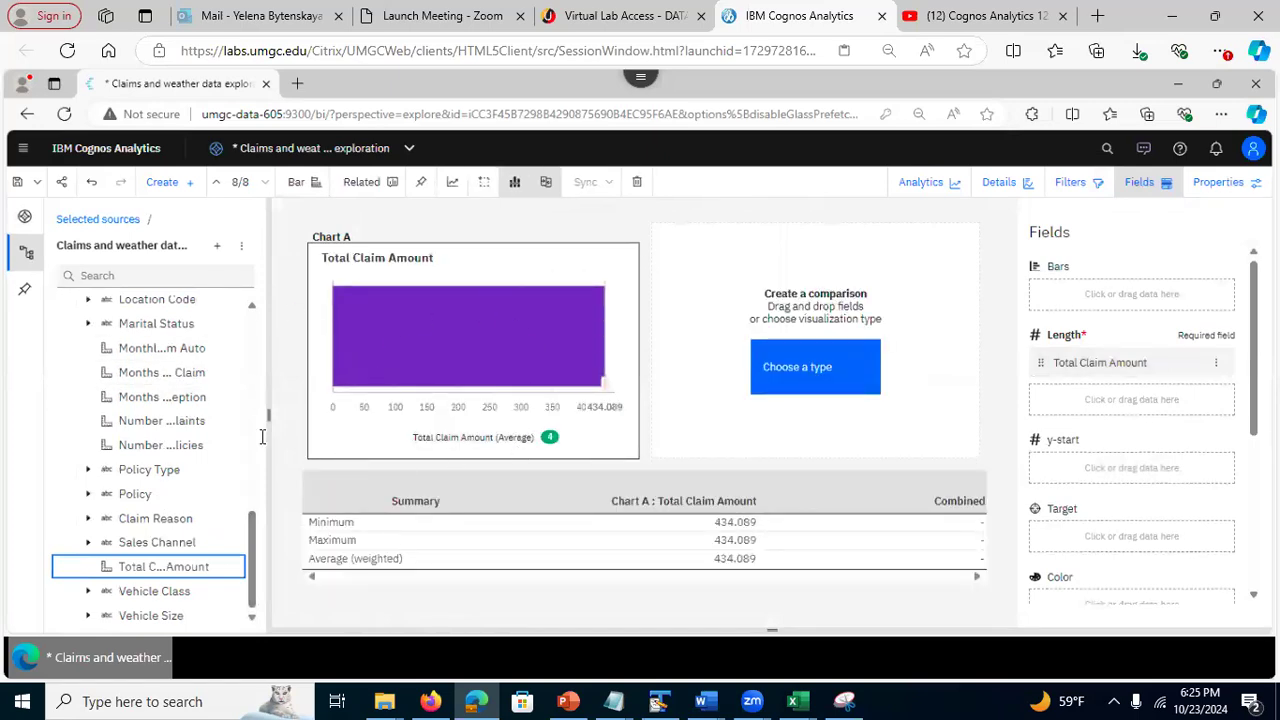
{"action": "left_click_drag", "start_coordinate": [250, 519], "coordinate": [238, 427]}
{"action": "scroll", "coordinate": [232, 410], "scroll_direction": "up", "scroll_amount": 1}
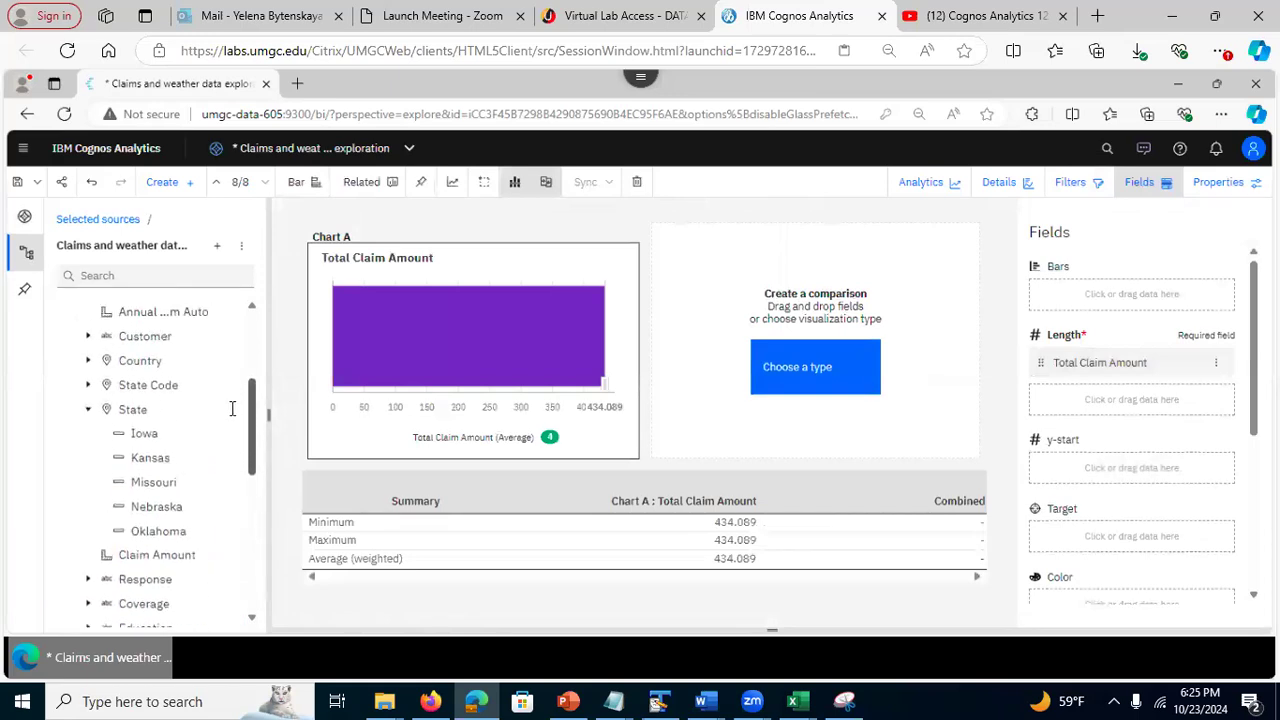
{"action": "left_click_drag", "start_coordinate": [130, 405], "coordinate": [1122, 298]}
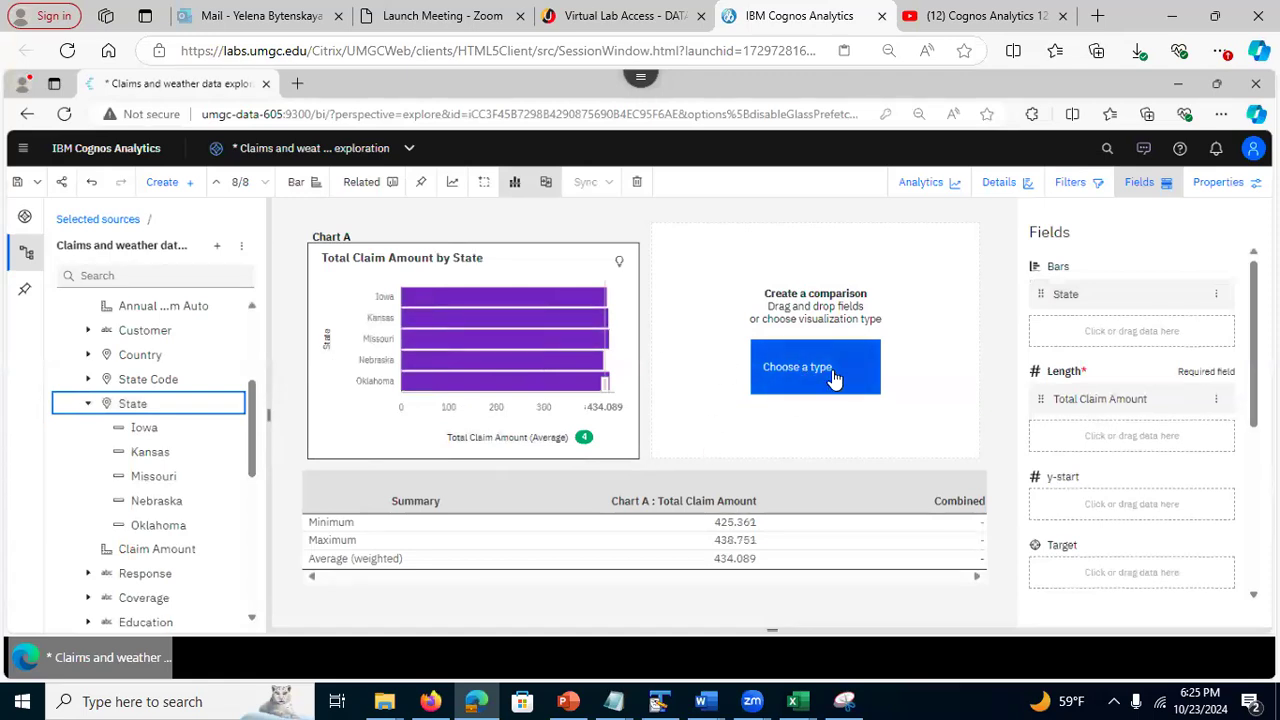
Set up Chart B as a bar chart with State as the bars and Total Claim Amount as the length
{"action": "left_click", "coordinate": [800, 376]}
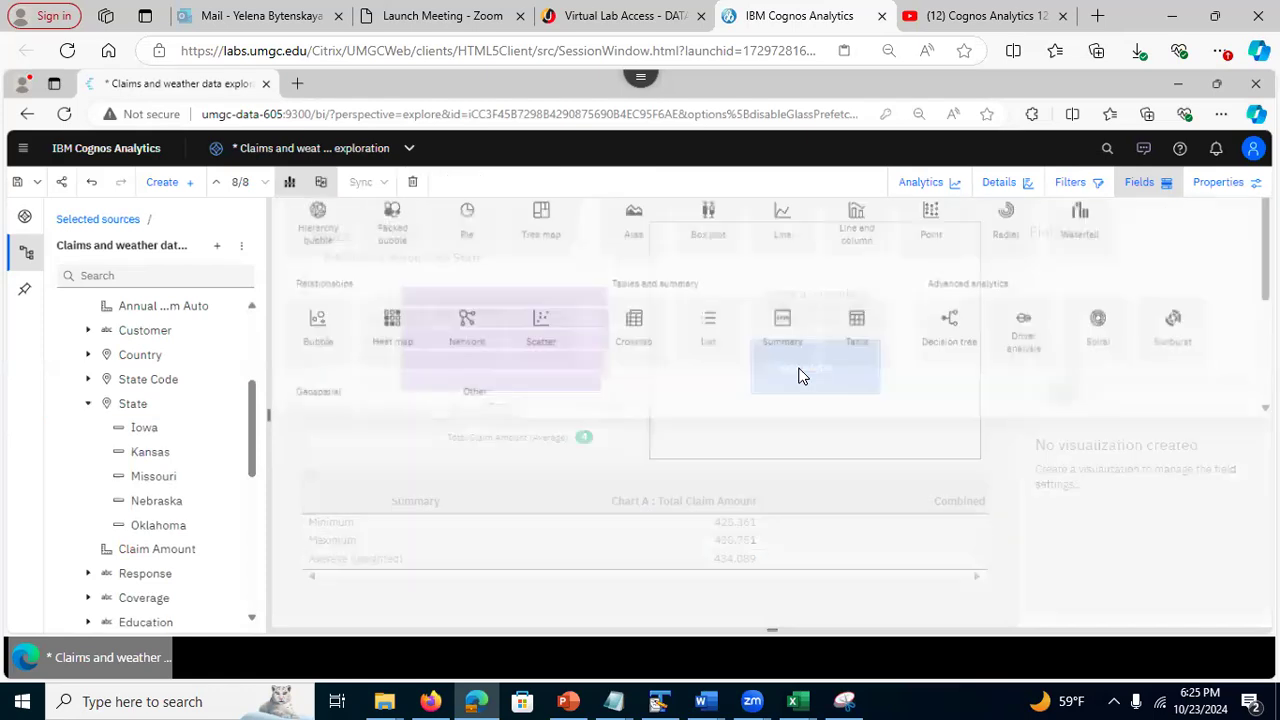
{"action": "left_click", "coordinate": [308, 322]}
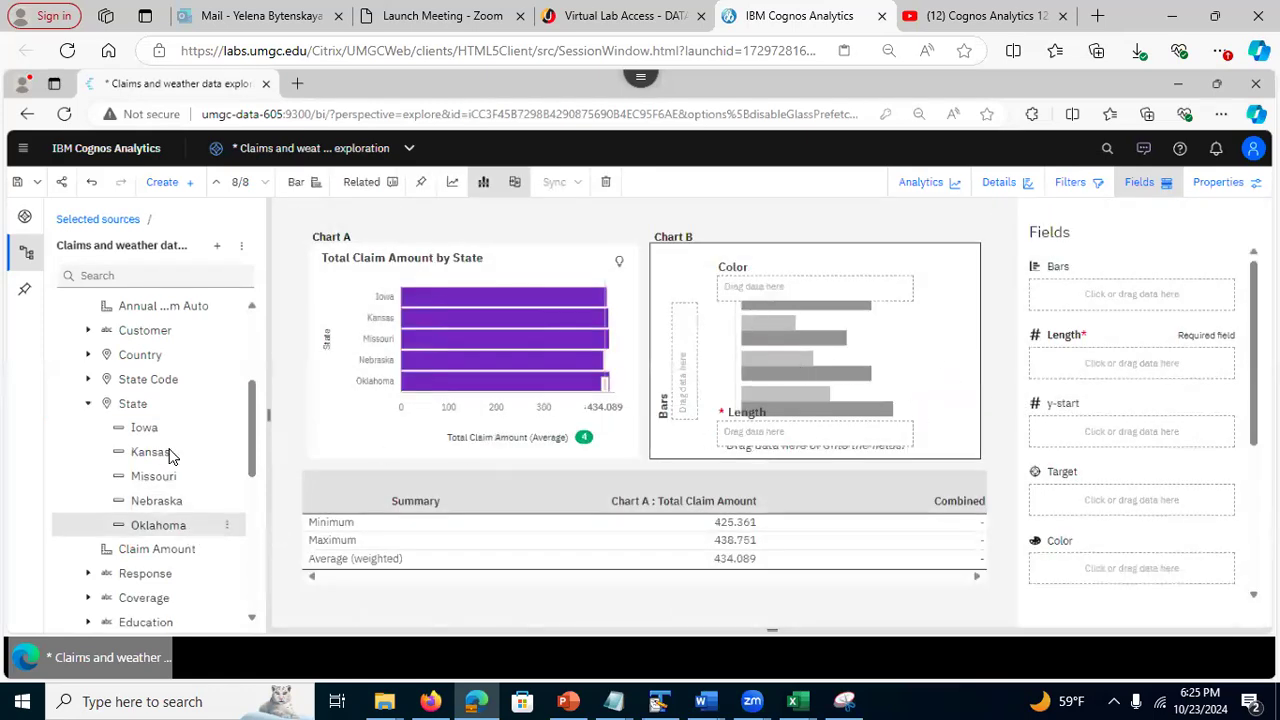
{"action": "left_click_drag", "start_coordinate": [133, 408], "coordinate": [1076, 293]}
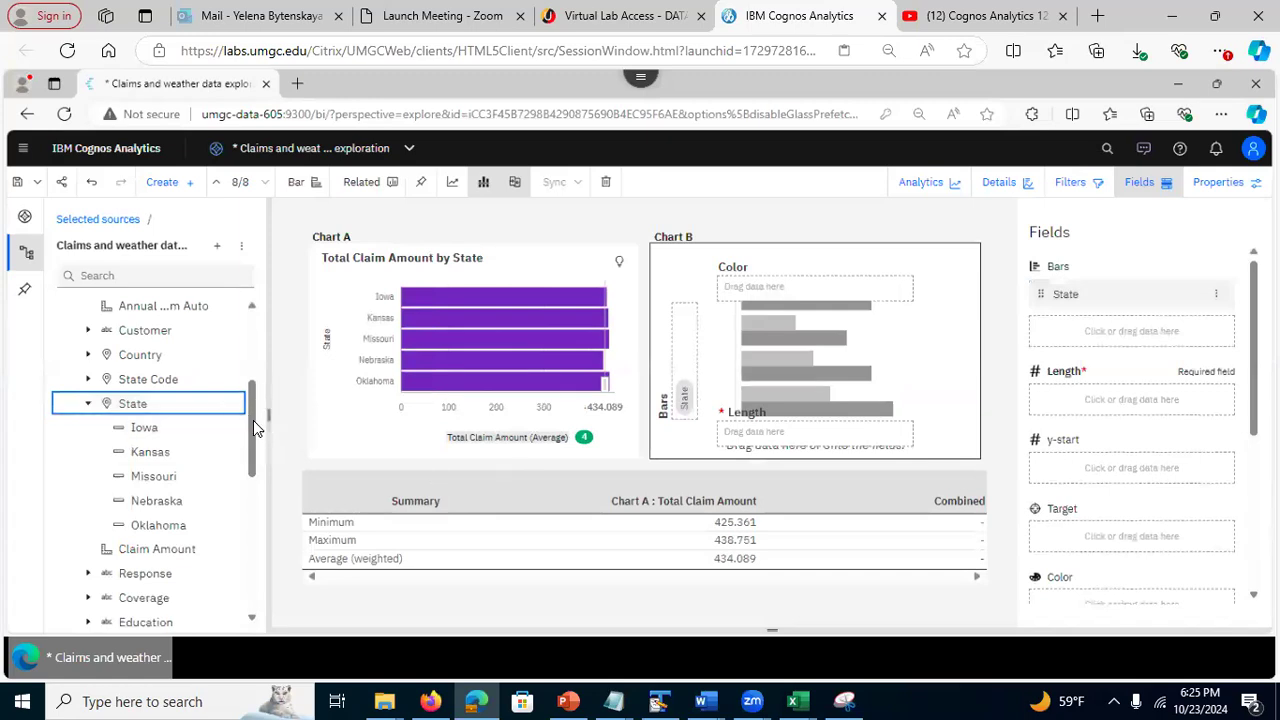
{"action": "left_click_drag", "start_coordinate": [246, 480], "coordinate": [1051, 392]}
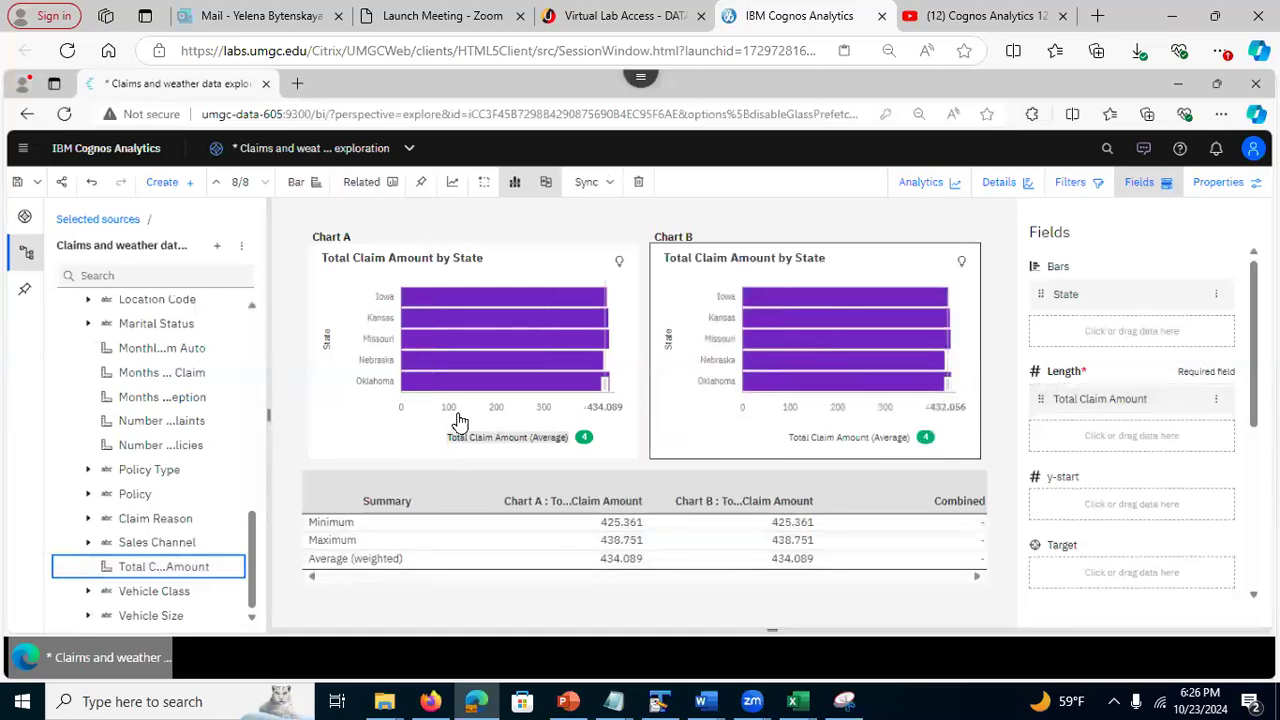
Search the data source for gender and add a local Gender filter including only F to Chart A
{"action": "left_click", "coordinate": [390, 435]}
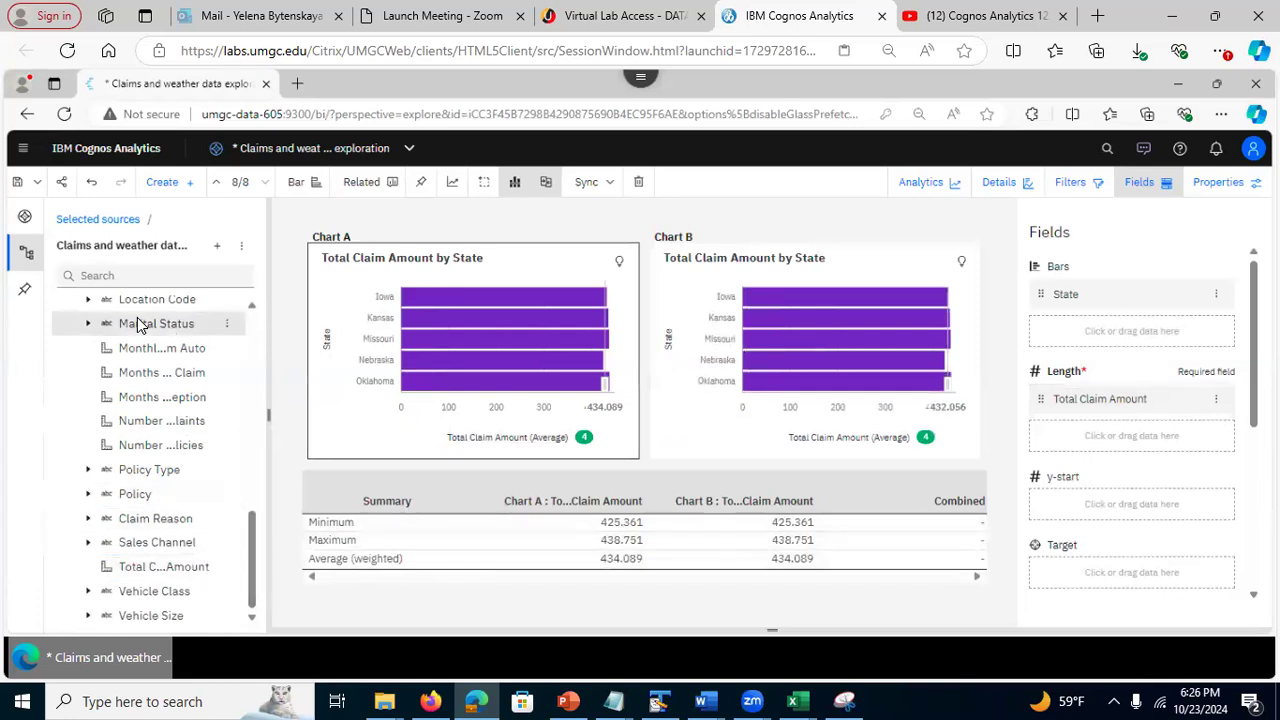
{"action": "left_click", "coordinate": [118, 274]}
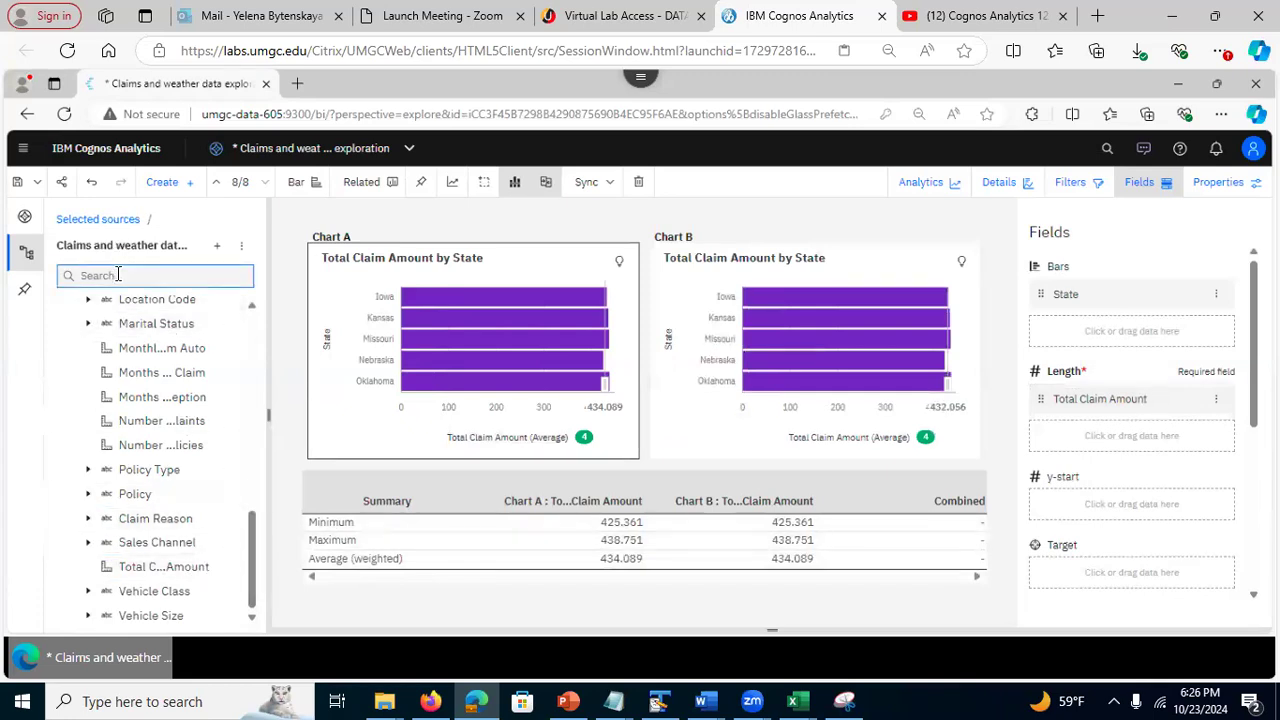
{"action": "type", "text": "gender"}
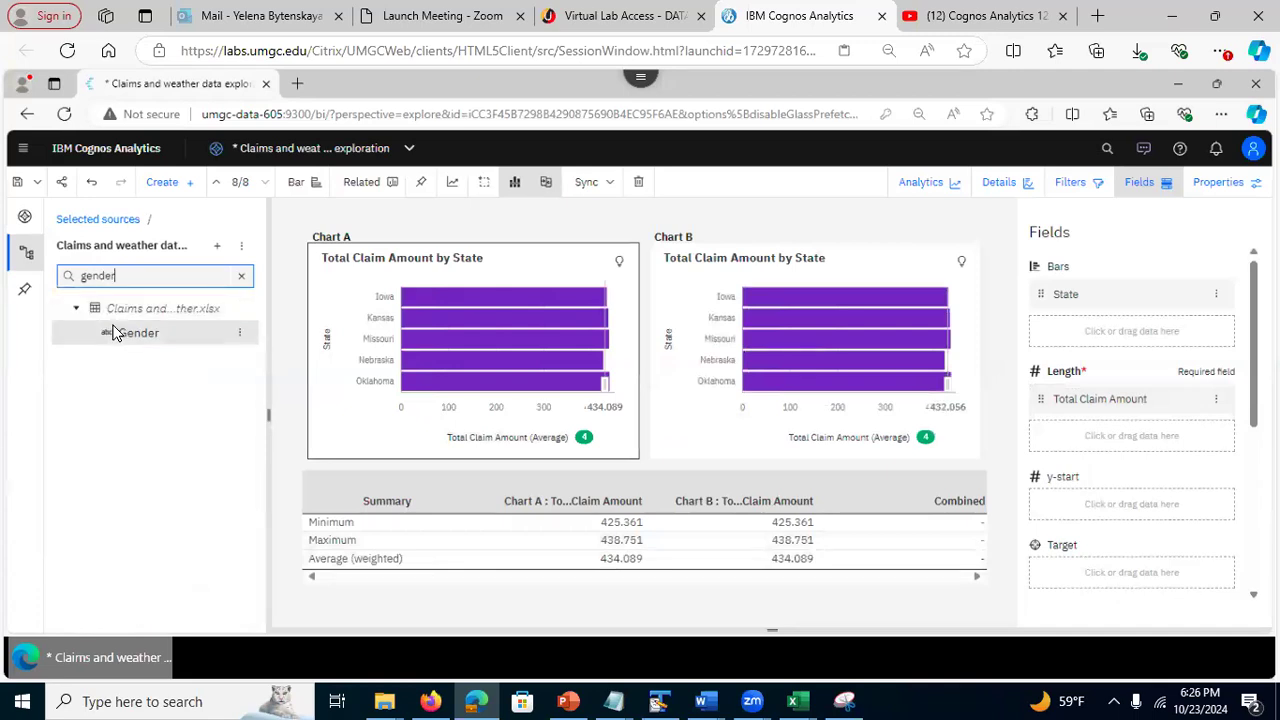
{"action": "left_click", "coordinate": [114, 333]}
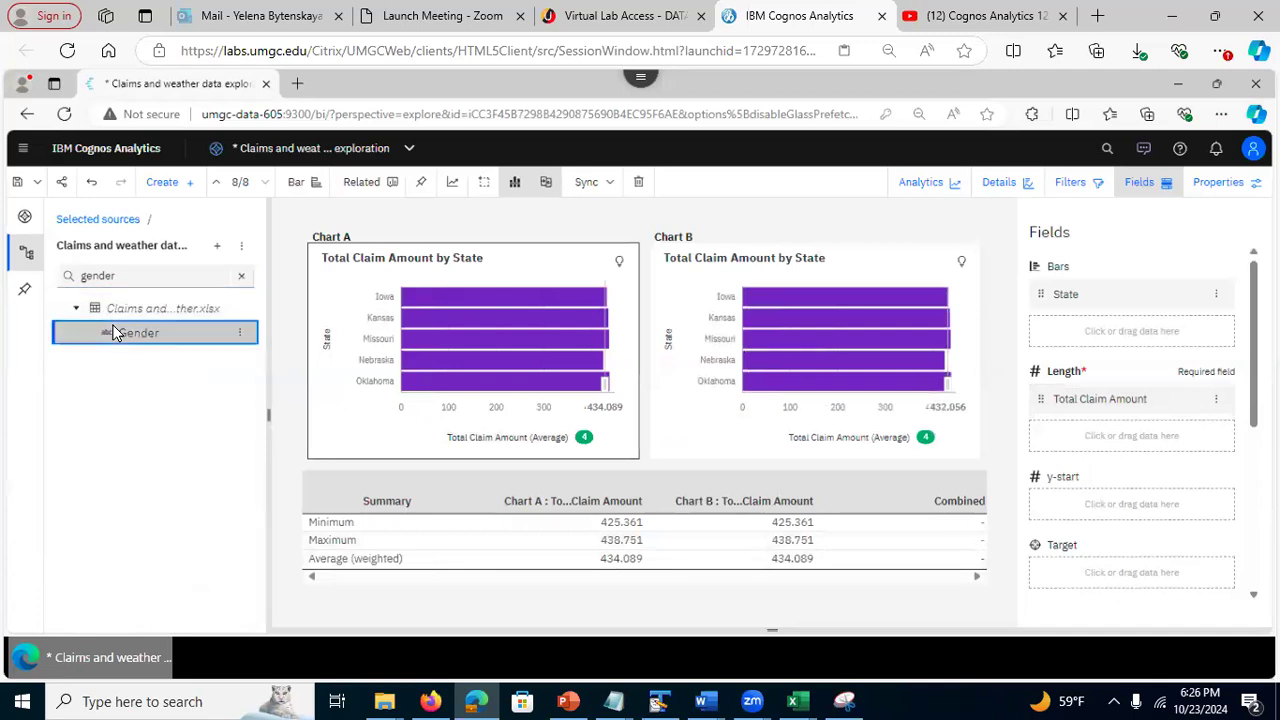
{"action": "left_click_drag", "start_coordinate": [114, 333], "coordinate": [62, 335]}
{"action": "left_click_drag", "start_coordinate": [1254, 318], "coordinate": [1254, 478]}
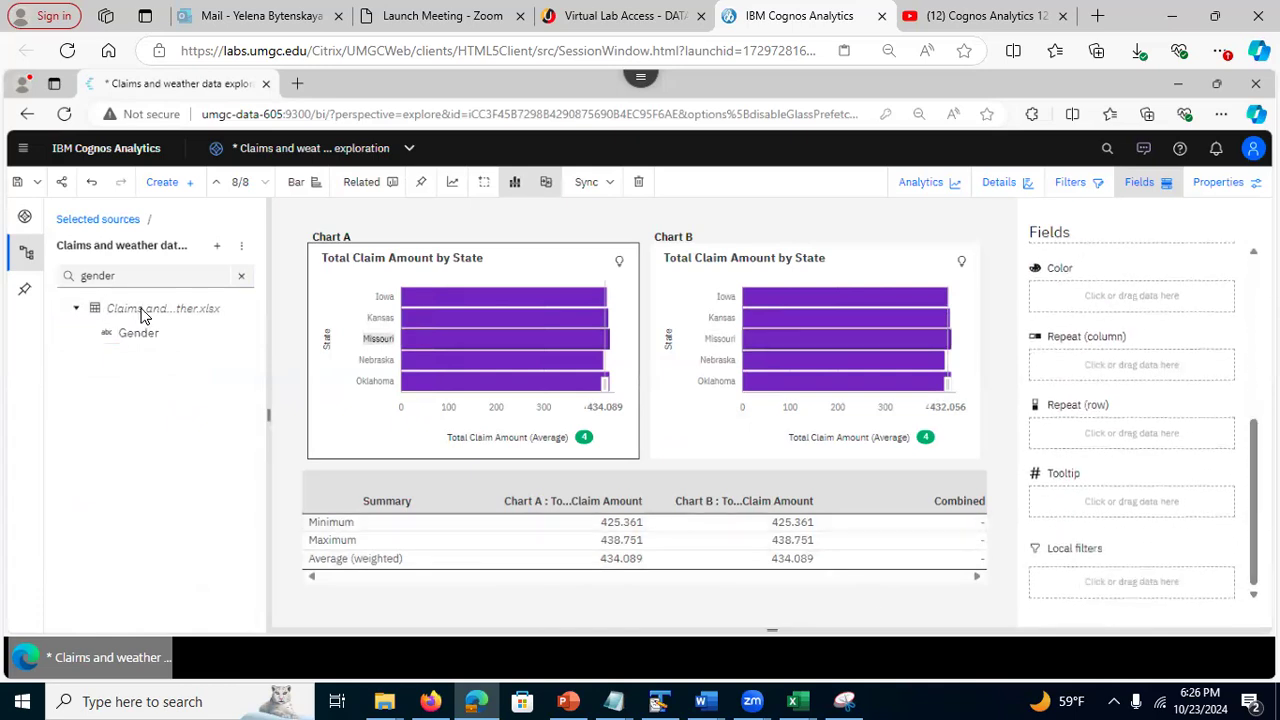
{"action": "left_click_drag", "start_coordinate": [133, 333], "coordinate": [1092, 578]}
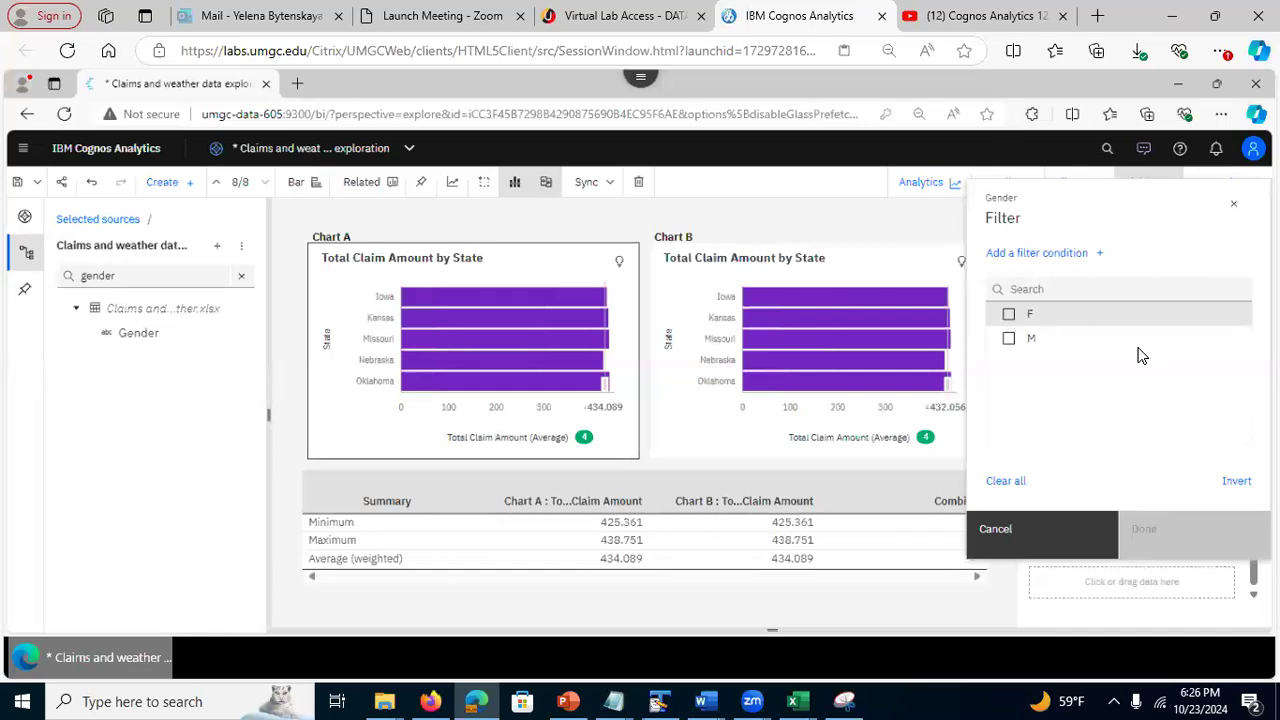
{"action": "left_click", "coordinate": [1009, 316]}
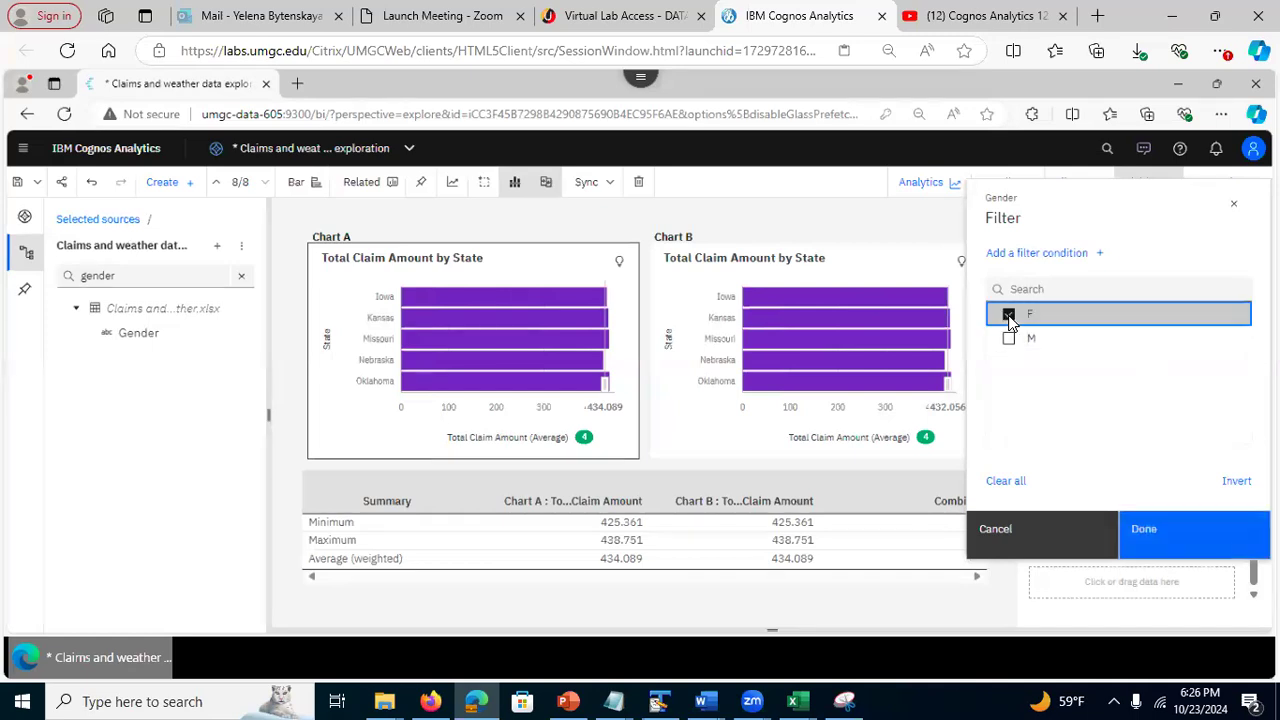
{"action": "left_click", "coordinate": [1171, 541]}
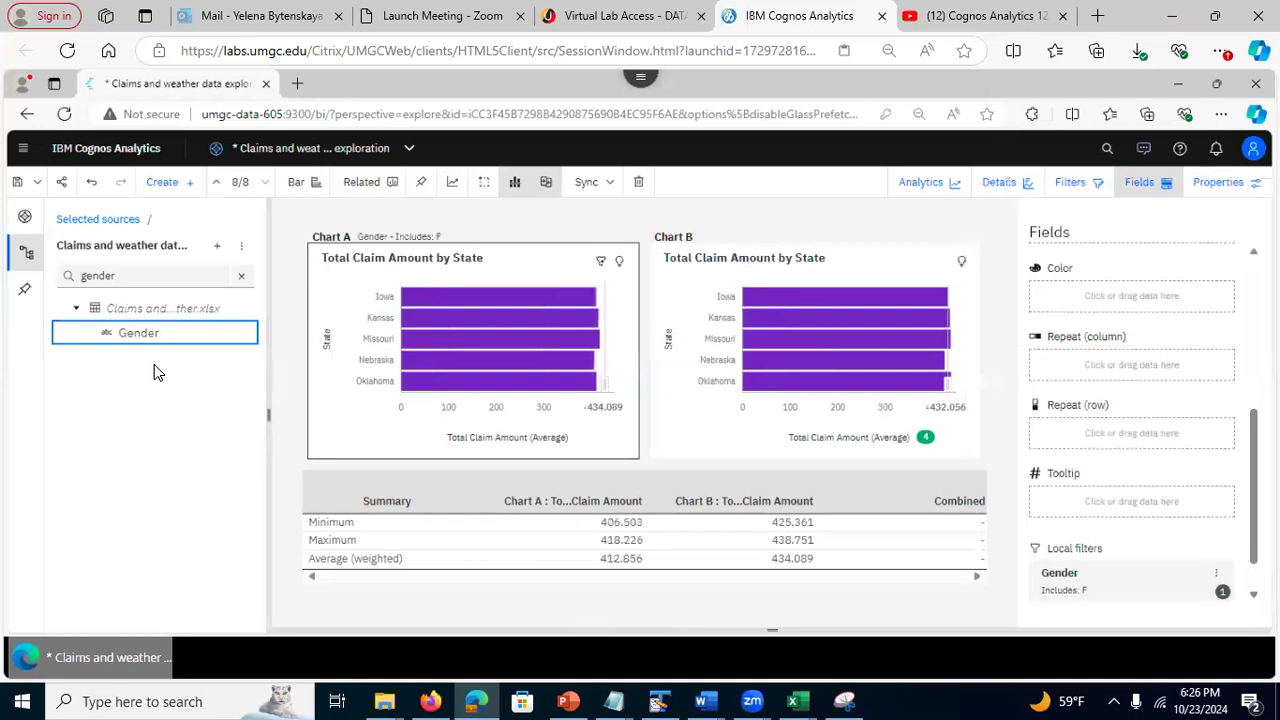
Add a local Gender filter including only M to Chart B
{"action": "left_click", "coordinate": [705, 424]}
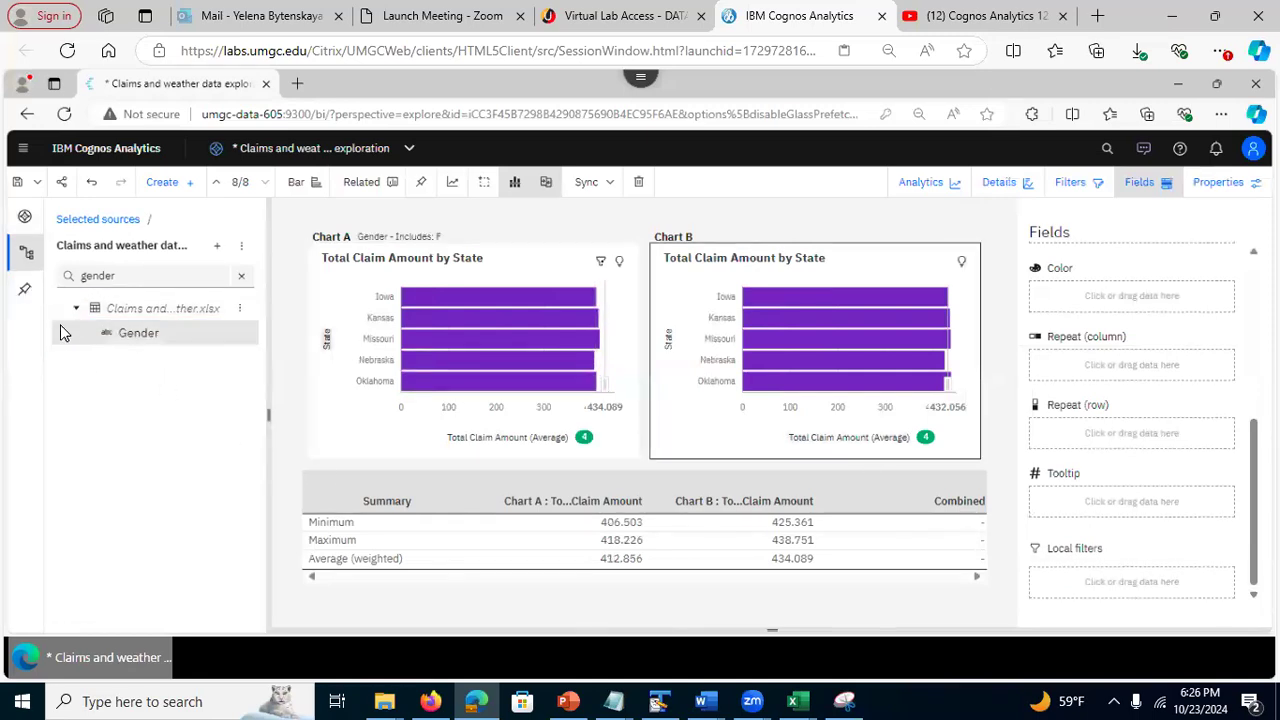
{"action": "left_click_drag", "start_coordinate": [116, 342], "coordinate": [1043, 586]}
{"action": "left_click_drag", "start_coordinate": [1052, 572], "coordinate": [1055, 570]}
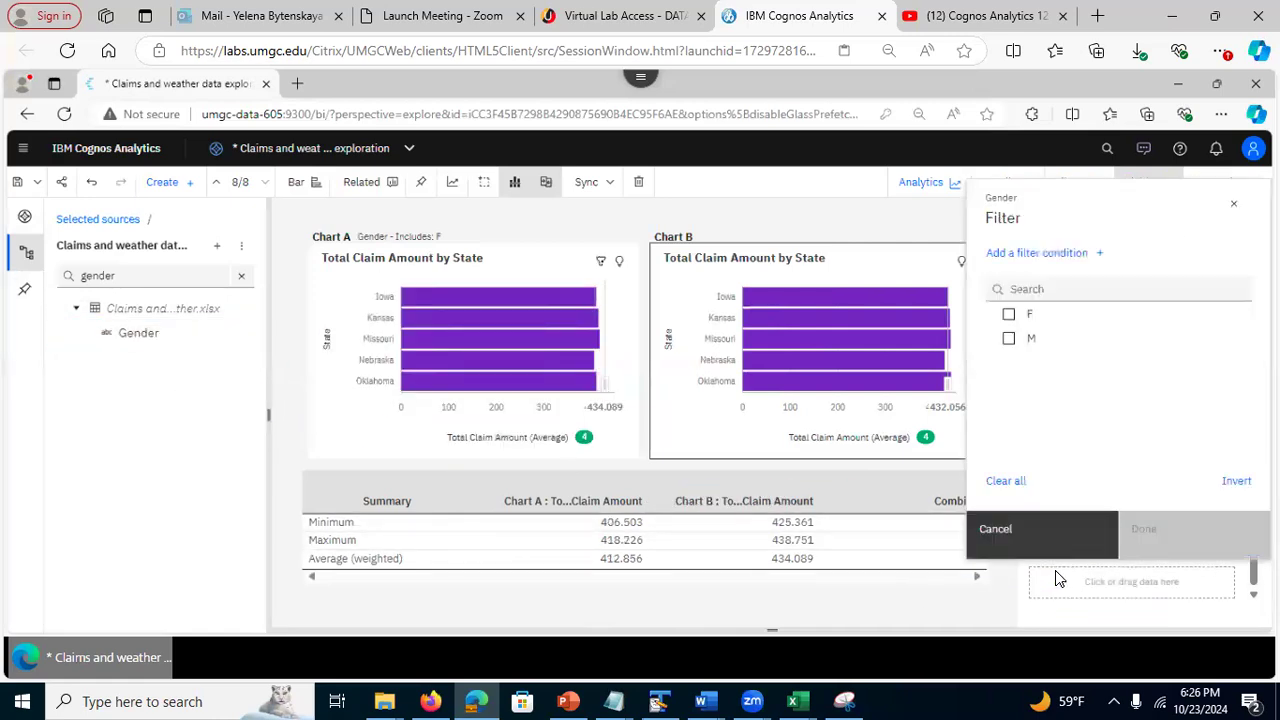
{"action": "left_click", "coordinate": [1008, 339]}
{"action": "left_click", "coordinate": [1203, 540]}
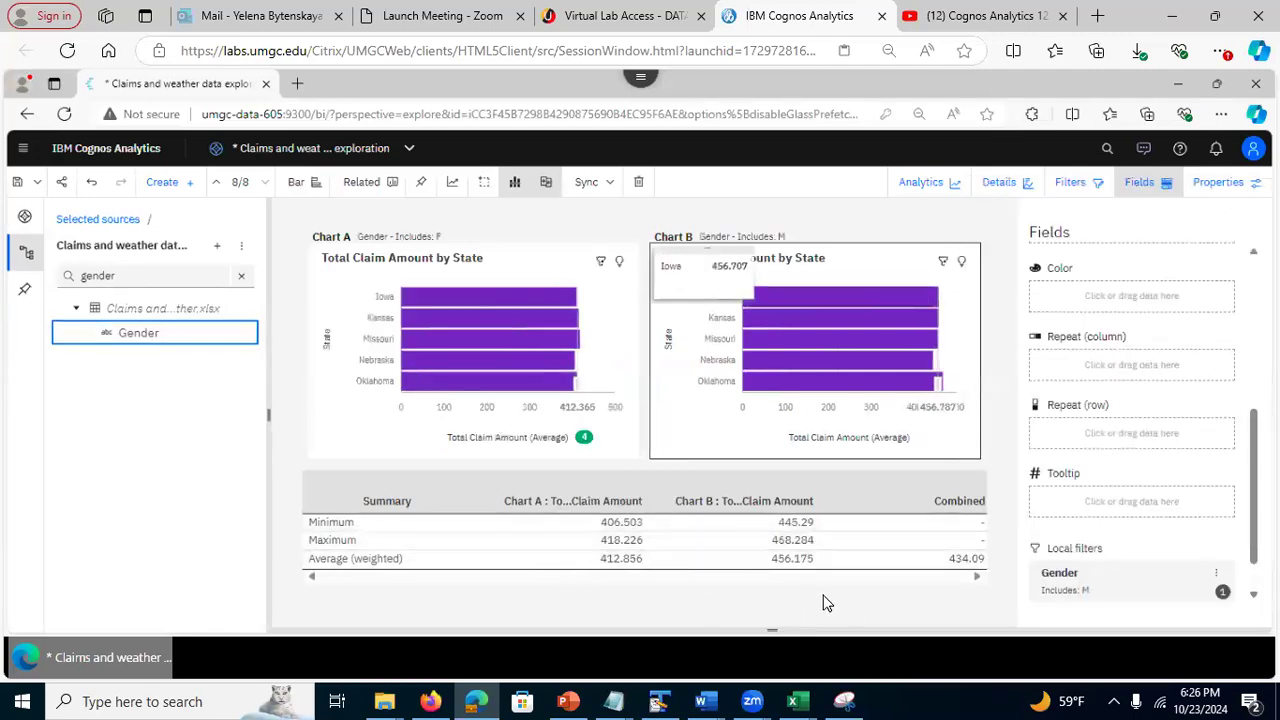
Hide the data source and field panes beside the comparison card and save the exploration
{"action": "left_click", "coordinate": [24, 254]}
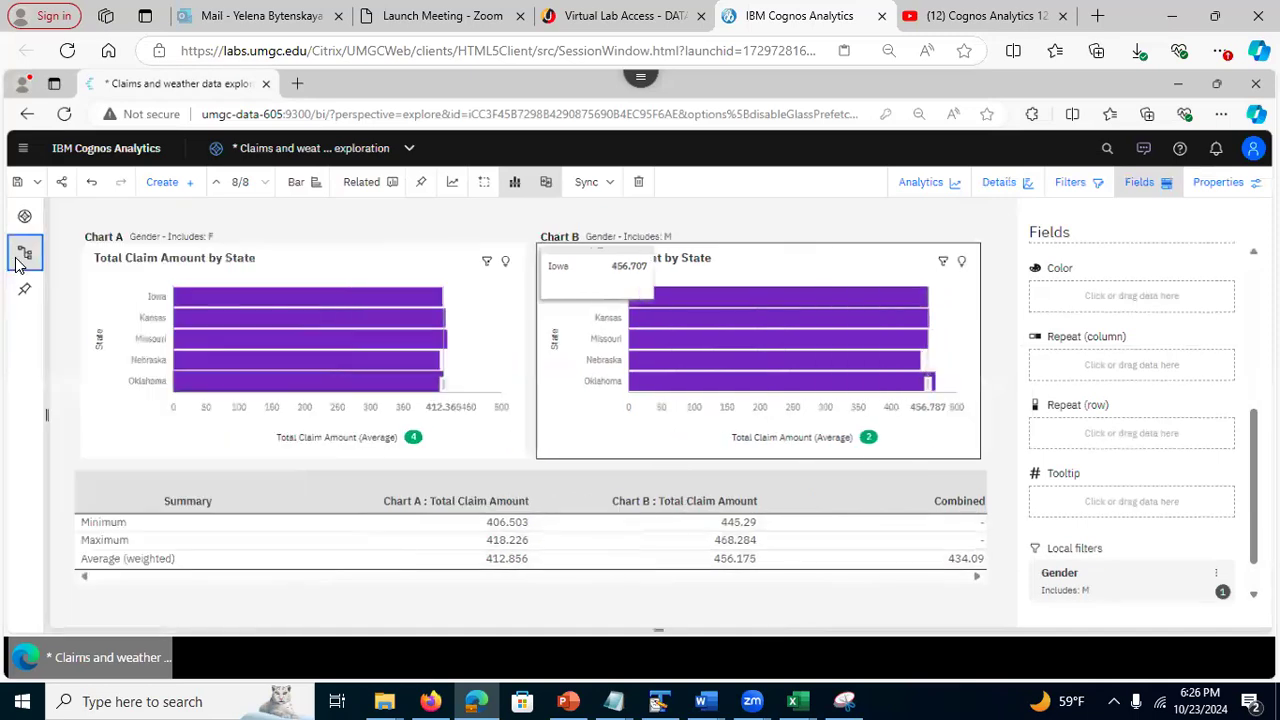
{"action": "left_click", "coordinate": [1145, 190]}
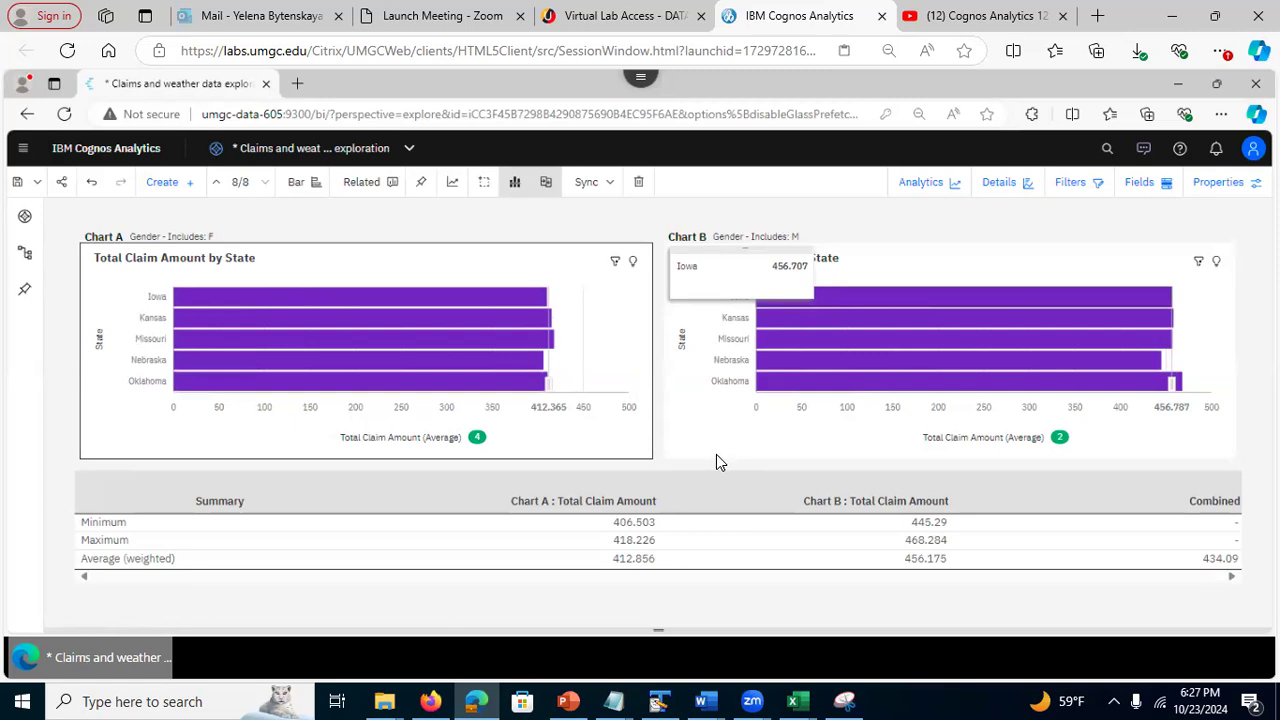
{"action": "left_click", "coordinate": [16, 184]}
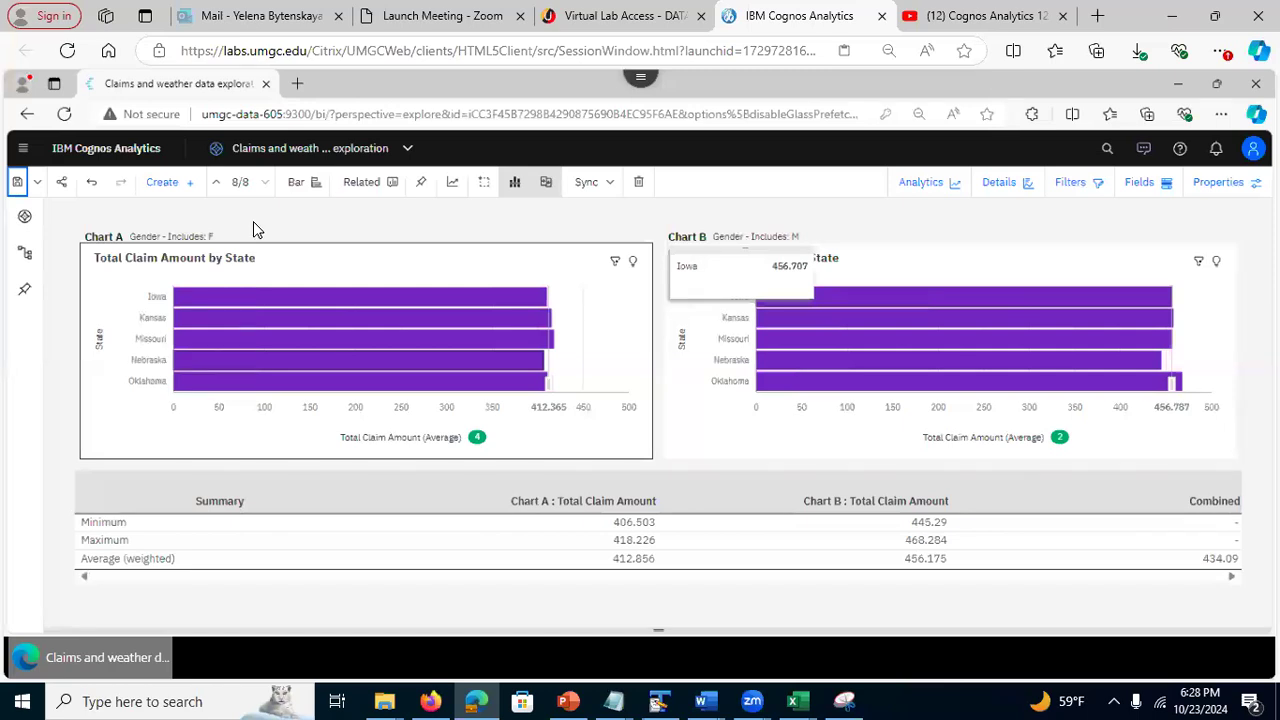
Switch to YouTube and look through the videos in the Cognos Analytics 12 how-to playlist
{"action": "left_click", "coordinate": [977, 16]}
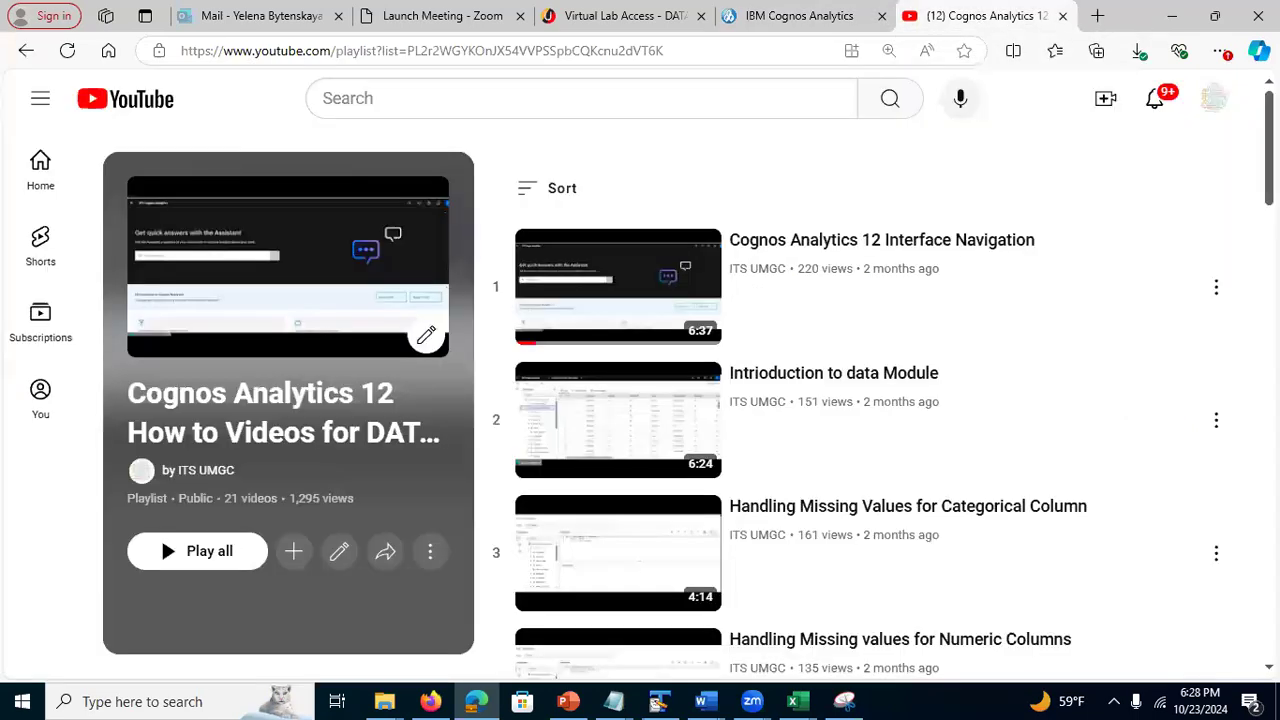
{"action": "scroll", "coordinate": [880, 400], "scroll_direction": "down", "scroll_amount": 3}
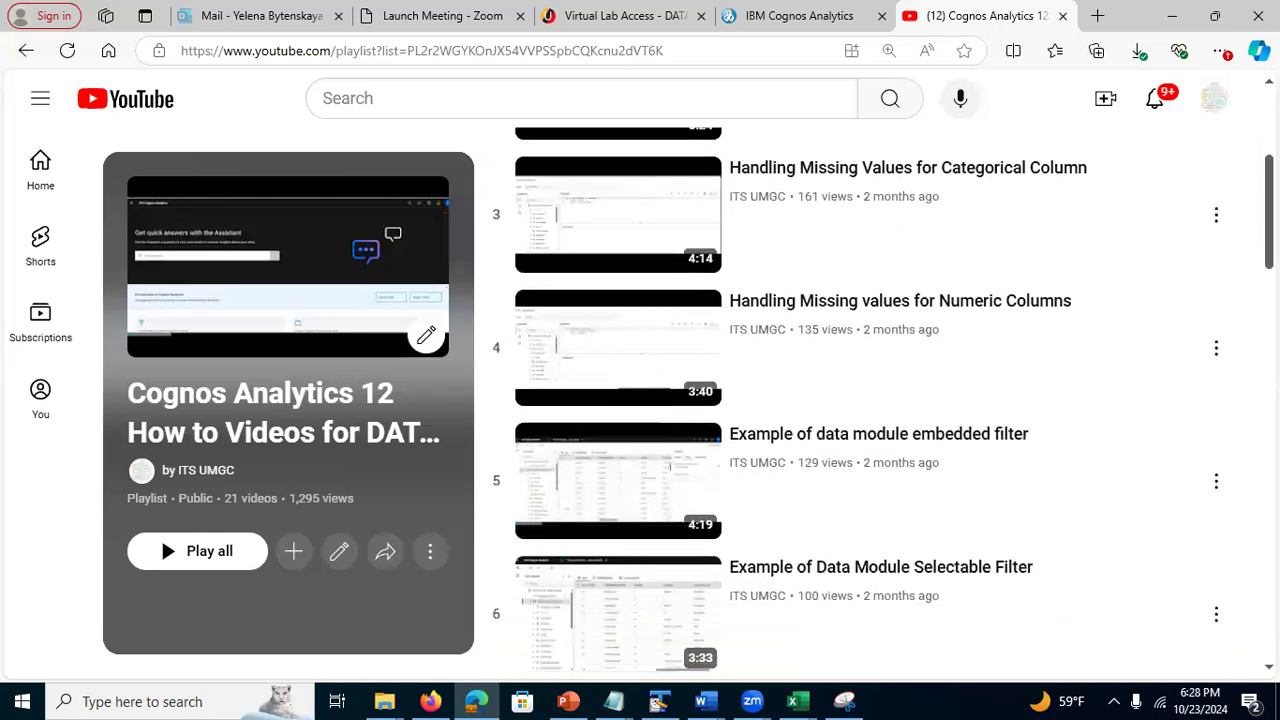
{"action": "scroll", "coordinate": [883, 403], "scroll_direction": "down", "scroll_amount": 2}
{"action": "scroll", "coordinate": [883, 403], "scroll_direction": "down", "scroll_amount": 3}
{"action": "scroll", "coordinate": [942, 403], "scroll_direction": "down", "scroll_amount": 2}
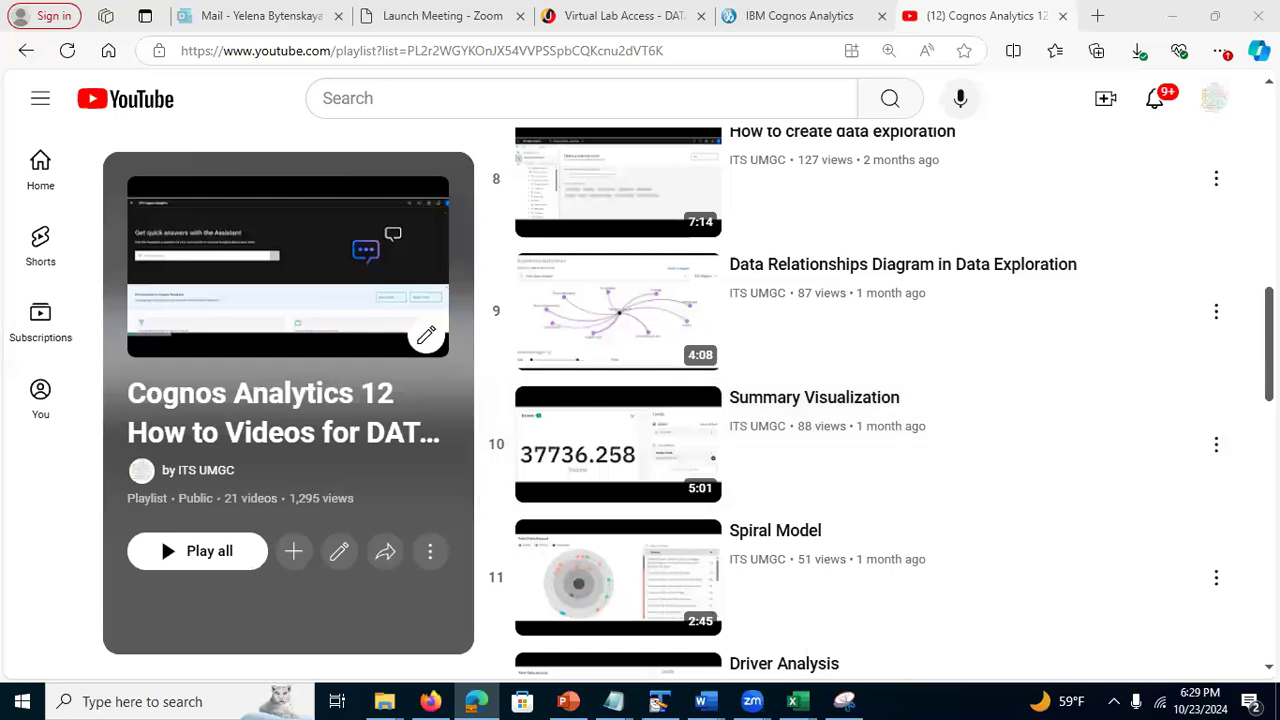
{"action": "scroll", "coordinate": [1086, 629], "scroll_direction": "up", "scroll_amount": 10}
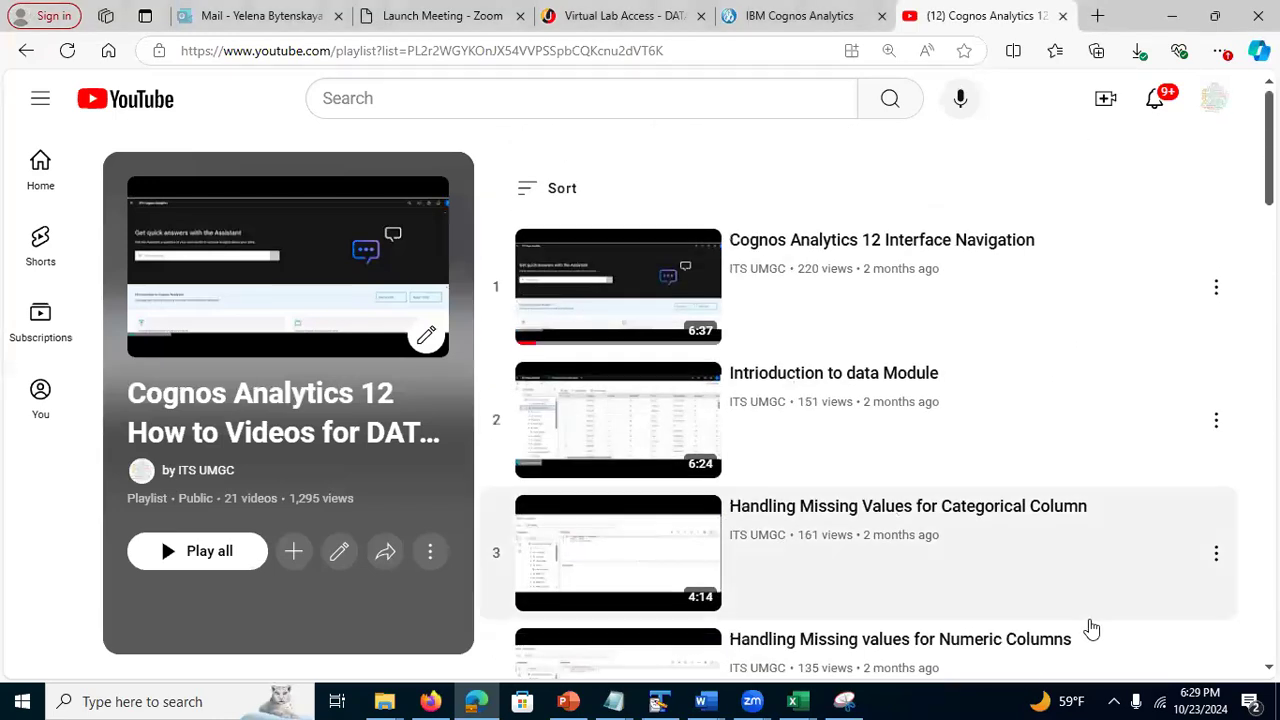
Switch to PowerPoint, show the Short Videos Playlist slide, and minimize the presentation
{"action": "left_click", "coordinate": [568, 701]}
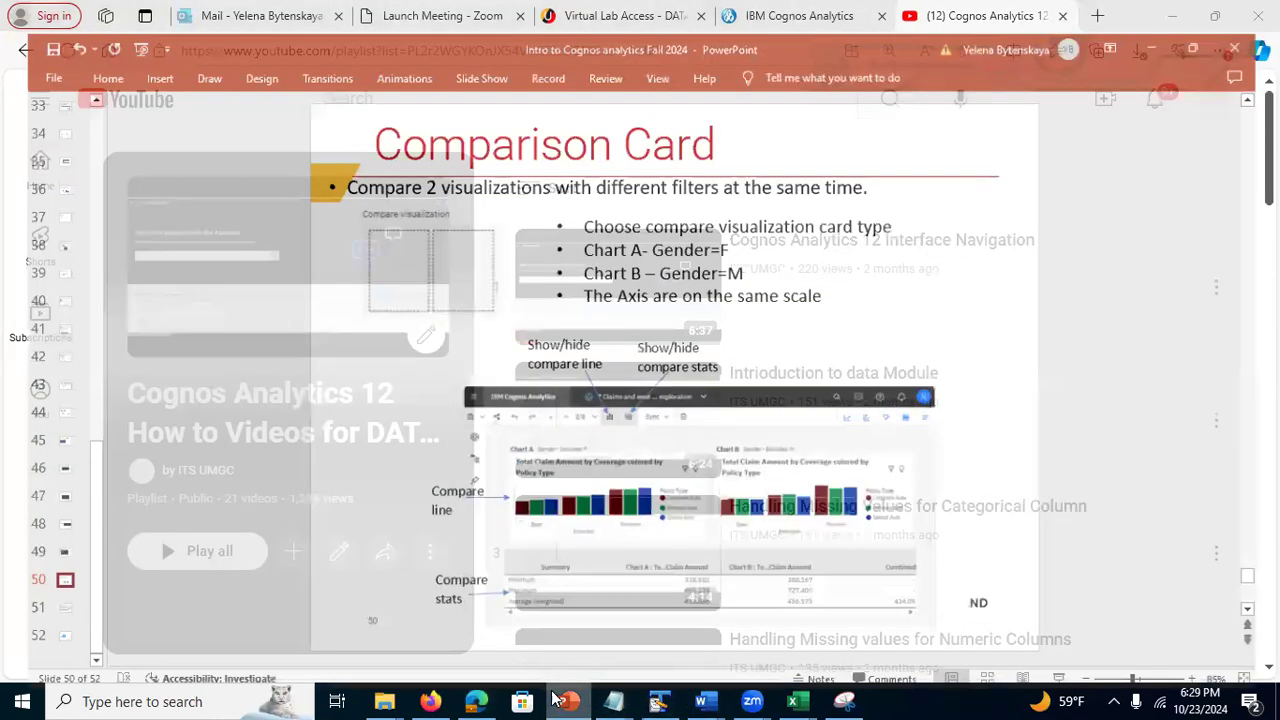
{"action": "left_click", "coordinate": [36, 600]}
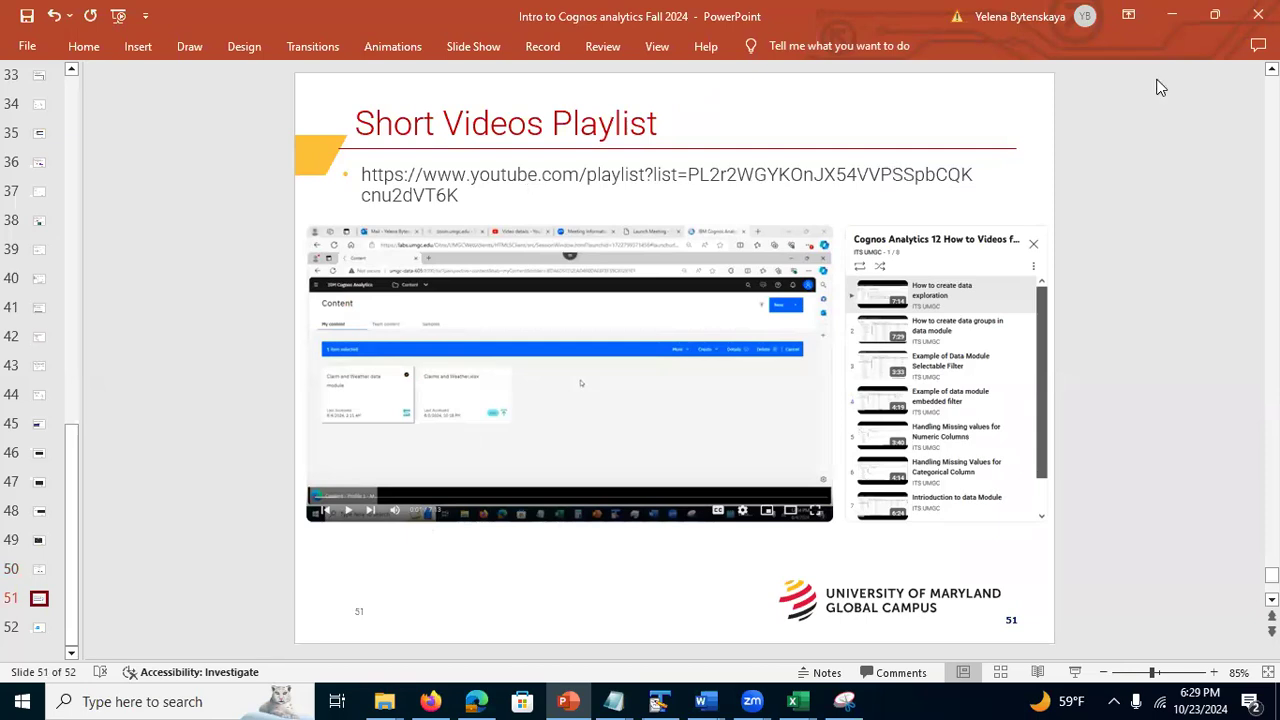
{"action": "left_click", "coordinate": [1173, 22]}
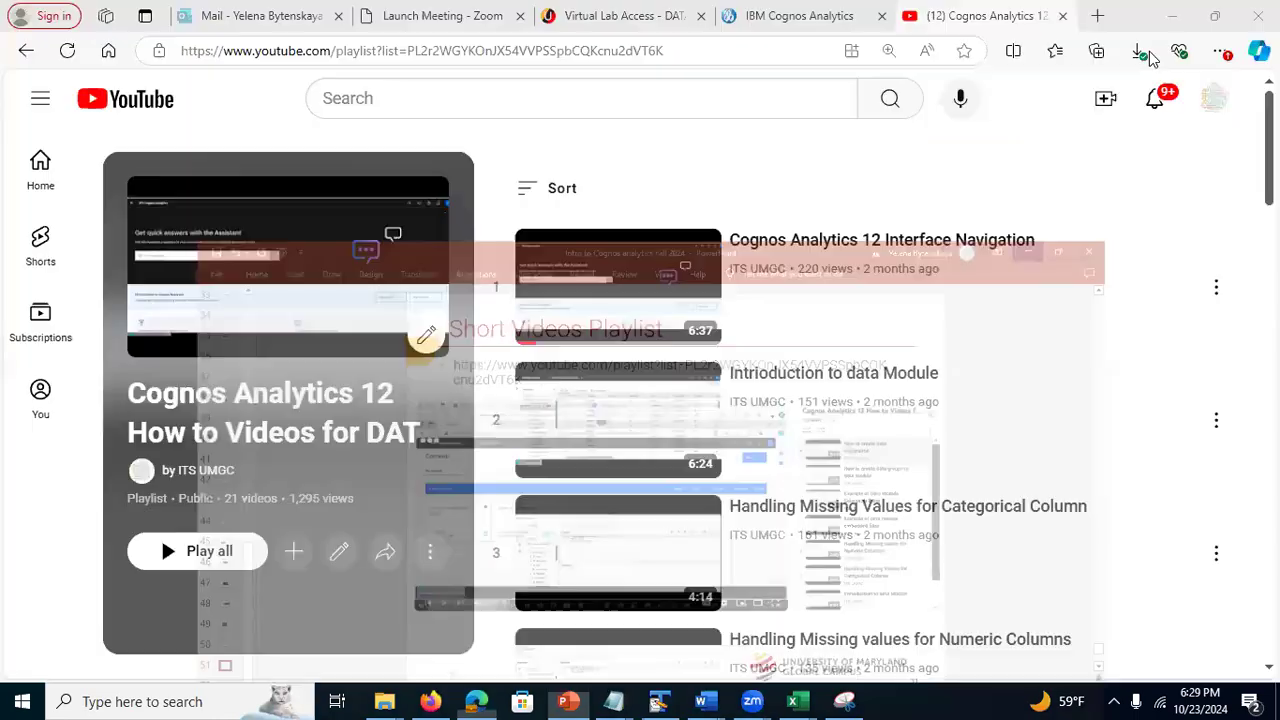
Switch back to IBM Cognos Analytics and close the Claims and weather data exploration
{"action": "left_click", "coordinate": [737, 20]}
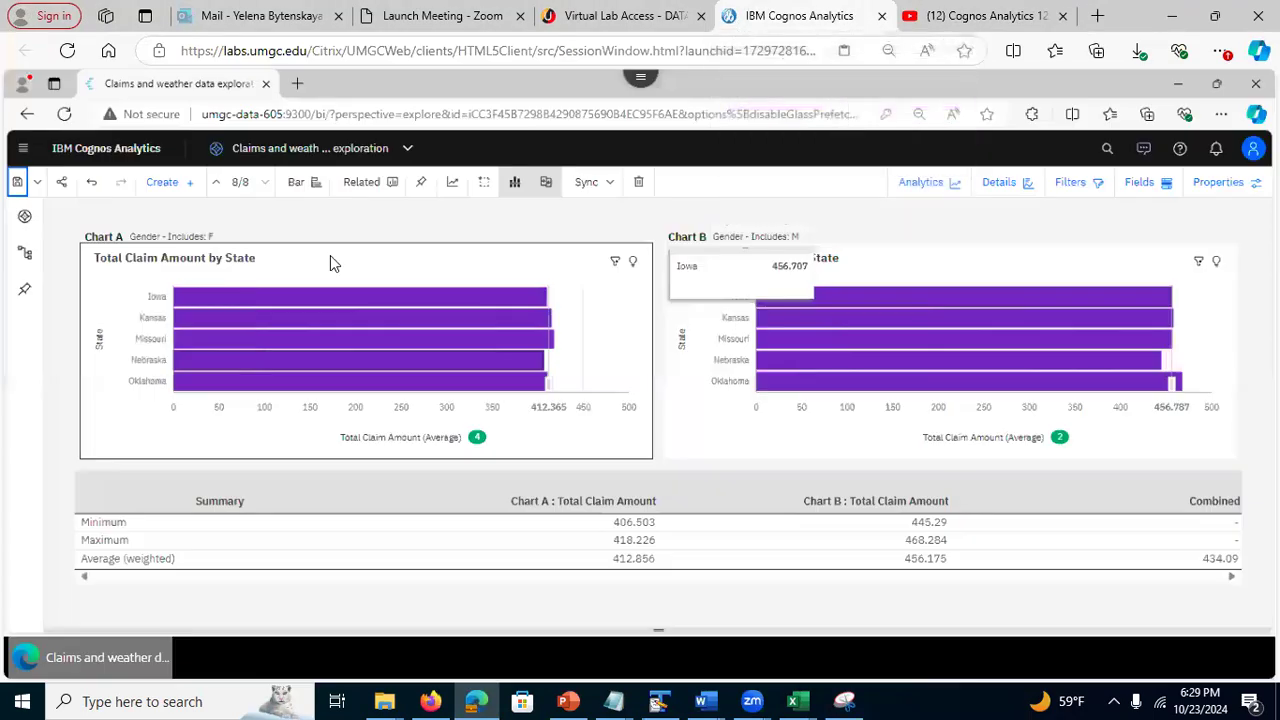
{"action": "left_click", "coordinate": [407, 150]}
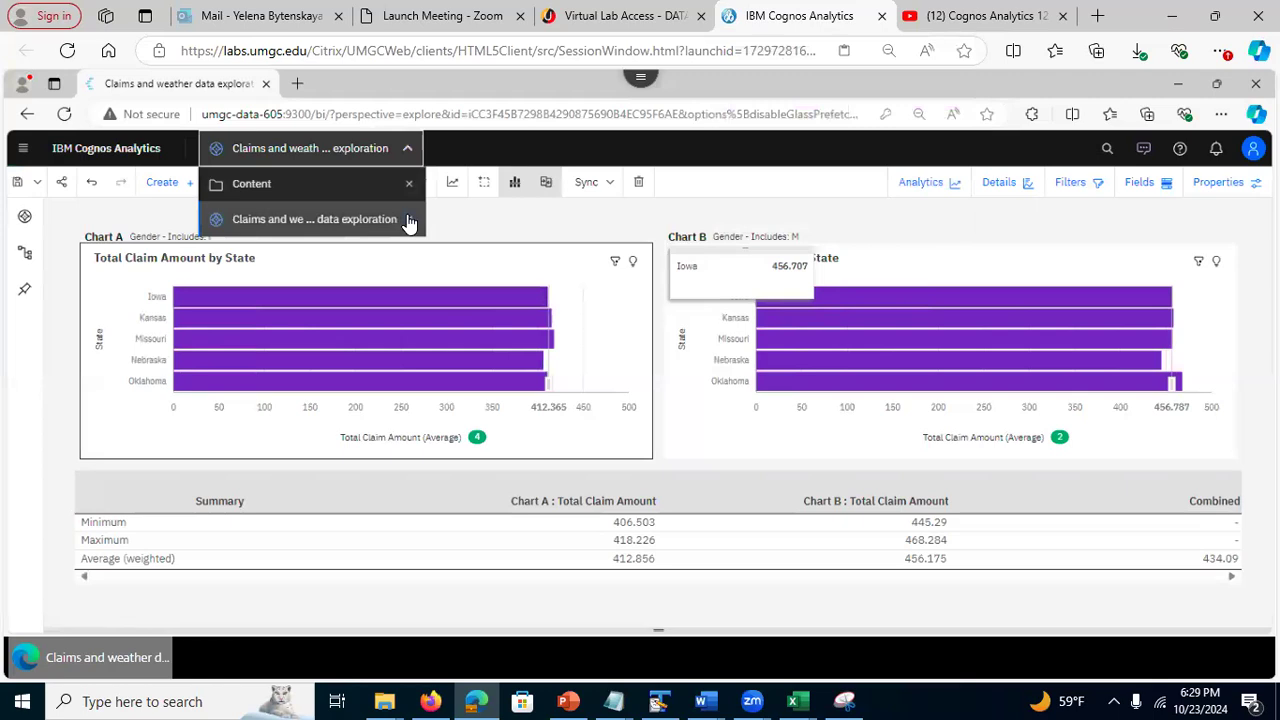
{"action": "left_click", "coordinate": [407, 219]}
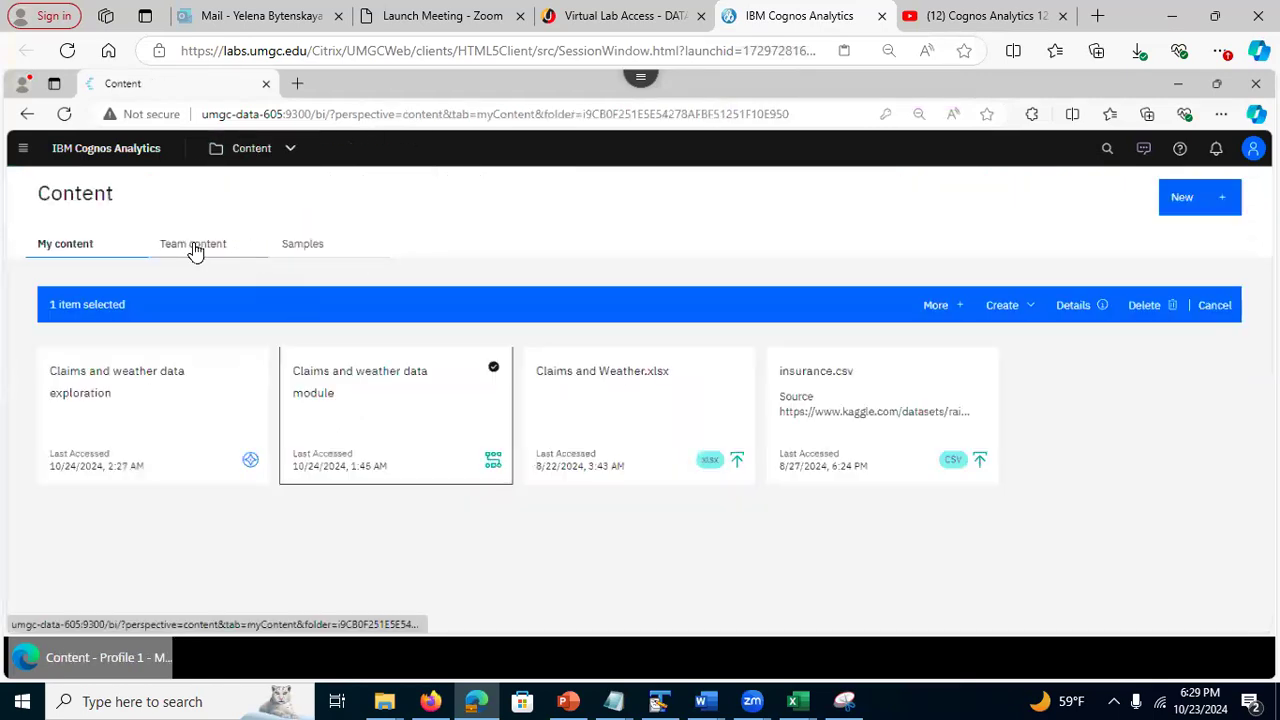
Go up to the root of Team content and open the Data for DATA 605 Assignments folder
{"action": "left_click", "coordinate": [192, 246]}
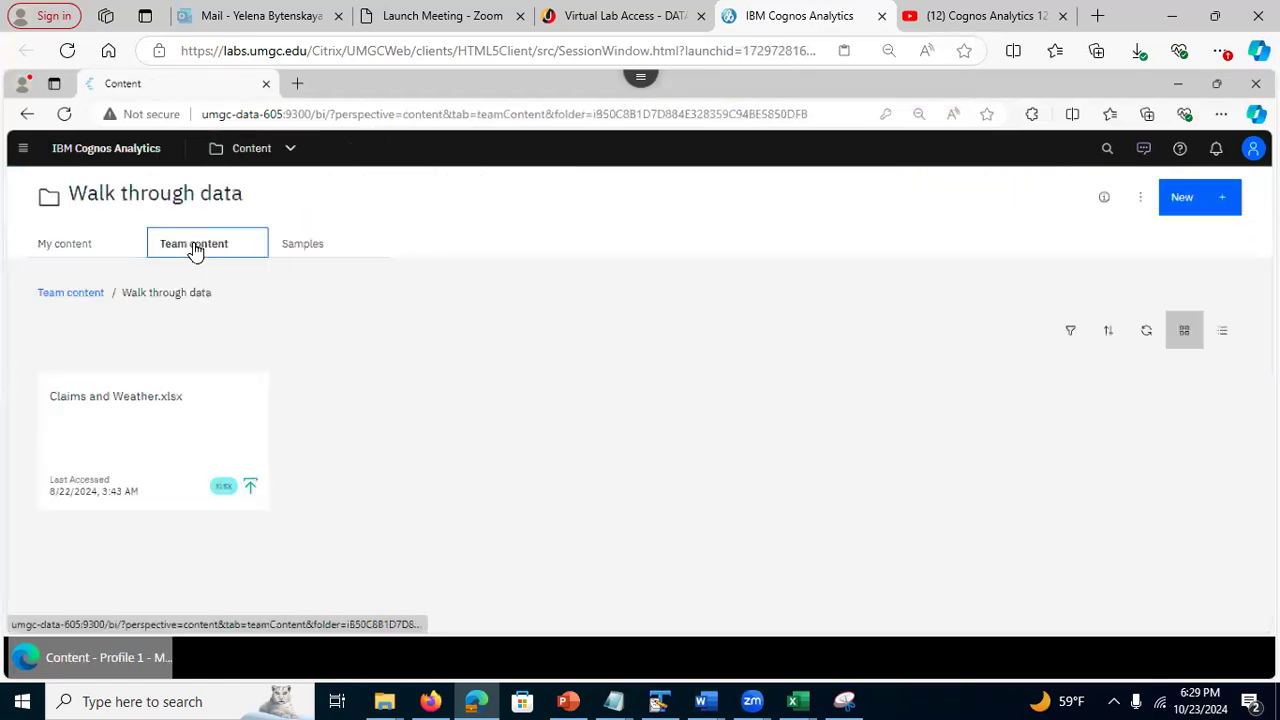
{"action": "left_click", "coordinate": [75, 294]}
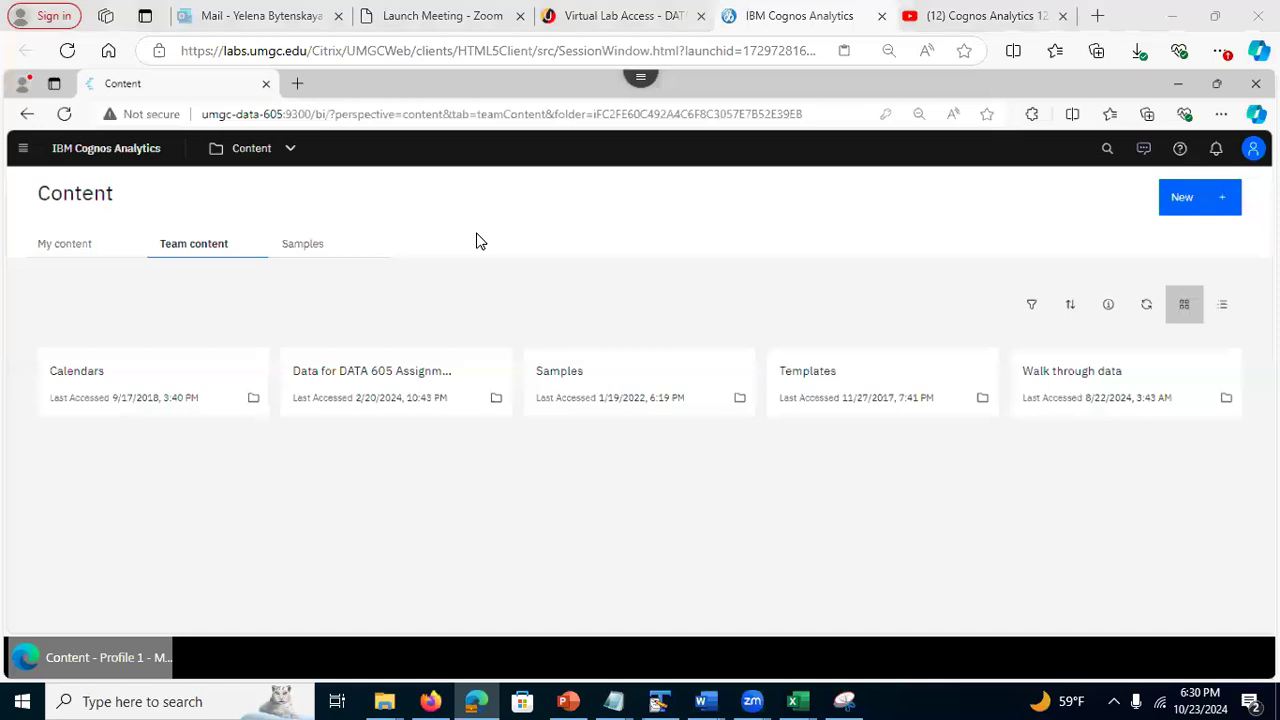
{"action": "left_click", "coordinate": [836, 275]}
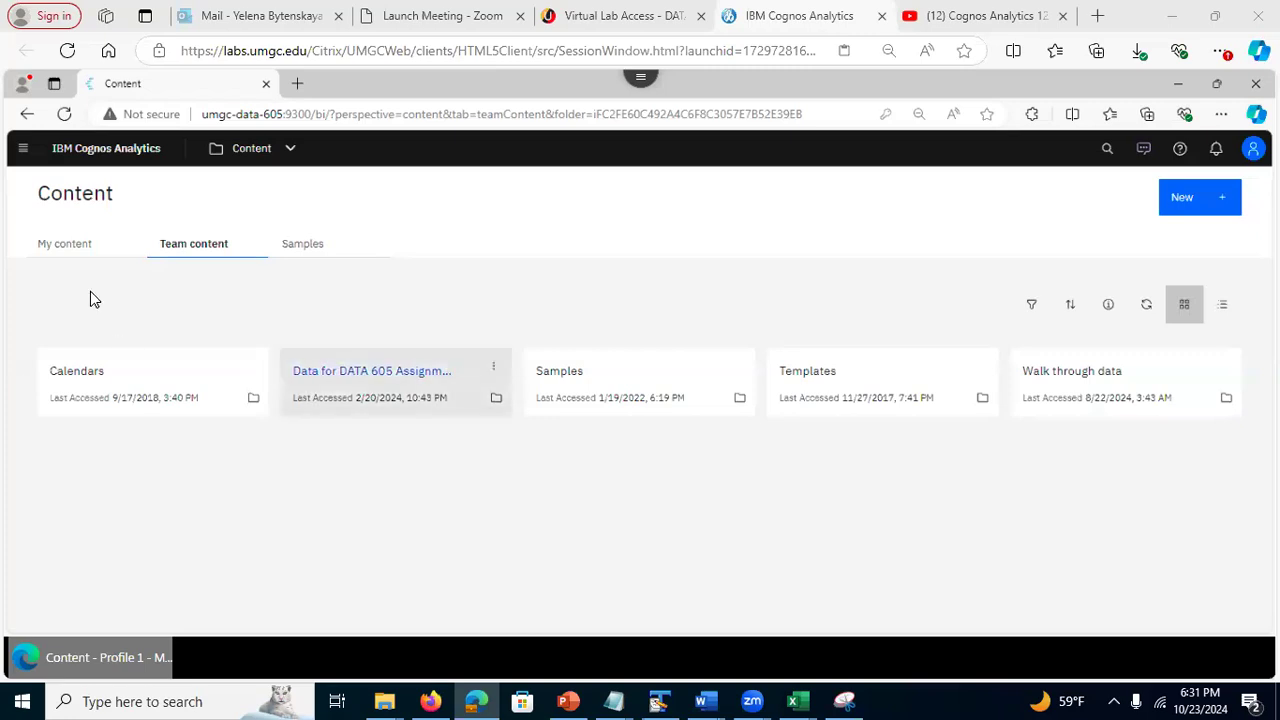
{"action": "left_click", "coordinate": [365, 380]}
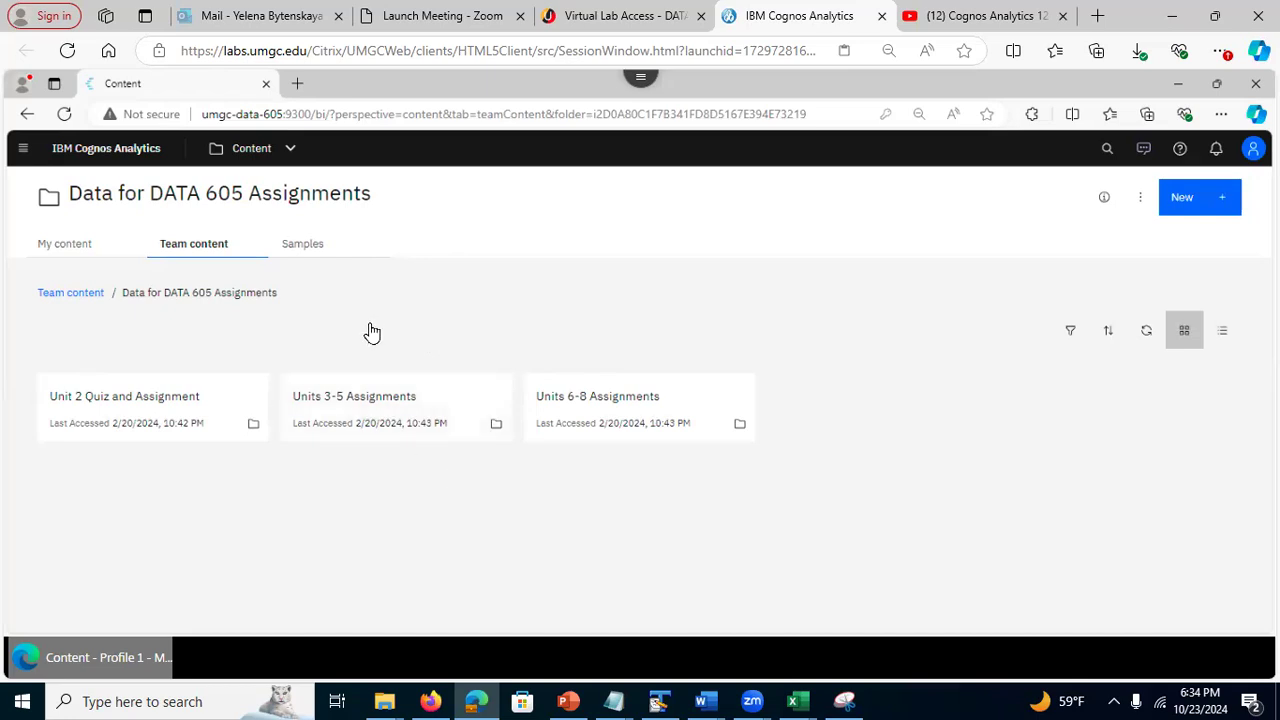
Visit the home page, reopen the Content area, and view My content and Team content
{"action": "left_click", "coordinate": [22, 148]}
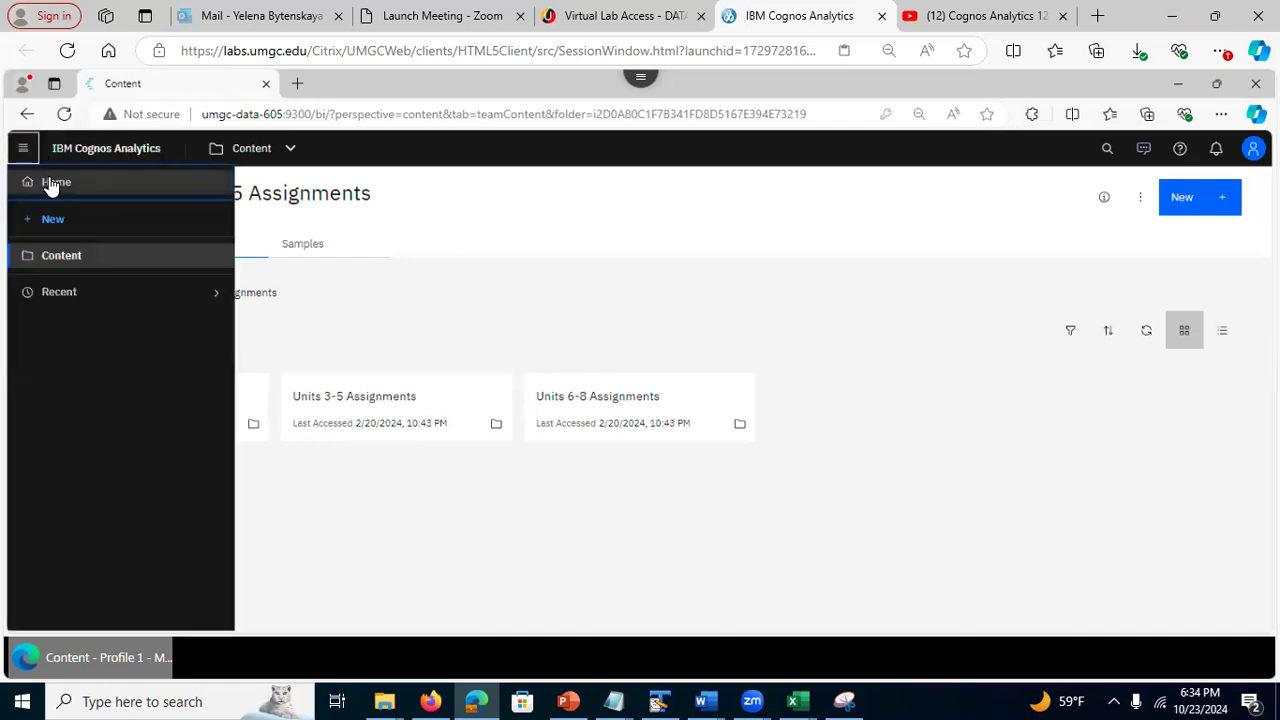
{"action": "left_click", "coordinate": [22, 179]}
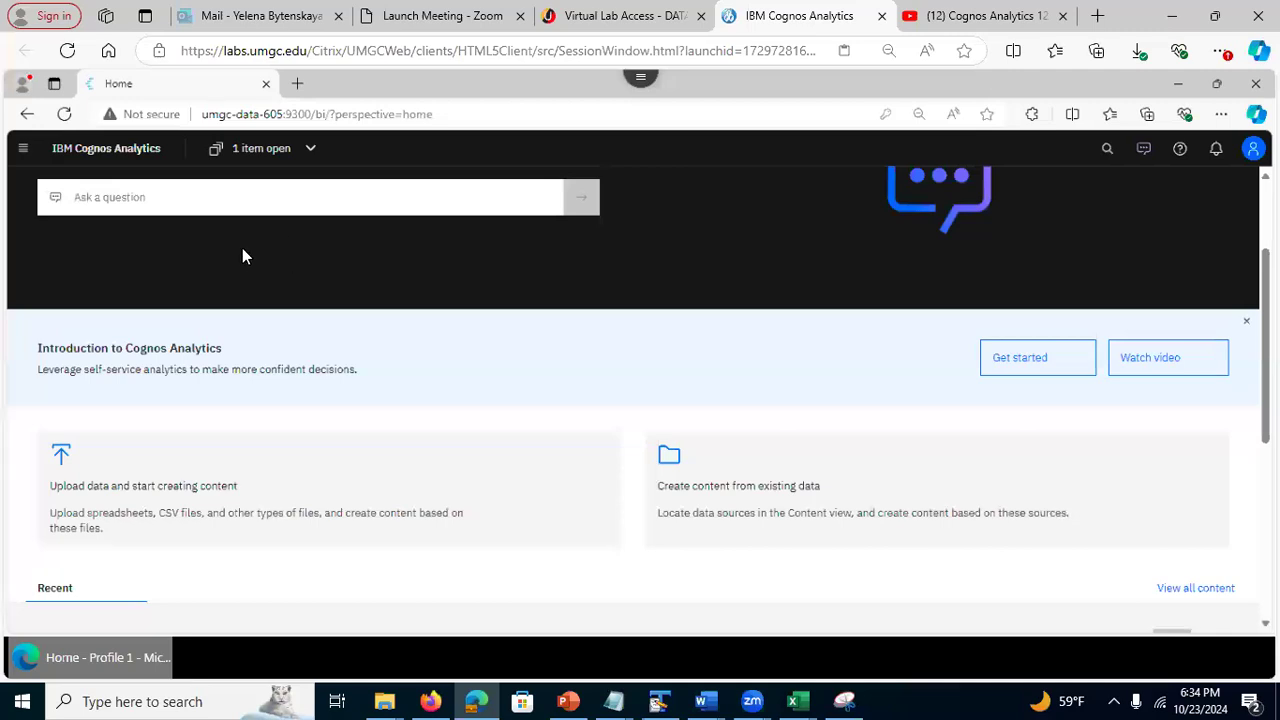
{"action": "left_click", "coordinate": [23, 152]}
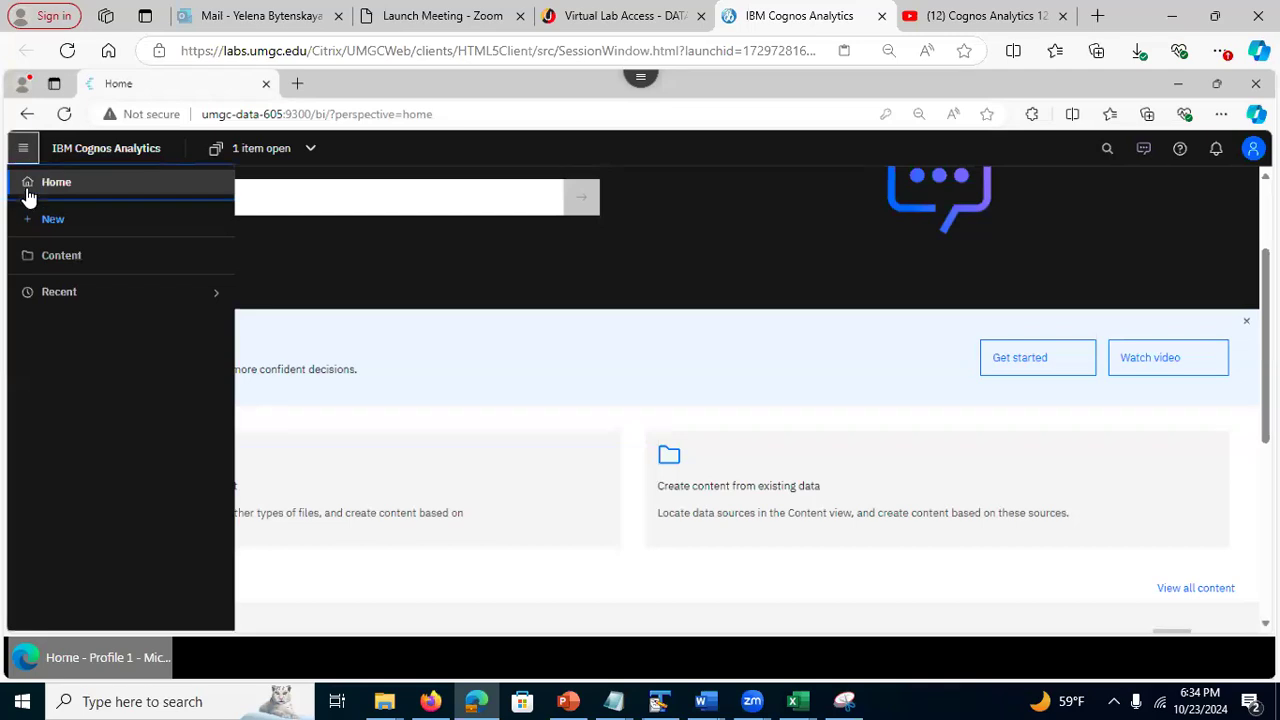
{"action": "left_click", "coordinate": [56, 260]}
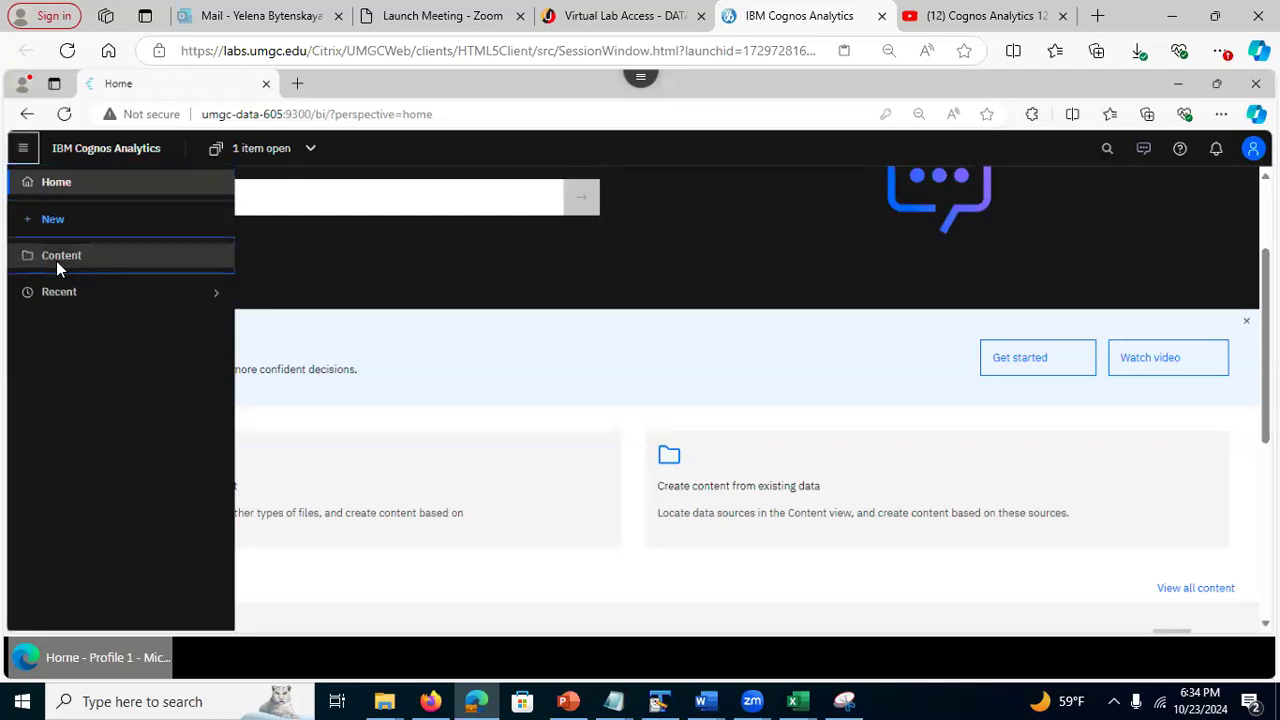
{"action": "left_click", "coordinate": [40, 245]}
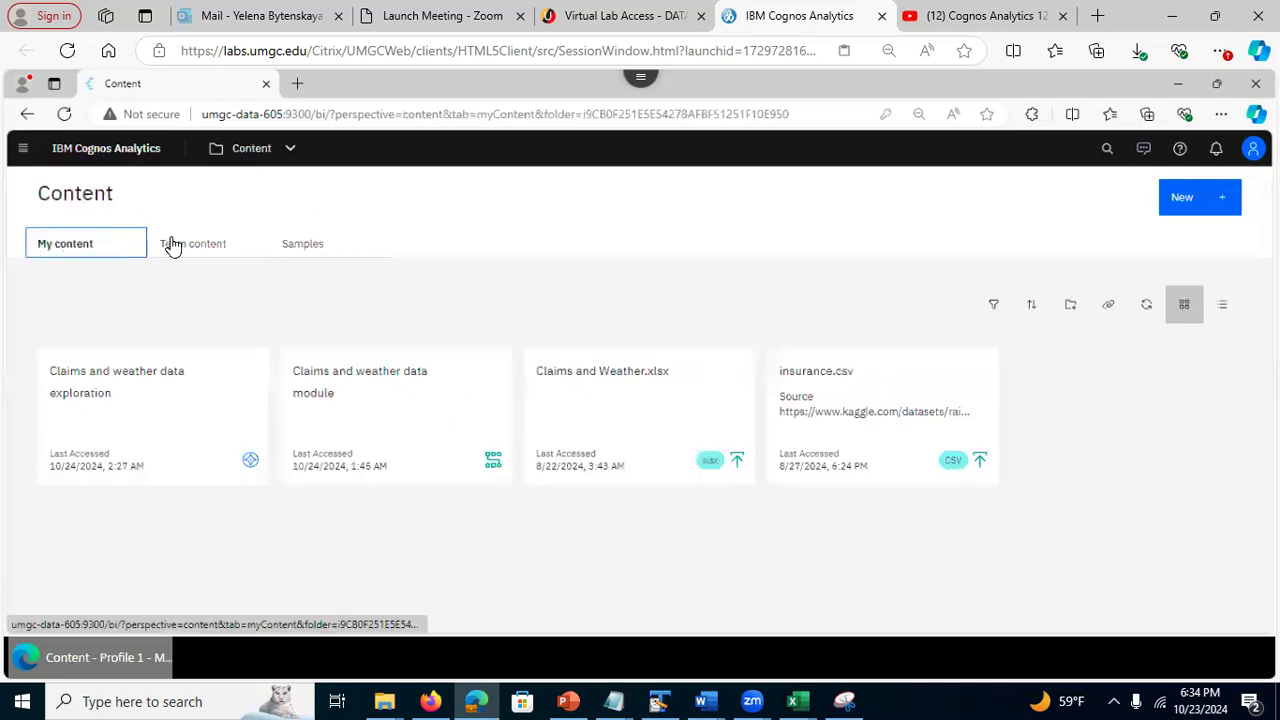
{"action": "left_click", "coordinate": [204, 247]}
{"action": "left_click", "coordinate": [112, 240]}
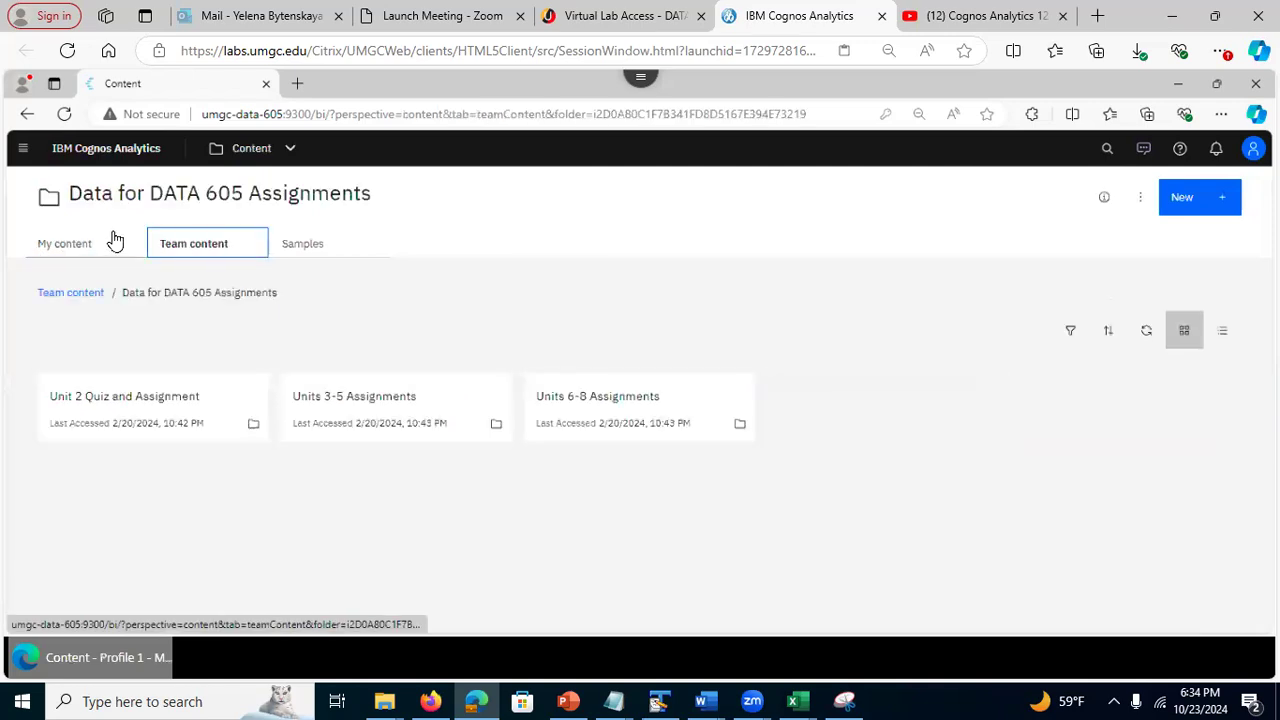
Return to the home page and open the full content list from the Recent section
{"action": "left_click", "coordinate": [78, 160]}
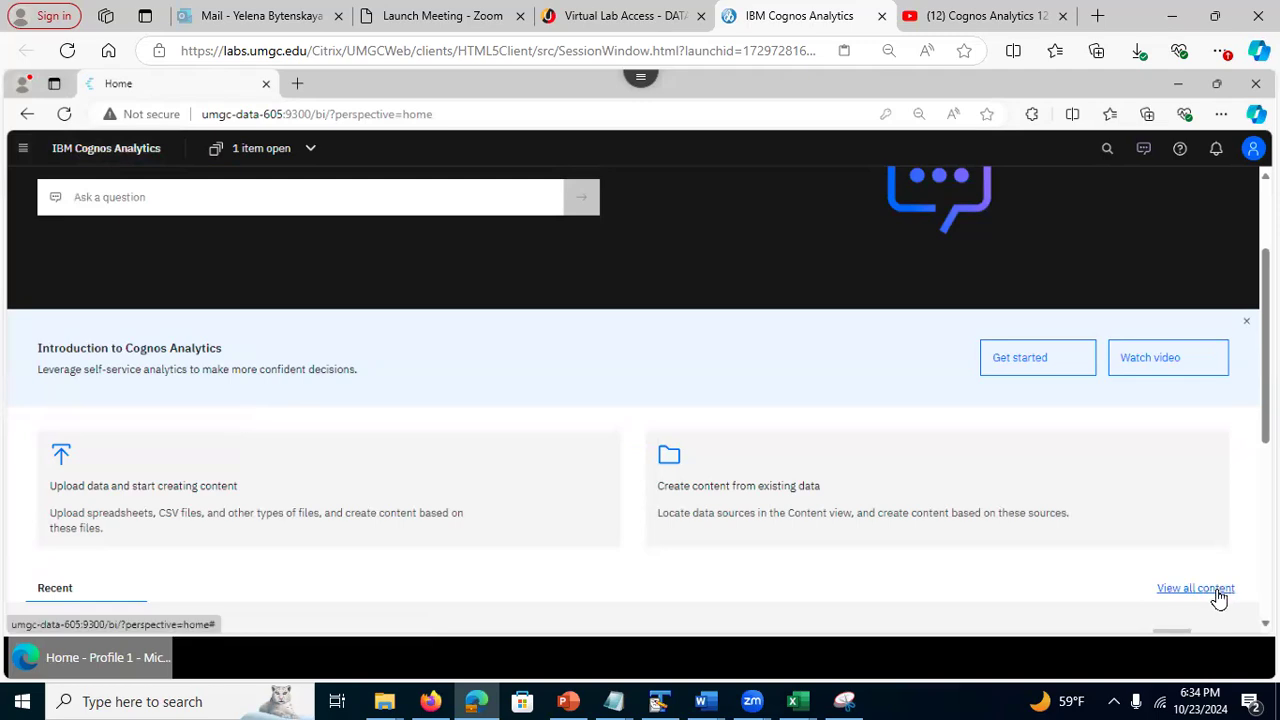
{"action": "scroll", "coordinate": [952, 537], "scroll_direction": "down", "scroll_amount": 2}
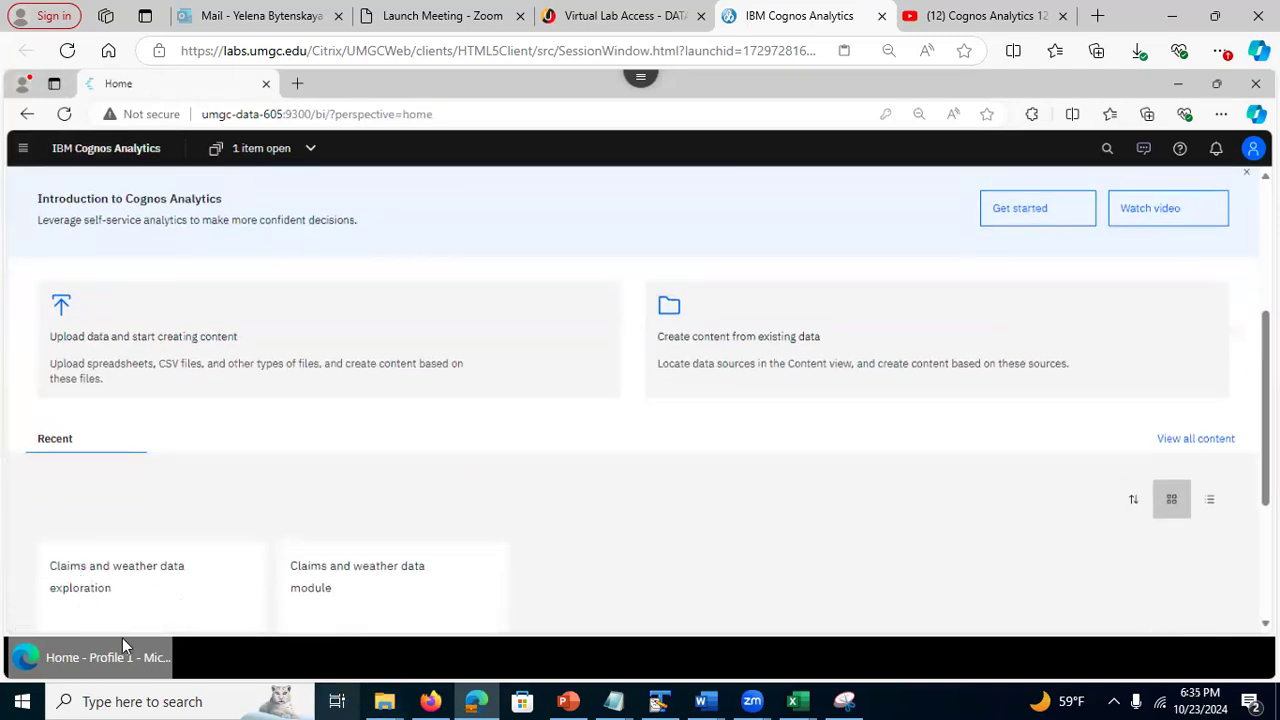
{"action": "scroll", "coordinate": [1189, 560], "scroll_direction": "down", "scroll_amount": 2}
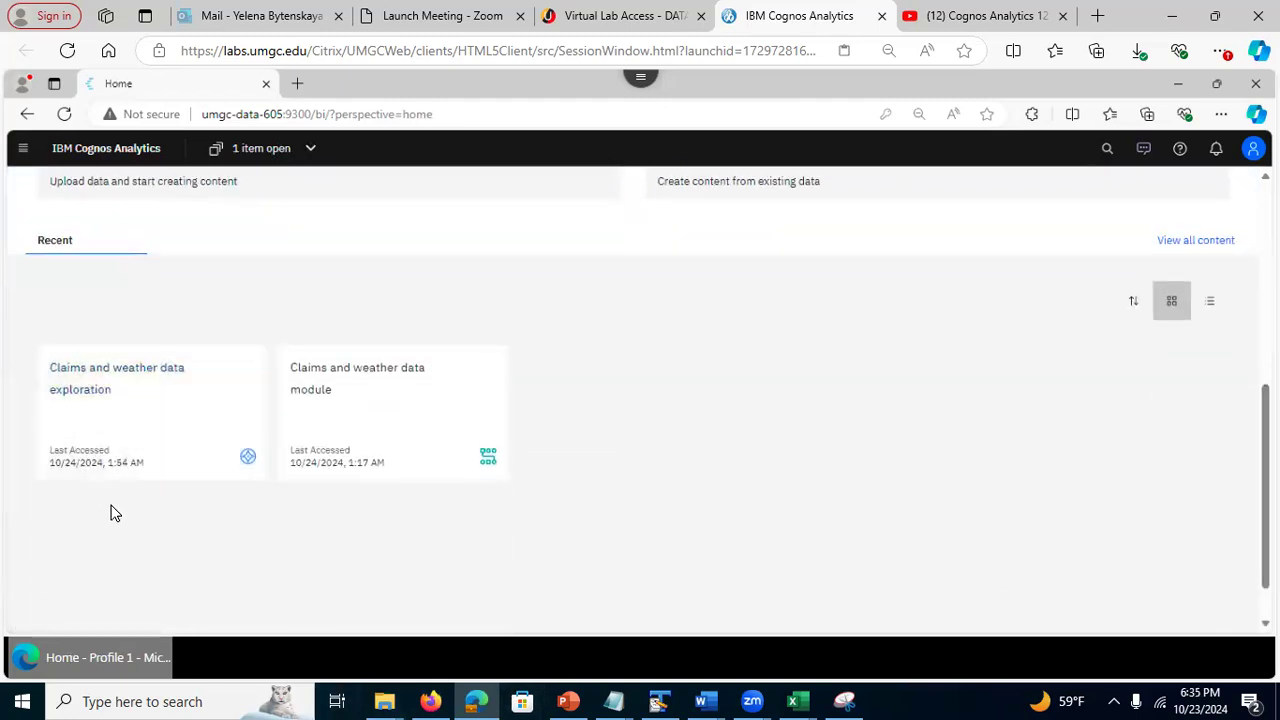
{"action": "left_click", "coordinate": [1219, 245]}
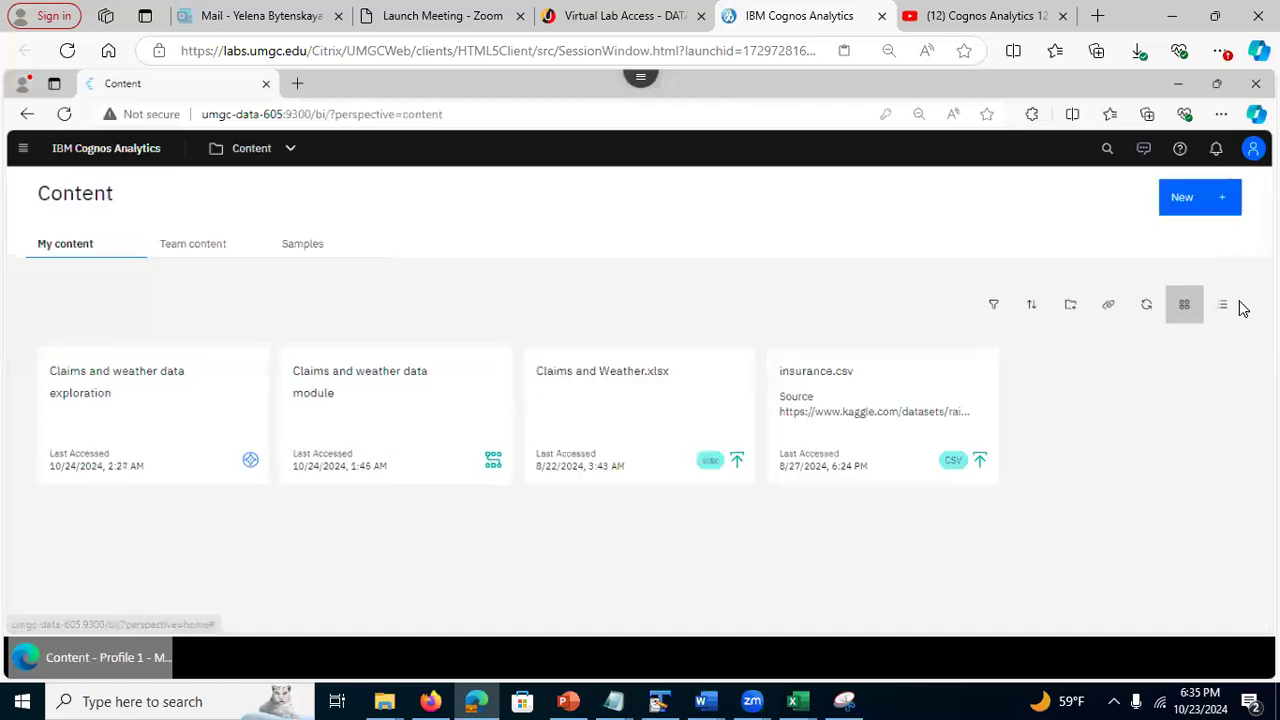